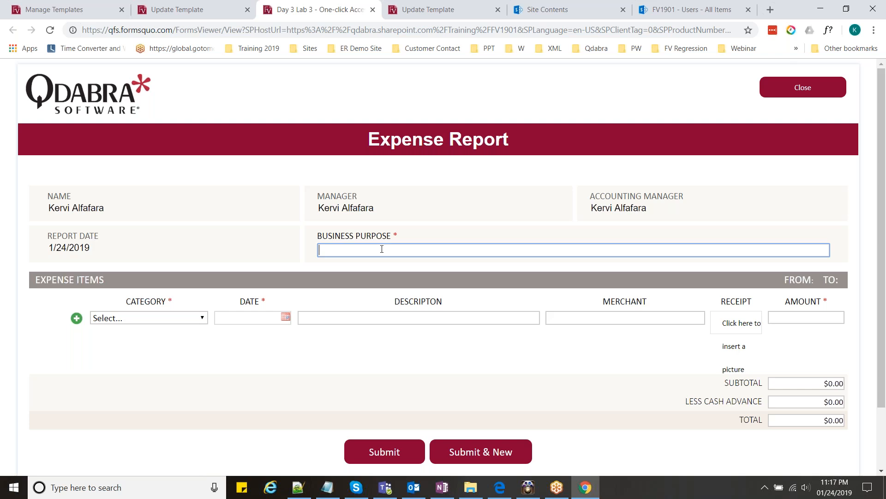
- Enter 'Coffee' as the business purpose, pick the Meals category and date 1/9/2019
text(Coffee)
key(shift+Tab)
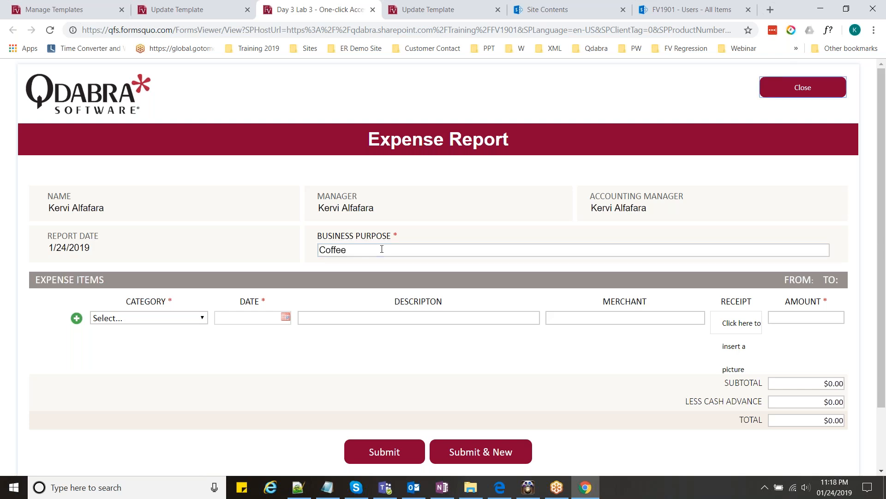
click(194, 319)
click(166, 156)
click(285, 317)
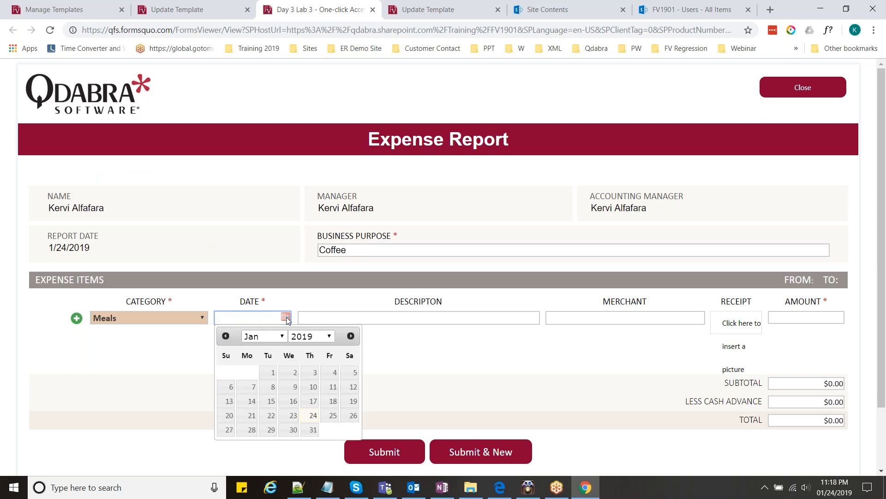
click(289, 388)
click(371, 316)
- Fill in description 'Coffee', merchant 'Starbucks' and amount $1.00
text(Coffeee)
key(Tab)
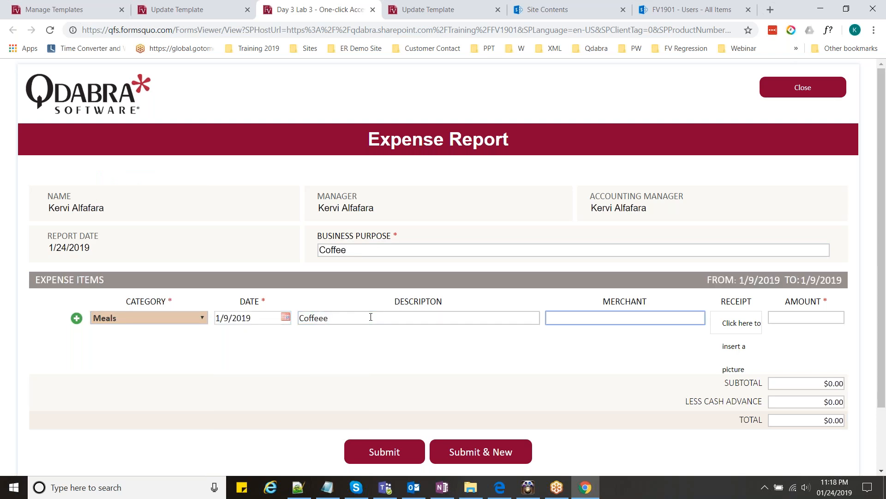
click(373, 317)
key(BackSpace)
key(Tab)
text(Starbucks)
key(Tab)
text(1)
click(359, 334)
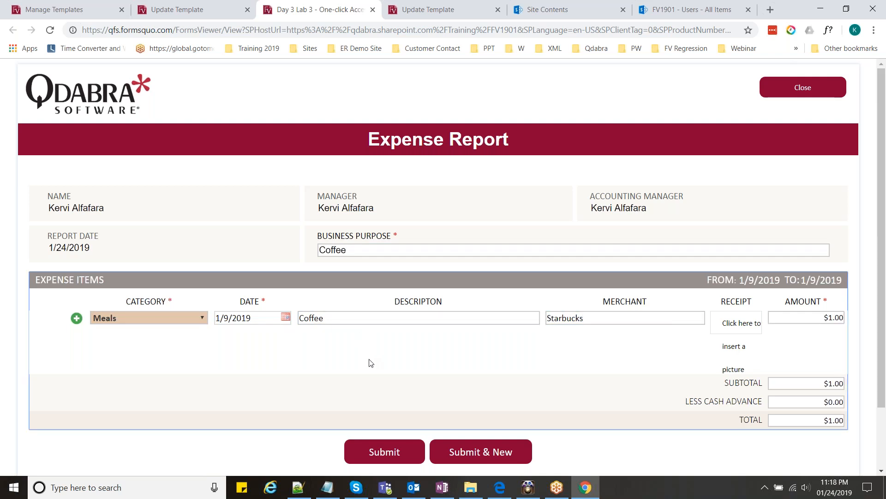
- Submit the expense report and bring the mirrored iPhone window forward
scroll(370, 363, down, 1)
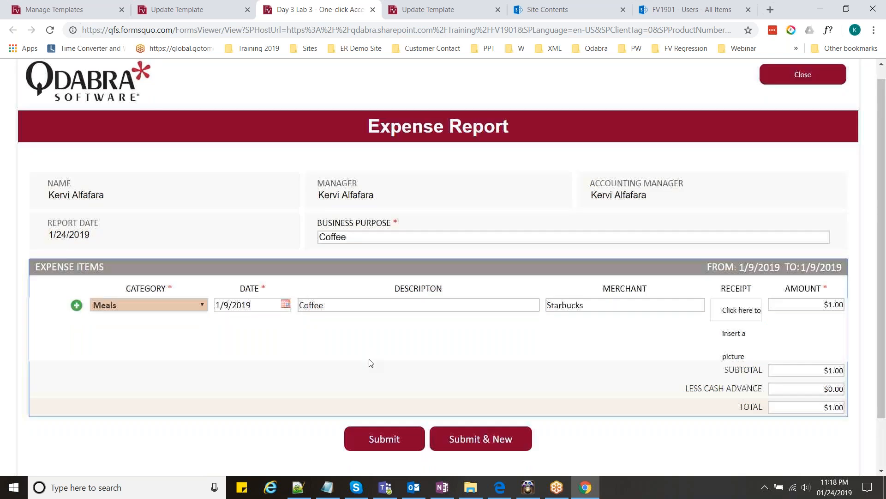
scroll(370, 363, down, 3)
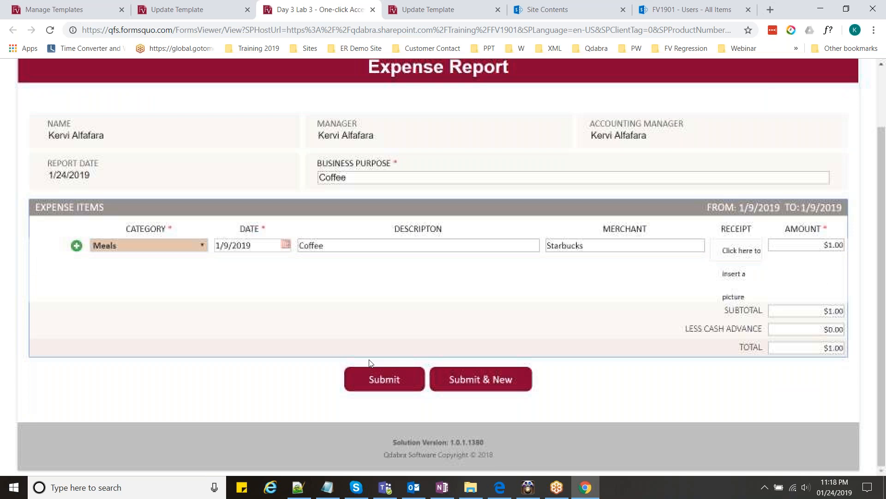
click(372, 372)
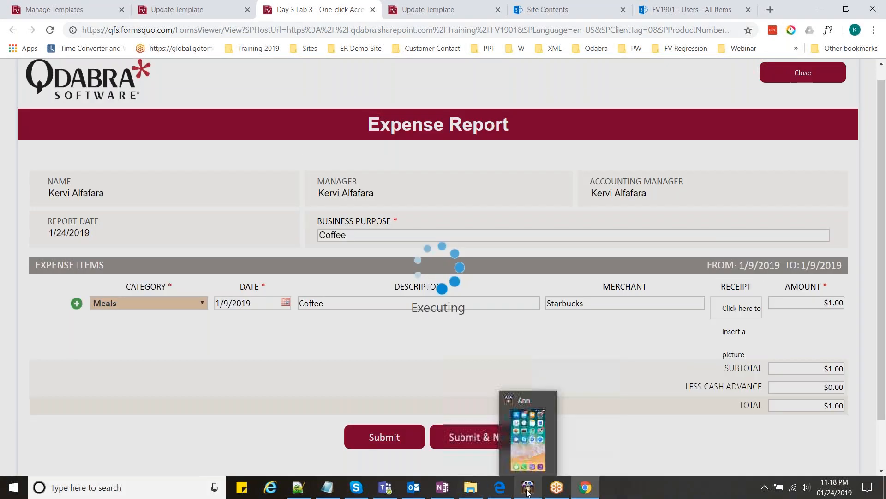
click(528, 487)
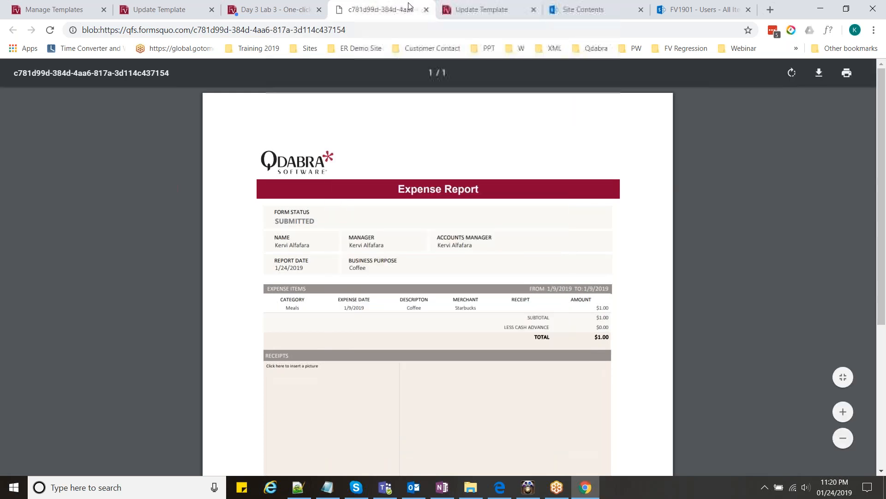
- Cycle through the site contents, PDF, form and template update tabs, ending on Manage Templates
click(600, 4)
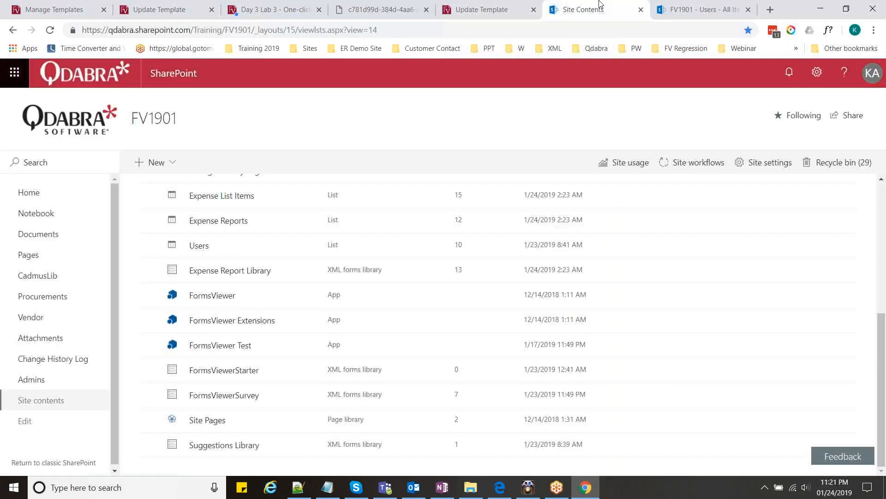
click(381, 9)
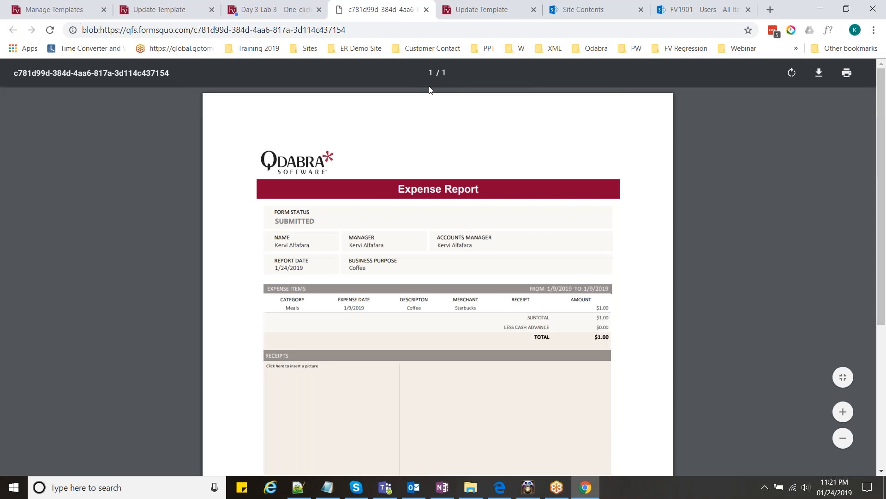
click(284, 10)
click(157, 10)
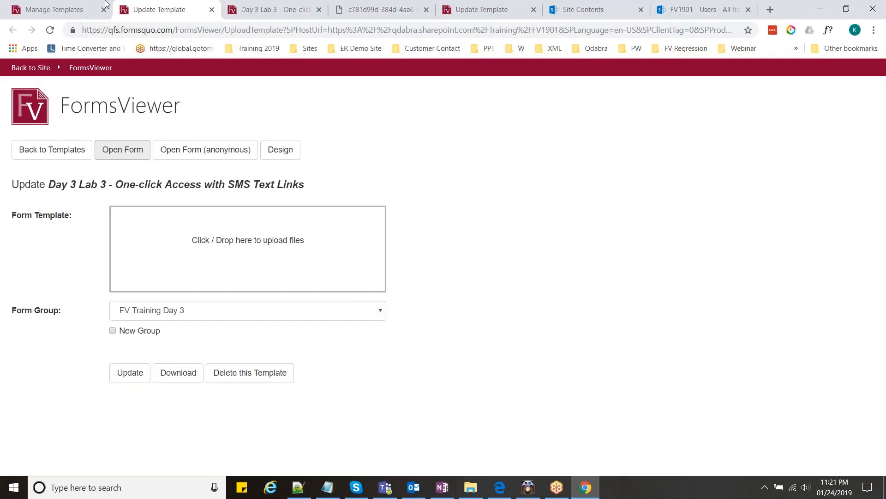
click(106, 4)
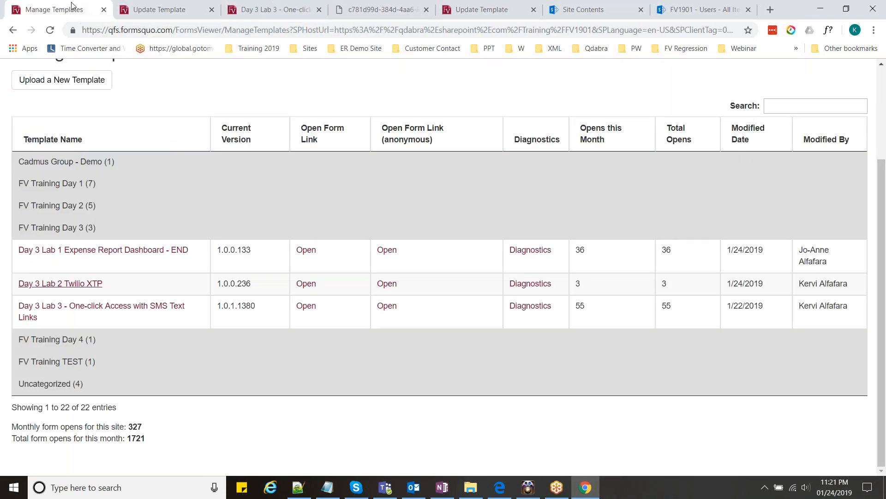
- From the Update Template tab, load qdabra.sharepoint.com/demo in the address bar
click(207, 31)
click(157, 9)
click(199, 30)
text(q)
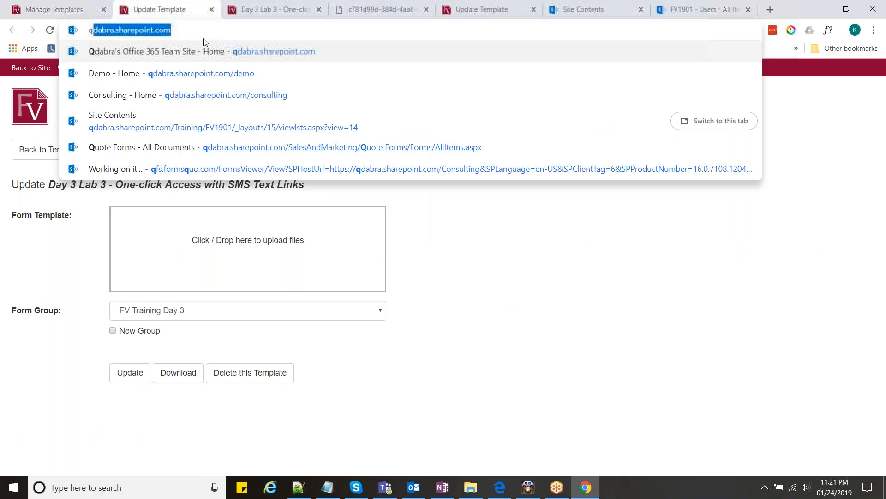
key(End)
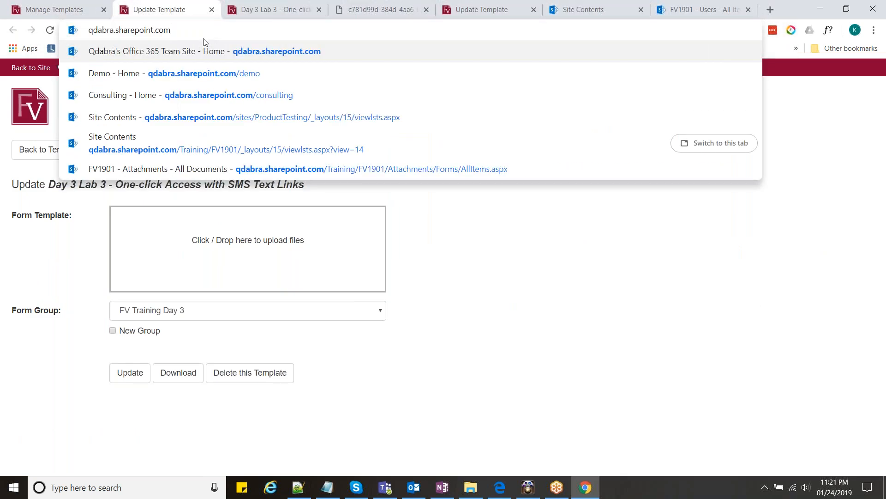
text(/demo)
key(Delete)
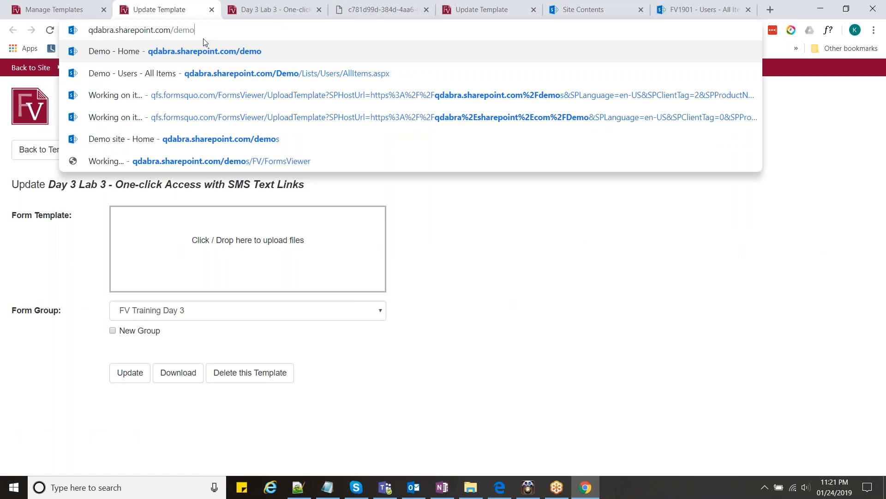
key(Return)
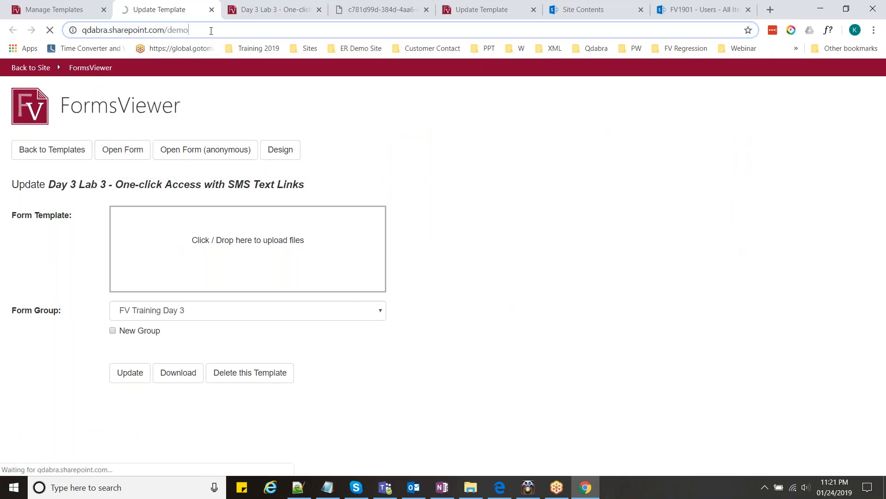
click(211, 30)
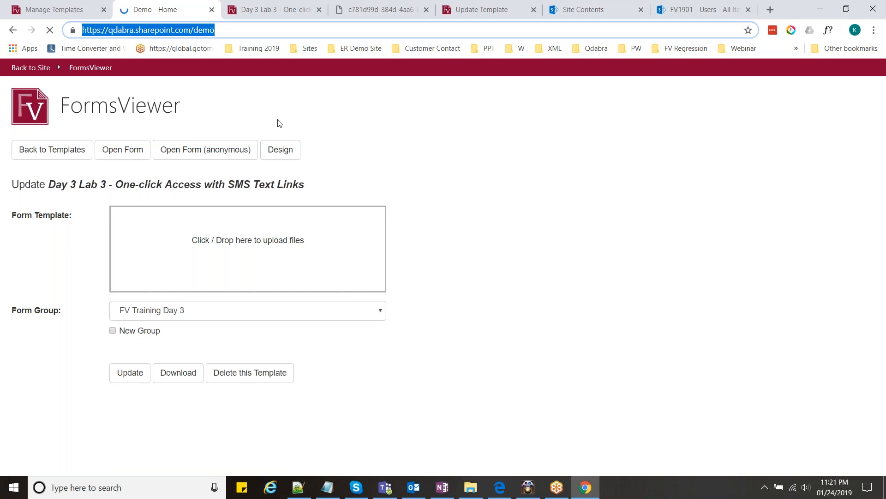
click(258, 30)
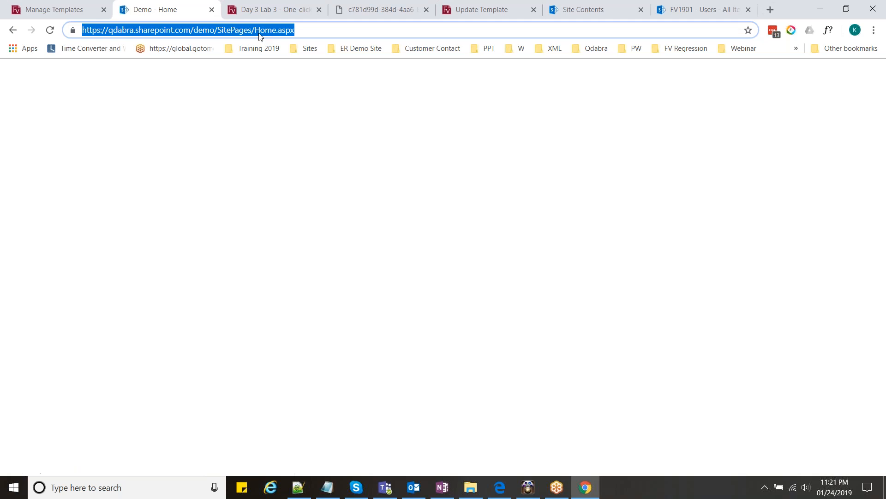
click(276, 30)
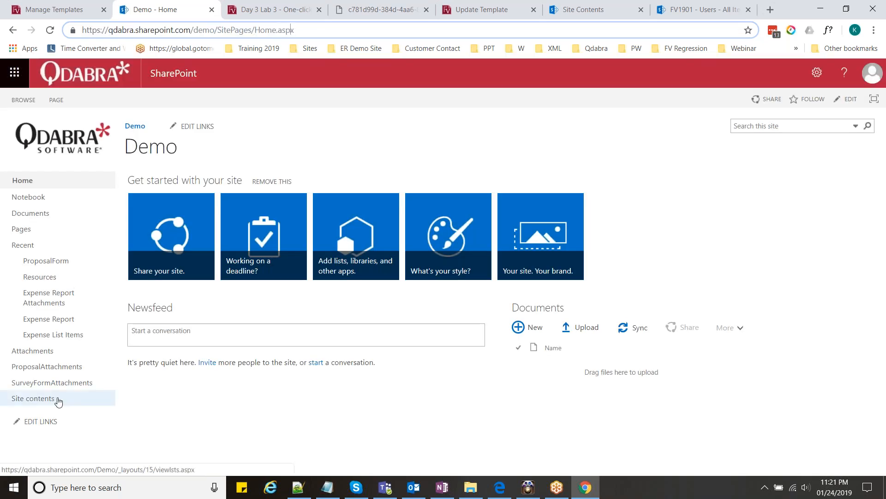
- Open the Demo site's contents and close the finished expense form and PDF tabs
click(57, 399)
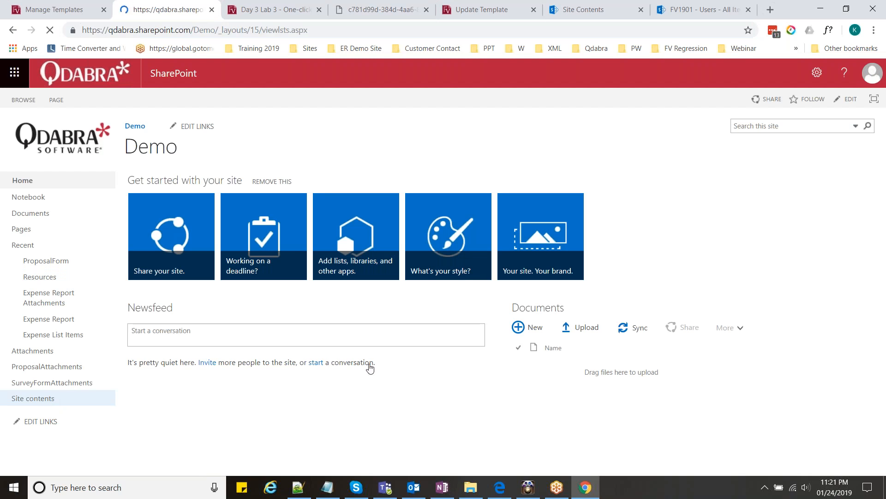
click(276, 12)
click(318, 10)
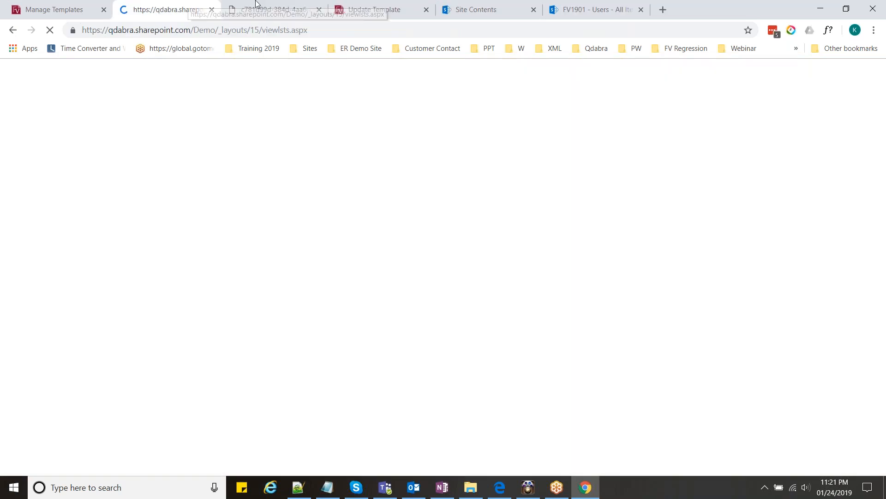
click(268, 7)
click(319, 9)
click(175, 7)
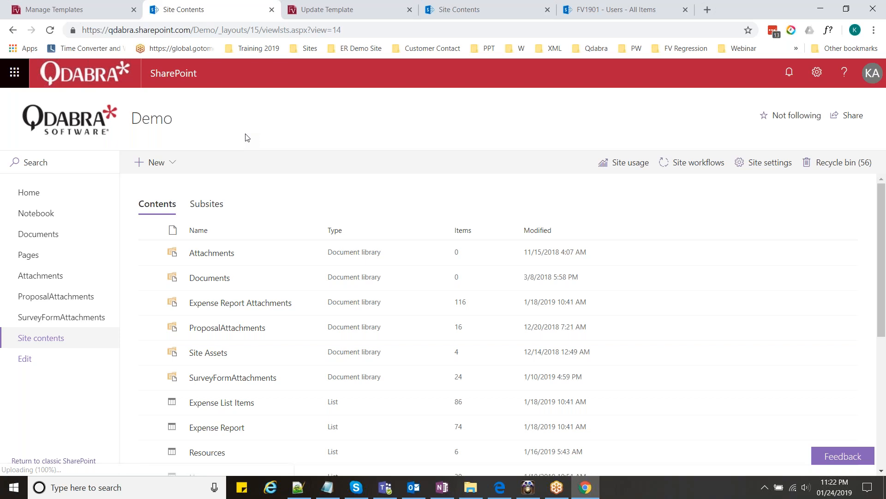
- Launch the FormsViewer app from further down the Demo site contents list
scroll(268, 263, down, 2)
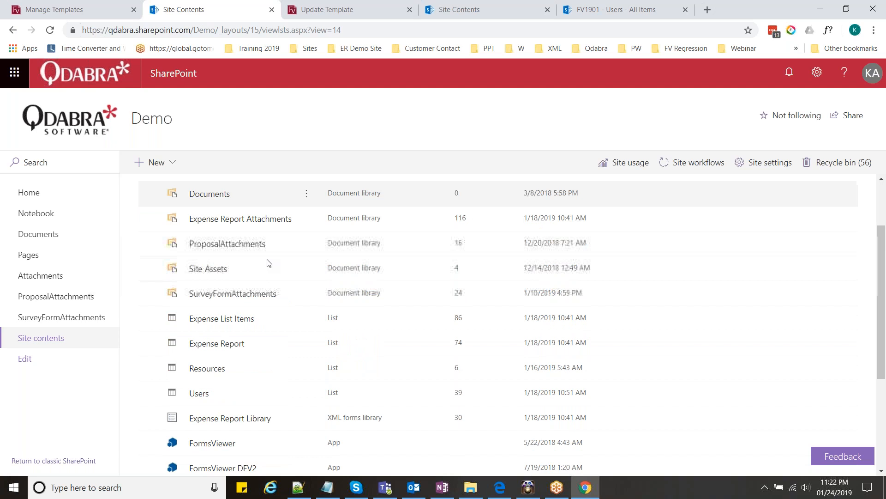
scroll(269, 263, down, 3)
scroll(268, 263, down, 1)
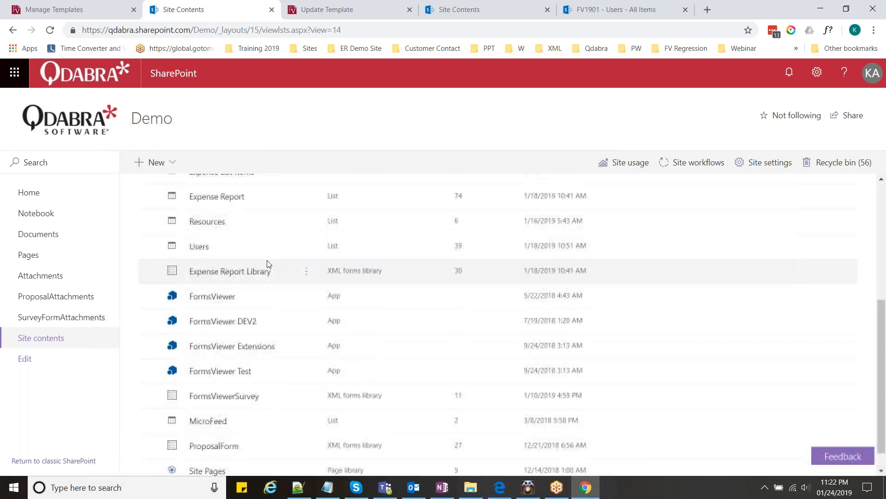
scroll(265, 273, down, 1)
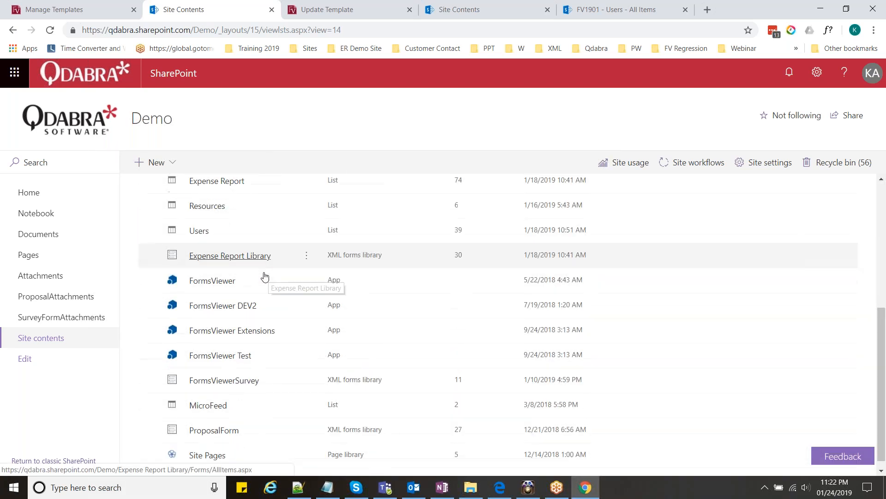
click(220, 272)
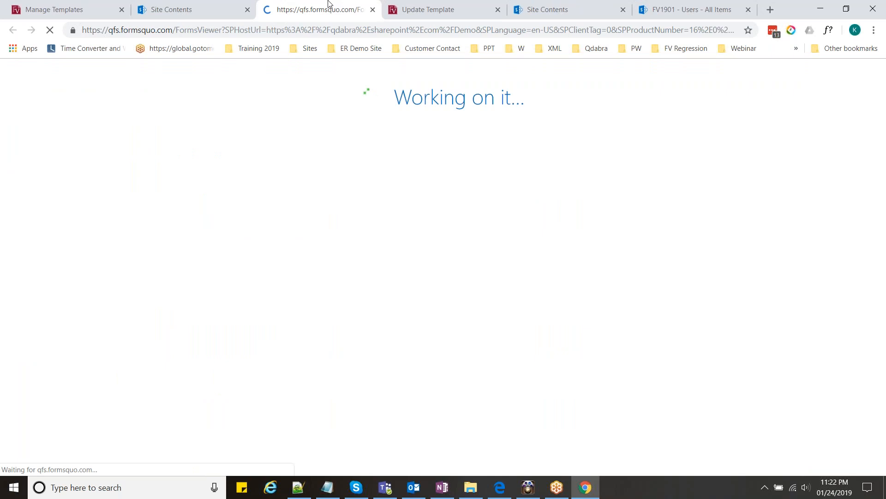
- Open Manage Templates and expand the Uncategorized template group
click(54, 222)
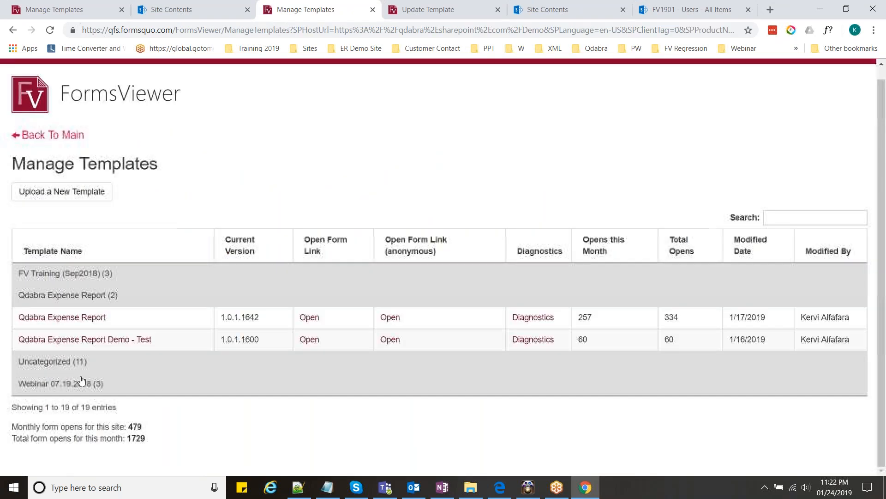
scroll(92, 317, down, 2)
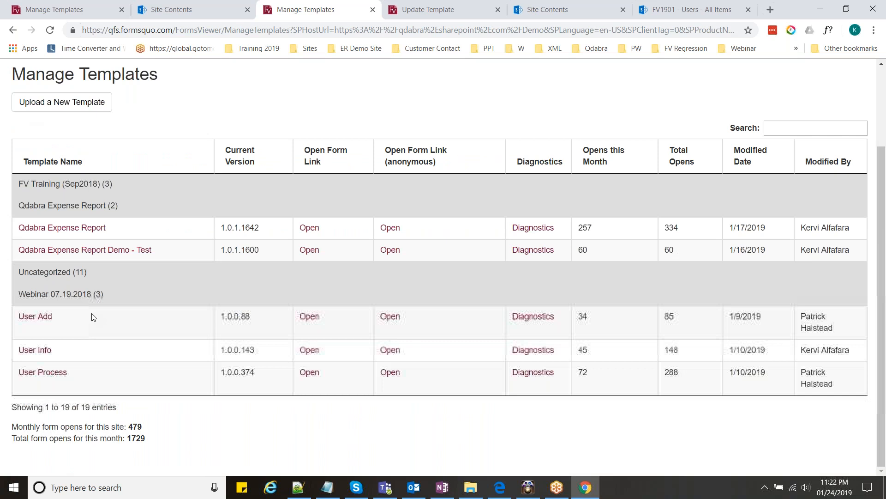
click(78, 277)
scroll(78, 278, down, 1)
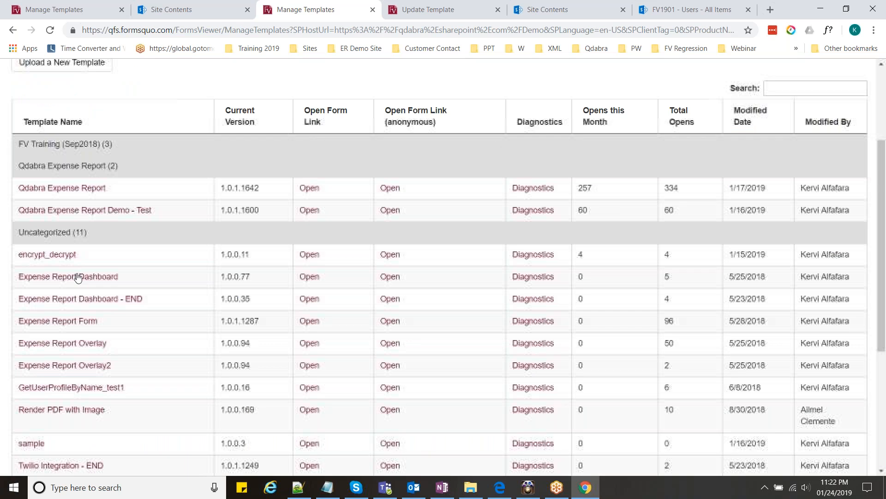
scroll(106, 300, down, 3)
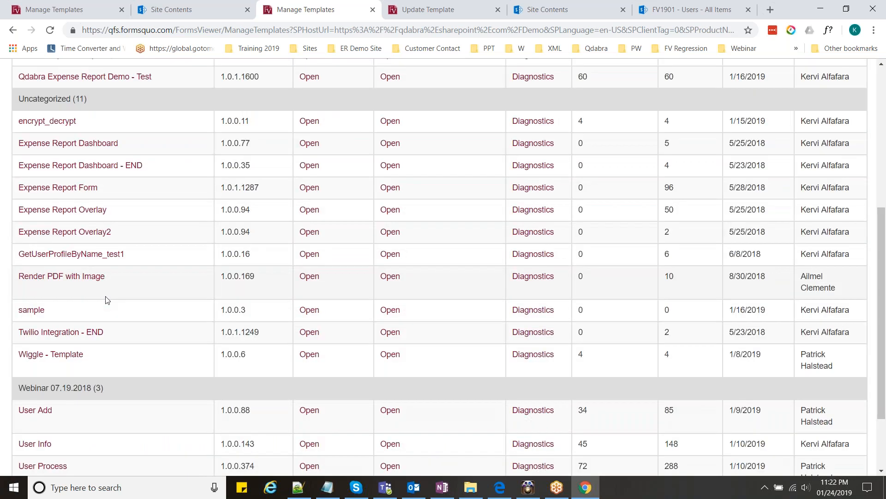
scroll(107, 300, up, 5)
scroll(107, 300, down, 3)
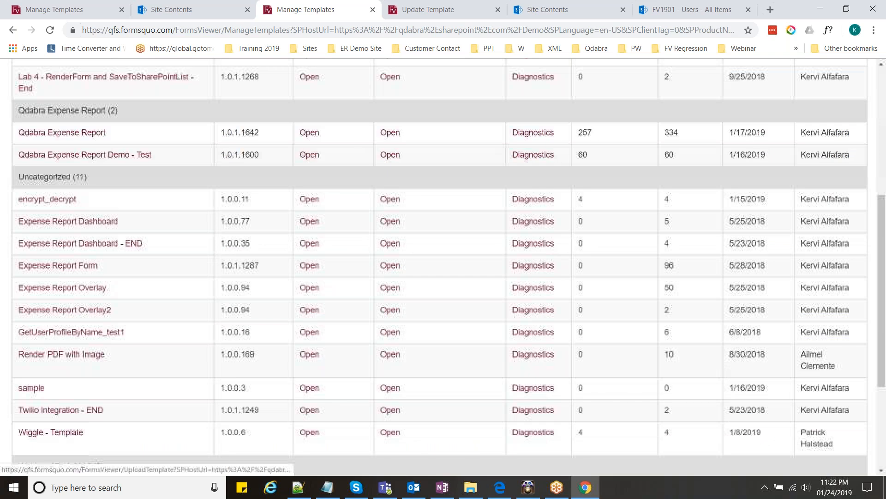
scroll(93, 163, down, 3)
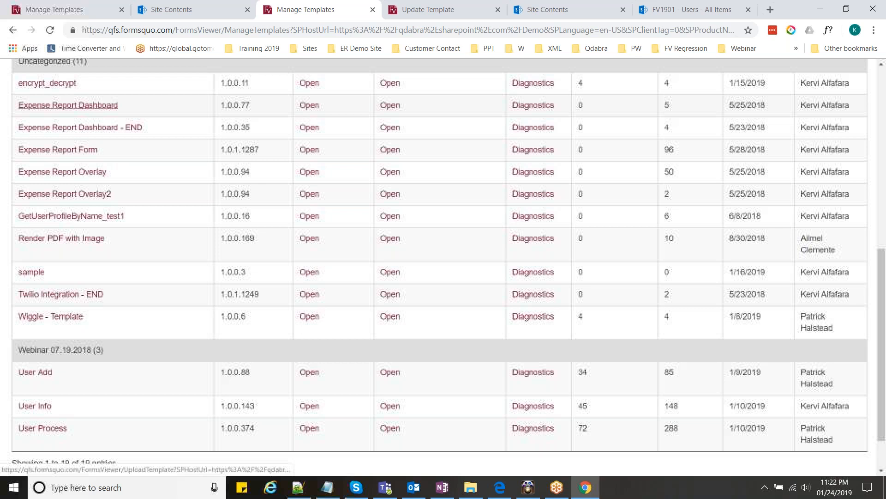
scroll(439, 265, up, 4)
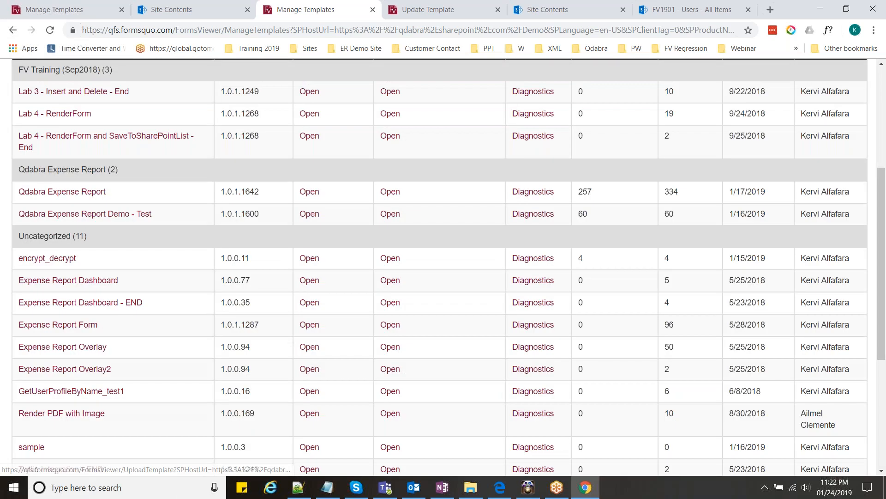
- Glance at the Site Contents tab, then scroll through the full Manage Templates table
click(192, 11)
click(270, 36)
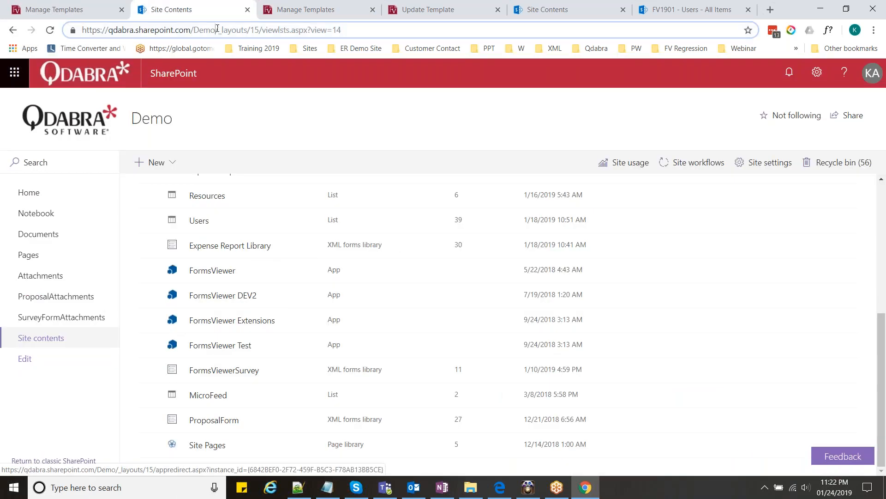
click(316, 6)
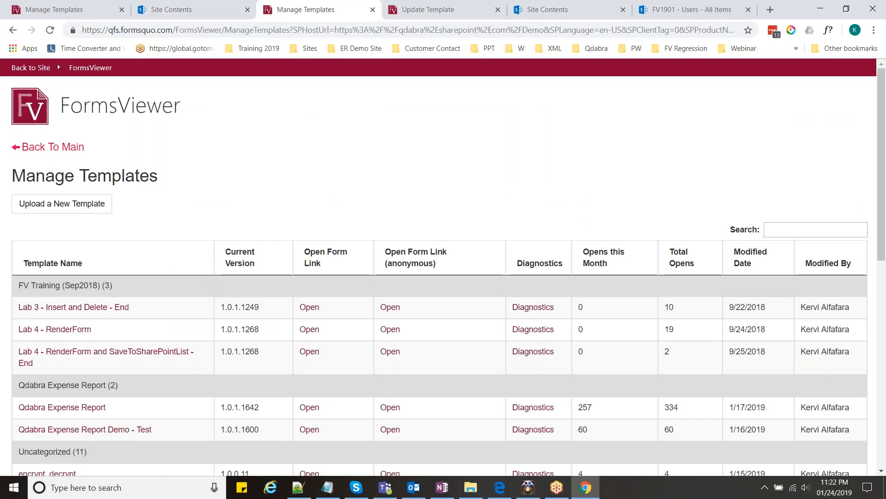
scroll(443, 267, down, 3)
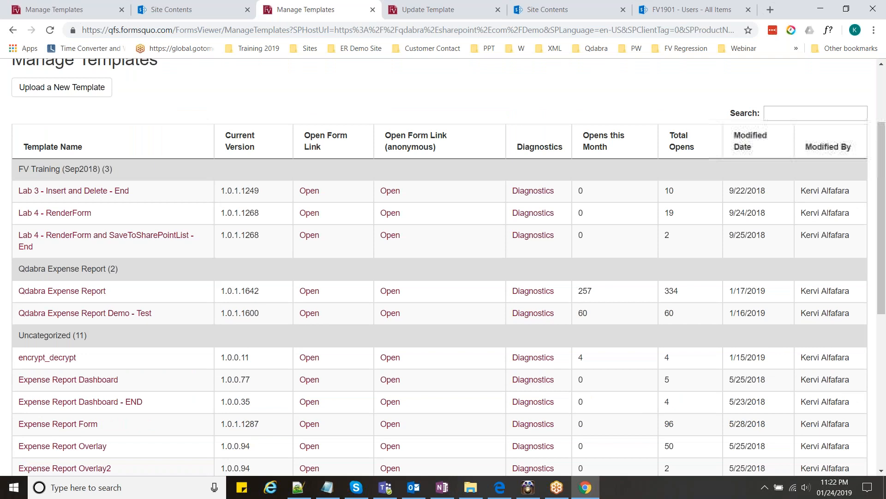
scroll(443, 267, down, 3)
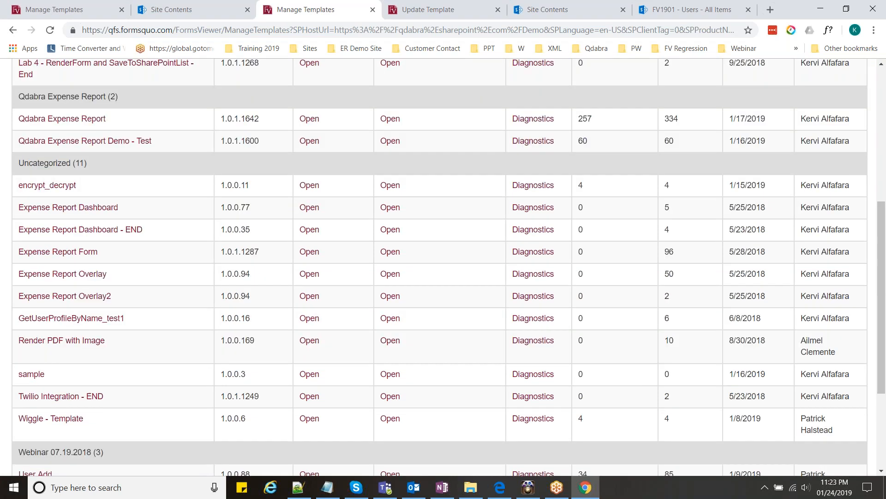
scroll(443, 268, down, 3)
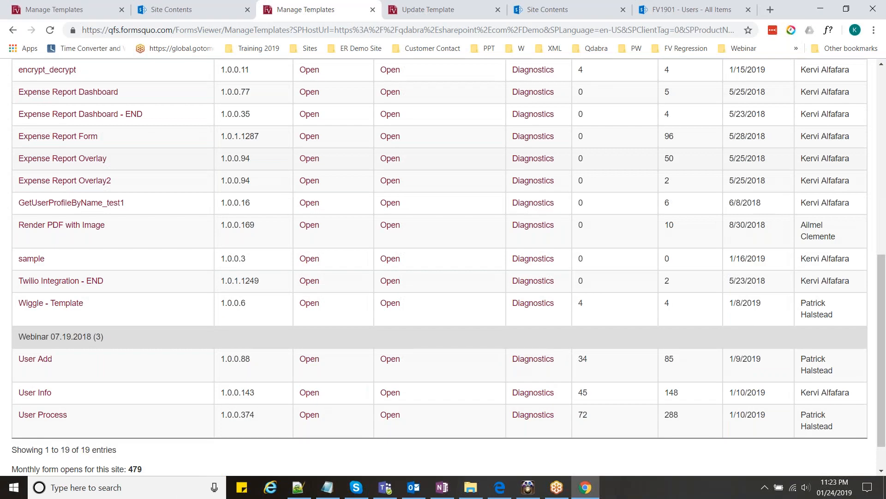
scroll(46, 322, down, 2)
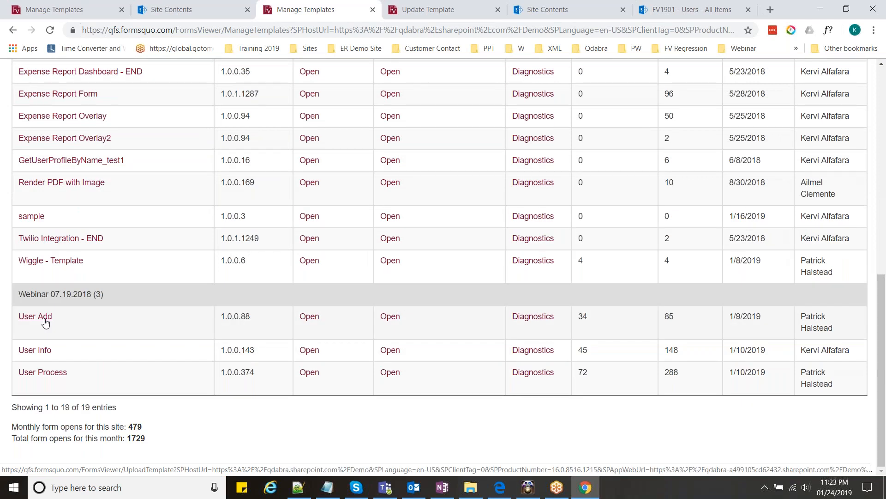
scroll(51, 369, up, 1)
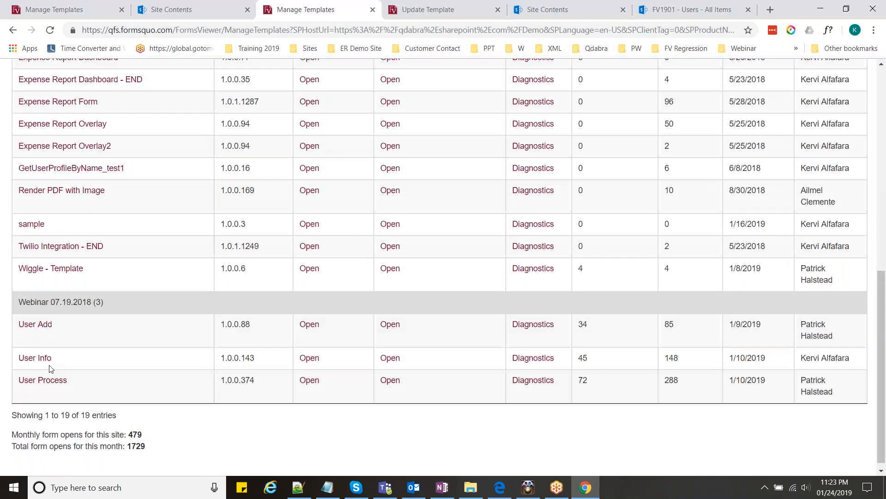
scroll(51, 369, up, 2)
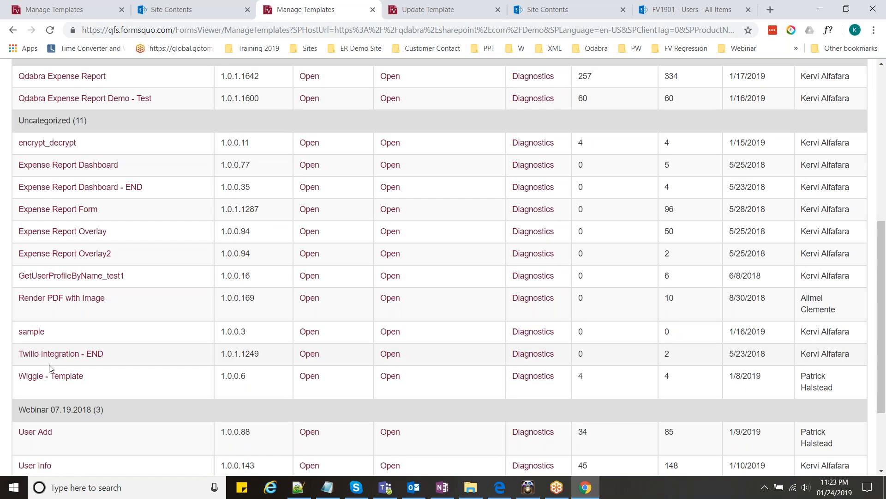
scroll(49, 364, up, 5)
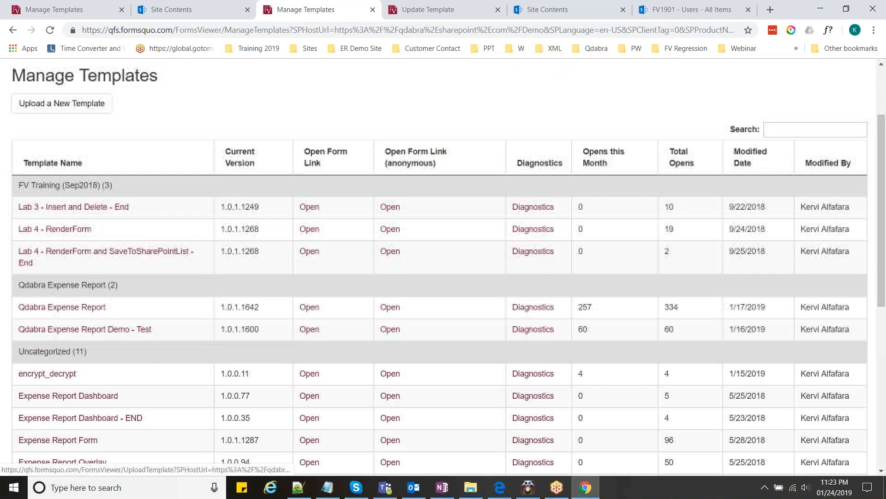
scroll(61, 103, down, 3)
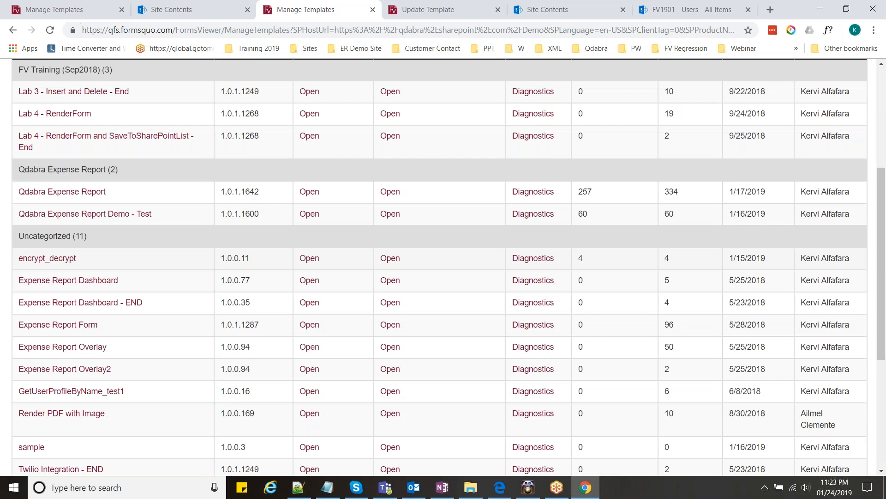
scroll(43, 391, down, 1)
scroll(43, 391, down, 3)
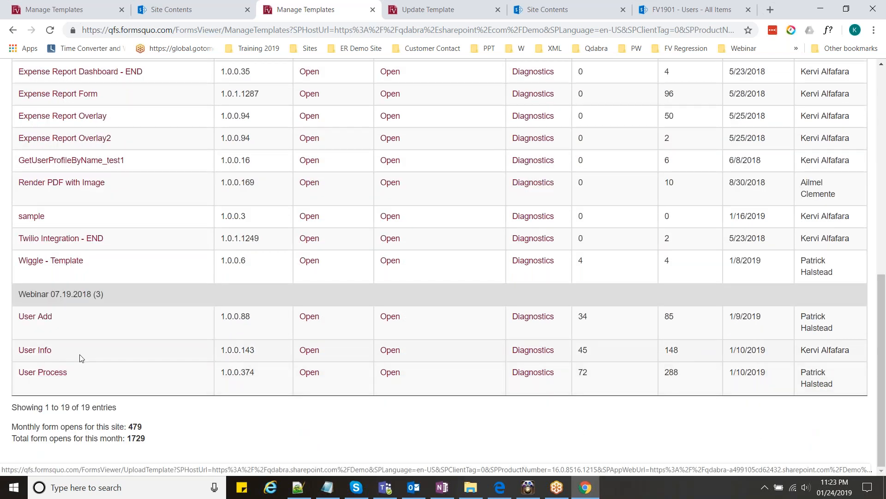
scroll(81, 358, up, 1)
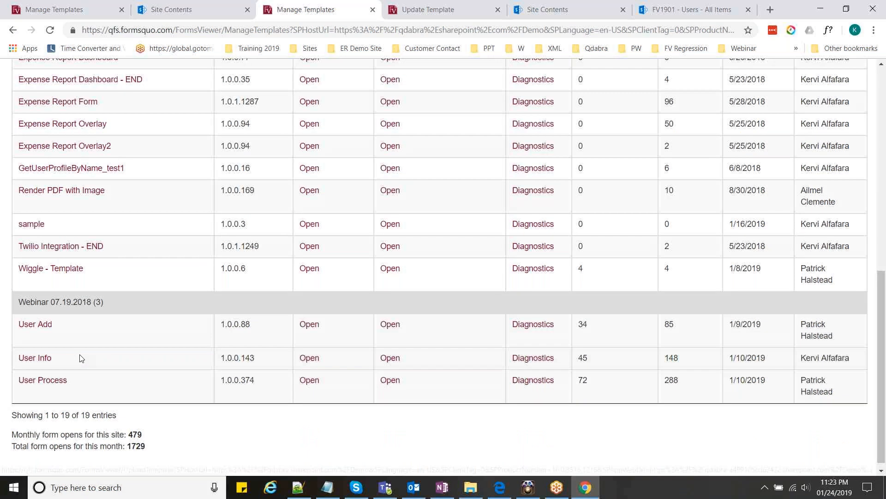
scroll(81, 358, up, 5)
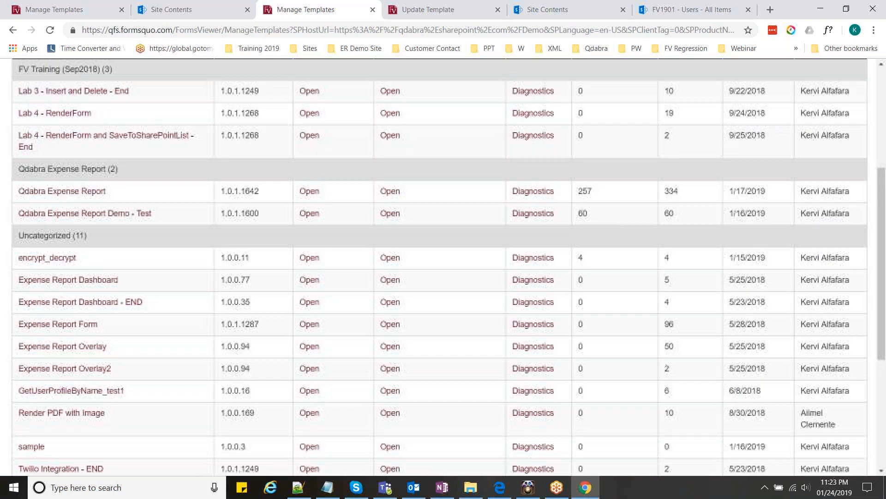
scroll(81, 277, up, 5)
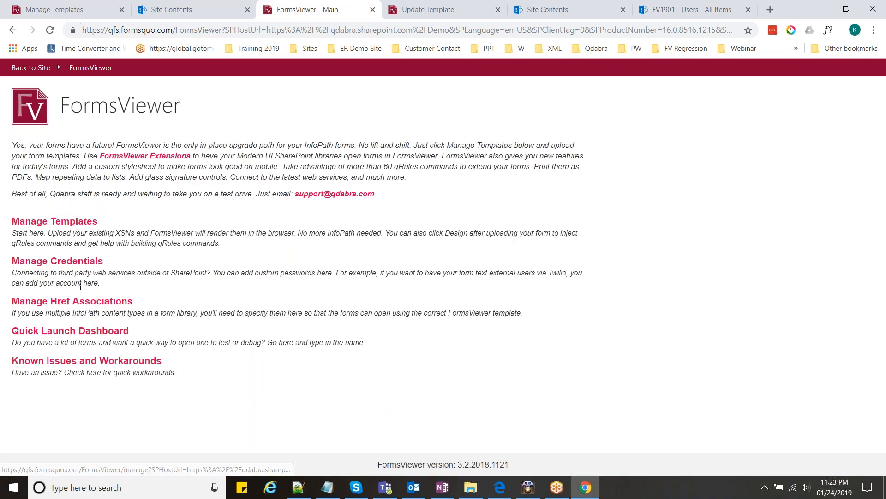
- Launch Expense Report Form from the Quick Launch Dashboard, close its tab, and return to Manage Templates
click(95, 330)
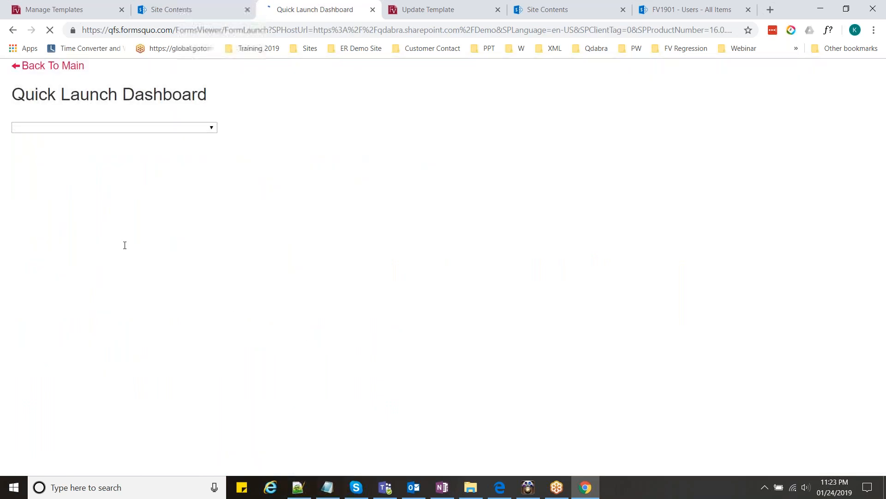
click(115, 215)
scroll(90, 289, down, 3)
scroll(89, 287, up, 1)
scroll(89, 279, down, 8)
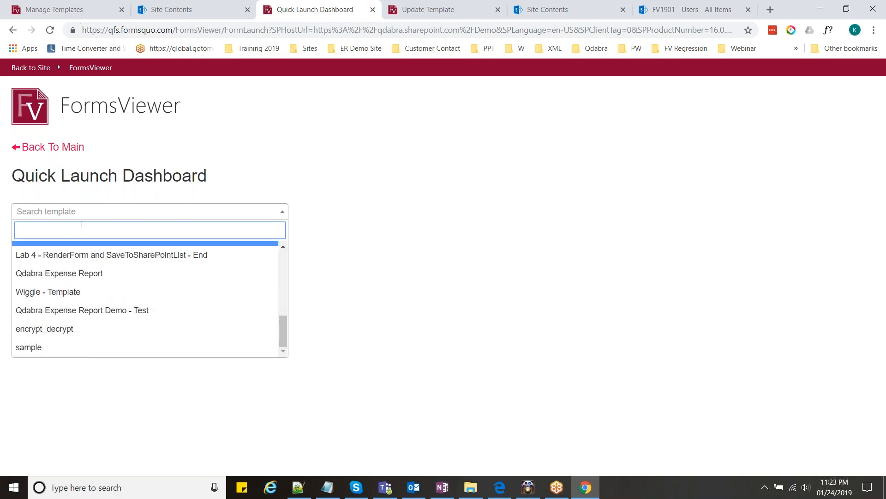
text(ex)
click(82, 252)
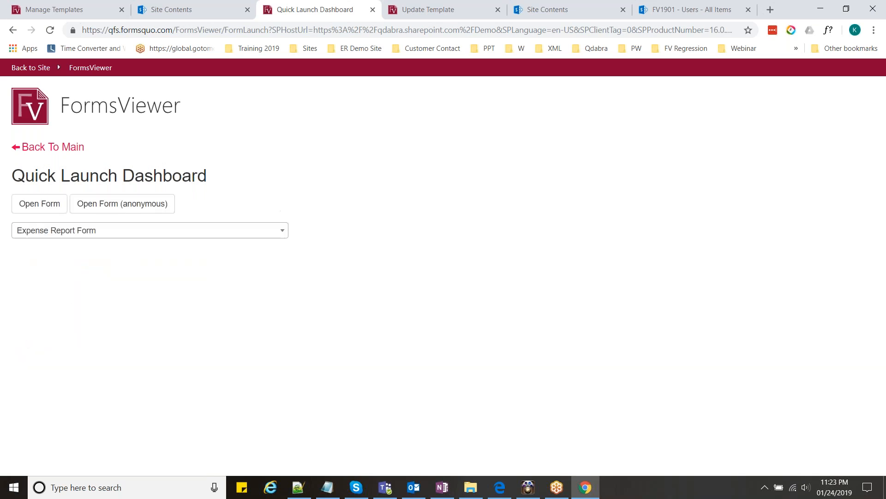
click(60, 212)
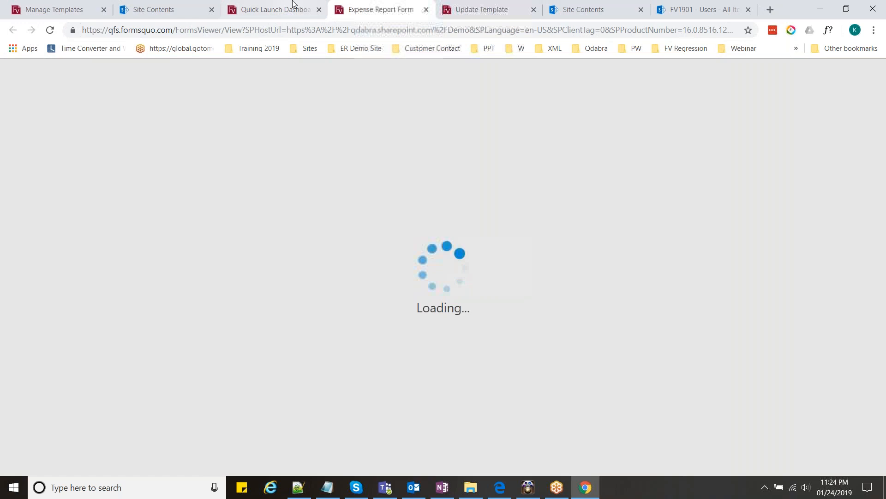
click(291, 8)
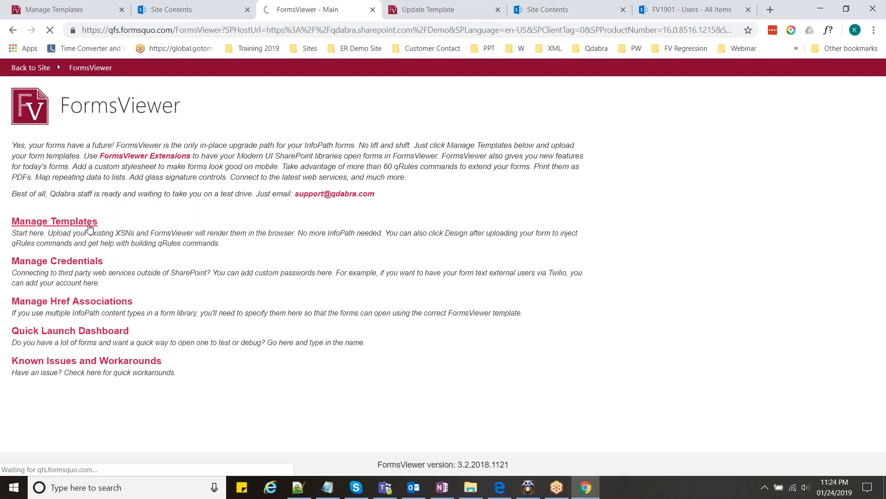
click(90, 226)
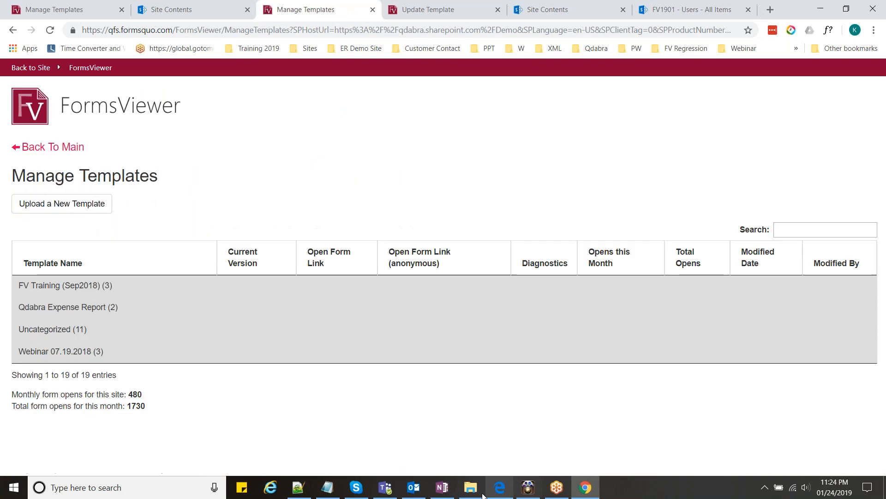
- Open the Lab 3 Start template and show the FormLogic (Secondary) field rules
click(470, 487)
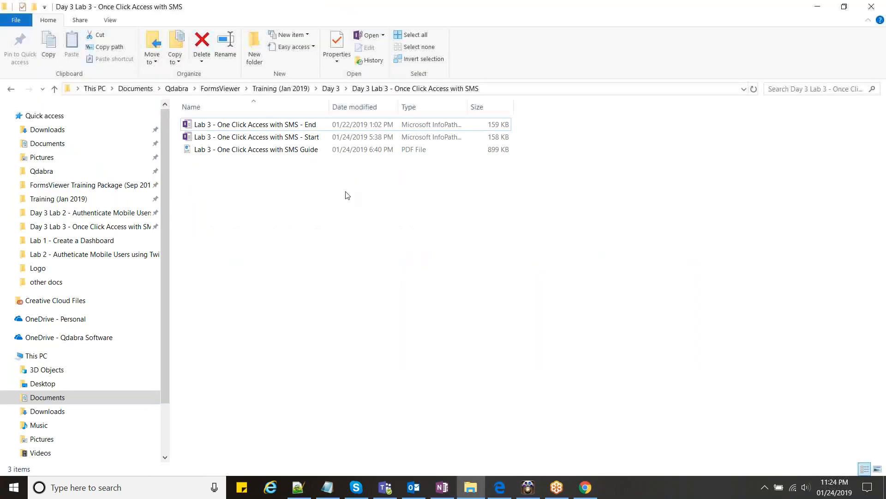
click(309, 136)
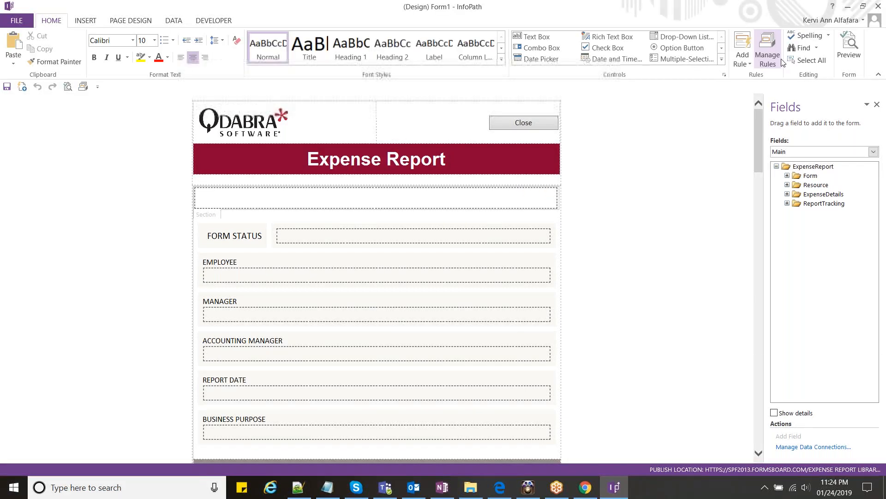
click(781, 59)
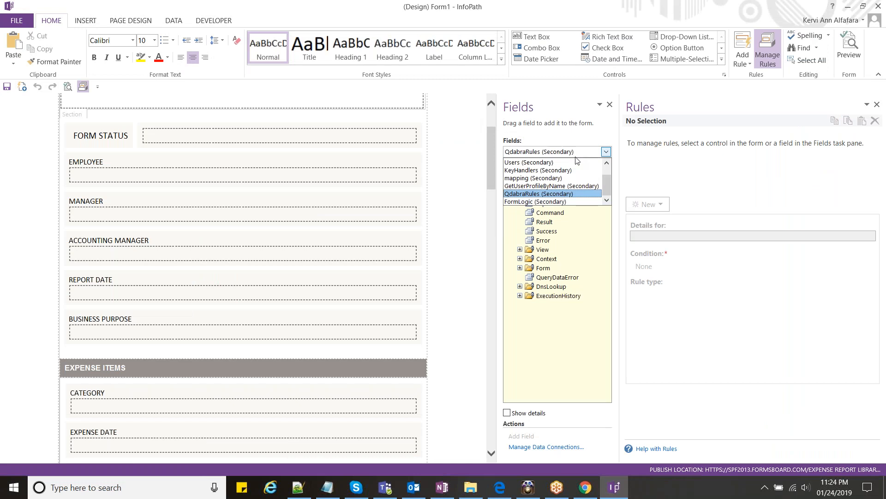
click(560, 202)
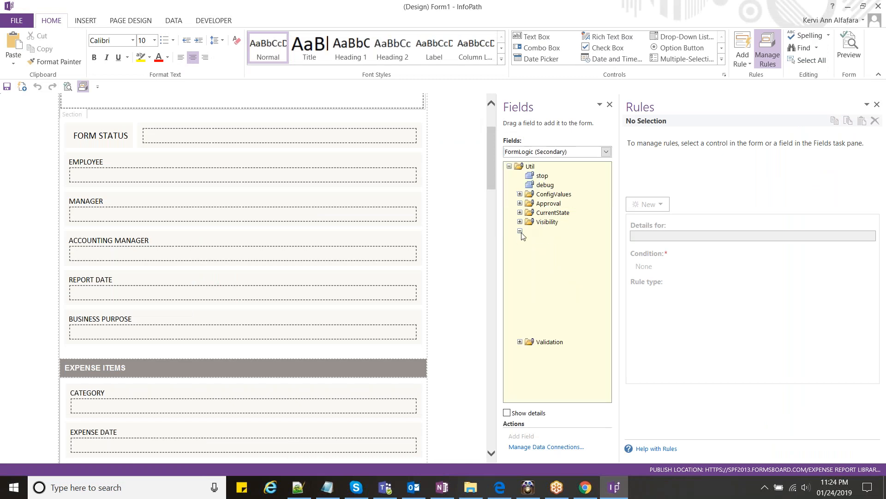
- Select BuildUrl's rules and open the Set Form Url action's value
click(576, 332)
click(575, 323)
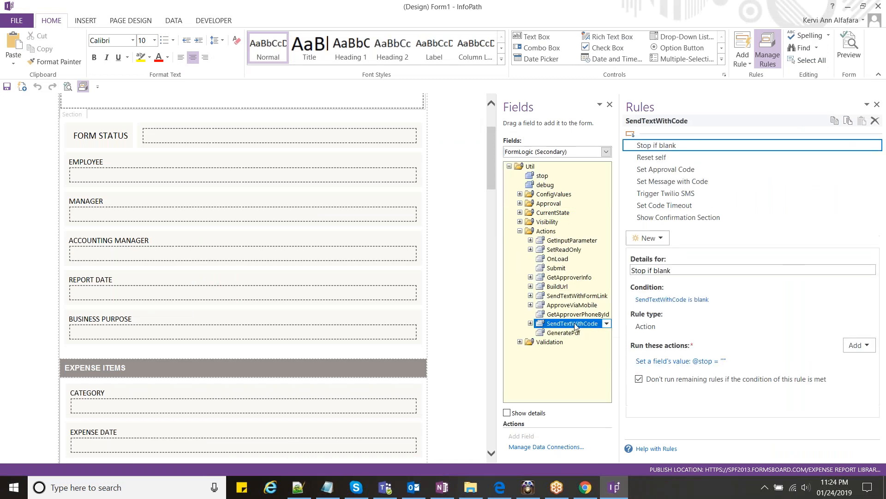
click(569, 287)
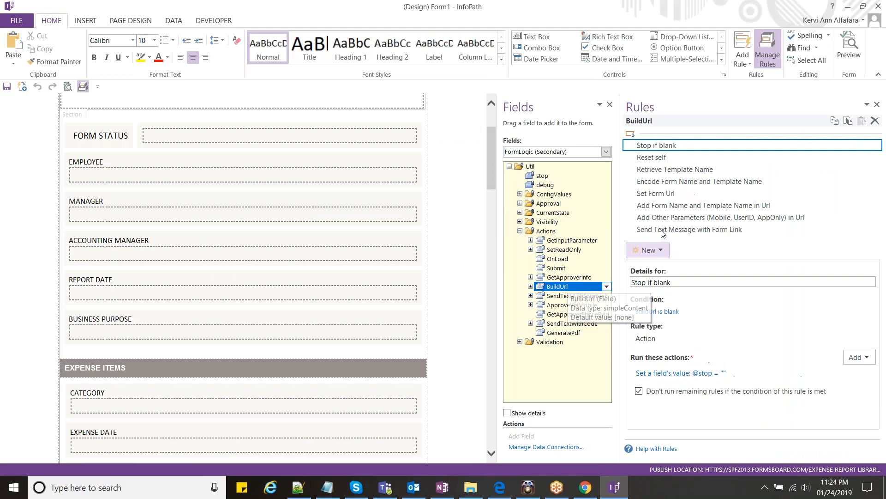
click(676, 216)
click(669, 193)
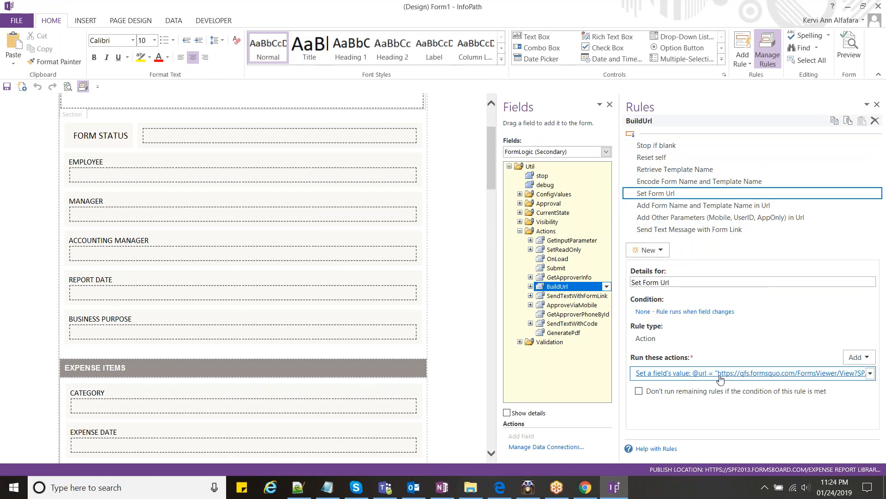
click(680, 372)
click(462, 257)
- Compare the Set Form Url value with the Notepad URL's %2FTraining part, then return to Chrome
key(ctrl+a)
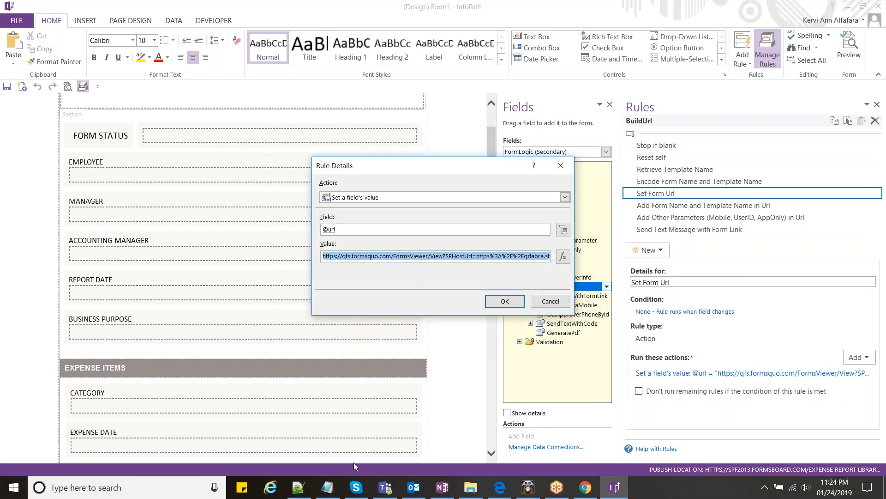
click(331, 483)
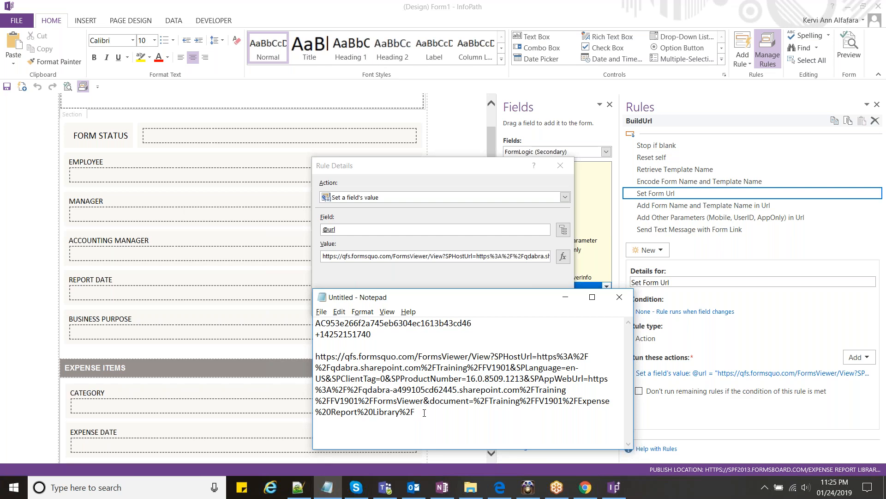
drag(567, 390, 346, 378)
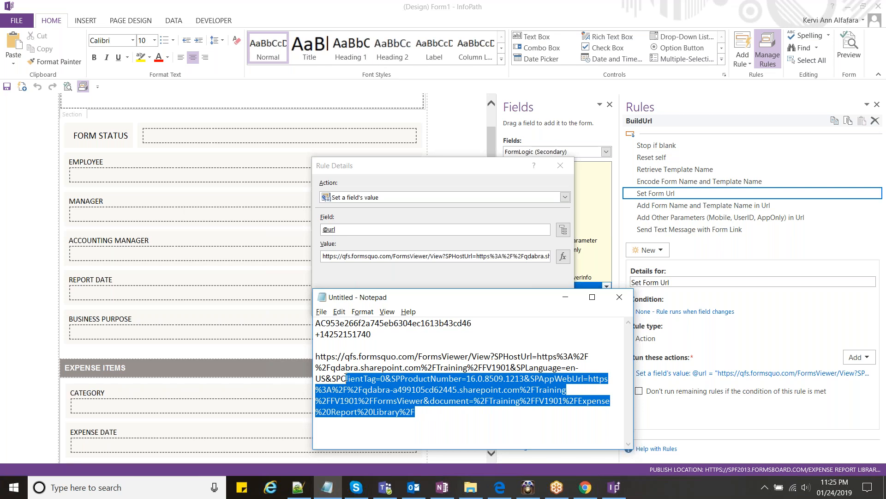
click(562, 492)
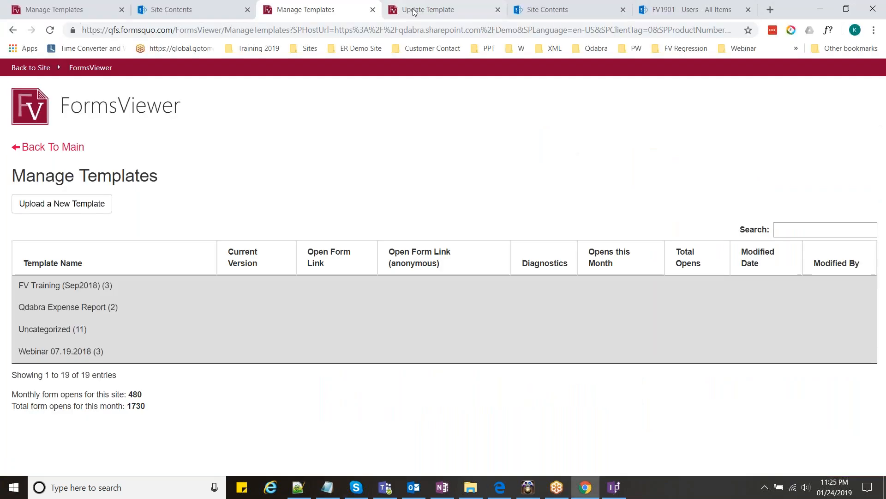
- Load the qdabra.sharepoint.com/training address in the Site Contents tab
click(414, 11)
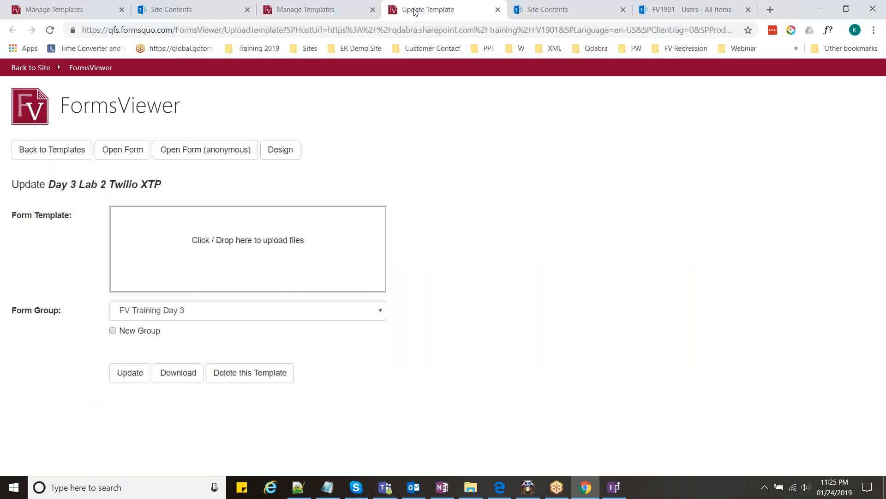
click(207, 10)
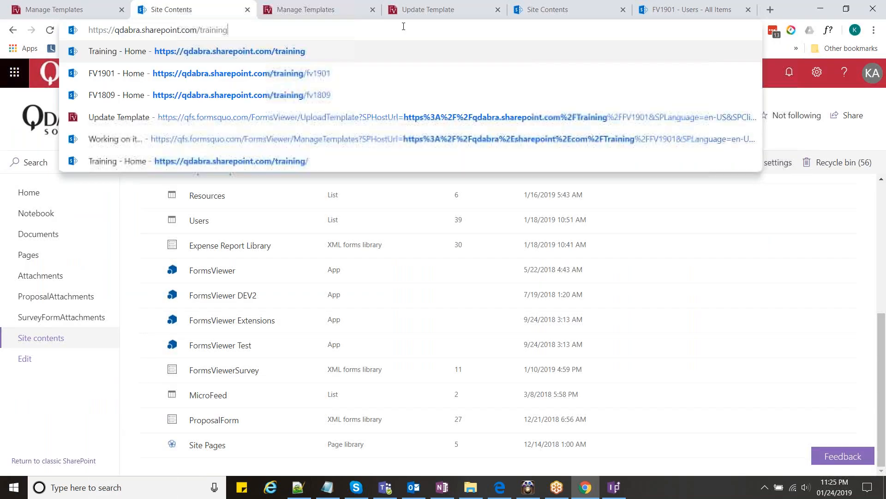
key(Return)
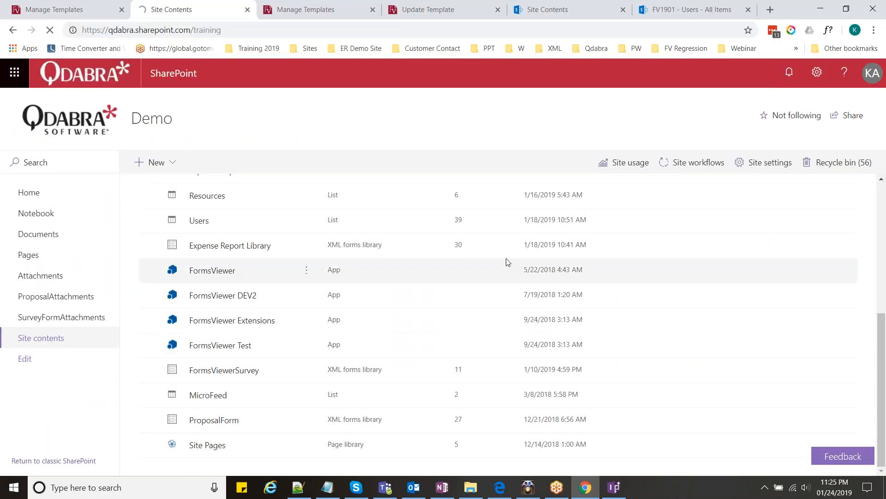
- Check the noted URL in Notepad, marking its %2FTraining, FV1901 and Training parts
key(alt+Tab)
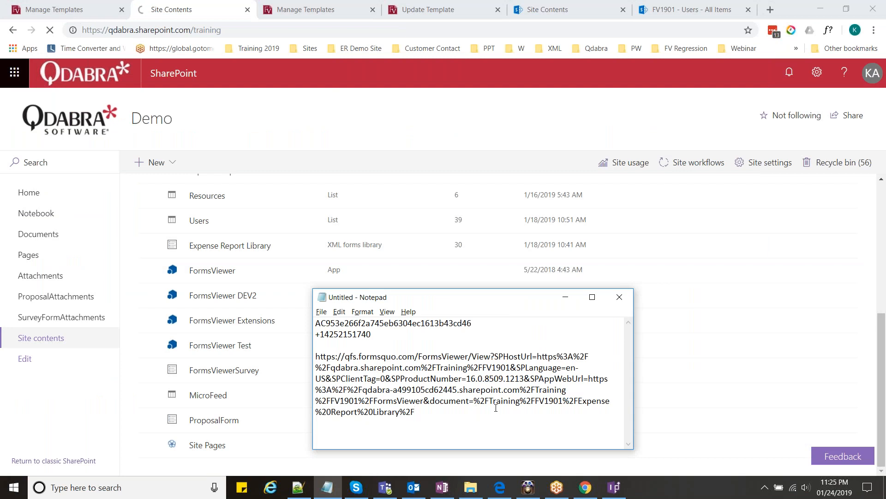
double_click(508, 401)
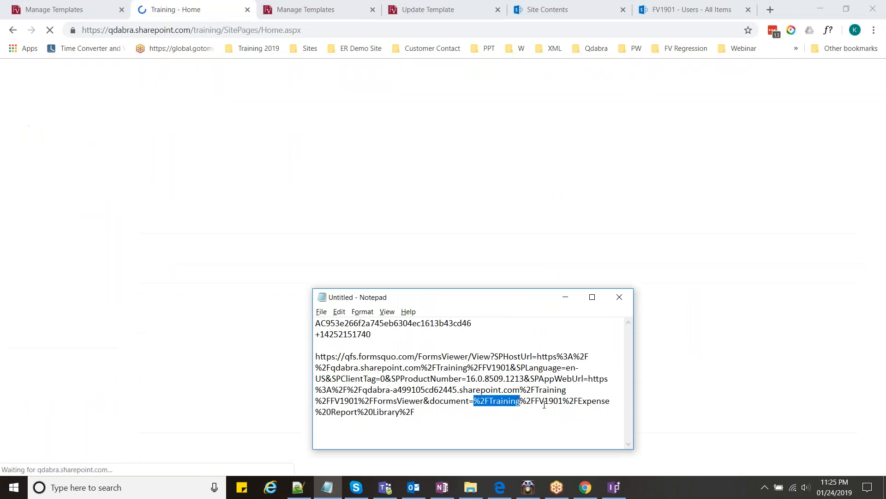
double_click(544, 406)
click(545, 409)
drag(563, 404, 532, 404)
click(524, 409)
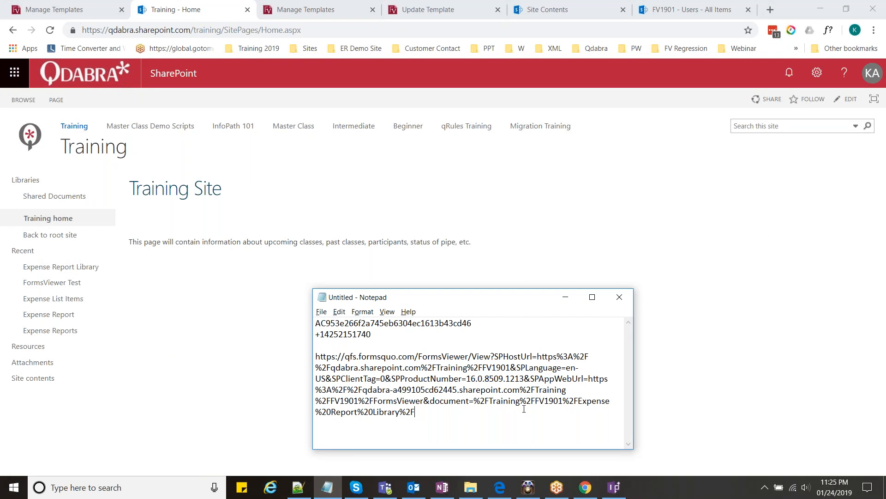
key(alt)
click(524, 409)
drag(464, 368, 435, 370)
click(360, 363)
- Open the Training site's Site Contents list
click(137, 327)
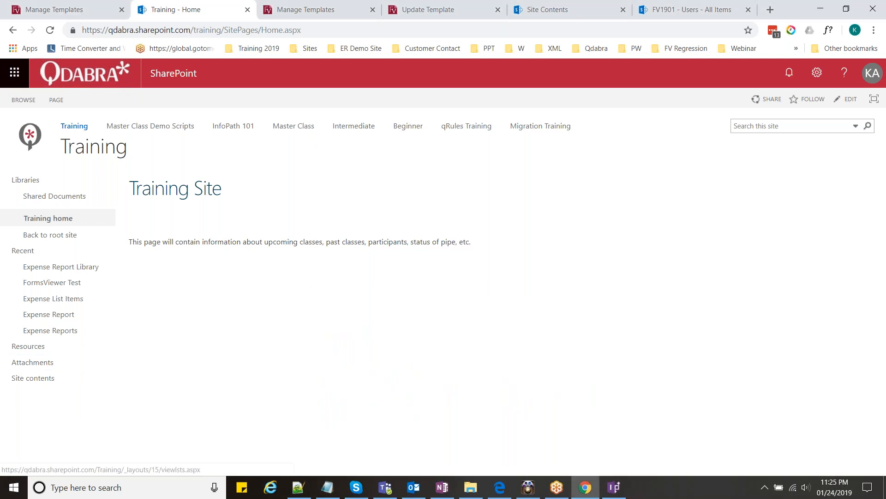
click(33, 378)
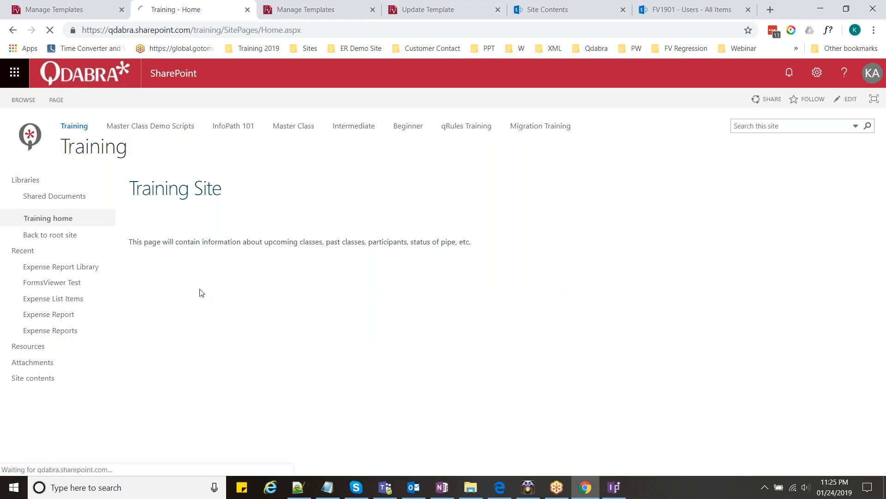
key(alt+Tab)
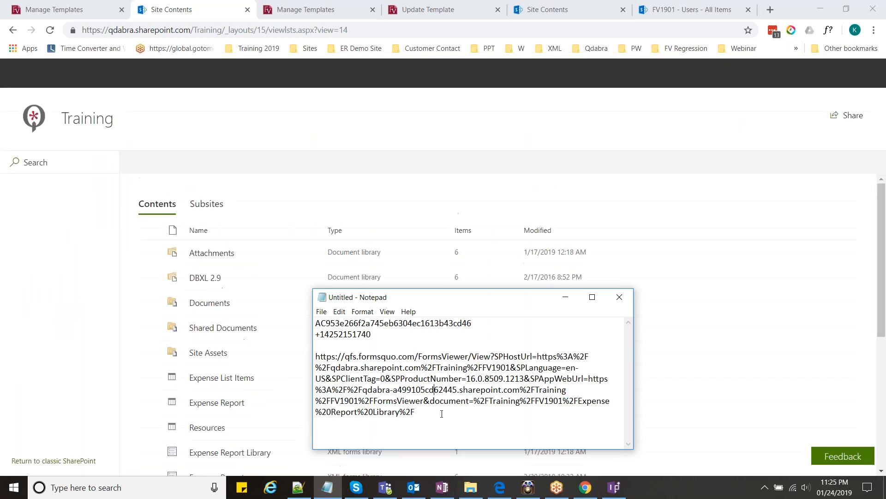
- Open the Training site's FormsViewer app and expand the Day 1 - Basics template group
click(395, 206)
scroll(395, 207, down, 2)
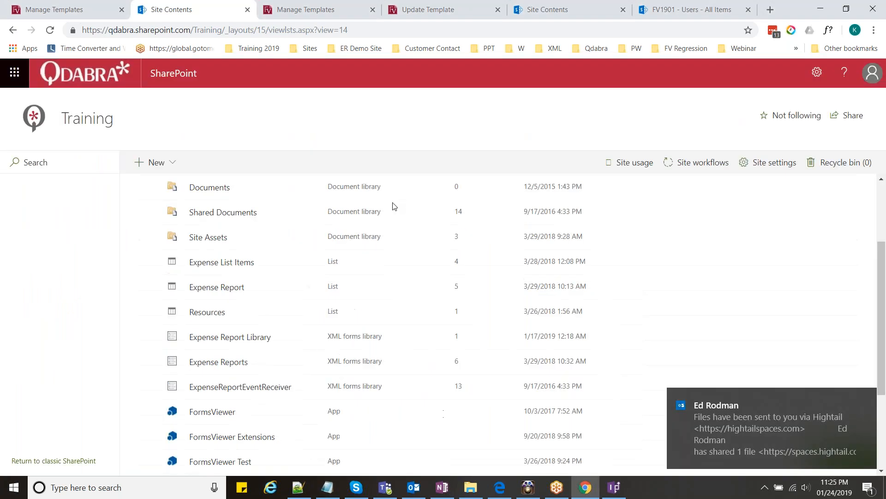
scroll(233, 307, down, 3)
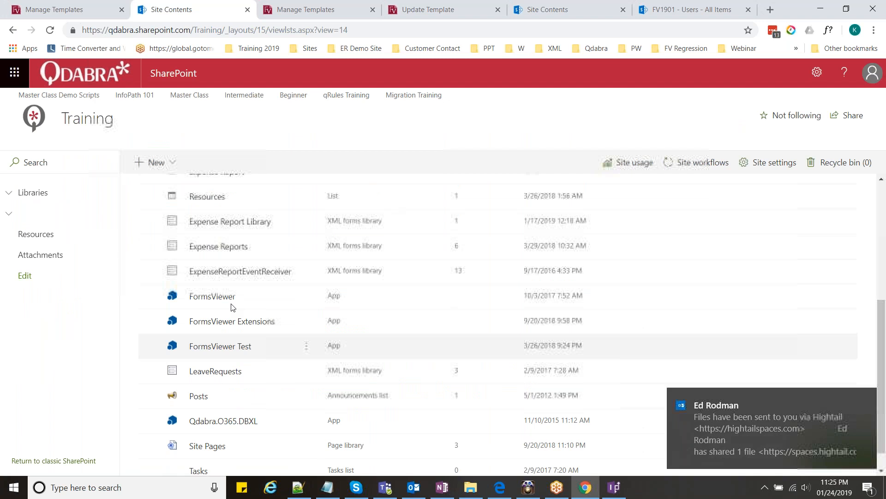
click(226, 299)
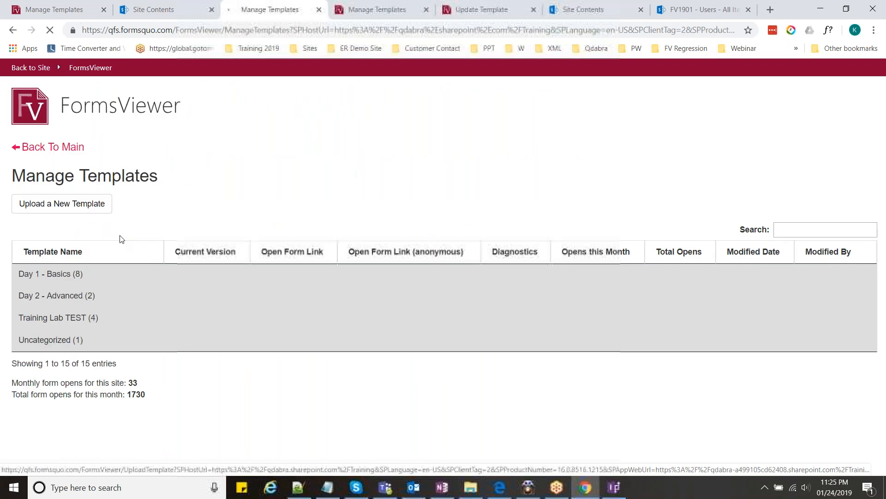
click(76, 276)
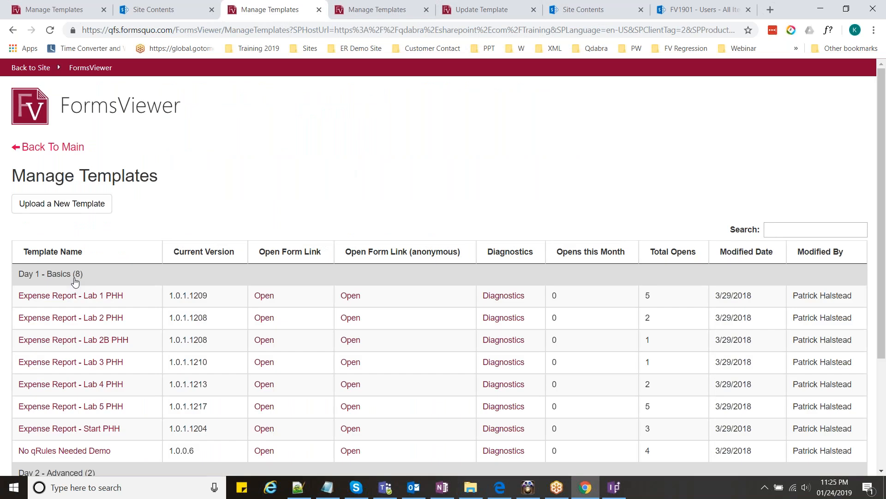
scroll(76, 310, down, 6)
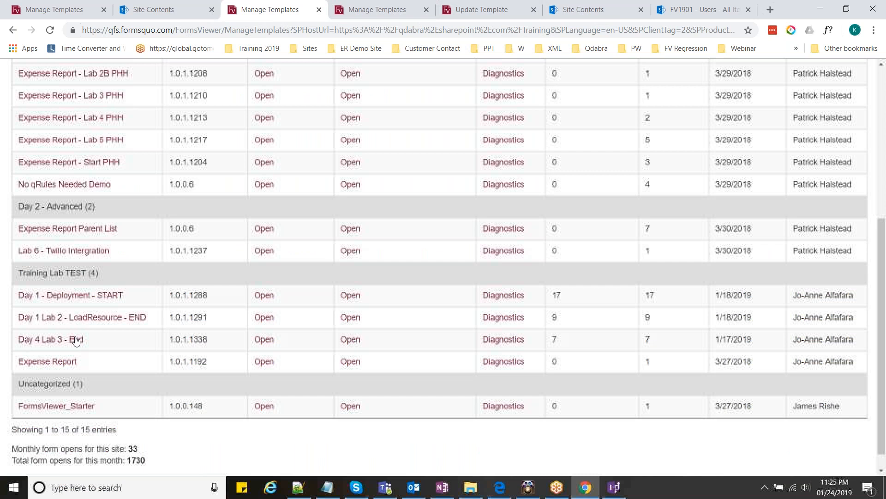
scroll(76, 341, down, 1)
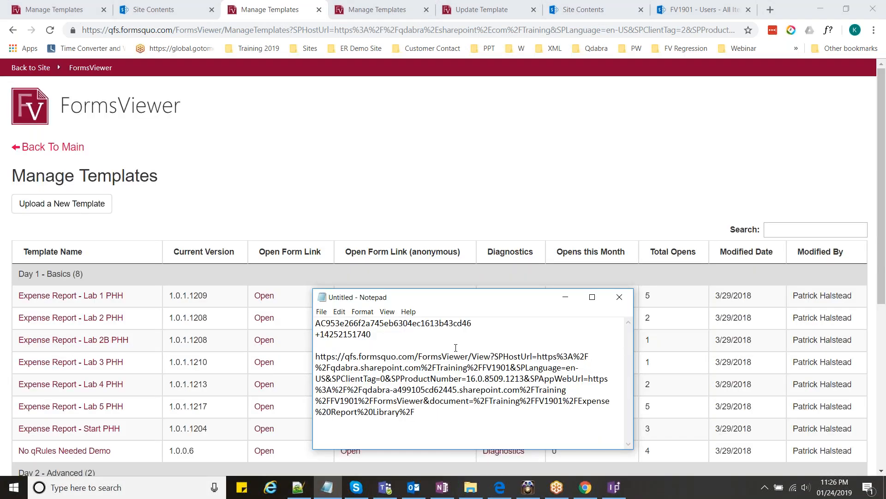
- Check the Training contents and other template list tabs, ending on FV1901 Site Contents
click(187, 4)
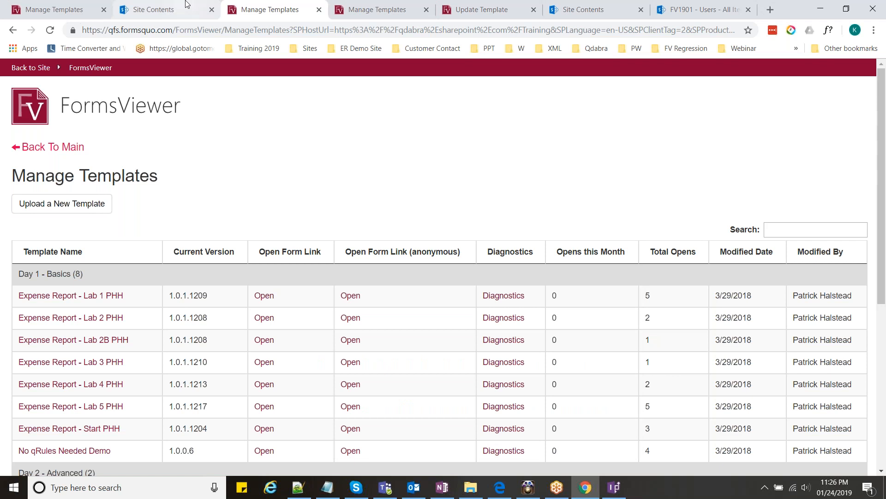
click(187, 4)
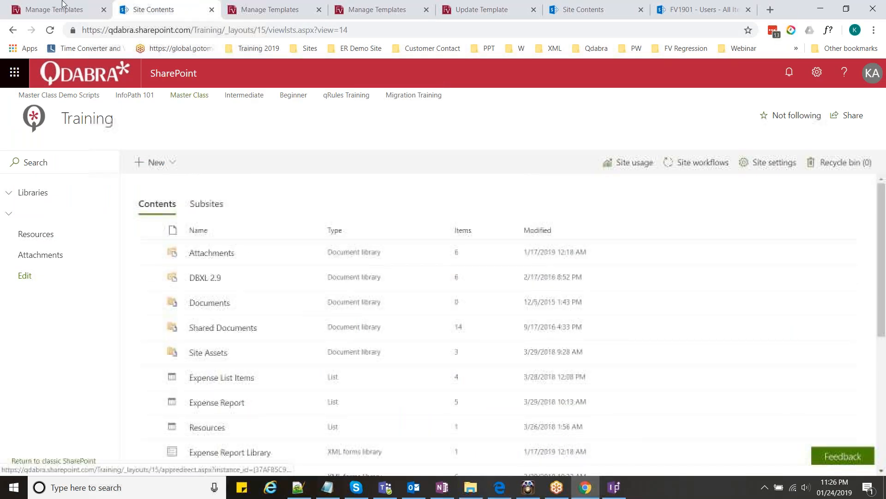
click(64, 4)
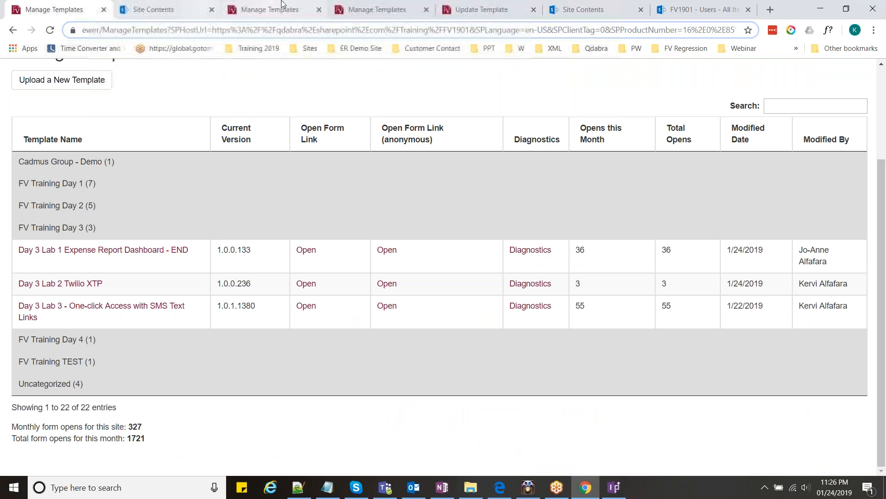
click(375, 6)
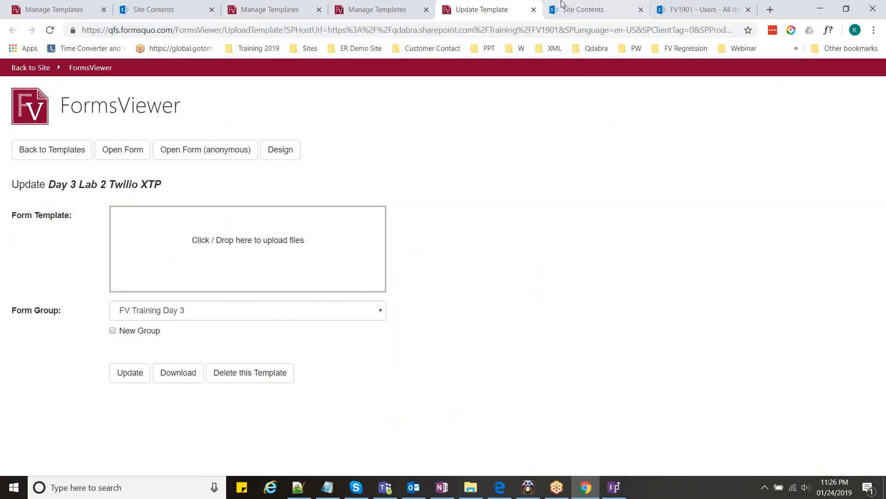
click(563, 4)
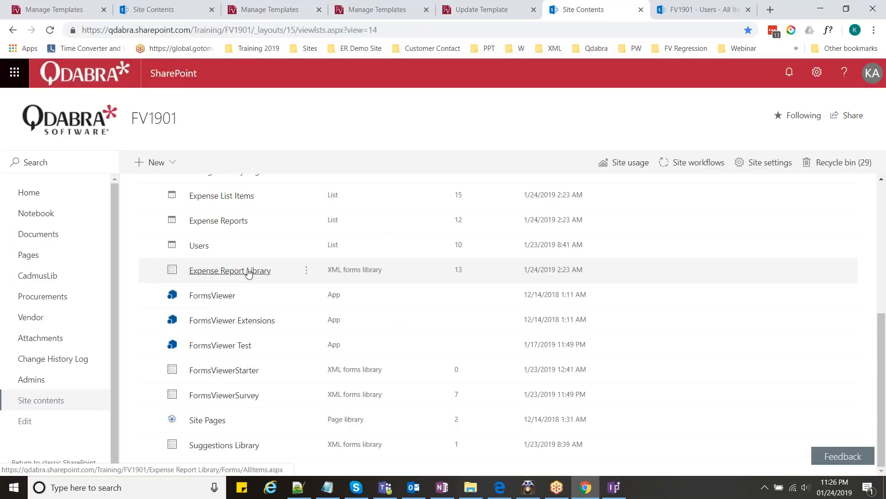
- Open the Expense Report Library and select the presenter's reports, including No. 44
ctrl+click(231, 213)
click(591, 11)
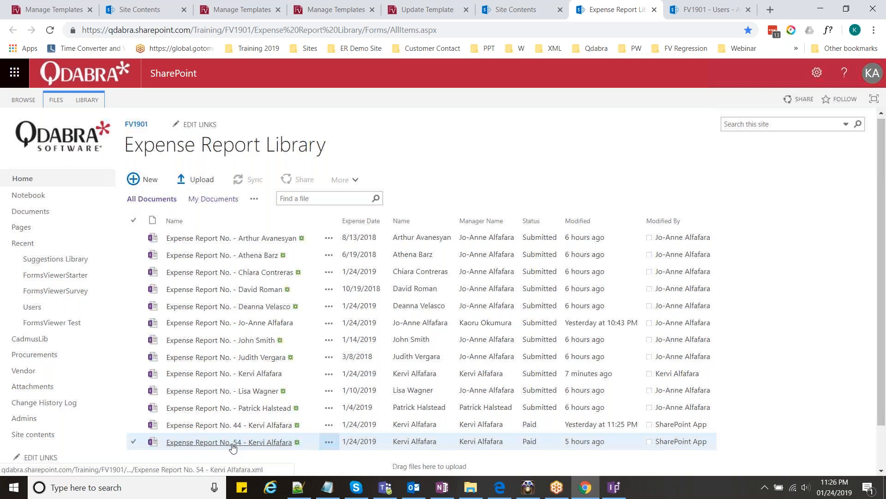
scroll(233, 448, down, 1)
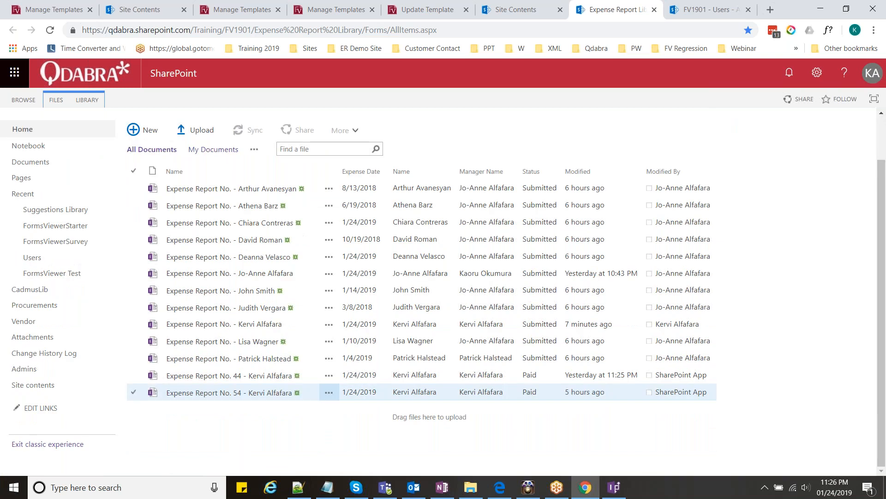
click(133, 374)
click(133, 375)
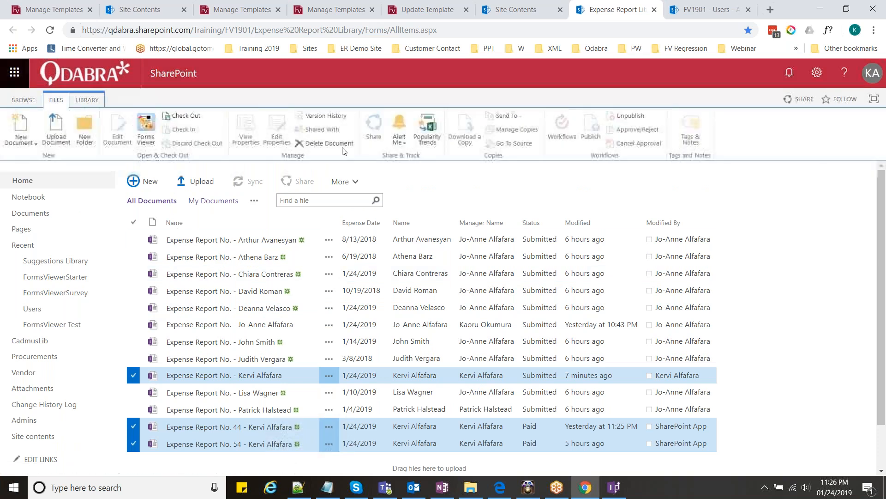
- Delete the three selected reports, leaving 10 Submitted reports in the library
click(342, 147)
click(494, 106)
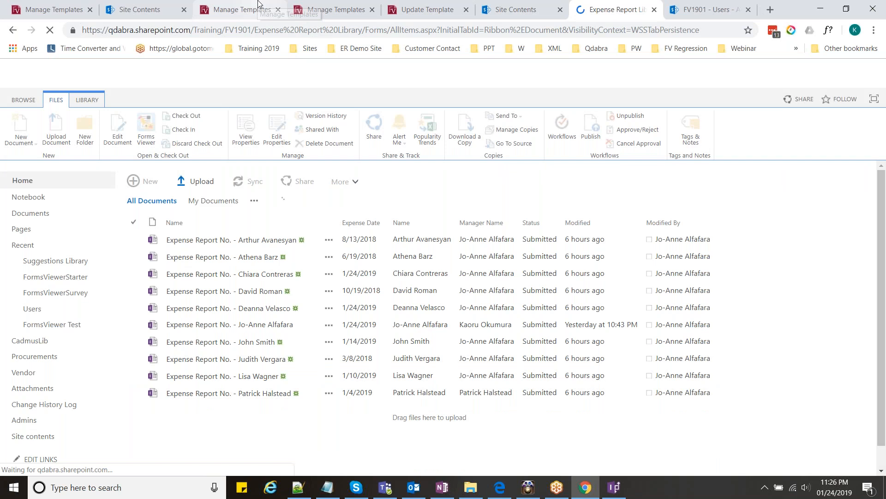
click(258, 5)
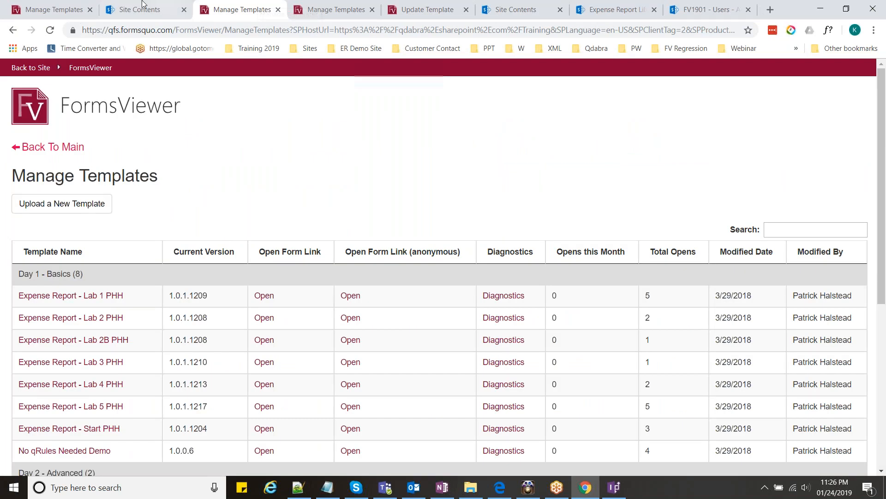
- Refresh the template list and close the site contents page and duplicate template-list tabs
click(64, 7)
key(F5)
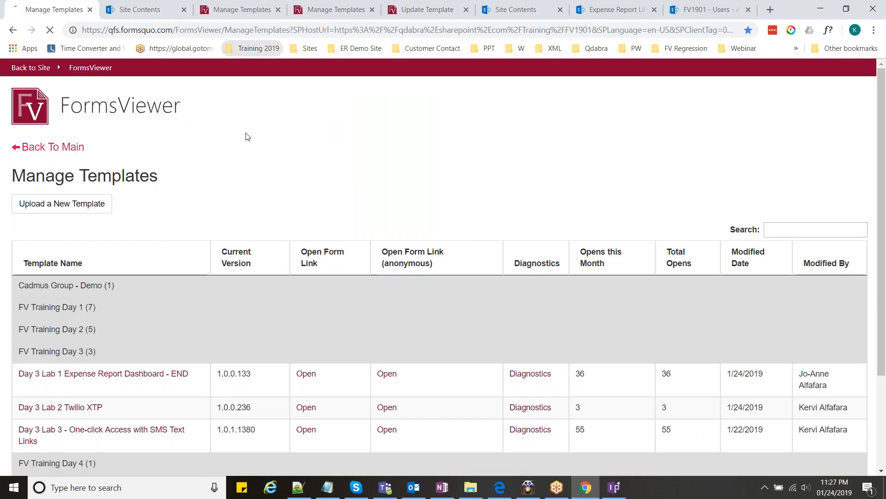
click(157, 5)
click(185, 10)
click(184, 10)
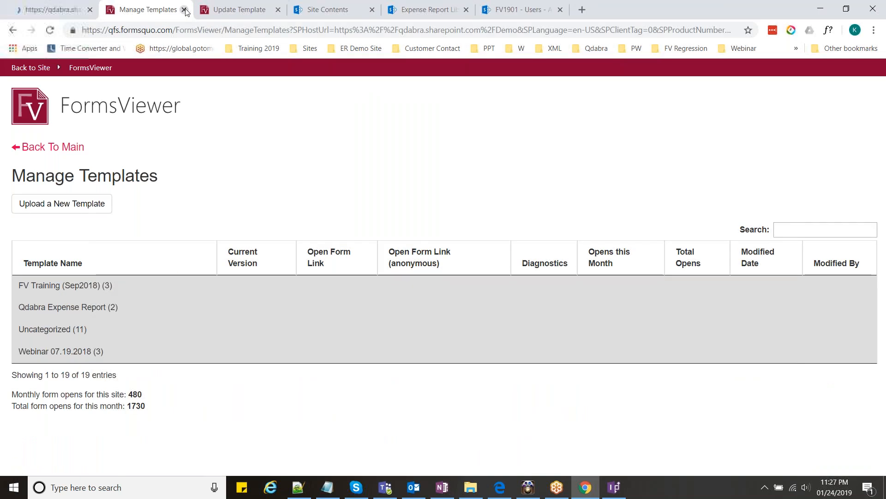
click(184, 10)
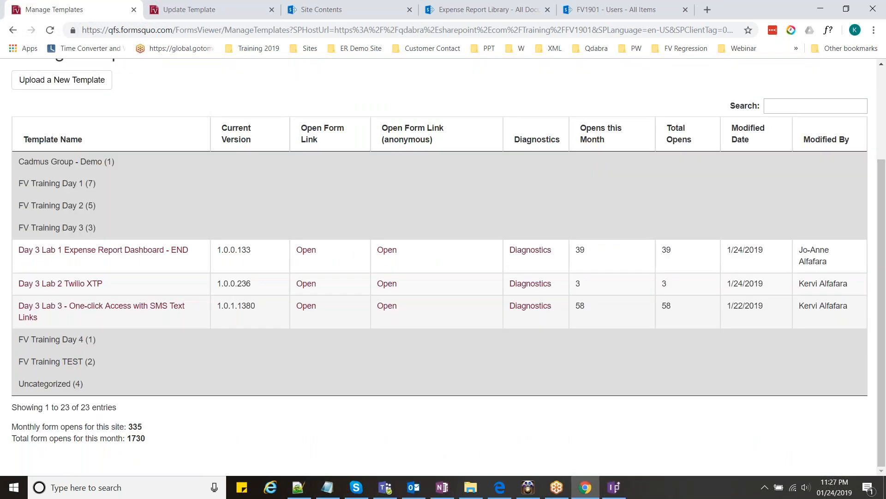
- Open a new form from the Day 3 Lab 3 - One-click Access with SMS Text Links template
click(101, 305)
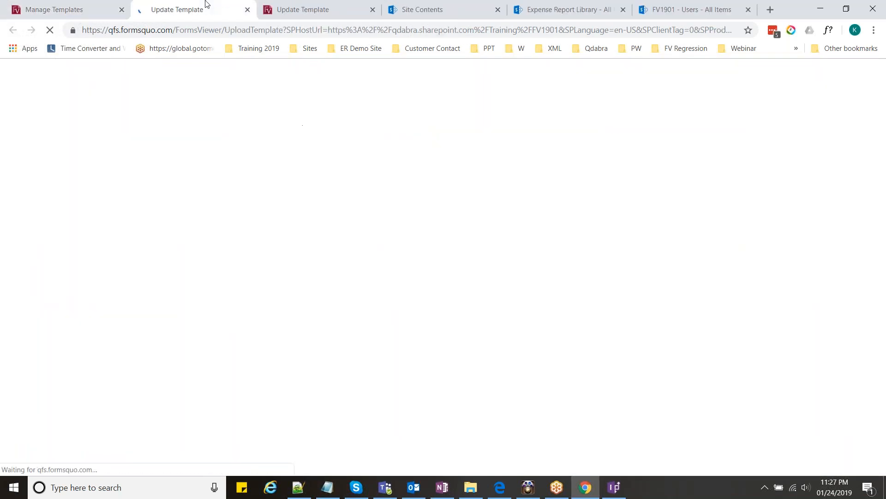
click(122, 149)
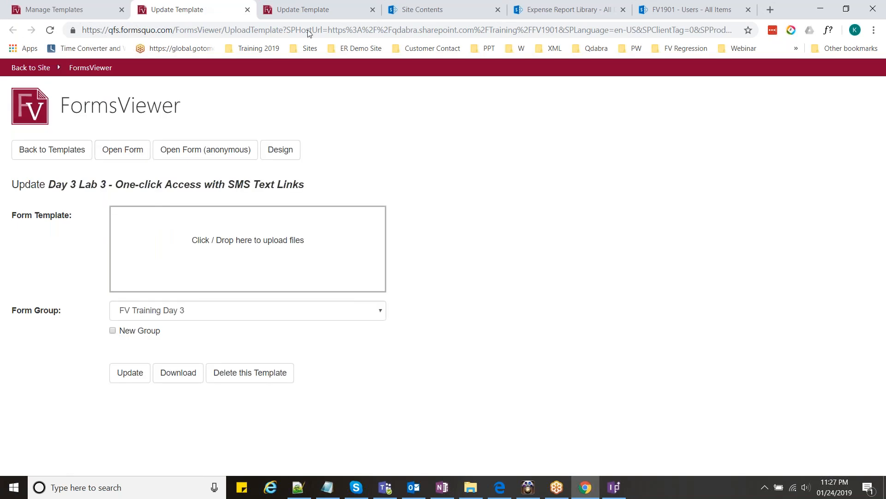
click(335, 13)
click(287, 5)
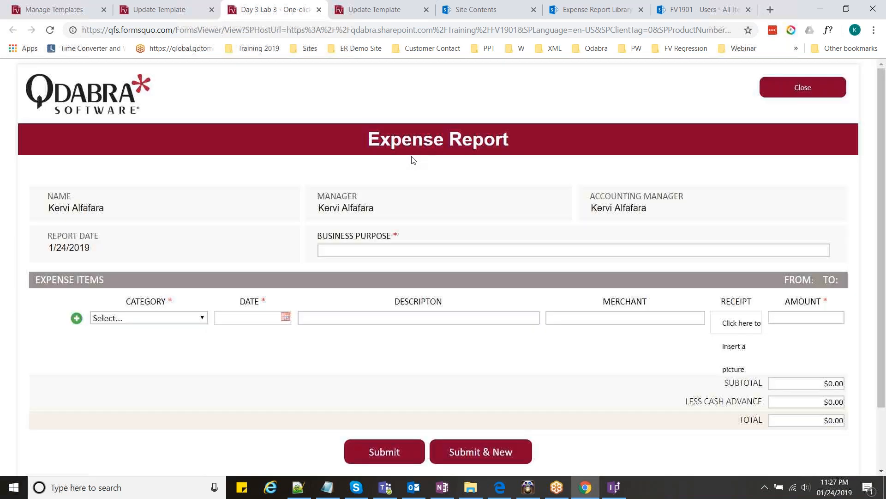
- Enter business purpose 'team dinner', category Meals and expense date 1/1/2019
click(397, 250)
text(team diner)
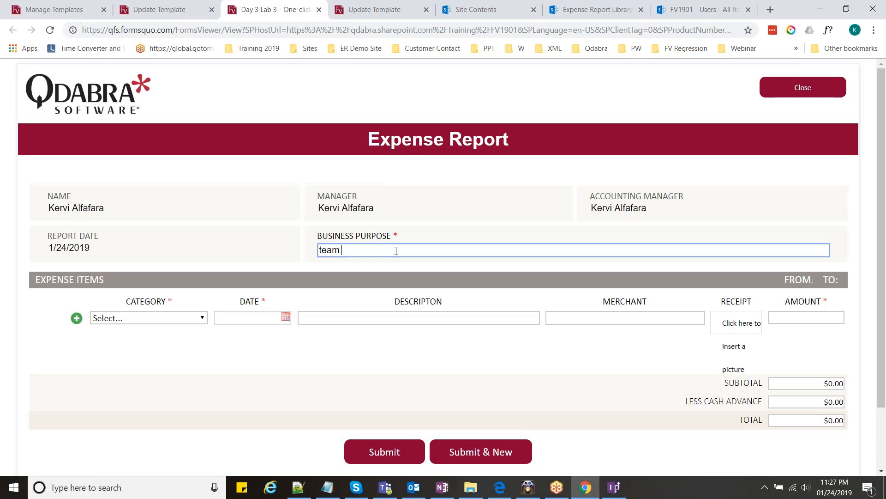
key(BackSpace)
key(BackSpace)
text(ner)
click(202, 319)
click(116, 153)
click(303, 318)
click(286, 317)
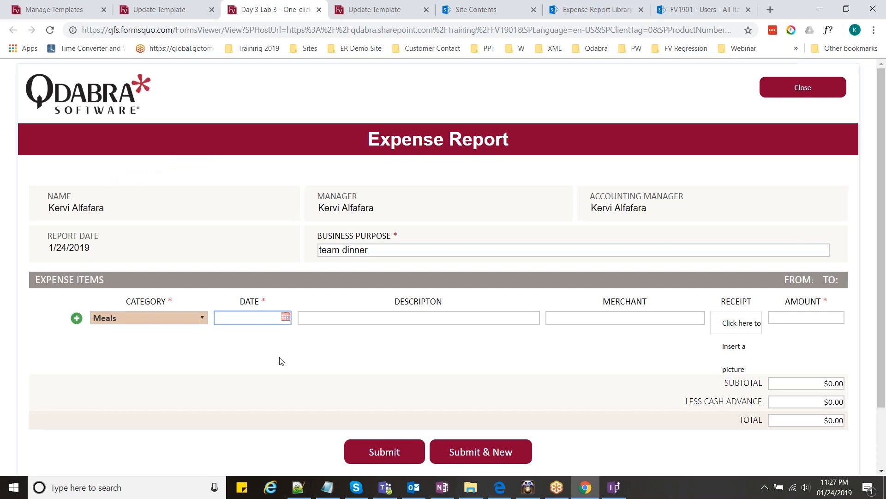
click(271, 372)
- Fill in description Burgers, merchant McDonalds and amount 23
click(341, 317)
text(McDonalds)
key(Tab)
double_click(341, 317)
key(ctrl+x)
click(560, 318)
key(ctrl+v)
click(475, 318)
text(Burgers)
key(Tab)
key(Tab)
text(23)
key(Tab)
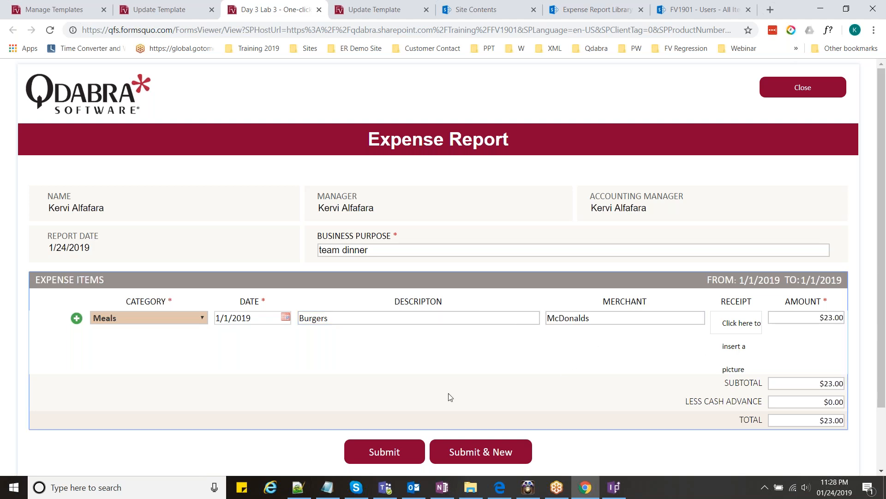
- Submit the $23.00 team dinner expense report
scroll(450, 397, down, 1)
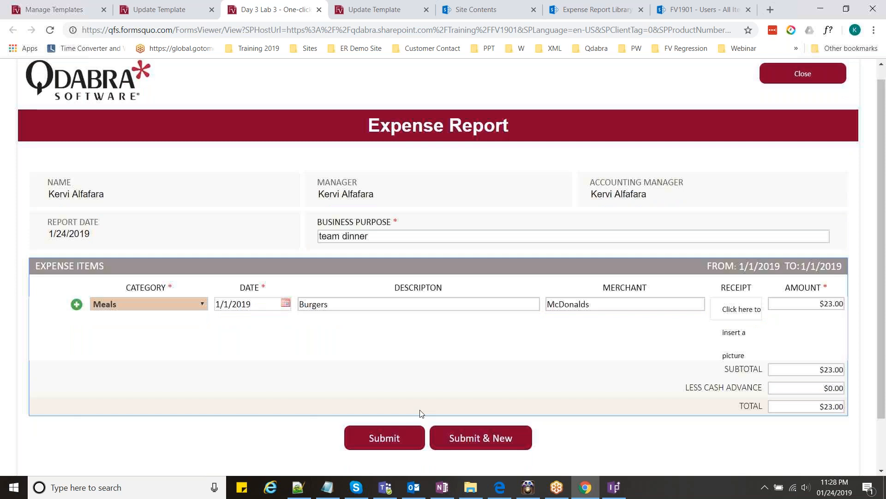
scroll(420, 413, down, 3)
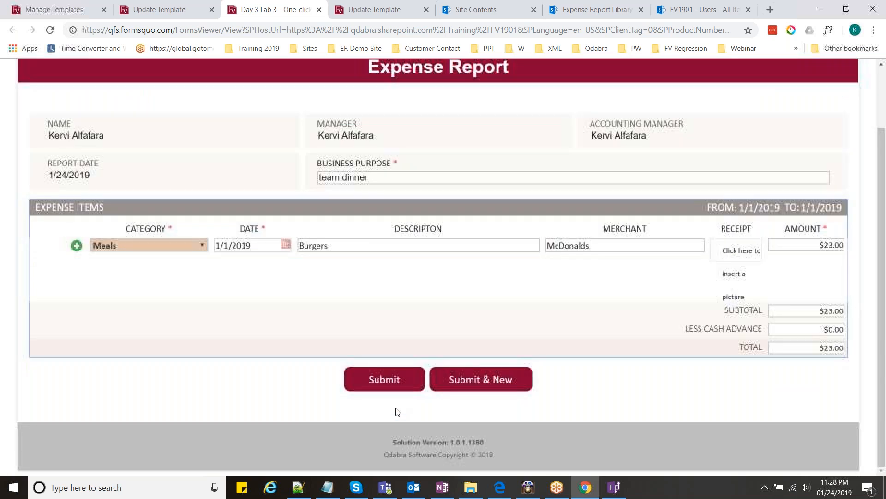
click(393, 381)
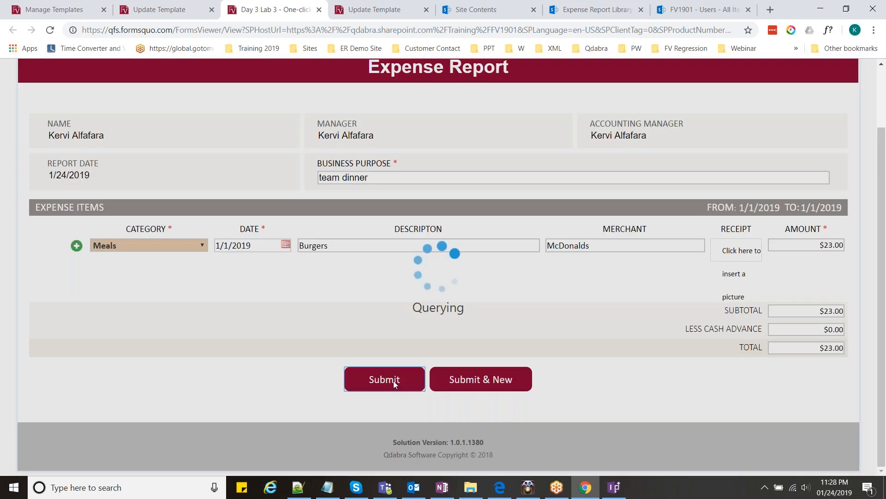
click(554, 490)
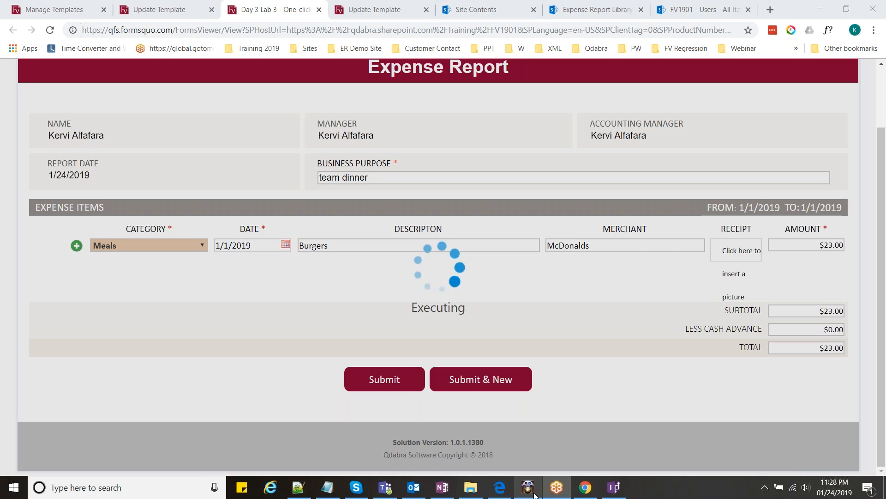
- Check the mirrored iPhone's text messages alongside the submitted form
click(534, 495)
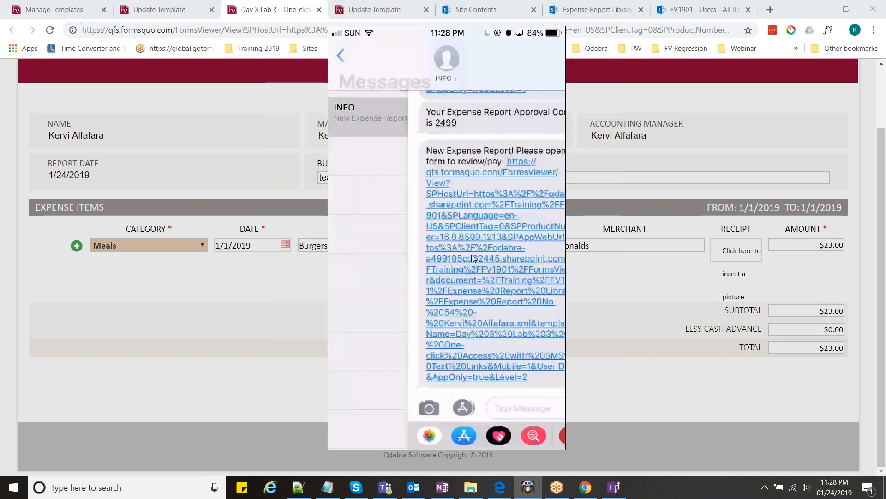
click(655, 299)
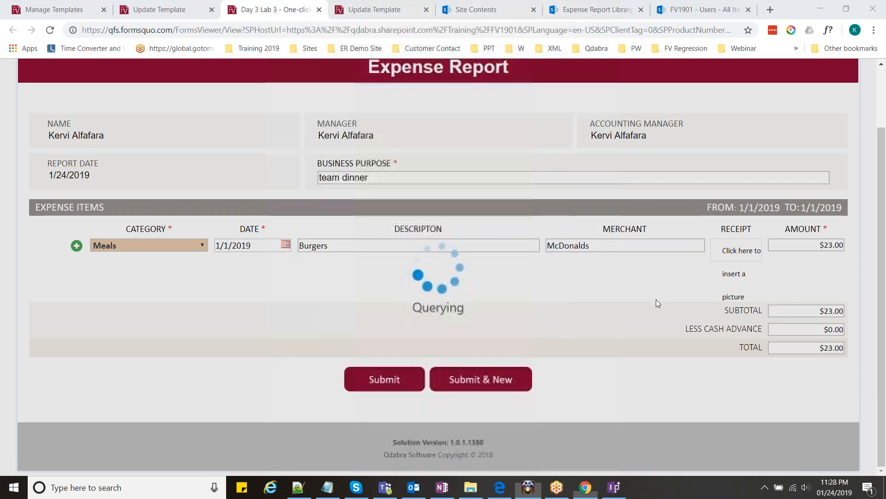
click(529, 489)
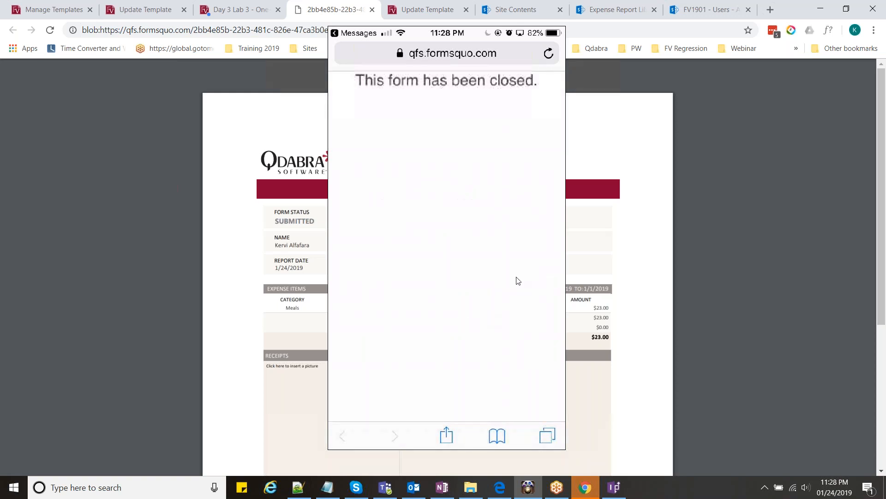
click(642, 186)
- Dismiss the InfoPath rule details and return through the Day 3 Lab 3 form to Manage Templates
click(624, 490)
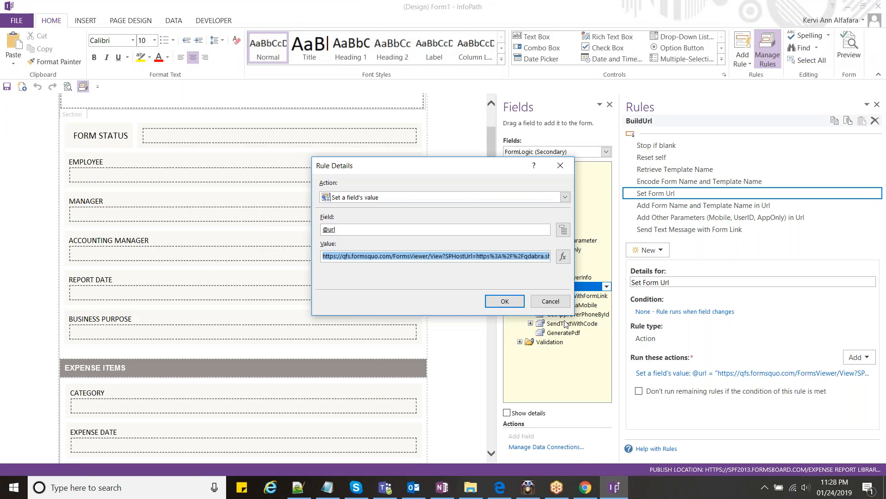
click(559, 302)
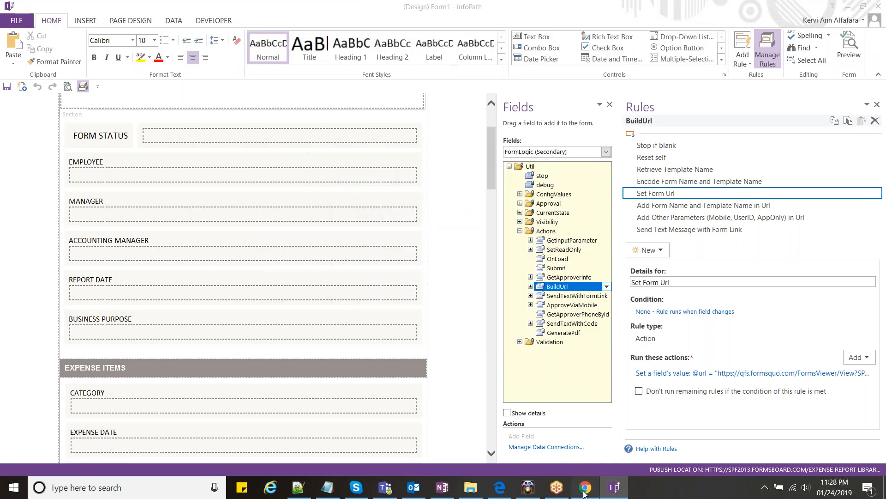
click(585, 490)
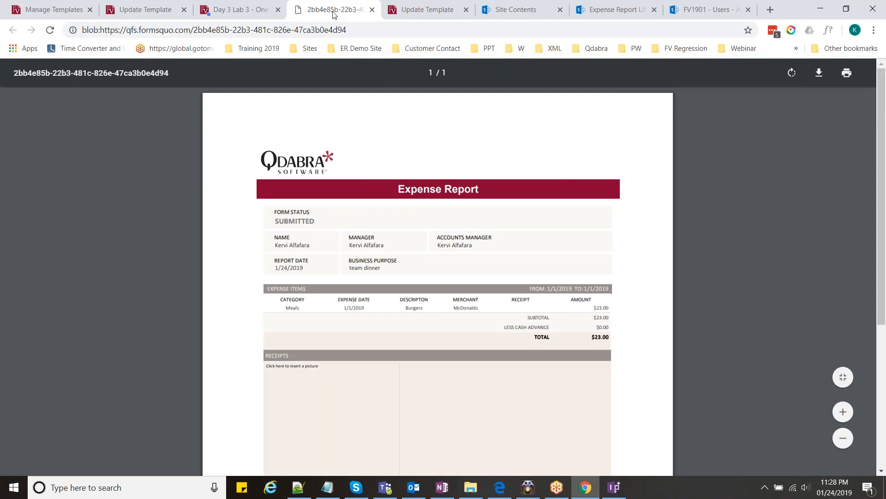
click(252, 6)
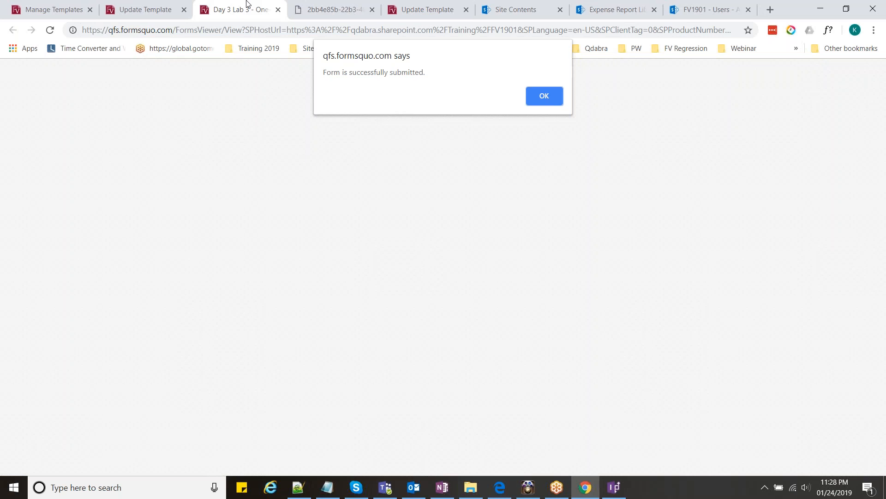
click(54, 9)
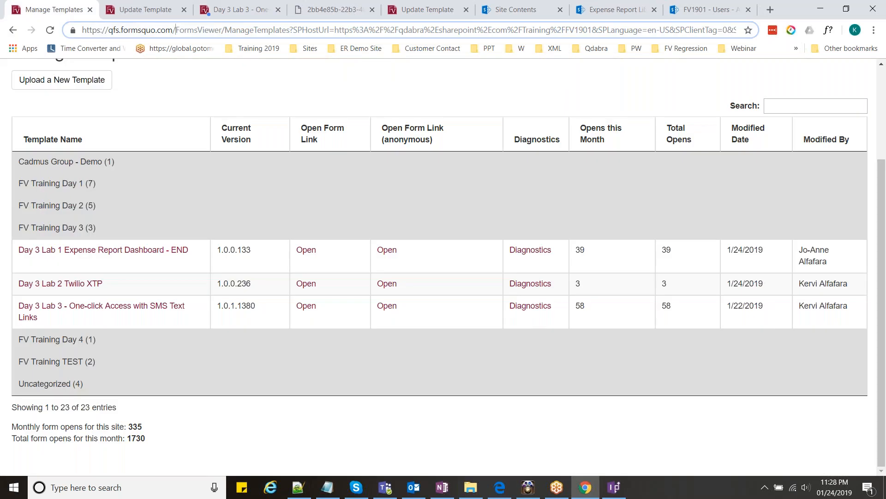
- Load qdabra.sharepoint.com/demos, open its site contents and launch the FormsViewer app
text(qdabra.sharepoint.com/demos)
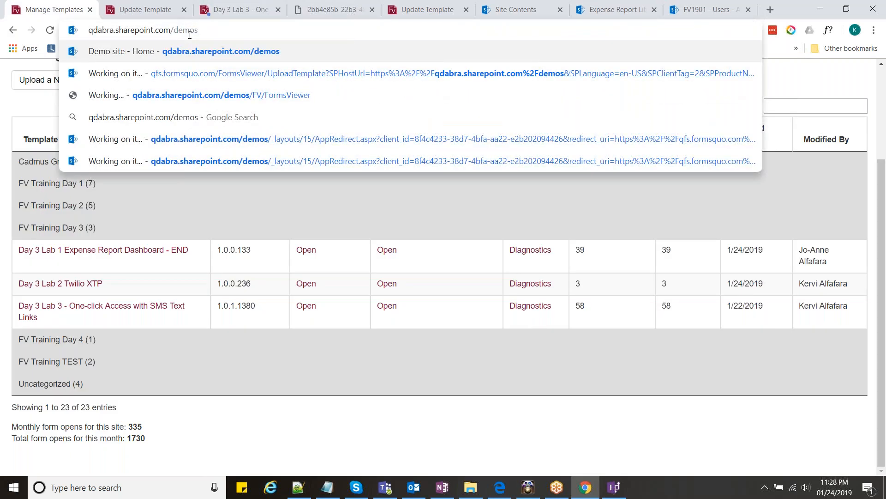
key(Return)
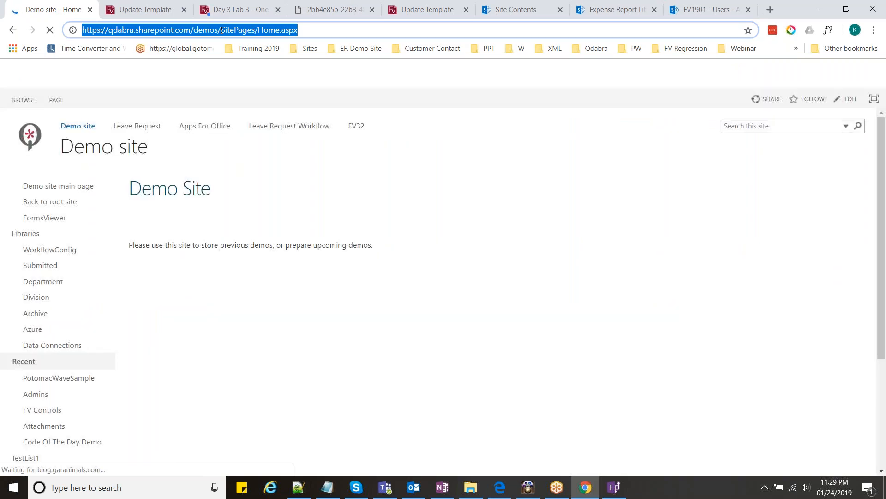
scroll(66, 367, down, 2)
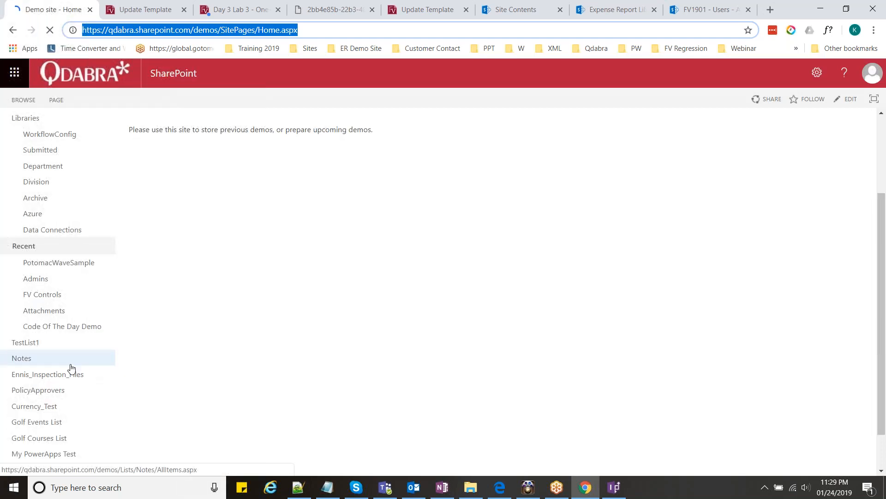
scroll(70, 364, down, 1)
click(817, 73)
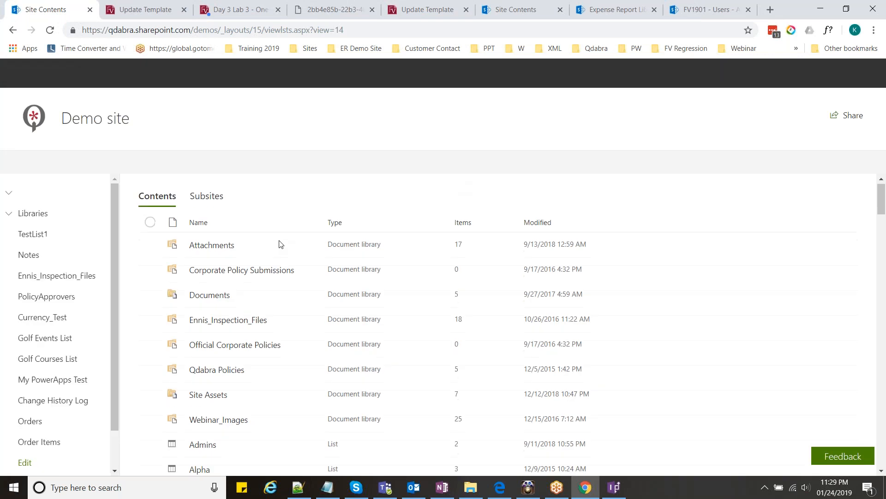
scroll(279, 245, down, 20)
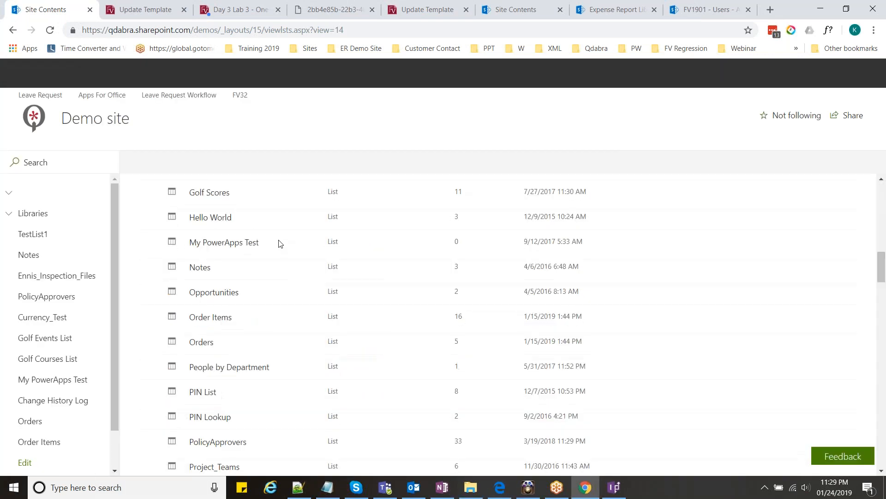
scroll(279, 247, down, 8)
scroll(279, 246, up, 1)
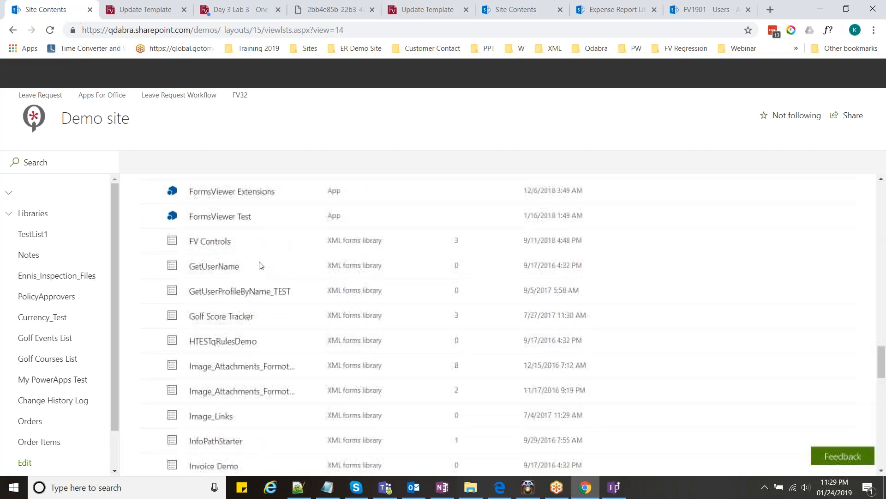
scroll(249, 254, up, 1)
click(213, 223)
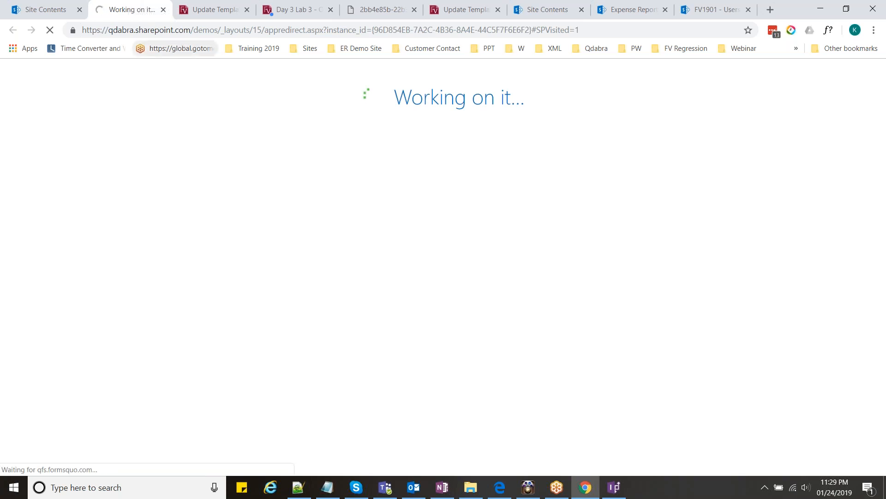
- Navigate the browser to the Demo site's home page at qdabra.sharepoint.com/Demo
click(208, 11)
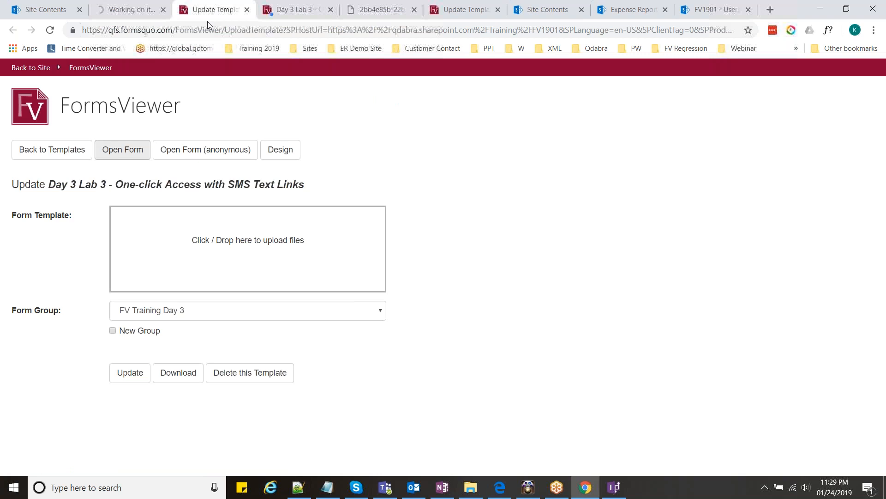
key(ctrl+l)
text(qda)
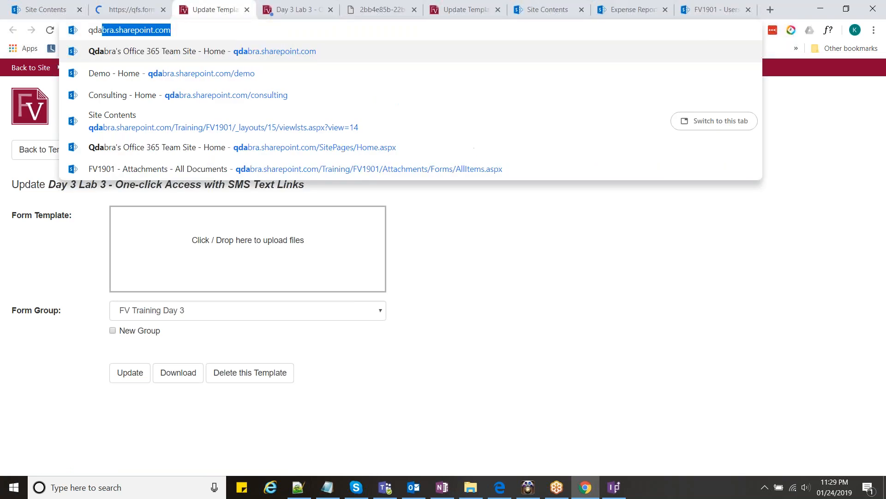
key(End)
text(,de)
key(BackSpace)
key(BackSpace)
key(BackSpace)
text(/de)
key(Down)
key(Down)
key(Down)
key(Return)
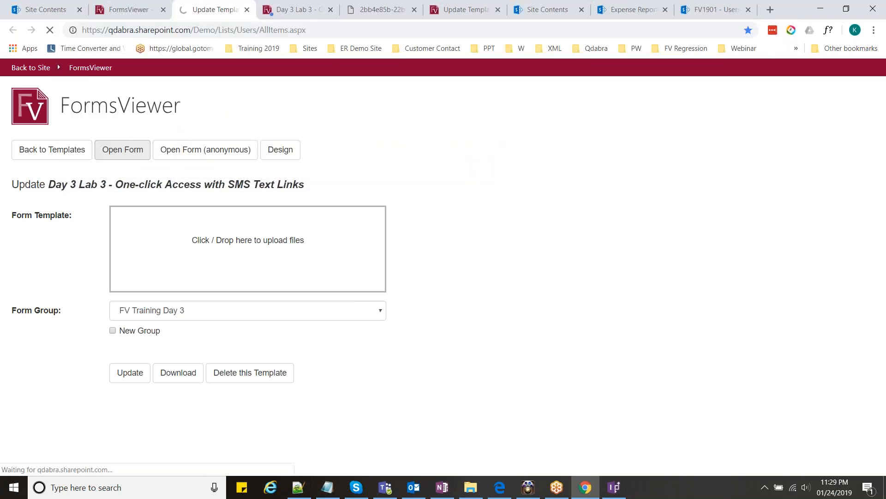
drag(219, 29, 384, 27)
key(BackSpace)
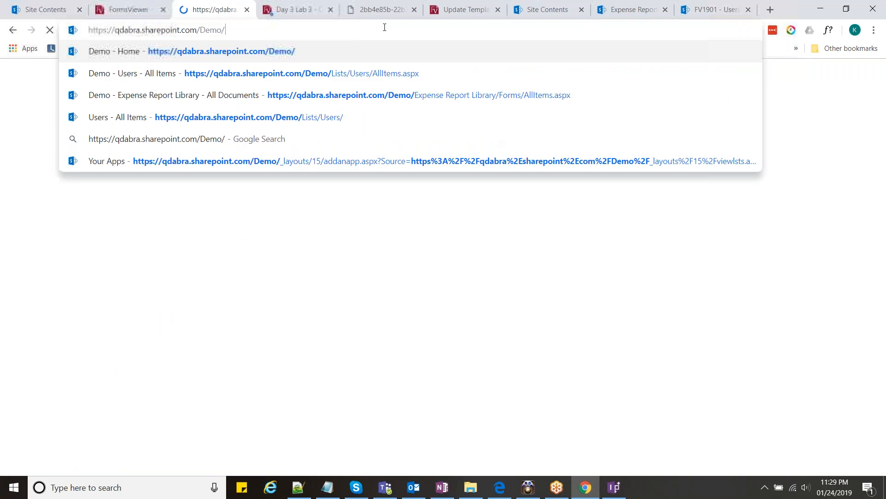
key(Return)
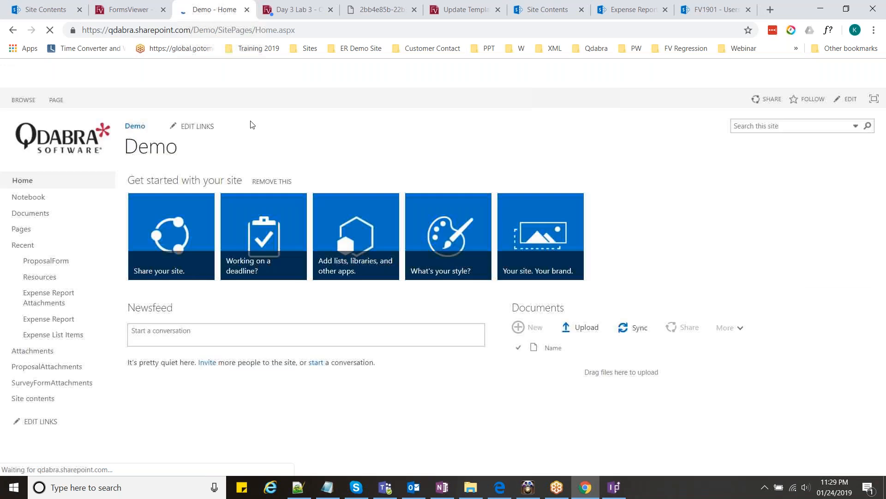
- Open the Demo site's contents, expand Company Policies and launch the FormsViewer app
click(51, 403)
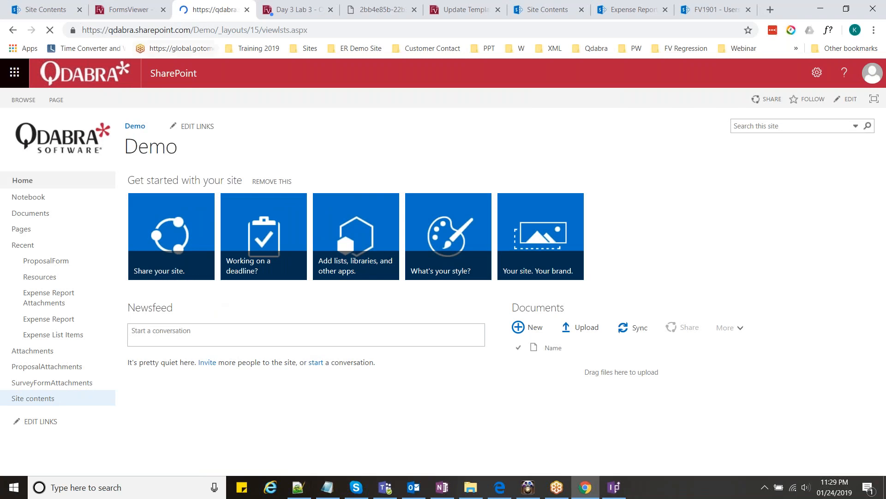
click(145, 10)
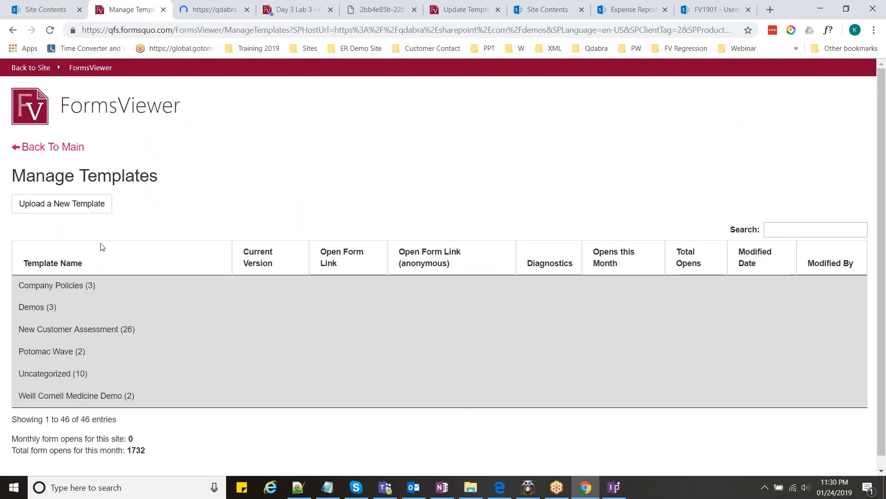
click(78, 283)
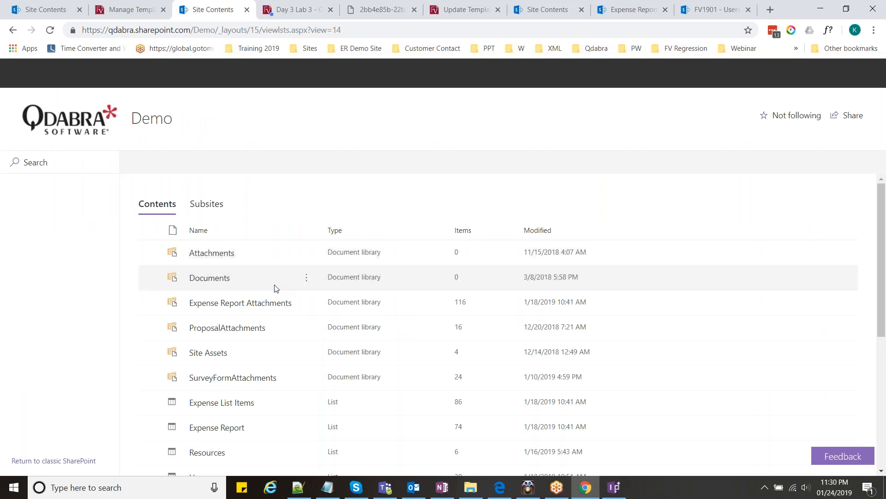
scroll(273, 300, down, 4)
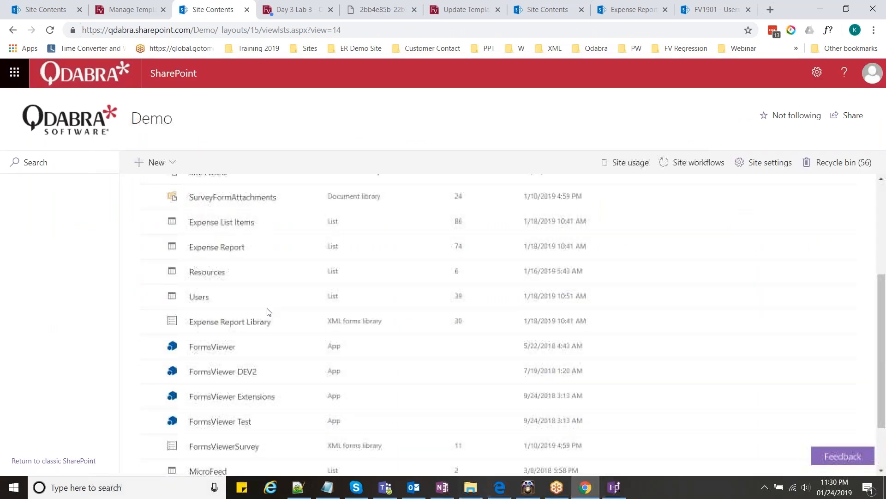
click(269, 311)
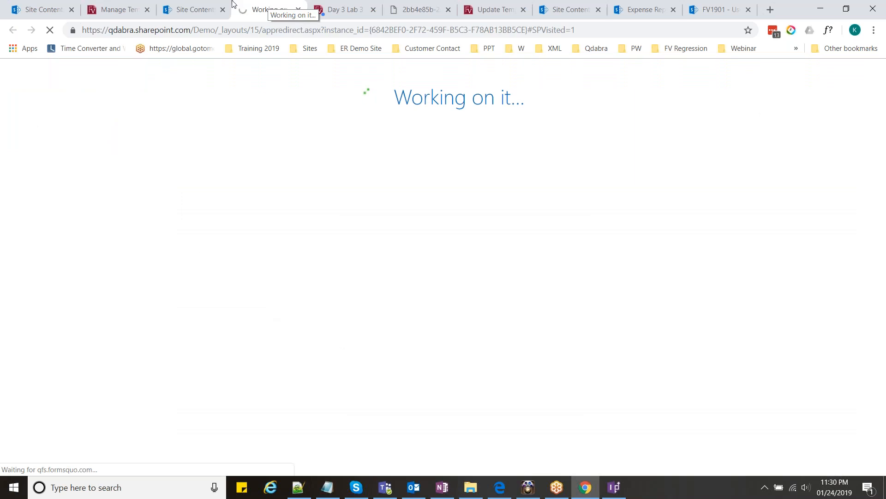
- Close extra tabs and open the Demo site's Manage Templates page in FormsViewer
click(230, 6)
click(217, 29)
click(217, 29)
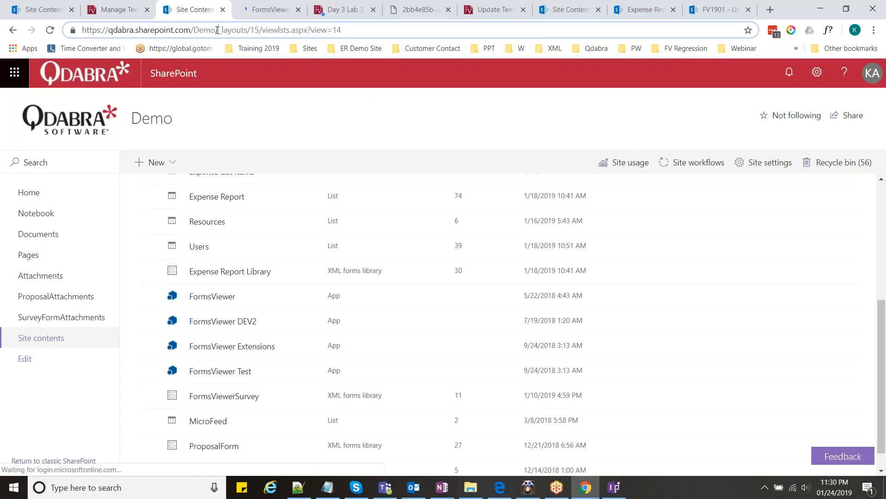
click(267, 8)
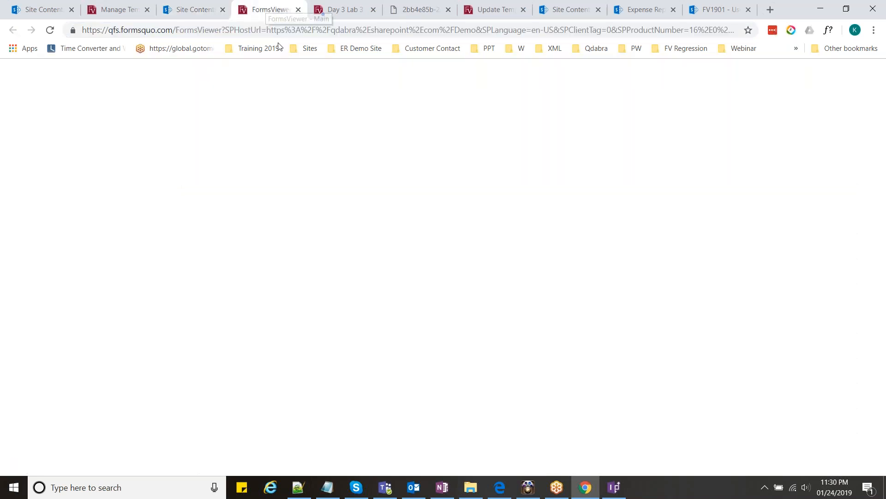
click(55, 221)
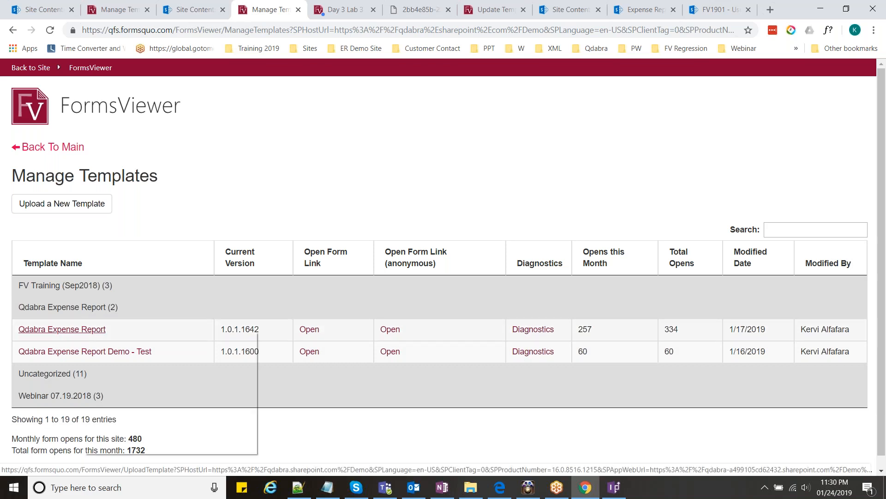
- Open the Qdabra Expense Report form in a new tab and expand Uncategorized
ctrl+click(106, 341)
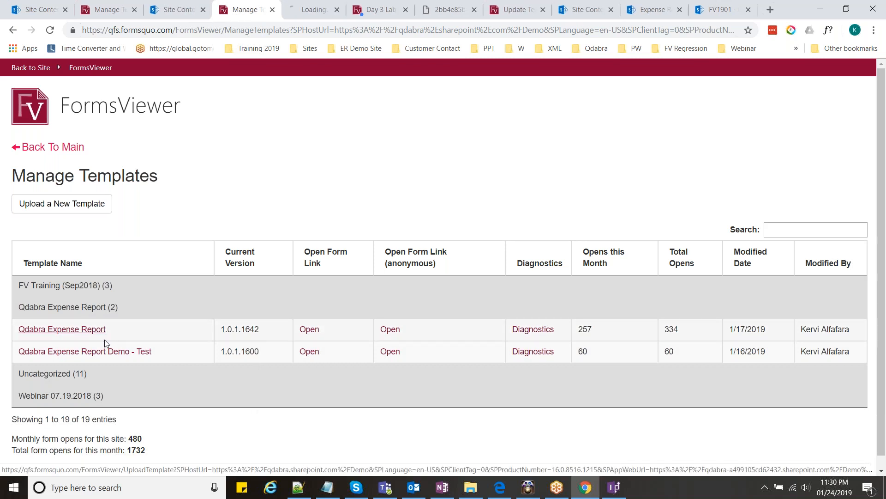
click(83, 374)
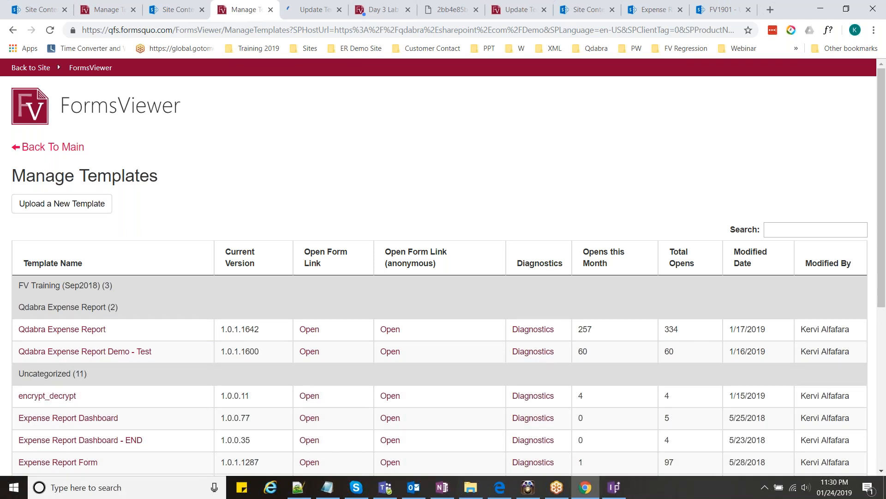
scroll(111, 342, down, 3)
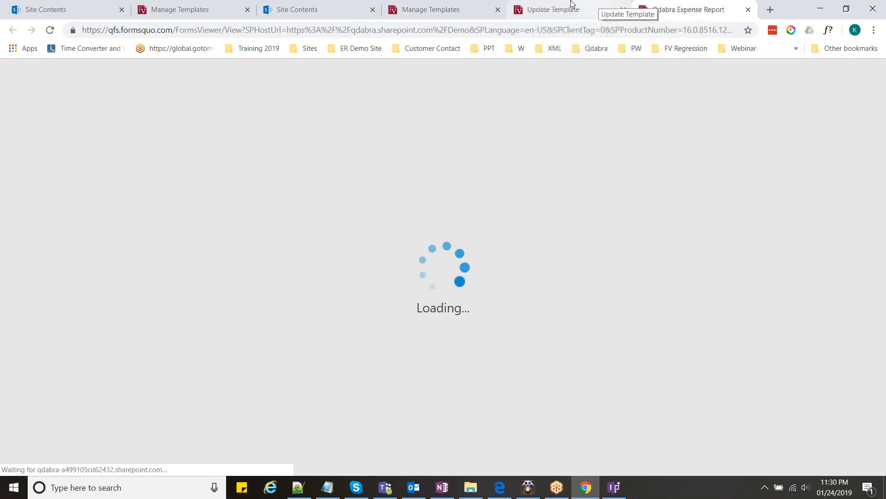
click(297, 6)
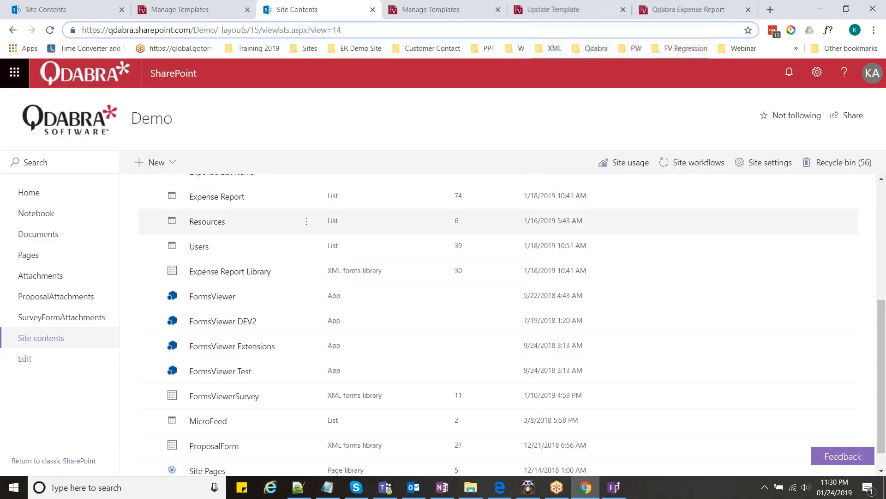
- Open the Demo site's Expense Report Library and start a new expense report via FormsViewer
click(258, 273)
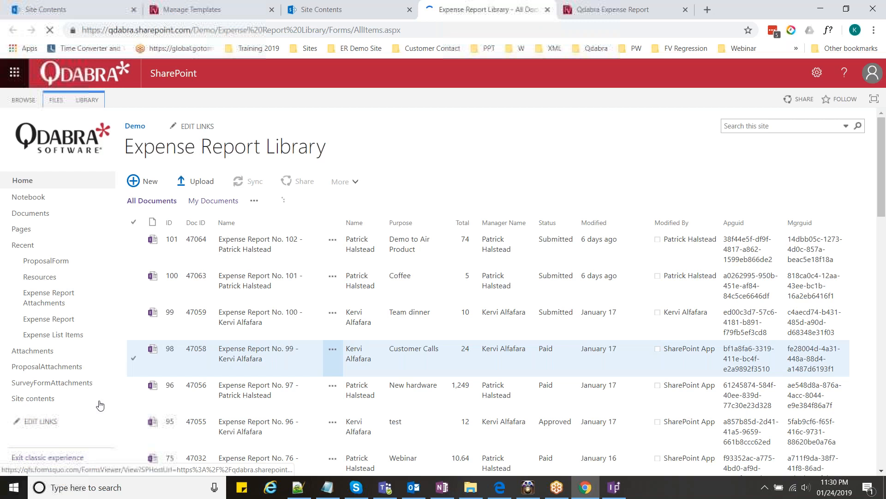
scroll(288, 283, down, 3)
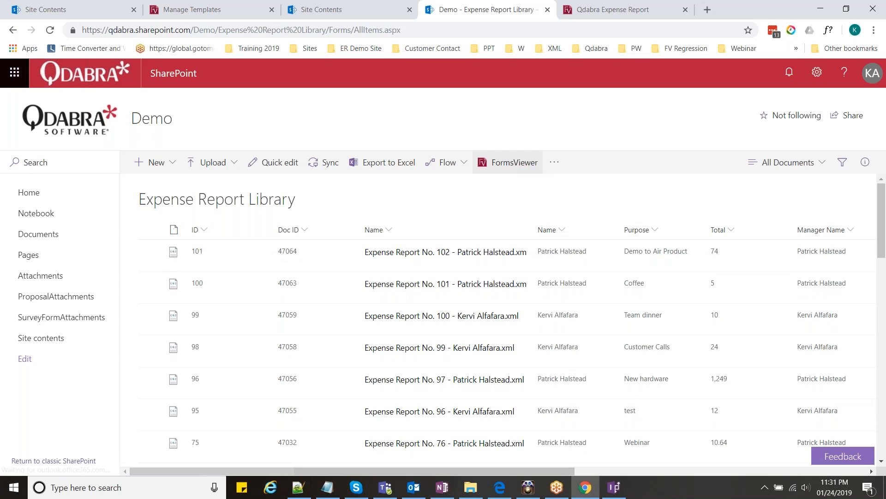
click(509, 162)
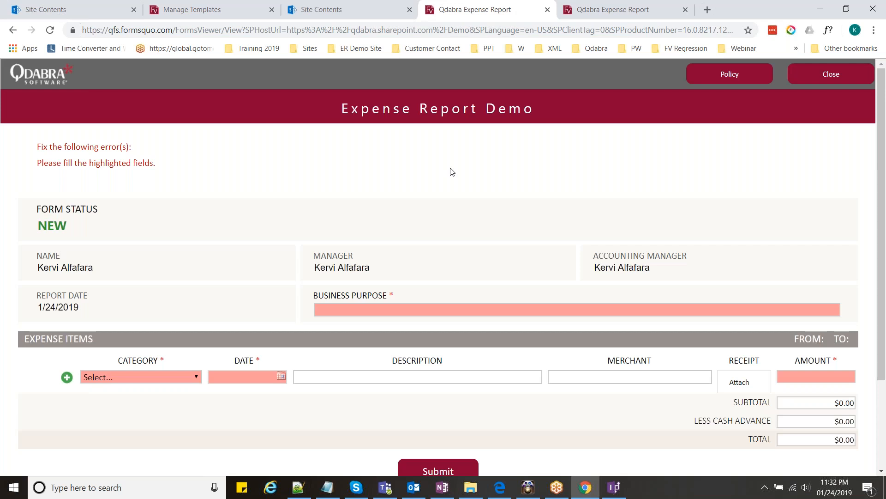
- Enter business purpose 'Customer Calls', category Equipment and date 1/16/2019
scroll(455, 174, down, 1)
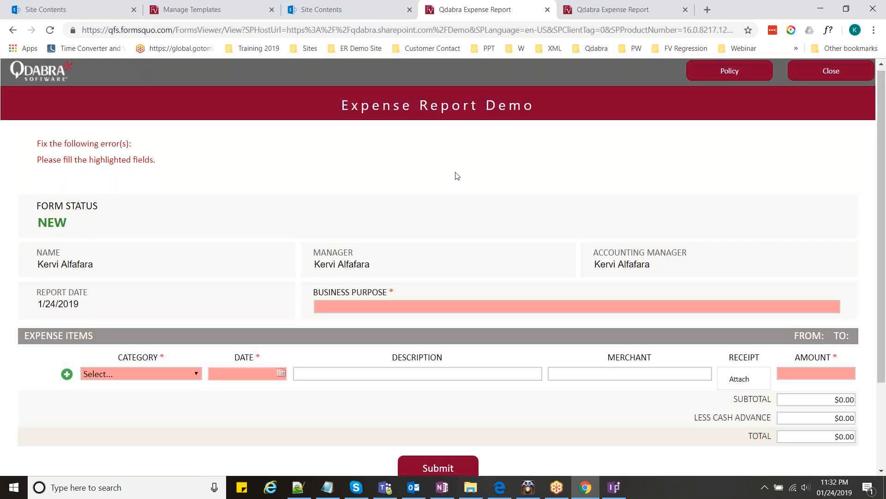
scroll(443, 230, up, 1)
click(410, 308)
text(Customer Calls)
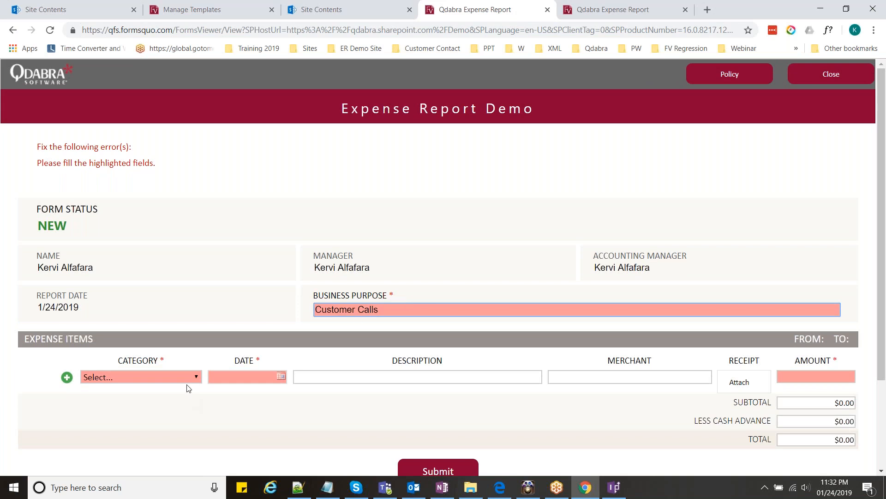
click(192, 378)
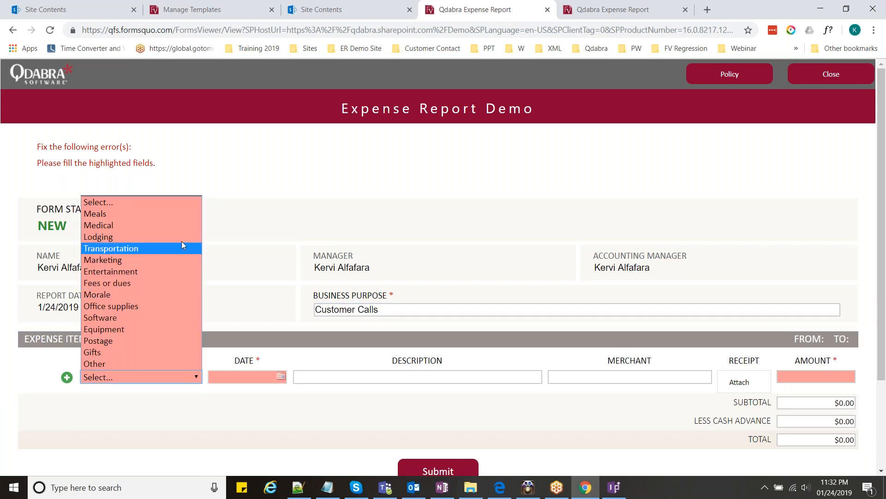
click(153, 329)
click(281, 376)
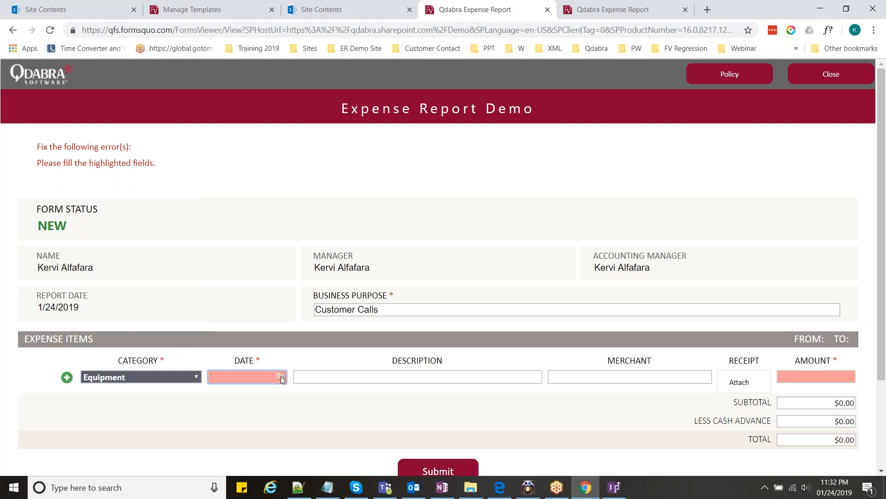
click(285, 345)
- Enter item iPhone, merchant Apple, amount 32, and submit the report
click(356, 373)
text(iP)
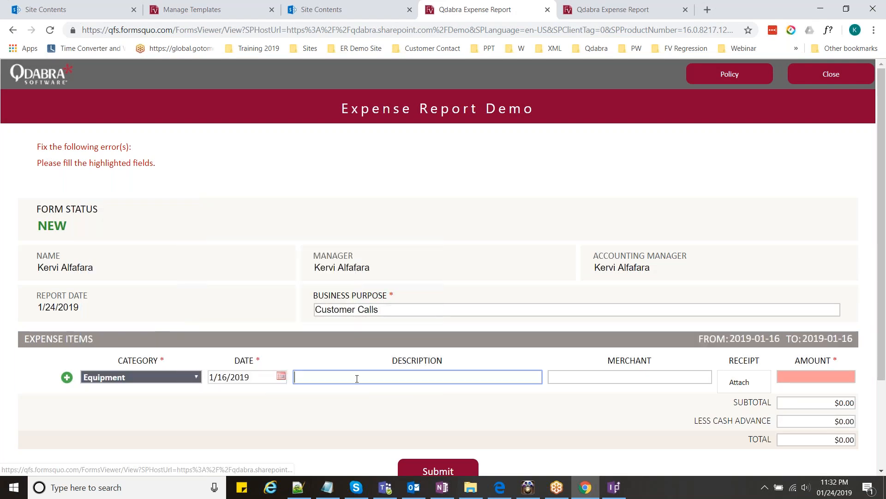
text(hone)
key(Tab)
text(Apple)
key(Tab)
text(32)
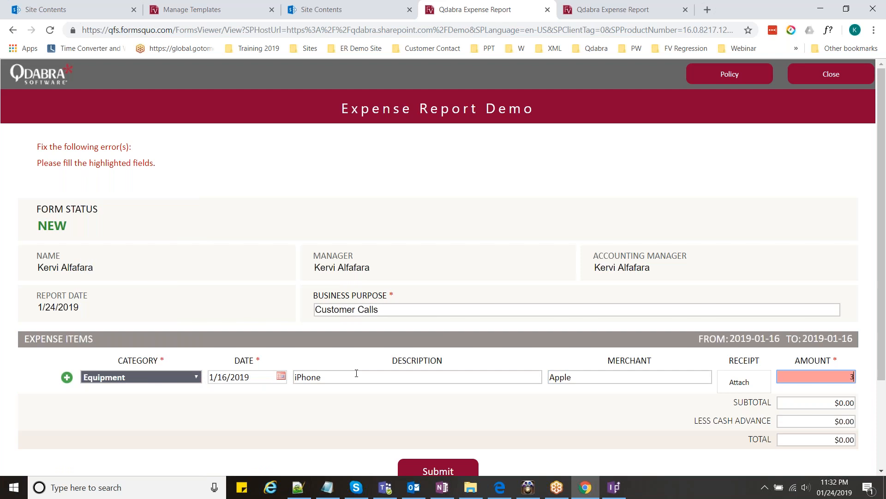
click(342, 421)
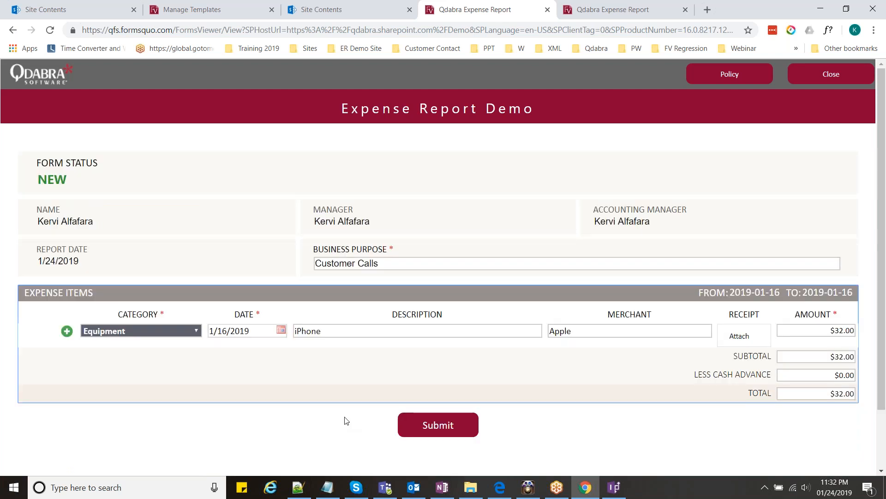
scroll(347, 420, down, 1)
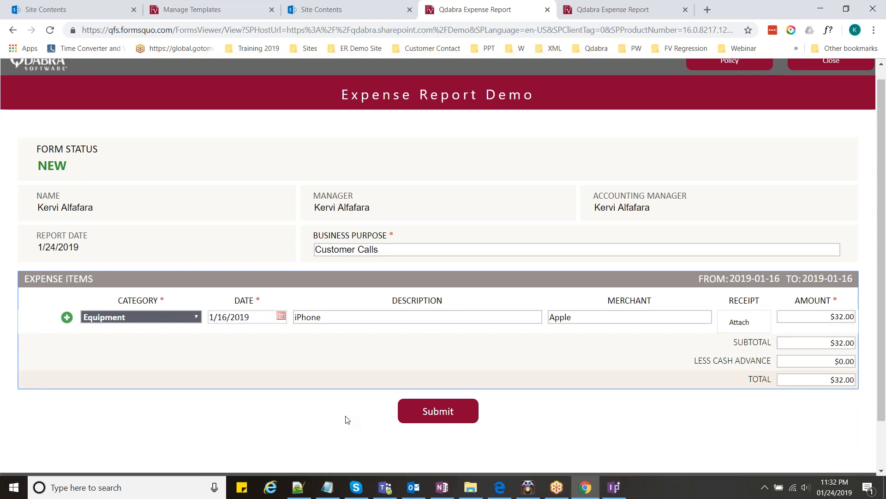
scroll(392, 388, down, 2)
click(434, 359)
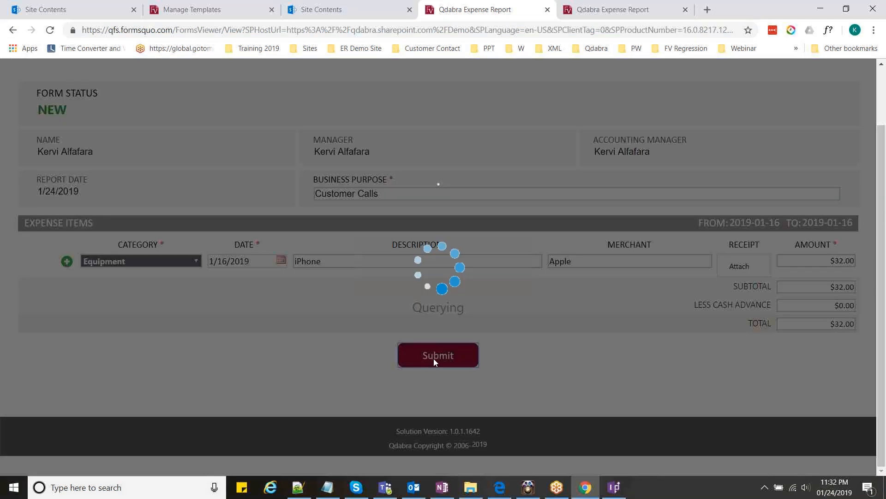
- Check the mirrored iPhone, close the generated PDF tab and return to the submitting form
click(530, 489)
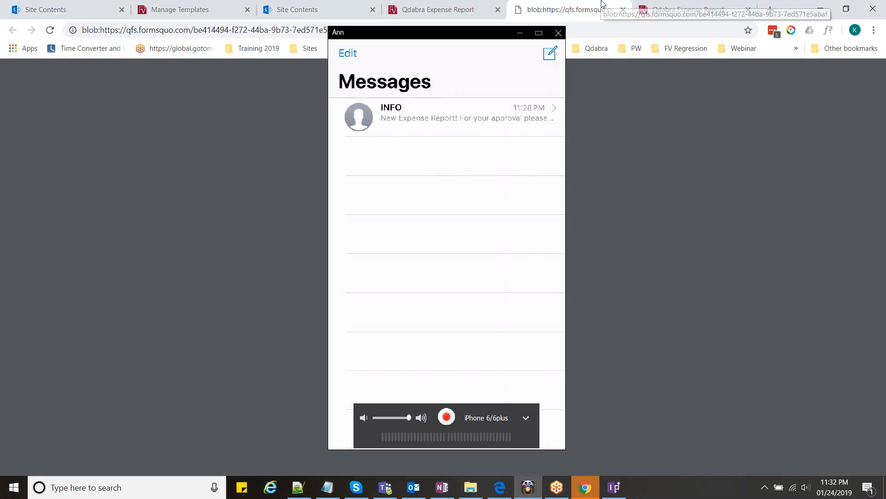
click(602, 4)
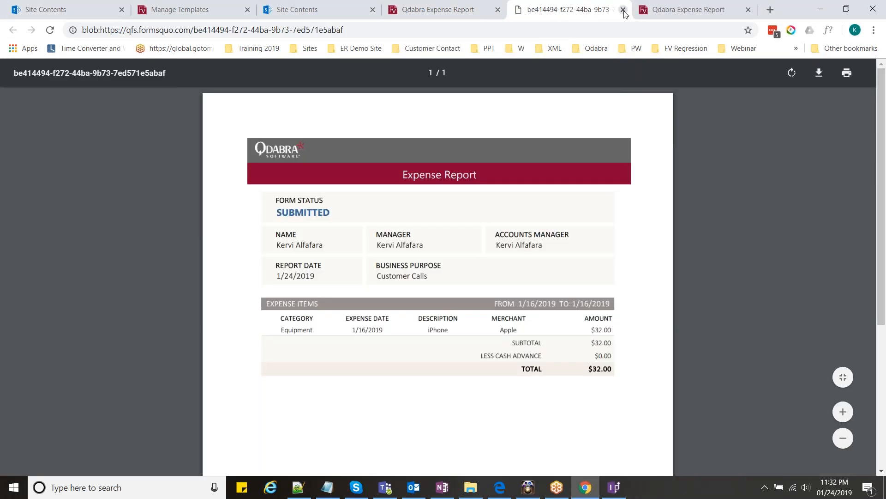
click(623, 9)
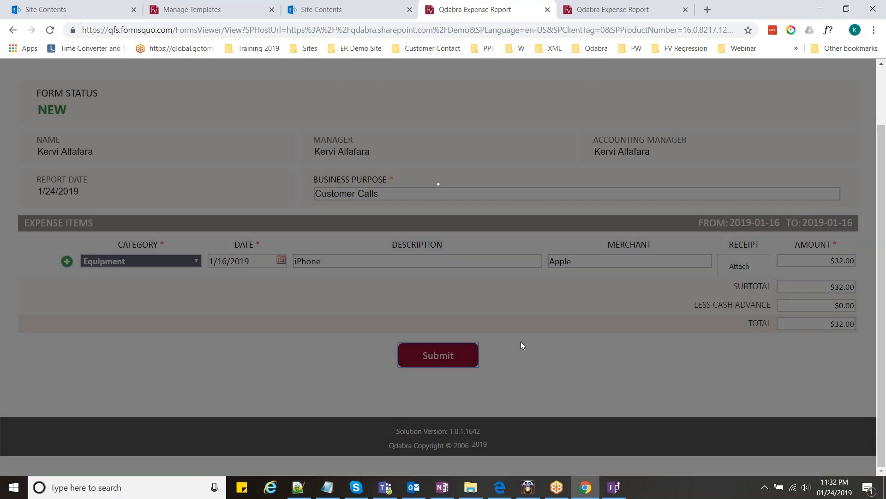
click(531, 487)
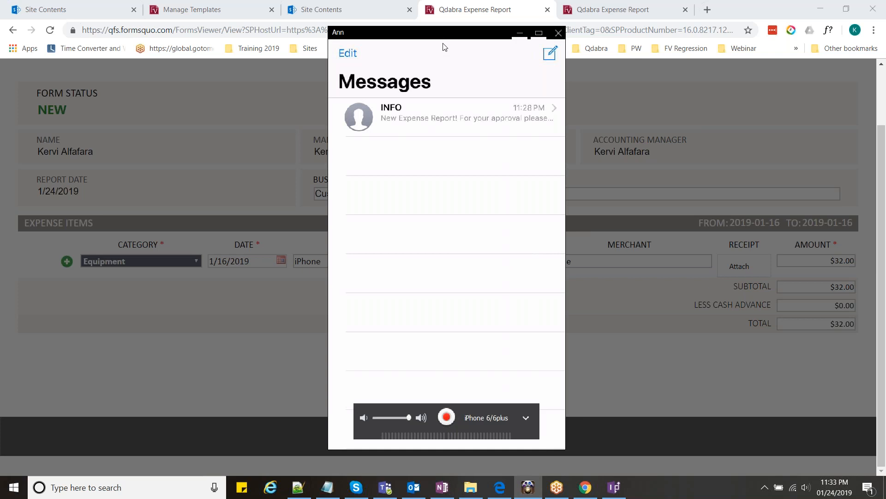
click(622, 175)
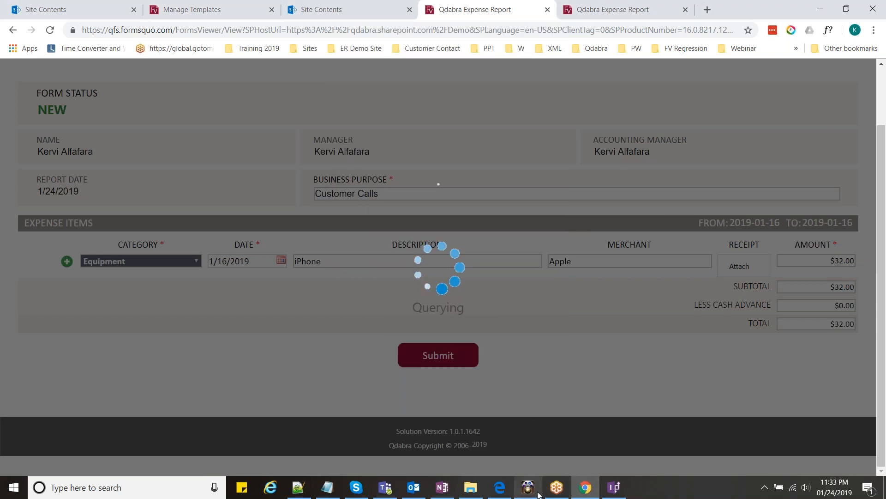
mouse_move(539, 494)
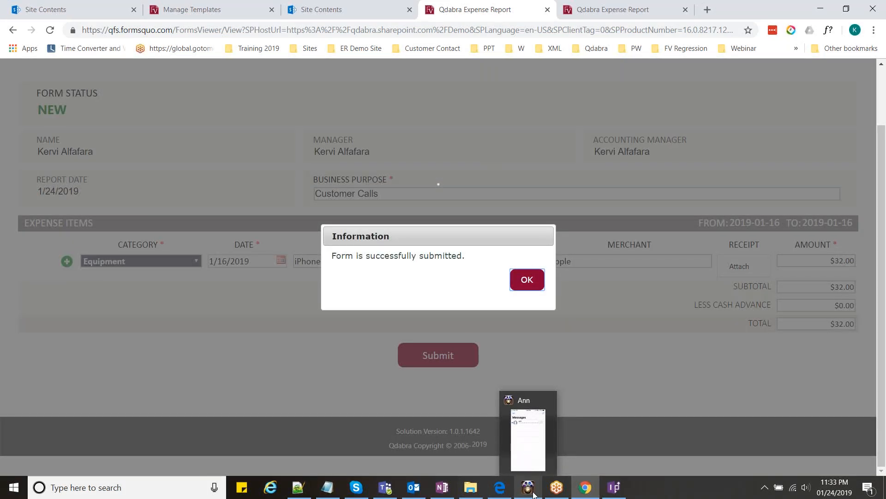
- Open the texted approval link, then bring back the iPhone messages showing the Level=2 review/pay link
click(531, 493)
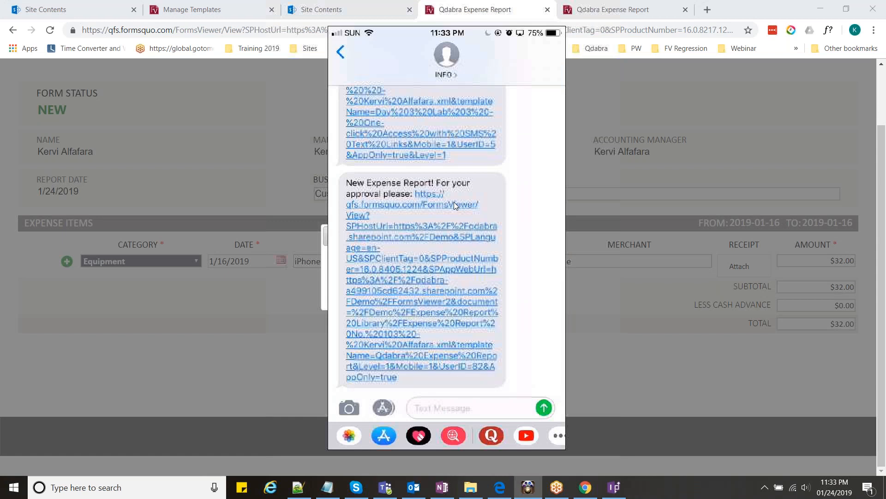
click(454, 204)
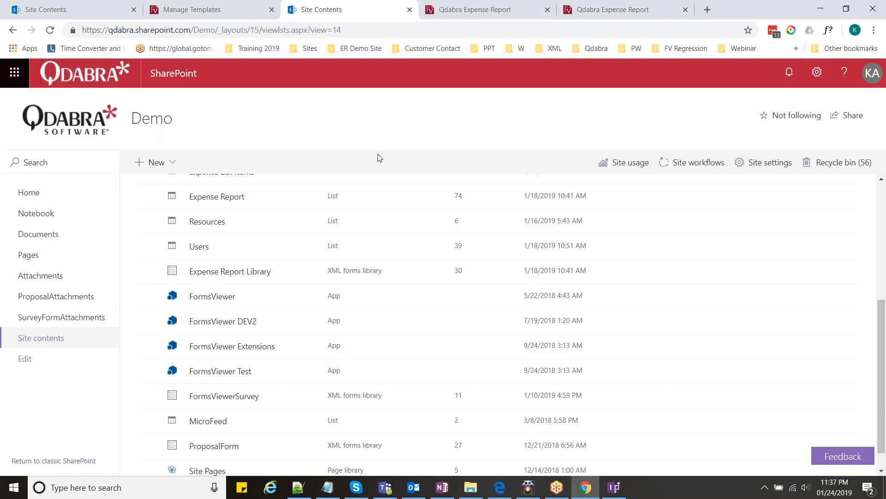
scroll(324, 316, up, 1)
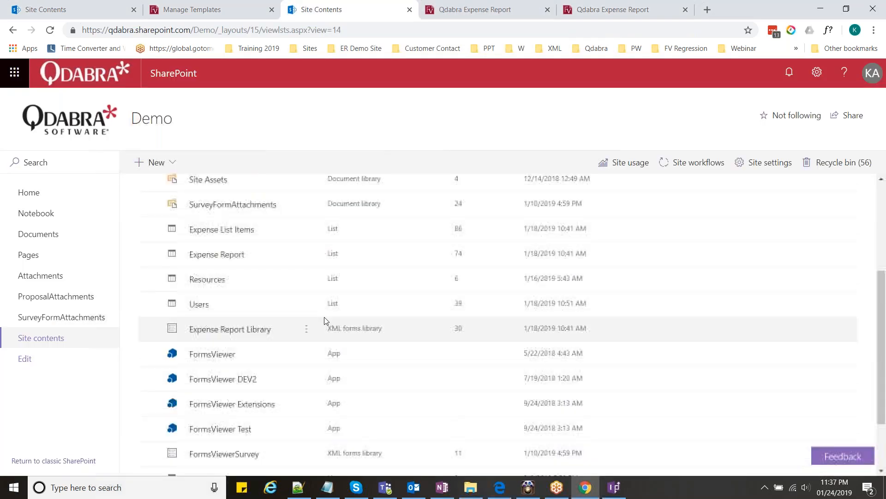
click(549, 496)
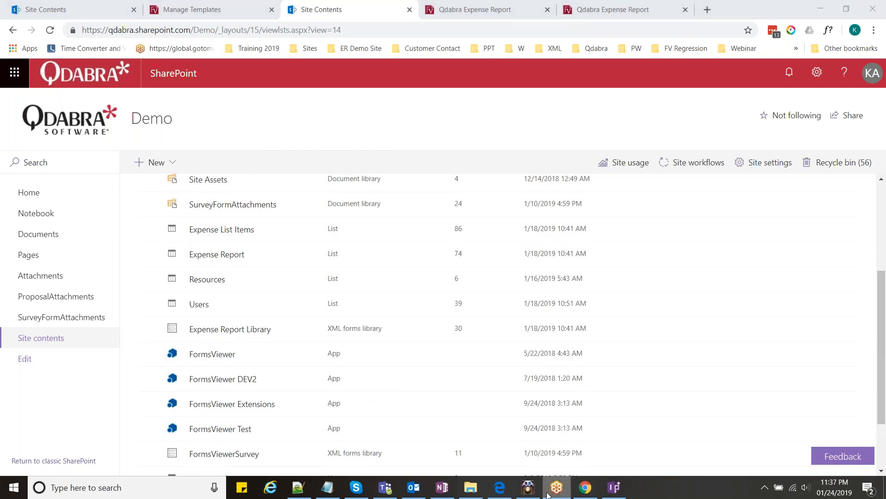
click(528, 487)
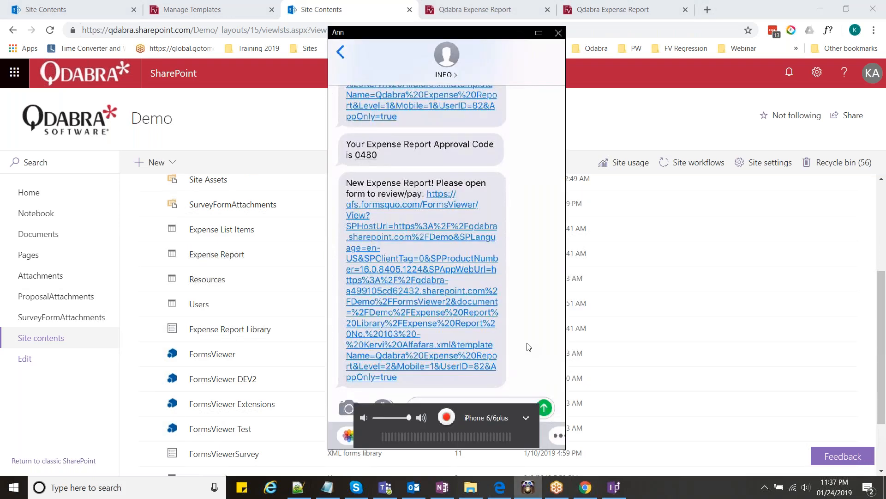
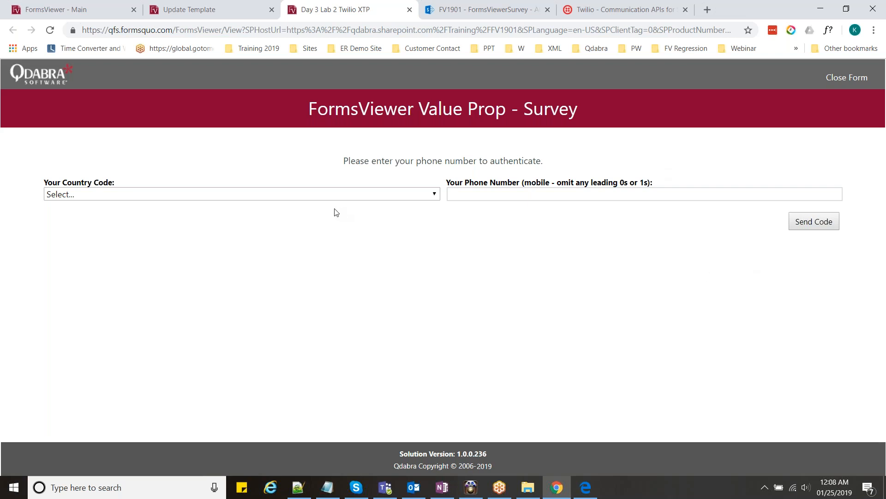
- Choose the Philippines (+63) country code, enter the mobile number and request the SMS code
click(290, 198)
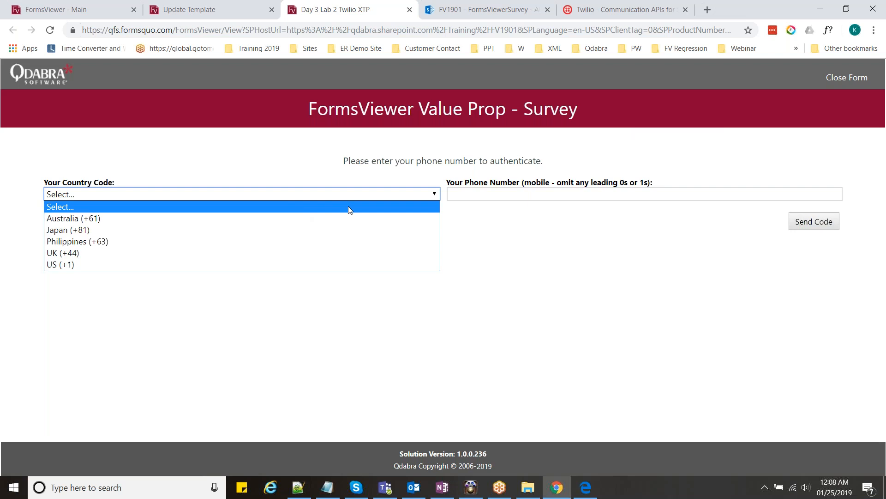
click(204, 241)
click(487, 198)
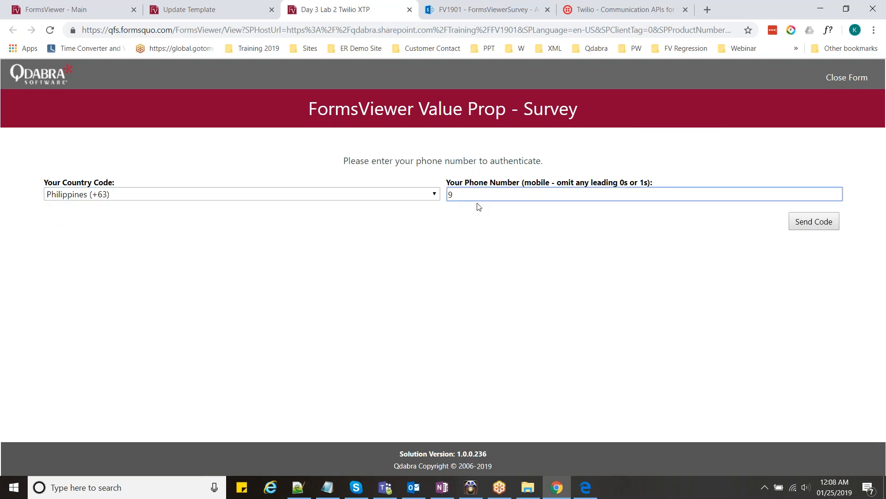
click(802, 226)
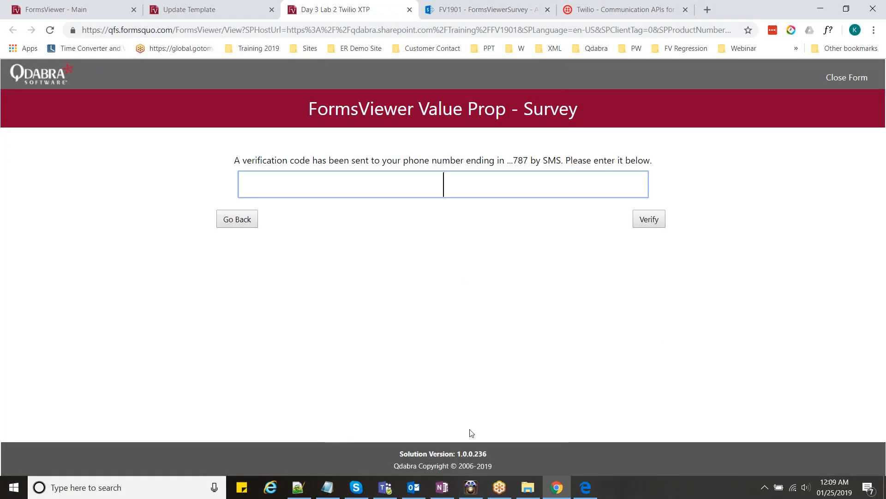
- Read the texted verification code on the phone, enter it and verify
click(481, 494)
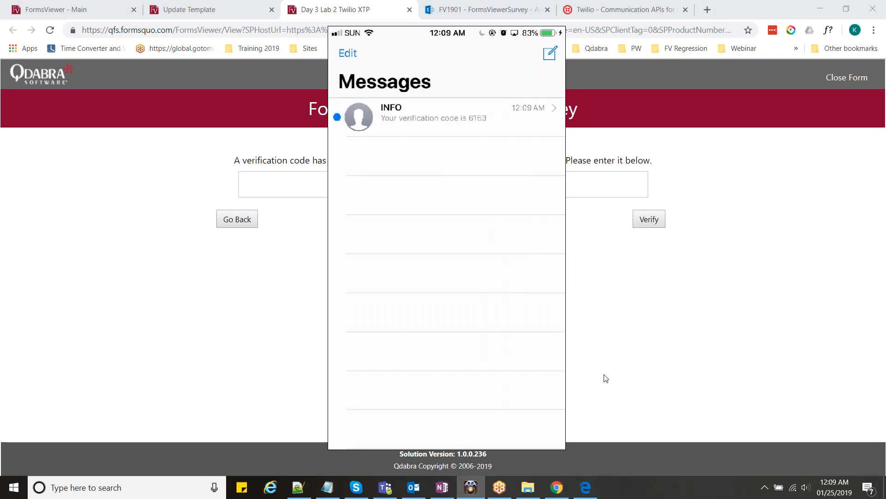
click(572, 187)
text(6163)
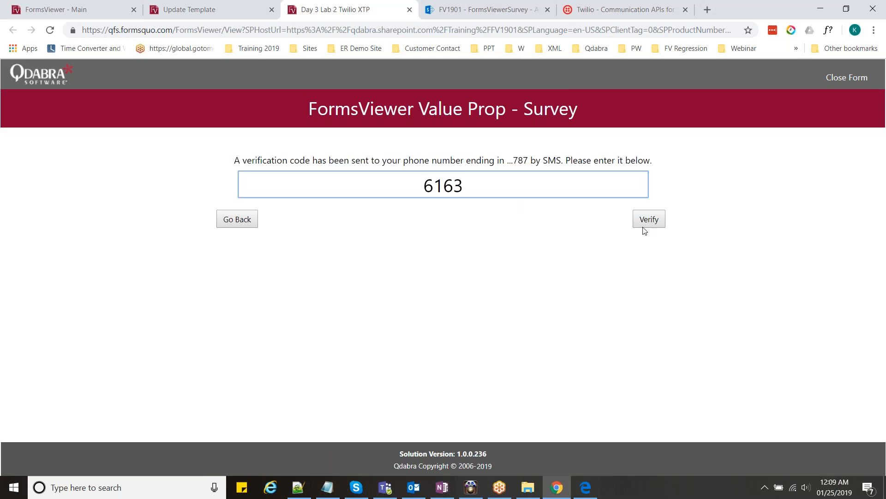
click(648, 229)
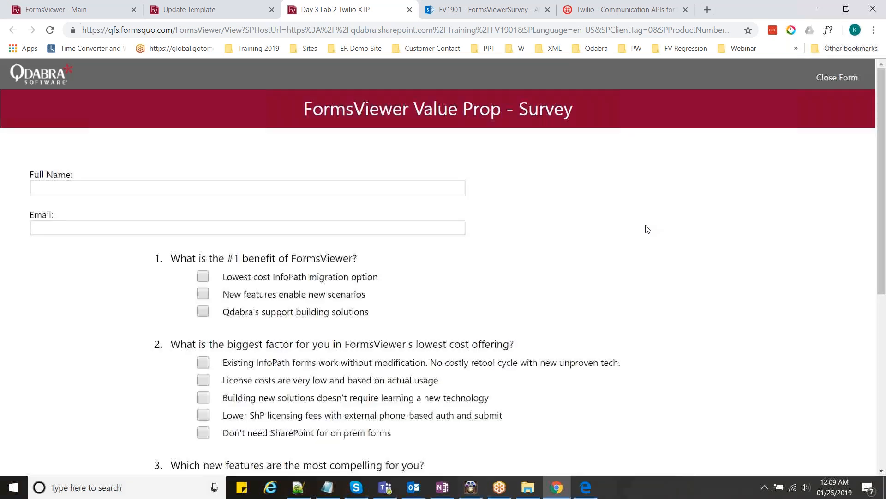
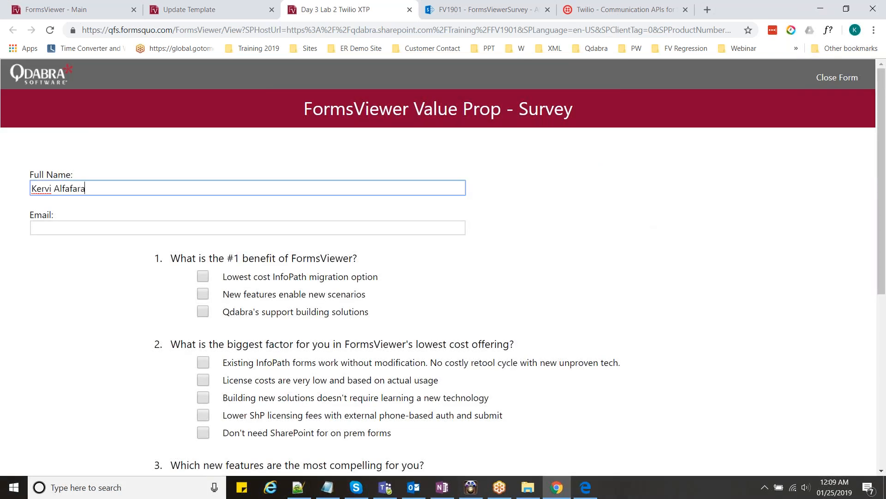
- Fill in the respondent's full name and e-mail address, correcting a typo
key(Tab)
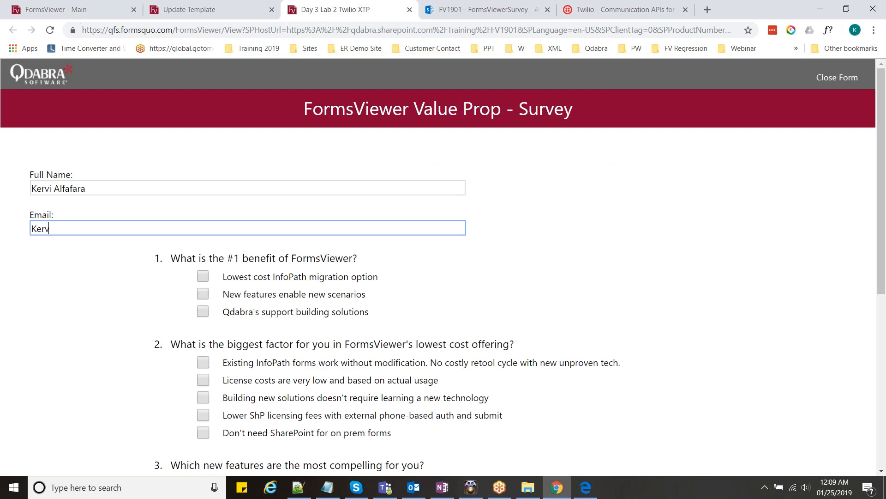
- Tick 'New features enable new scenarios' and 'Expertise', submit the survey and dismiss the success message
click(208, 298)
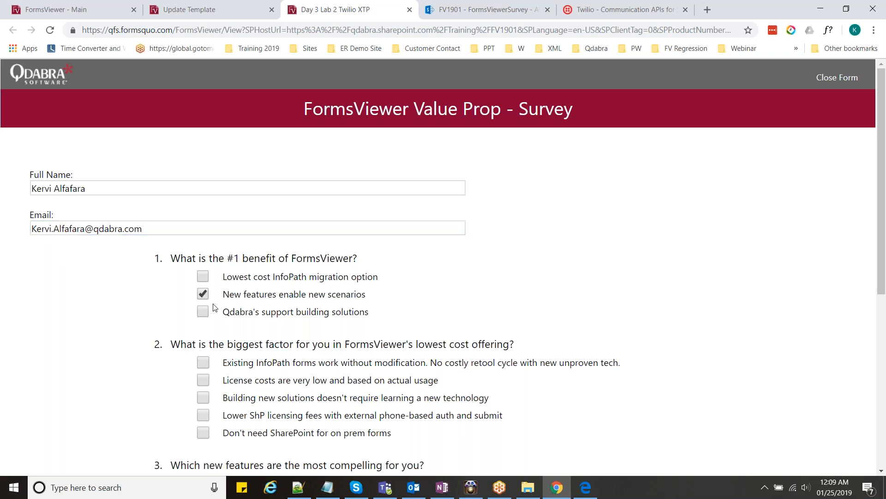
scroll(194, 246, down, 6)
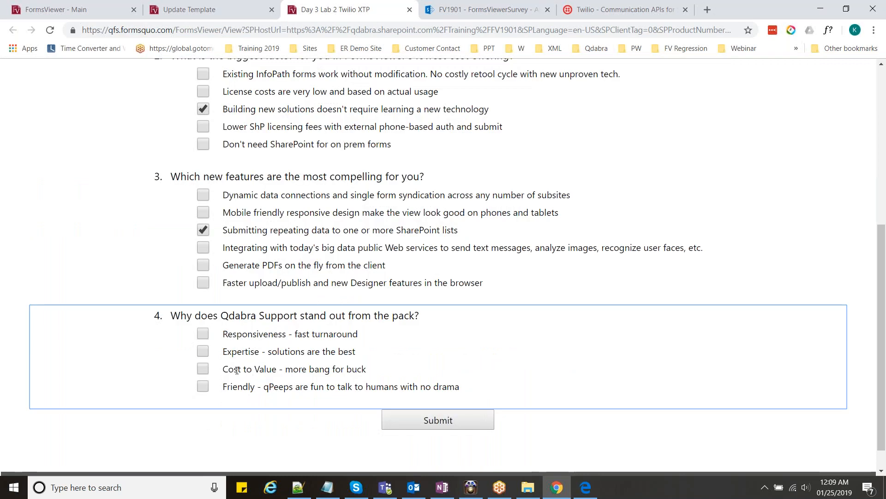
click(240, 351)
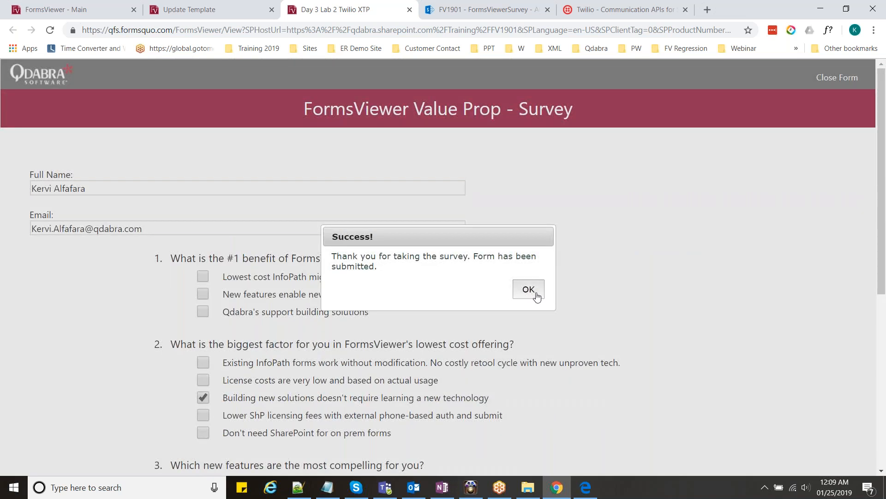
click(528, 290)
click(585, 488)
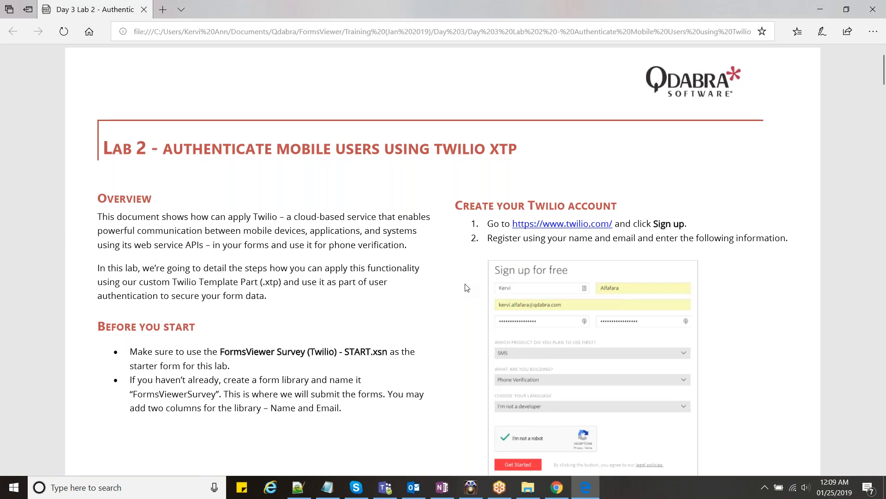
- Scroll the Lab 2 guide to review its Before you start notes
scroll(503, 391, down, 1)
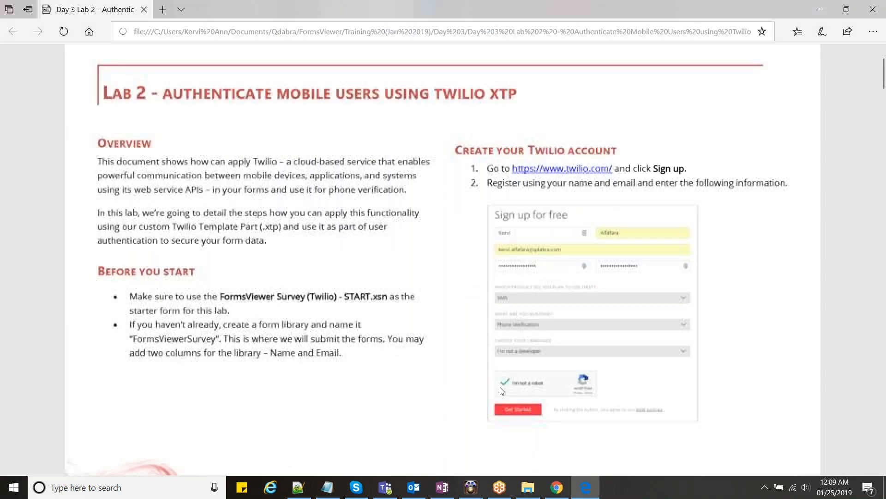
scroll(503, 391, up, 1)
scroll(358, 279, down, 1)
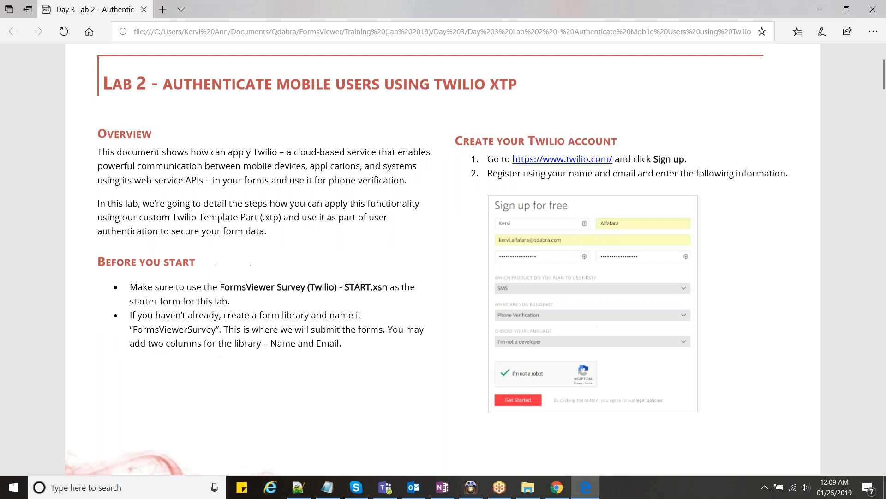
scroll(443, 259, down, 1)
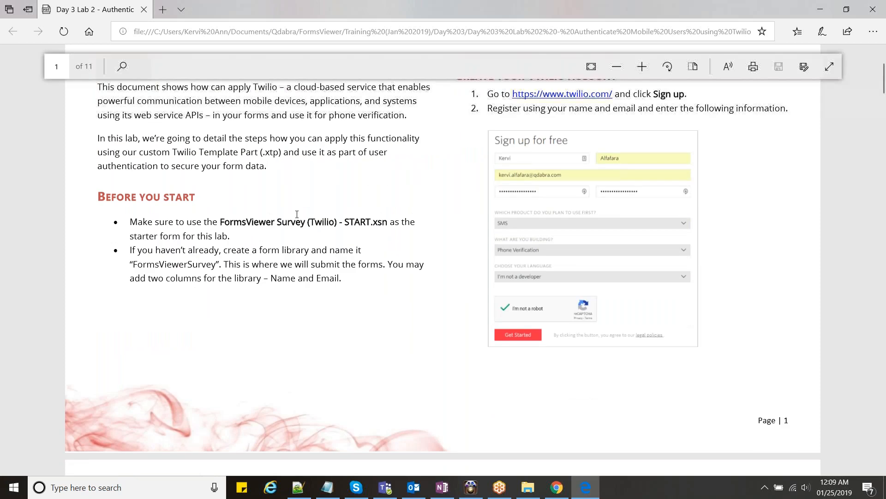
- Bring up File Explorer and go up to the Day 3 training folder
key(alt+Tab)
click(331, 88)
click(302, 189)
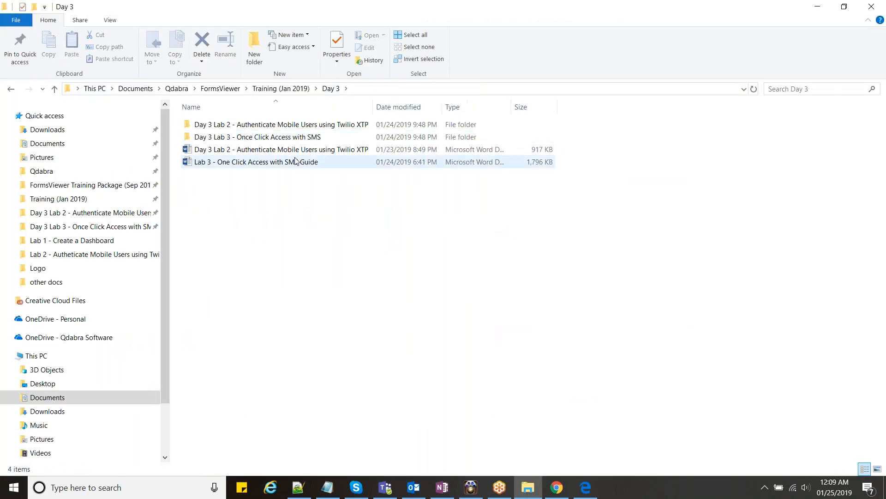
- From the Day 3 Lab 2 folder, open 'FormsViewer Survey (Twilio) - START' in InfoPath Designer via Design
click(273, 136)
double_click(273, 125)
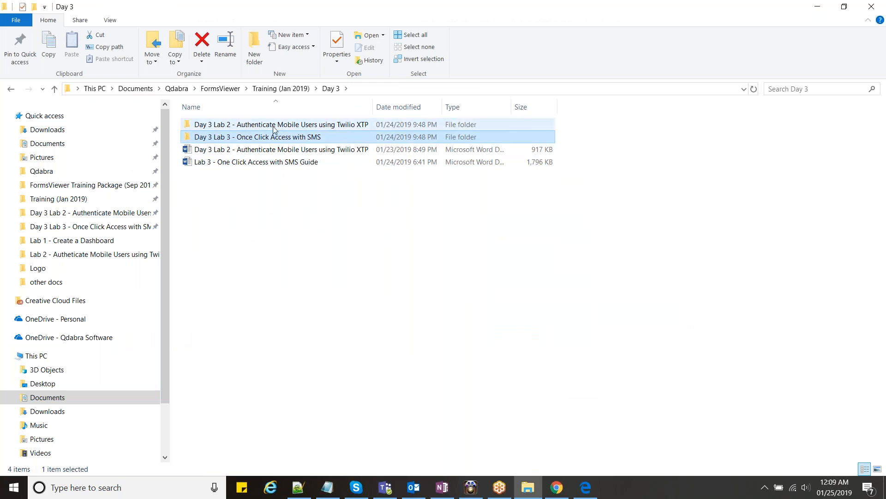
click(265, 152)
right_click(267, 152)
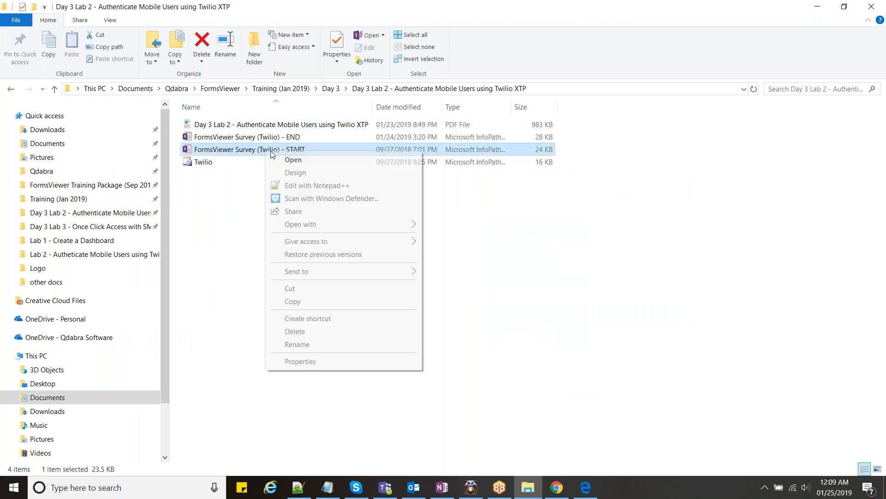
click(296, 172)
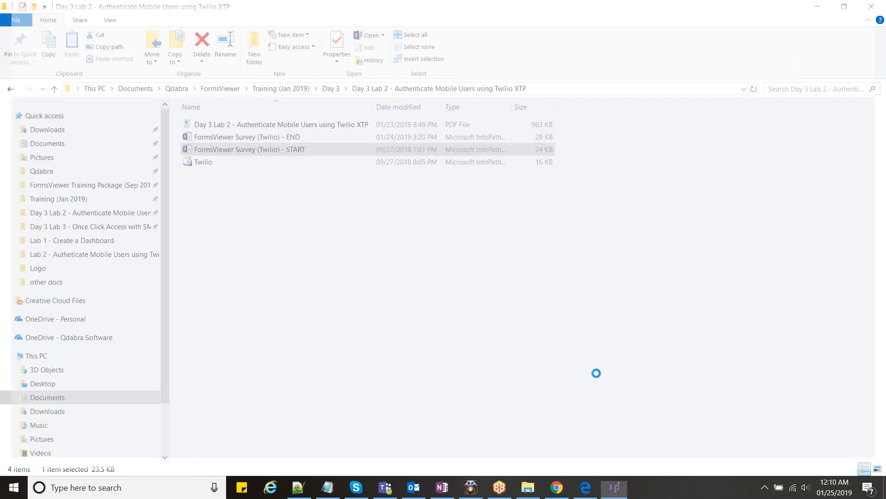
click(277, 202)
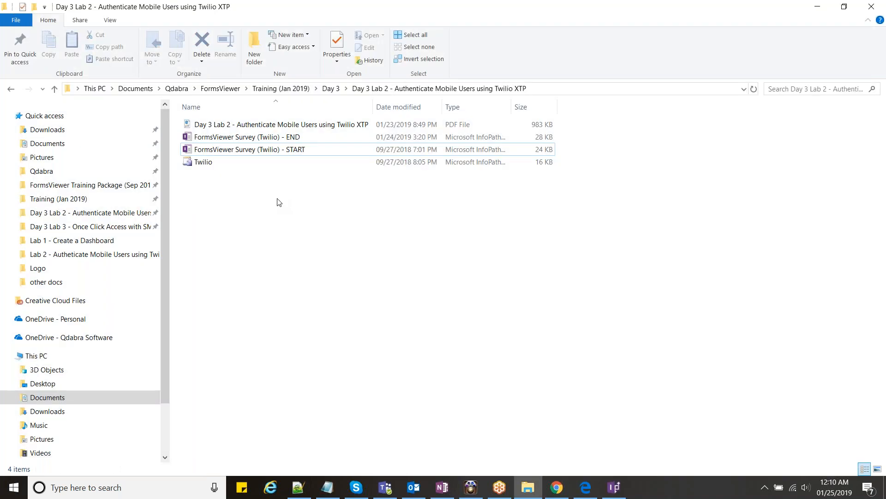
click(203, 162)
click(290, 203)
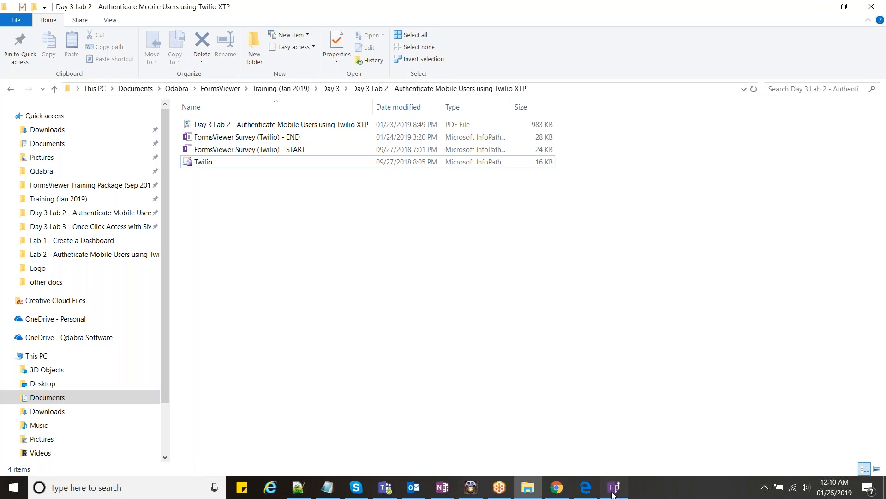
click(613, 489)
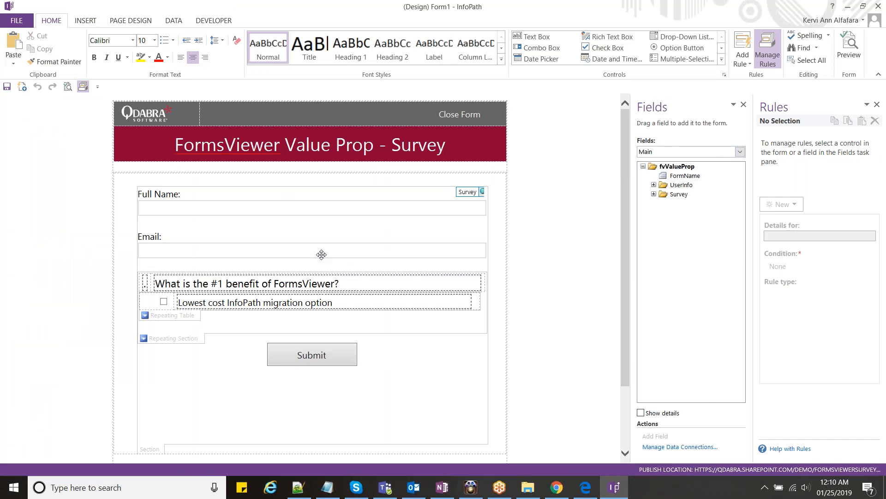
- Select the Email text box and the section holding the survey fields
scroll(220, 203, down, 3)
click(219, 203)
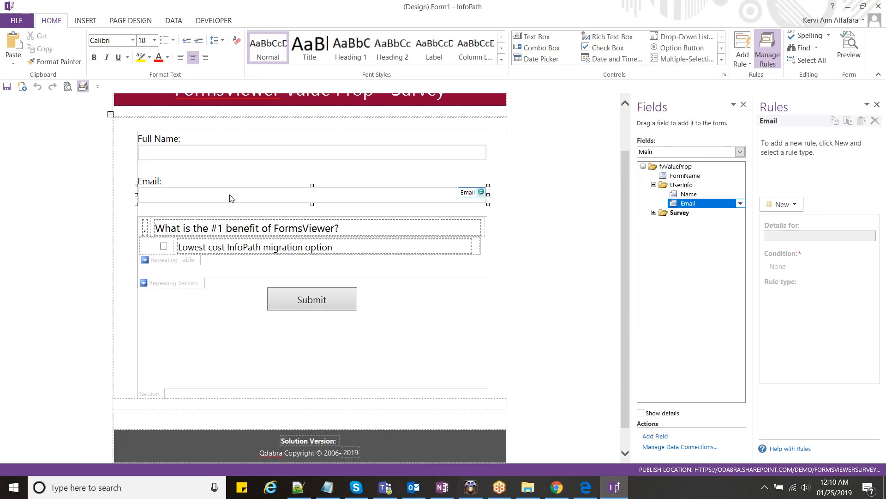
click(227, 296)
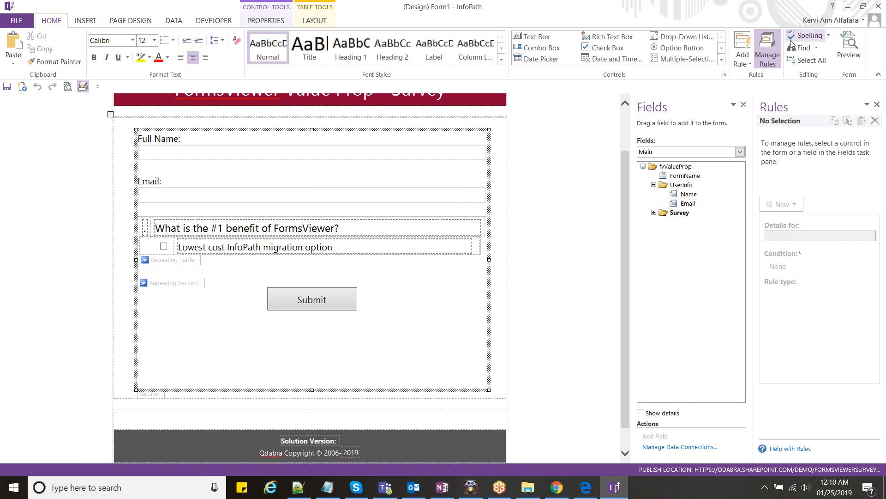
- Add the Twilio template part from the Lab 2 folder as a custom control, version 1.0.0.20
mouse_move(586, 487)
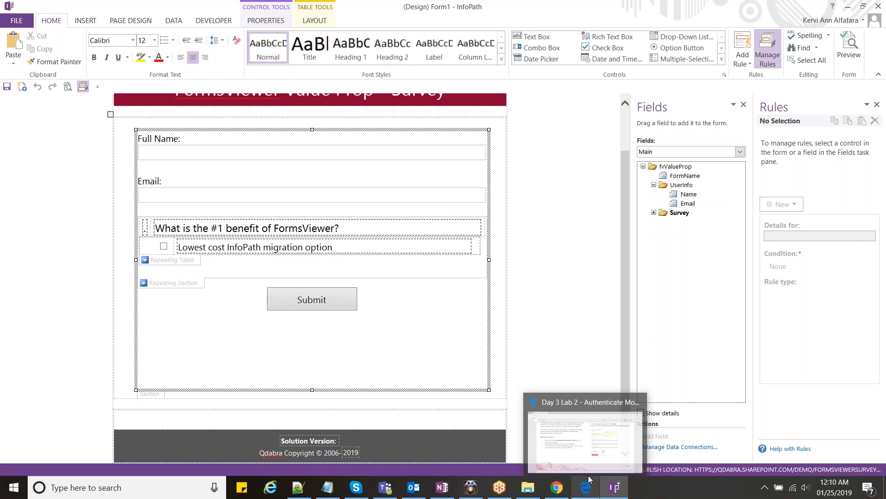
click(722, 61)
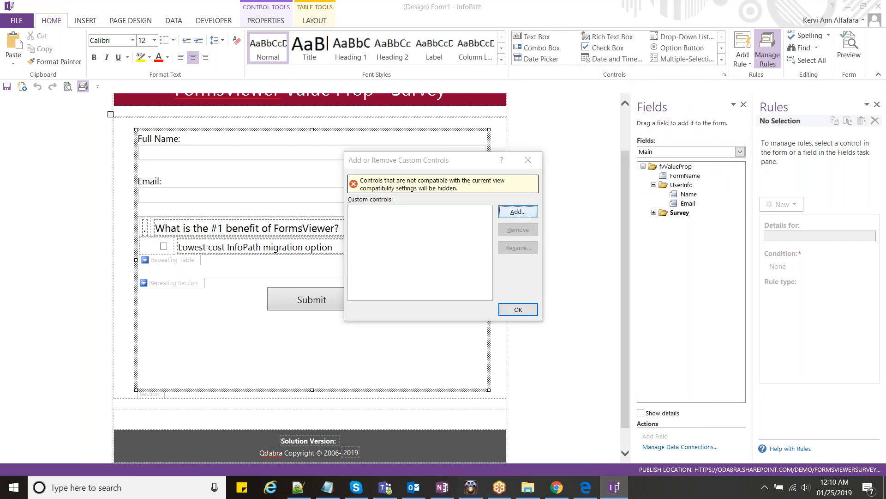
click(510, 214)
key(Return)
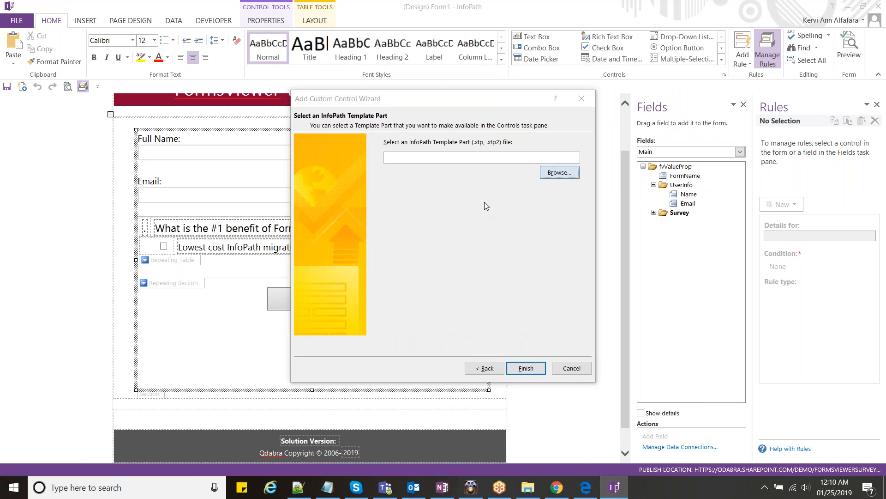
key(Return)
scroll(359, 233, up, 5)
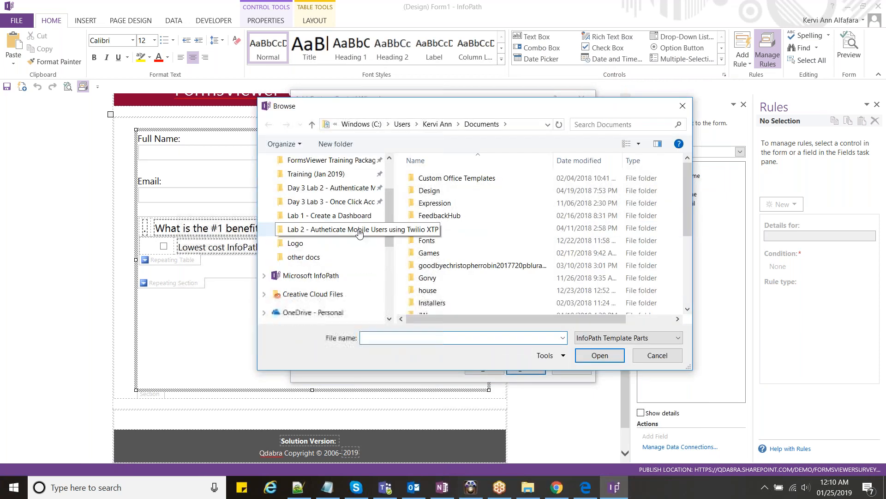
click(359, 233)
click(427, 181)
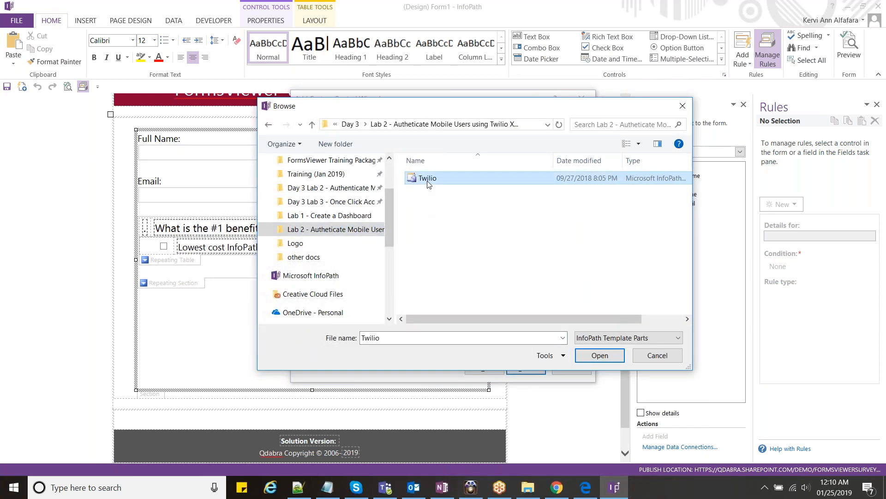
double_click(428, 180)
click(533, 366)
click(564, 367)
click(518, 309)
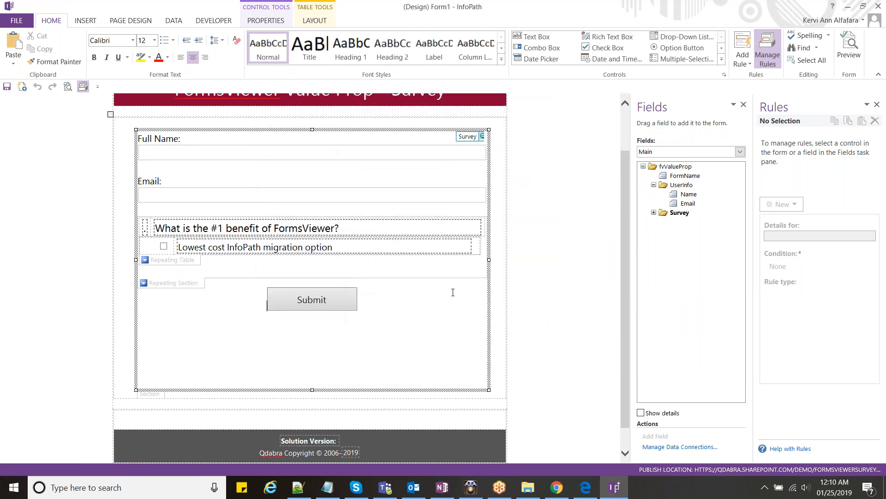
- Insert an empty line above the survey section and move onto it
scroll(415, 289, up, 2)
click(245, 181)
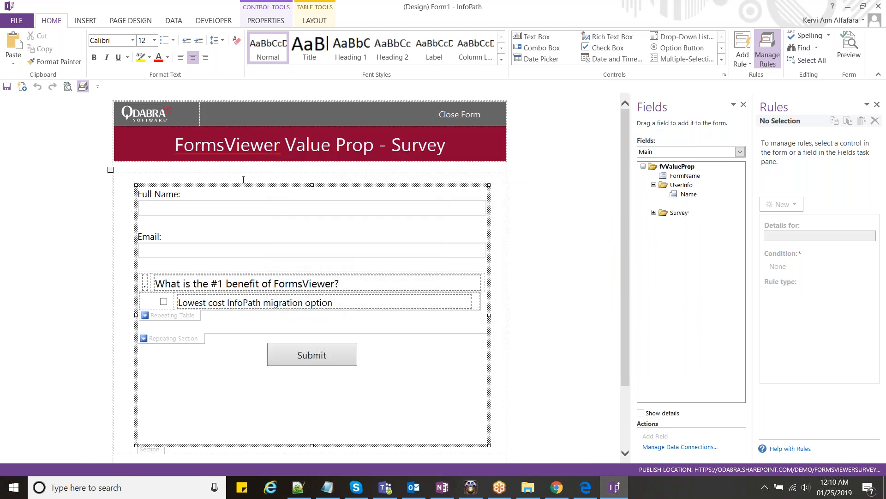
key(Return)
key(Up)
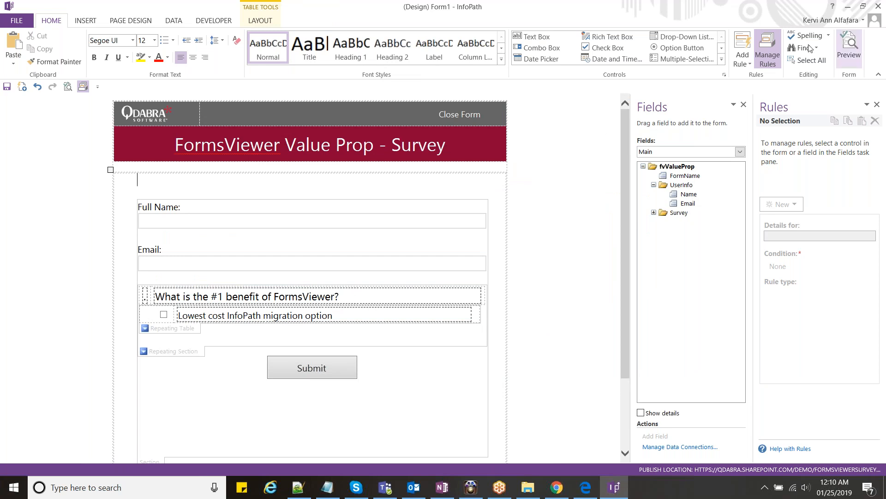
- Insert the Twilio custom control on the empty line above Full Name
click(722, 59)
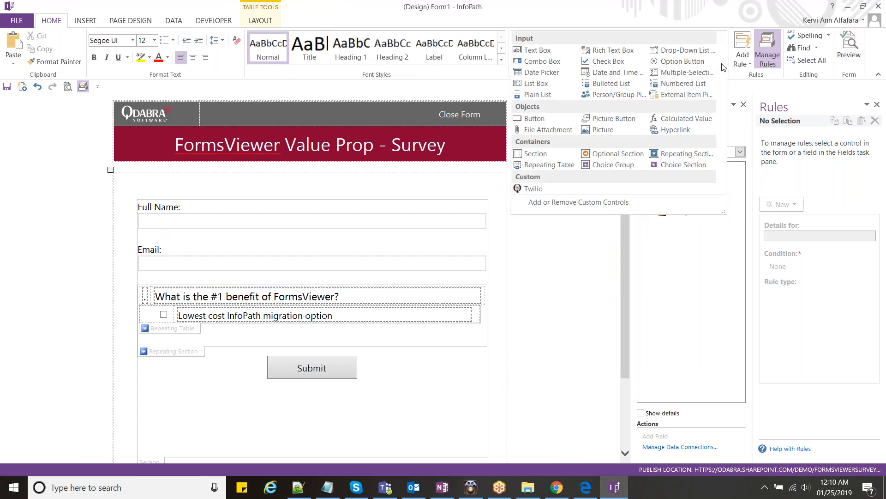
click(531, 189)
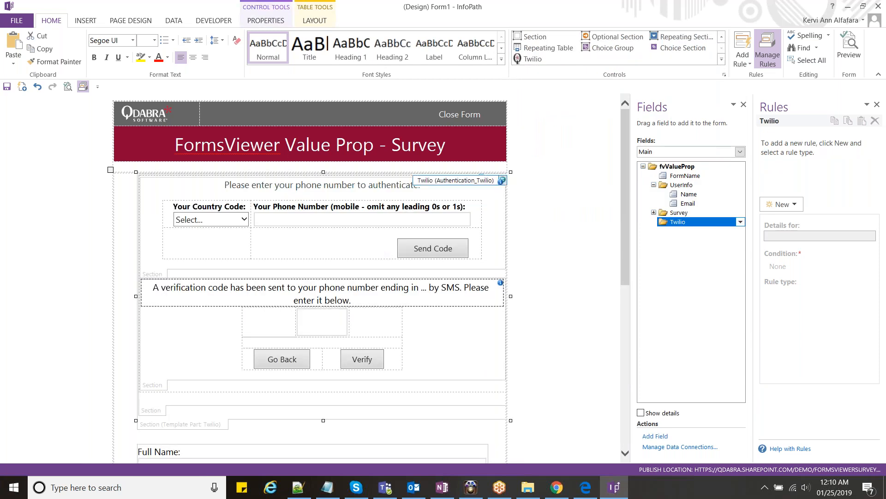
click(240, 244)
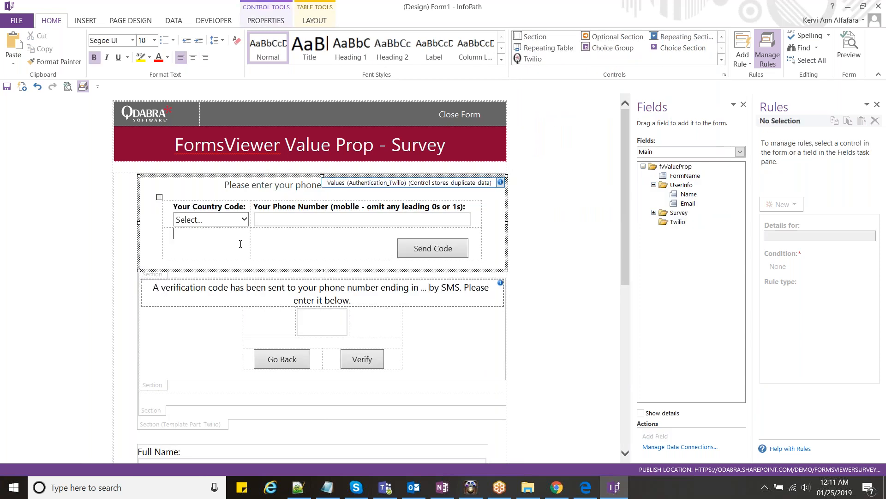
- Check the field bindings of the Twilio section's phone-number and verification-code boxes
scroll(240, 244, down, 2)
click(231, 277)
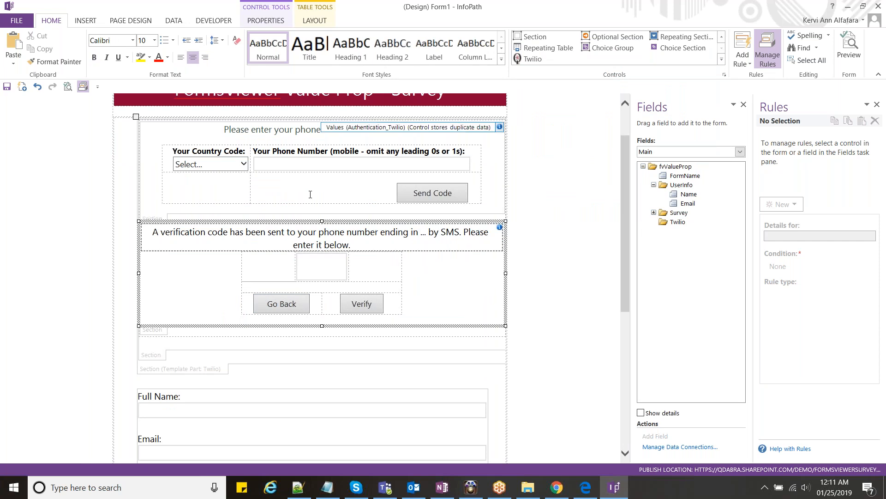
click(311, 198)
scroll(311, 198, up, 2)
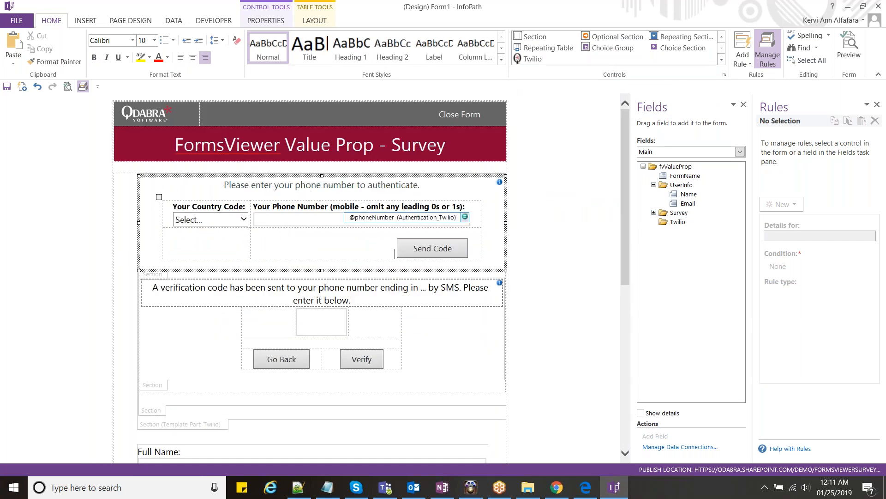
scroll(253, 306, down, 2)
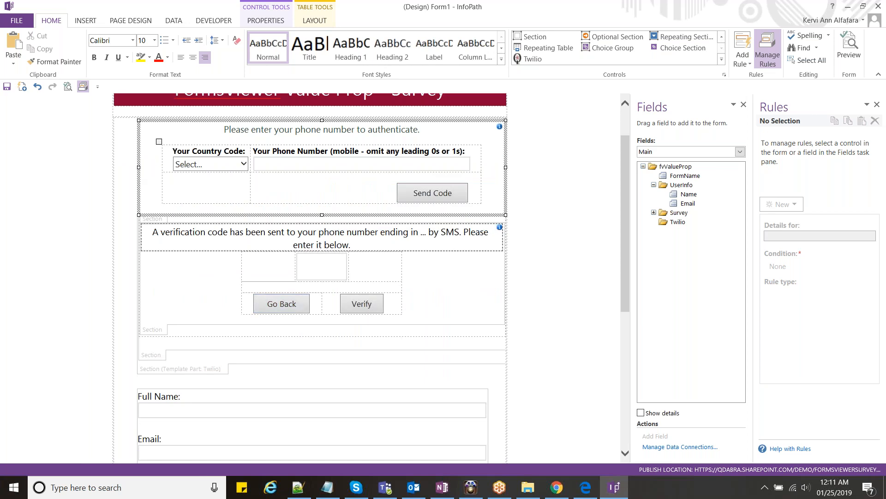
click(376, 266)
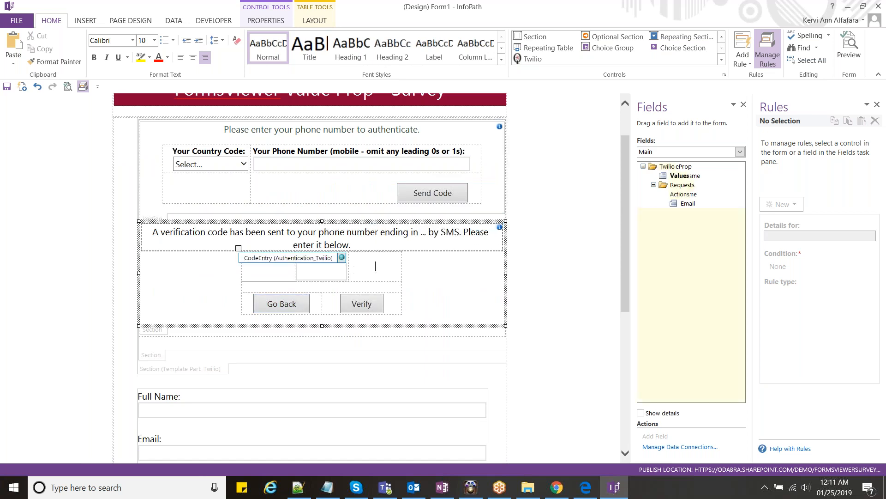
scroll(382, 276, up, 1)
scroll(604, 449, down, 1)
click(593, 495)
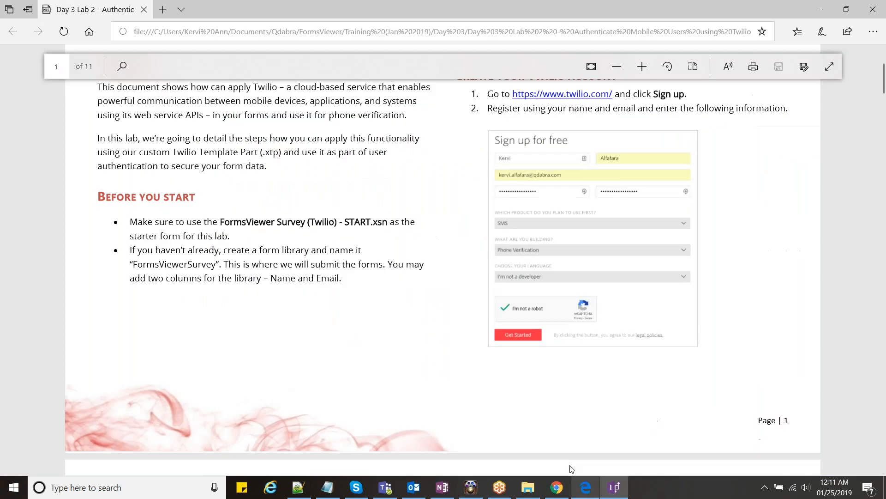
- Glance over the Lab 2 guide's first page, then bring up the Chrome FormsViewer window
scroll(517, 390, up, 1)
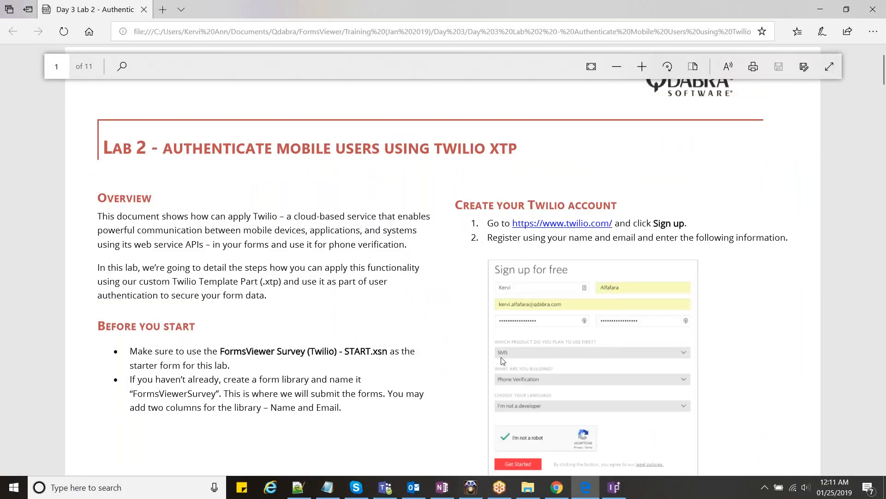
scroll(501, 357, down, 1)
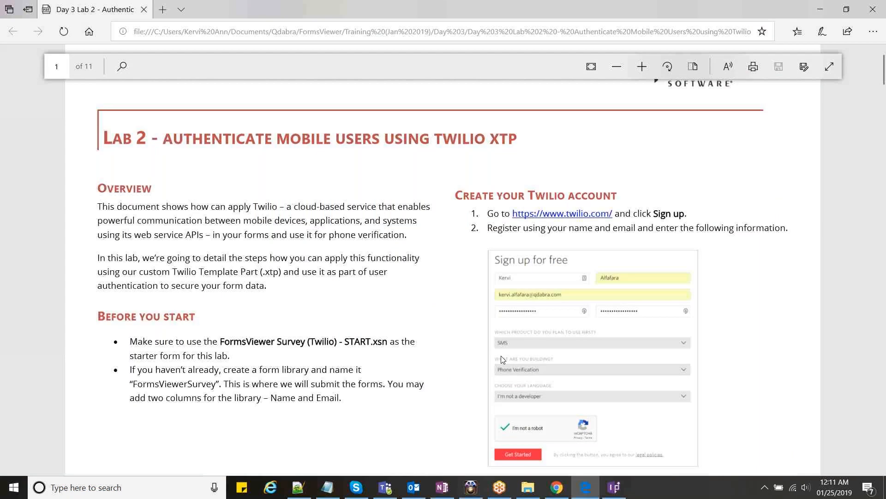
scroll(501, 357, down, 2)
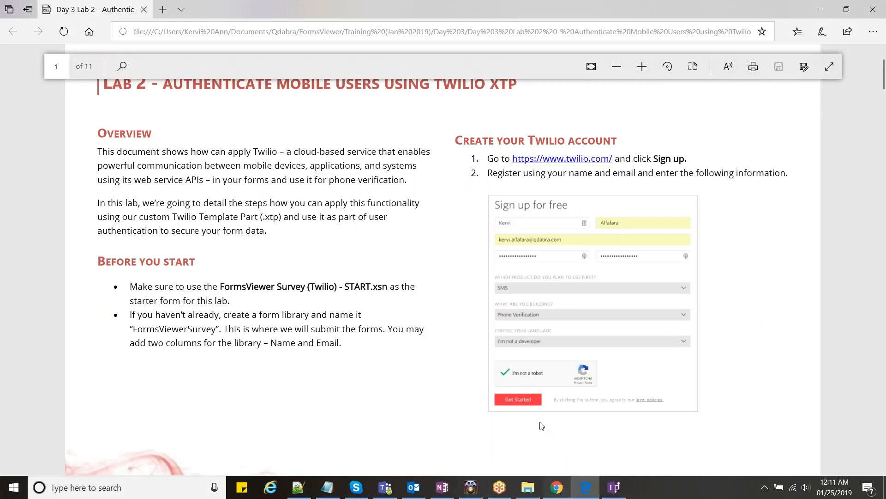
key(alt+Tab)
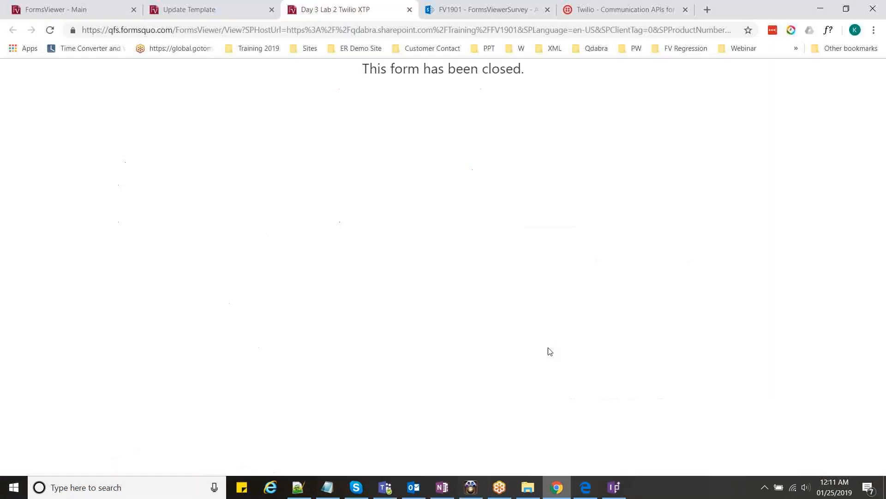
- Browse the Twilio homepage in Chrome, then return to the lab guide's account setup page
click(668, 5)
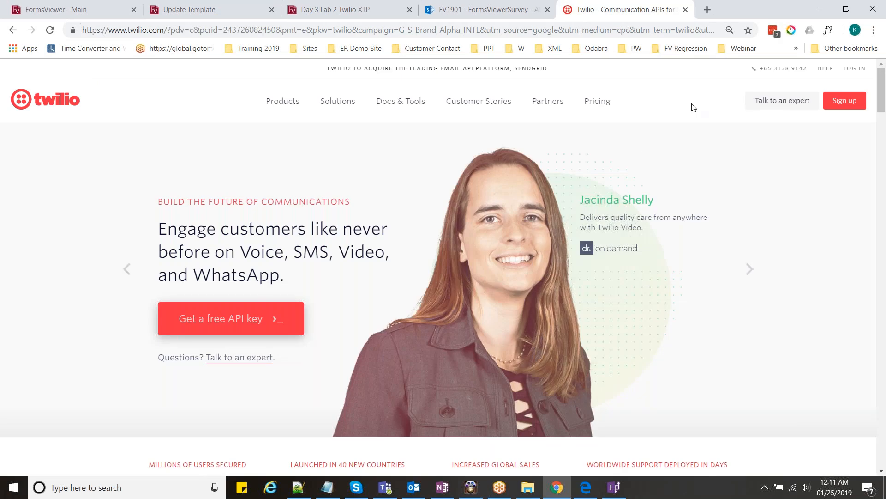
scroll(694, 107, down, 1)
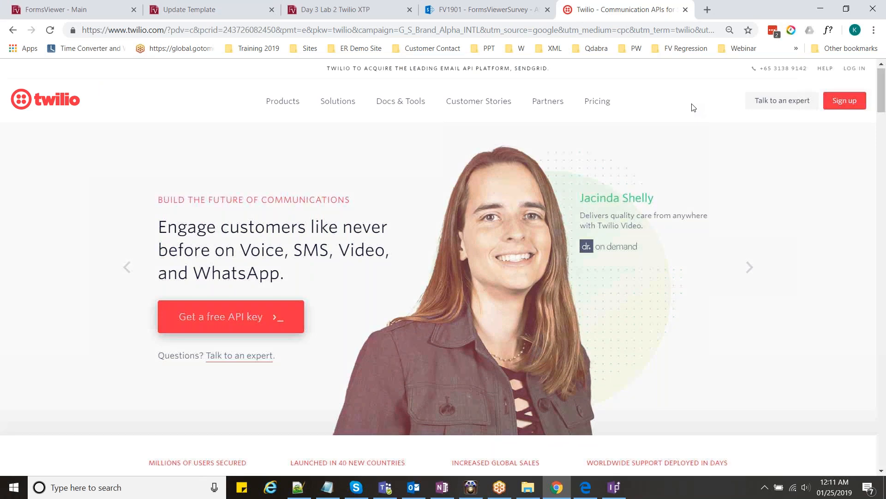
scroll(694, 107, down, 1)
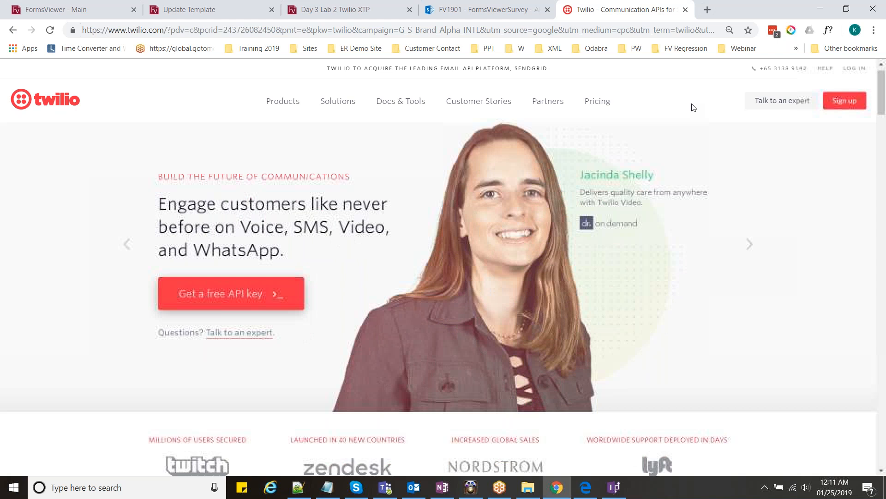
scroll(663, 172, down, 2)
key(alt+Tab)
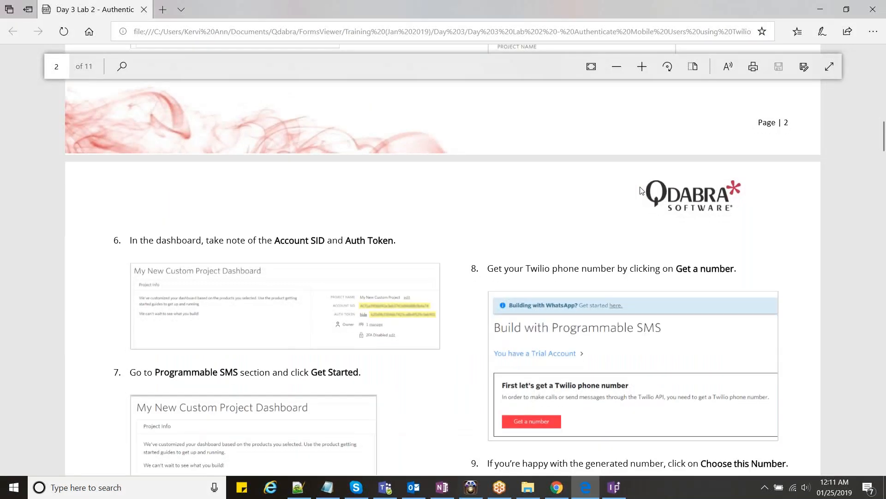
- Highlight the Auth Token in step 6 and the Twilio phone number in the guide
scroll(640, 190, down, 1)
drag(275, 175, 394, 177)
click(363, 176)
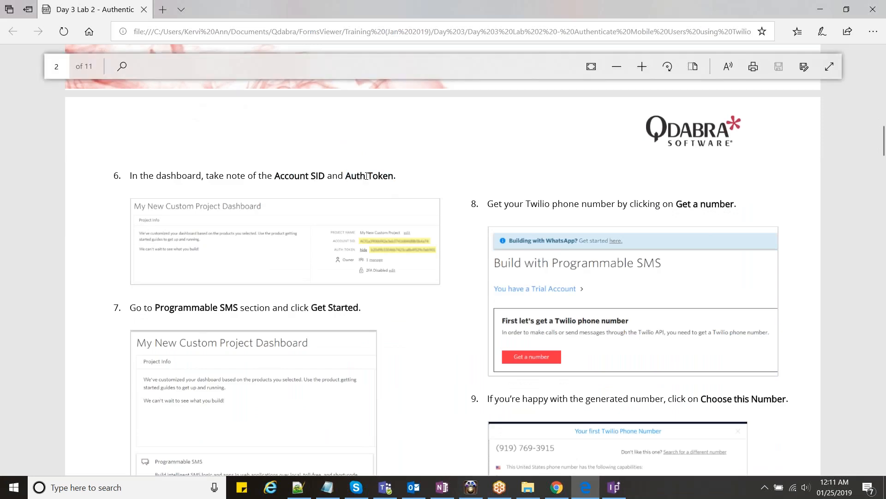
double_click(374, 176)
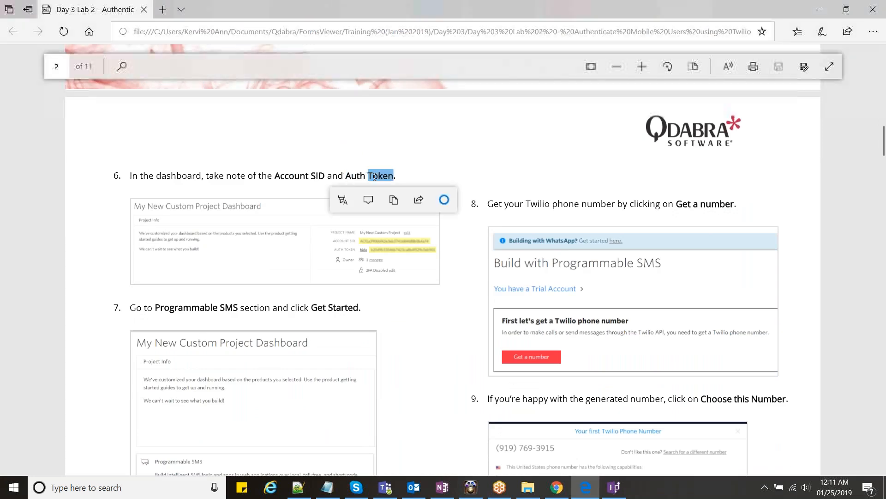
click(360, 178)
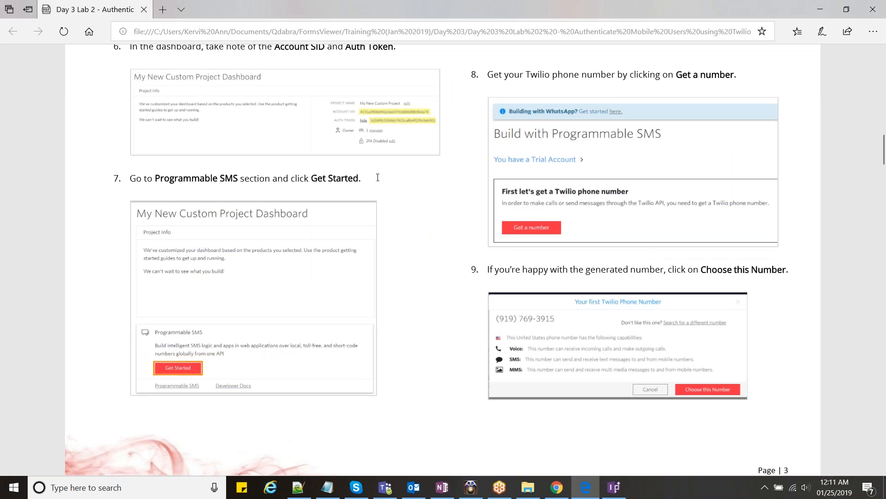
scroll(378, 177, up, 1)
drag(557, 139, 618, 139)
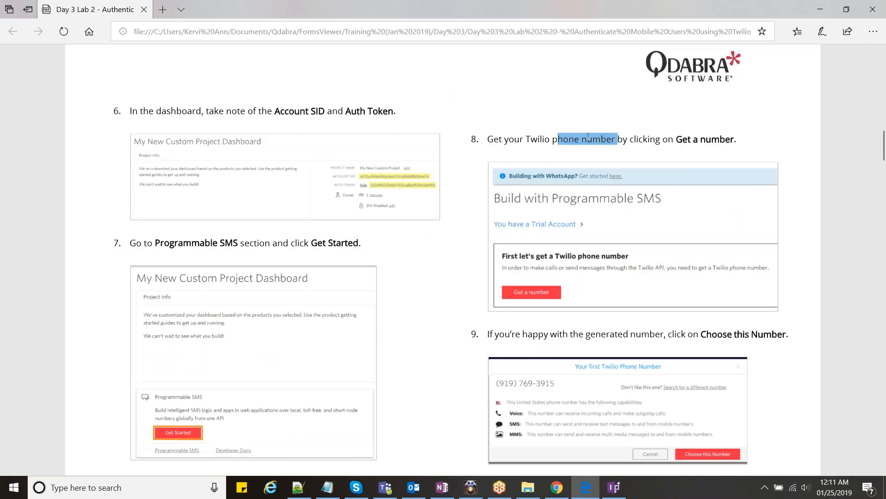
click(588, 137)
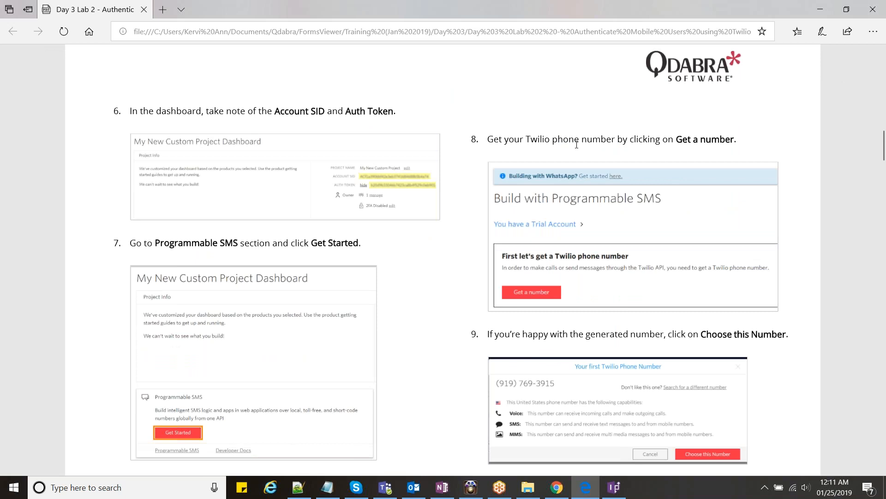
- Scroll to 'Setup Twilio Credentials in FormsViewer' with its Service Url, Username and Password
scroll(577, 144, down, 3)
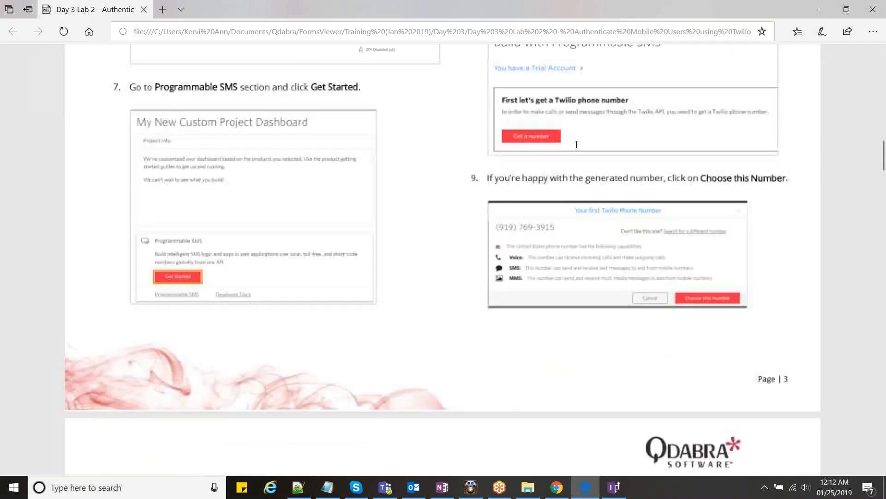
scroll(577, 145, down, 4)
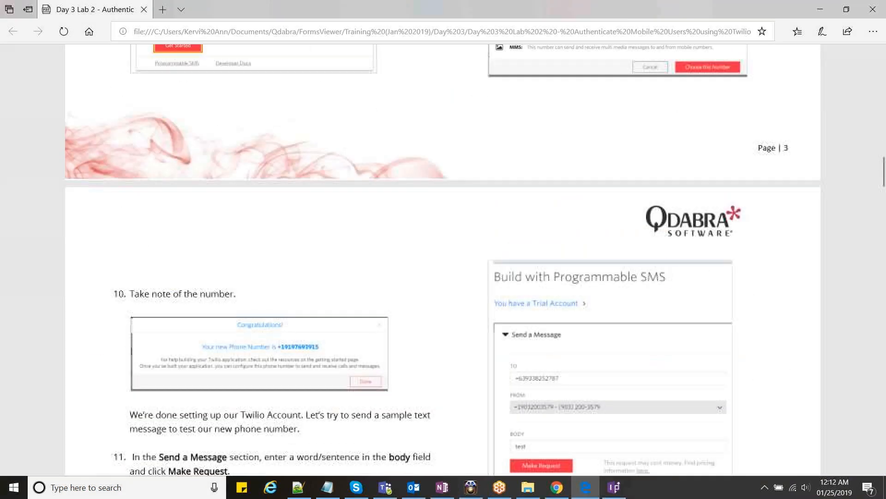
scroll(577, 147, down, 4)
scroll(577, 147, down, 3)
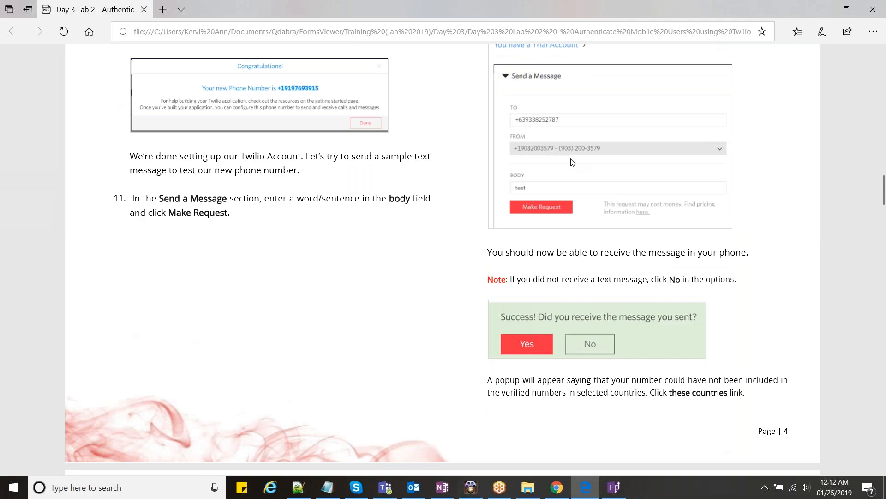
scroll(566, 210, down, 10)
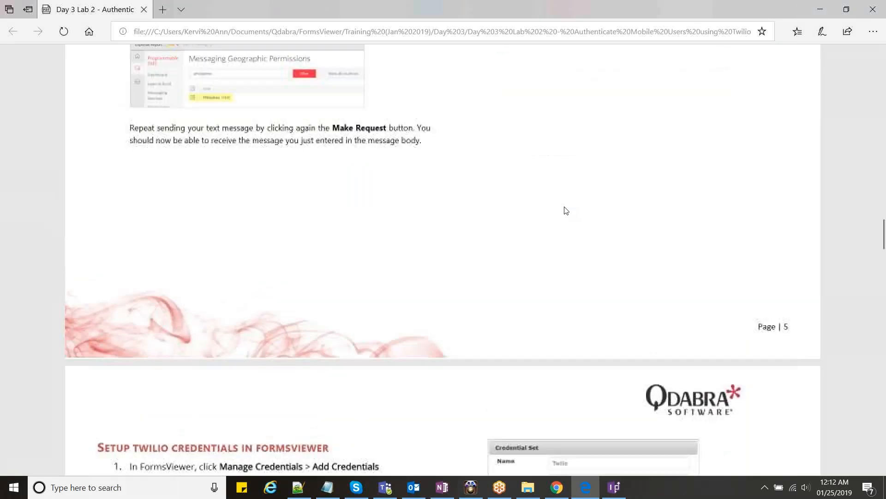
scroll(566, 210, down, 7)
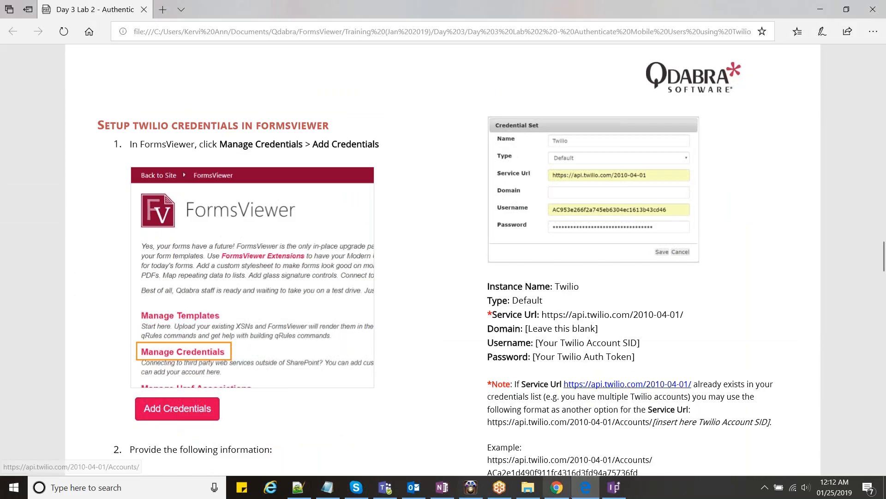
click(554, 494)
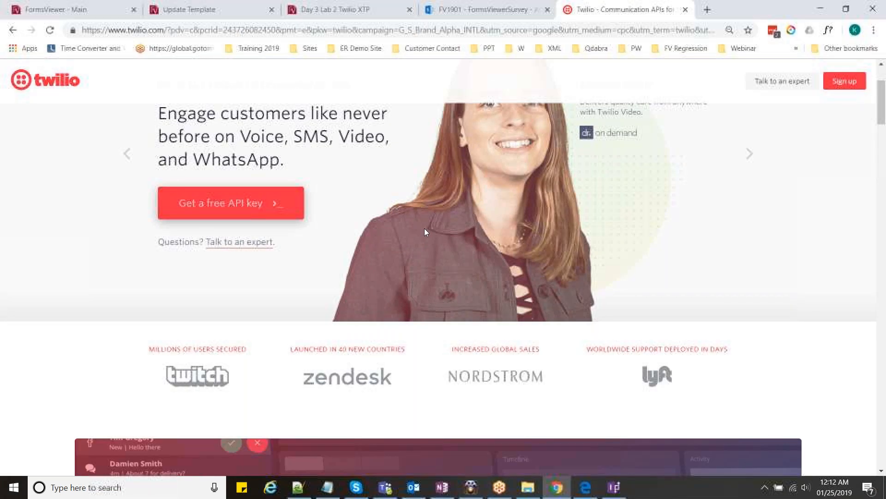
- Open FormsViewer's Manage Credentials page and start adding a new credential set
key(ctrl+1)
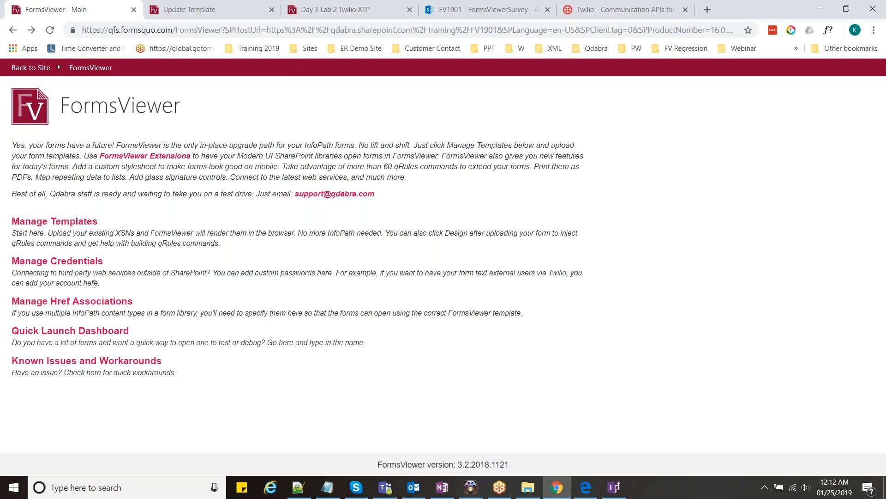
click(100, 266)
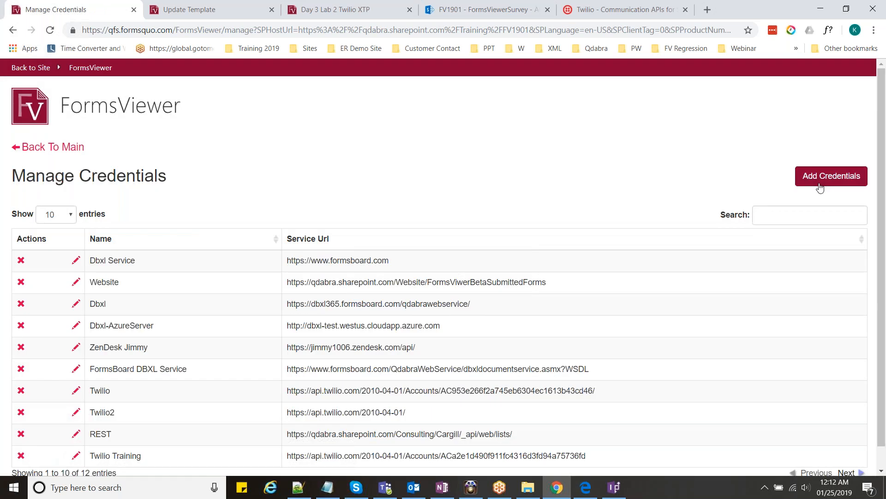
click(820, 186)
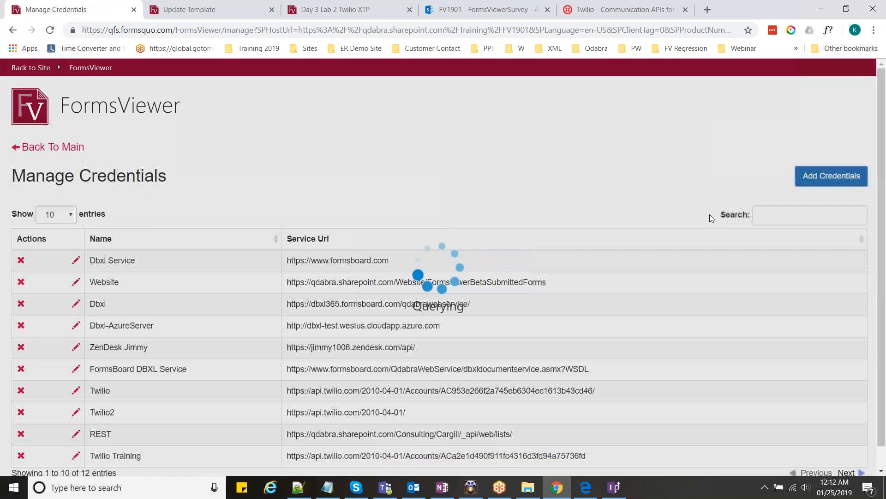
click(587, 489)
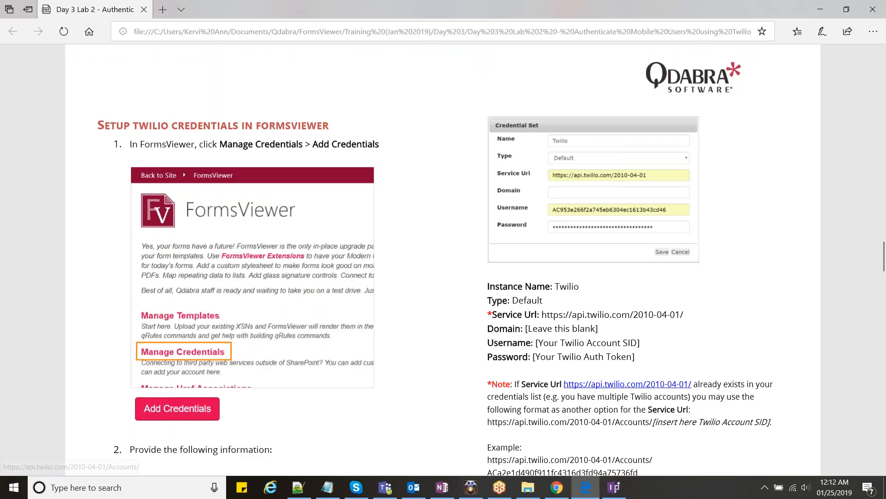
- Scroll the lab guide from page 6 down to page 7's step 6, checking the credentials list on the way
scroll(443, 259, down, 2)
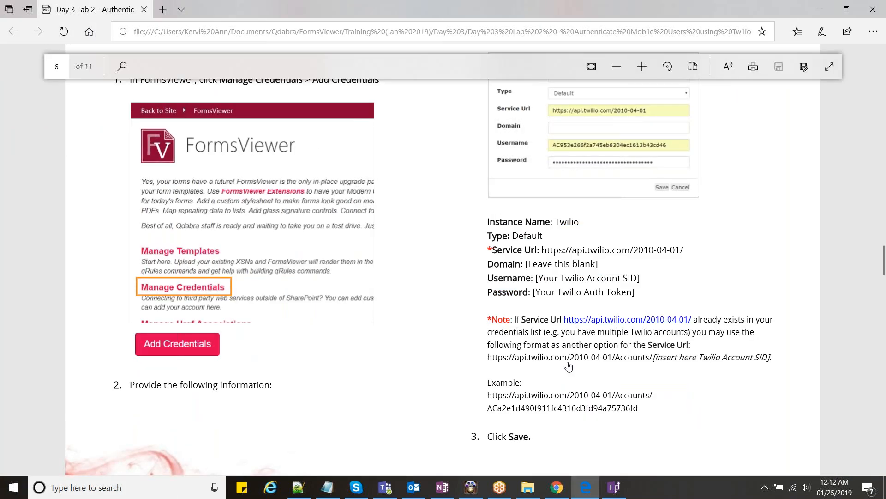
key(alt+Tab)
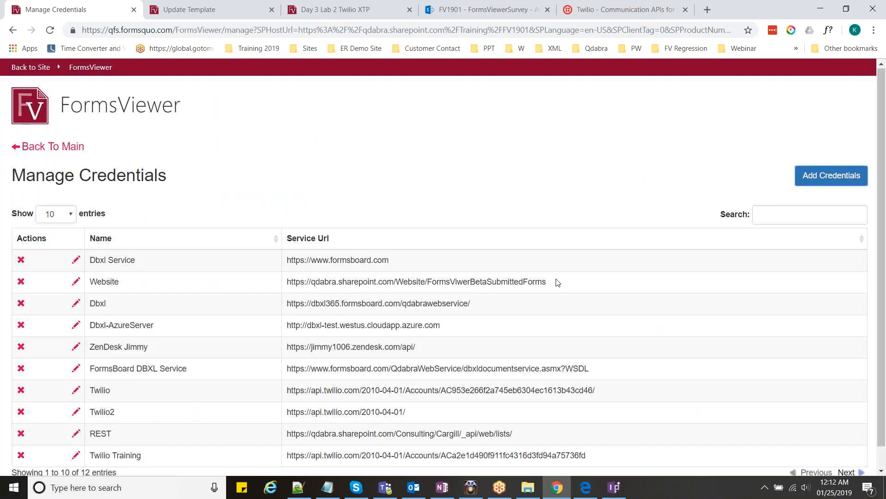
scroll(119, 377, down, 1)
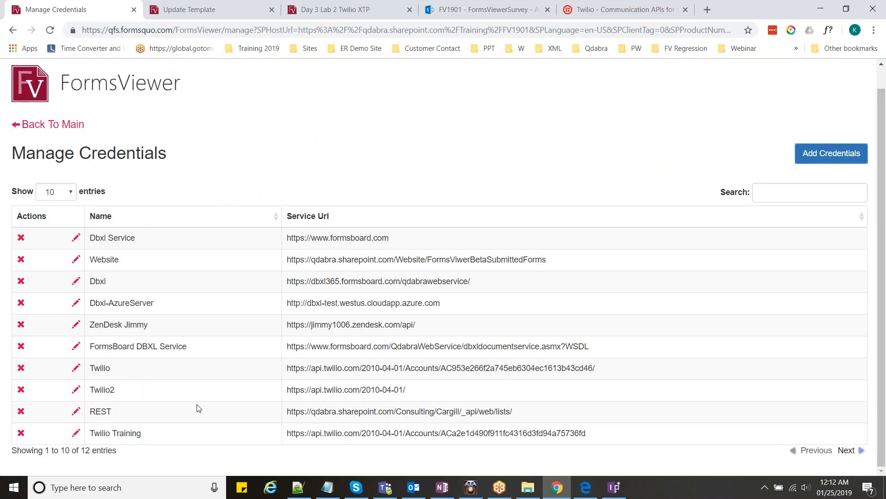
key(alt+Tab)
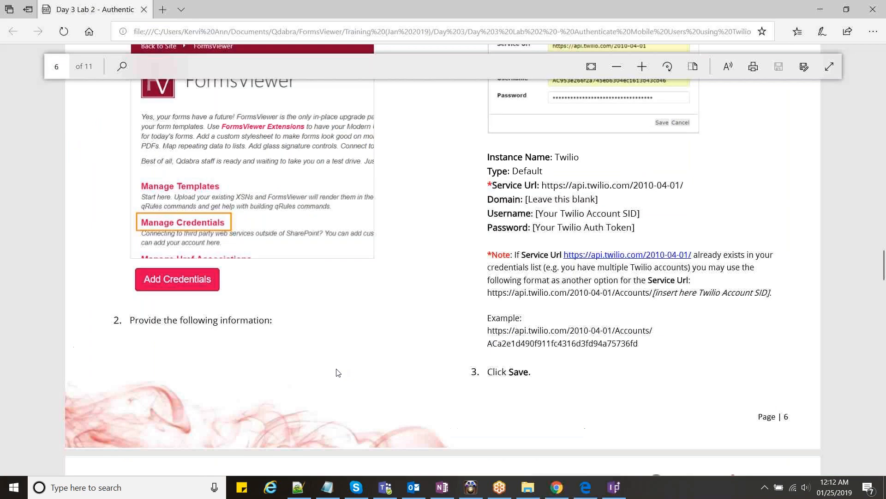
scroll(338, 372, down, 1)
scroll(426, 333, down, 5)
scroll(669, 306, up, 1)
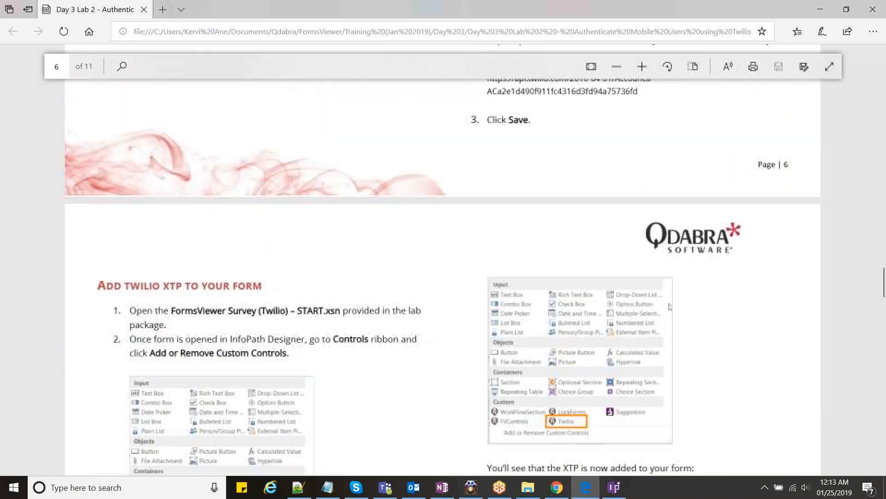
scroll(294, 339, down, 4)
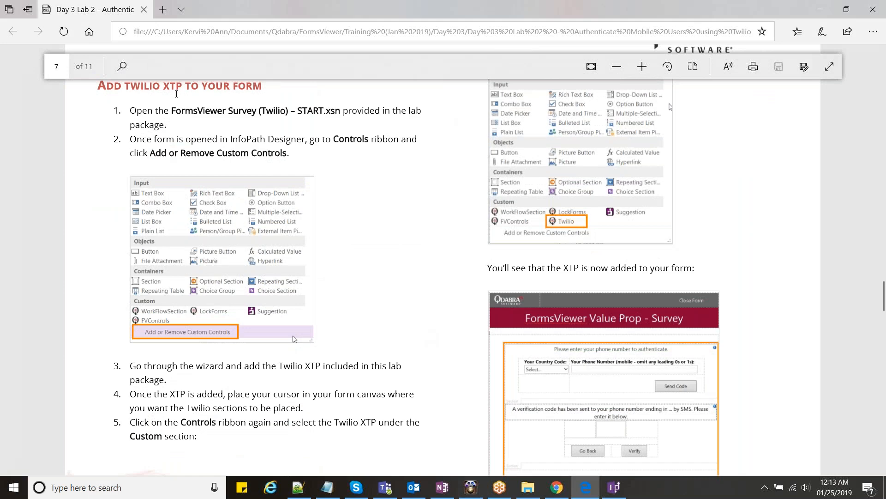
scroll(360, 245, down, 1)
scroll(360, 245, down, 1)
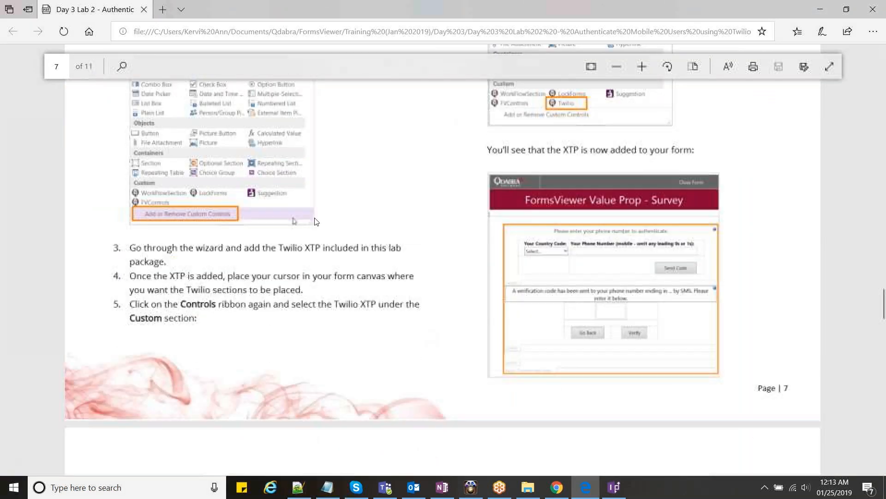
scroll(316, 221, down, 1)
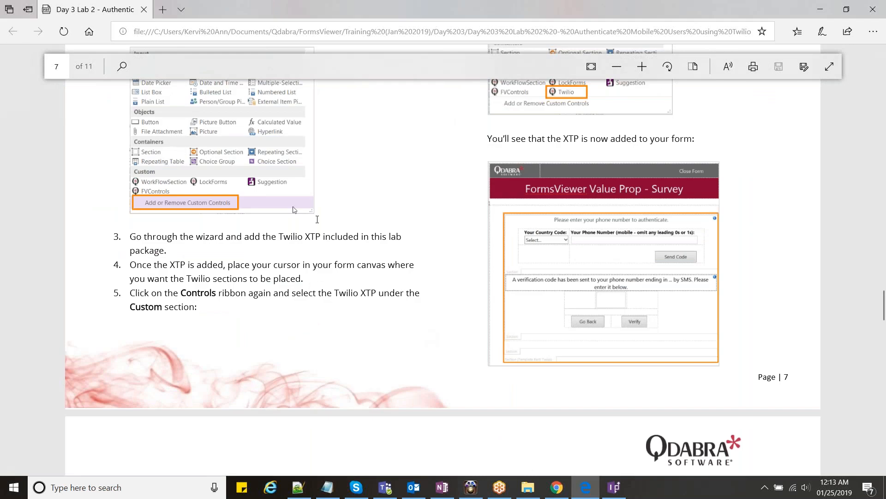
scroll(318, 219, down, 6)
scroll(296, 215, up, 1)
double_click(283, 187)
click(253, 172)
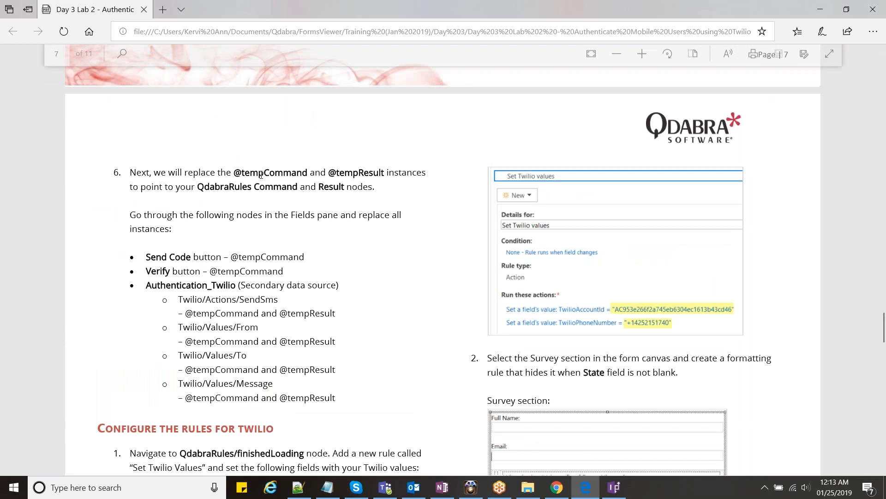
double_click(285, 171)
click(360, 172)
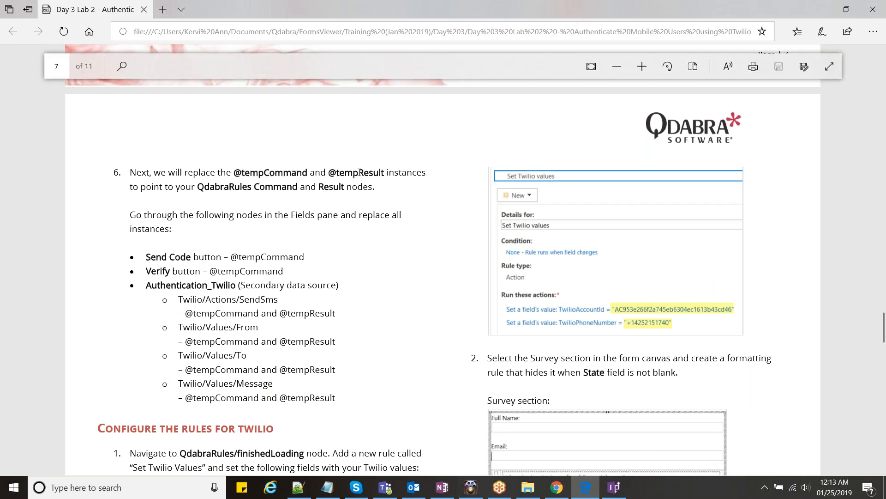
double_click(359, 173)
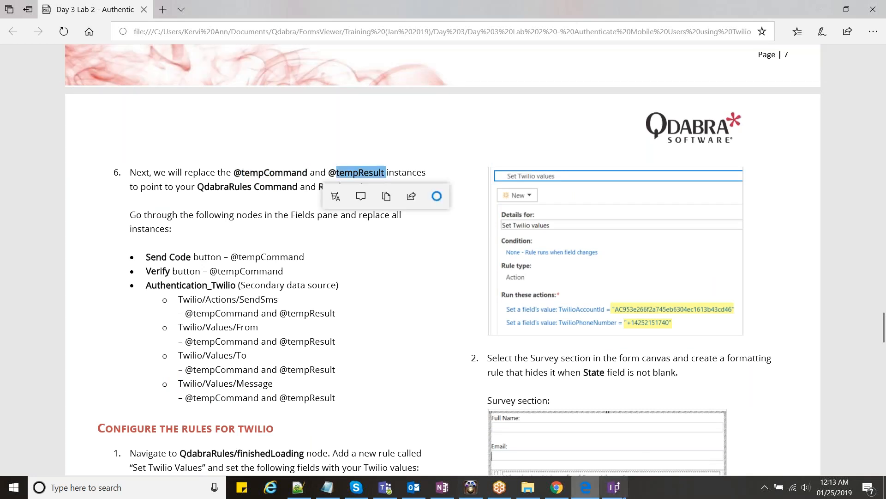
click(623, 496)
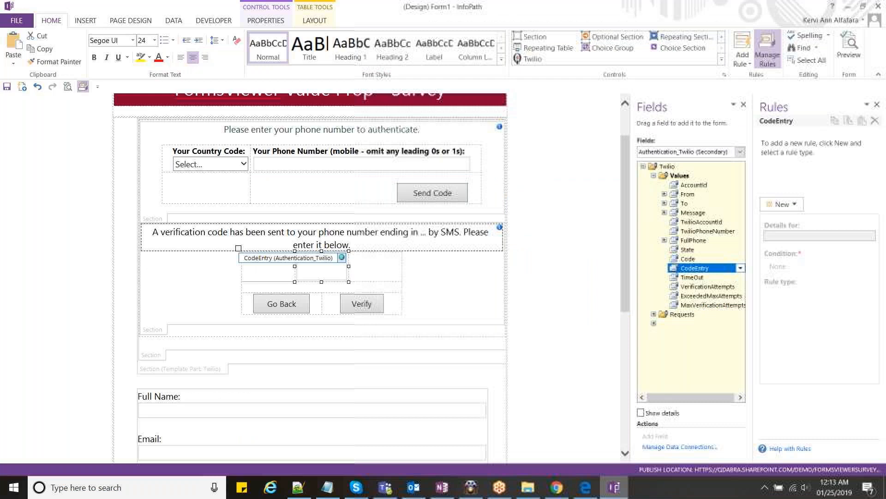
- Repoint the Send Code button's Validate rule action to the QdabraRules Command field
key(alt+Tab)
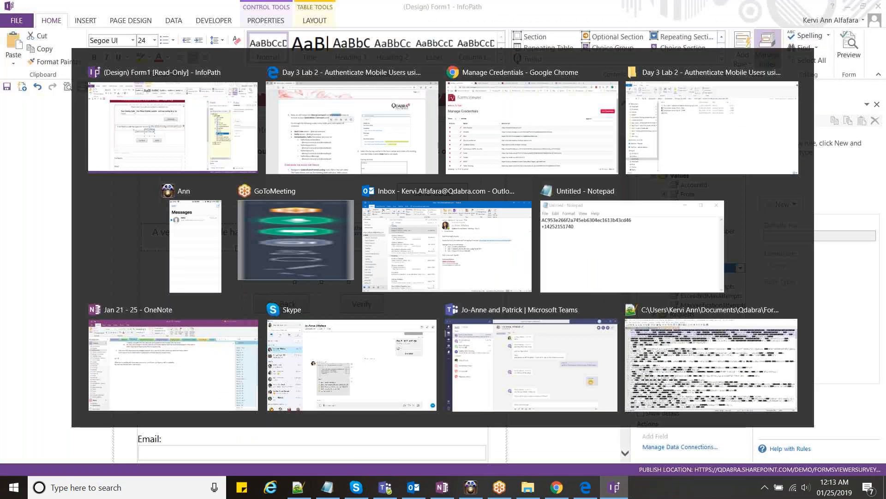
key(alt+Tab)
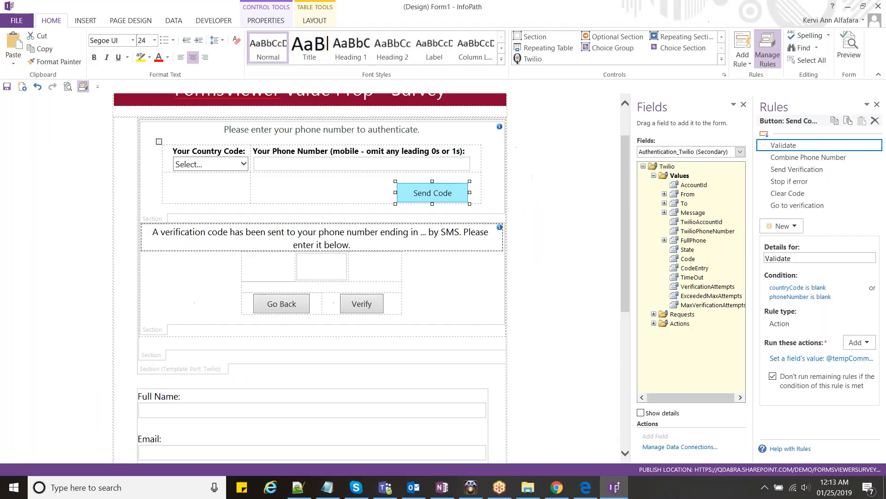
drag(740, 190, 639, 200)
click(739, 358)
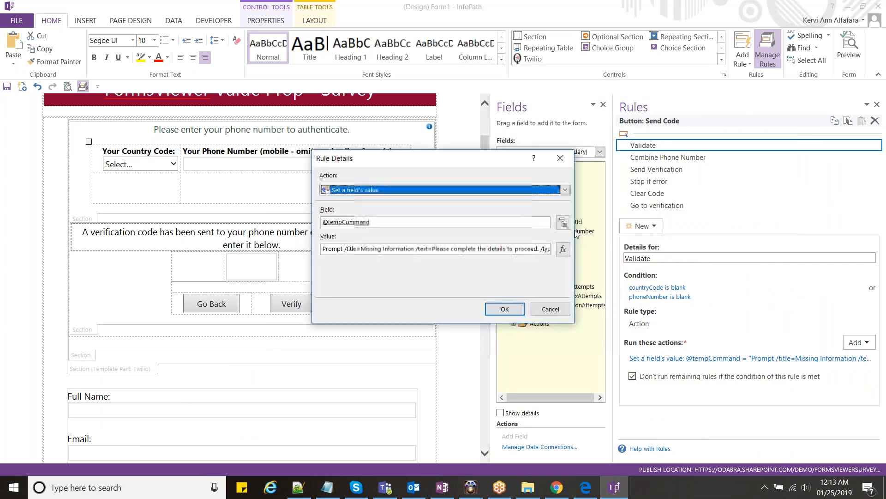
click(564, 222)
click(412, 224)
click(447, 332)
click(503, 309)
- Repoint the Stop if error rule action to QdabraRules Command as well
key(Down)
key(Down)
key(Down)
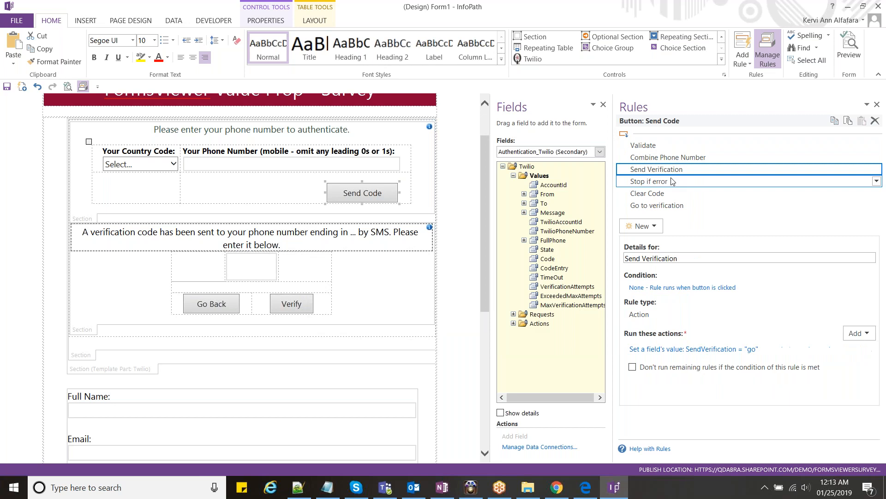
click(739, 349)
click(563, 222)
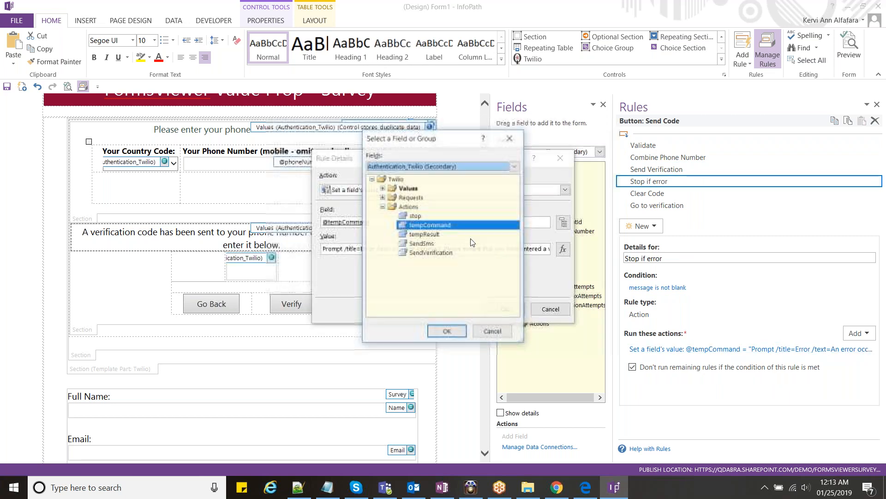
click(515, 166)
click(436, 234)
click(412, 225)
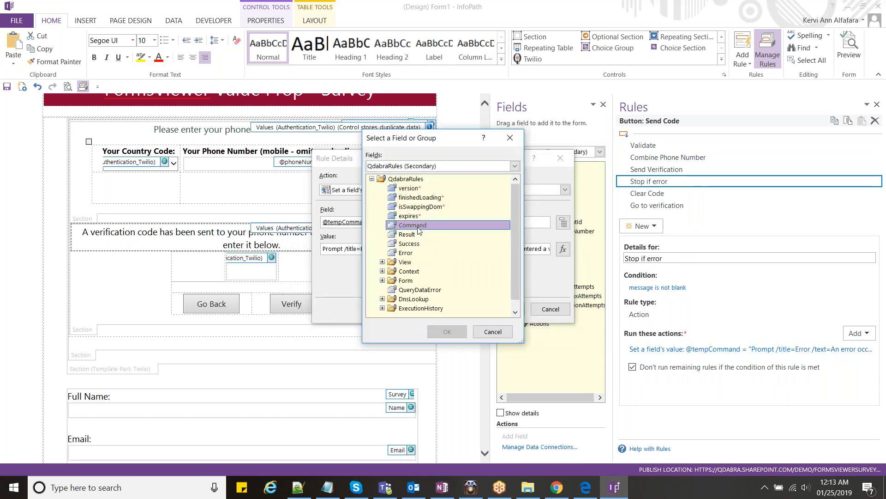
click(448, 332)
click(505, 309)
- Review the Clear Code rule, then the Go Back and Verify buttons' rules
click(664, 194)
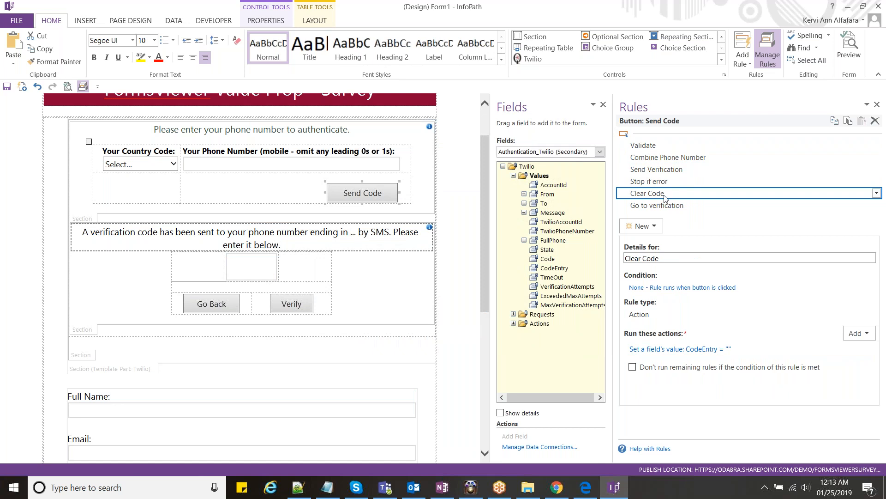
click(212, 304)
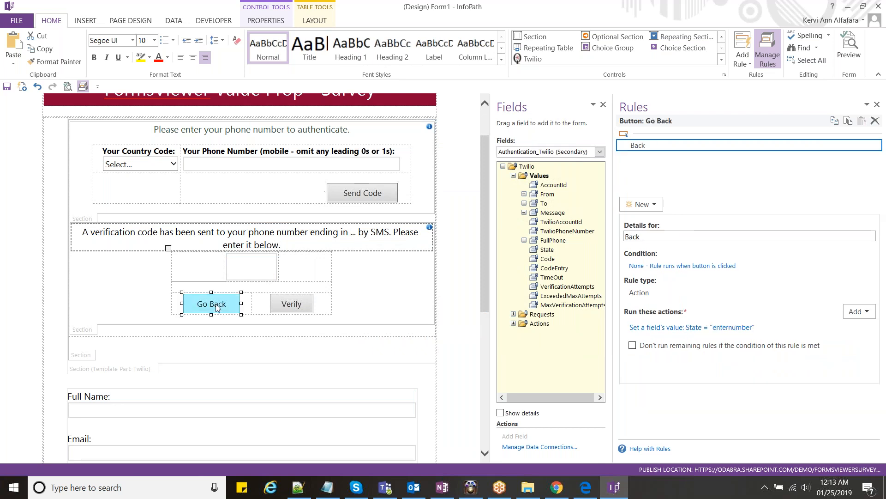
click(291, 303)
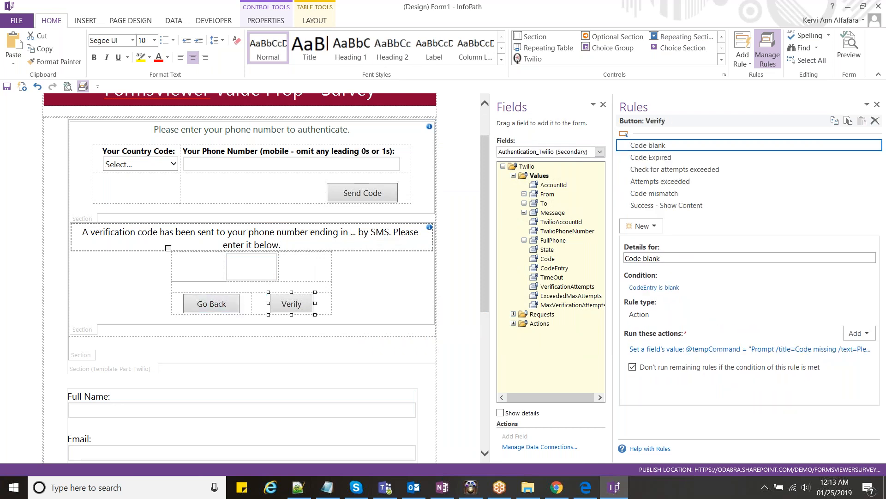
- Repoint the Code blank, Code Expired and Attempts exceeded actions to the QdabraRules Command field
click(748, 349)
click(563, 222)
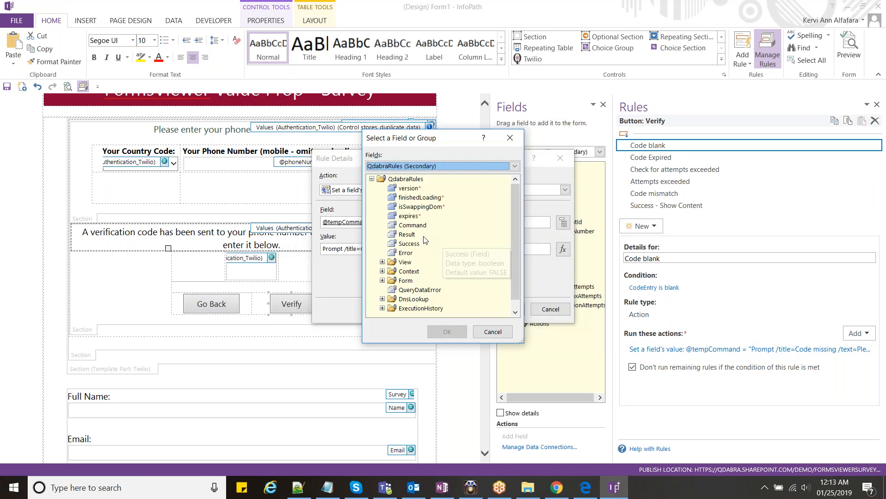
double_click(412, 225)
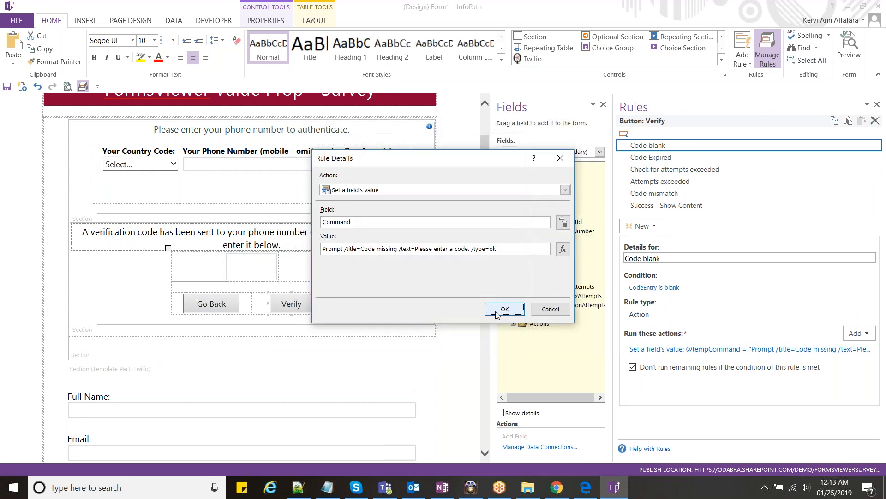
click(504, 309)
key(Down)
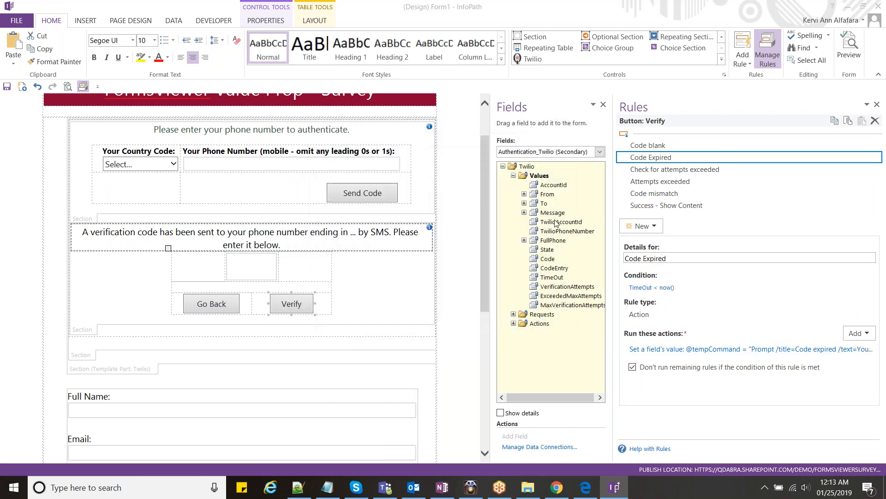
click(748, 349)
click(564, 222)
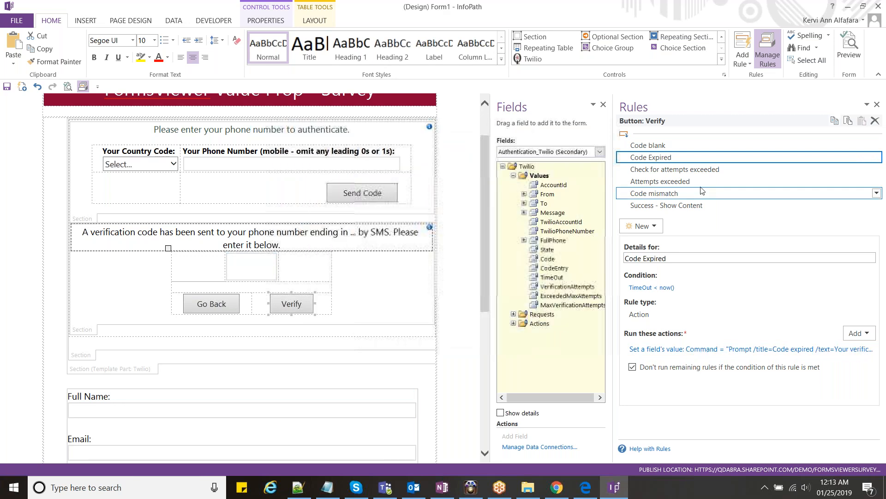
key(Down)
key(Down)
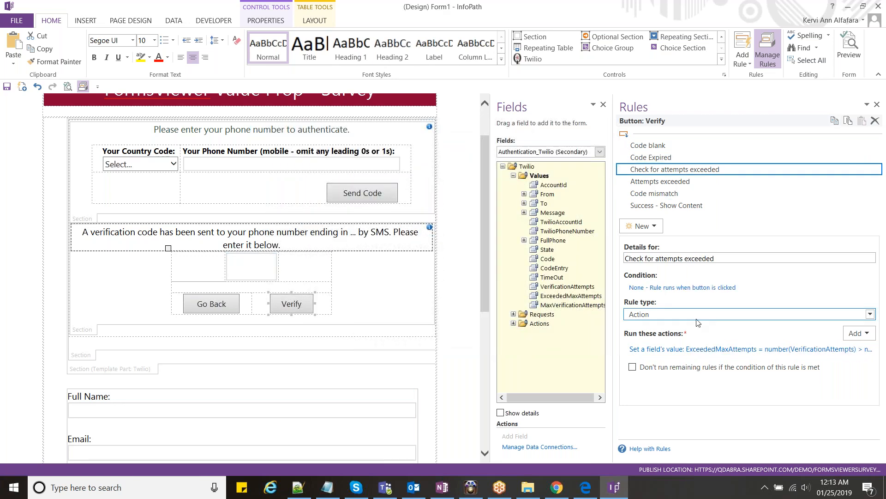
click(563, 222)
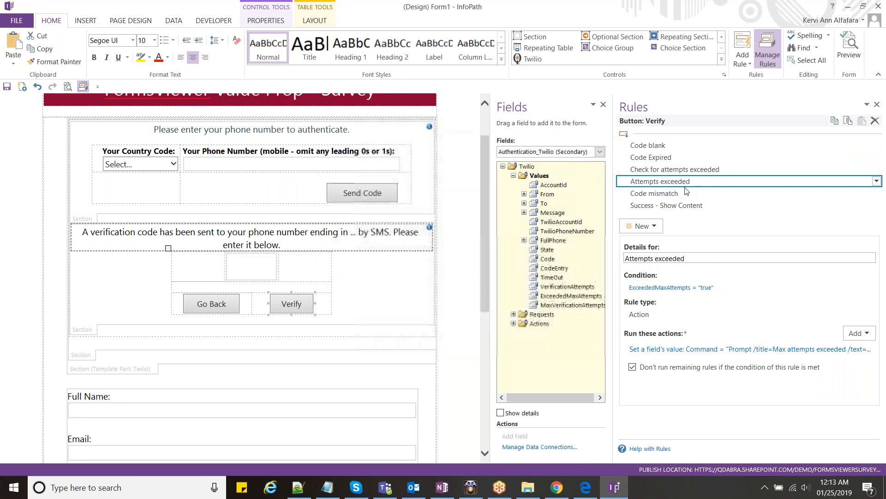
click(678, 197)
click(720, 364)
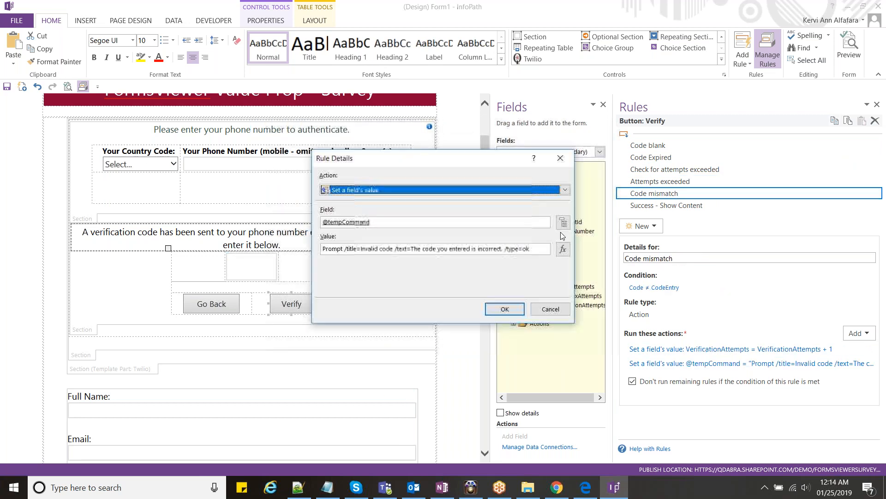
click(563, 223)
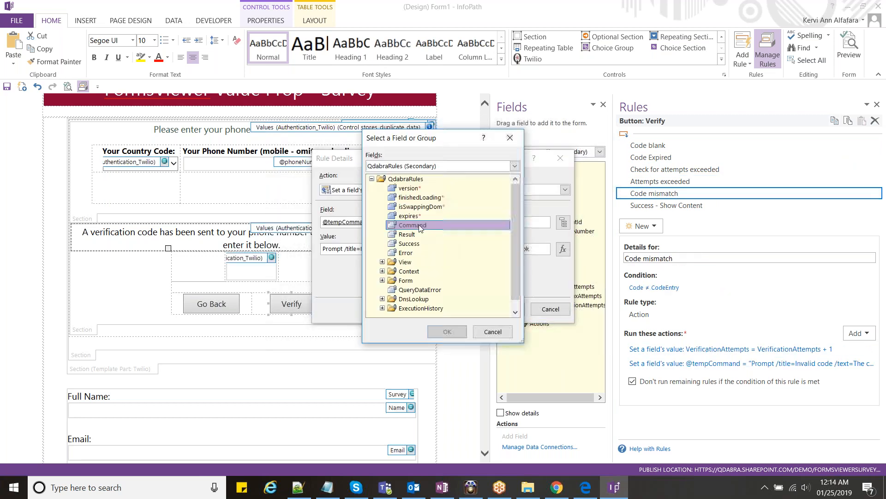
double_click(419, 225)
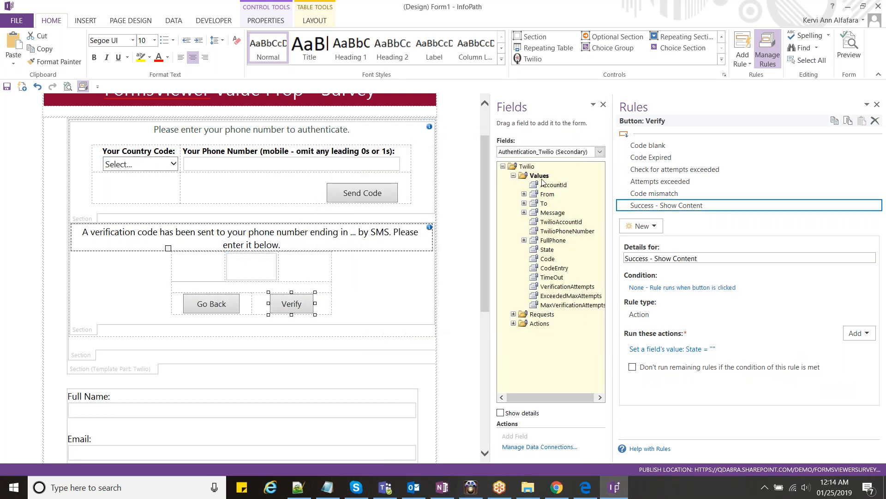
- Check the Authentication_Twilio line in the lab guide PDF
key(alt+Tab)
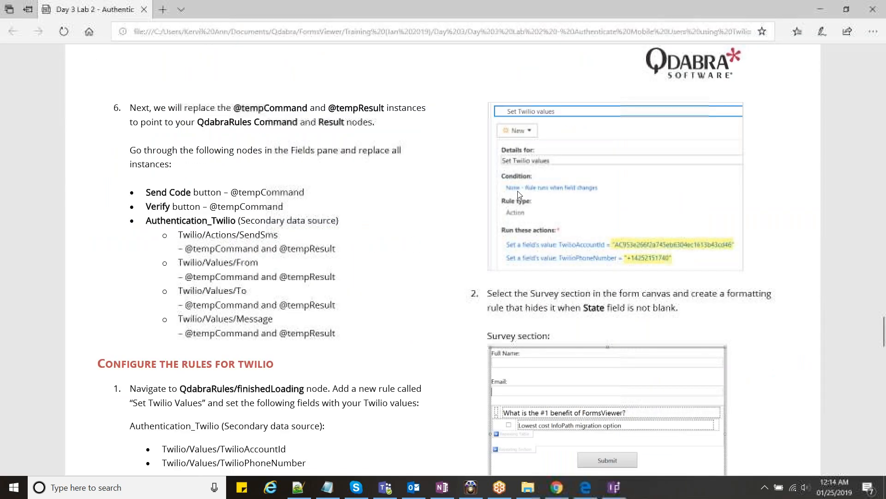
drag(166, 221, 238, 221)
click(257, 222)
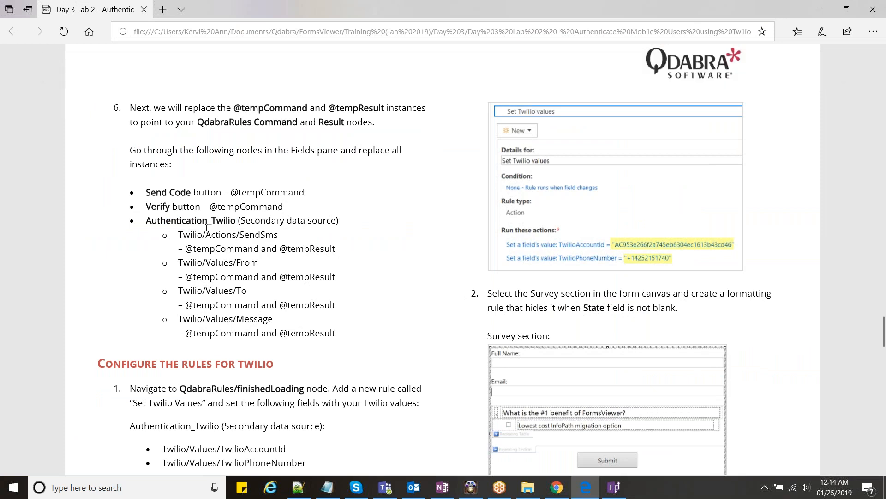
key(alt+Tab)
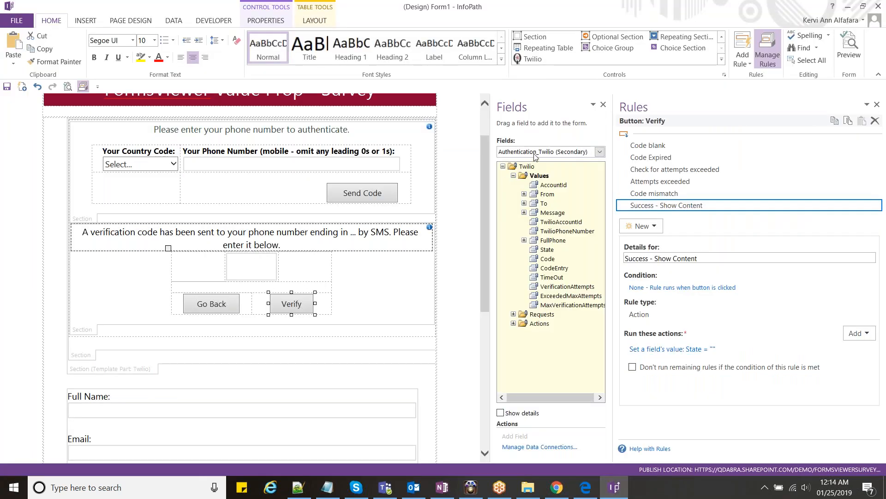
click(554, 186)
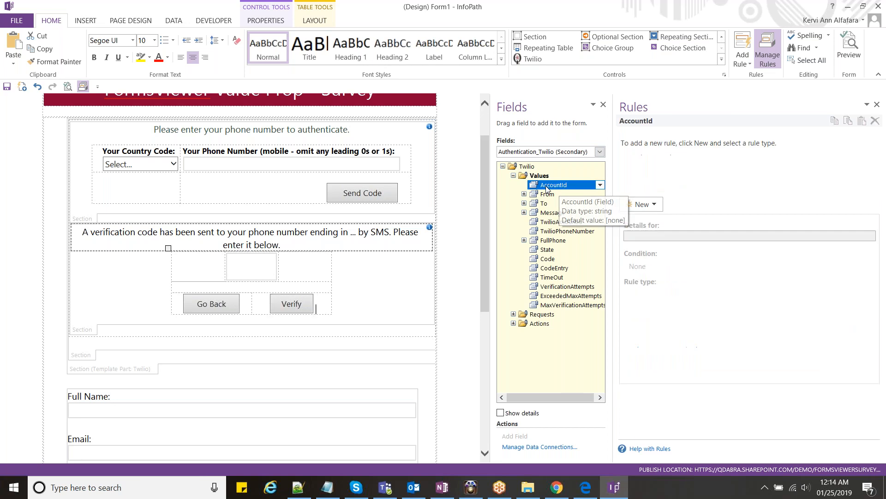
click(544, 196)
drag(613, 232, 530, 232)
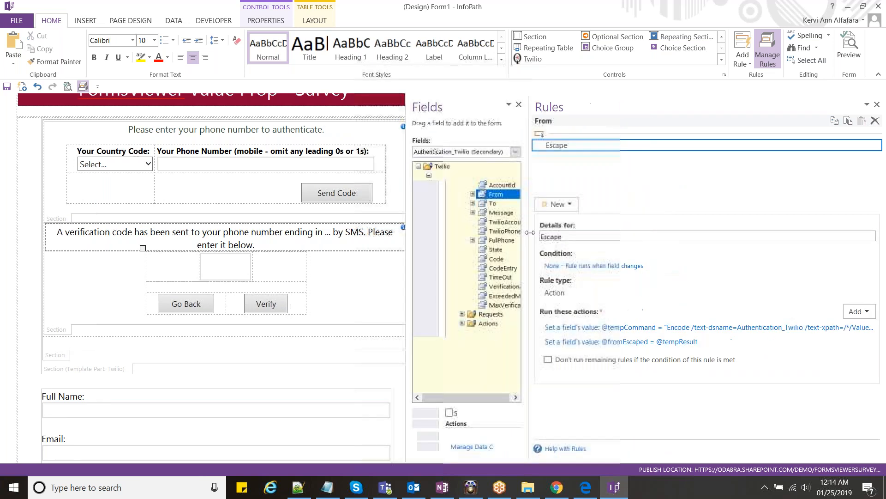
click(600, 327)
click(563, 223)
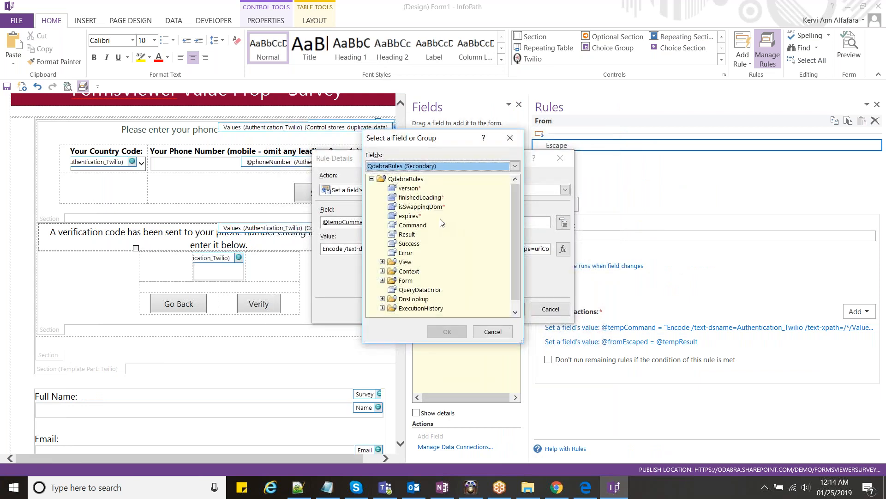
click(418, 207)
click(414, 226)
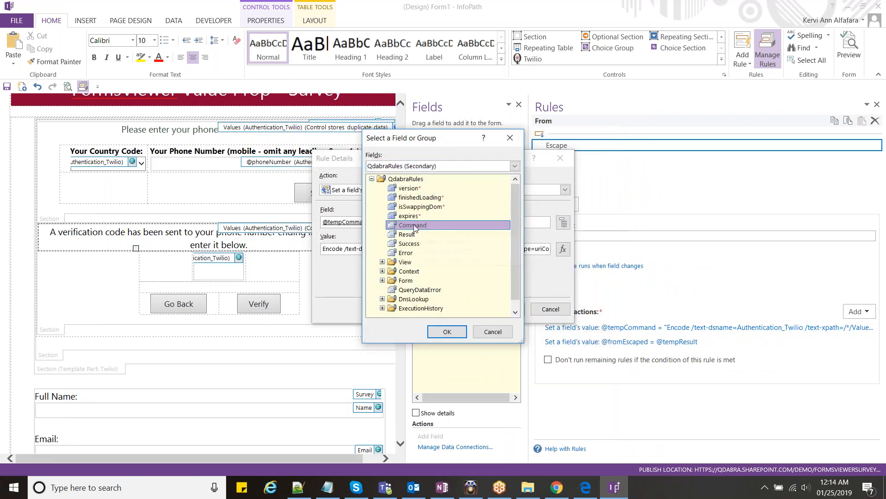
click(447, 332)
click(504, 308)
click(629, 342)
click(562, 250)
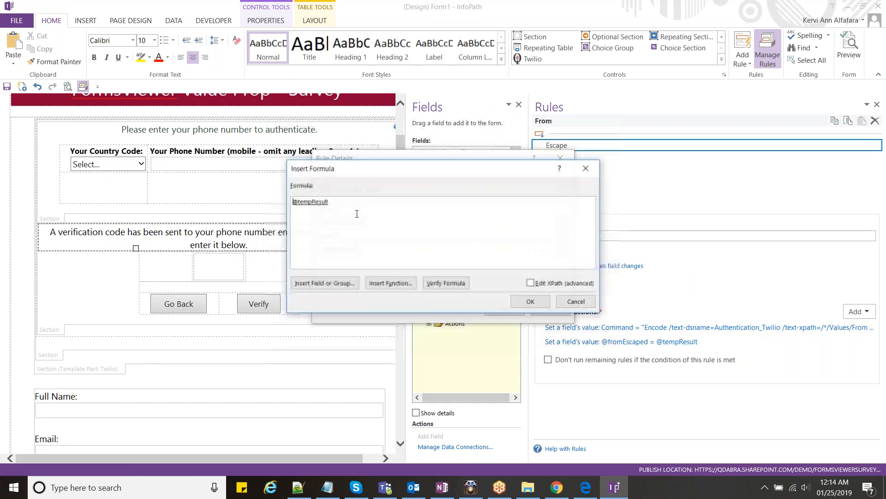
double_click(323, 202)
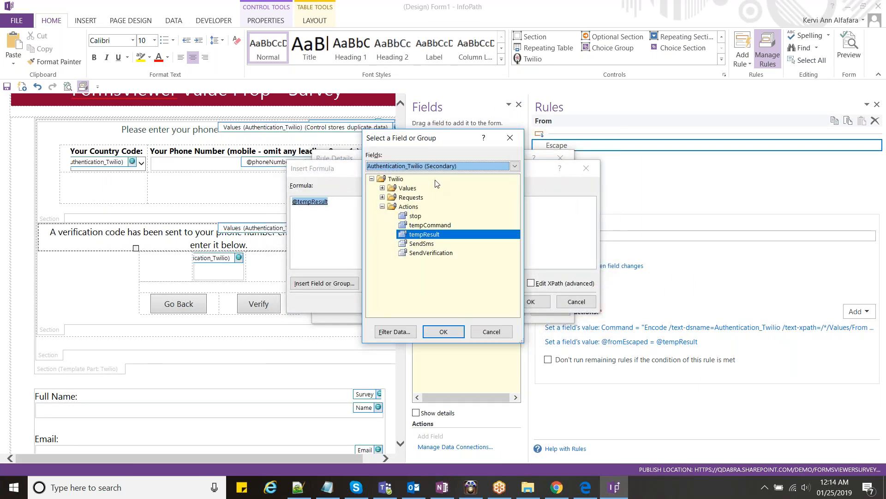
click(437, 165)
click(433, 228)
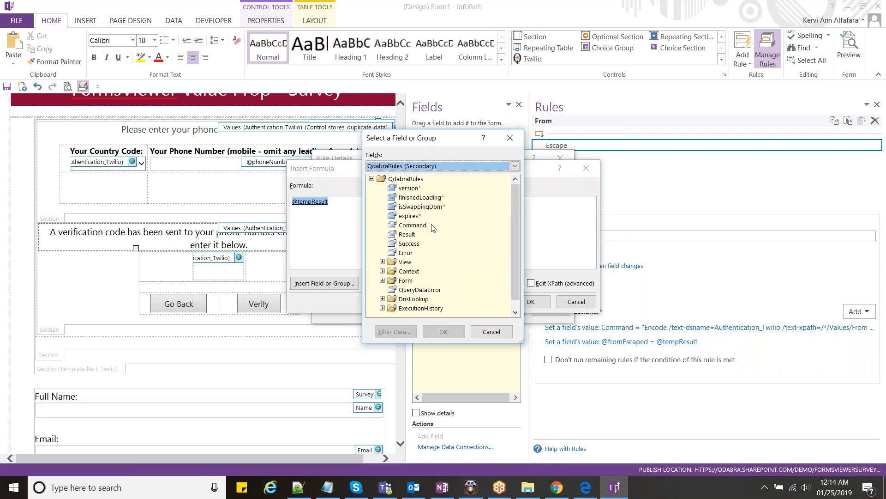
double_click(409, 234)
click(522, 302)
click(510, 309)
- Update the To field's Escape rule to use Command and Result
click(462, 203)
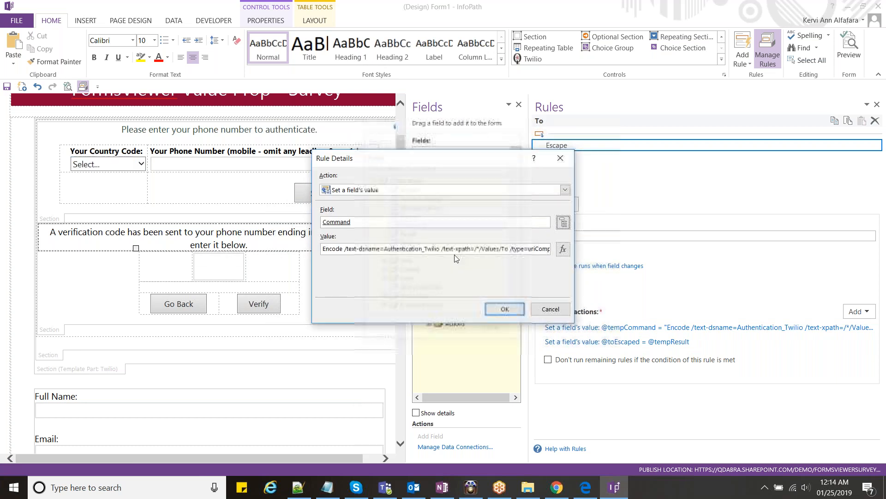
click(505, 309)
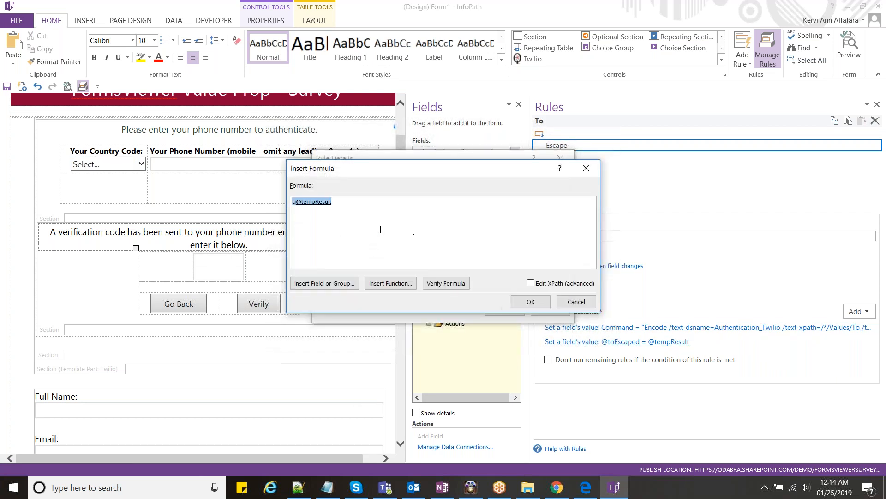
click(355, 285)
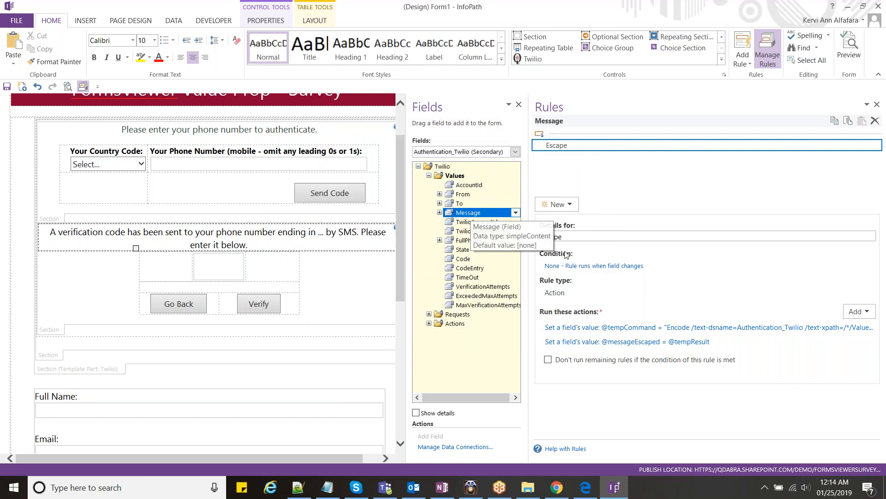
click(628, 327)
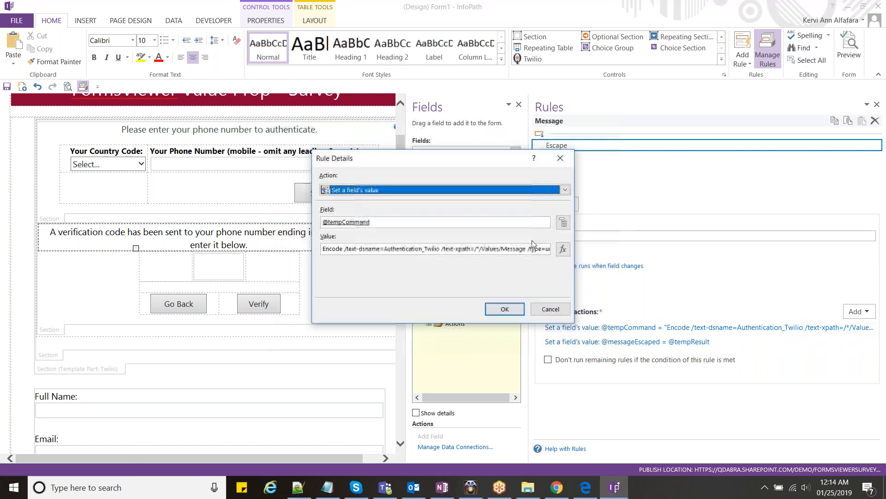
click(564, 222)
click(416, 223)
click(451, 331)
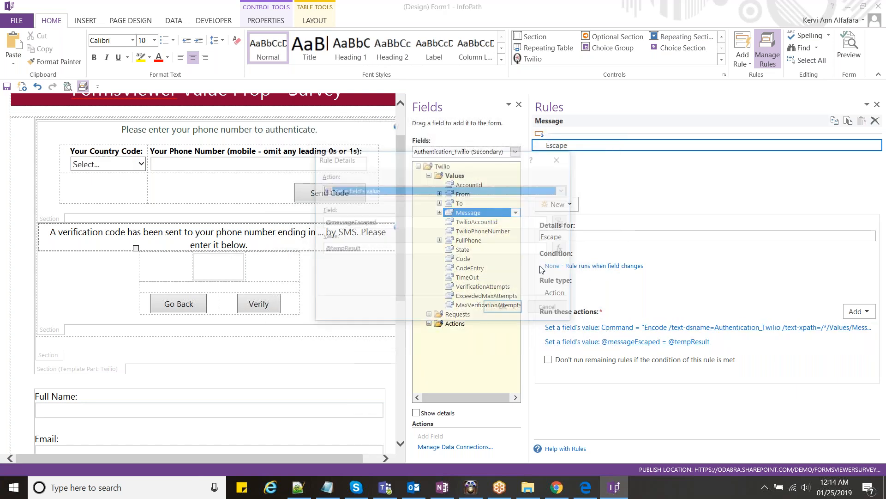
click(561, 255)
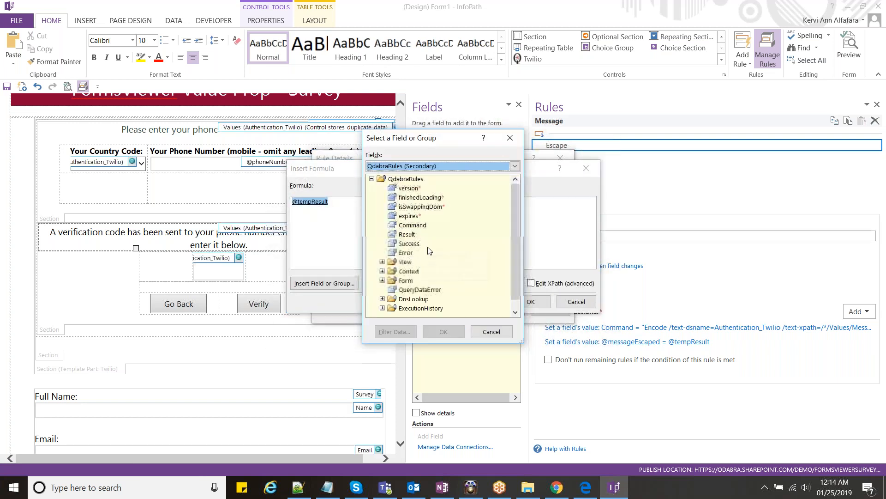
click(514, 306)
click(513, 309)
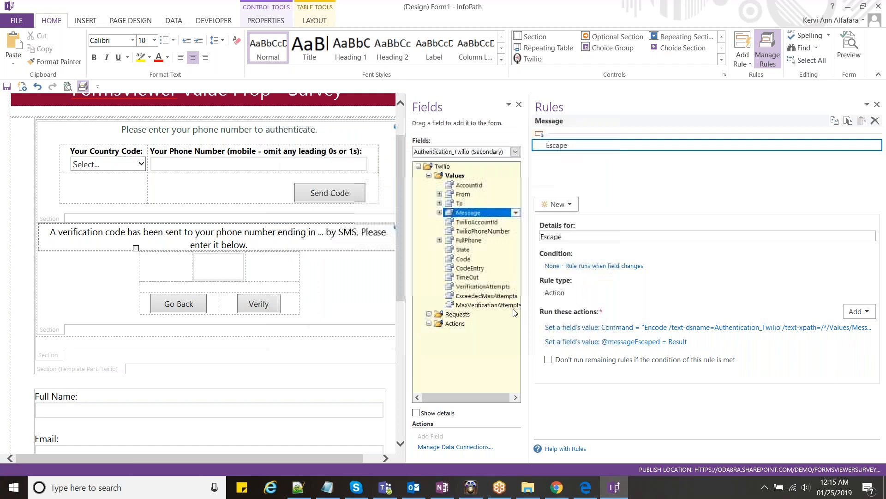
- Go through the SendSms rules, repointing Send message and Decode response to Command and Result
click(429, 324)
click(497, 361)
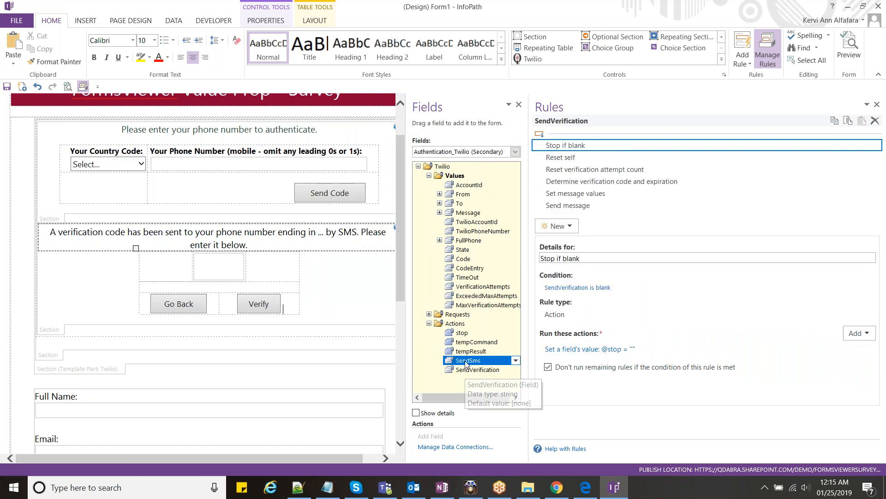
click(591, 157)
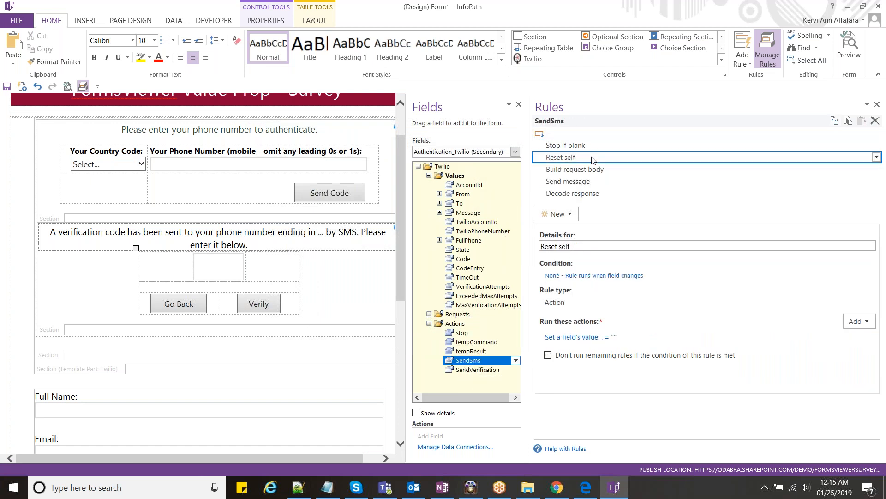
click(593, 170)
click(590, 181)
click(590, 170)
click(590, 181)
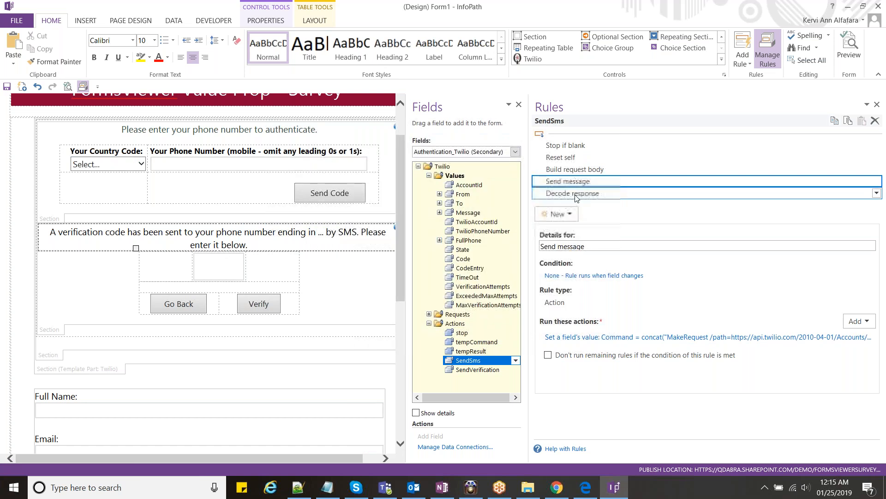
click(576, 196)
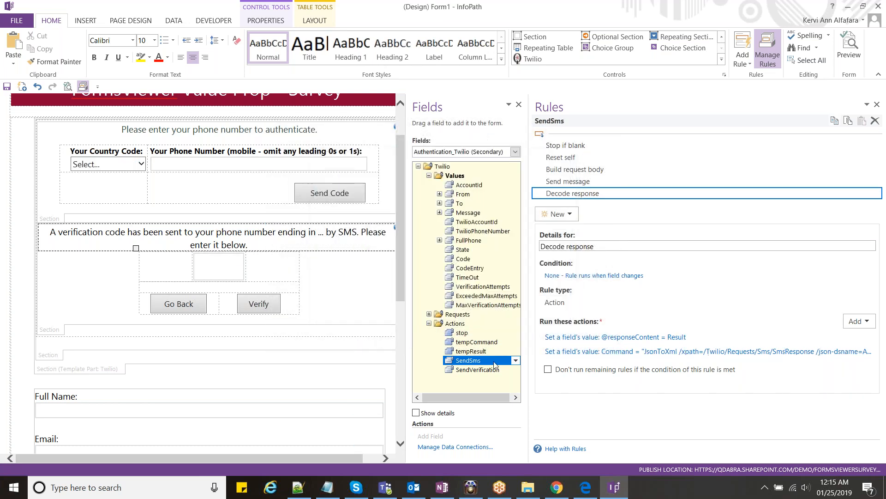
- Review the SendVerification rules and the Values group's Hide rule, then return to the lab guide
click(582, 157)
click(582, 169)
click(584, 181)
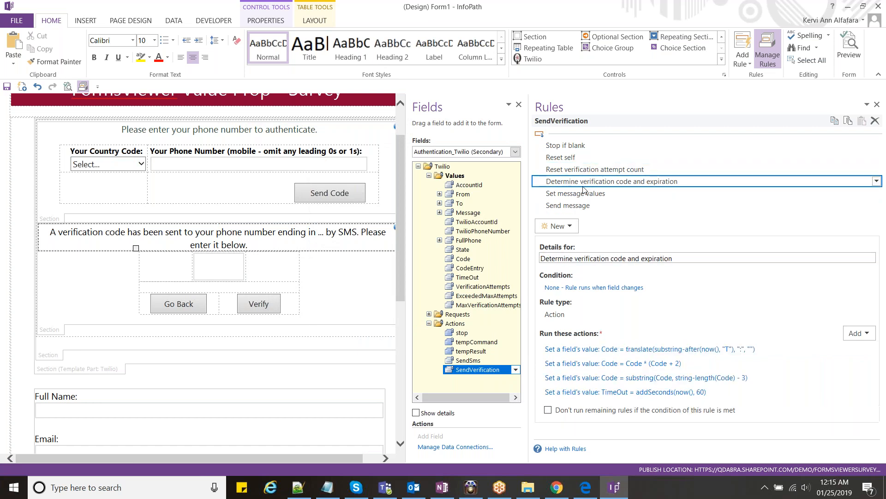
click(584, 195)
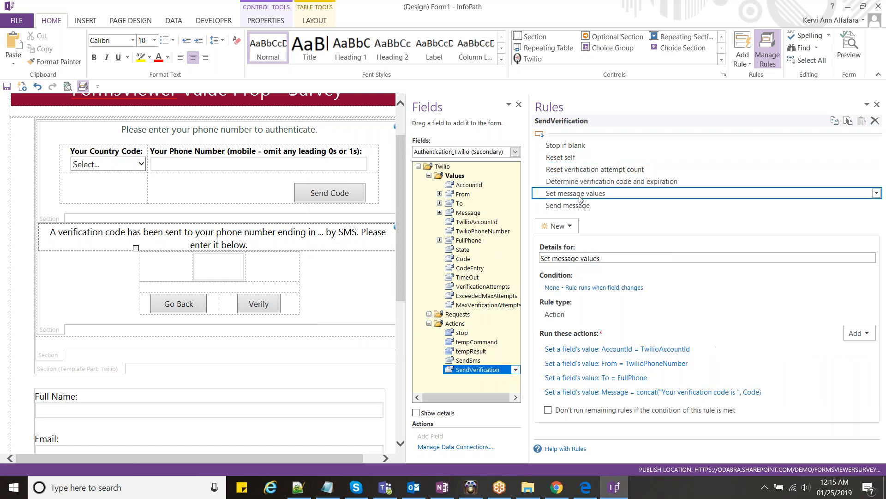
click(580, 209)
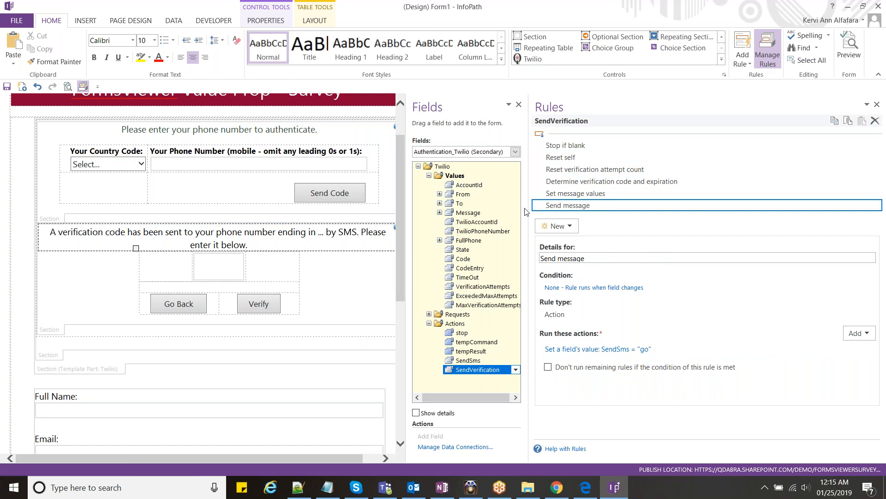
click(379, 274)
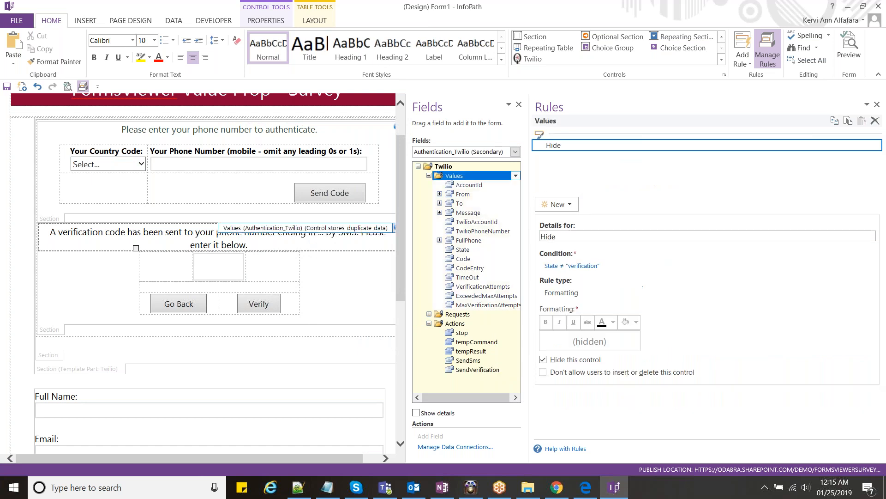
key(alt+Tab)
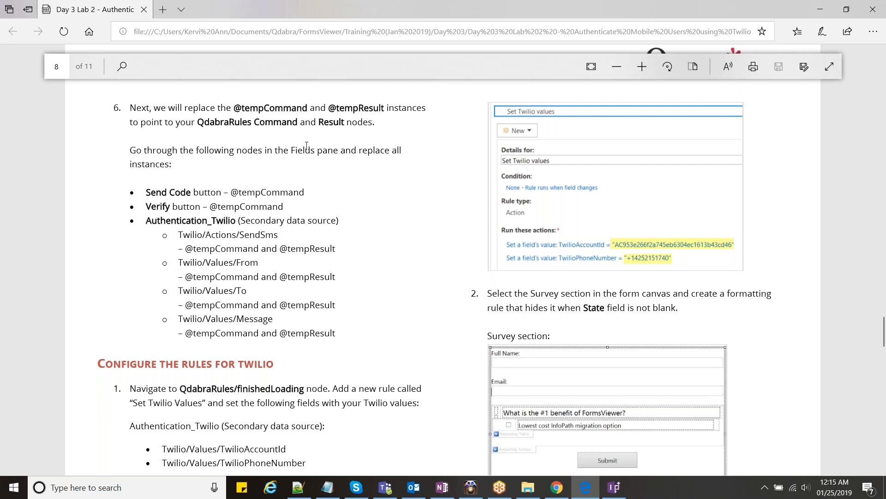
- Save the template as 'FormsViewer Survey (Twilio) - TEST', replacing START with TEST in the name
key(alt+Tab)
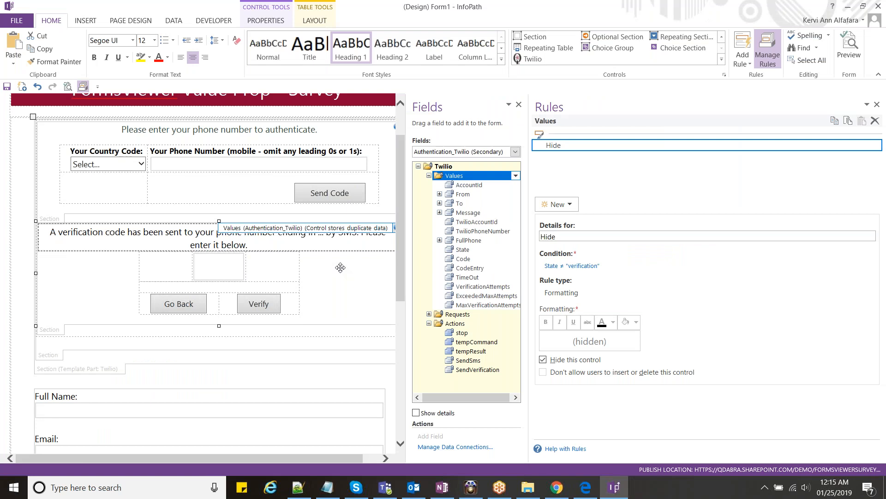
key(ctrl+s)
click(370, 176)
double_click(339, 381)
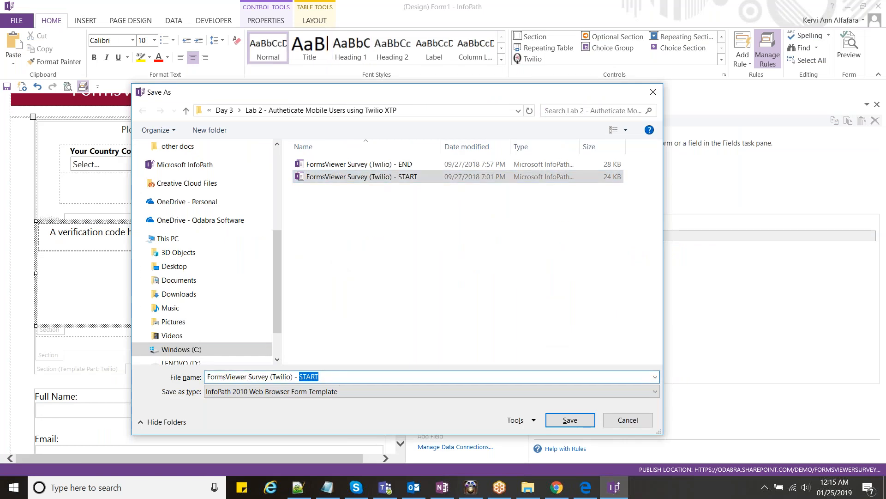
text(TEST)
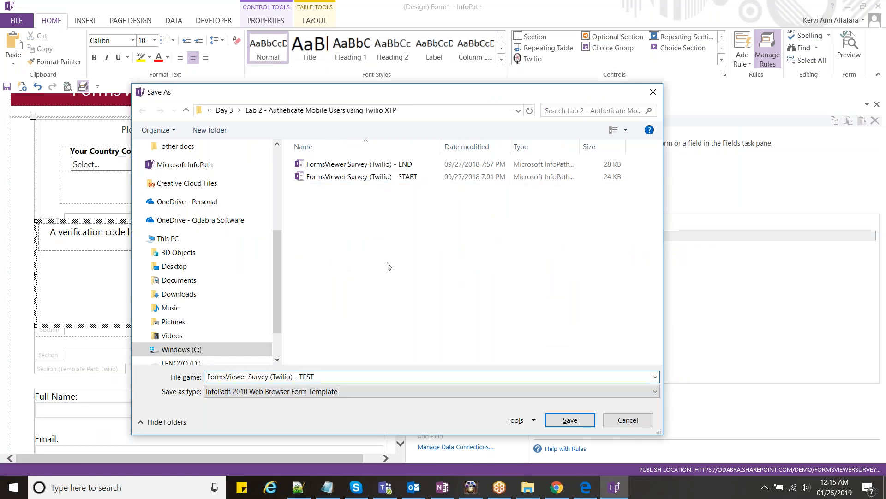
click(551, 422)
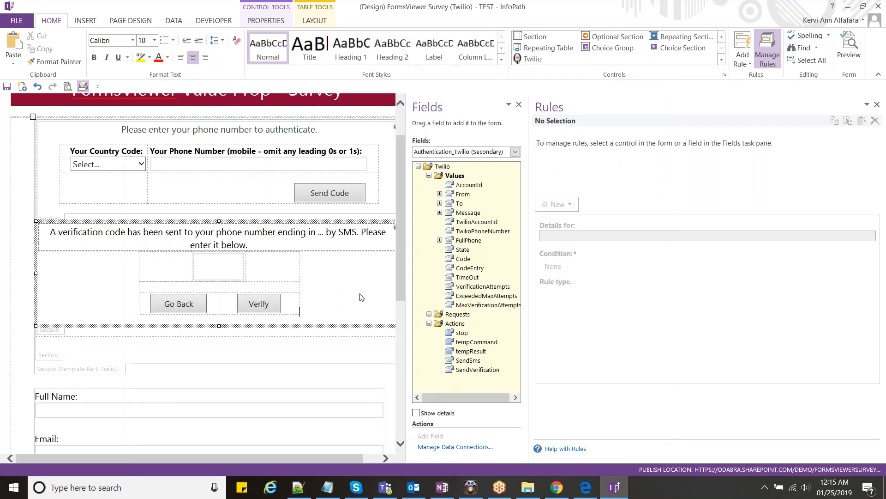
key(alt+Tab)
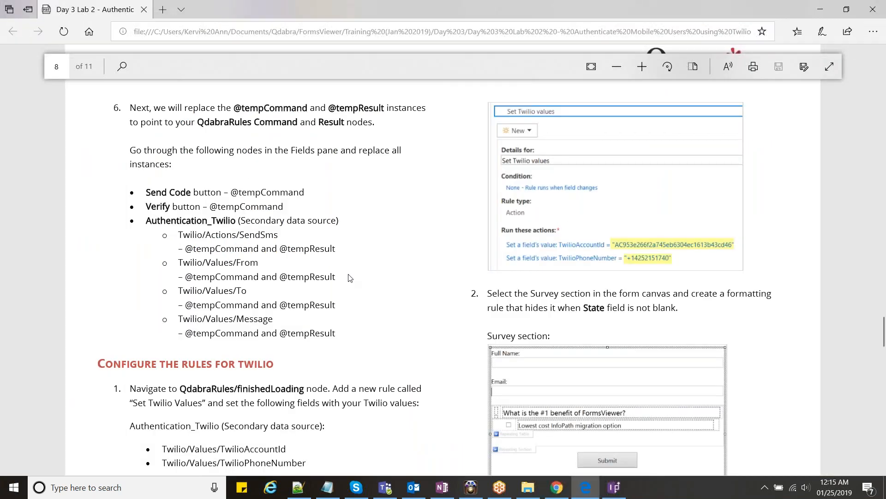
- Find the Twilio rules step in the lab guide and copy the name 'Set Twilio Values'
scroll(350, 277, down, 2)
scroll(350, 277, up, 1)
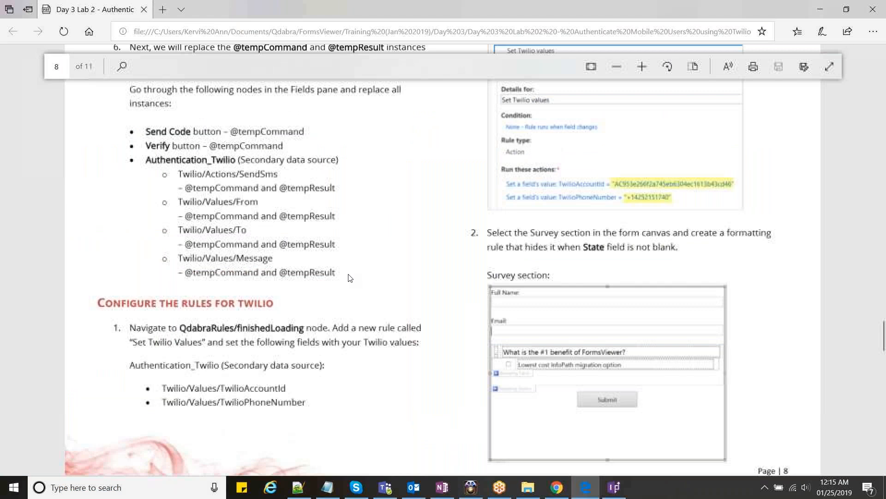
scroll(323, 274, down, 2)
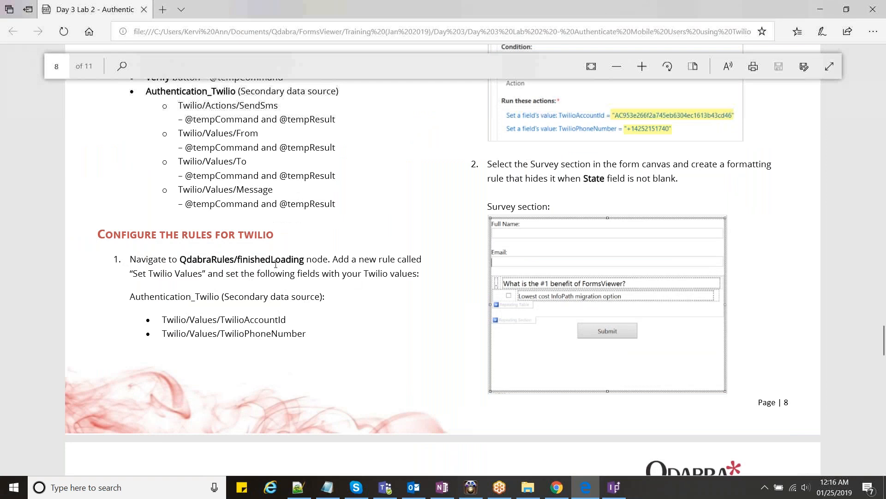
key(alt+Tab)
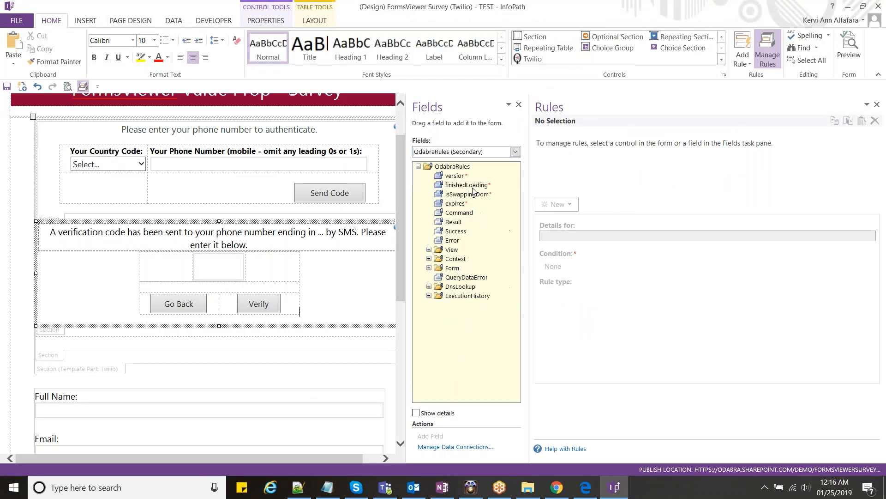
key(alt+Tab)
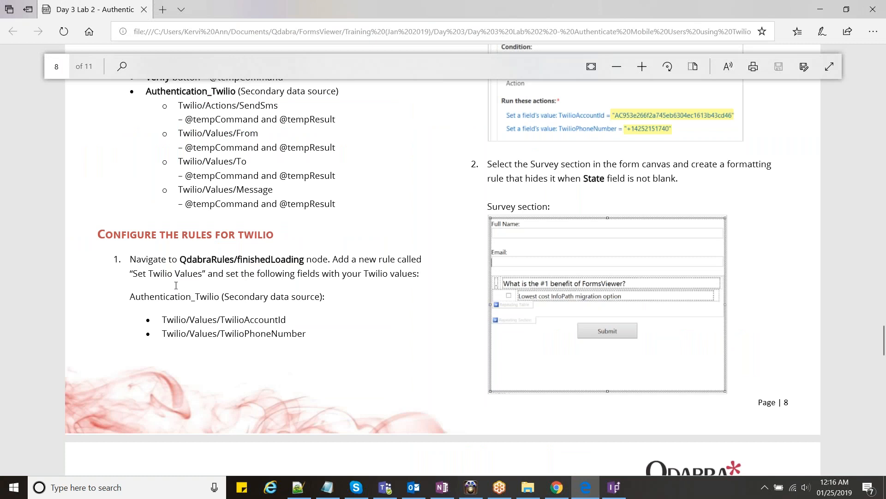
drag(133, 273, 204, 274)
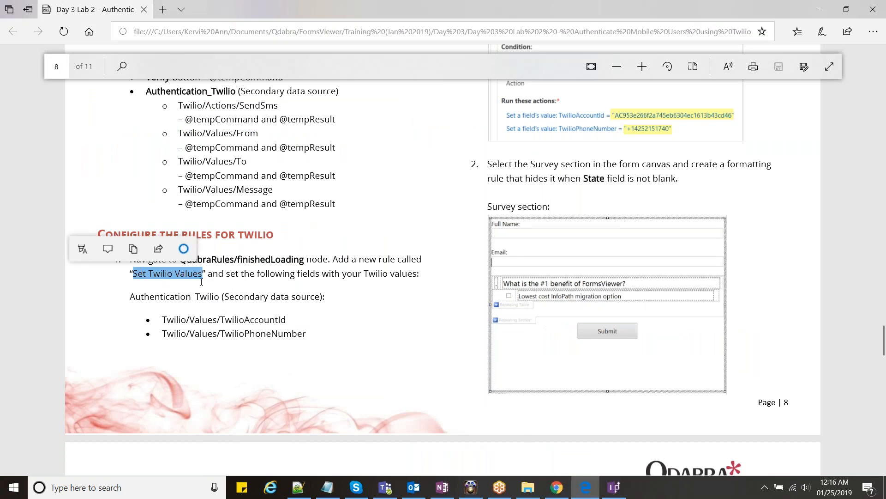
key(ctrl+c)
- Add a new action rule named Set Twilio Values to the finishedLoading field
key(alt+Tab)
click(558, 204)
click(572, 244)
click(575, 236)
key(ctrl+a)
key(ctrl+v)
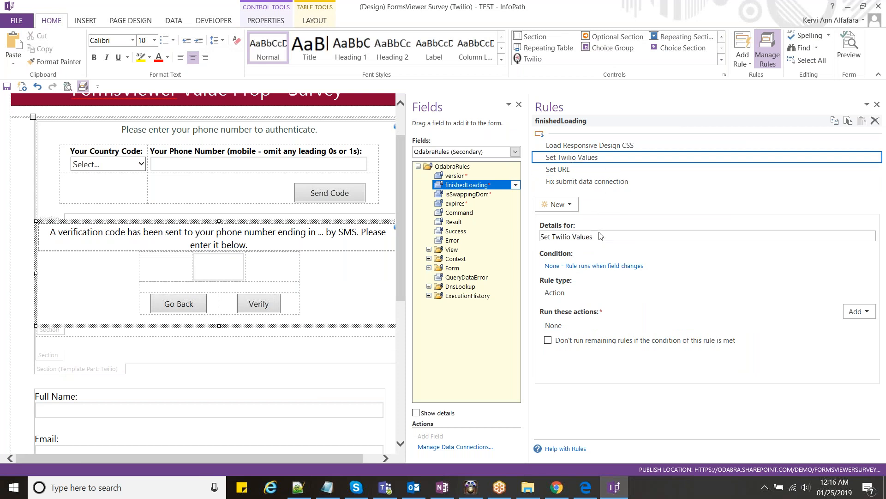
- Reread the example Set Twilio values rule in the lab guide
key(alt+Tab)
click(344, 317)
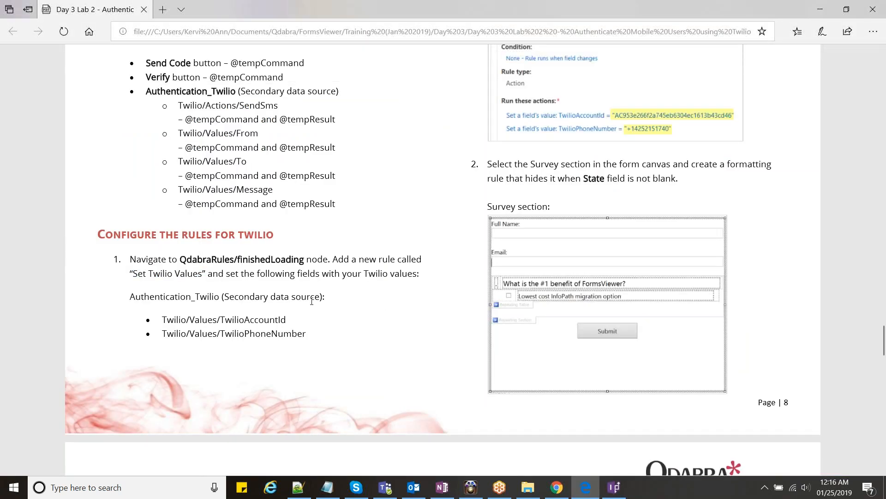
scroll(312, 302, up, 1)
scroll(312, 301, up, 3)
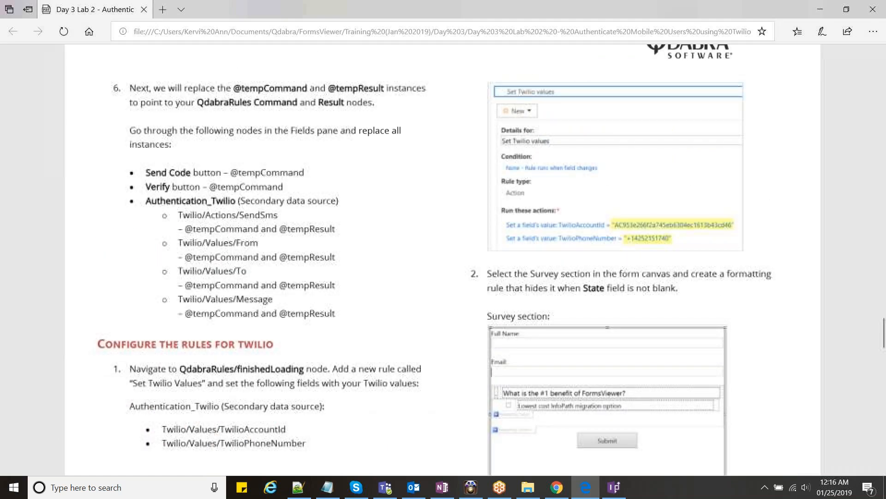
scroll(277, 323, down, 2)
drag(280, 384, 253, 384)
click(555, 273)
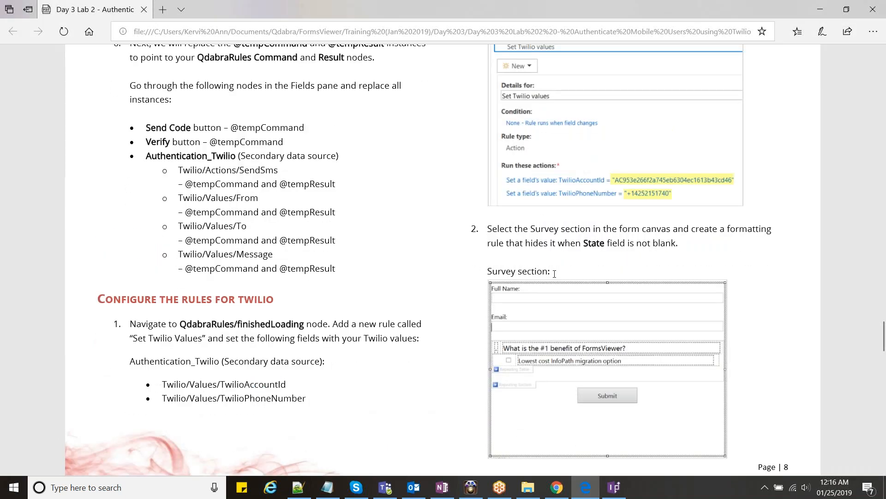
scroll(555, 273, up, 5)
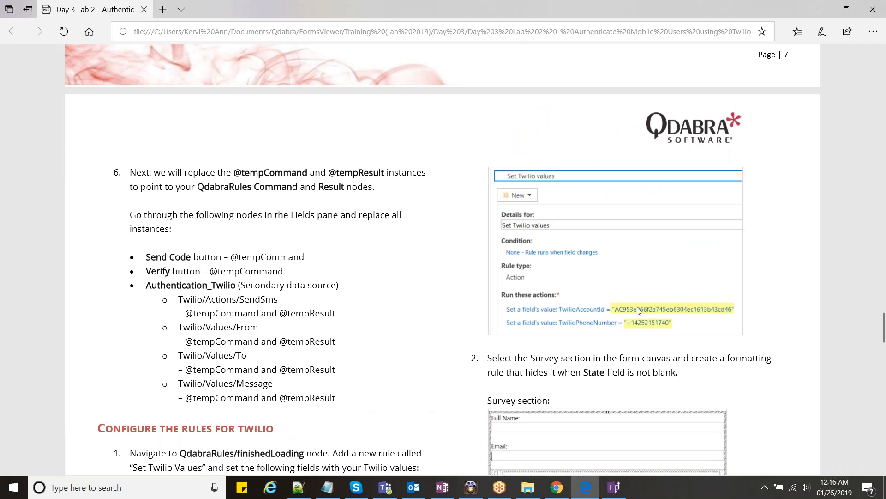
key(alt+Tab)
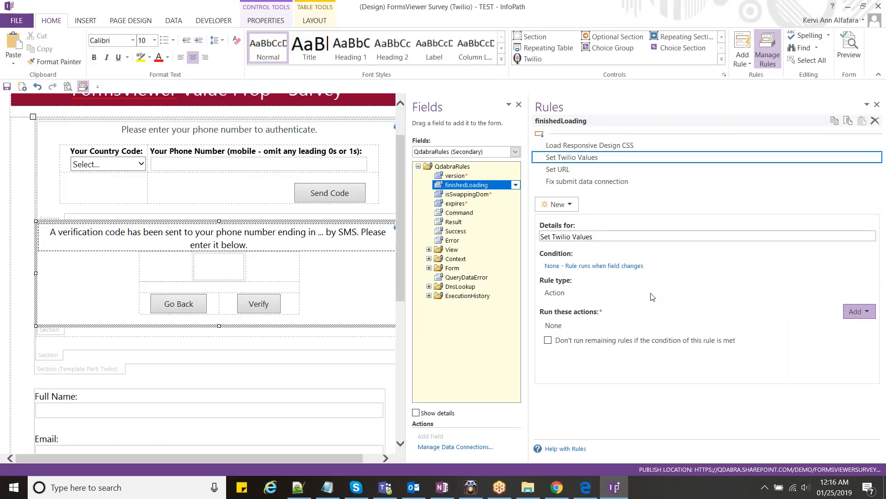
- Add a Set Twilio Values action that sets TwilioAccountId to the account SID from Notepad
click(565, 222)
click(443, 166)
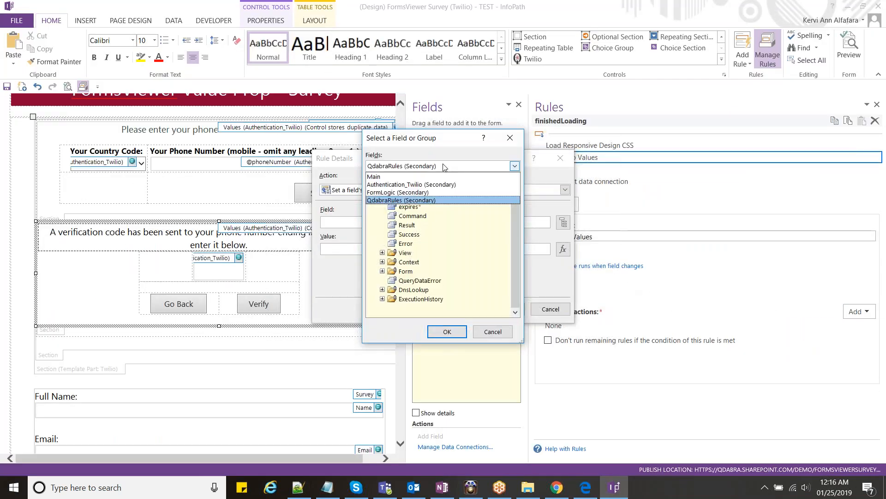
click(415, 184)
click(440, 231)
key(Up)
key(Return)
key(alt+Tab)
click(372, 249)
key(ctrl+v)
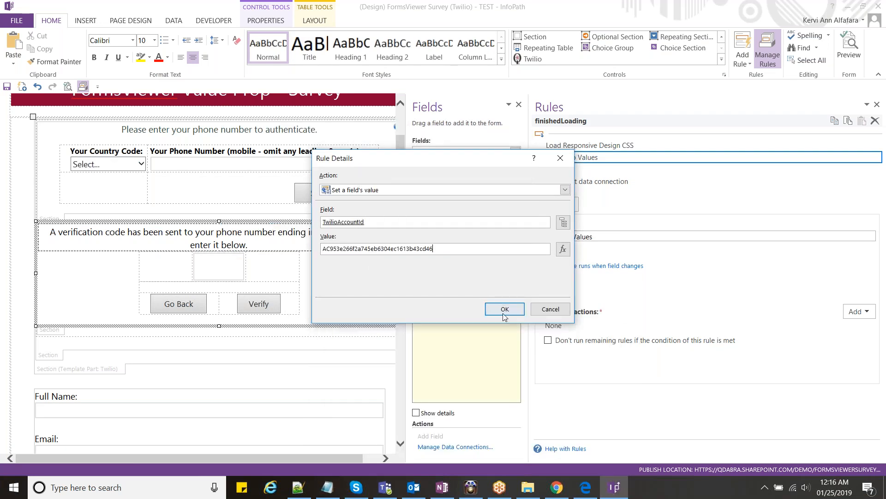
click(504, 313)
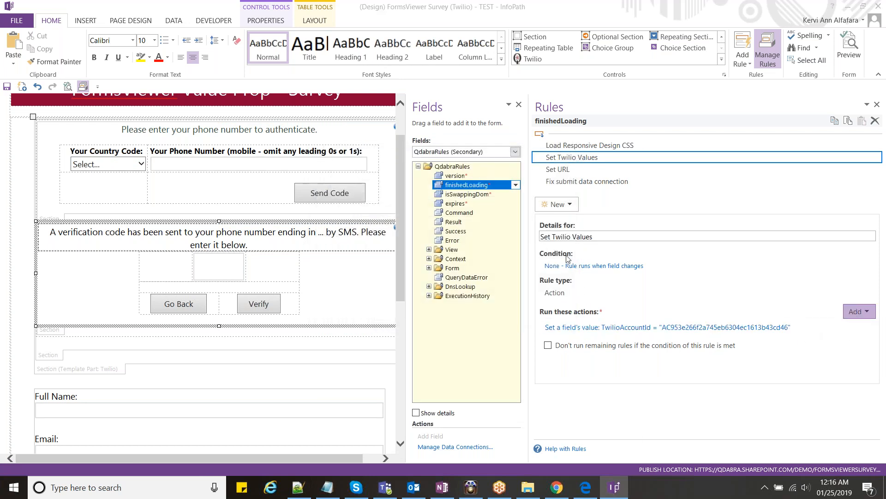
- Add a second action that sets TwilioPhoneNumber to the Twilio phone number
click(563, 223)
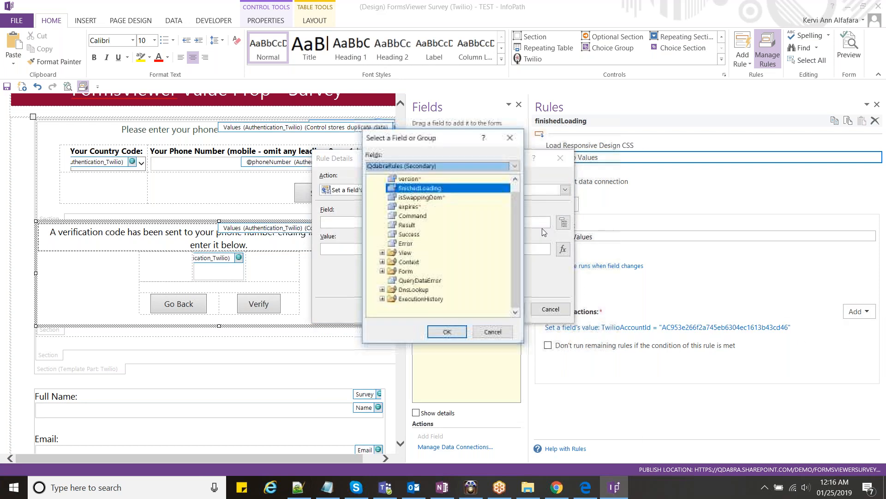
click(437, 166)
click(425, 184)
click(382, 189)
click(439, 263)
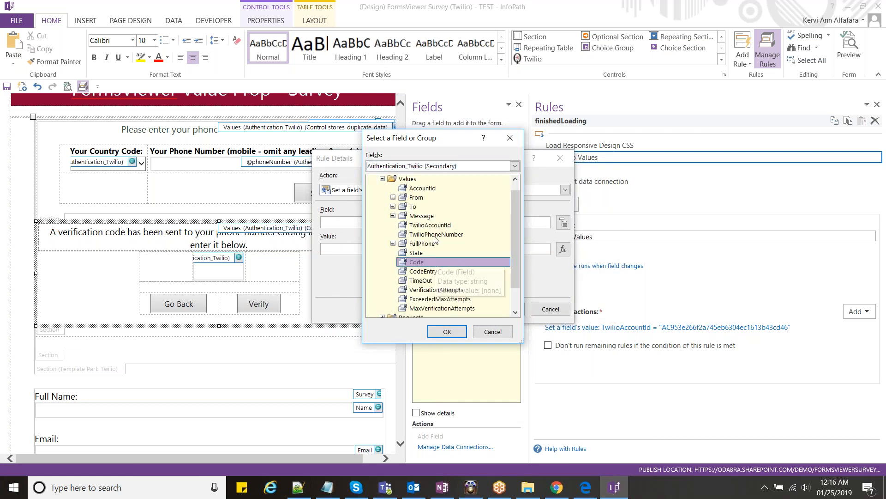
click(438, 235)
double_click(438, 234)
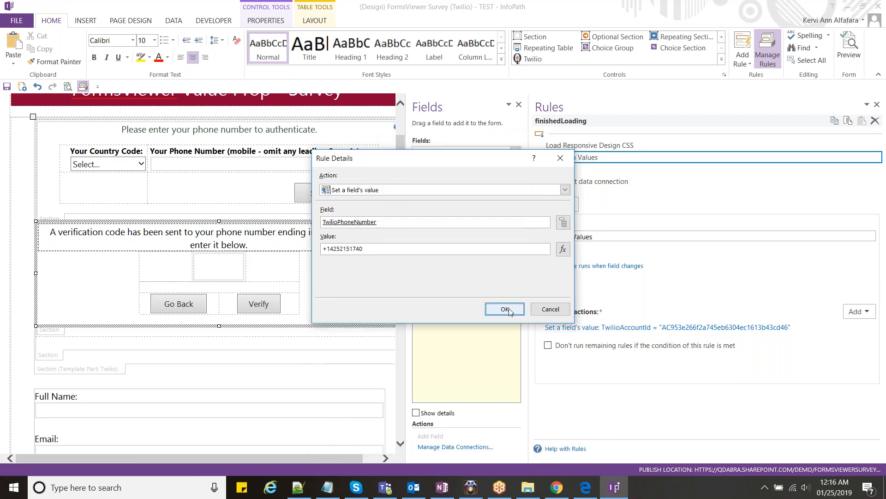
click(506, 308)
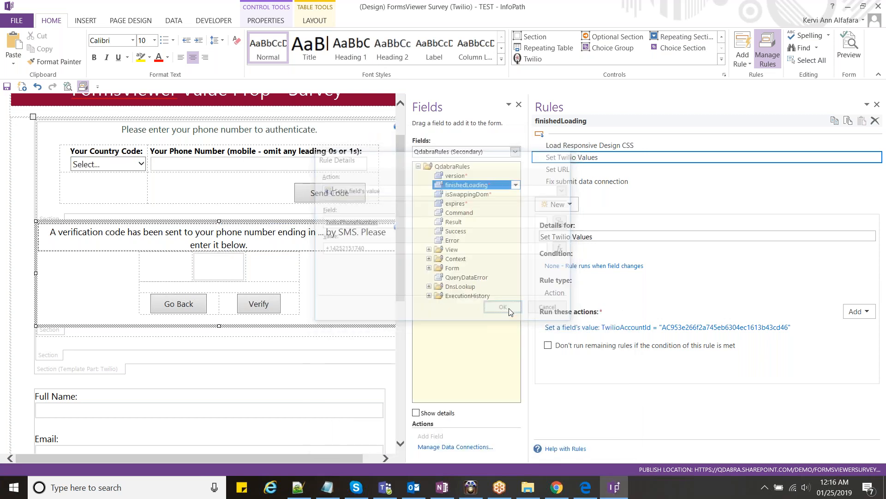
click(327, 487)
click(364, 345)
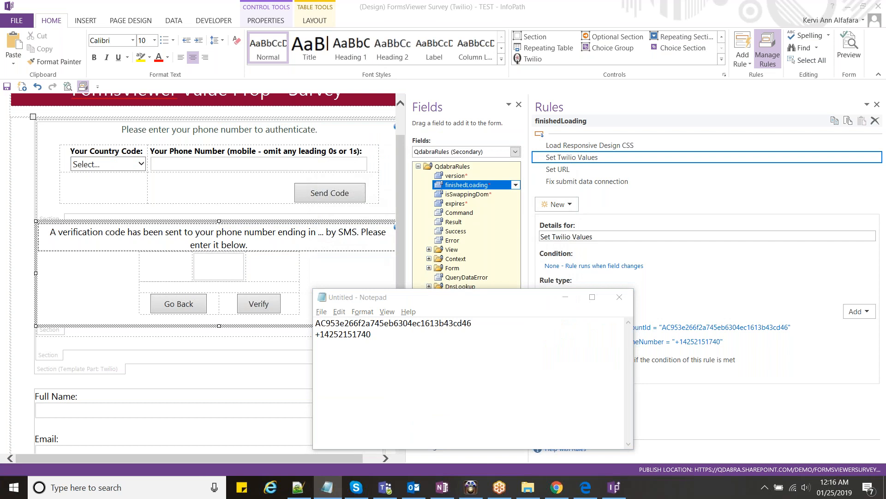
key(alt+Tab)
key(alt+Tab)
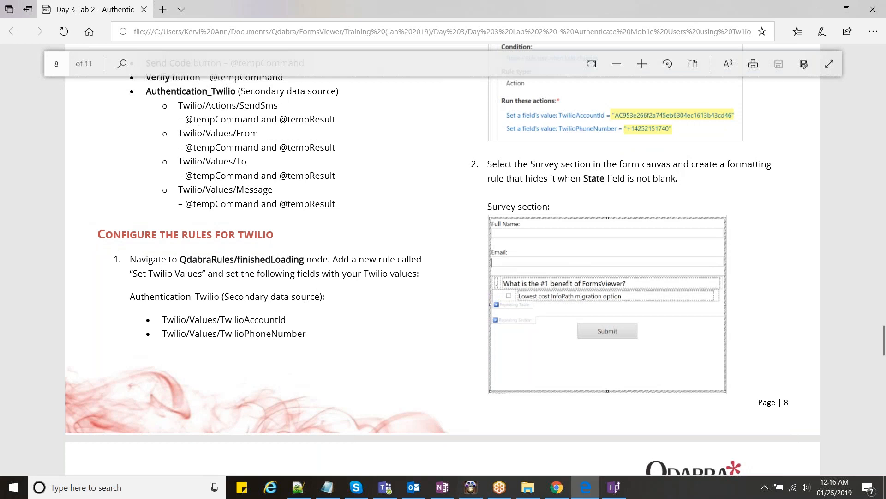
double_click(579, 165)
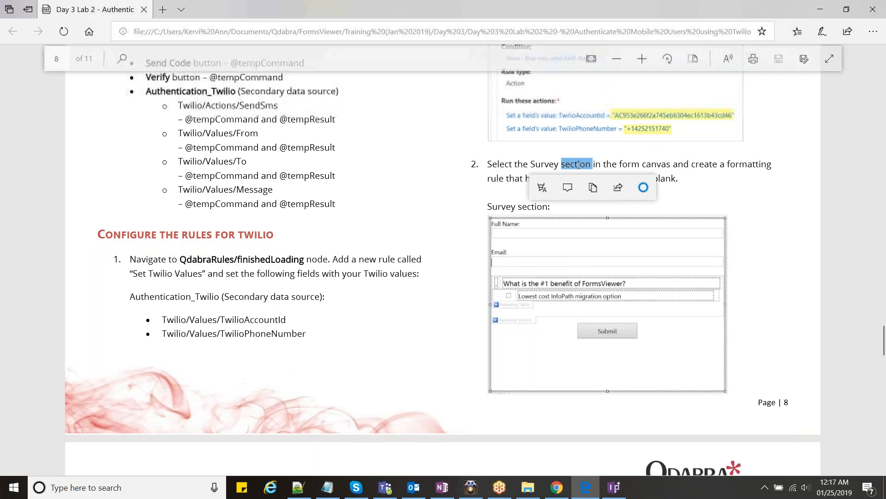
click(508, 175)
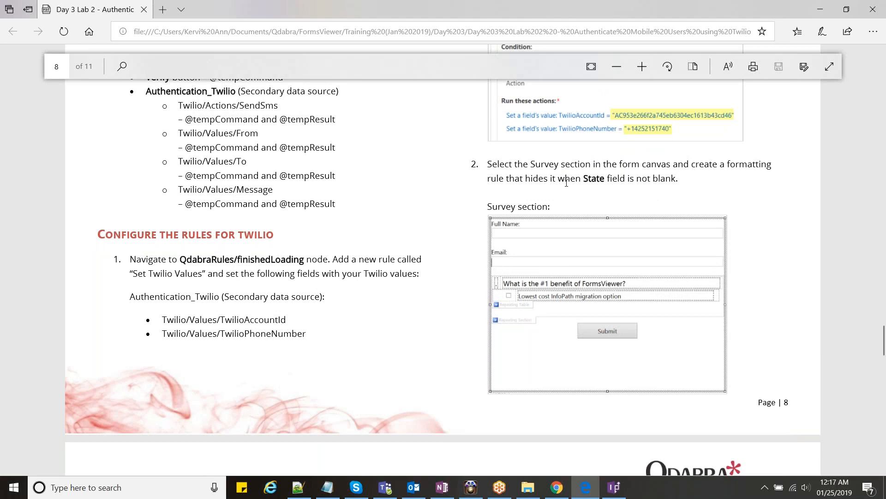
double_click(594, 178)
click(523, 178)
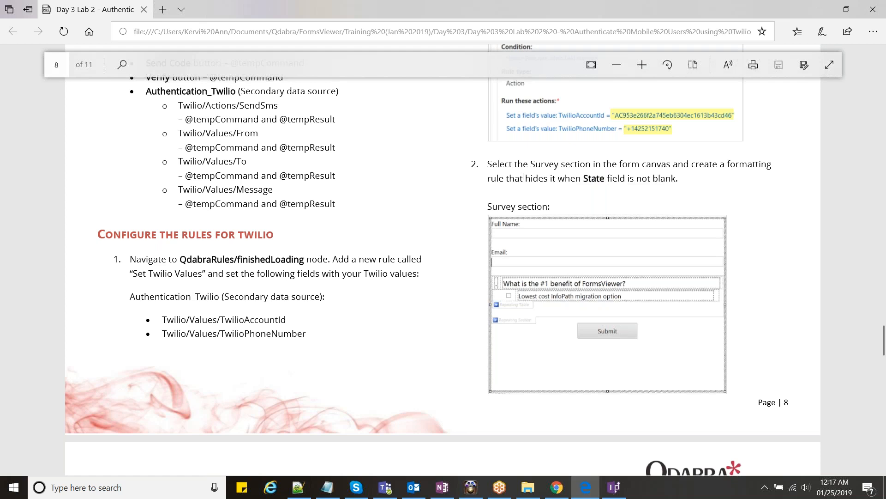
scroll(596, 127, down, 2)
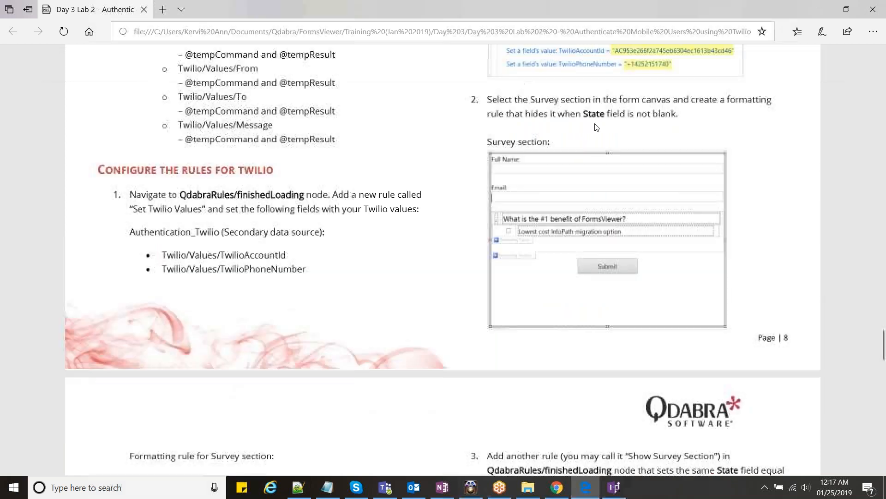
scroll(596, 127, down, 4)
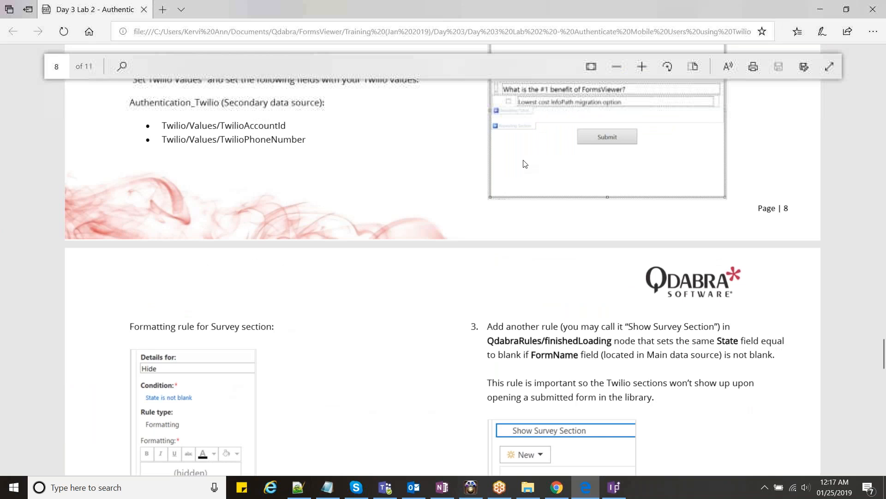
scroll(523, 164, down, 6)
double_click(187, 133)
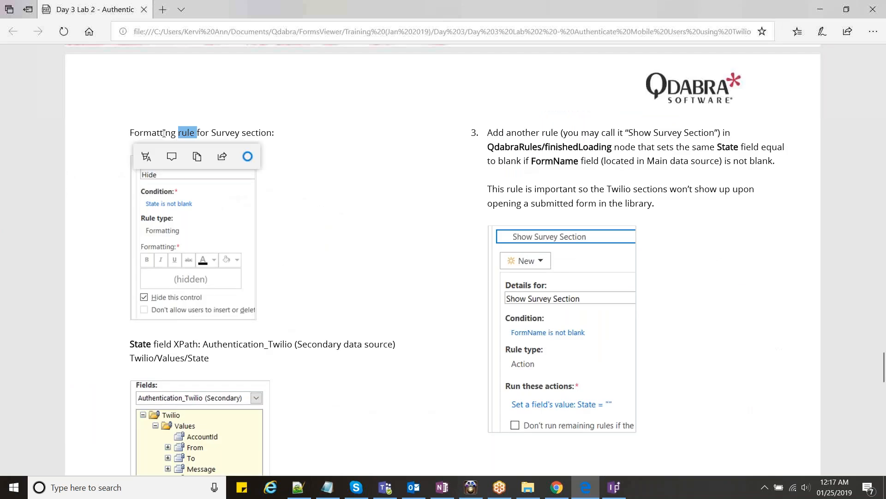
key(alt+Tab)
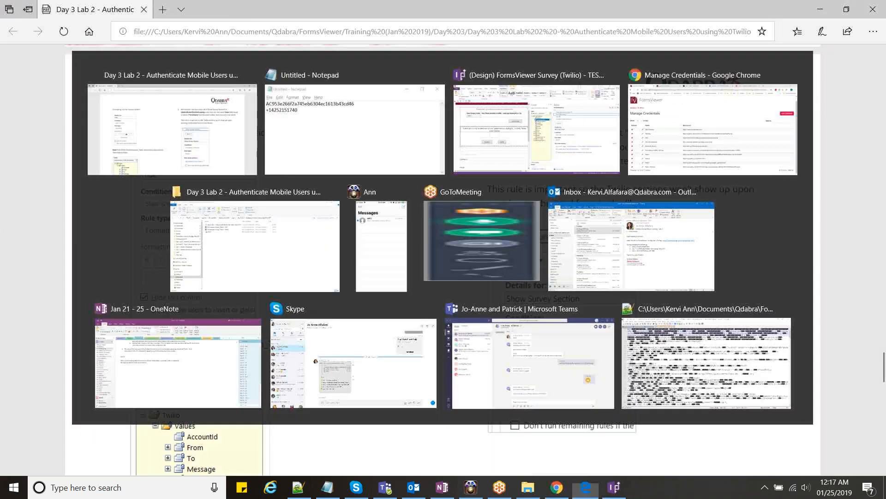
key(alt+Tab)
drag(401, 231, 405, 421)
- Add a formatting rule named Hide to the Survey section
click(46, 359)
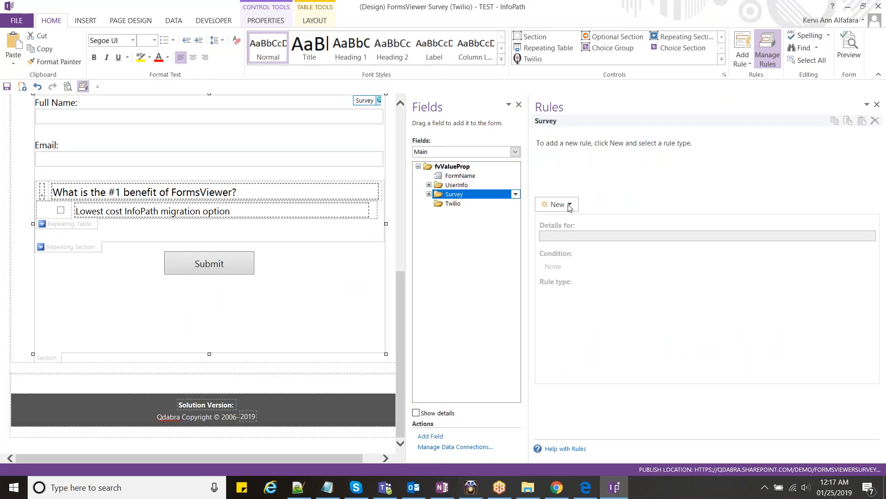
click(570, 205)
click(563, 244)
text(Hide)
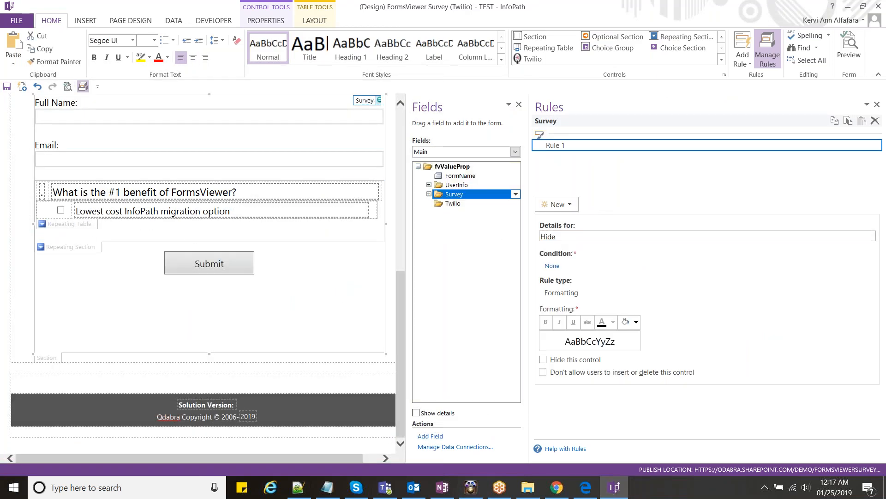
- Set the Hide rule's condition to Authentication_Twilio State is not blank
click(552, 266)
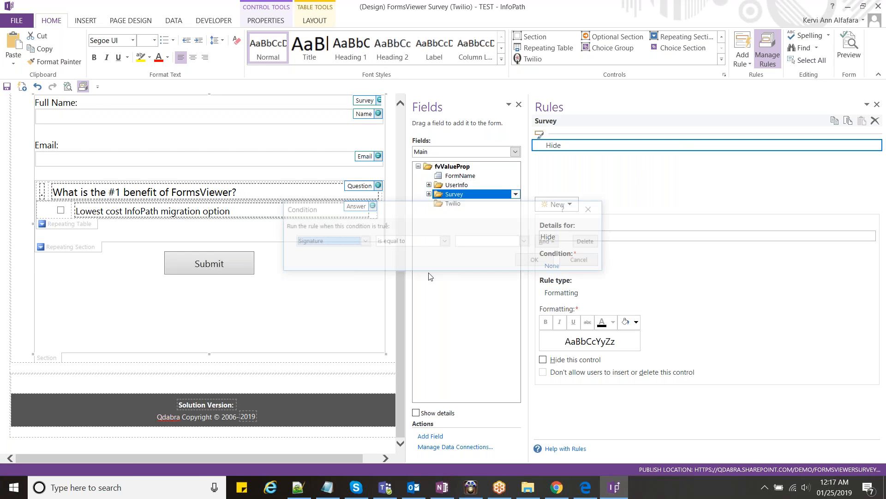
click(364, 241)
click(355, 254)
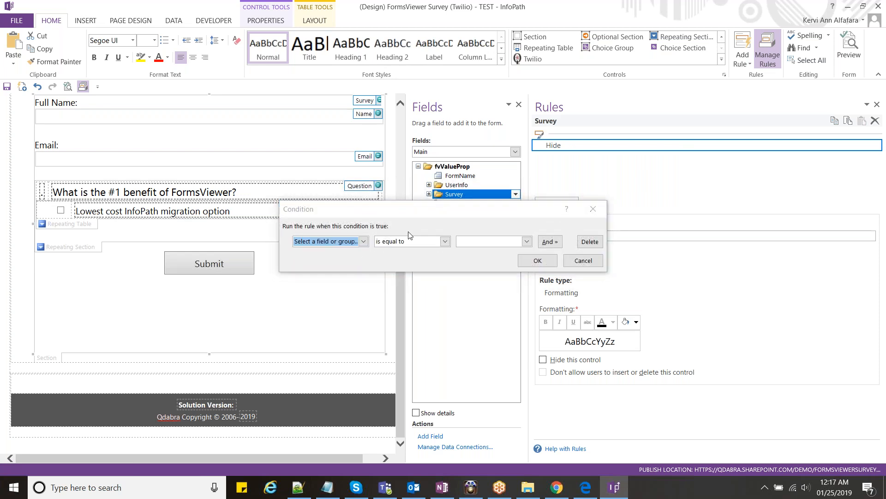
click(425, 167)
click(424, 184)
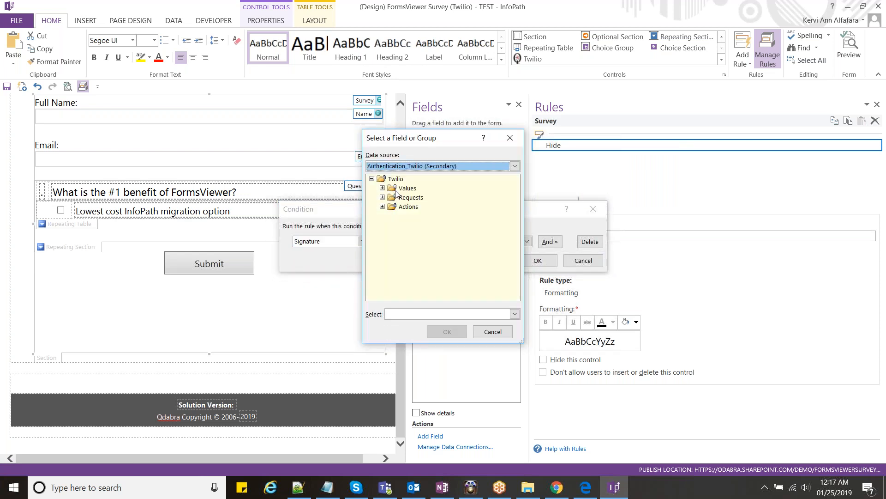
click(382, 188)
scroll(435, 221, down, 1)
double_click(415, 226)
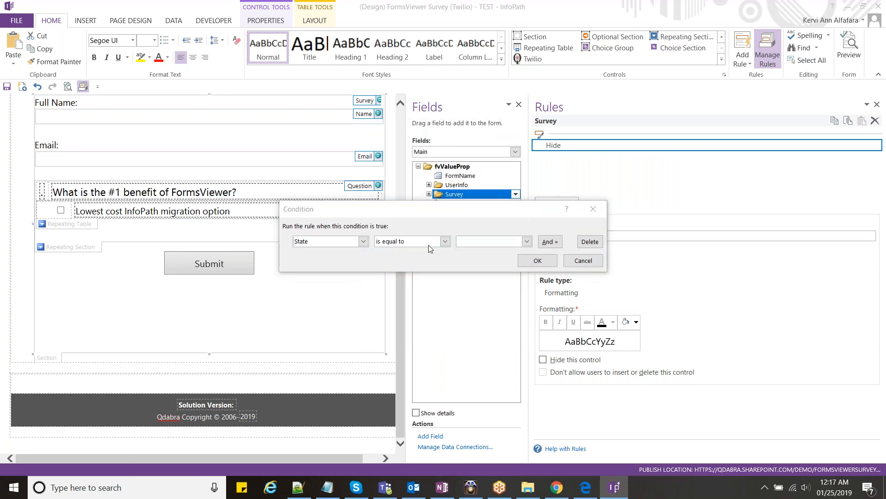
click(430, 242)
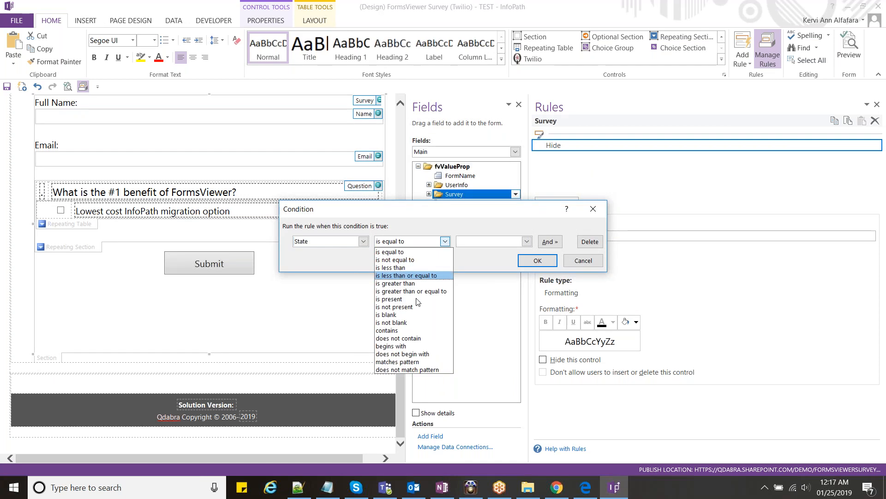
click(416, 322)
click(537, 261)
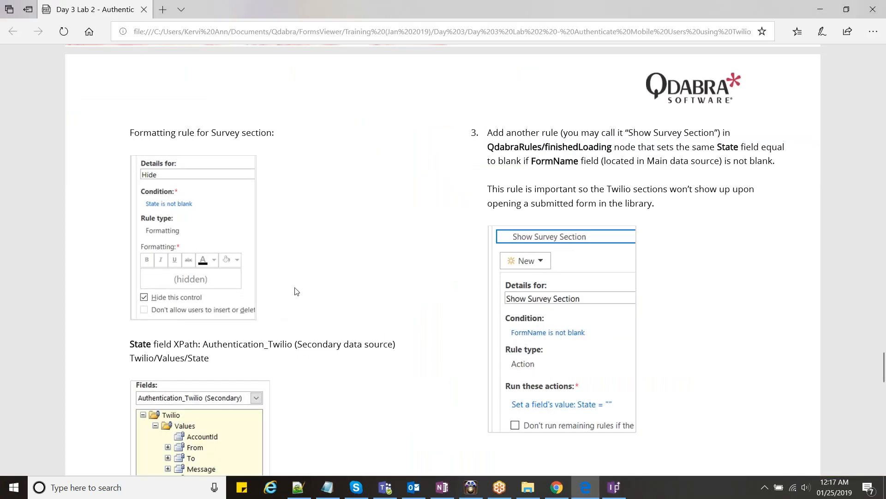
- Select the next rule name in the lab guide and switch the field list to QdabraRules
scroll(296, 291, down, 3)
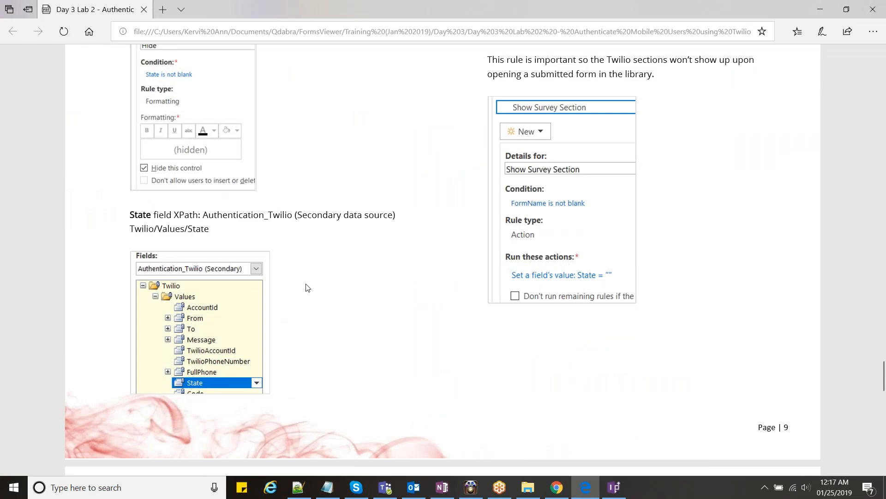
scroll(308, 288, up, 3)
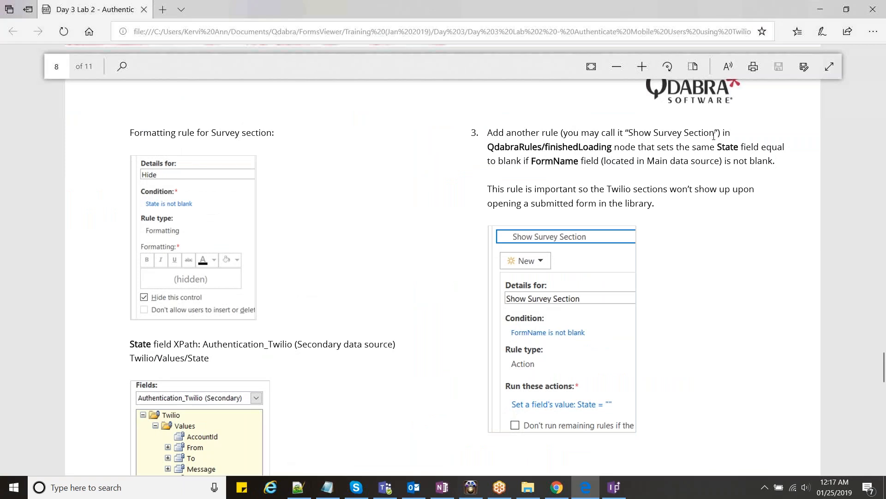
drag(711, 134, 629, 134)
key(ctrl+c)
key(alt+Tab)
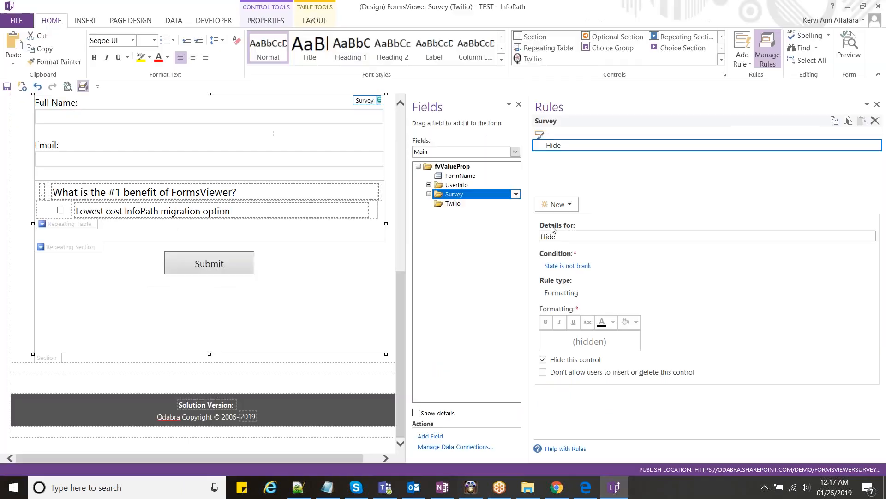
click(515, 152)
click(477, 186)
- Add an action rule named Show Survey Section to the finishedLoading field
click(557, 201)
click(577, 247)
key(ctrl+v)
text(n)
key(alt+Tab)
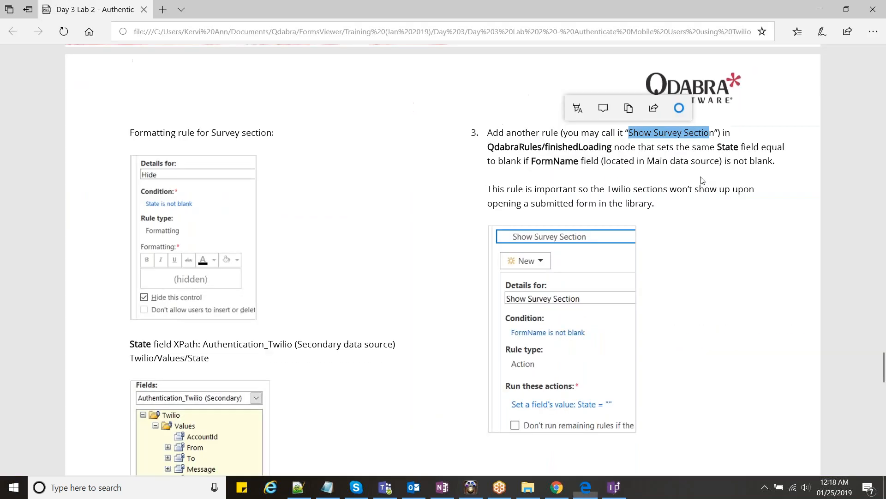
click(695, 171)
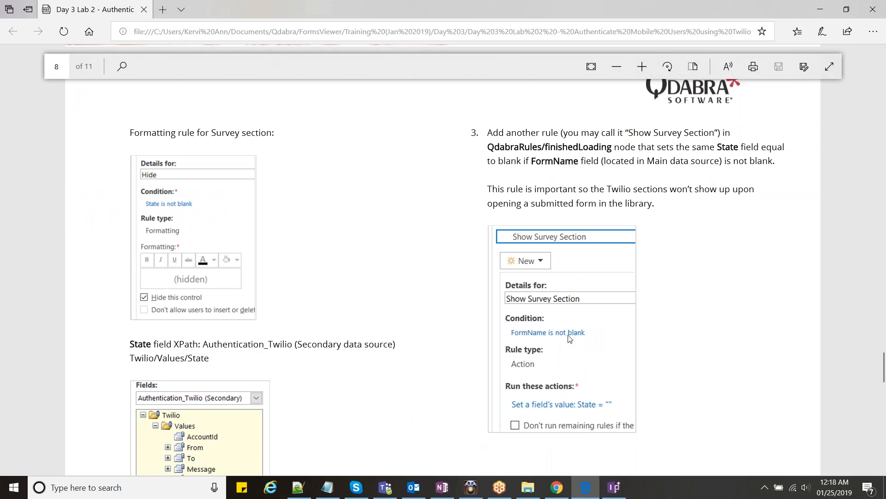
key(alt+Tab)
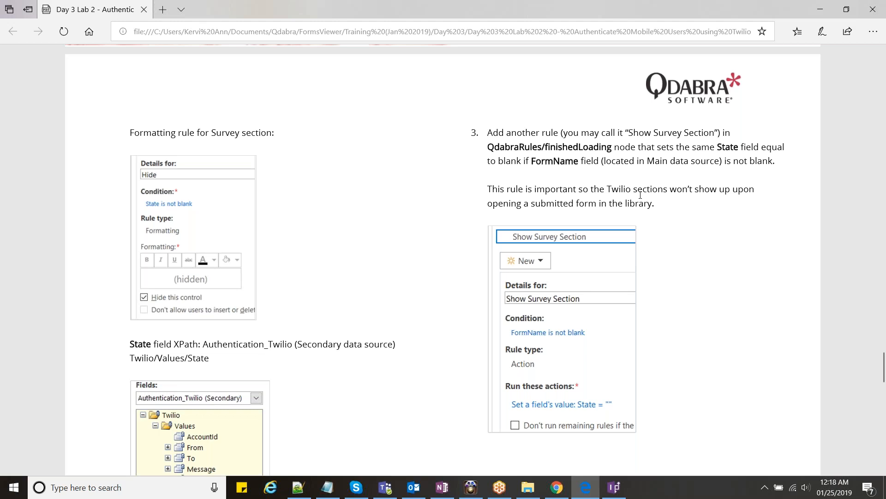
key(alt+Tab)
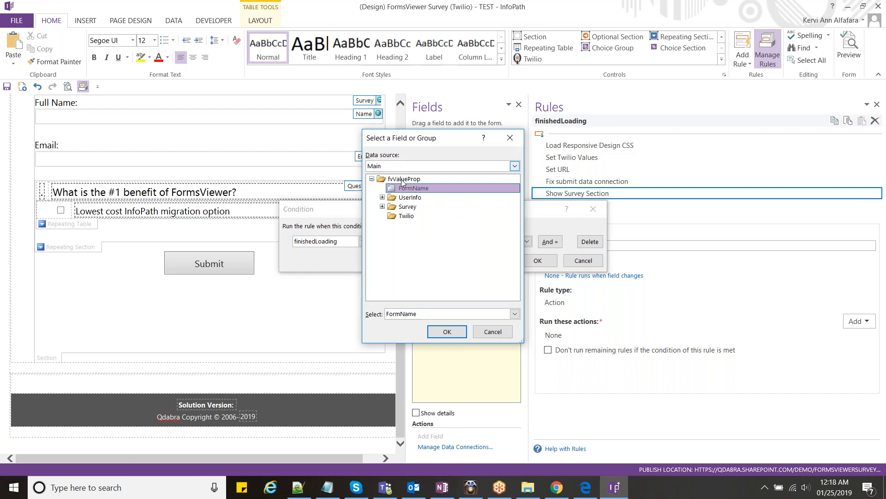
- Set the Show Survey Section condition to Main FormName is blank
click(447, 332)
click(545, 261)
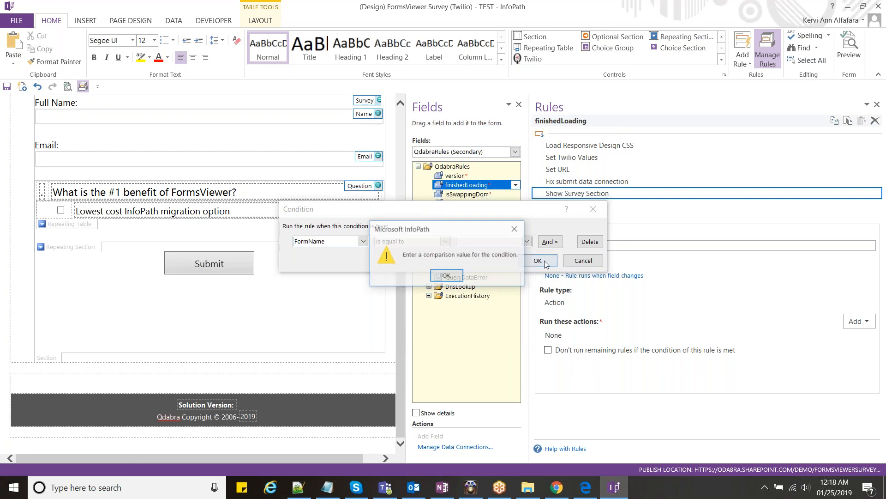
key(Return)
click(446, 241)
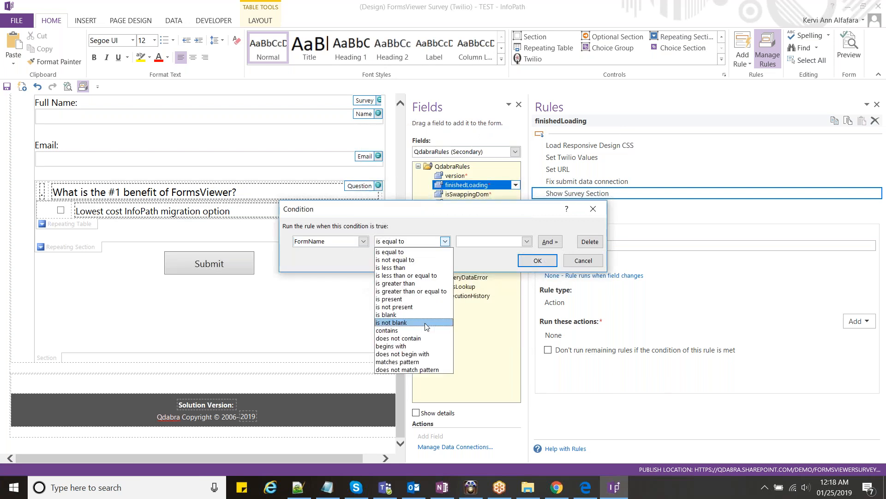
click(425, 323)
key(alt+Tab)
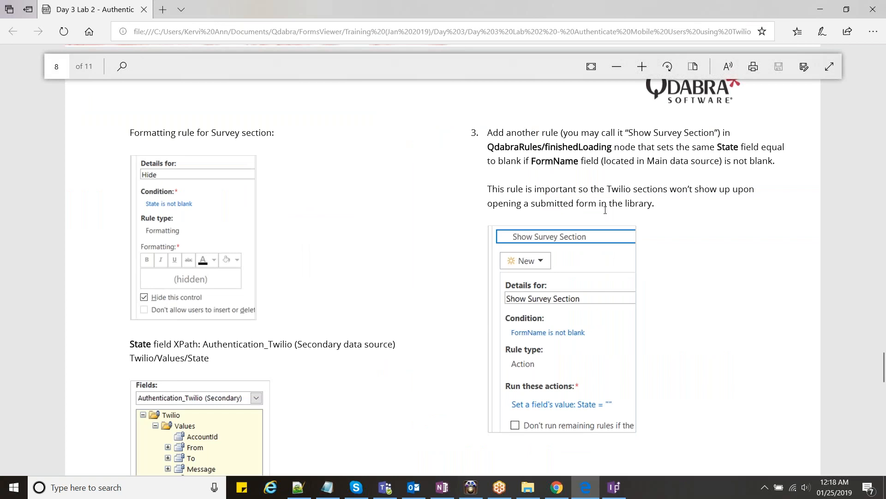
scroll(605, 210, down, 2)
key(alt+Tab)
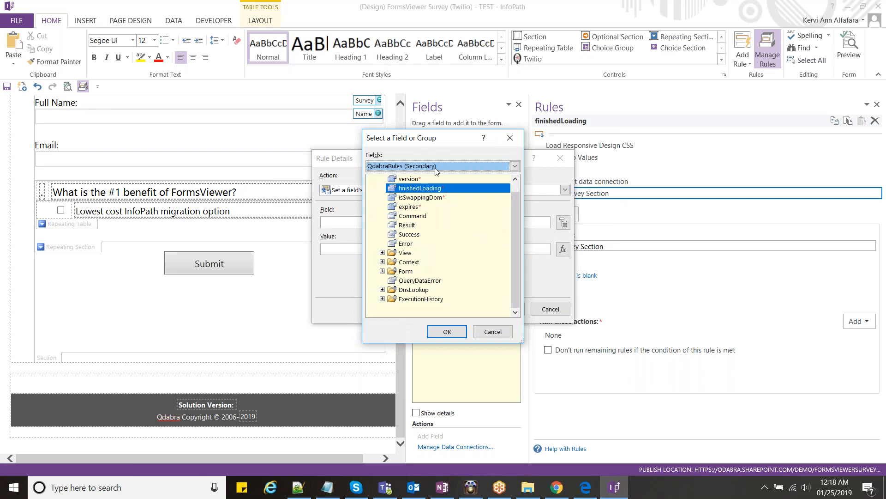
- Add an action setting Authentication_Twilio State to an empty value
click(435, 167)
click(416, 182)
click(383, 188)
scroll(425, 235, down, 2)
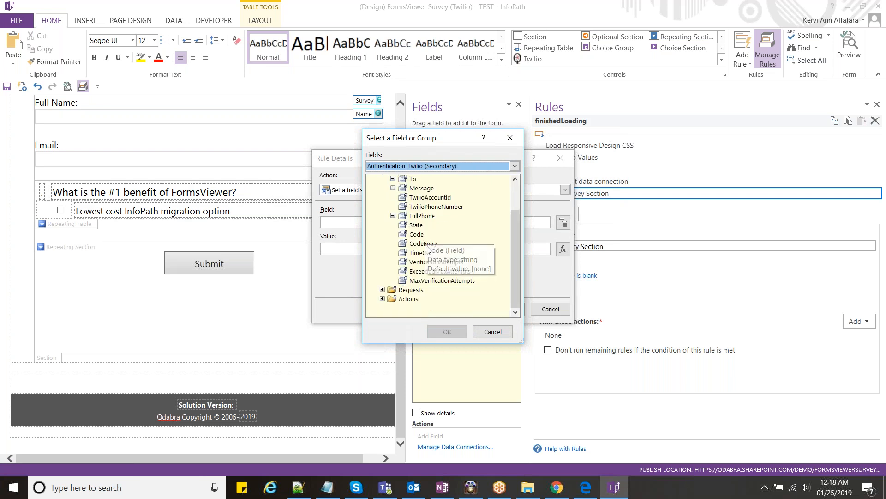
click(416, 225)
click(447, 331)
click(494, 307)
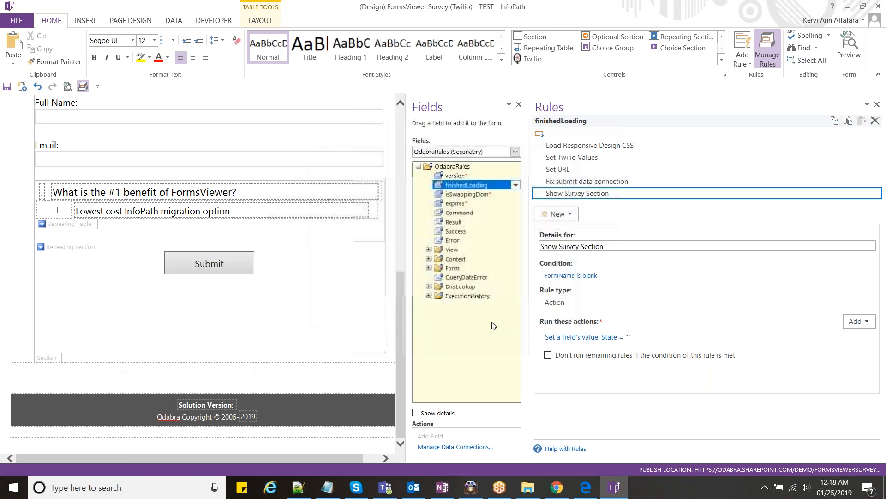
- Read the lab guide's form testing steps and switch to FormsViewer in the browser
key(alt+Tab)
scroll(491, 323, down, 8)
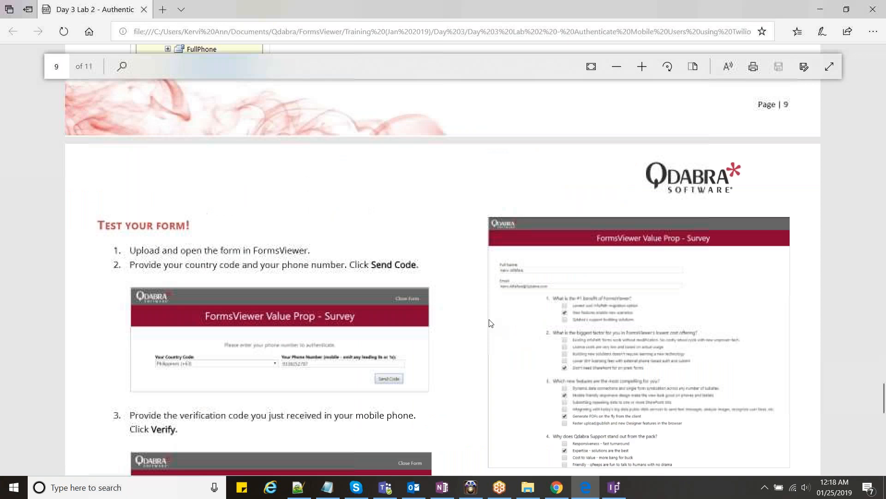
key(alt+Tab)
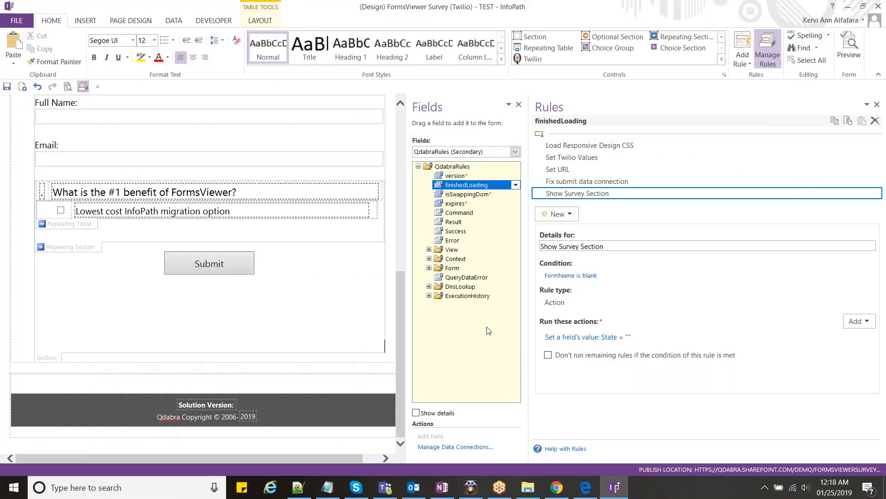
key(alt+Tab)
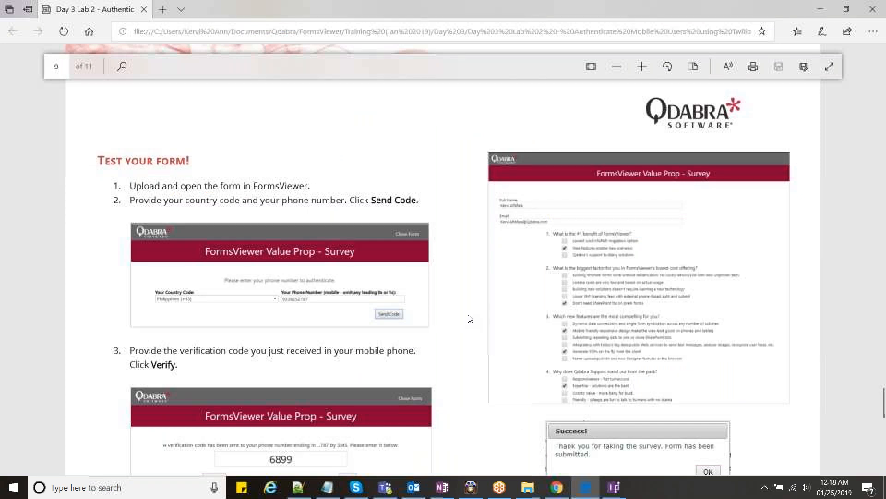
key(alt+Tab)
- Open FormsViewer's Upload a New Template page
click(198, 10)
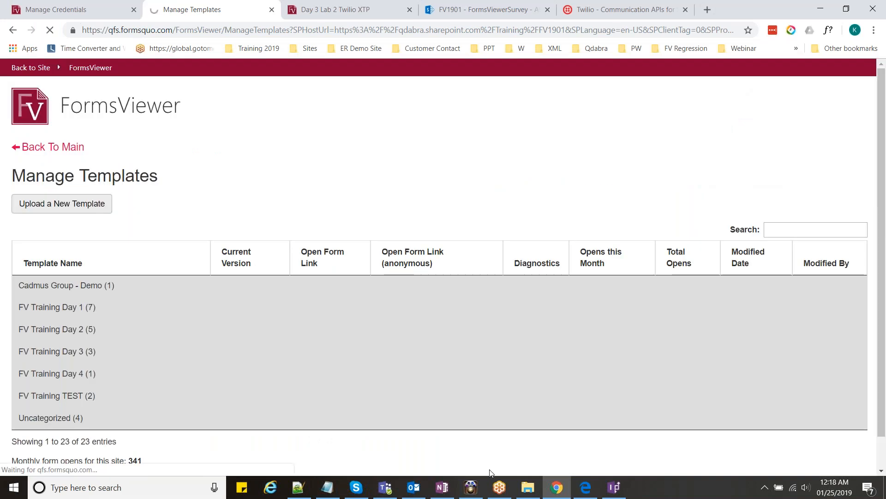
click(528, 487)
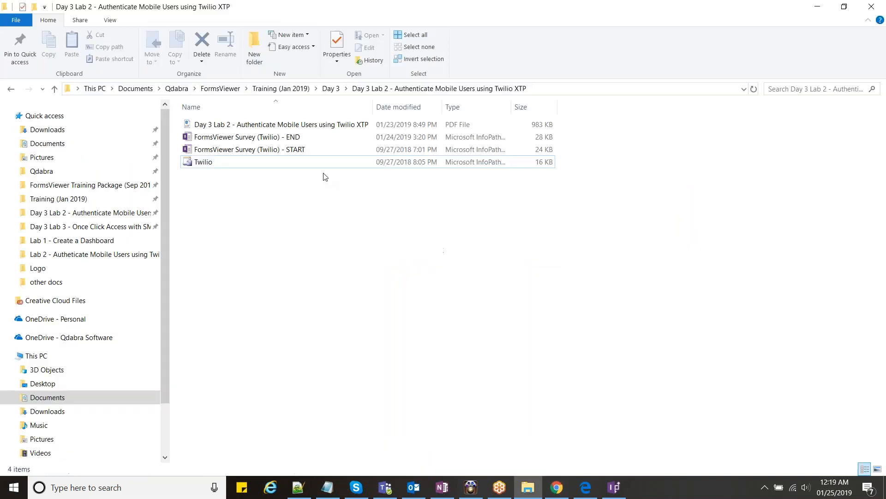
click(526, 495)
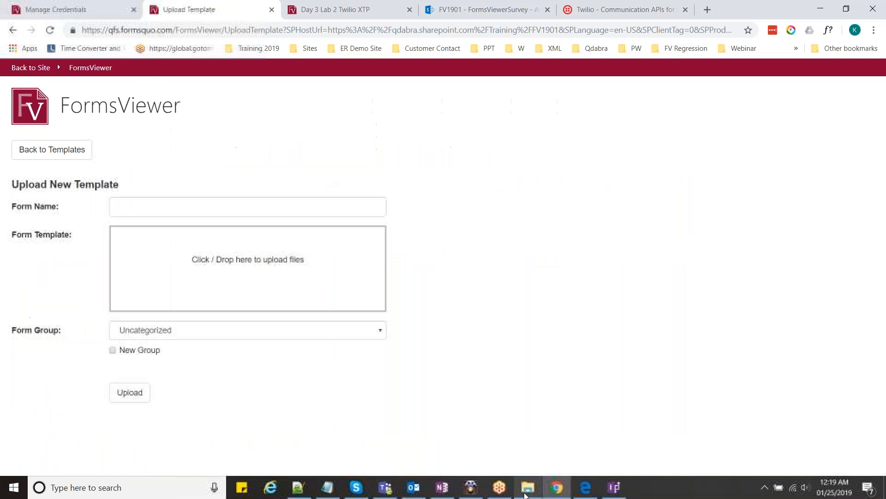
click(524, 494)
- Browse File Explorer to Day 3 > Day 3 Lab 2 and select the survey form file
click(381, 91)
click(340, 91)
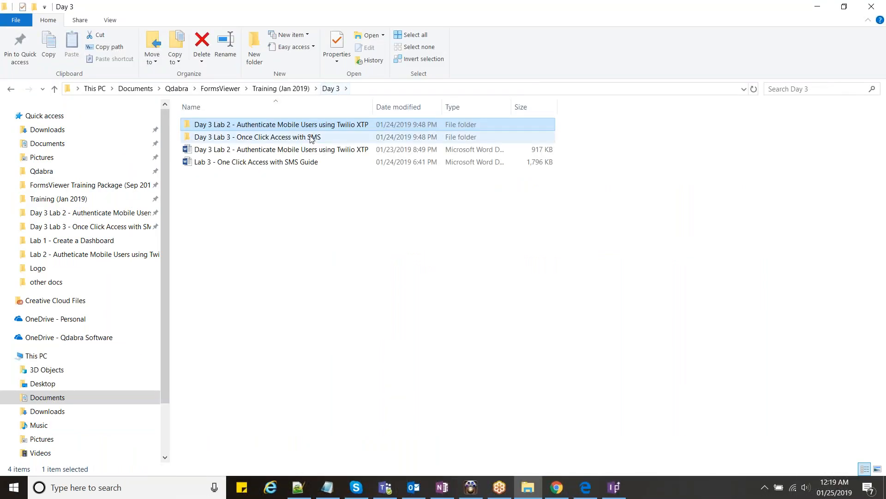
click(302, 152)
double_click(299, 126)
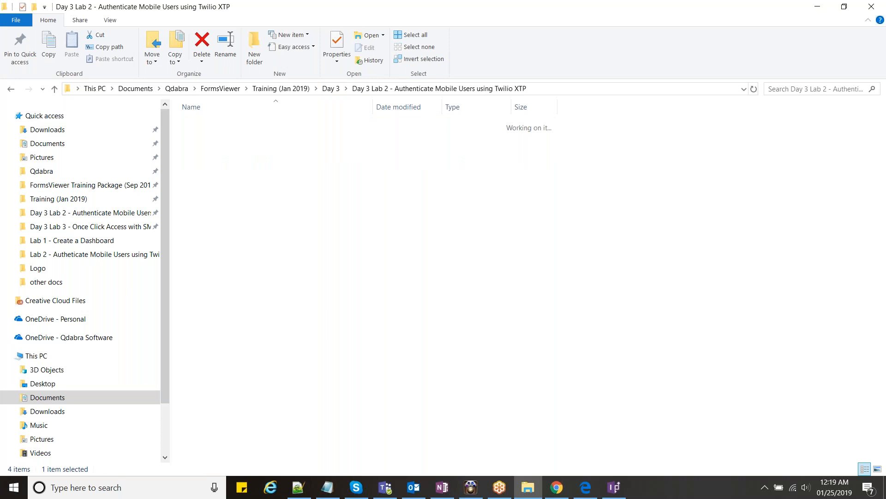
click(292, 138)
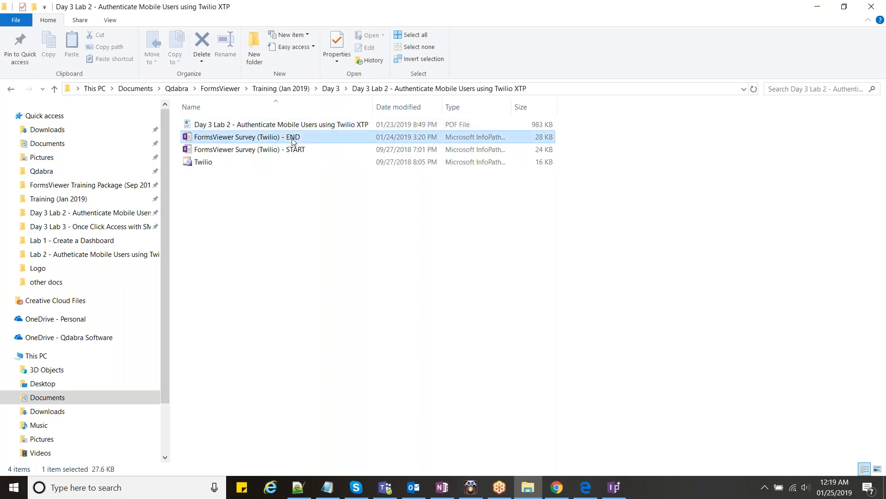
click(292, 148)
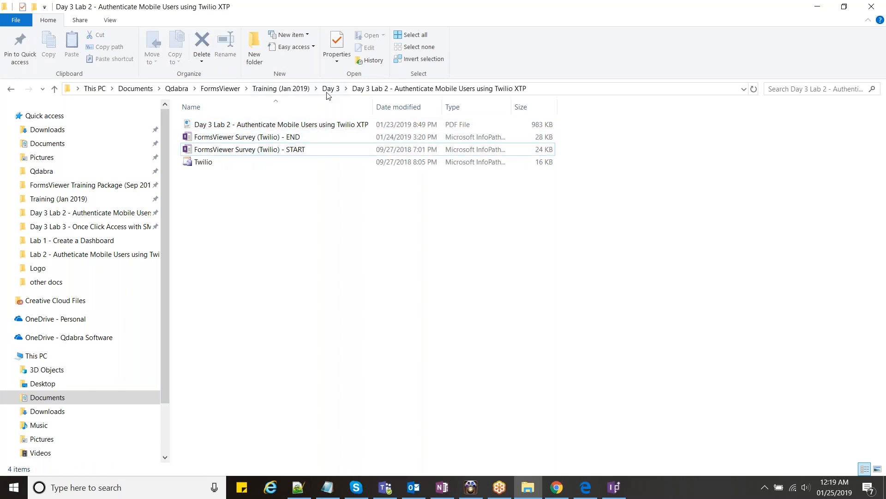
click(624, 488)
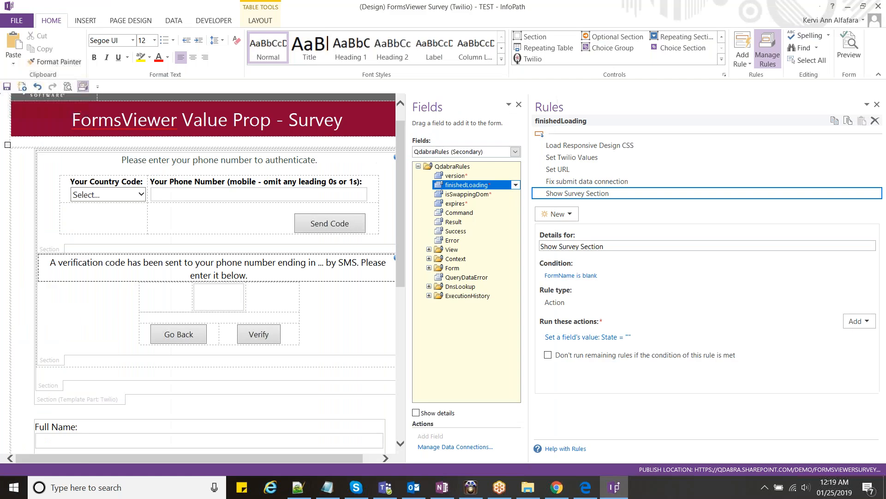
- Check the TEST form's folder via Save As, pin it to Quick access, and view it in File Explorer
click(17, 21)
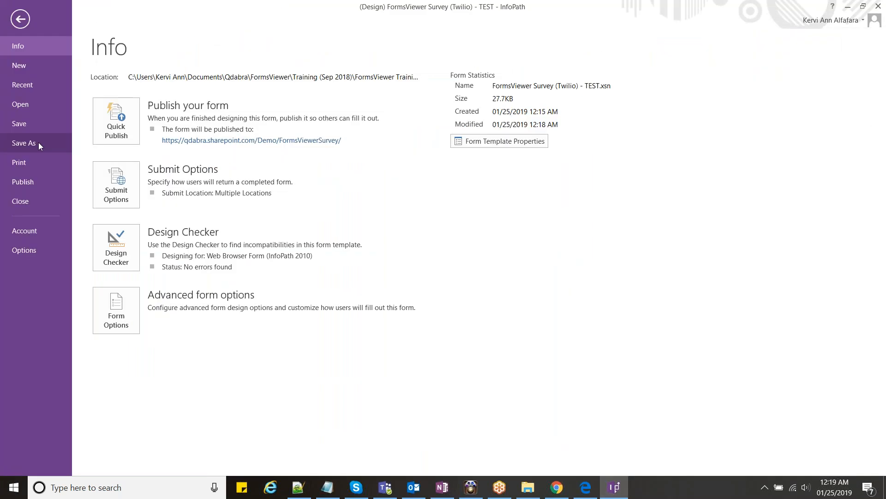
click(37, 142)
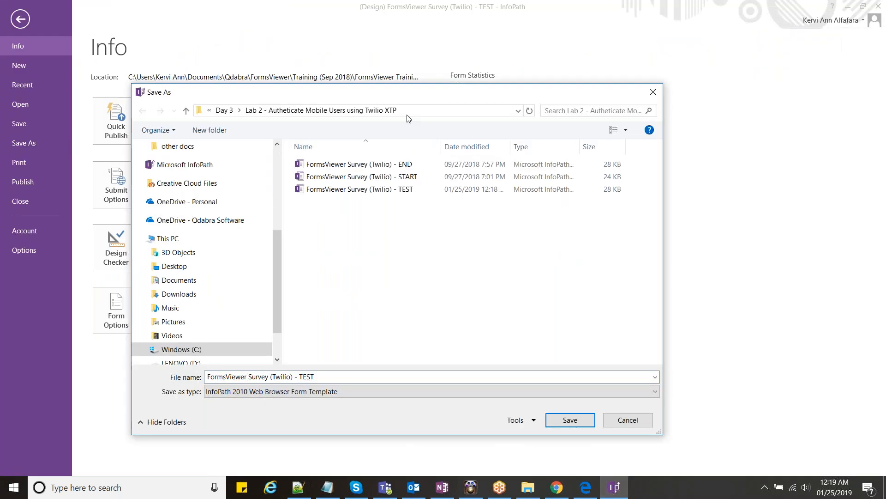
drag(388, 110, 230, 186)
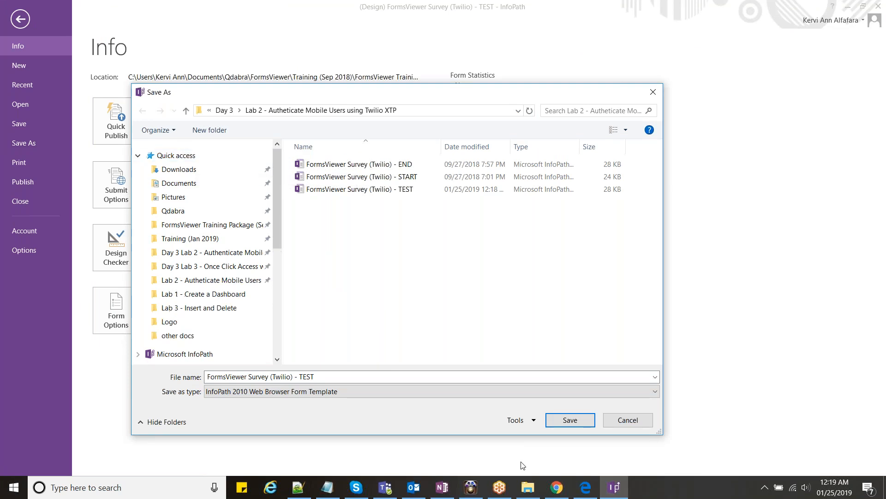
click(519, 490)
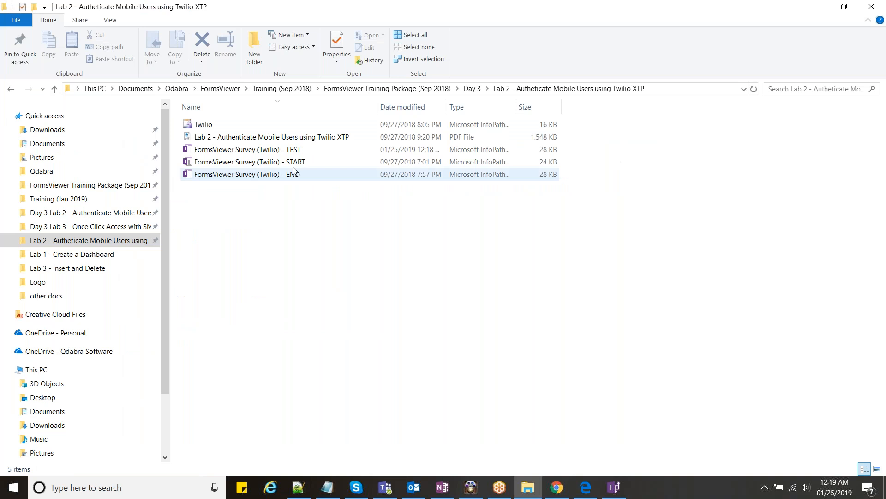
- Name the template FormsViewer Survey (Twilio) - TEST2 and attempt the upload, which reports a missing file
key(alt+Tab)
drag(292, 151, 312, 275)
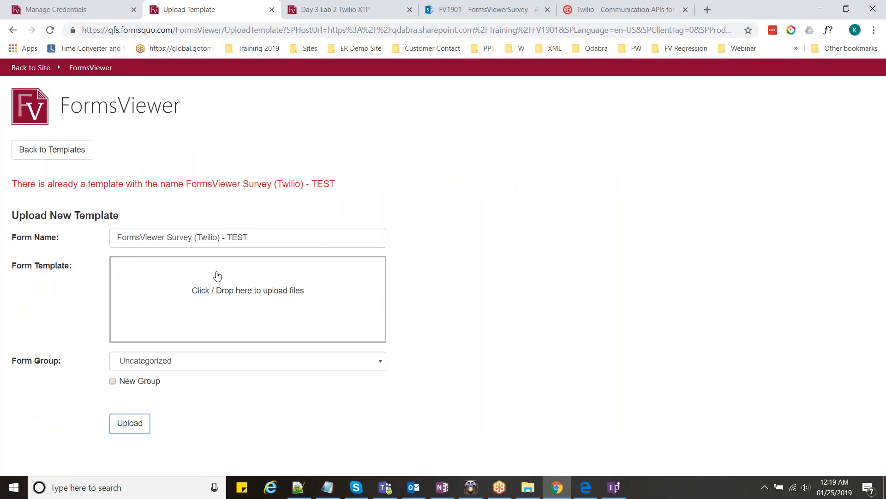
click(253, 240)
text(2)
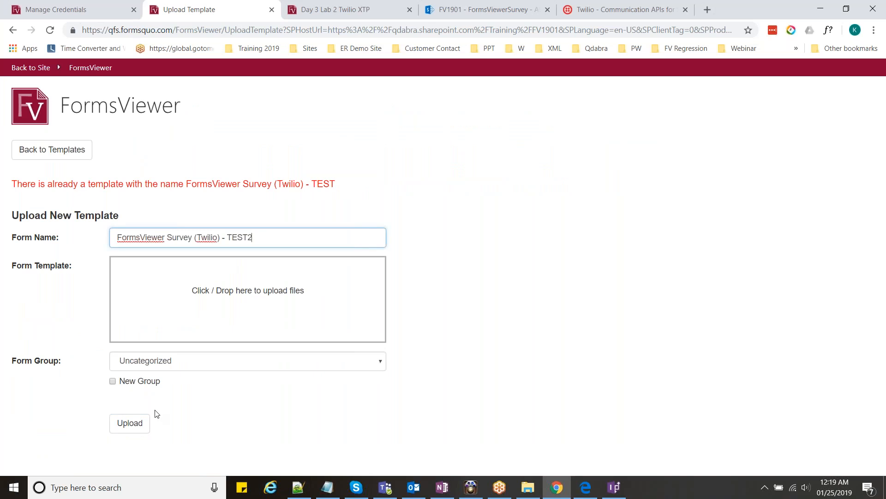
click(141, 424)
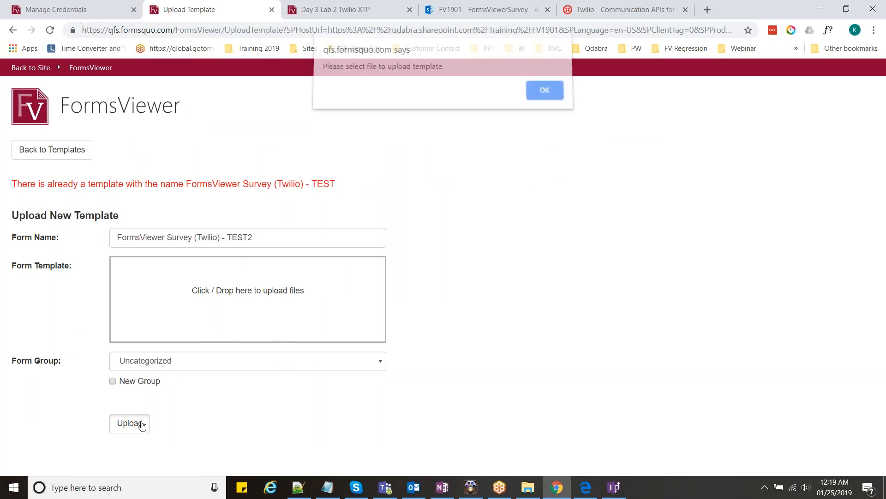
click(541, 97)
- Drop the TEST .xsn into the upload box again and open the uploaded TEST2 survey form
key(alt+Tab)
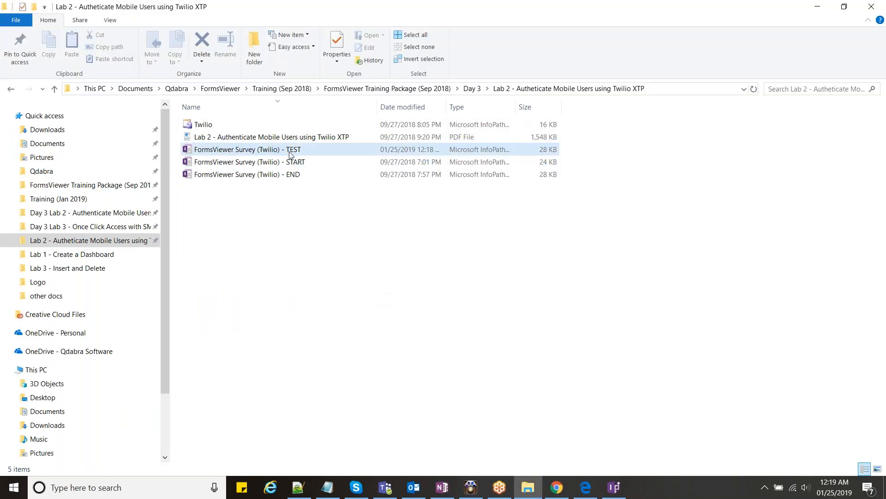
drag(291, 151, 221, 321)
key(alt+Tab)
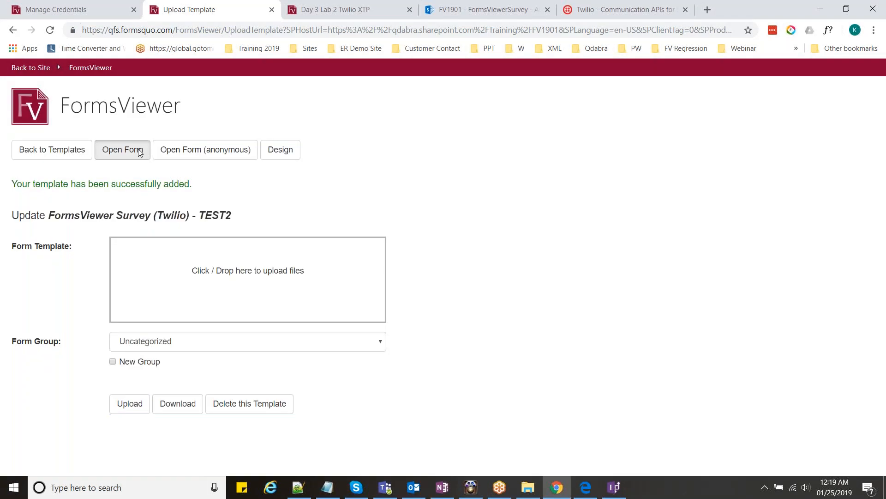
click(138, 149)
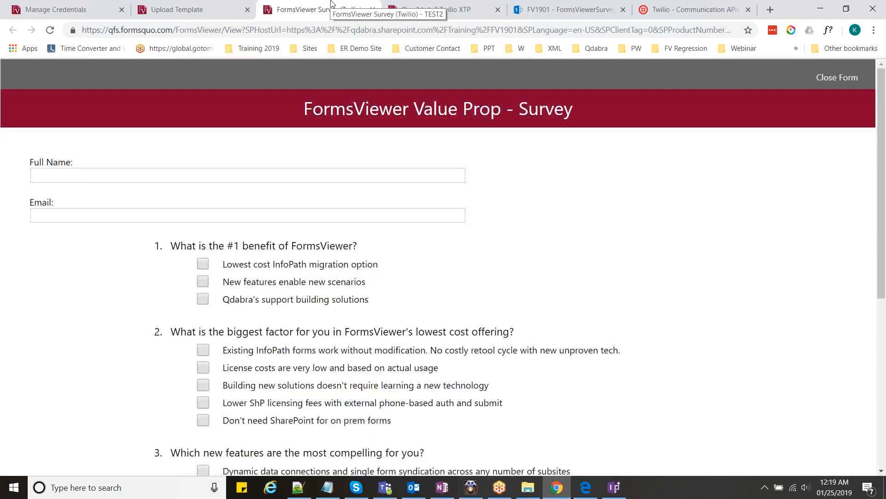
click(207, 4)
click(298, 3)
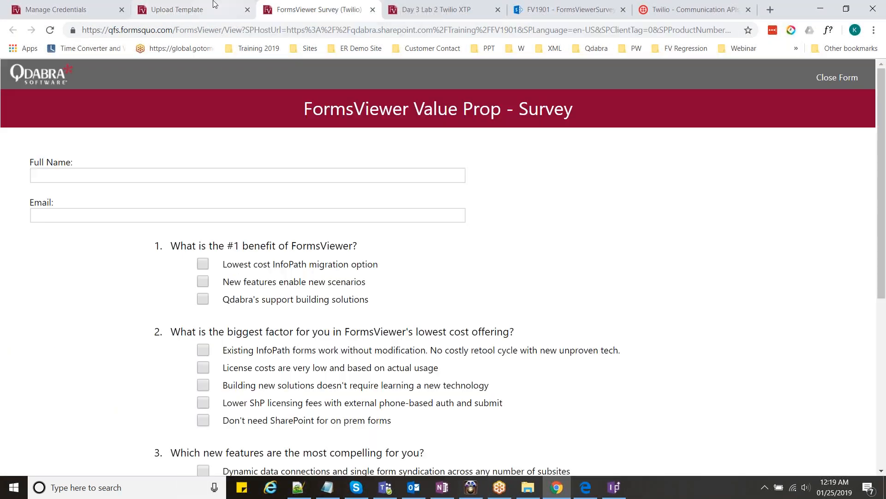
click(224, 5)
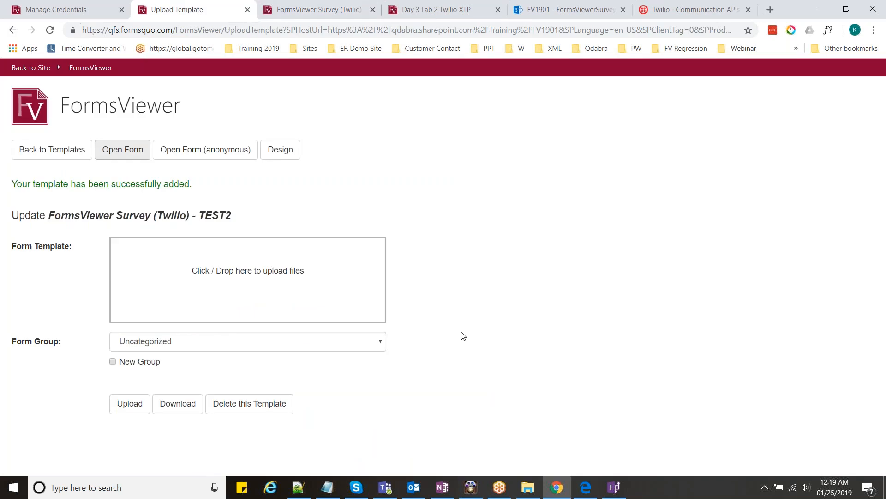
key(alt+Tab)
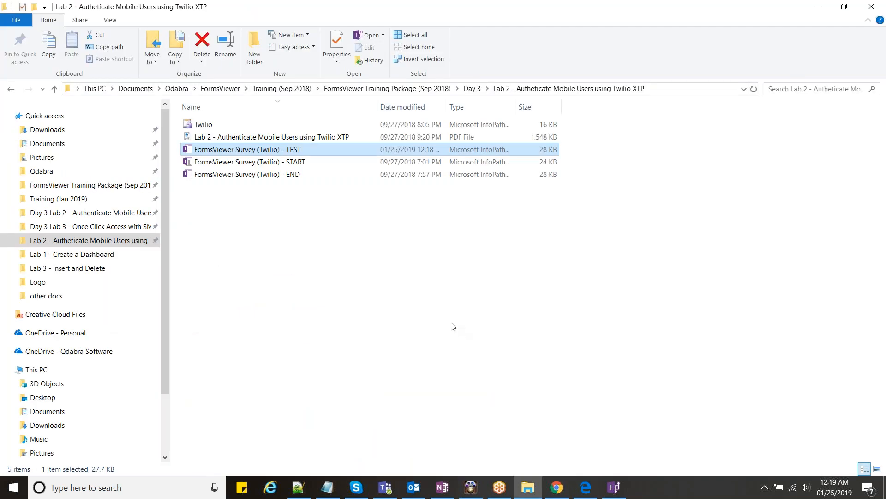
- Cancel InfoPath's leftover Save As dialog and reread pages 8–9 of the lab guide PDF
key(alt+Tab)
key(alt+Tab)
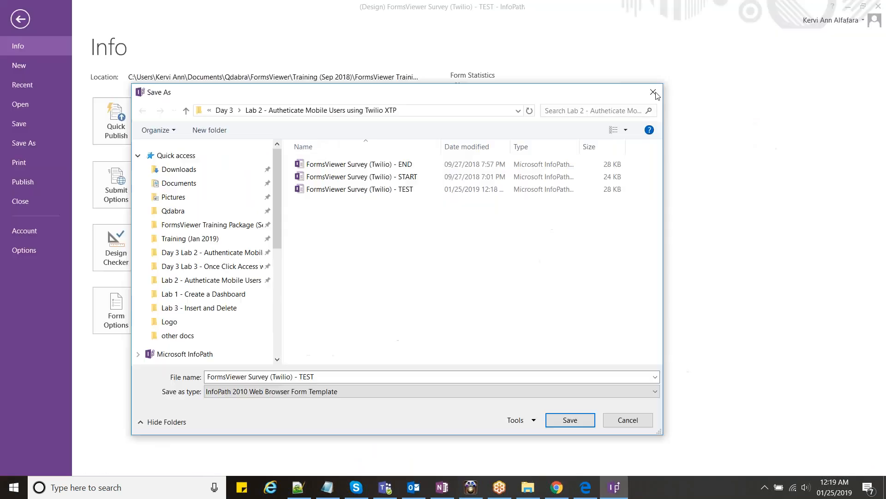
key(Escape)
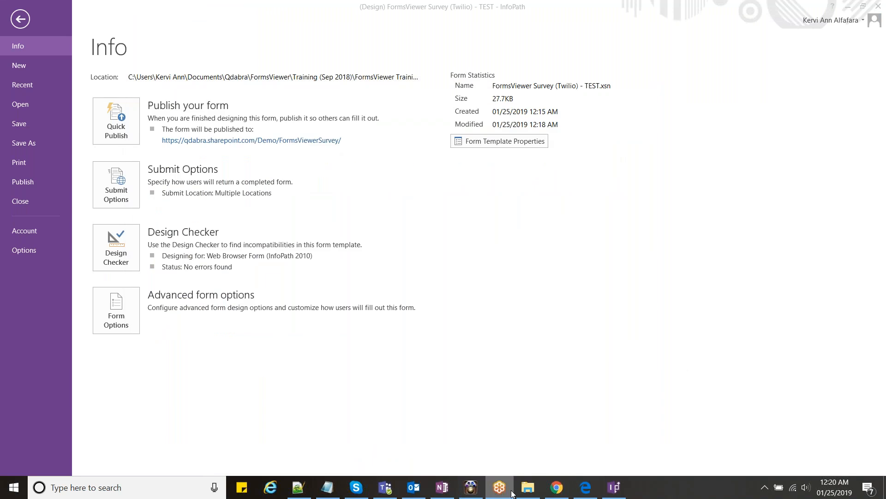
key(alt+Tab)
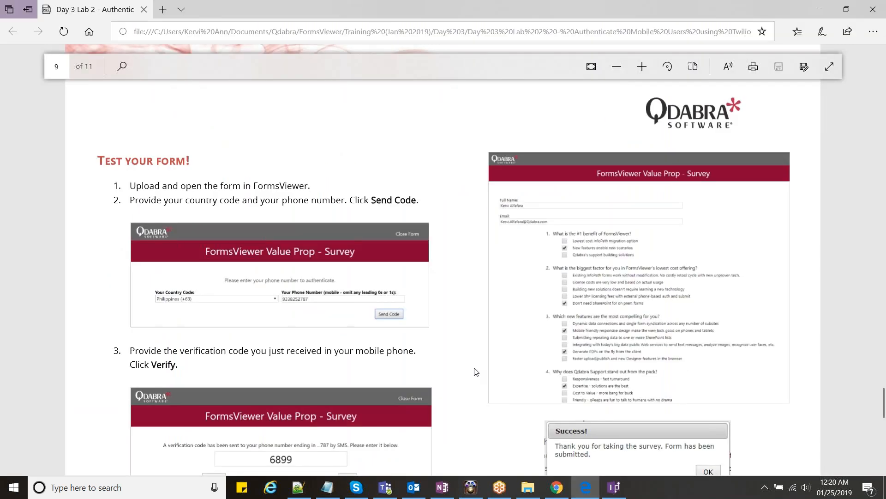
scroll(476, 371, up, 20)
scroll(443, 254, up, 3)
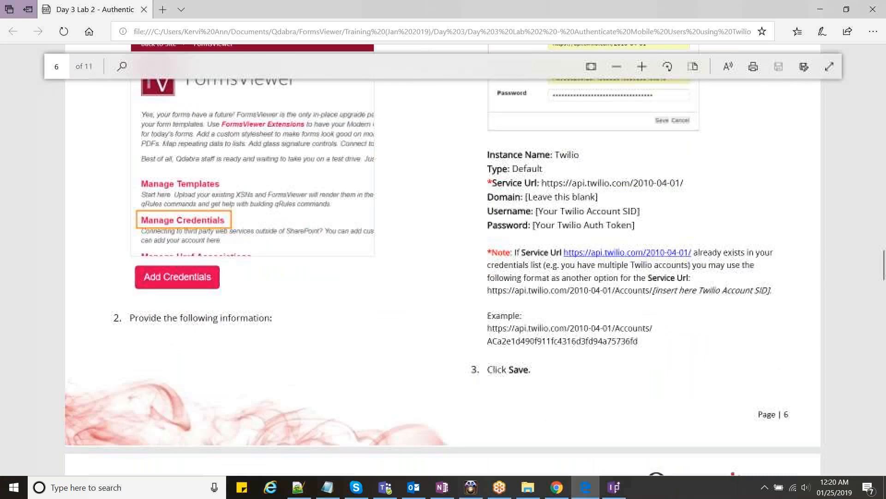
scroll(443, 254, down, 15)
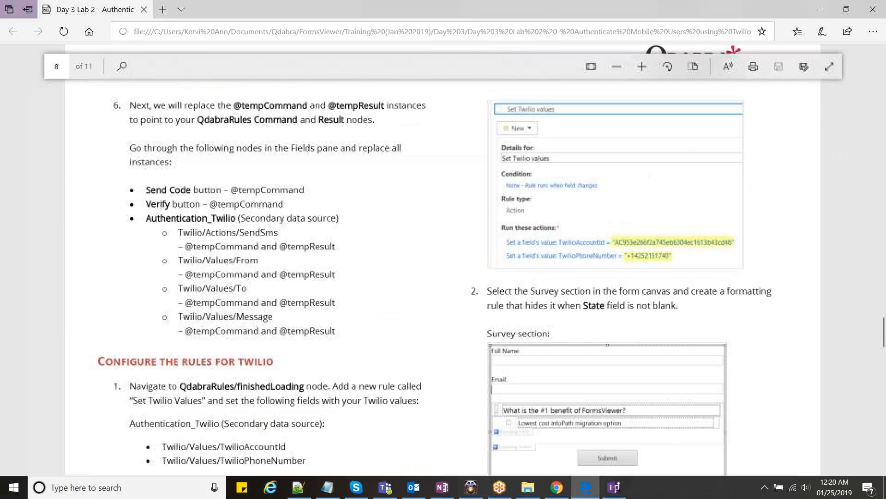
scroll(443, 254, down, 2)
scroll(443, 254, down, 2)
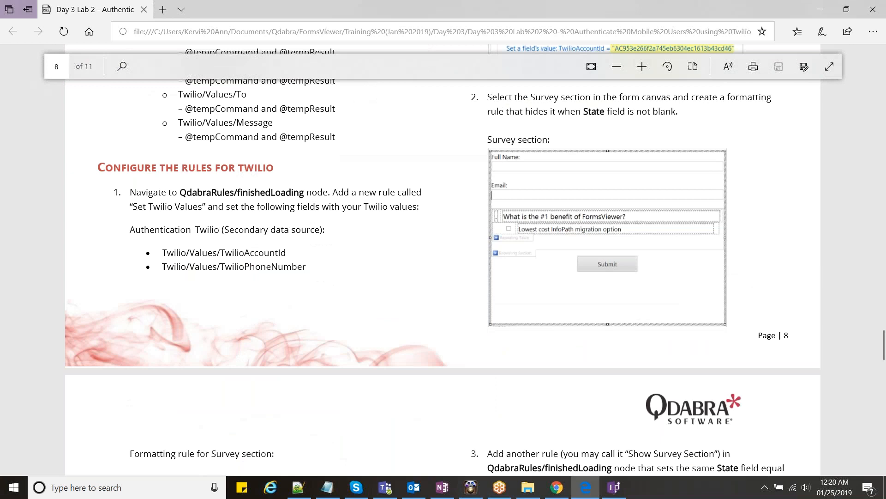
scroll(444, 254, down, 6)
scroll(443, 254, down, 1)
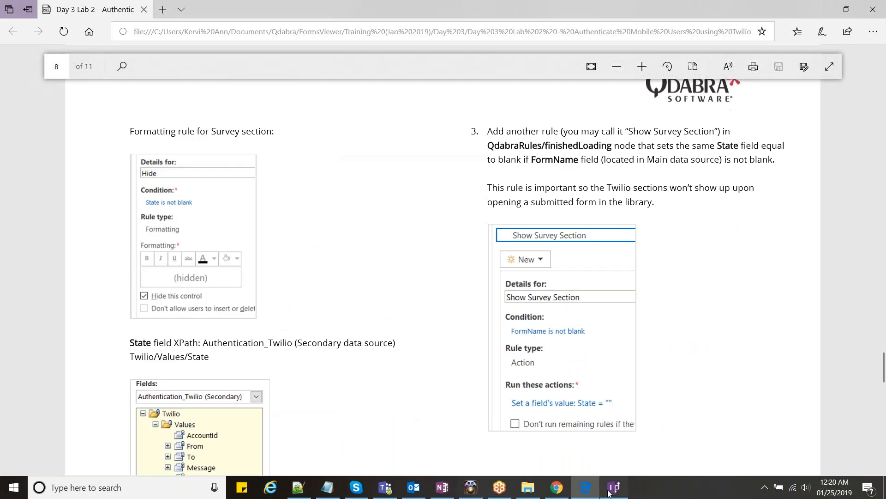
click(614, 487)
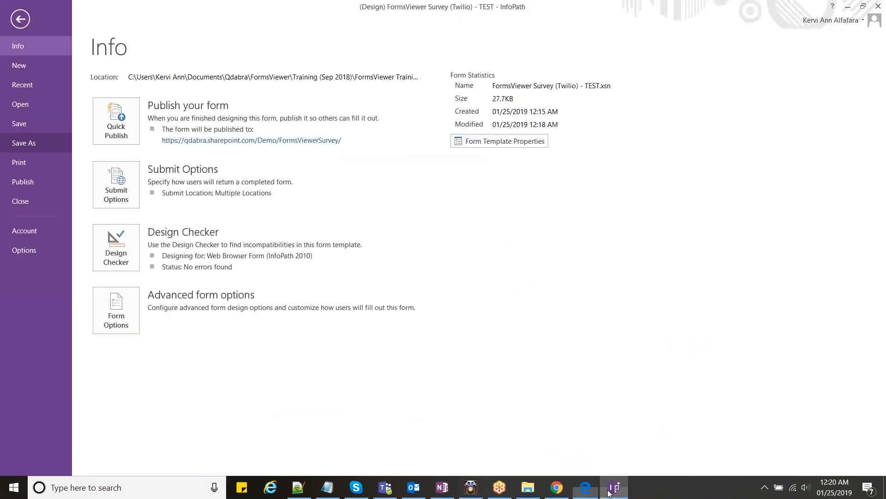
- Inspect the hide rules on the Twilio section and the Survey section's Hide rule
key(Escape)
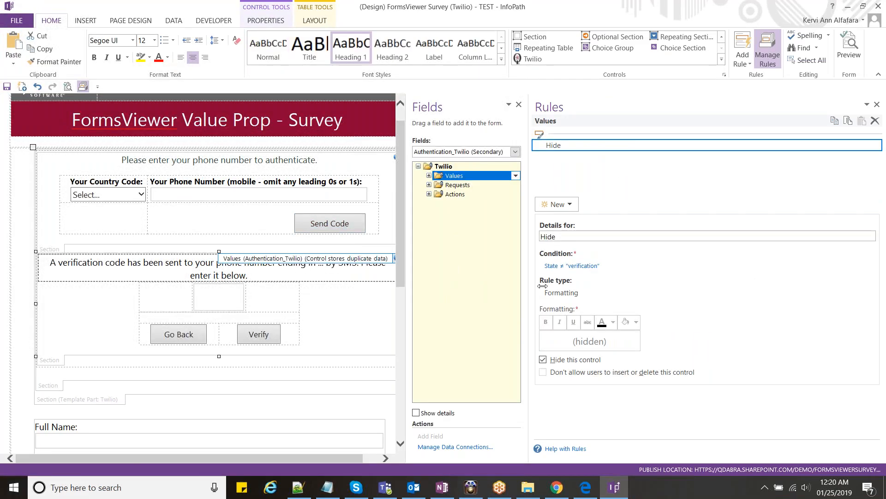
drag(529, 284, 612, 282)
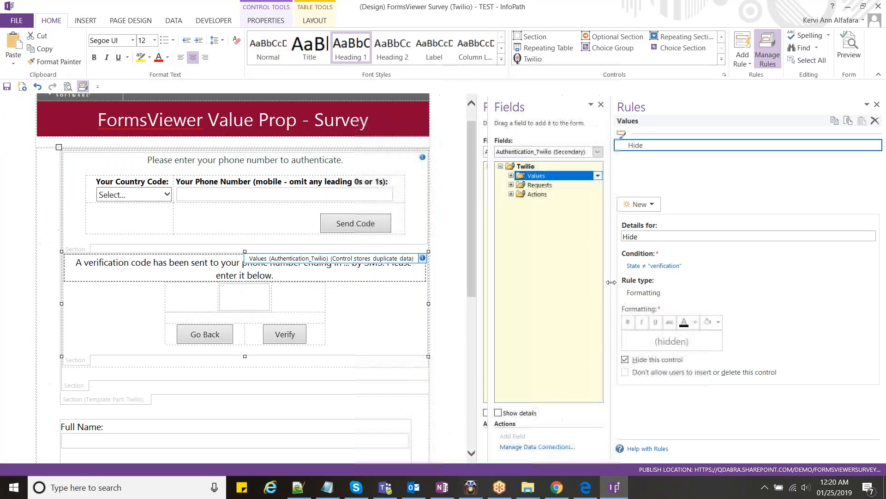
scroll(85, 164, down, 5)
click(102, 180)
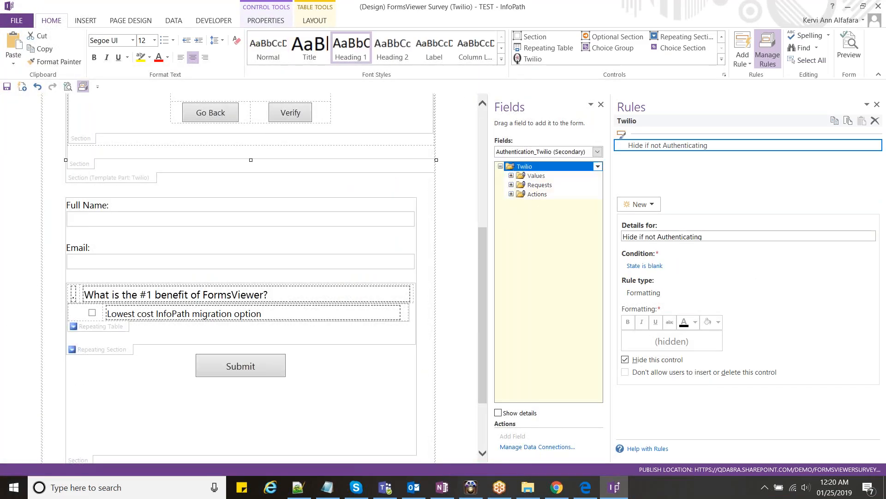
click(101, 180)
scroll(153, 230, down, 2)
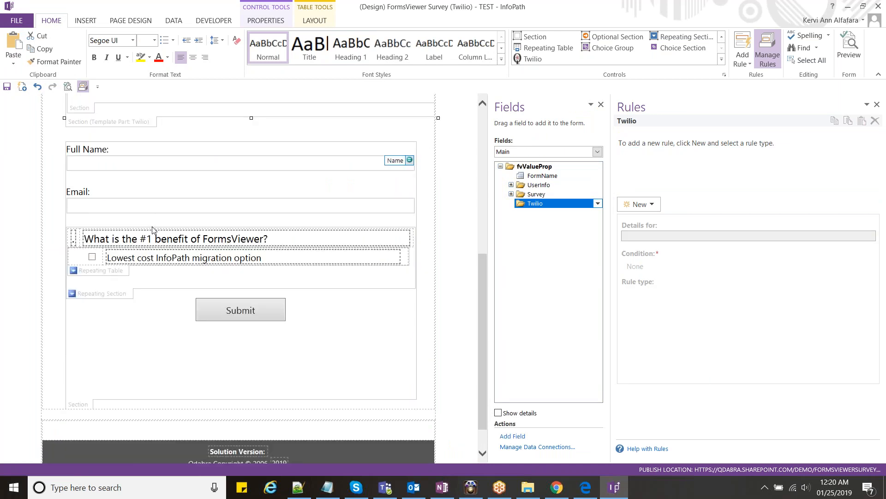
click(84, 461)
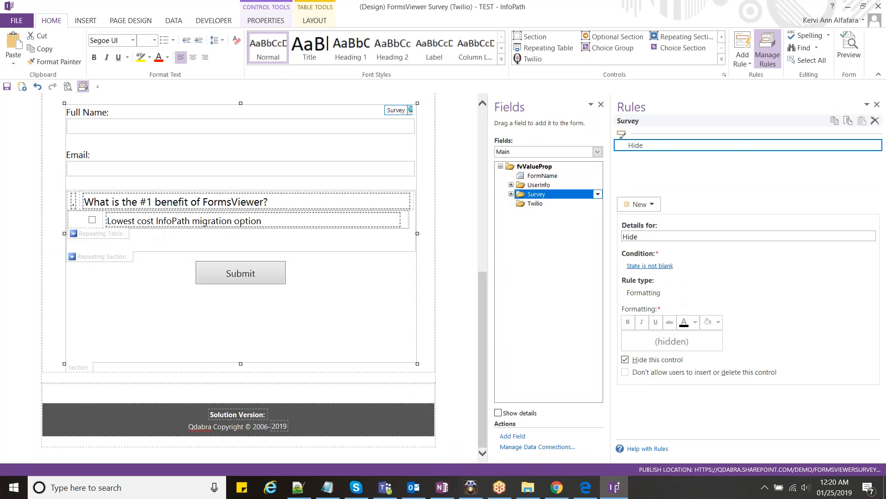
- Read the lab guide's page 9 Show Survey Section instructions in Edge
click(587, 489)
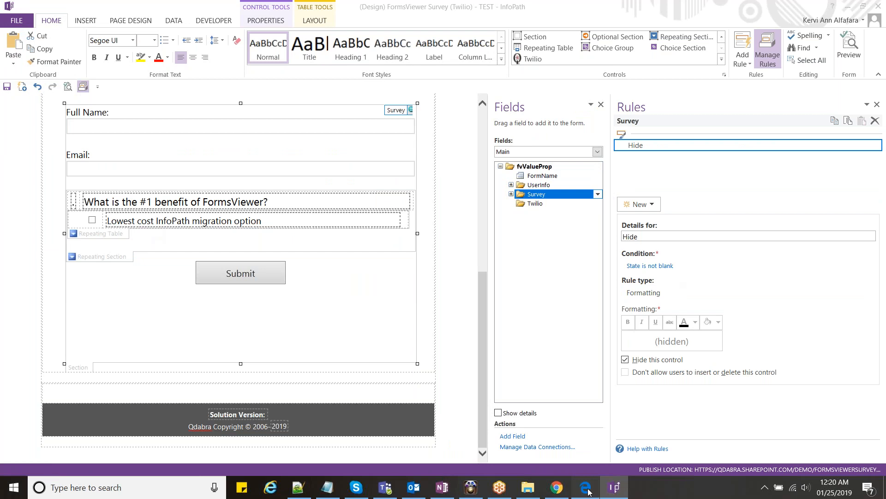
scroll(510, 377, down, 10)
scroll(509, 376, down, 3)
scroll(509, 377, up, 5)
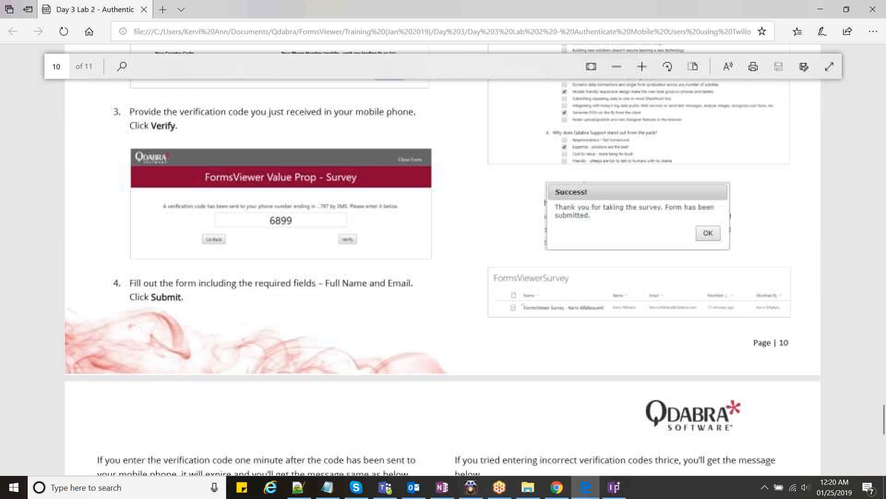
scroll(510, 377, up, 15)
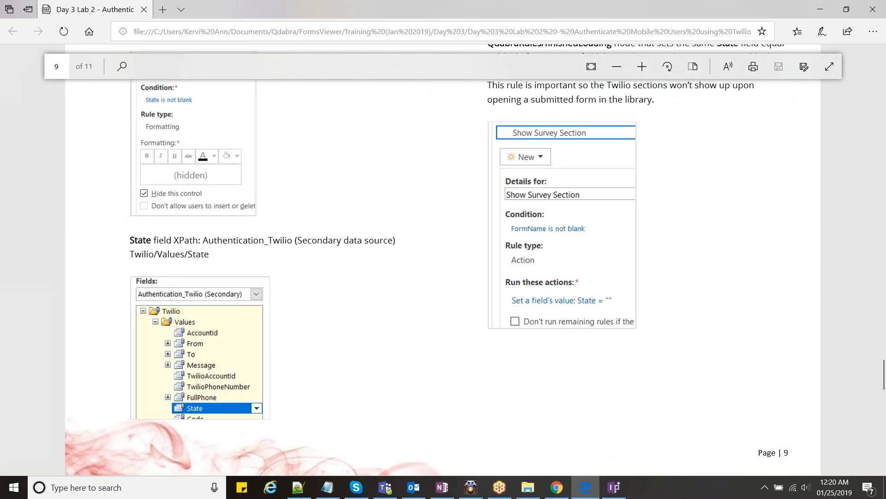
scroll(295, 366, up, 1)
key(alt+Tab)
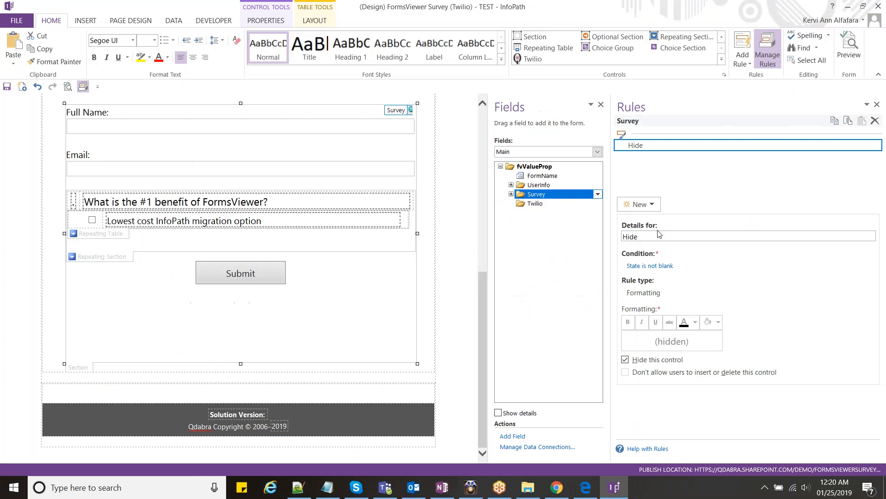
- Compare with the lab guide and correct the Show Survey Section condition to FormName is not blank
key(alt+Tab)
key(Escape)
key(alt+Tab)
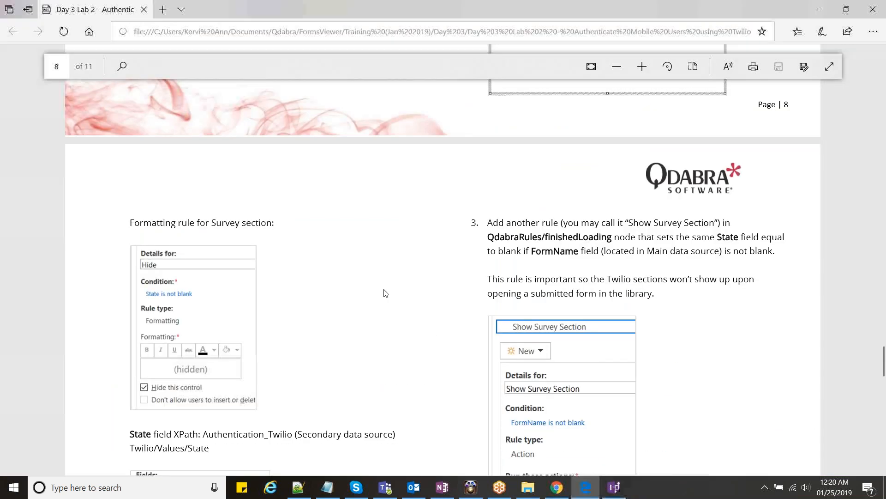
scroll(385, 294, down, 4)
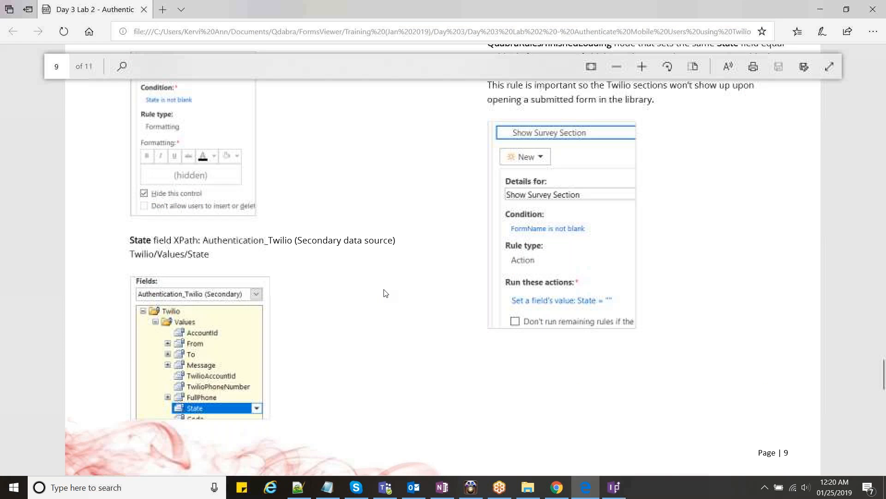
scroll(386, 293, up, 4)
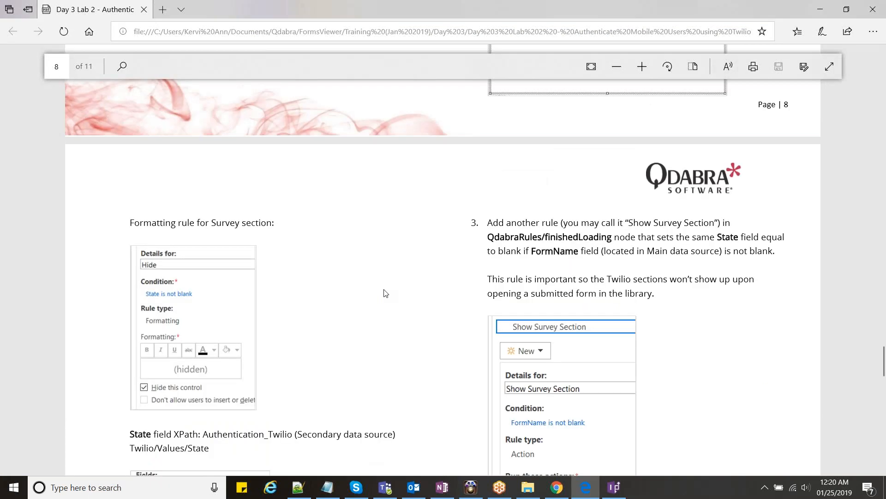
scroll(386, 293, down, 1)
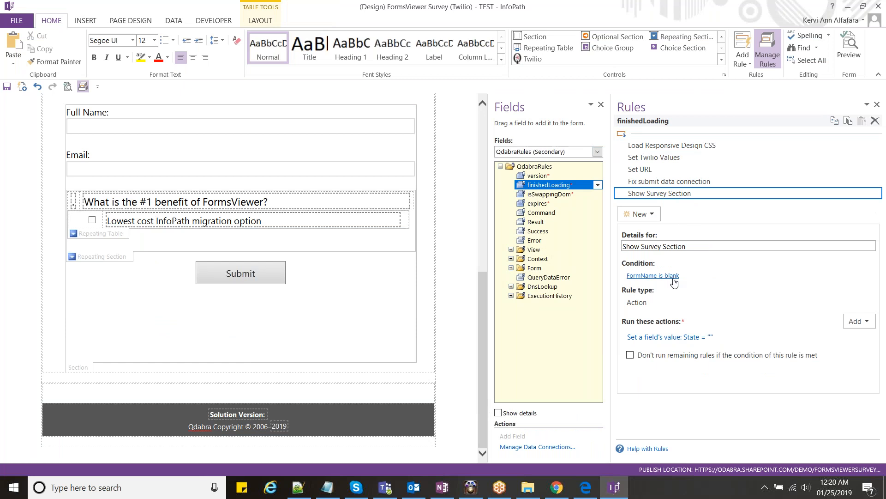
key(alt+Tab)
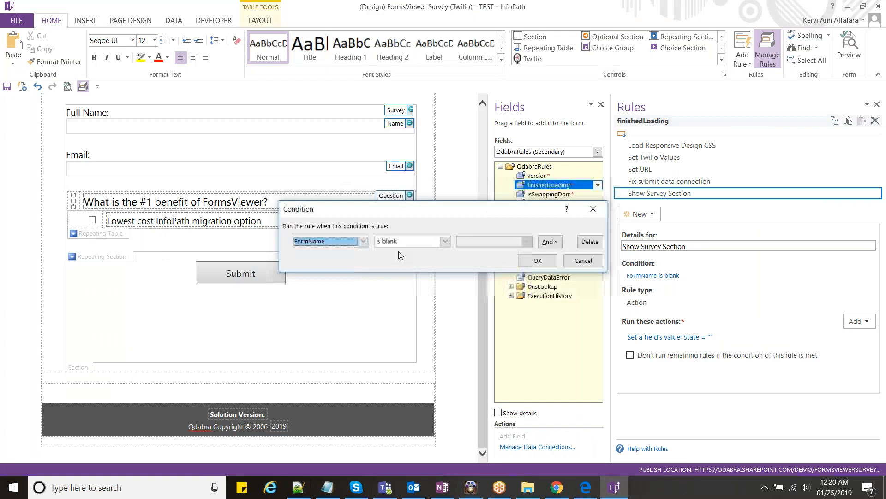
key(Return)
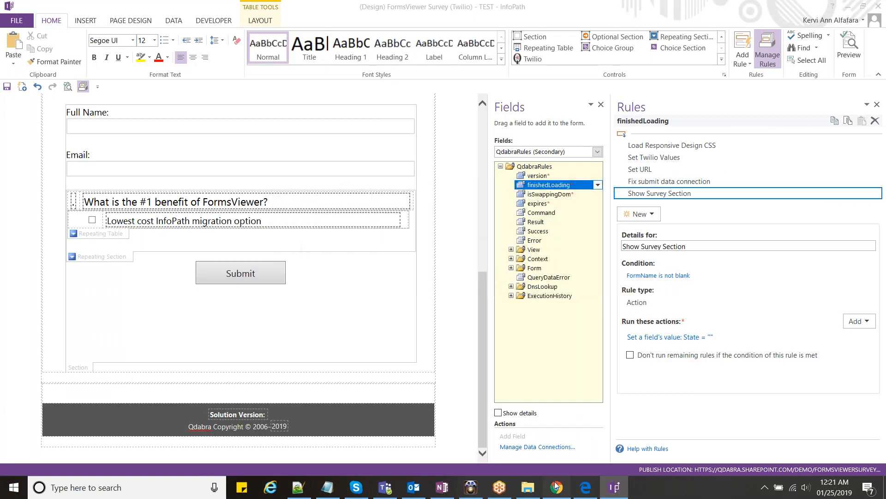
click(556, 486)
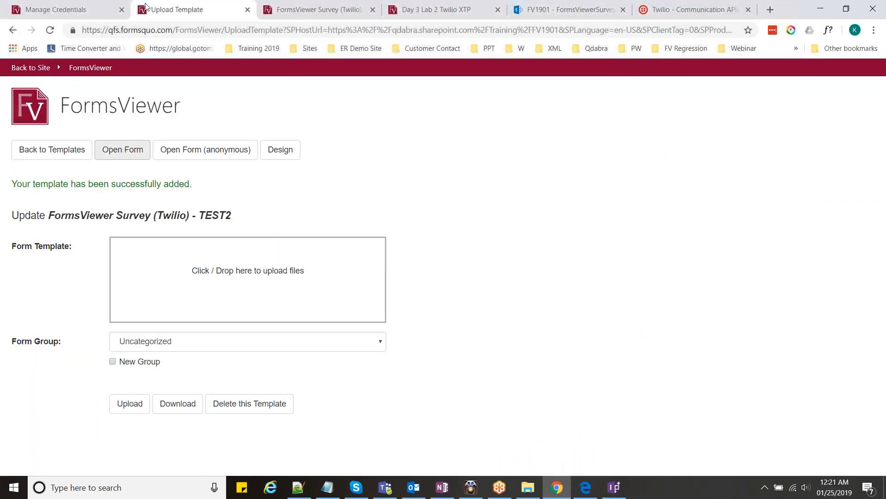
- Upload the updated TEST template to FormsViewer, open a new form, and close the old survey tab
key(alt+Tab)
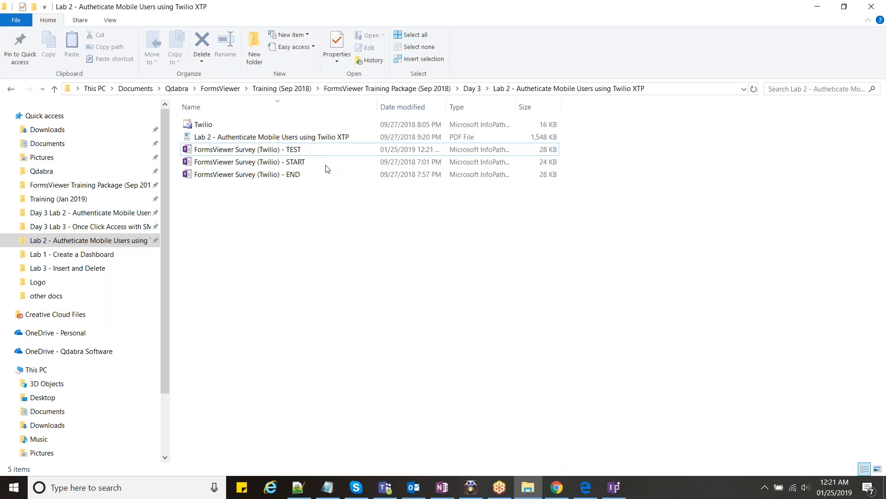
drag(323, 149, 221, 228)
key(alt+Tab)
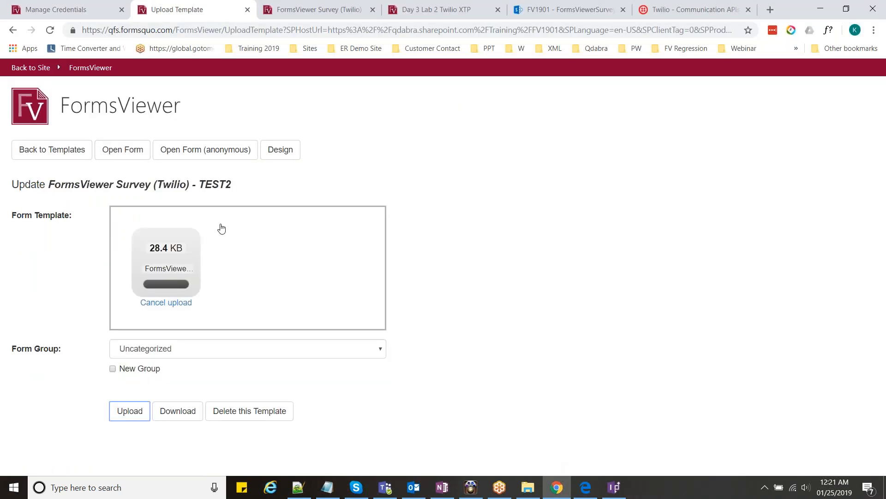
click(122, 149)
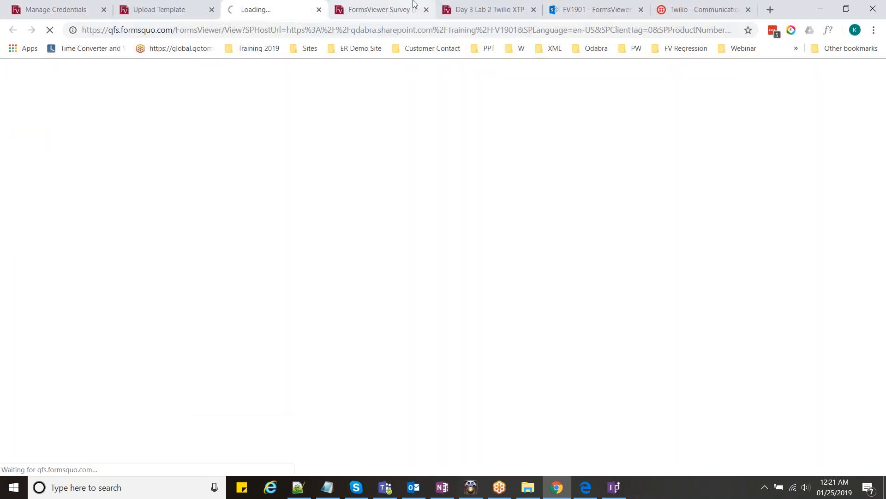
click(415, 4)
click(426, 10)
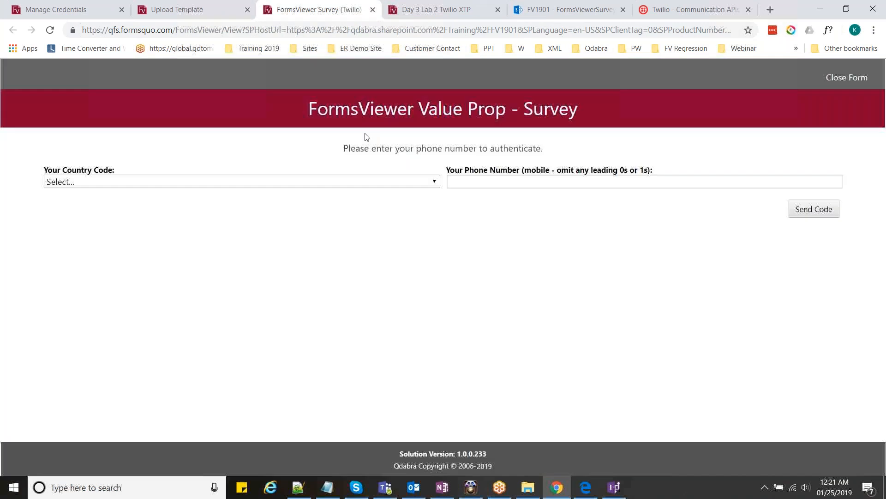
- Choose Philippines (+63) as country code, enter the mobile phone number, and request the SMS code
click(337, 182)
click(305, 229)
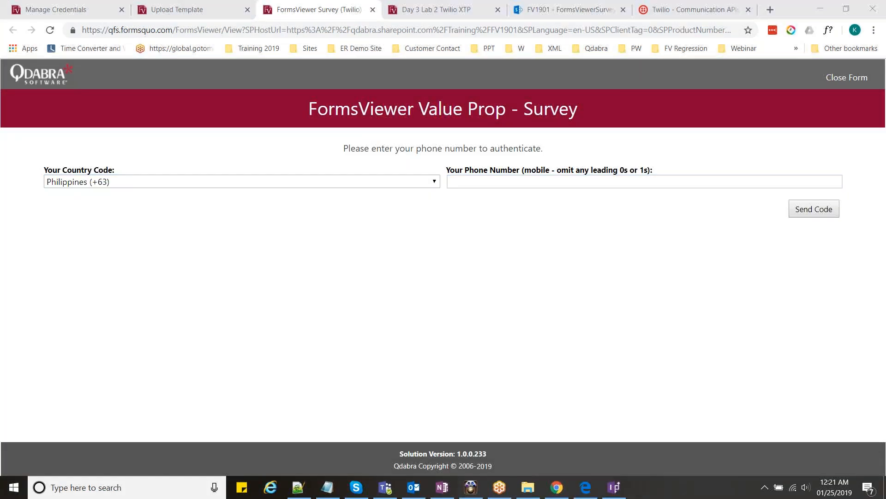
click(518, 182)
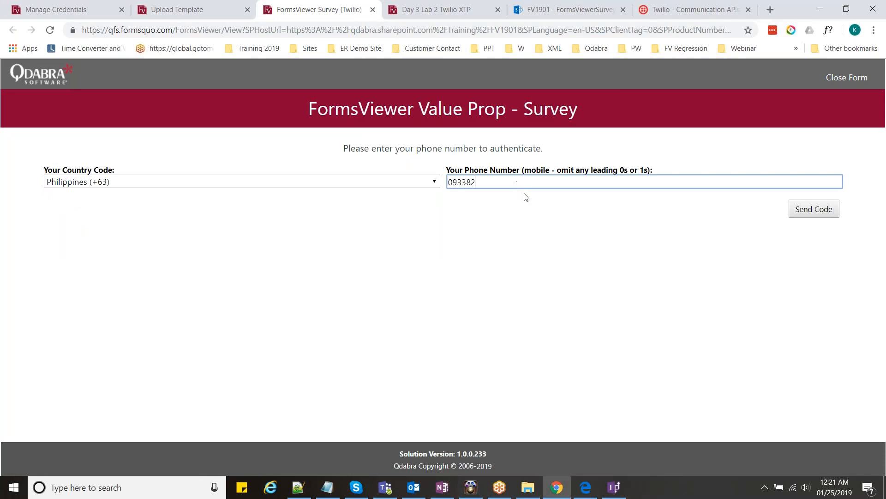
key(Tab)
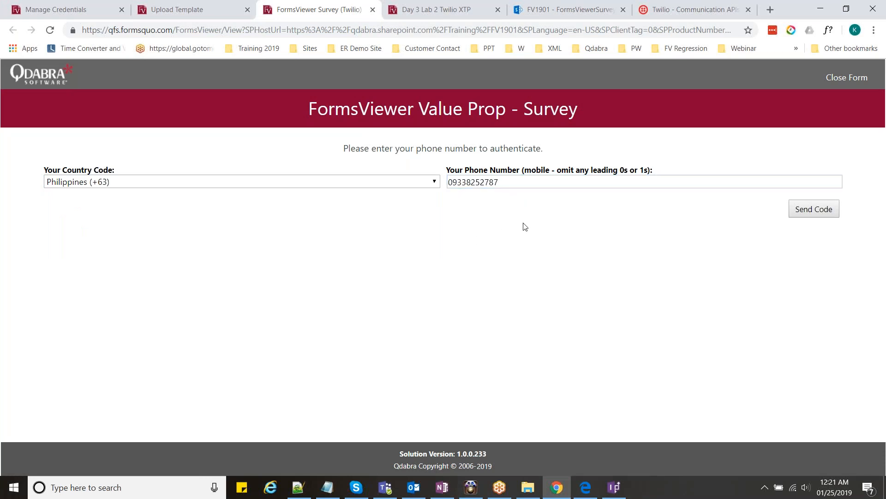
key(Return)
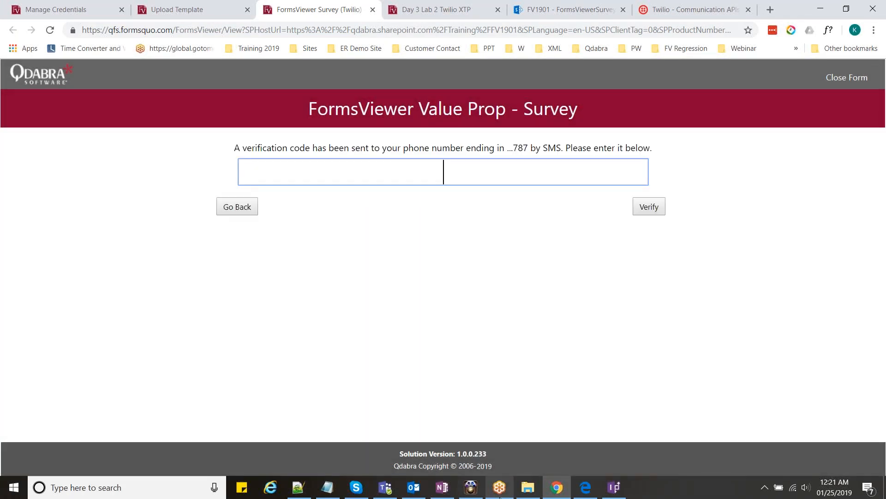
- Enter the verification code received by SMS and verify it to reveal the survey questions
click(471, 487)
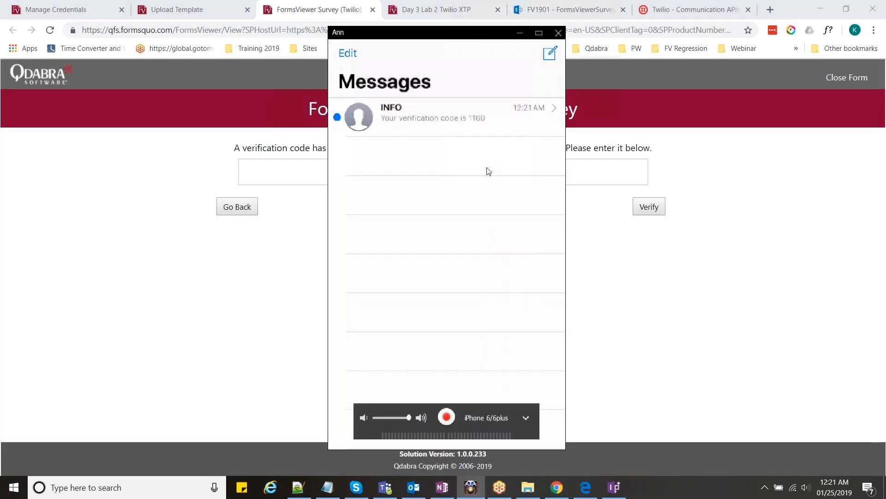
click(580, 172)
text(1160)
click(664, 210)
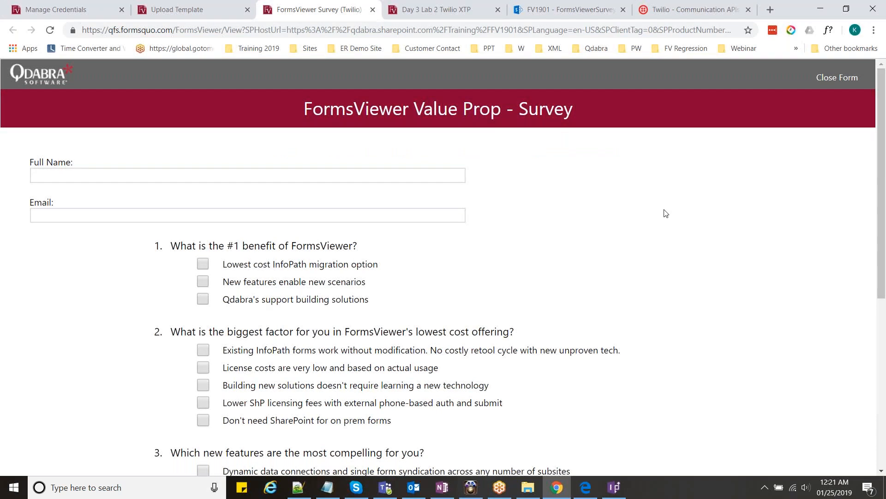
scroll(666, 213, down, 5)
scroll(663, 159, up, 5)
click(614, 487)
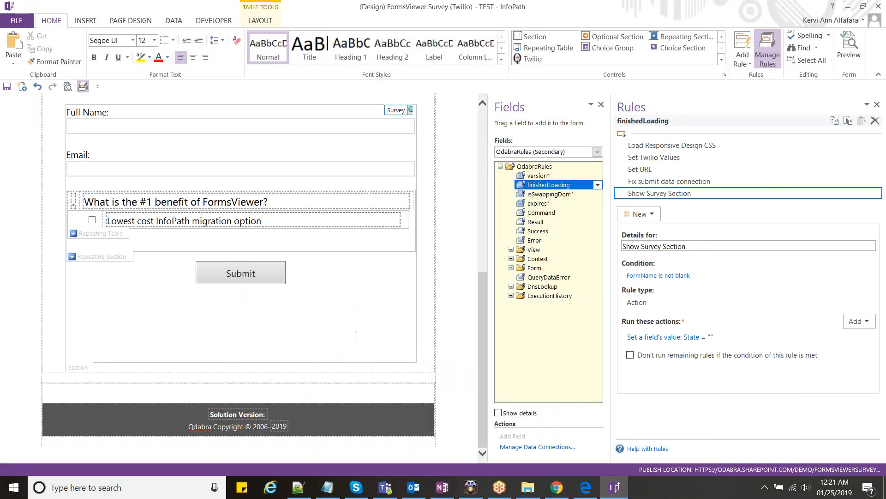
scroll(238, 277, up, 3)
scroll(238, 277, up, 2)
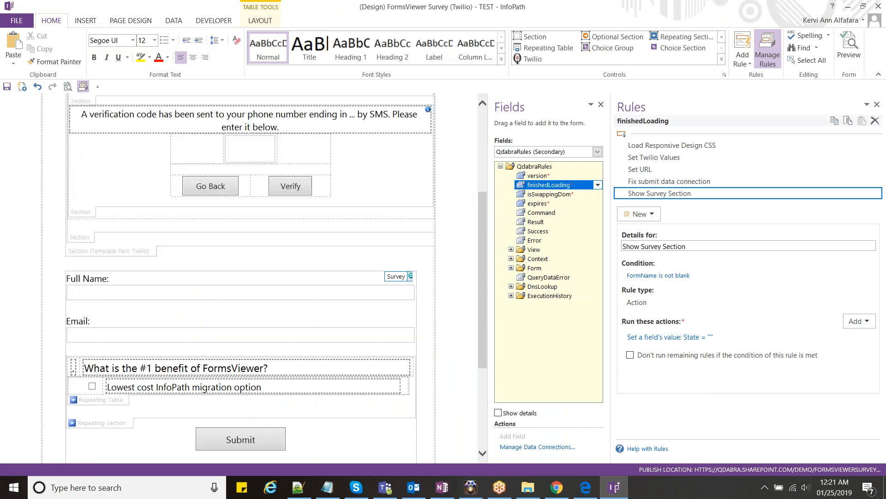
scroll(239, 277, up, 4)
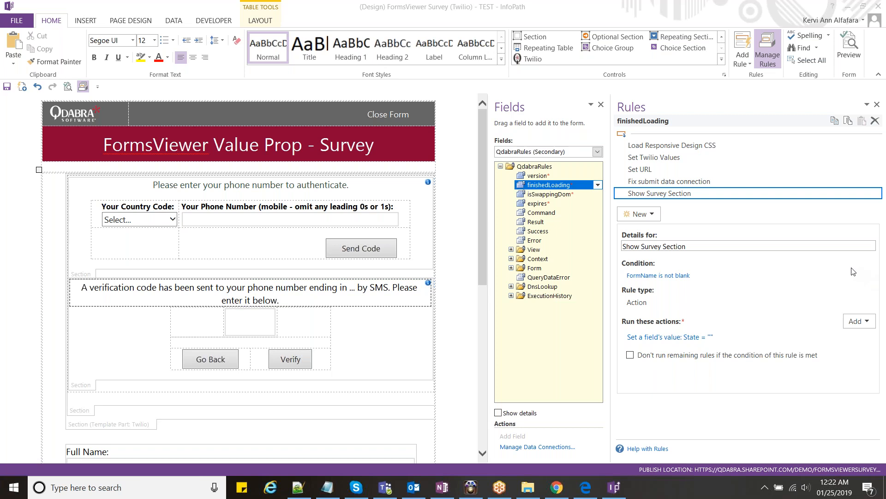
click(618, 330)
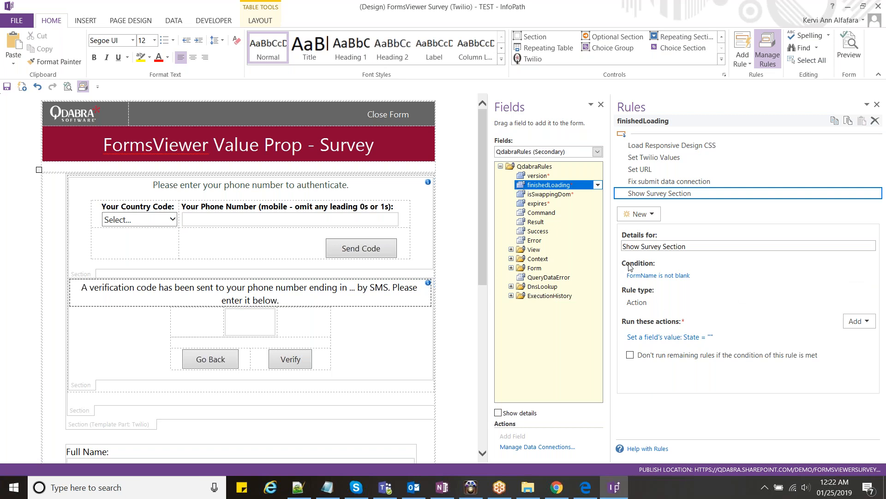
click(852, 9)
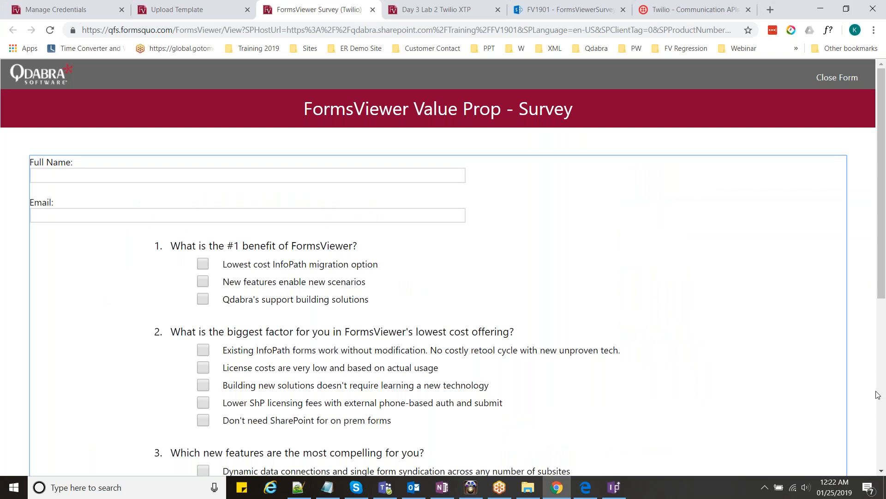
click(500, 487)
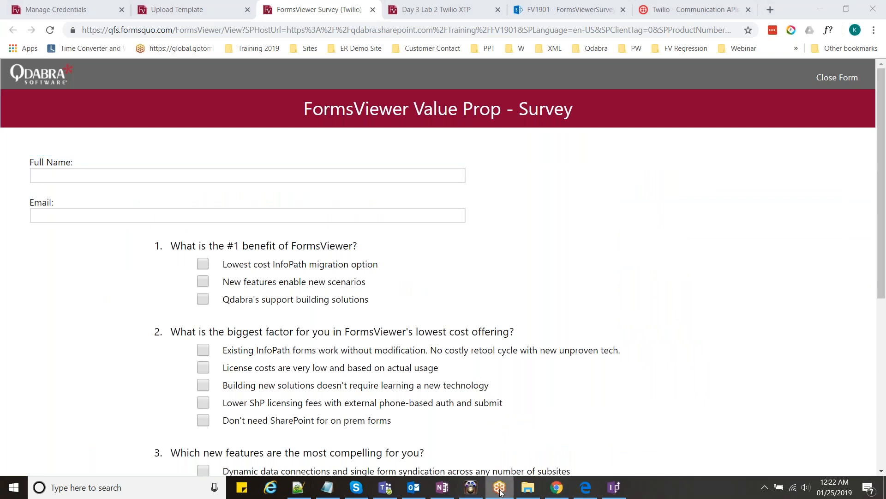
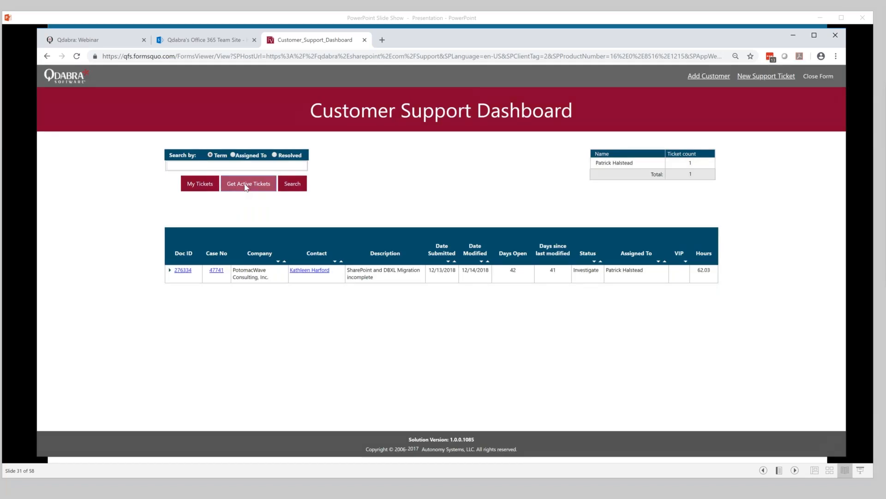
- Load all active support tickets with Get Active Tickets, review the grid, and click into the search box
click(246, 185)
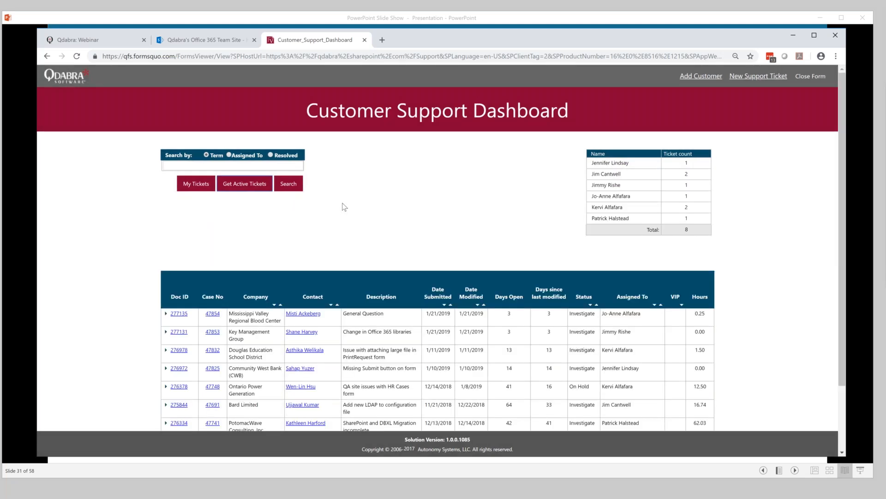
scroll(344, 207, down, 3)
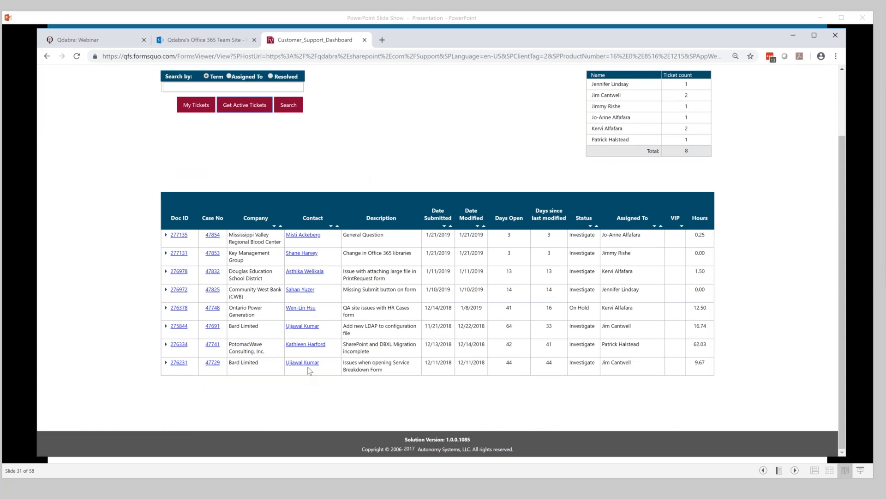
scroll(309, 371, up, 3)
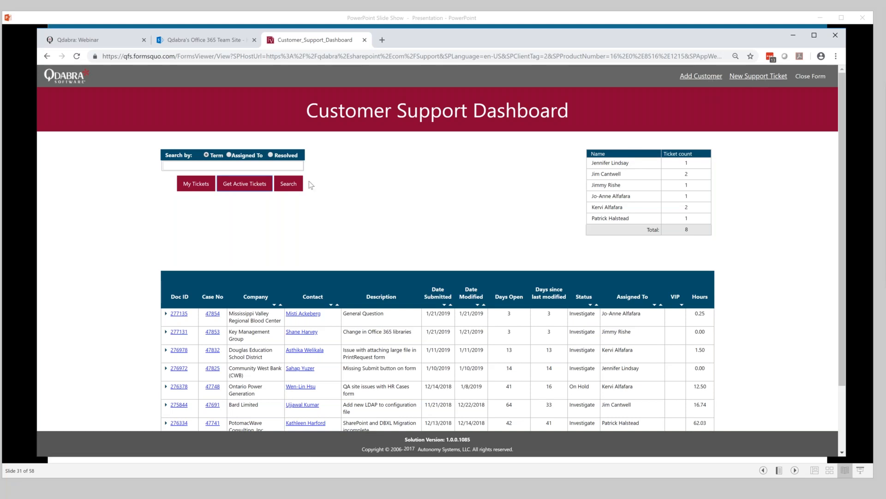
click(283, 169)
- Run a term search for 'SharePoint' and review the 8 matching tickets
text(SharePoint)
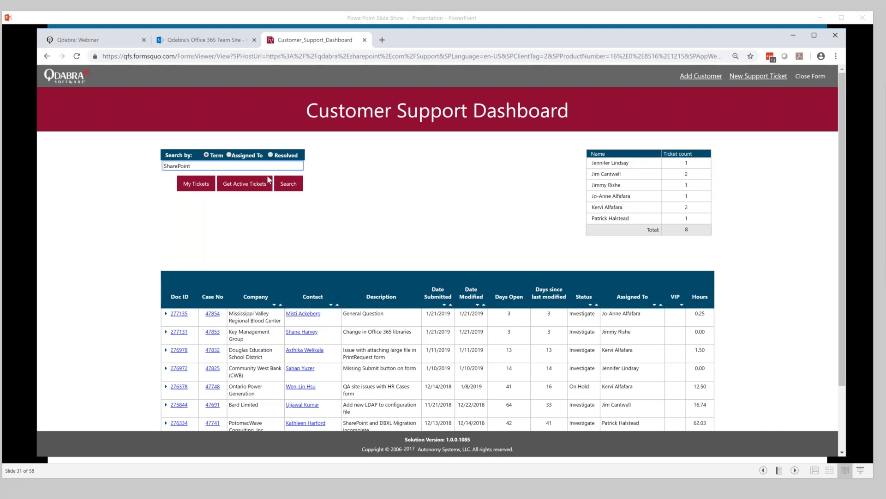
click(287, 184)
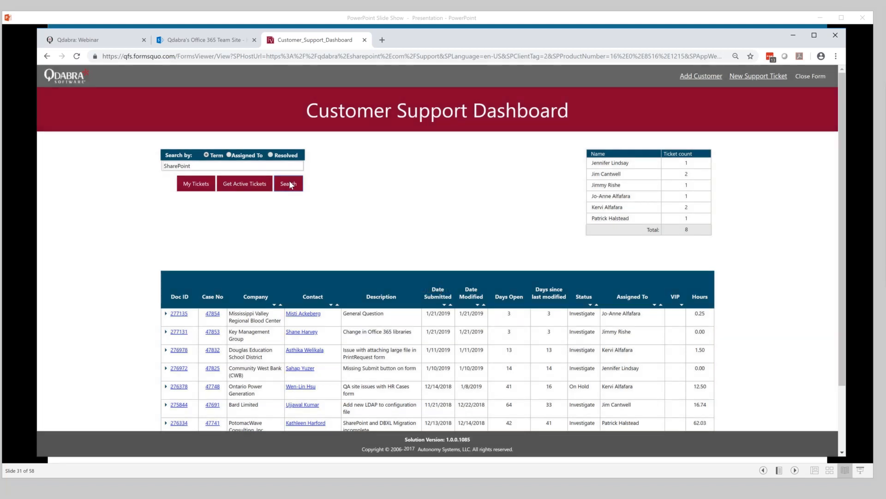
scroll(330, 196, down, 3)
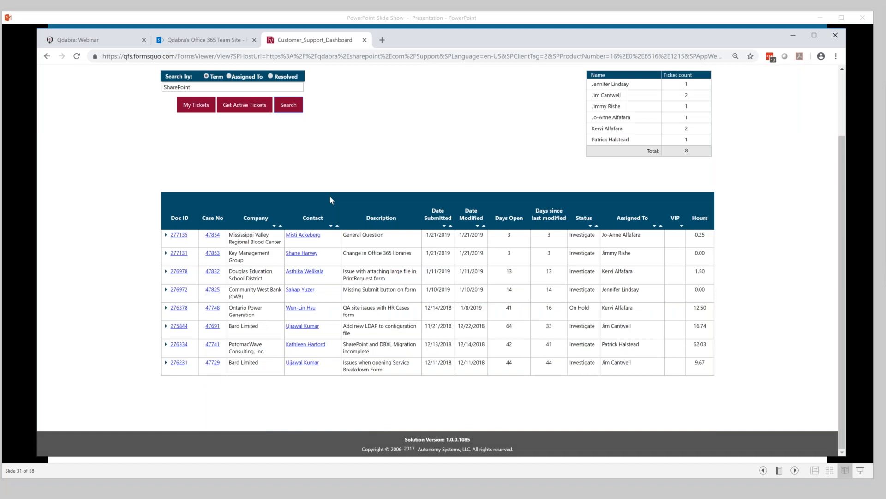
scroll(330, 198, up, 2)
scroll(330, 198, down, 1)
- Select the 'SharePoint' term and start typing 'configuration' over it
drag(190, 130, 163, 130)
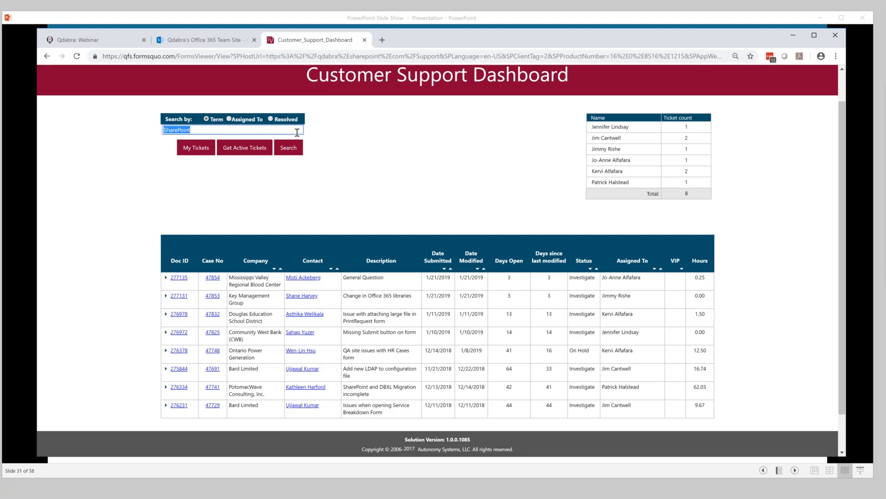
scroll(297, 133, down, 1)
text(configurato)
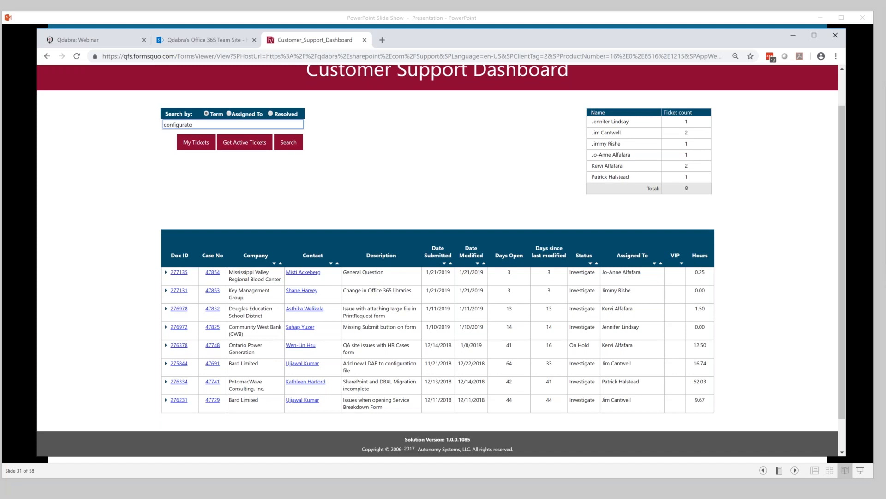
text(nion)
- Search for 'configuration' and scroll through the 582 matching tickets, then back to the top
click(297, 142)
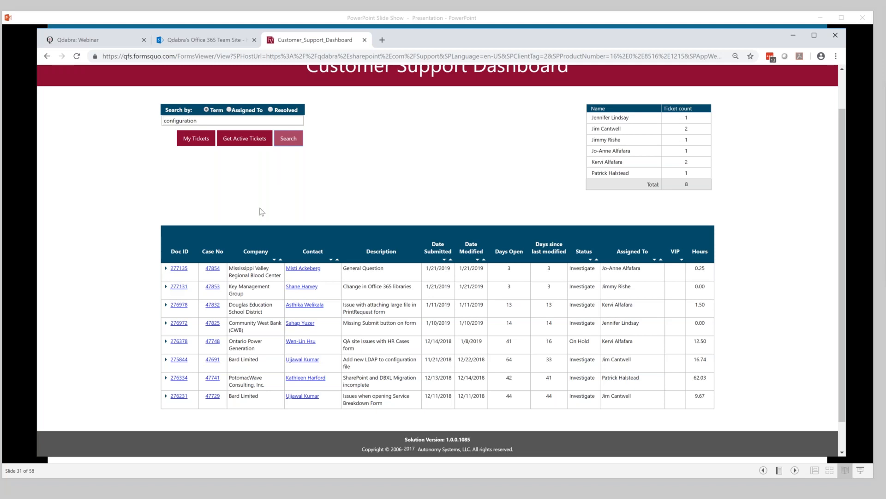
scroll(262, 212, down, 1)
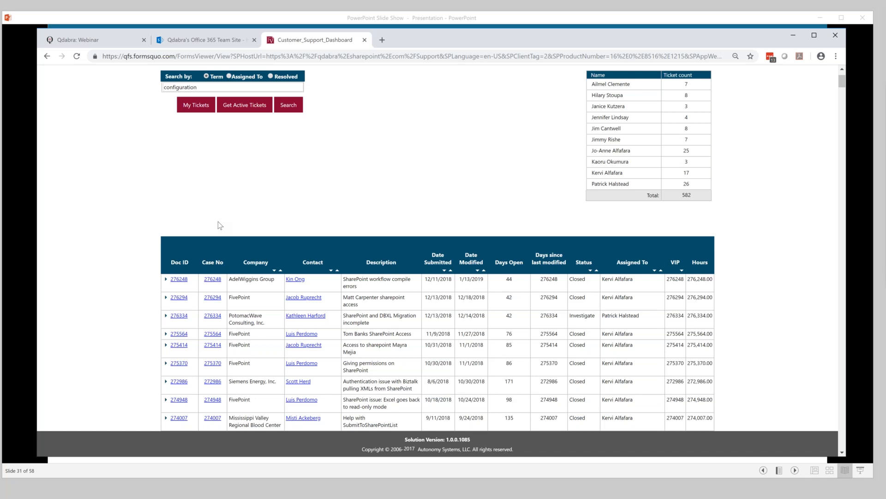
scroll(220, 226, up, 2)
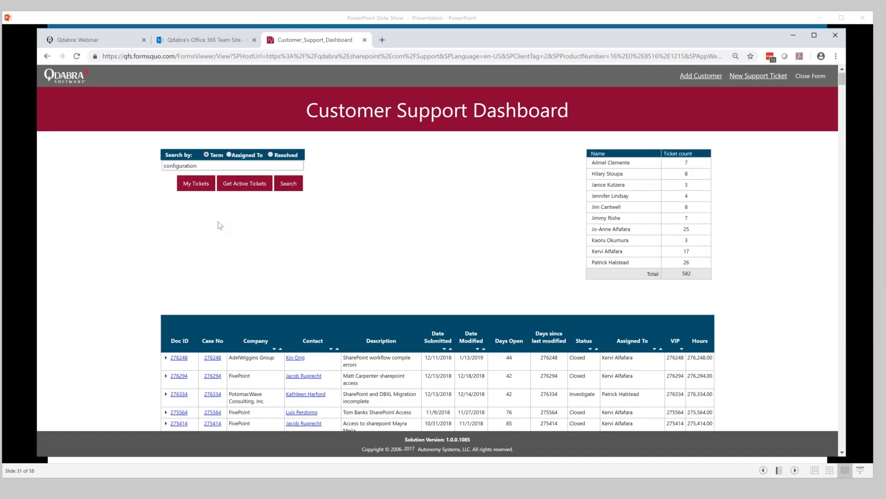
scroll(220, 225, down, 4)
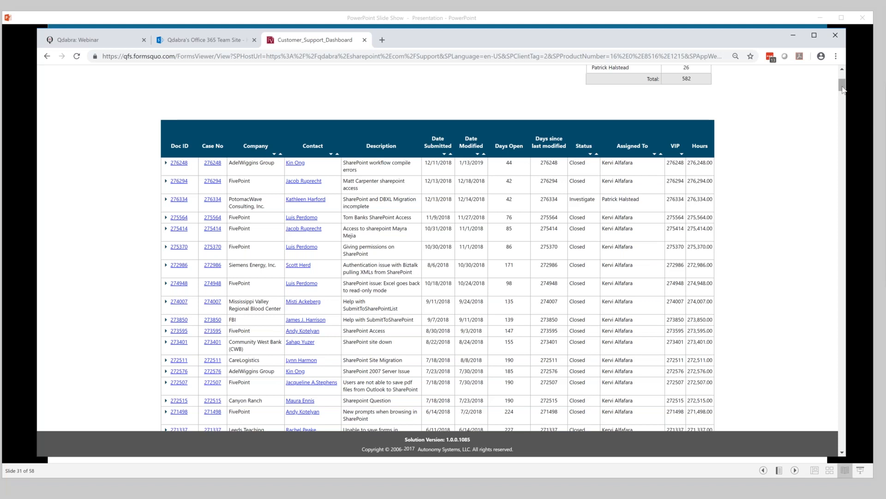
drag(842, 88, 842, 89)
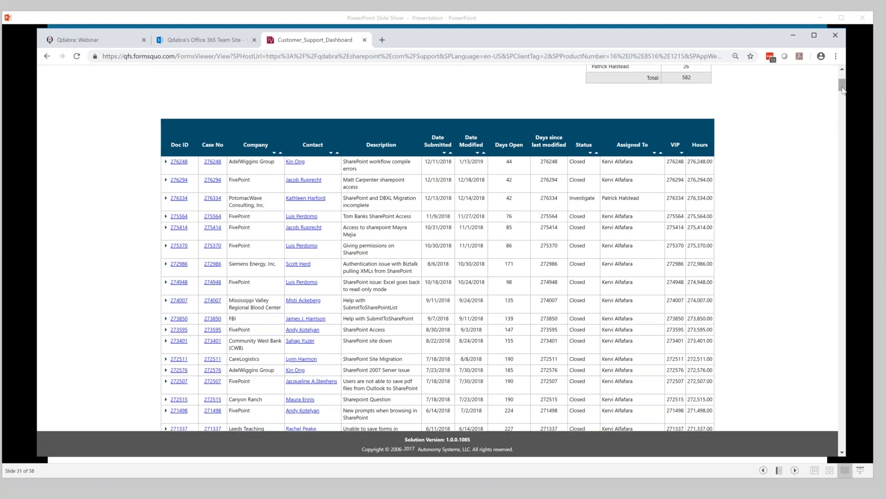
scroll(843, 145, down, 1)
drag(842, 143, 834, 328)
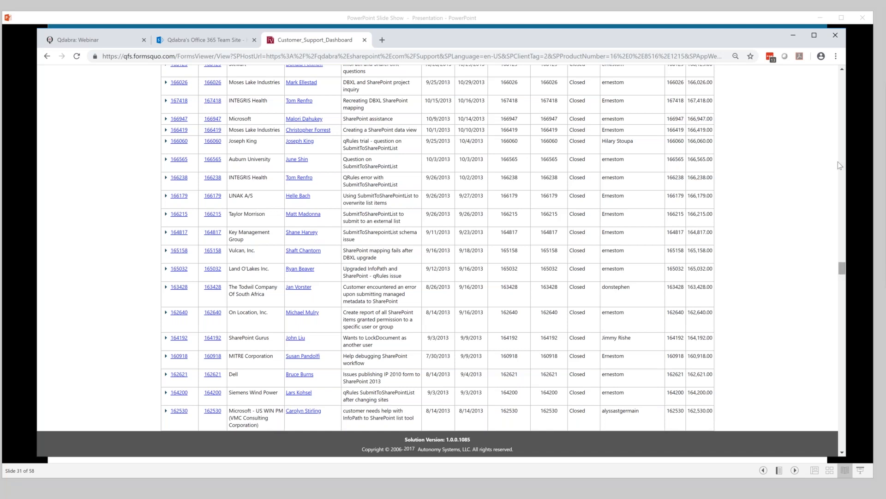
scroll(838, 161, up, 20)
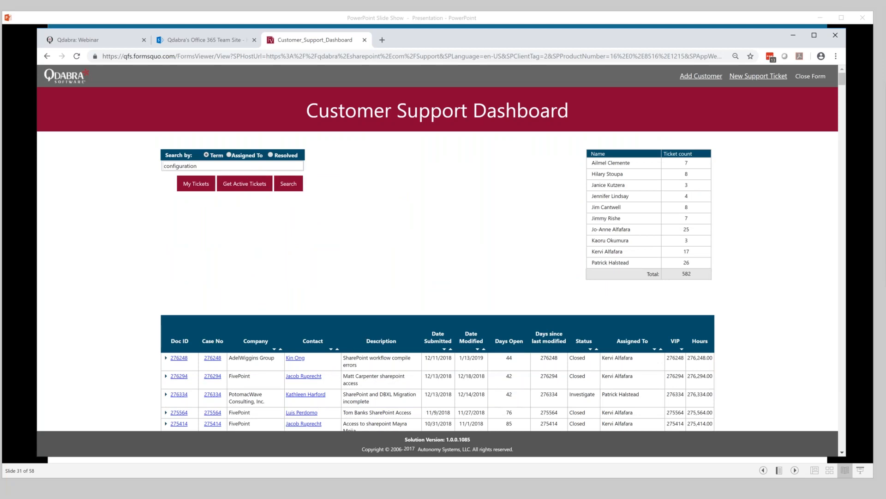
- Rerun the configuration search and expand ticket 276334 to show its FogBugz link and history
click(286, 185)
drag(373, 403, 346, 395)
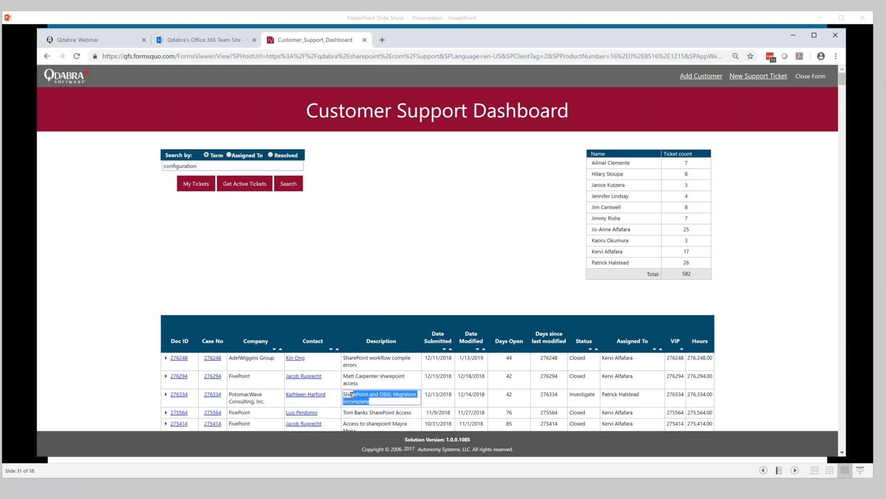
click(166, 395)
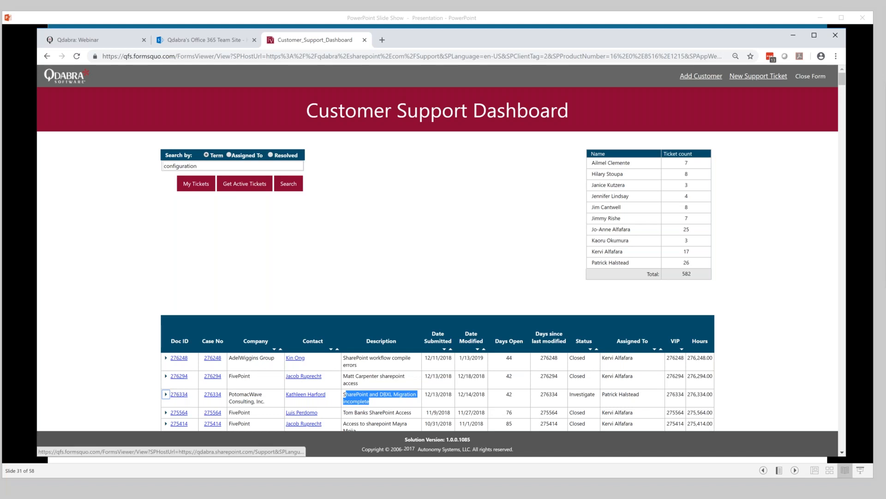
click(166, 393)
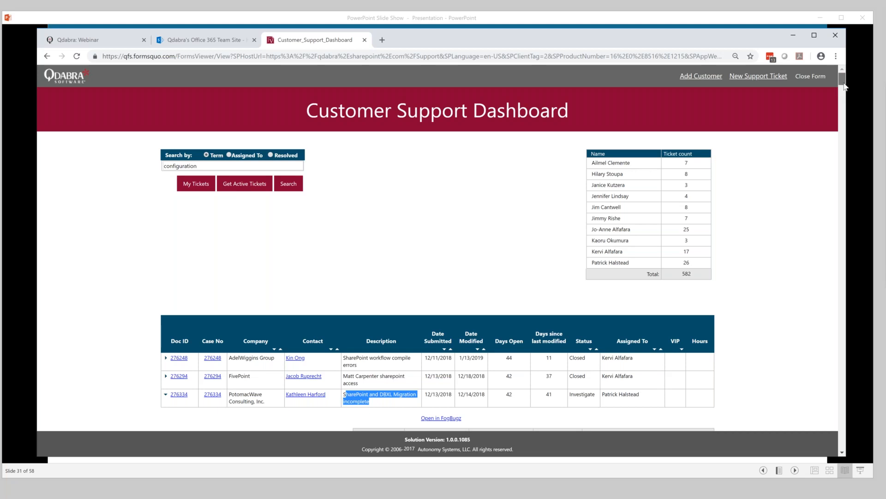
scroll(844, 86, down, 1)
scroll(844, 86, down, 3)
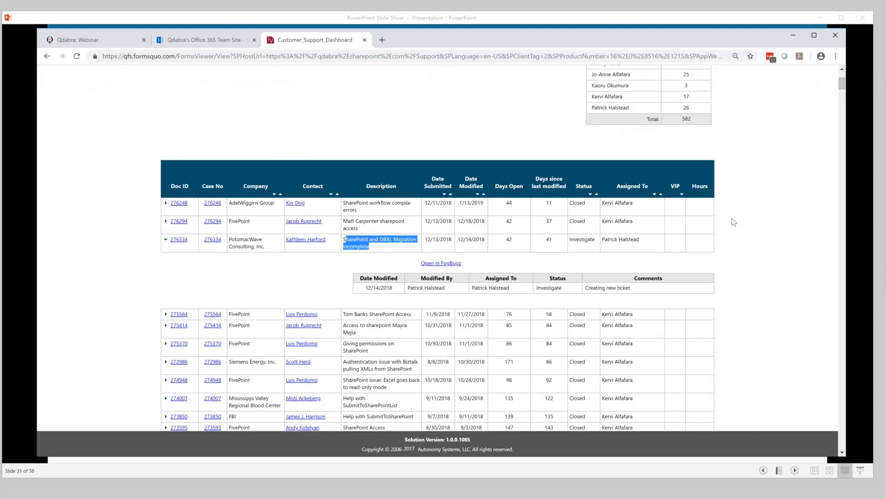
scroll(731, 219, down, 1)
click(615, 247)
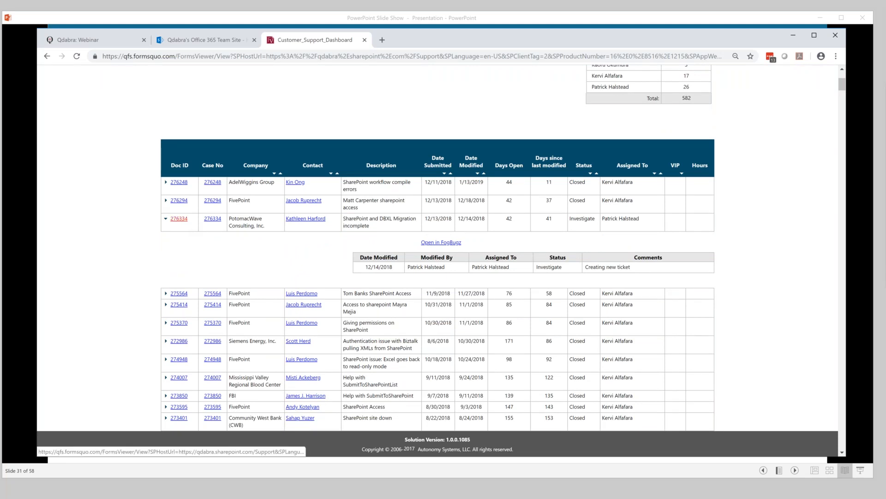
- Open ticket 276334's form in a new tab, sort by Date Submitted, then close both tabs
click(180, 218)
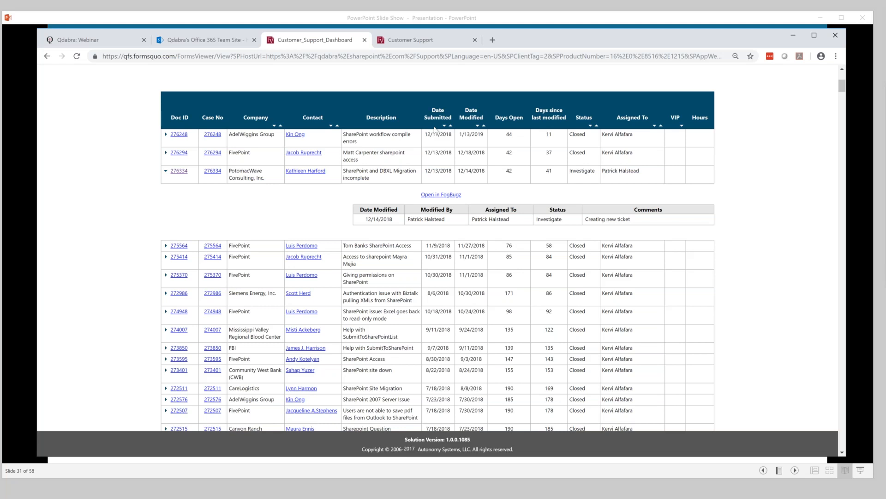
click(434, 127)
click(365, 40)
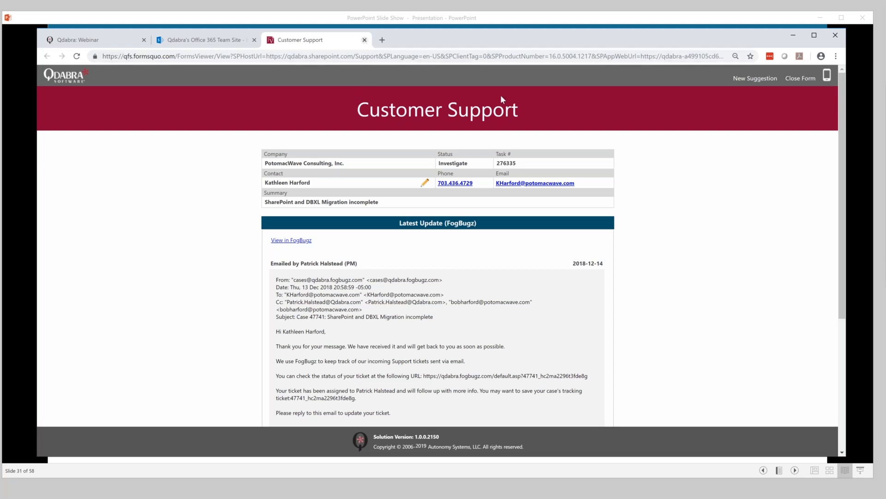
key(ctrl+w)
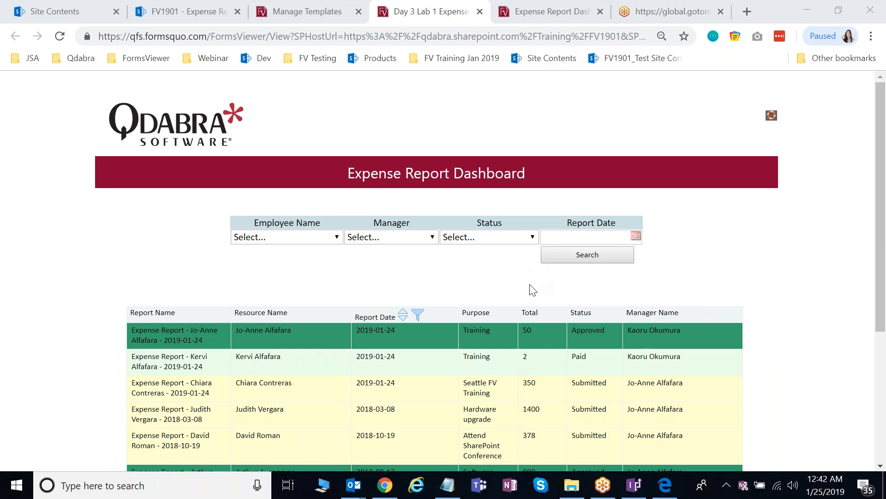
- Scroll through the unfiltered Expense Report Dashboard grid to review every expense report
scroll(534, 289, down, 1)
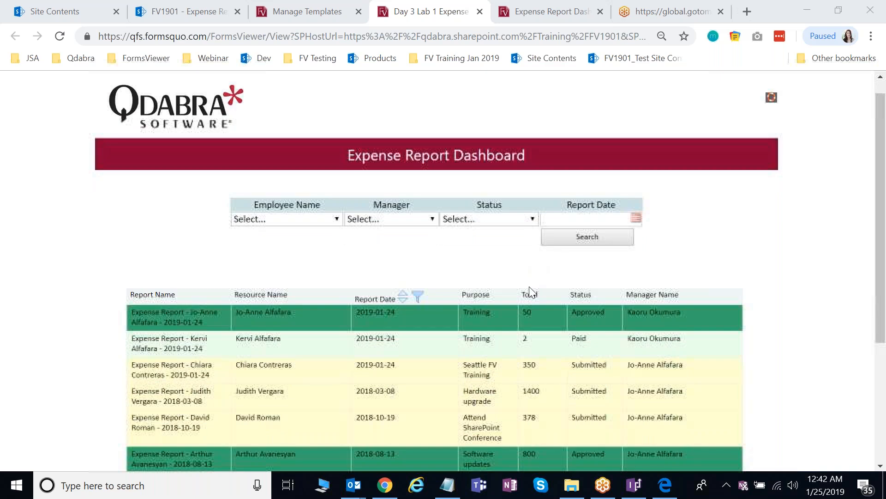
scroll(533, 290, down, 3)
scroll(780, 292, up, 4)
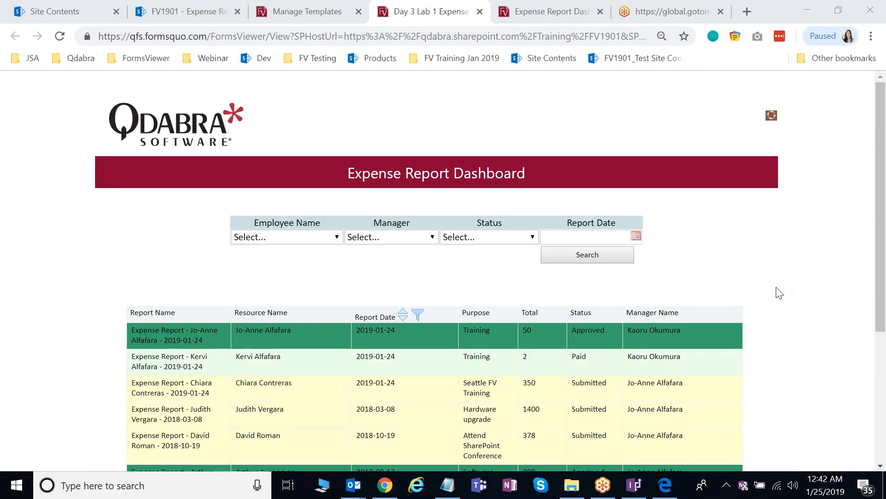
scroll(780, 293, down, 8)
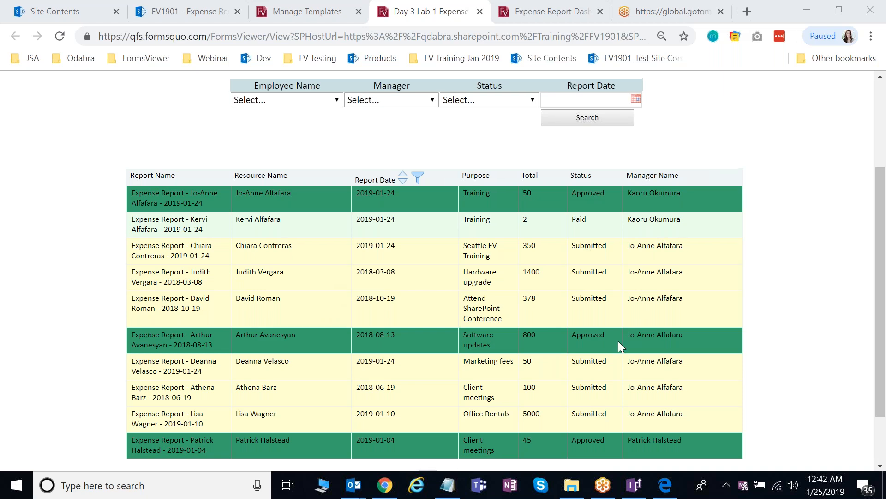
scroll(747, 275, up, 3)
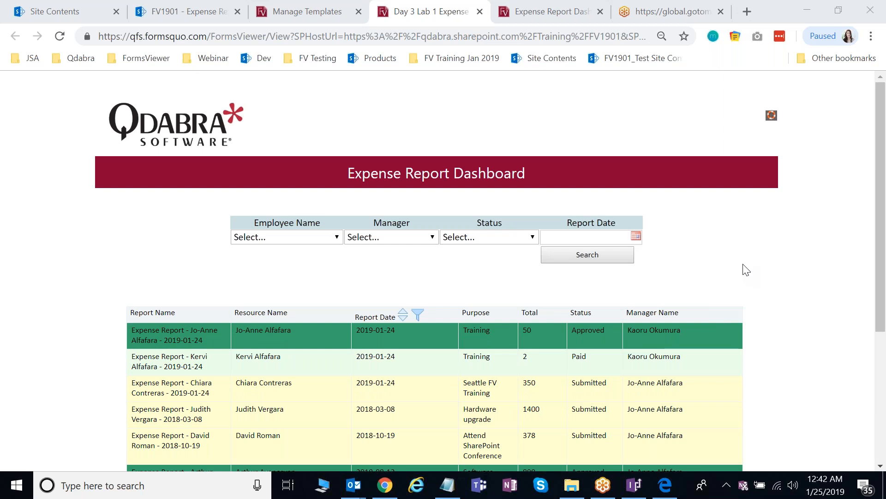
scroll(747, 270, down, 1)
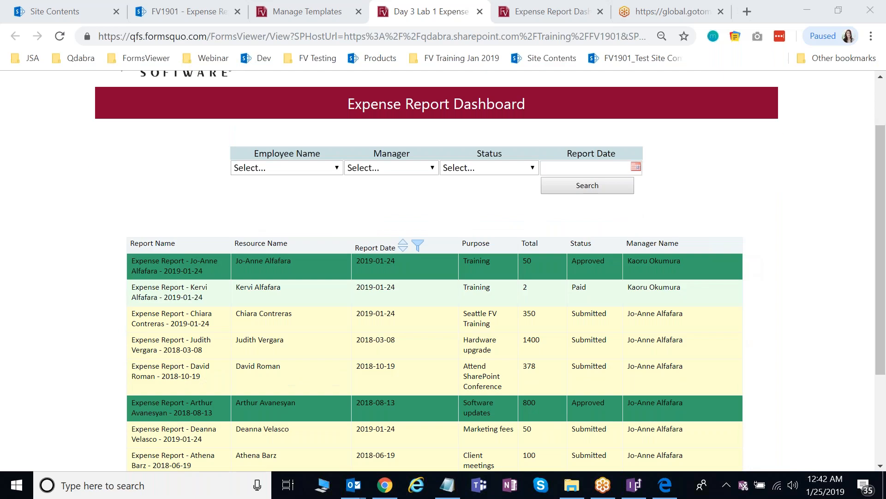
scroll(644, 317, down, 1)
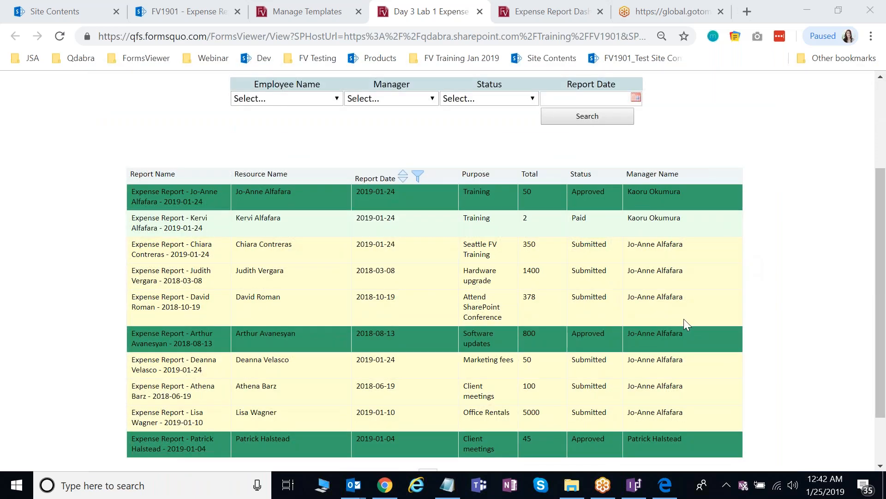
scroll(683, 324, up, 3)
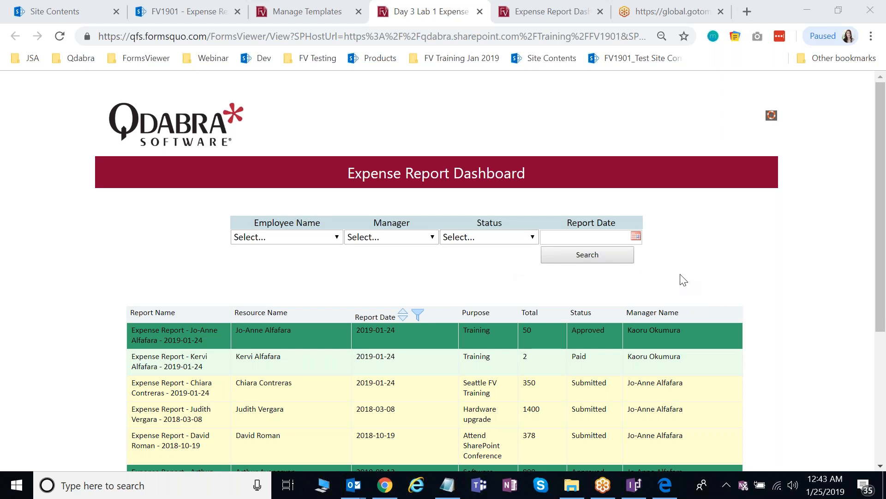
scroll(683, 279, down, 1)
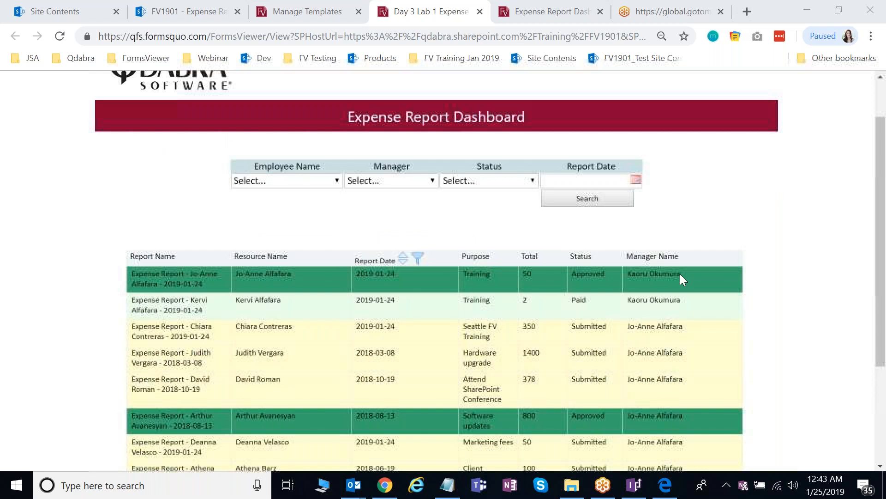
scroll(680, 274, up, 1)
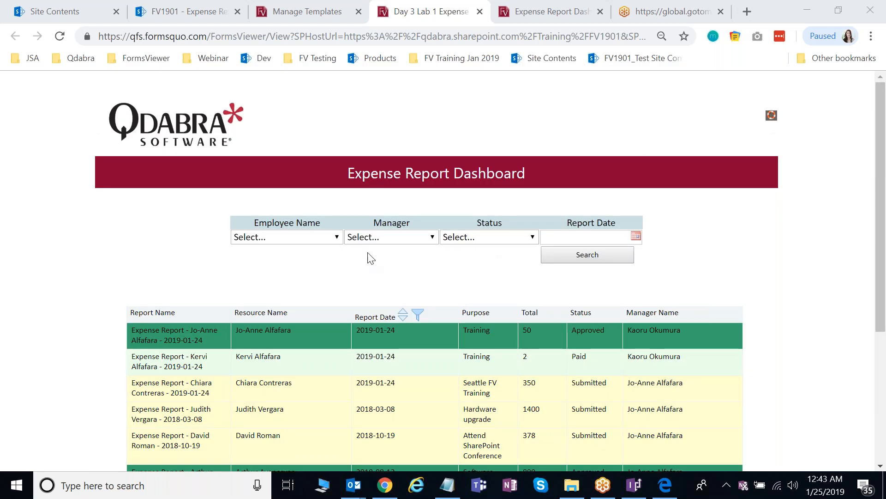
- Filter the dashboard by one employee from the Employee Name drop-down and run Search
click(332, 242)
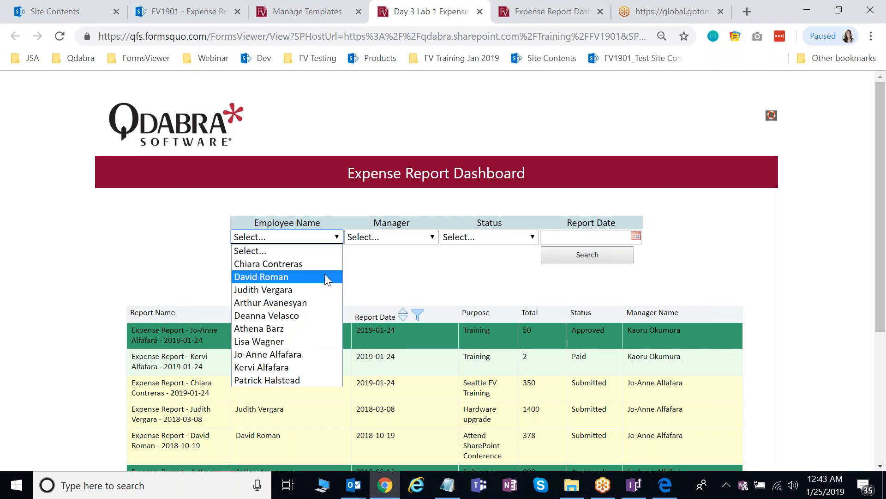
click(311, 265)
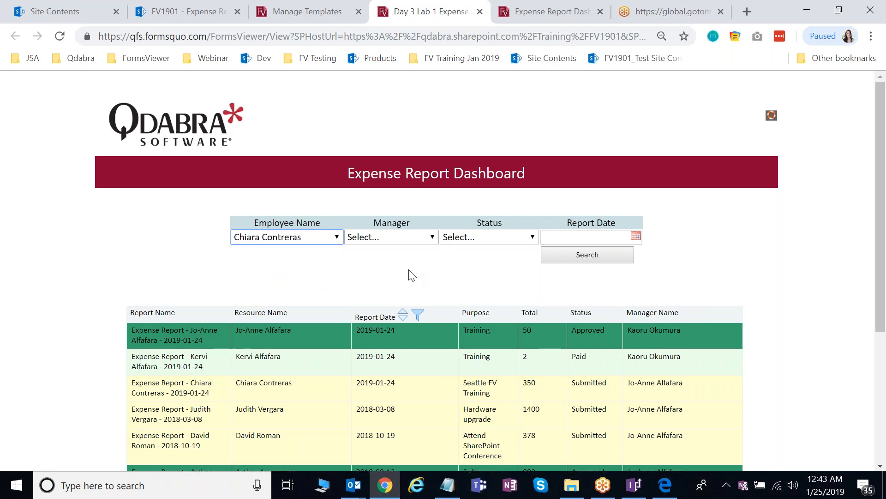
click(596, 256)
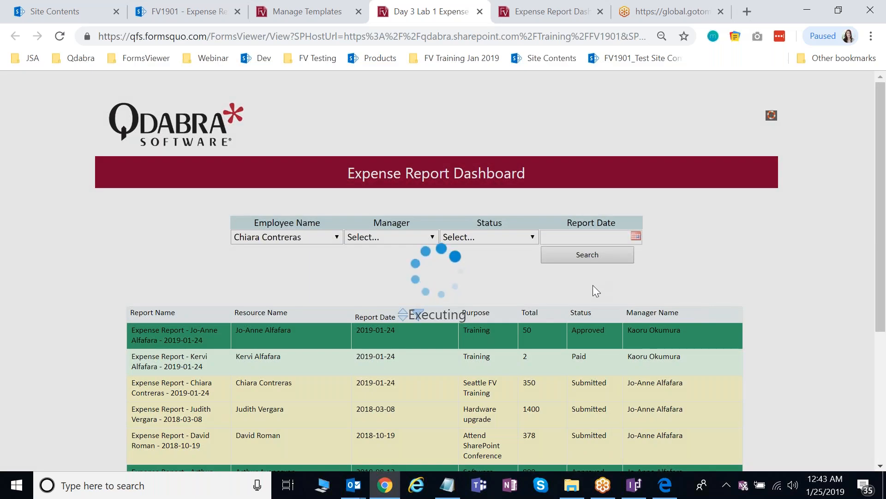
scroll(593, 286, down, 2)
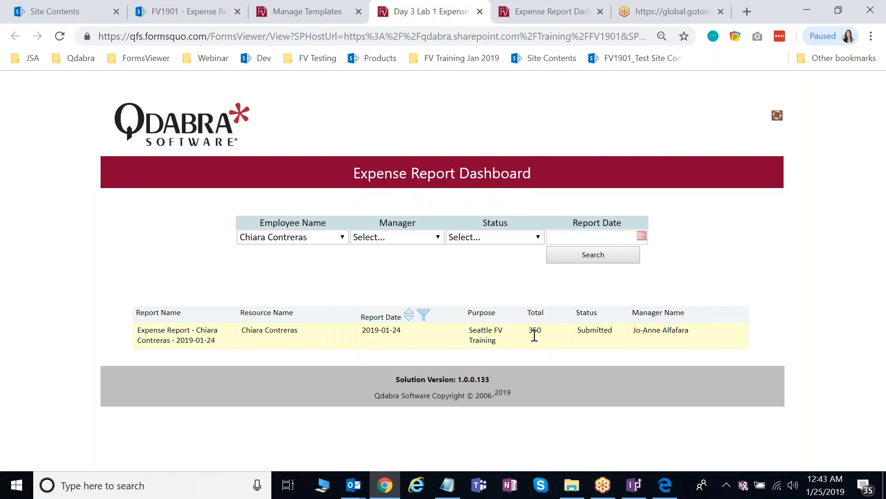
- Switch the Employee Name filter to two other employees in turn, leaving one Approved 50 Training report
click(326, 238)
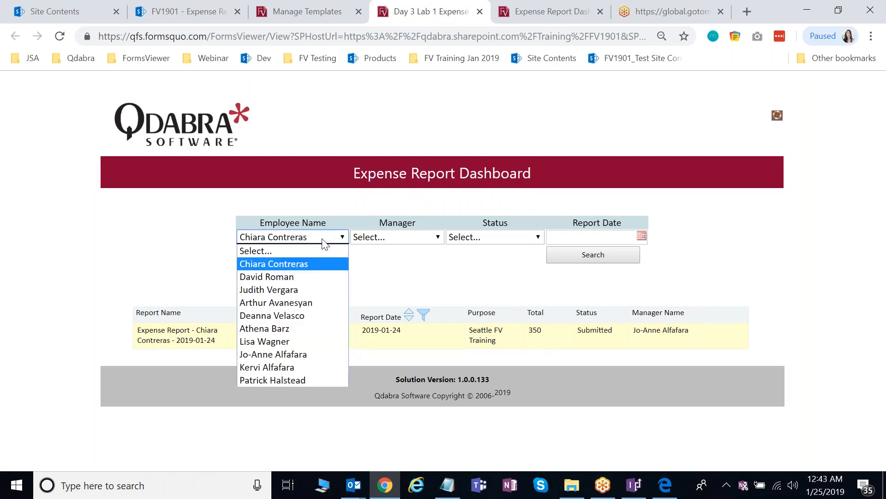
click(305, 315)
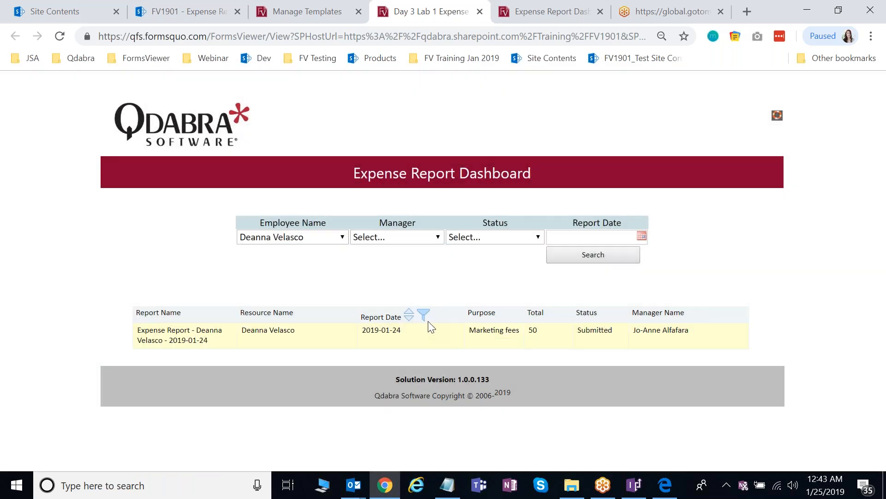
click(314, 243)
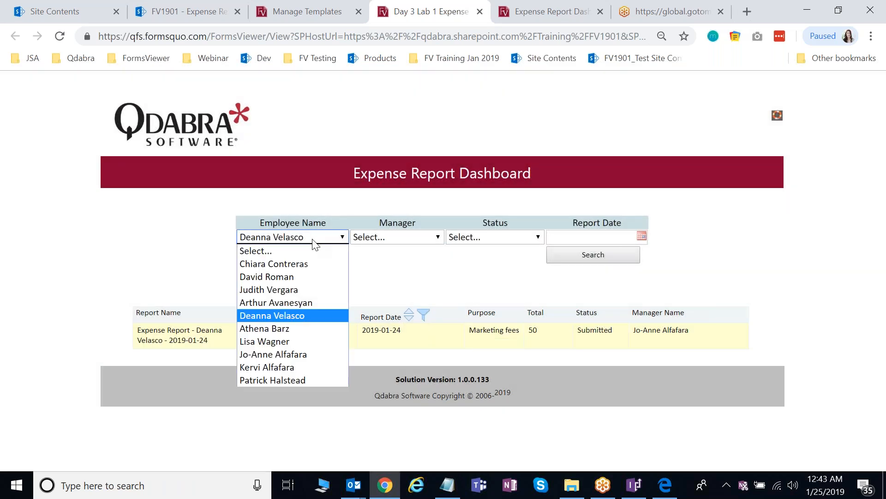
click(333, 354)
click(583, 258)
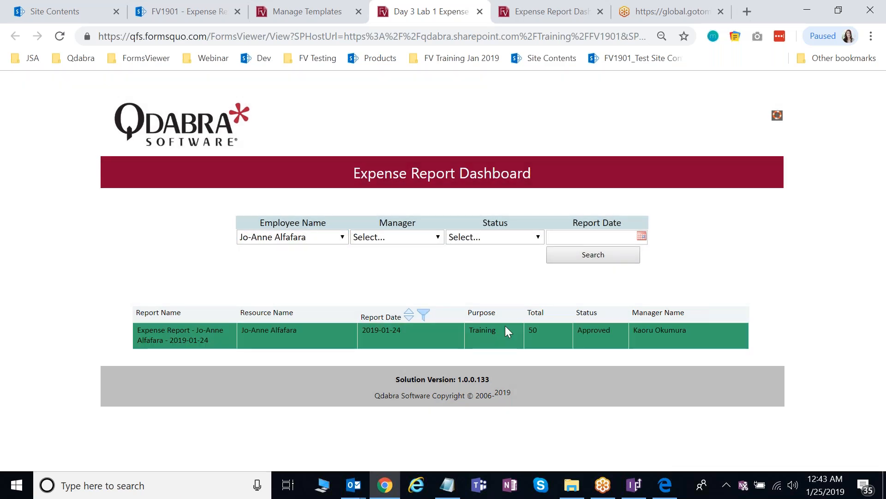
- Reset Employee Name to Select... and search for reports with status Submitted
click(323, 237)
click(323, 251)
click(486, 241)
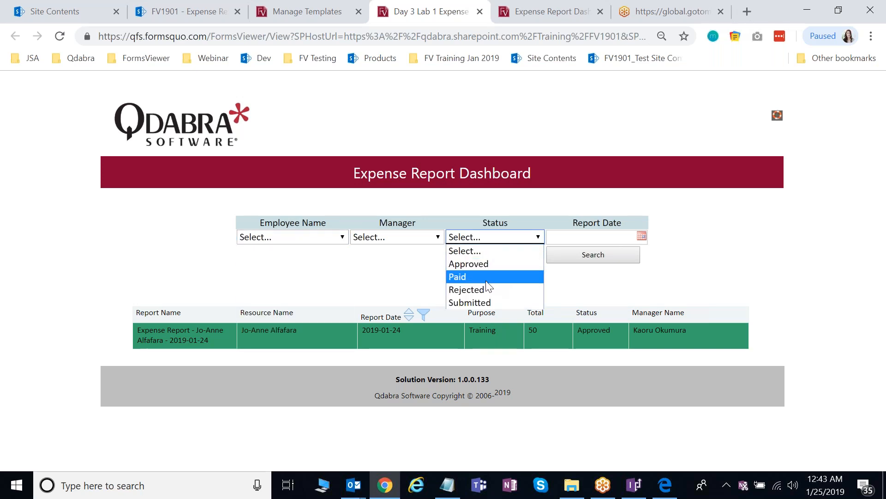
click(489, 301)
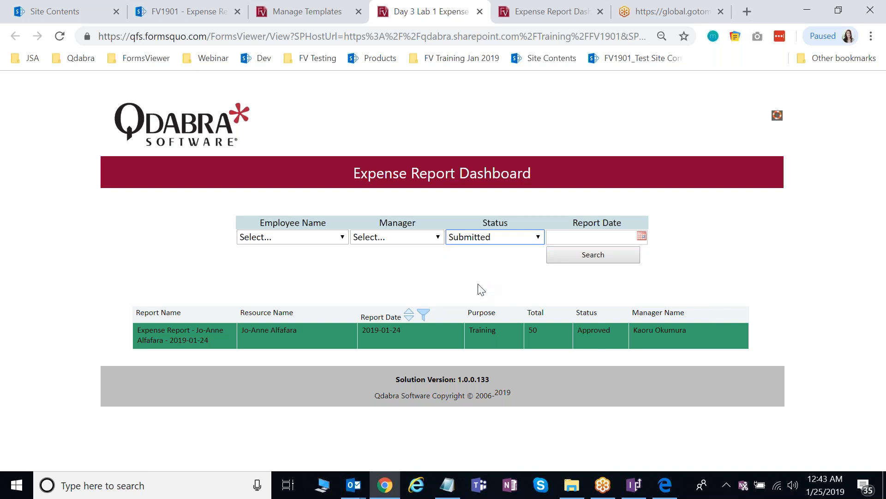
click(601, 258)
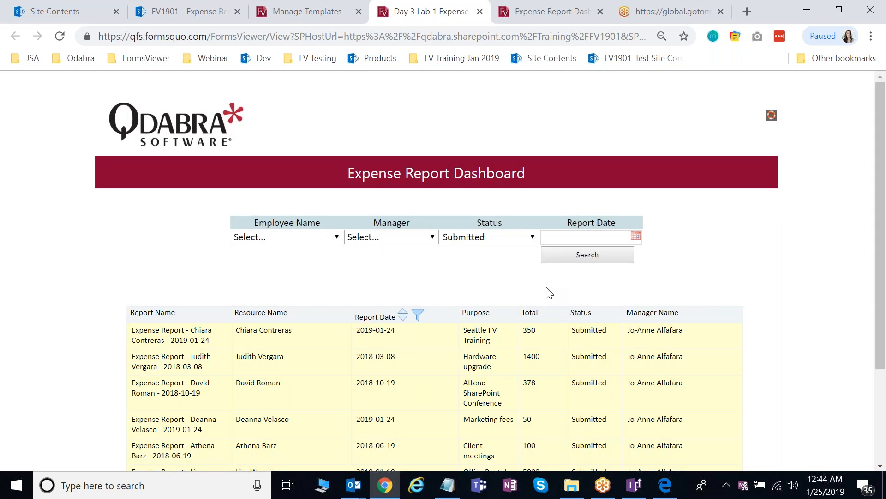
scroll(550, 292, down, 1)
scroll(548, 290, down, 3)
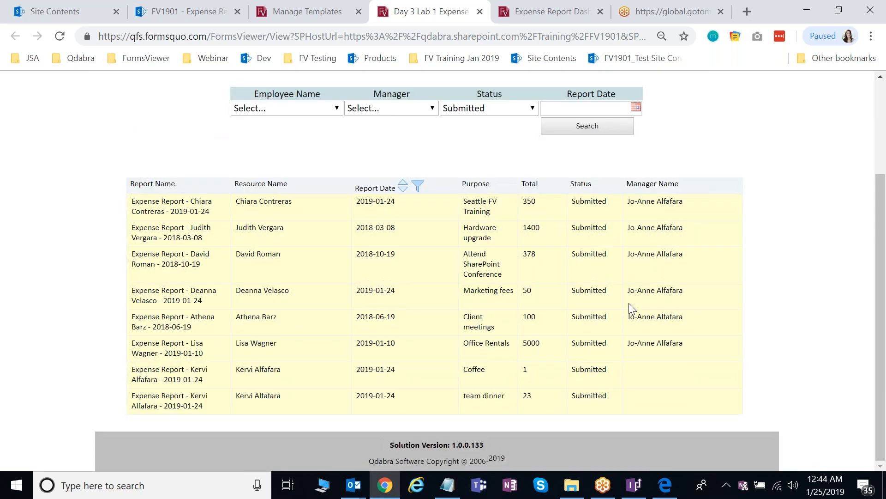
scroll(629, 303, up, 3)
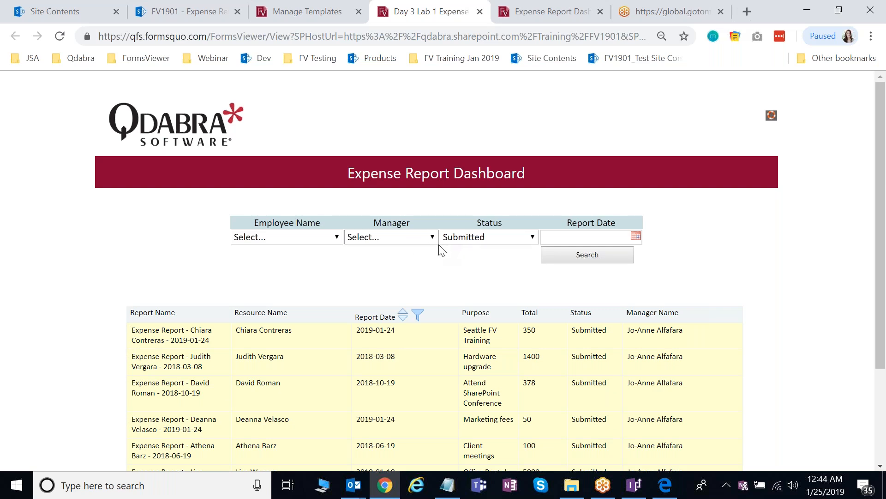
- Compare with the SharePoint Expense Reports list, then review the Submitted reports on the dashboard
click(481, 239)
click(480, 239)
click(189, 11)
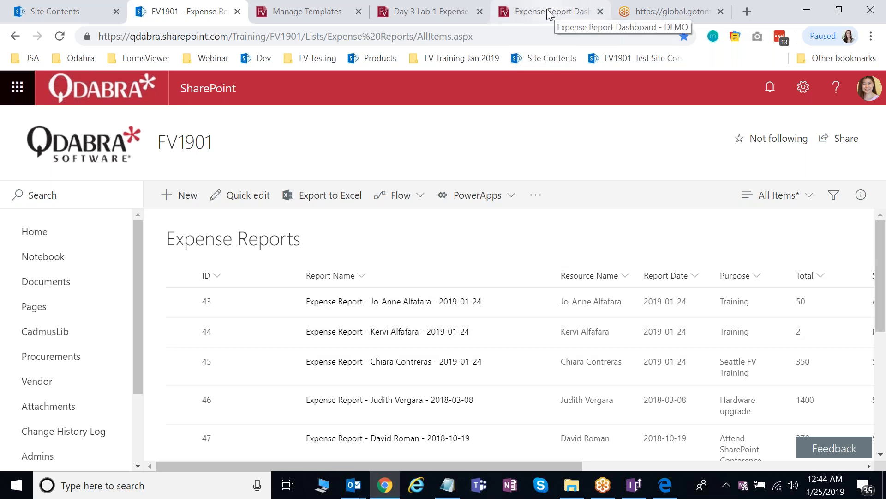
click(452, 10)
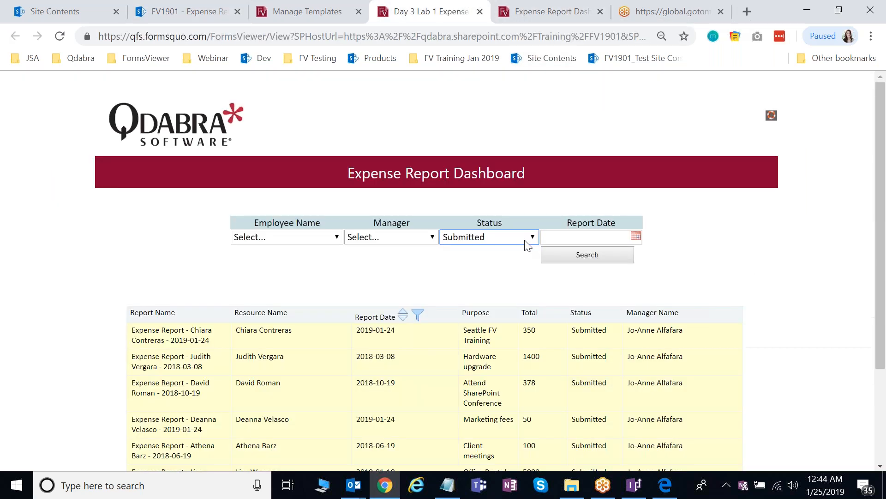
scroll(552, 336, down, 1)
scroll(554, 337, down, 2)
scroll(557, 283, up, 1)
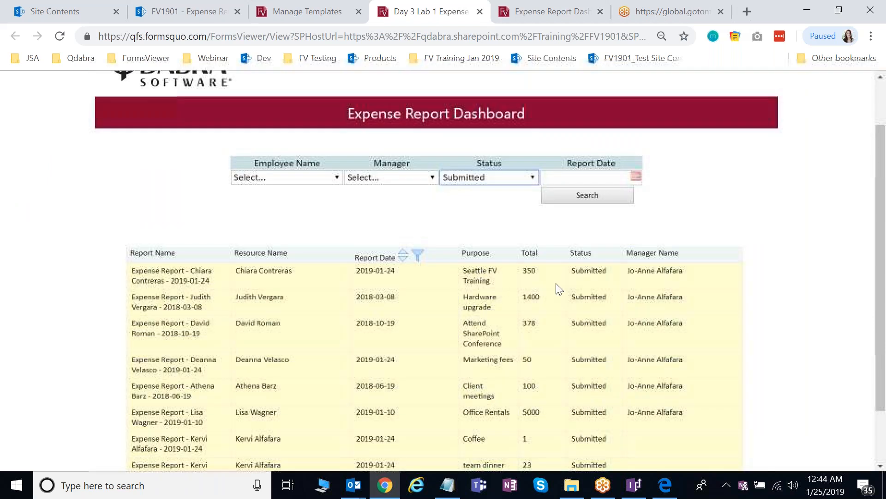
scroll(601, 273, up, 1)
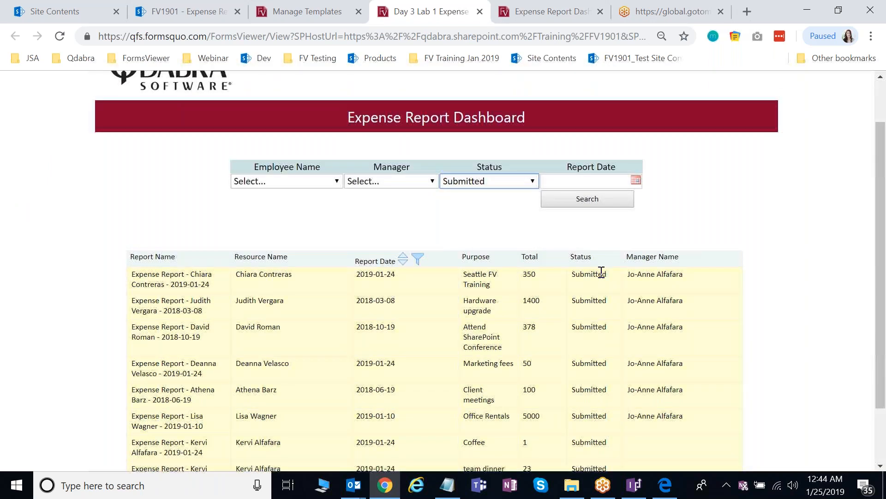
scroll(601, 273, up, 2)
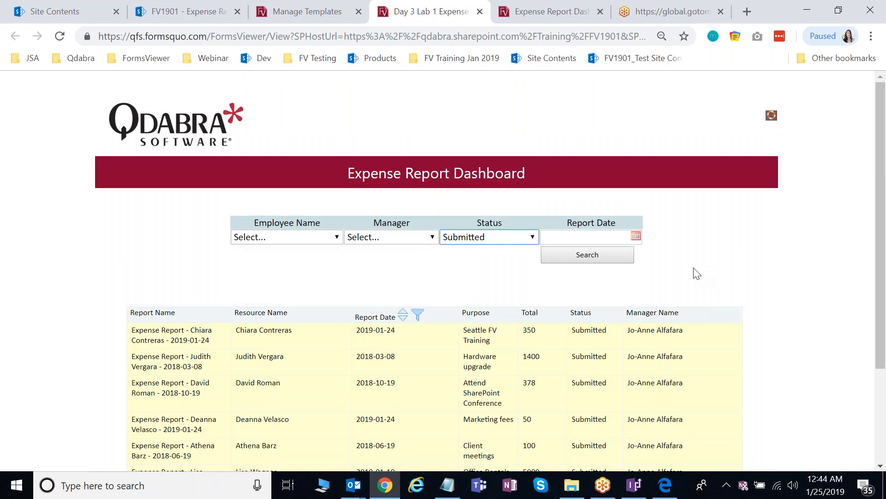
scroll(697, 274, down, 1)
scroll(697, 274, down, 4)
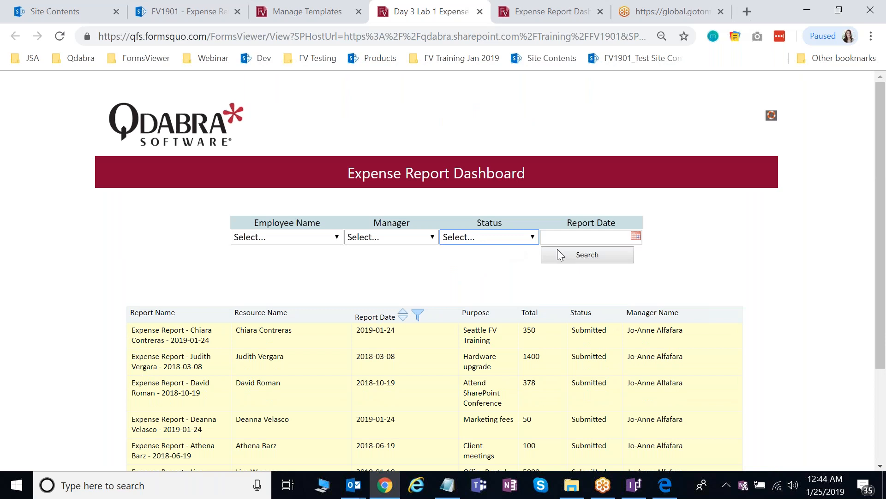
click(569, 254)
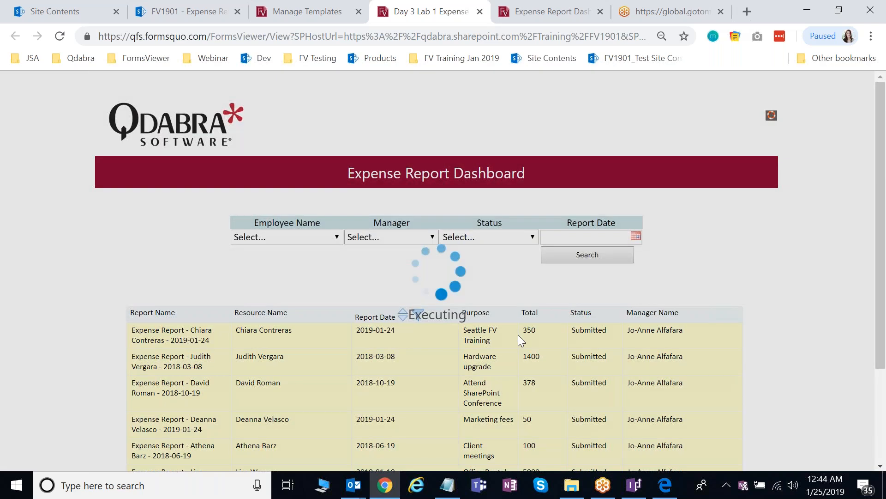
scroll(411, 326, down, 1)
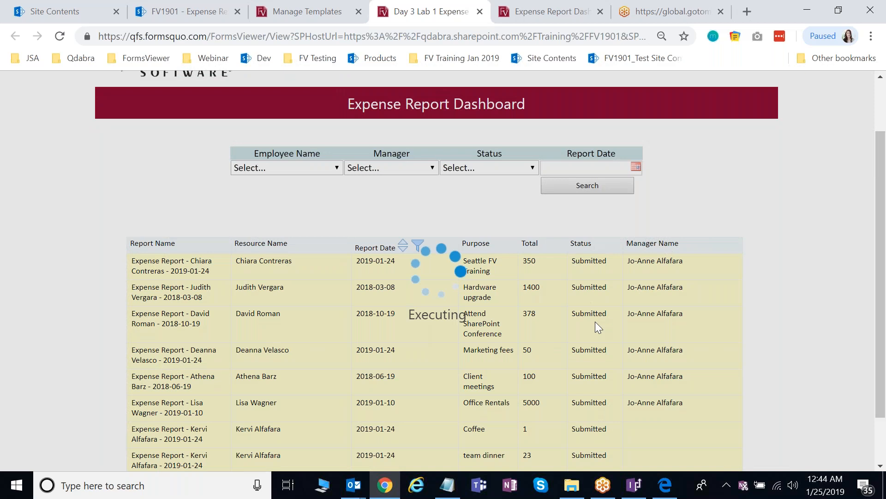
scroll(555, 303, up, 1)
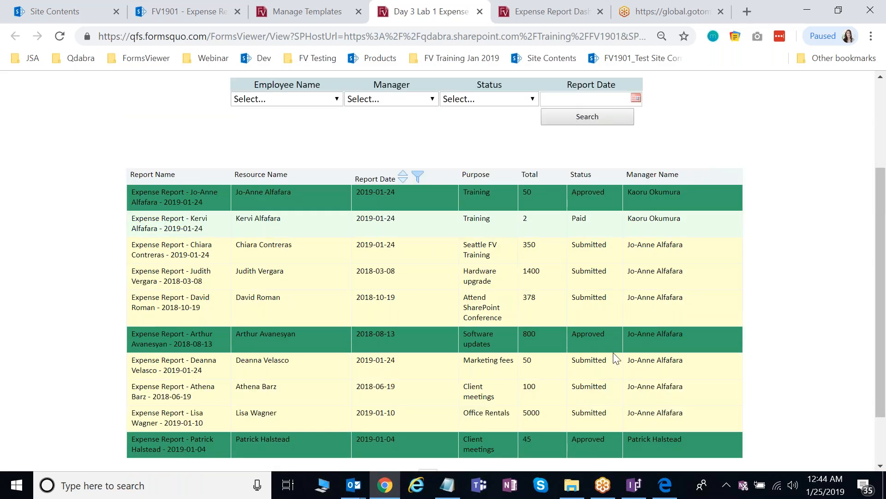
scroll(609, 297, up, 1)
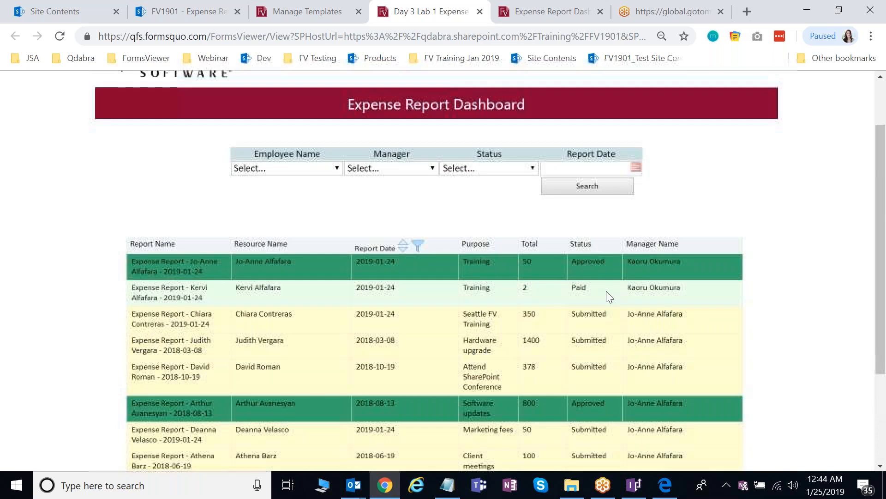
scroll(611, 349, down, 1)
scroll(614, 355, down, 1)
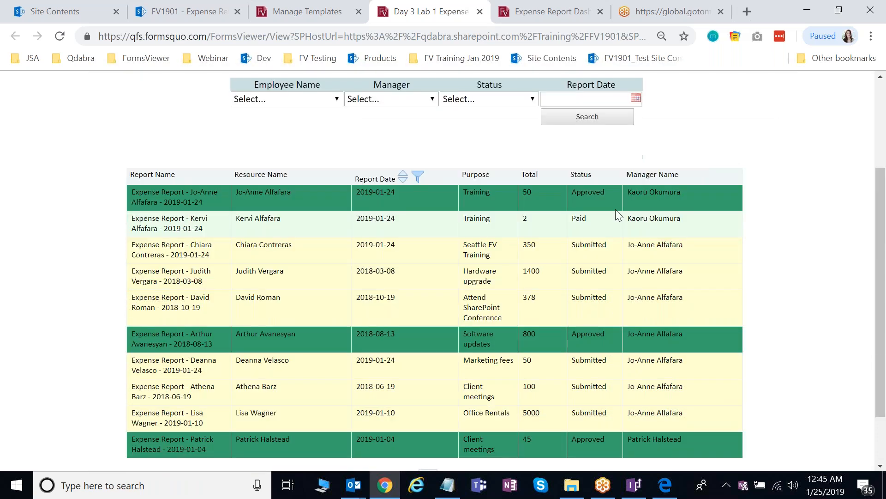
scroll(616, 210, up, 1)
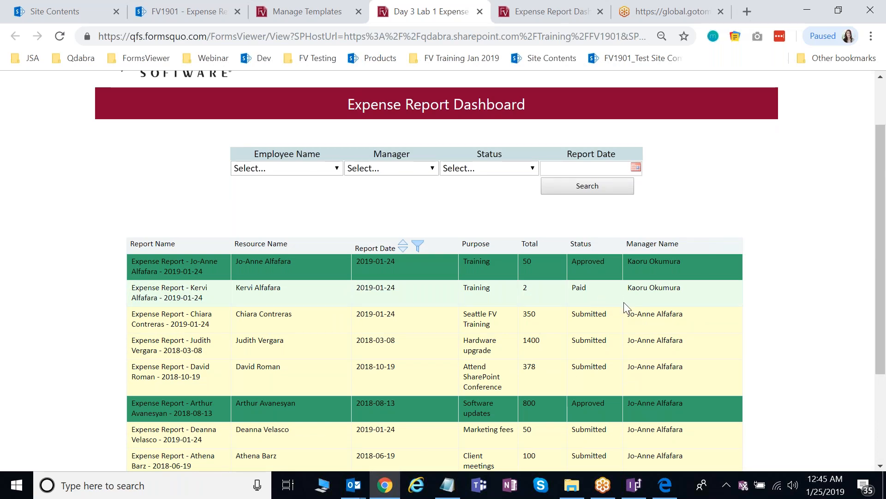
scroll(623, 308, down, 1)
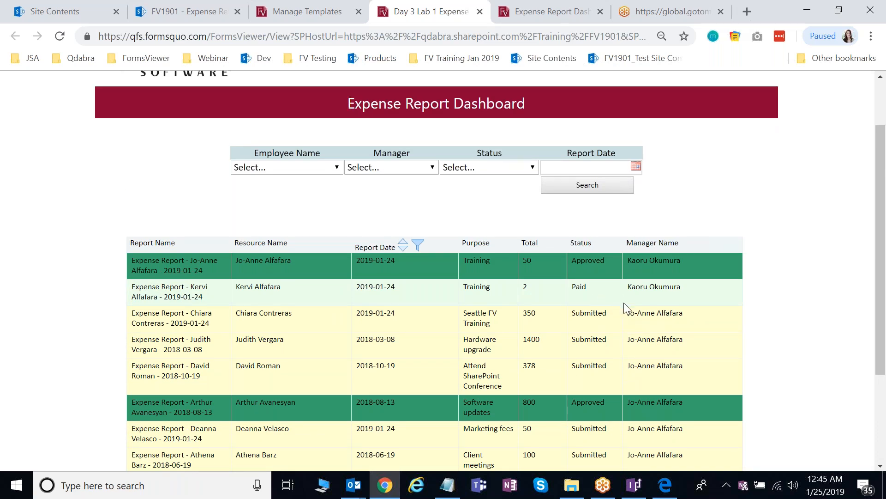
scroll(624, 307, down, 3)
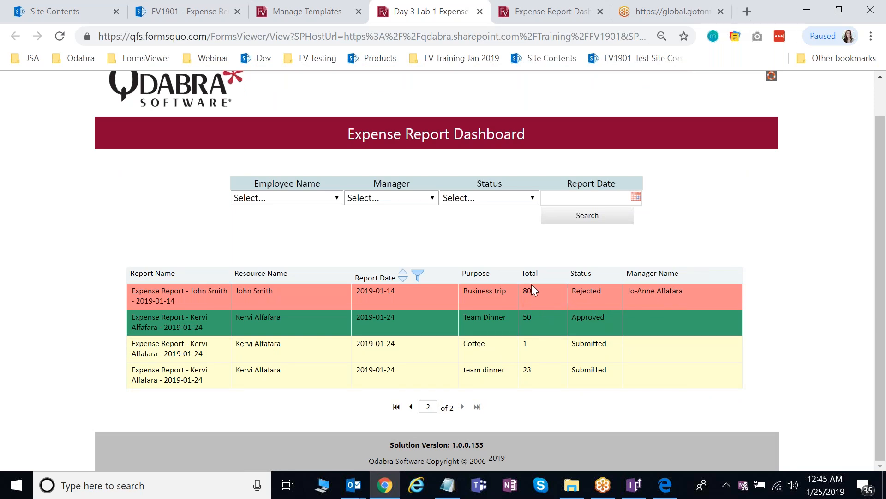
scroll(531, 284, up, 1)
scroll(490, 271, up, 1)
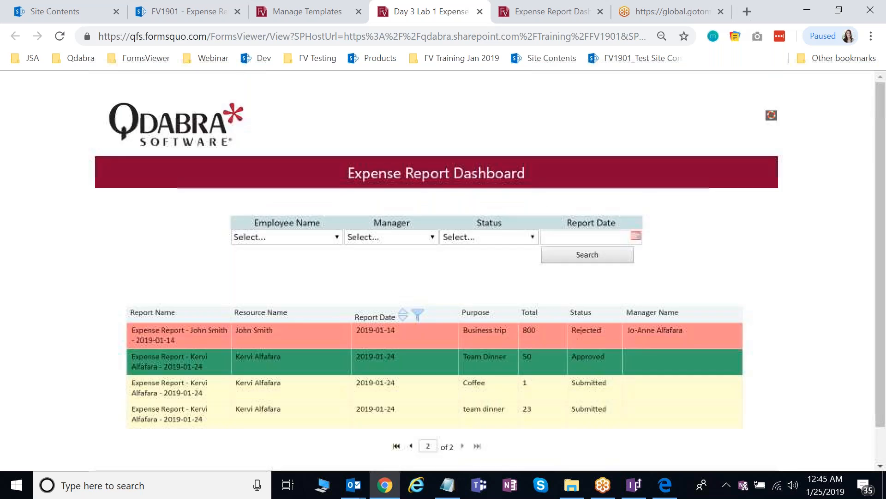
click(411, 446)
scroll(528, 306, down, 1)
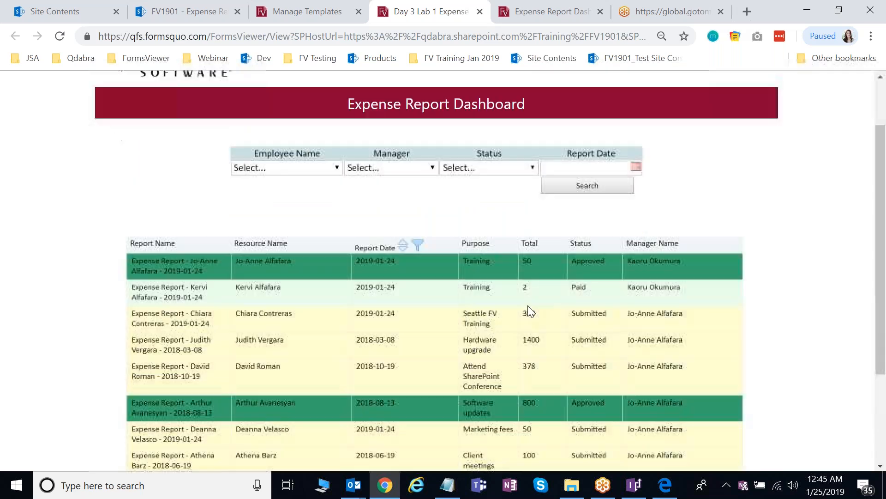
scroll(406, 257, up, 1)
scroll(406, 258, up, 1)
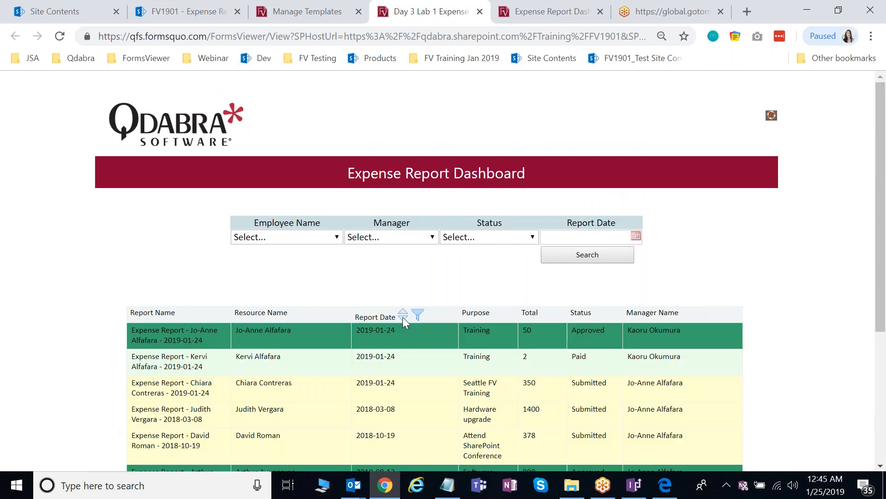
- Sort by Report Date ascending, then descending so the 2019-01-24 reports are on top
click(405, 317)
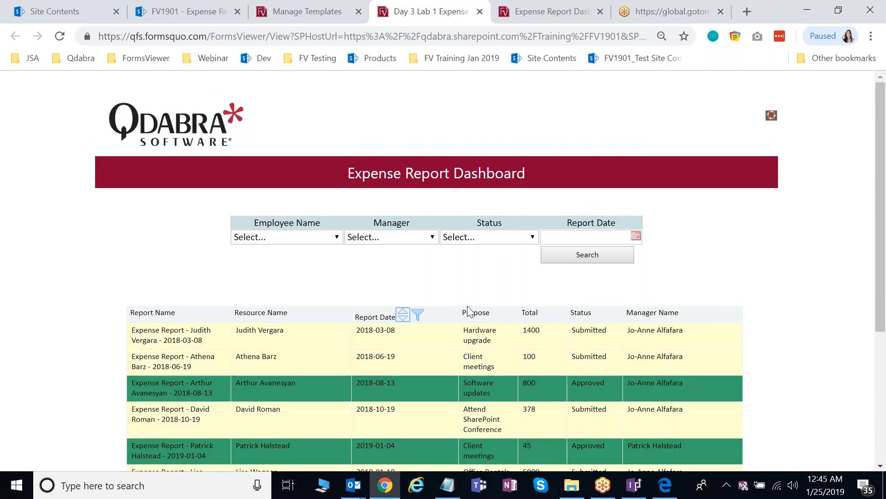
scroll(469, 312, down, 1)
scroll(399, 203, down, 3)
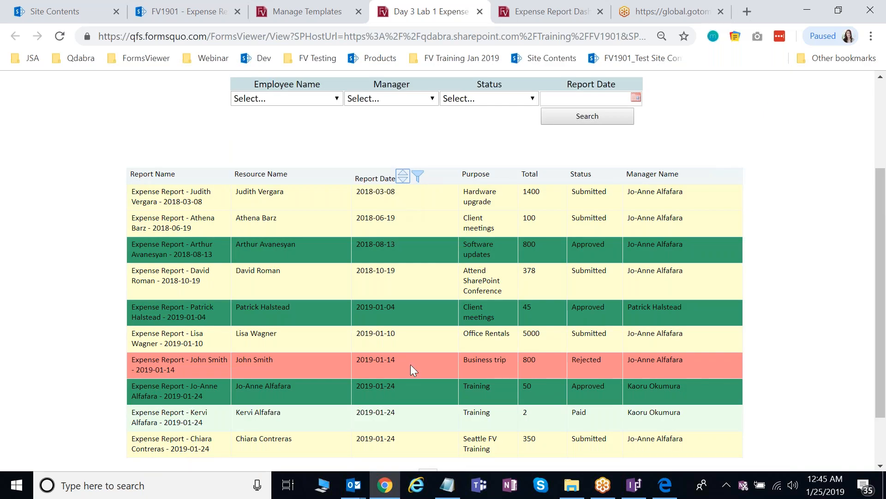
scroll(409, 356, up, 2)
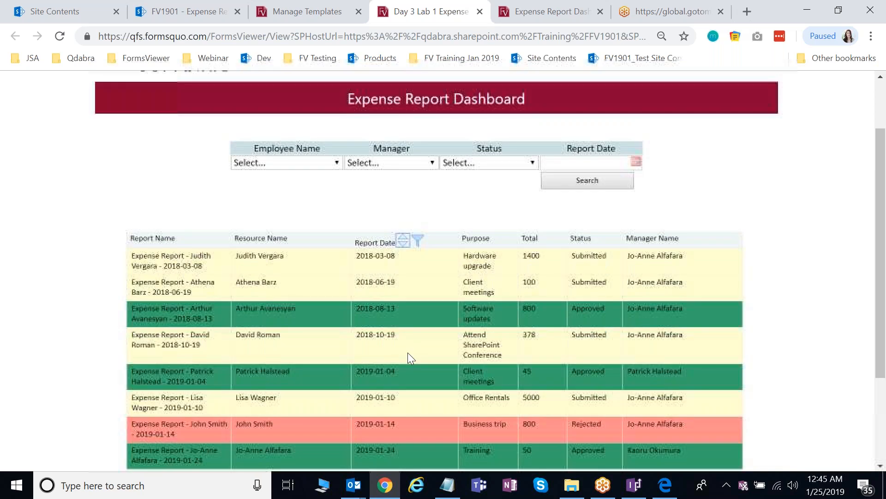
click(394, 251)
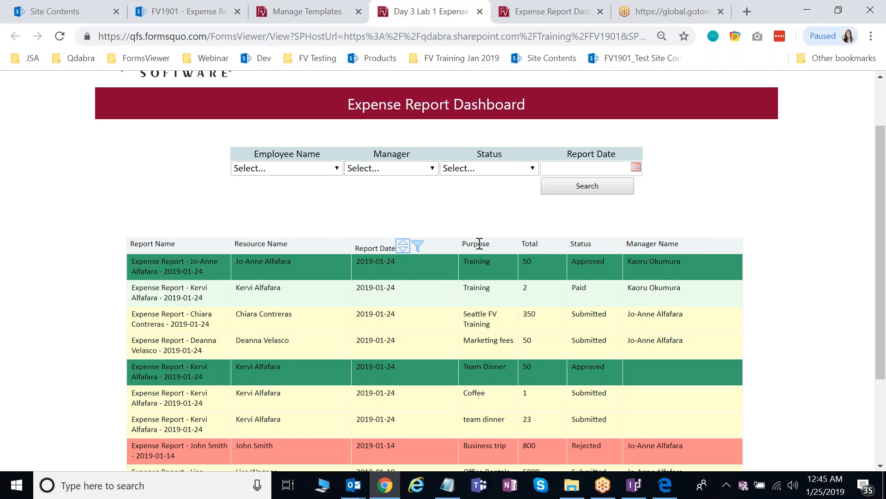
scroll(480, 244, up, 2)
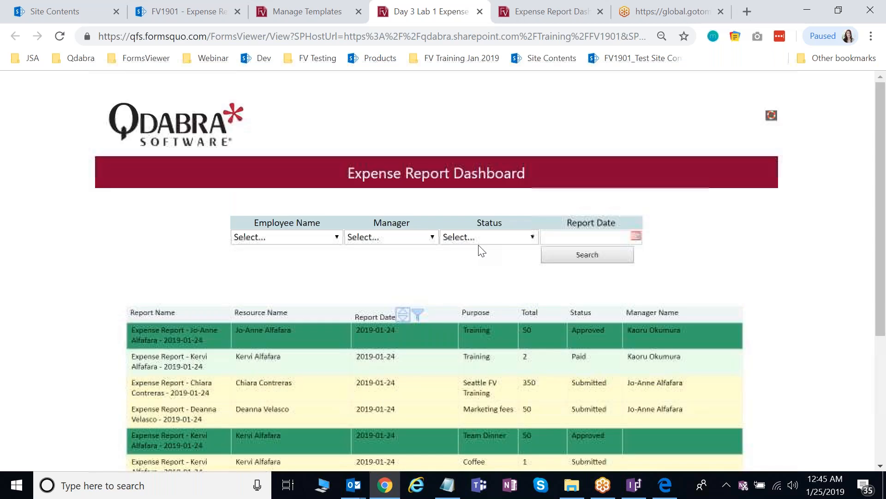
- Set the Report Date range filter to Start Date 1/1/2019 and End Date 1/31/2019
click(422, 315)
scroll(425, 321, down, 2)
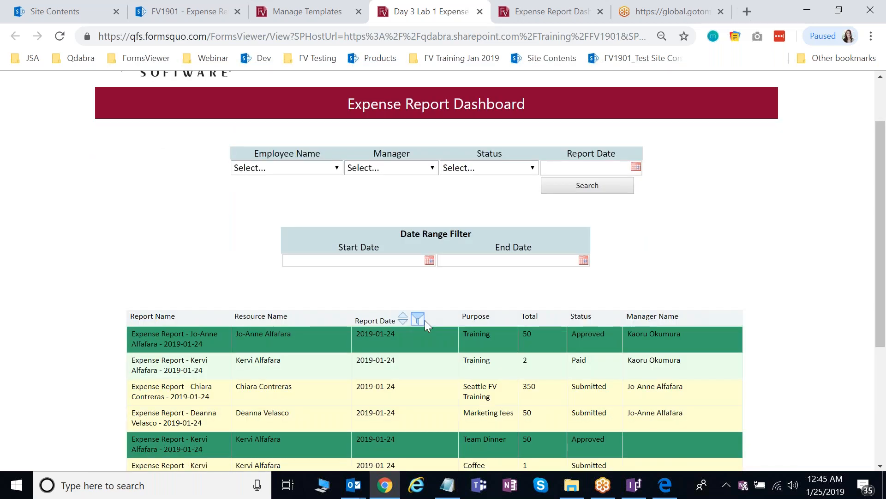
click(433, 261)
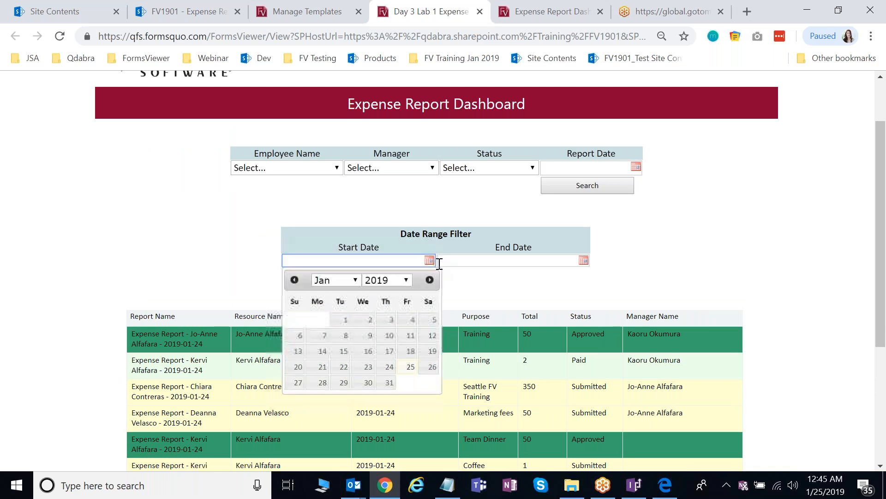
click(347, 281)
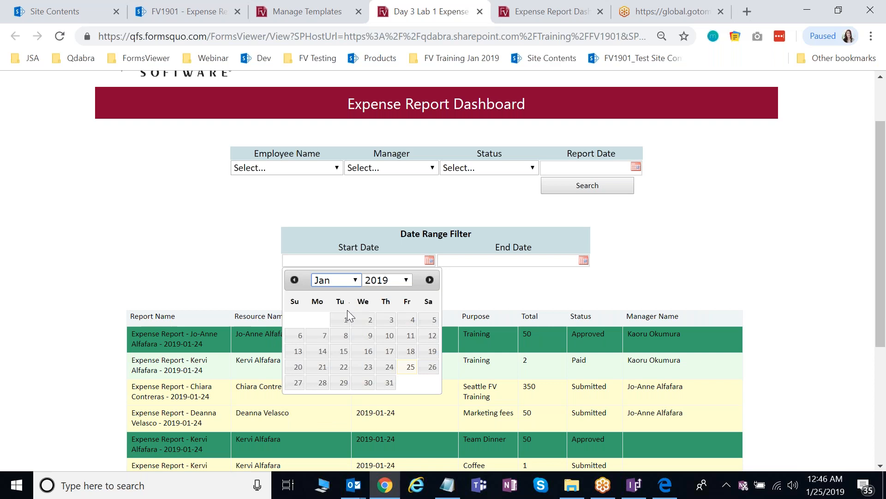
click(347, 322)
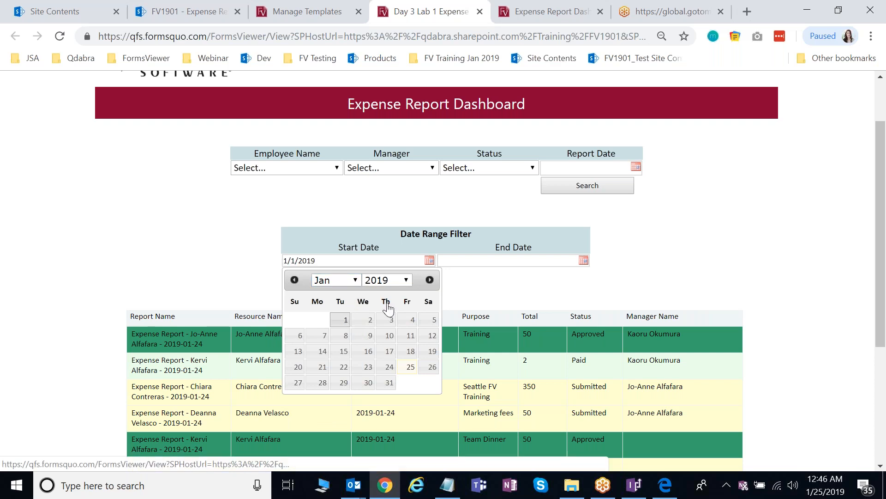
click(583, 259)
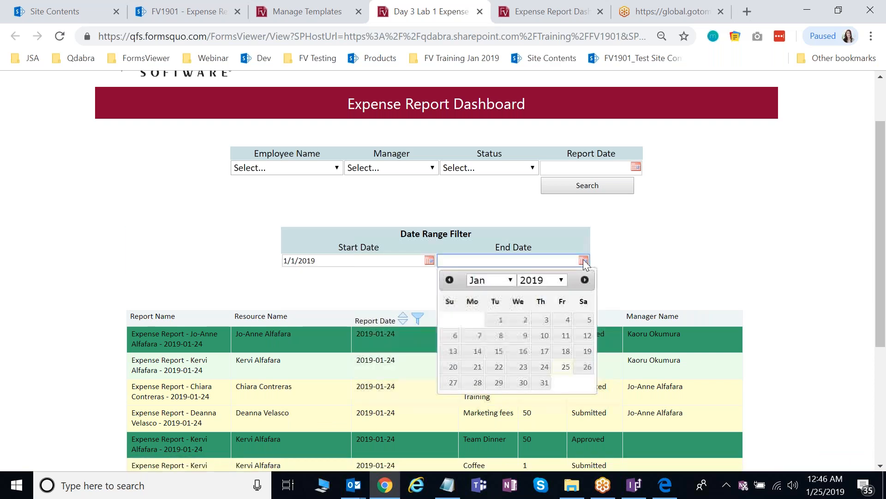
click(544, 381)
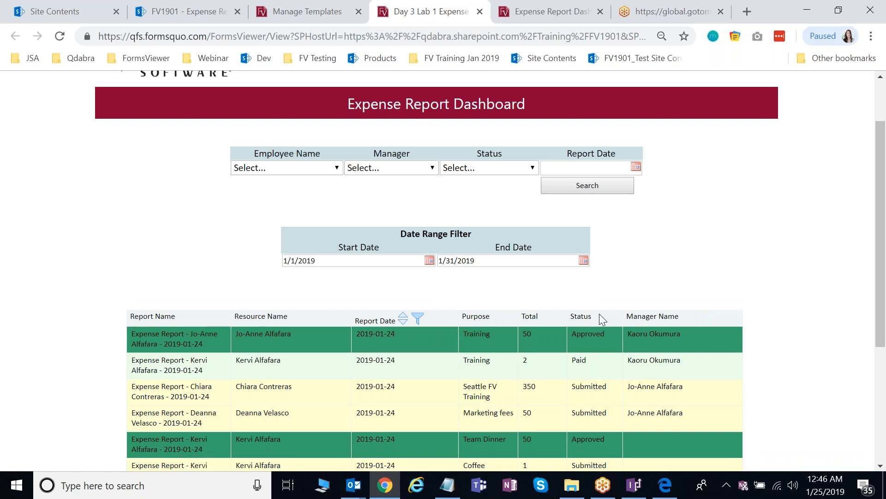
scroll(576, 295, down, 1)
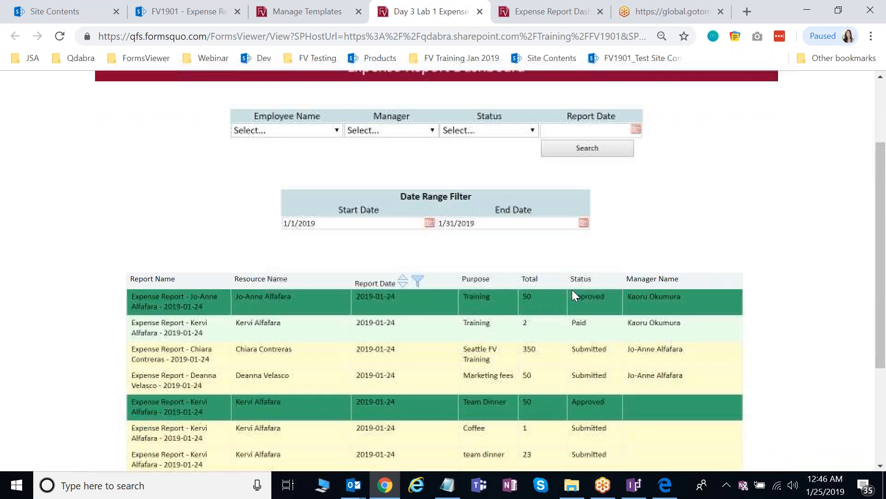
scroll(572, 291, down, 3)
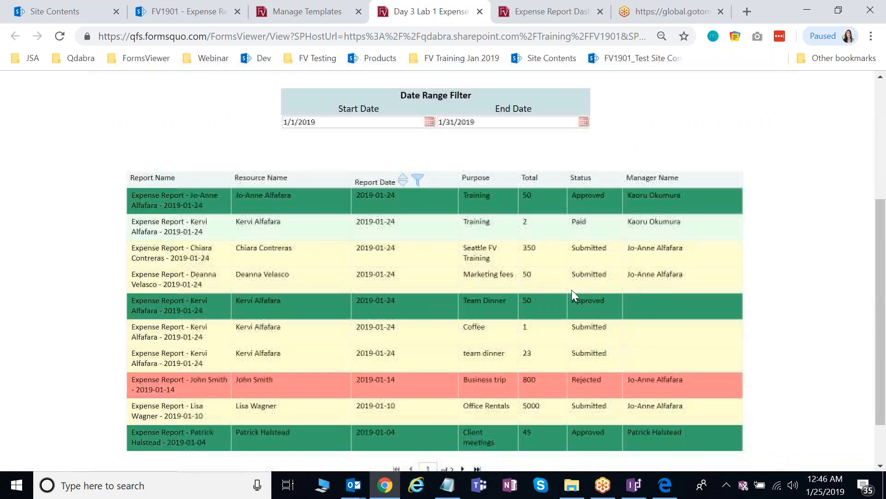
scroll(572, 290, down, 2)
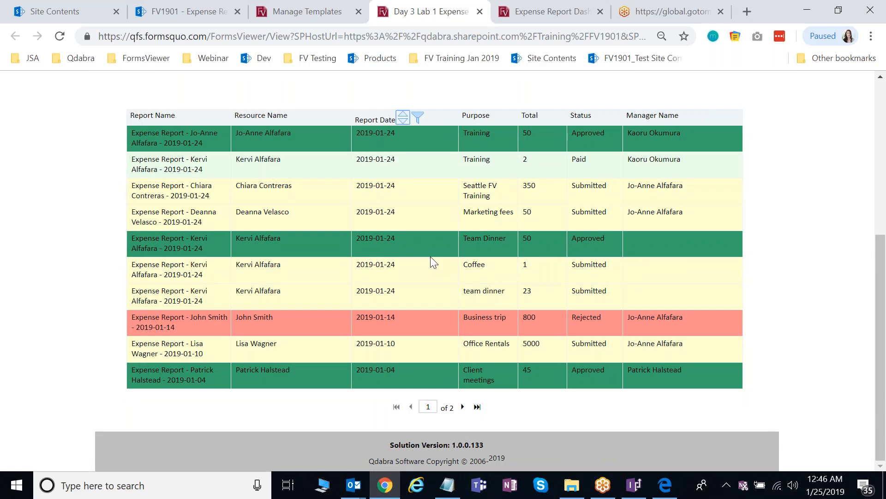
scroll(433, 261, up, 1)
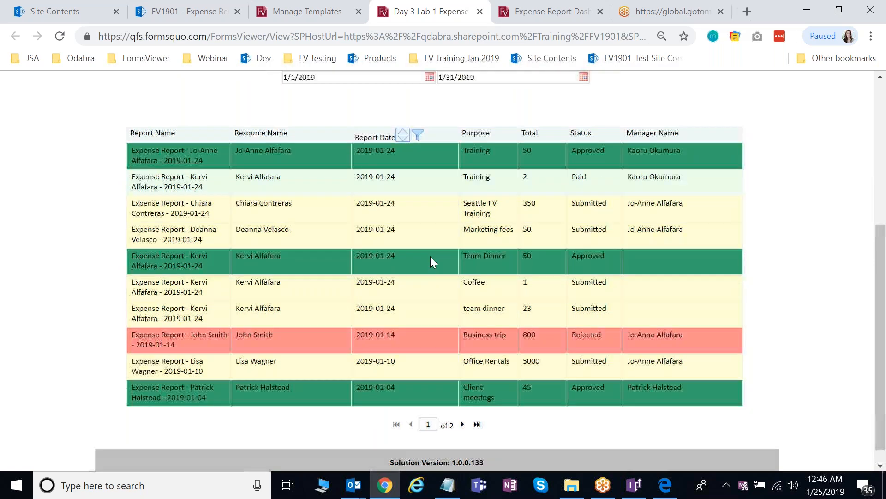
scroll(430, 257, up, 2)
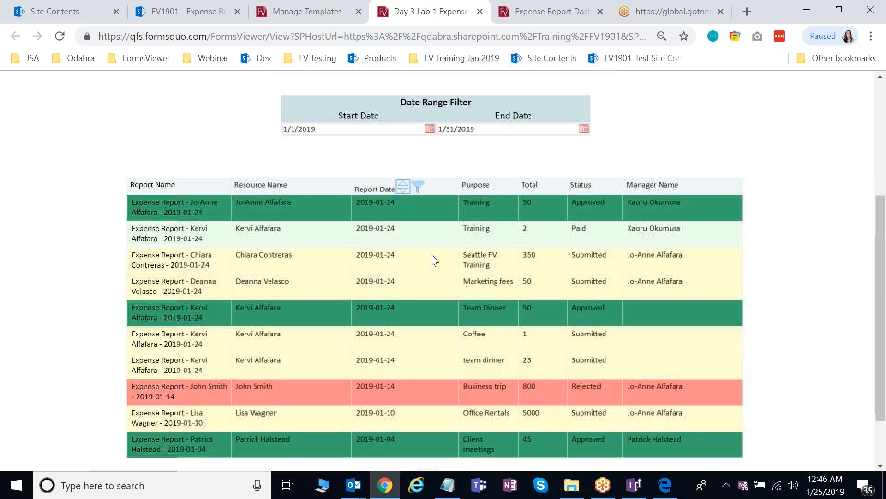
scroll(433, 262, up, 3)
click(430, 266)
click(345, 288)
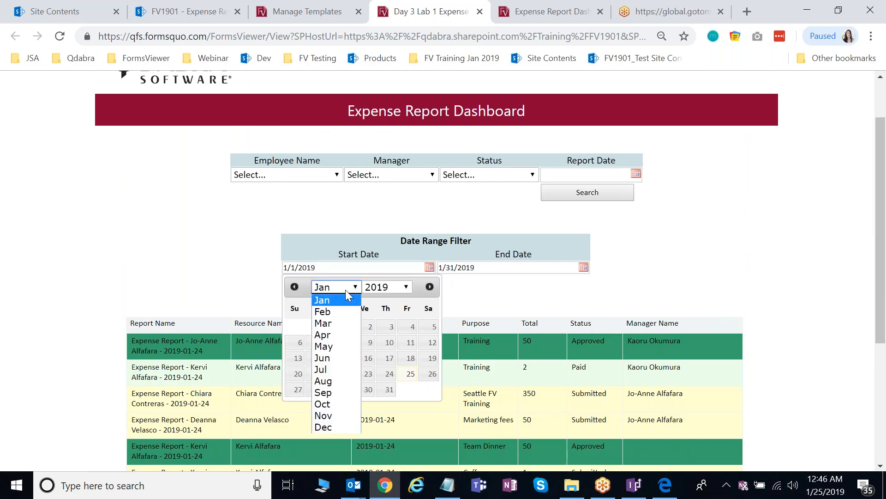
click(338, 312)
click(406, 286)
click(378, 170)
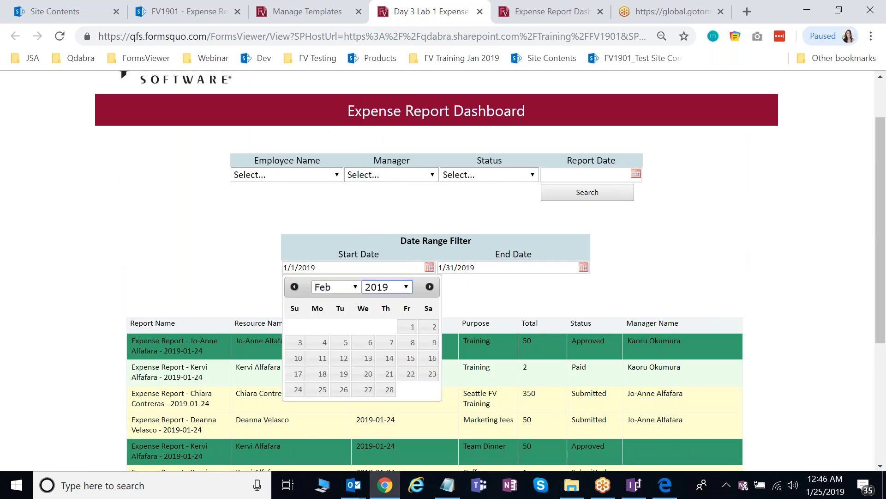
key(Up)
click(407, 327)
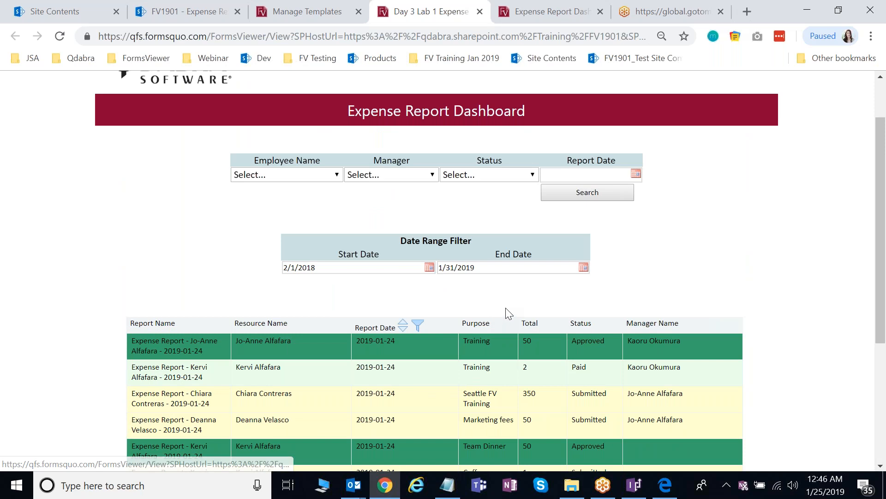
click(583, 267)
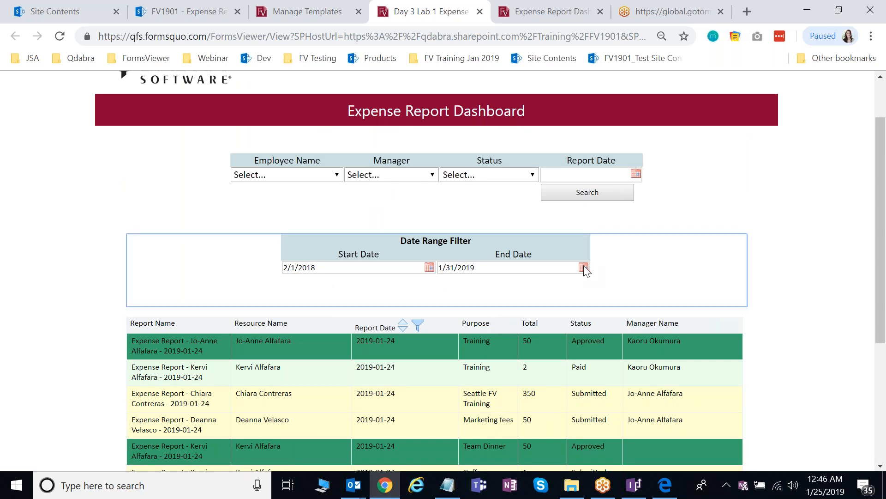
click(583, 267)
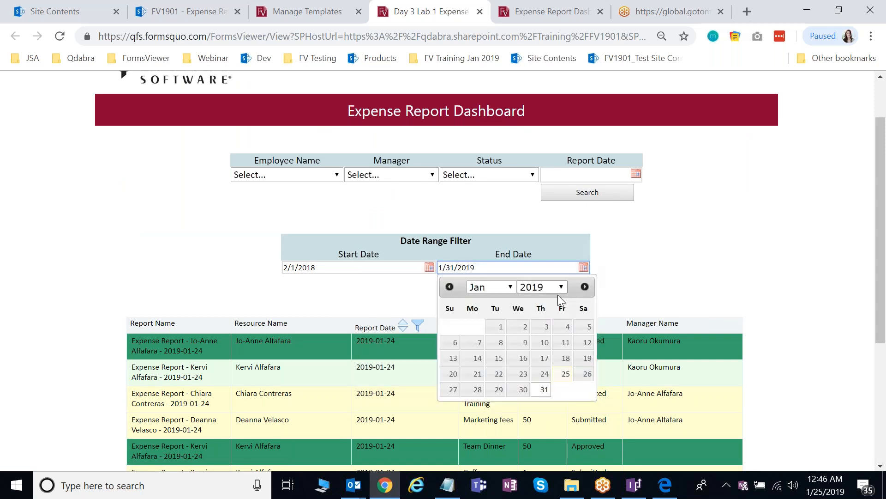
click(490, 286)
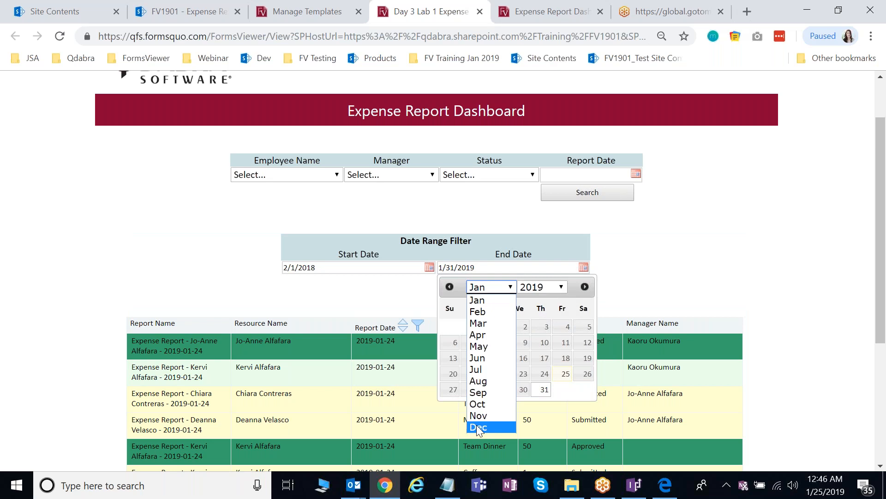
click(478, 426)
click(541, 286)
click(533, 160)
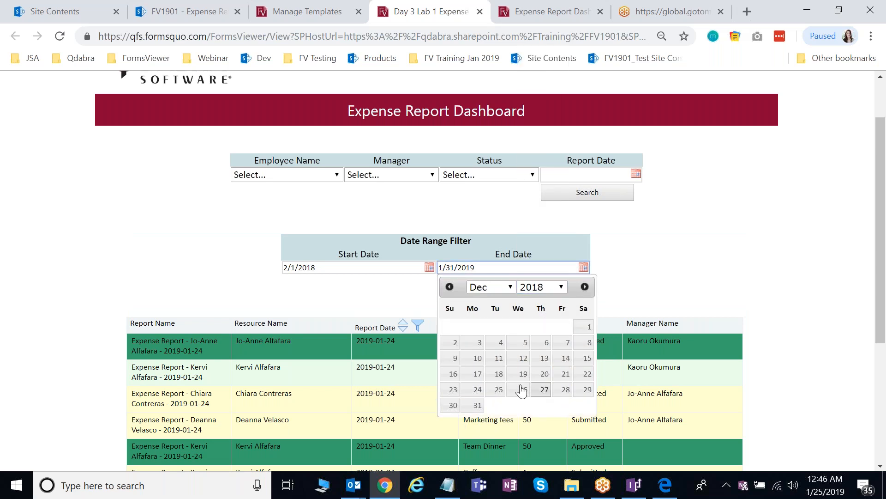
click(480, 406)
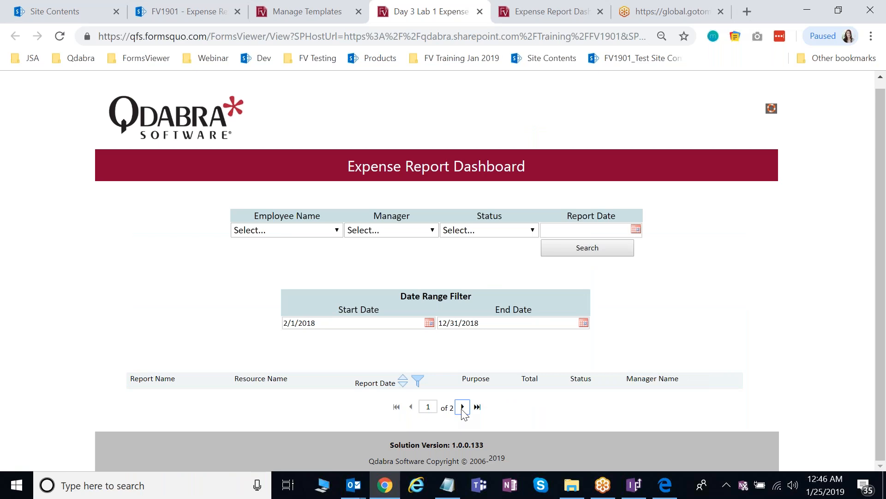
click(462, 406)
scroll(463, 410, down, 1)
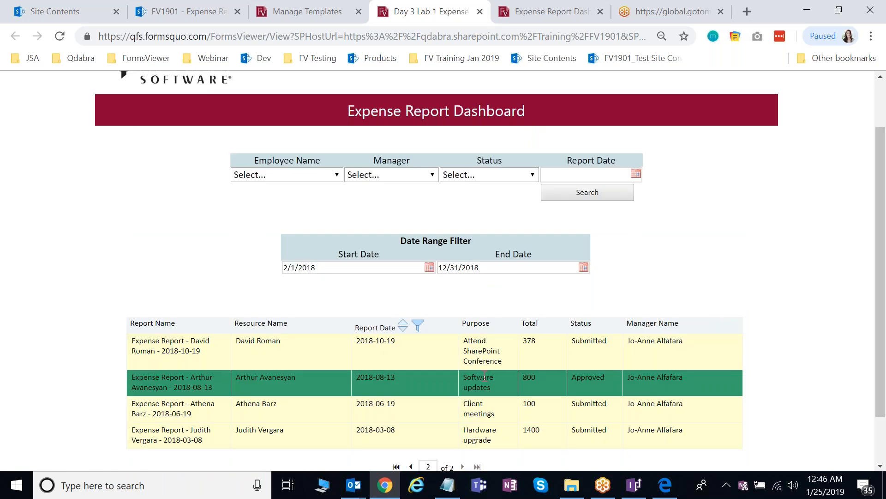
scroll(483, 378, up, 1)
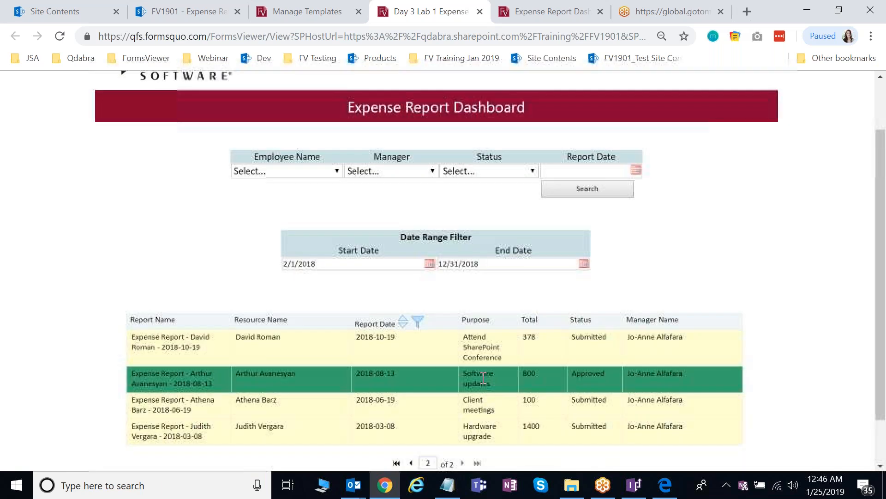
scroll(481, 379, down, 2)
click(400, 268)
click(411, 407)
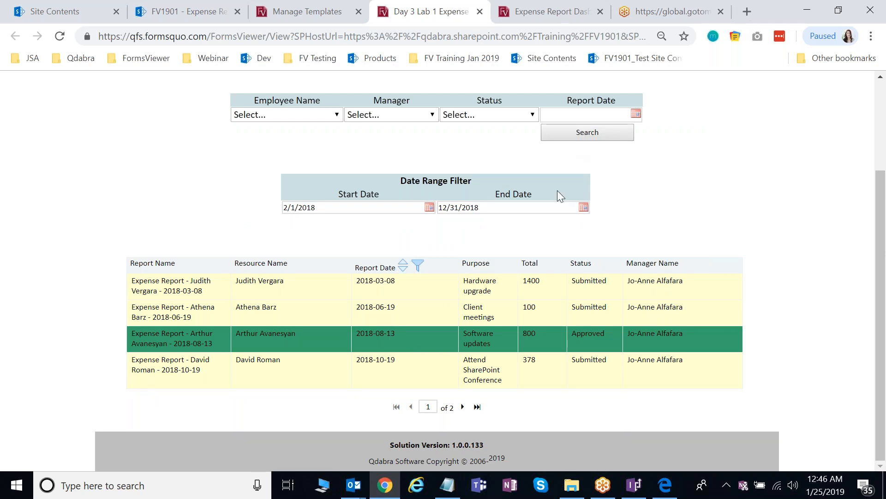
click(463, 407)
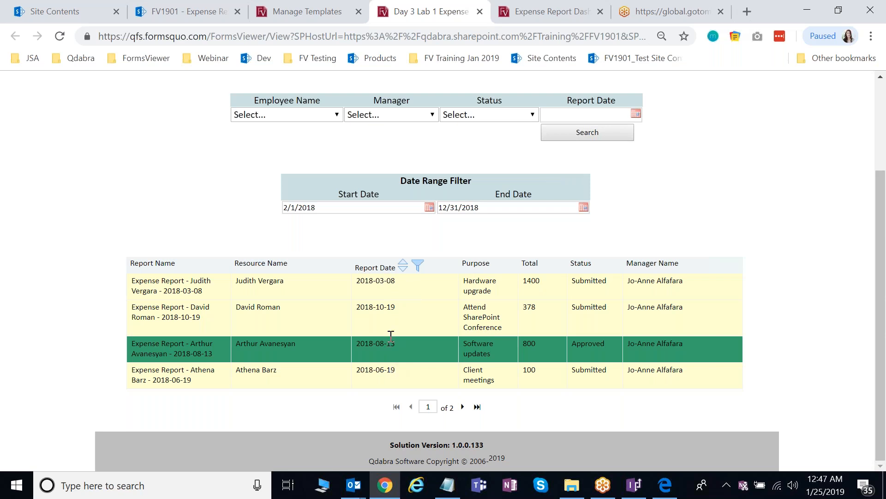
click(403, 263)
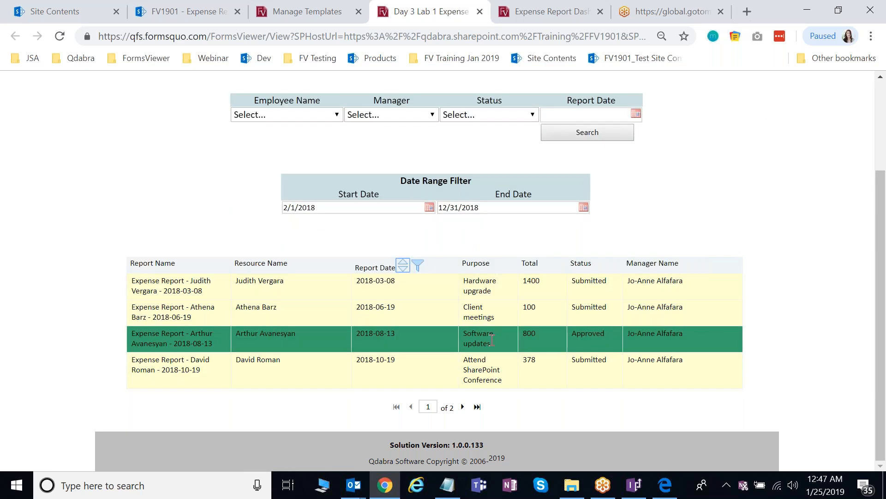
scroll(492, 340, up, 3)
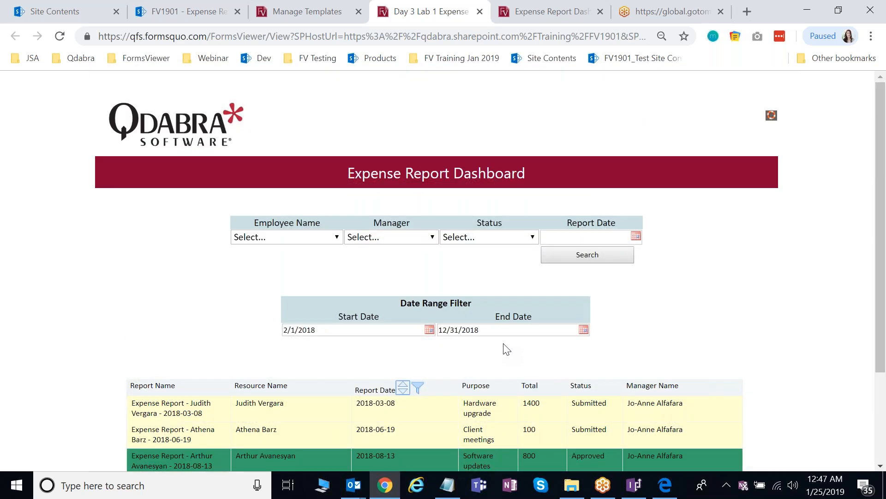
scroll(507, 350, down, 2)
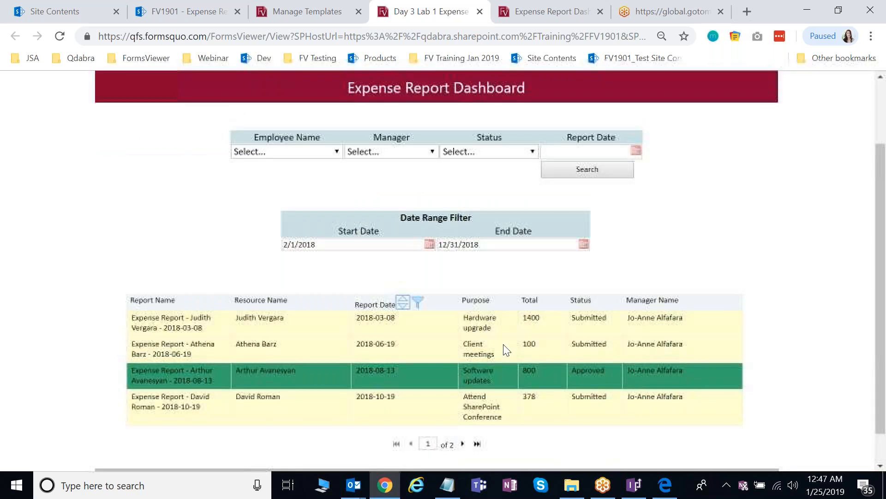
scroll(507, 349, down, 1)
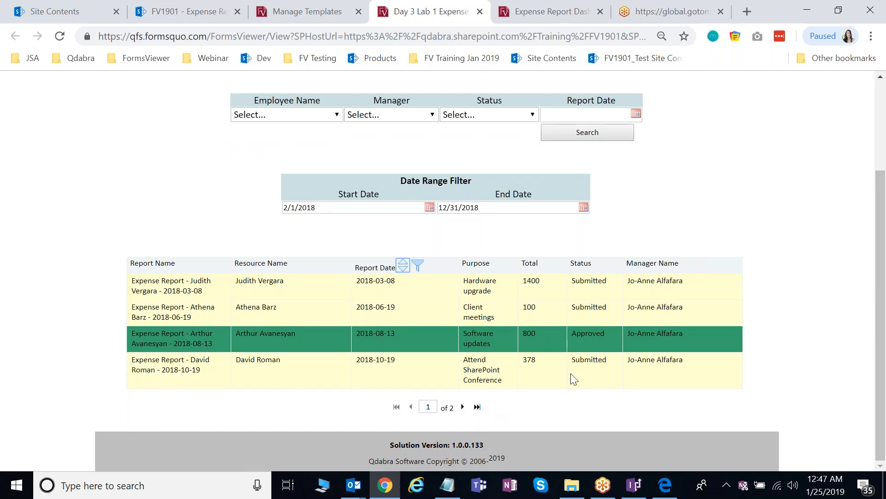
click(463, 407)
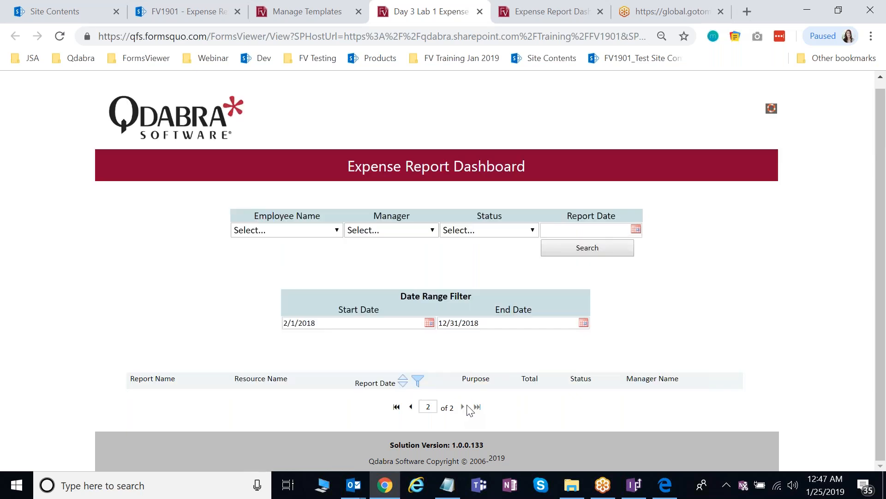
click(411, 407)
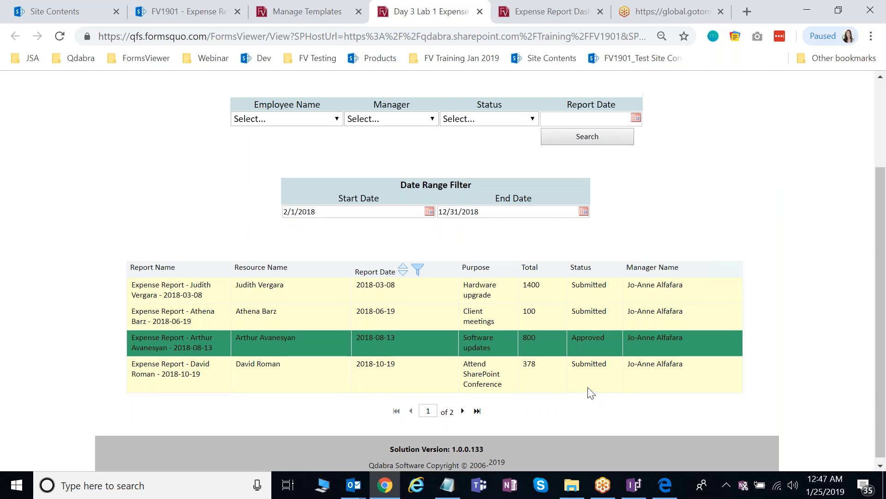
scroll(590, 392, up, 1)
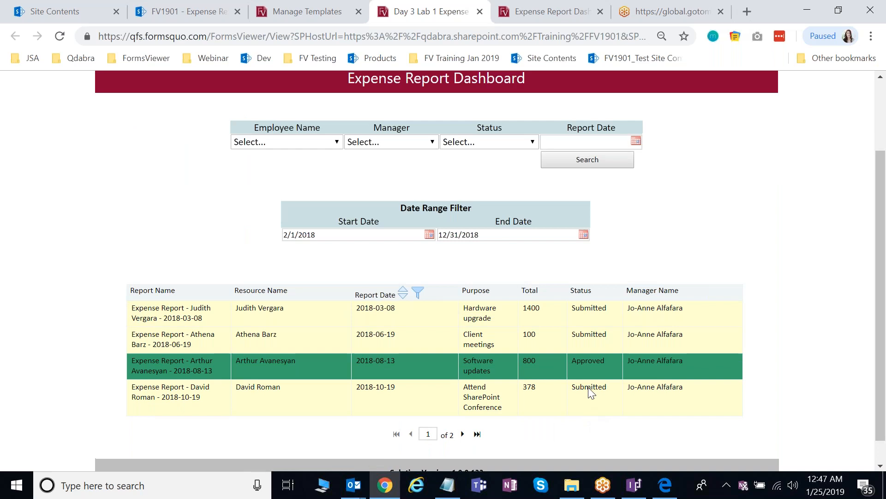
scroll(518, 345, up, 1)
scroll(518, 345, down, 1)
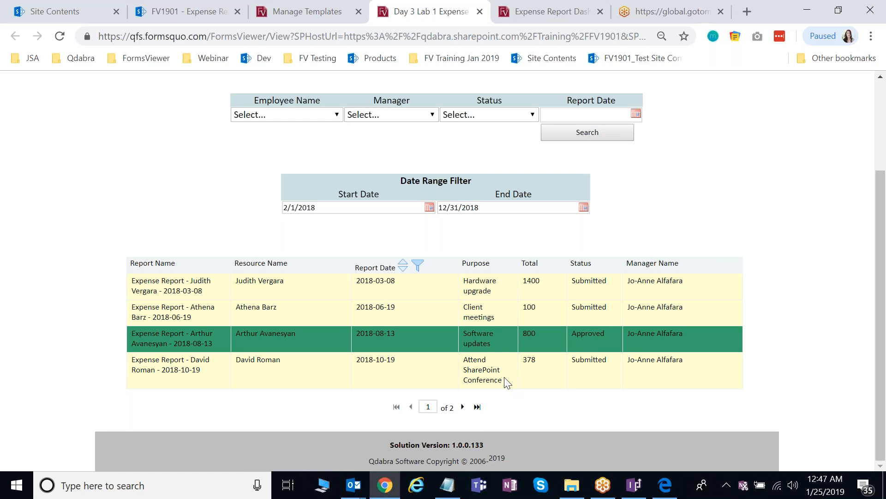
scroll(508, 382, up, 1)
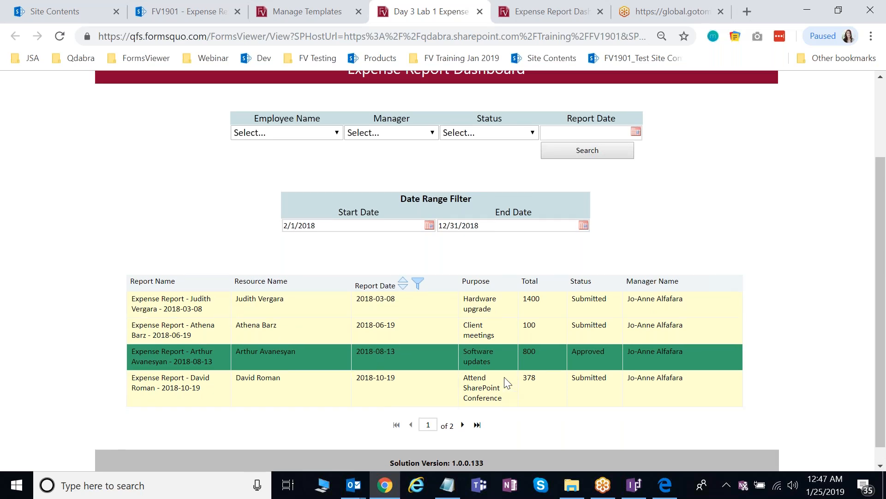
scroll(508, 382, up, 2)
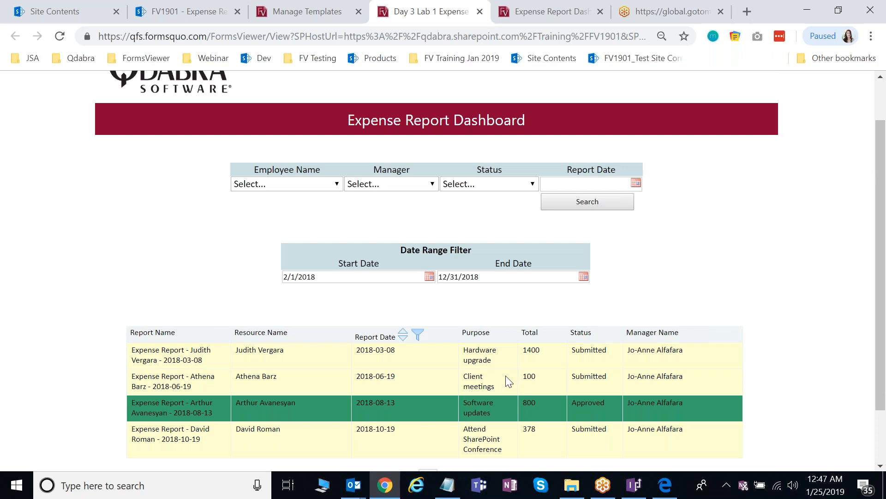
scroll(509, 381, up, 1)
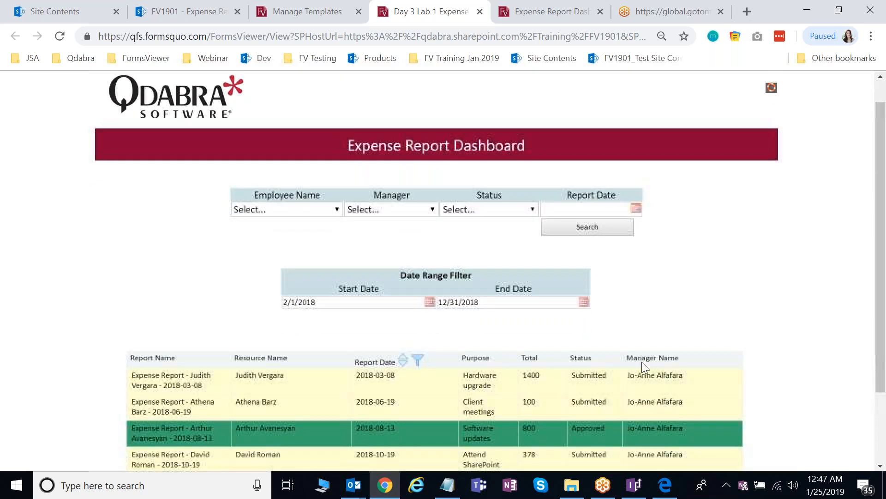
scroll(642, 361, down, 2)
scroll(491, 271, down, 1)
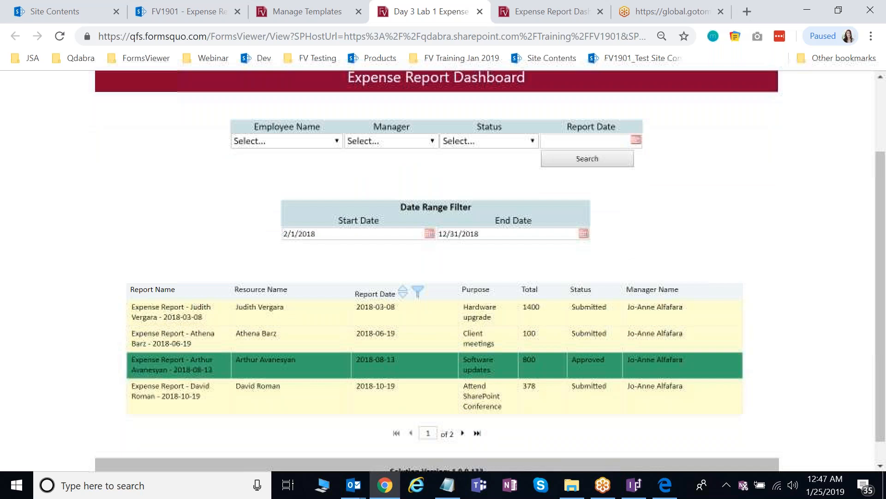
scroll(443, 418, down, 1)
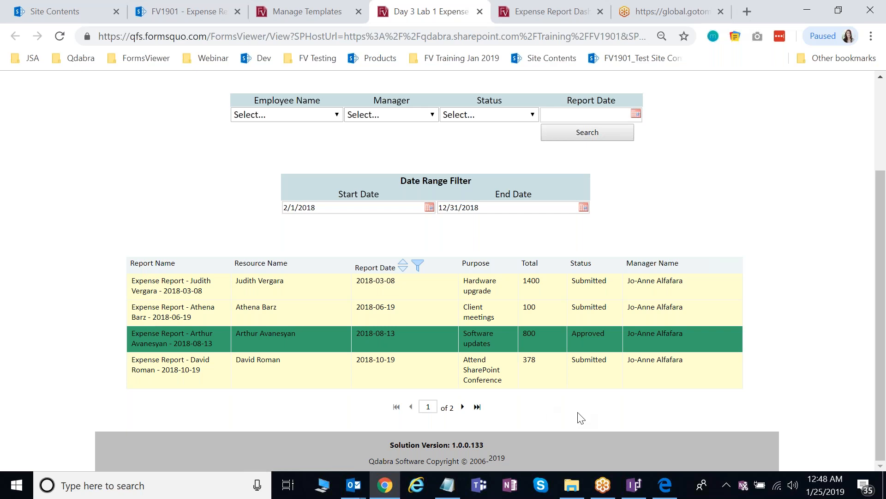
scroll(581, 418, up, 1)
scroll(581, 418, up, 2)
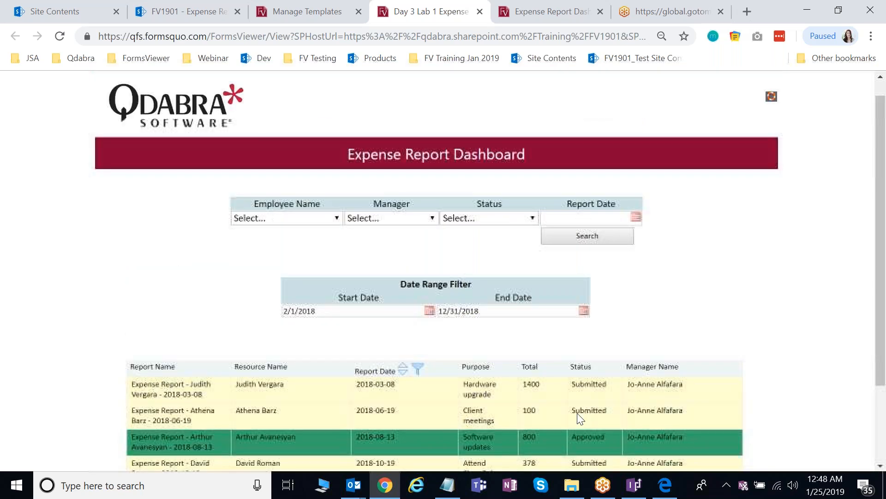
scroll(581, 418, down, 2)
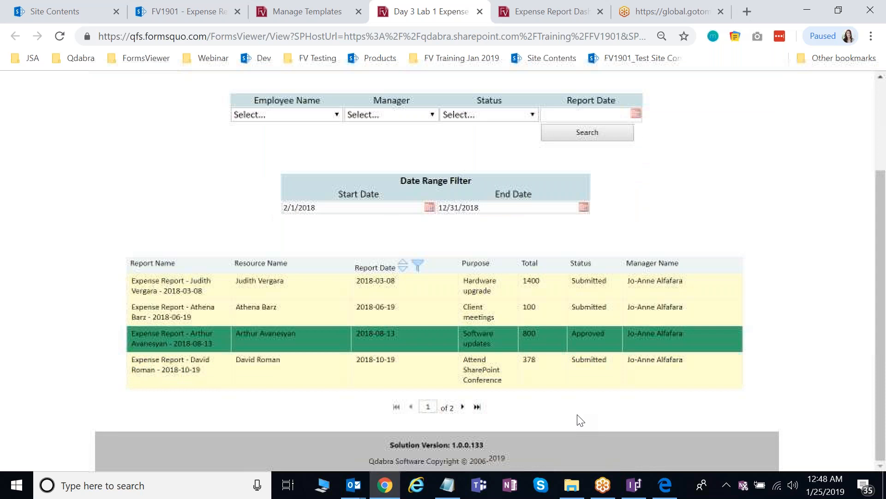
- Reveal the Debug Section and read the first command and the full URL it returned
click(480, 445)
scroll(715, 415, down, 6)
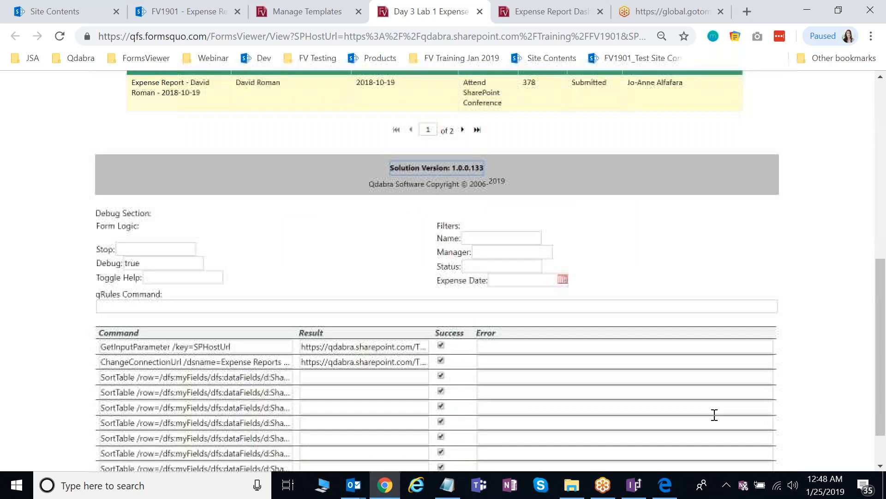
scroll(715, 414, down, 1)
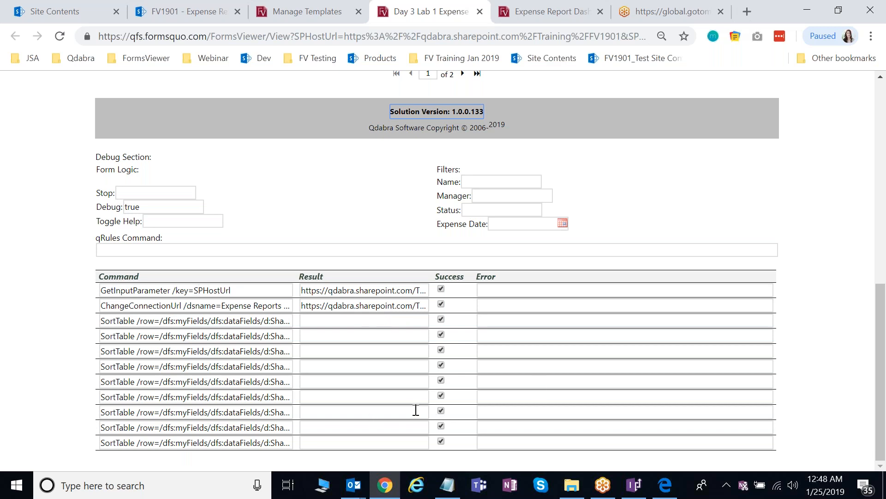
drag(258, 291, 108, 286)
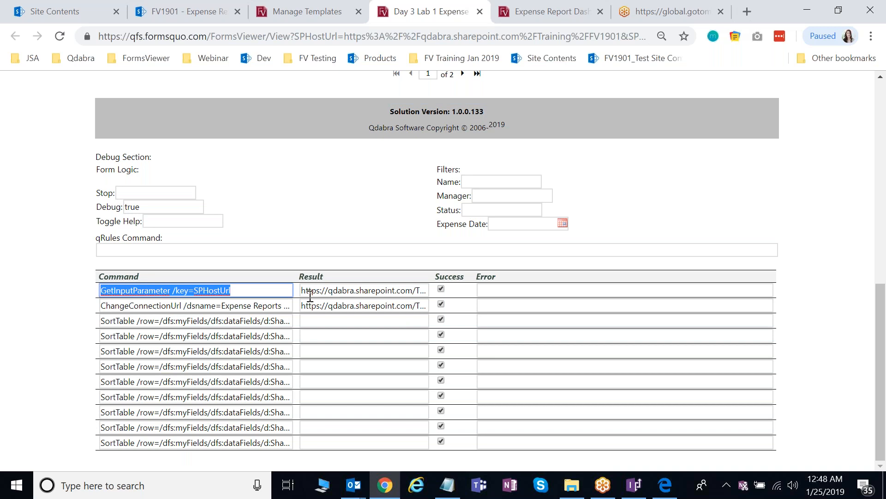
drag(304, 290, 389, 312)
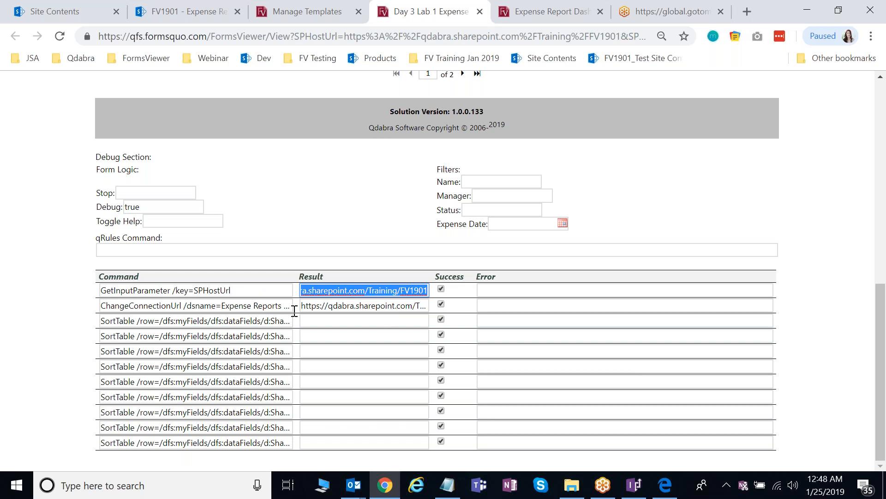
- Inspect the second command's connection URL result, then scroll back up to the dashboard
click(360, 305)
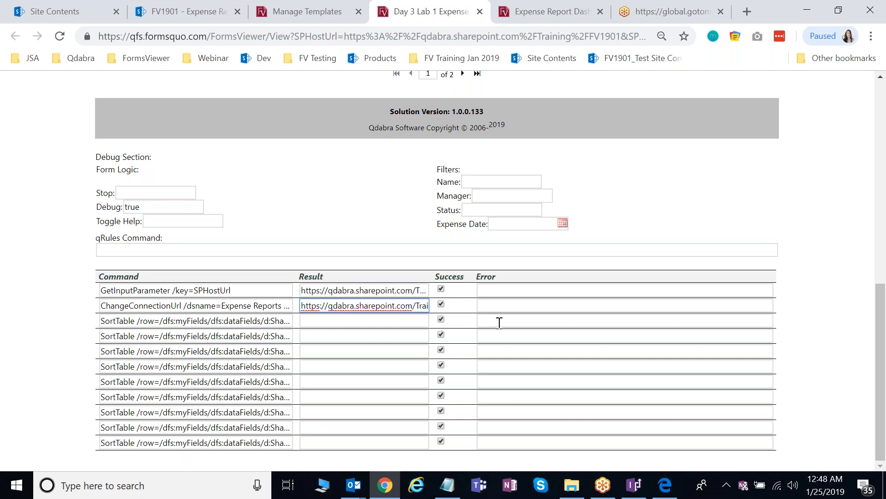
scroll(500, 323, up, 1)
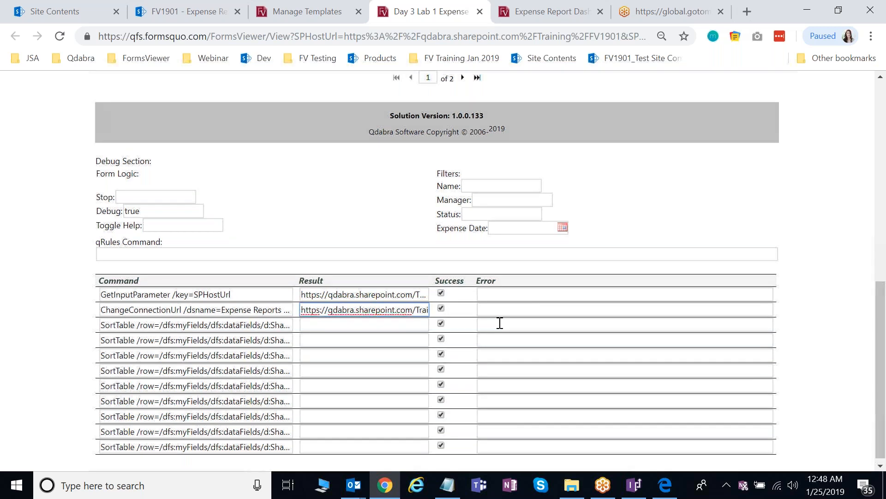
scroll(577, 337, up, 2)
scroll(568, 422, down, 3)
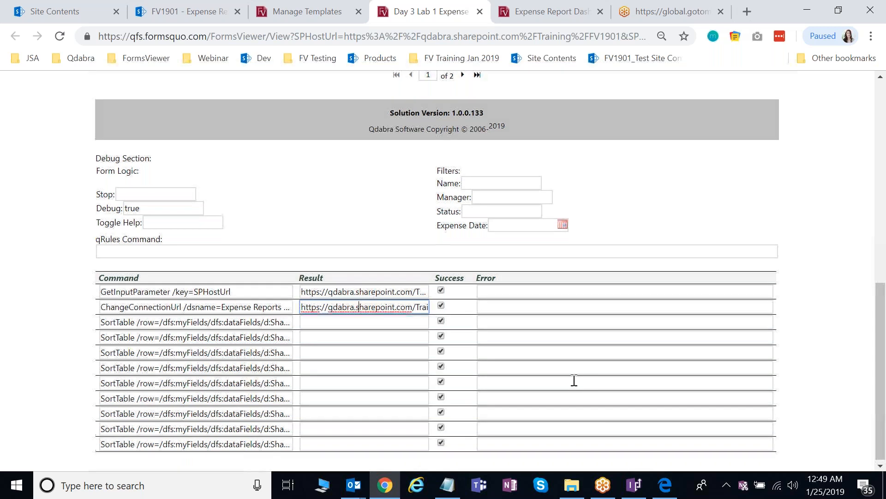
scroll(574, 380, up, 1)
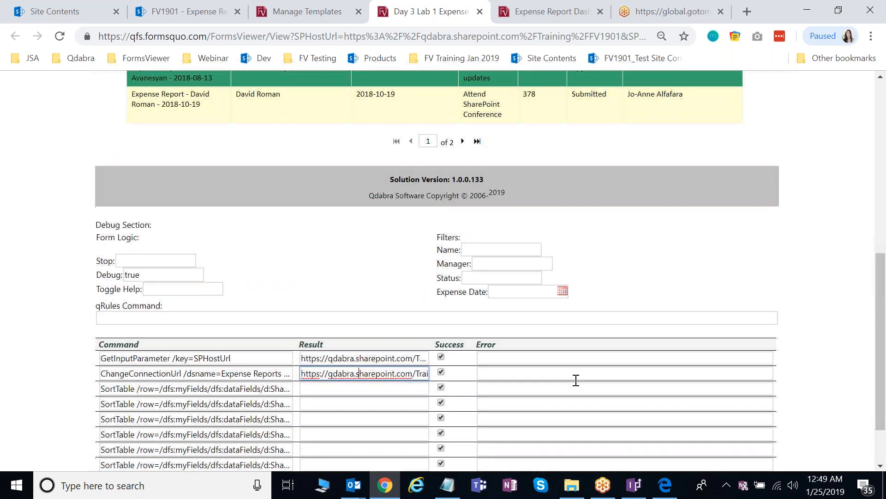
scroll(575, 380, down, 1)
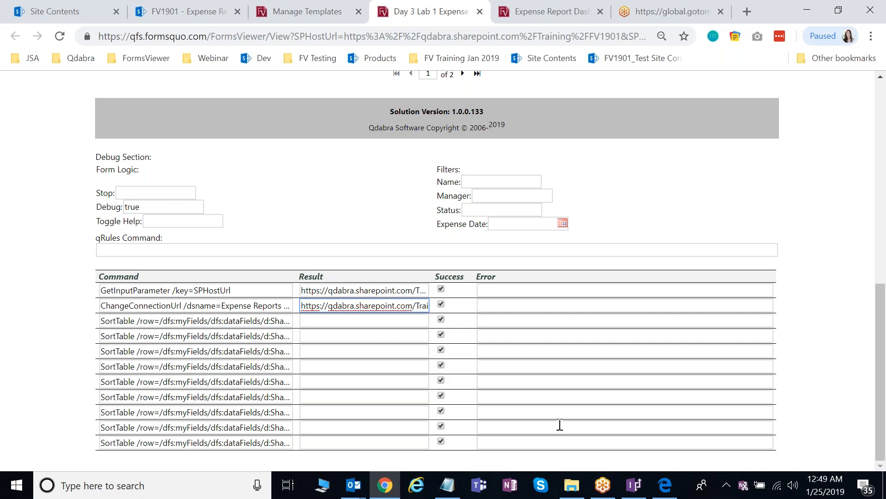
scroll(560, 424, up, 1)
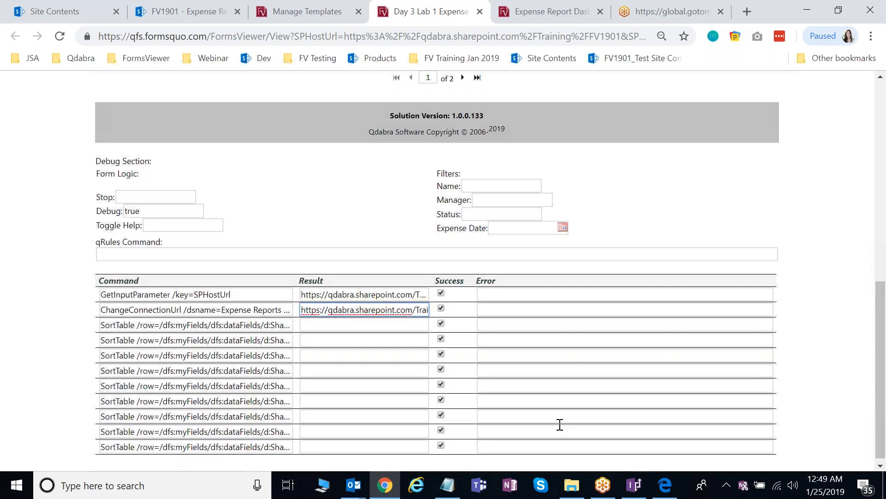
scroll(560, 424, up, 3)
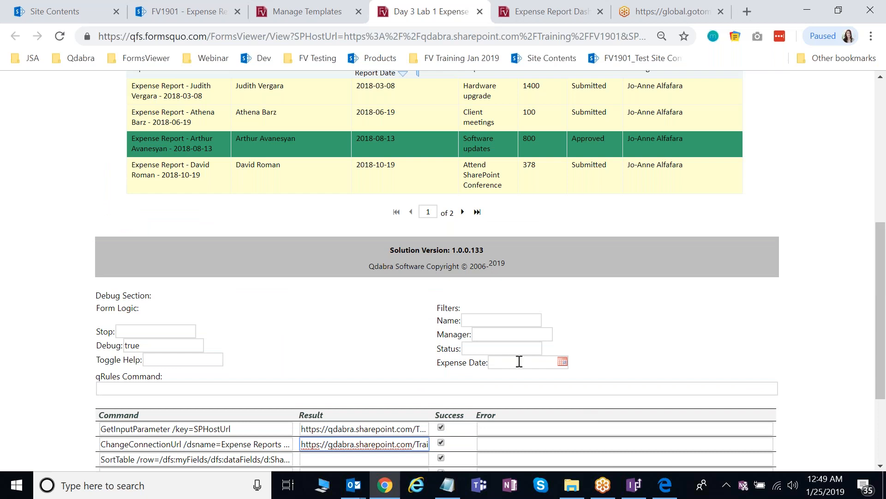
scroll(519, 361, up, 1)
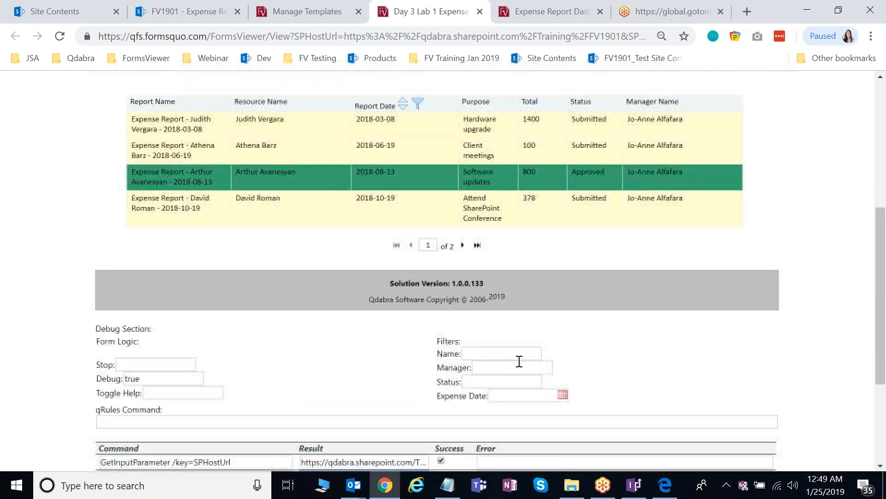
scroll(519, 361, up, 1)
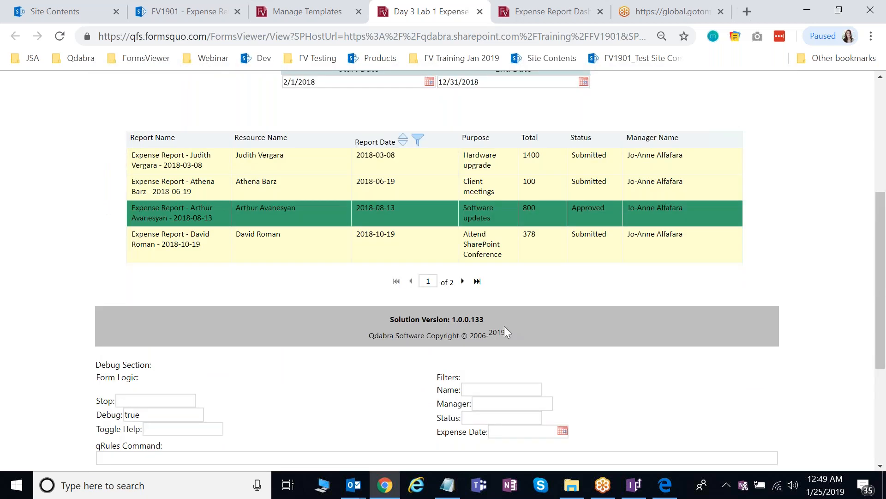
scroll(445, 323, up, 3)
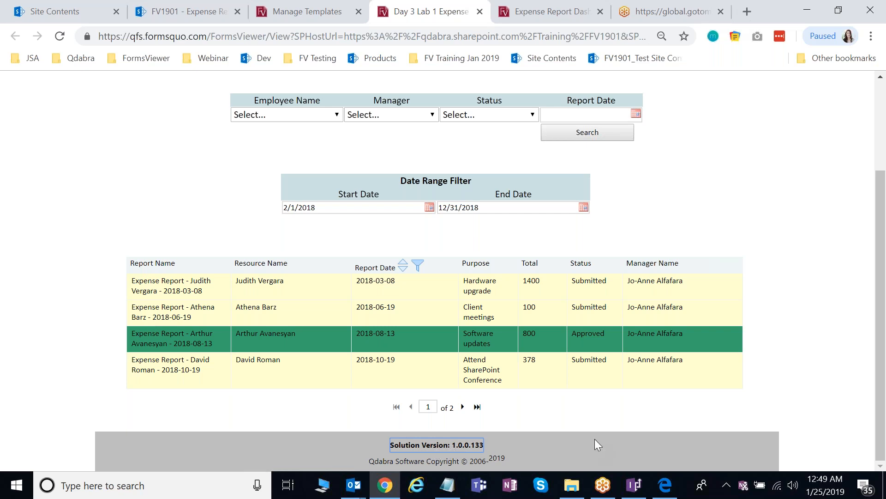
- Scroll through the dashboard's filter row, Search button and 2/1/2018–12/31/2018 expense list
scroll(596, 440, down, 3)
scroll(598, 445, down, 1)
scroll(597, 443, down, 3)
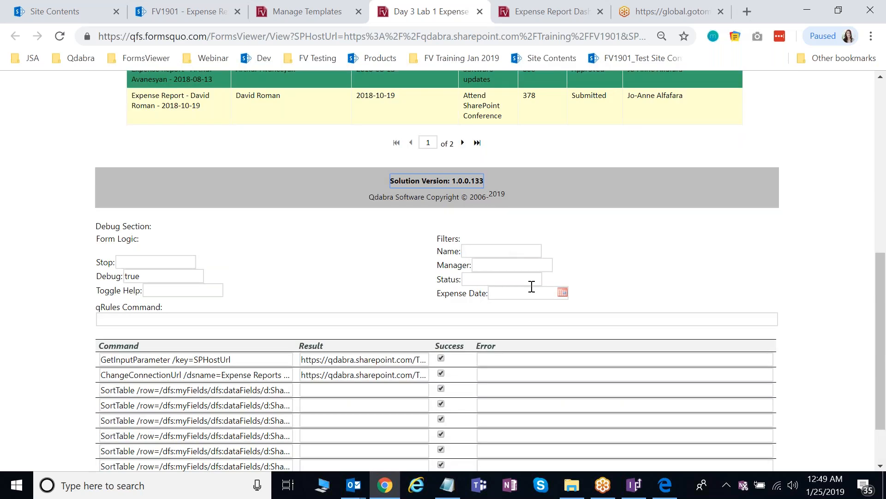
scroll(532, 287, up, 1)
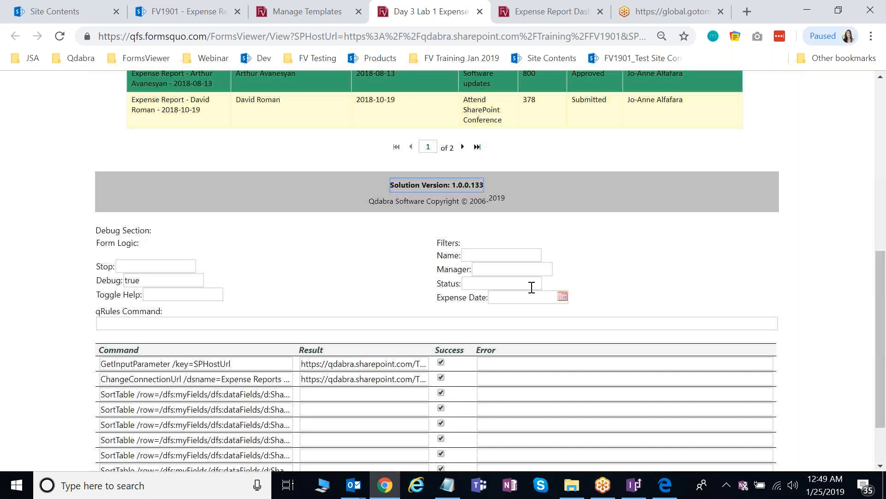
scroll(532, 287, up, 2)
scroll(543, 276, up, 2)
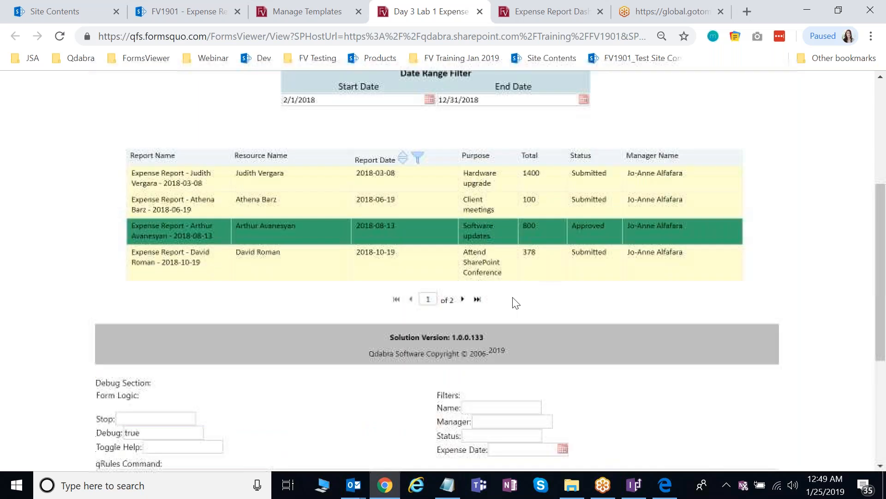
scroll(515, 302, up, 1)
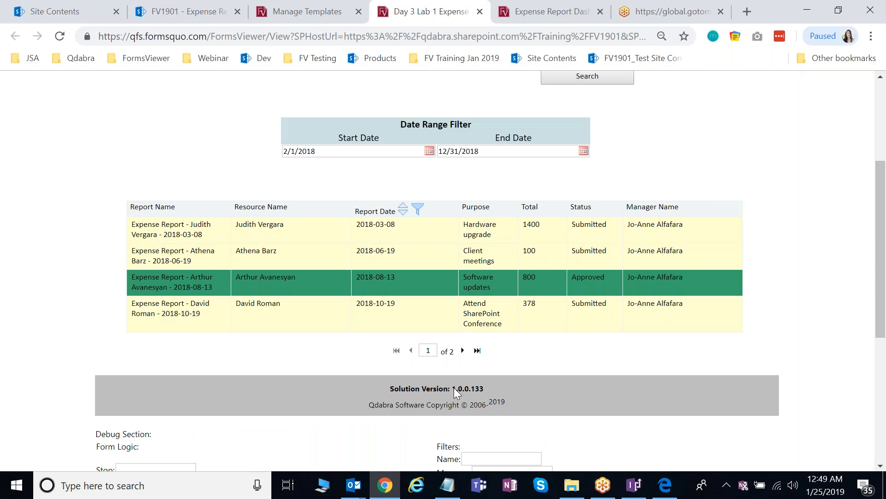
scroll(453, 386, up, 4)
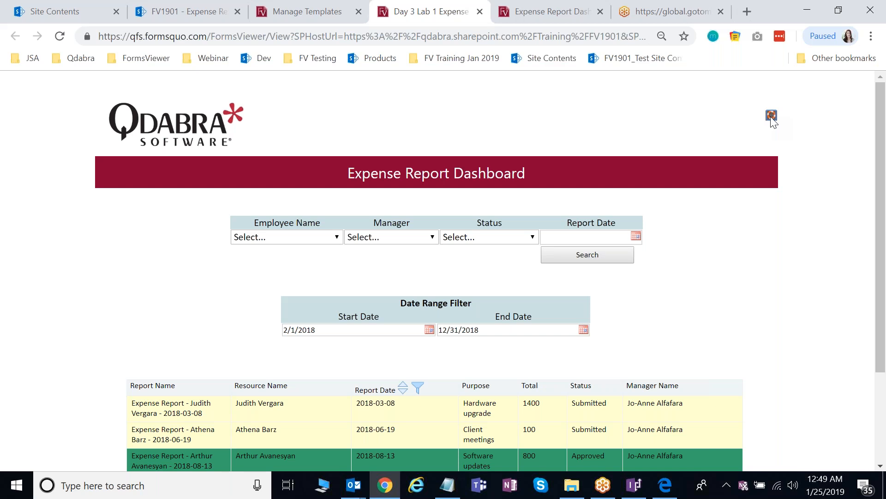
- Open the Lab 1 - Create a Dashboard folder, select Expense Report Dashboard - START.xsn, and minimize Explorer
click(772, 117)
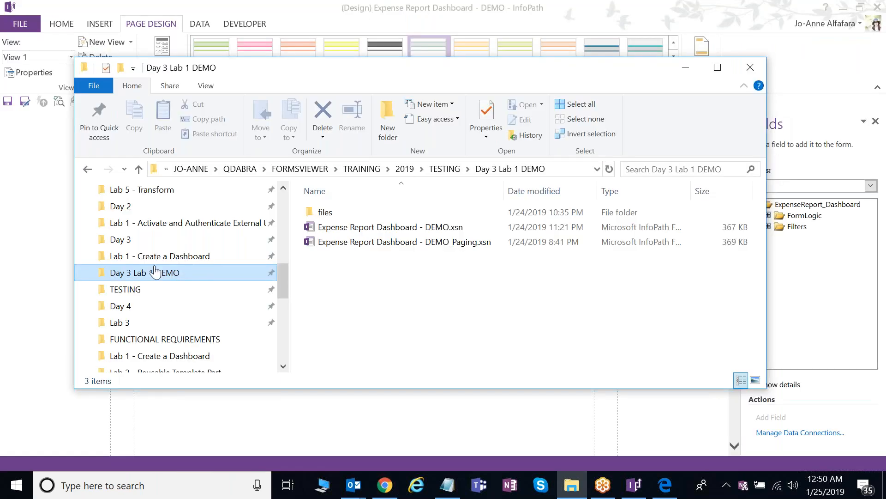
click(156, 256)
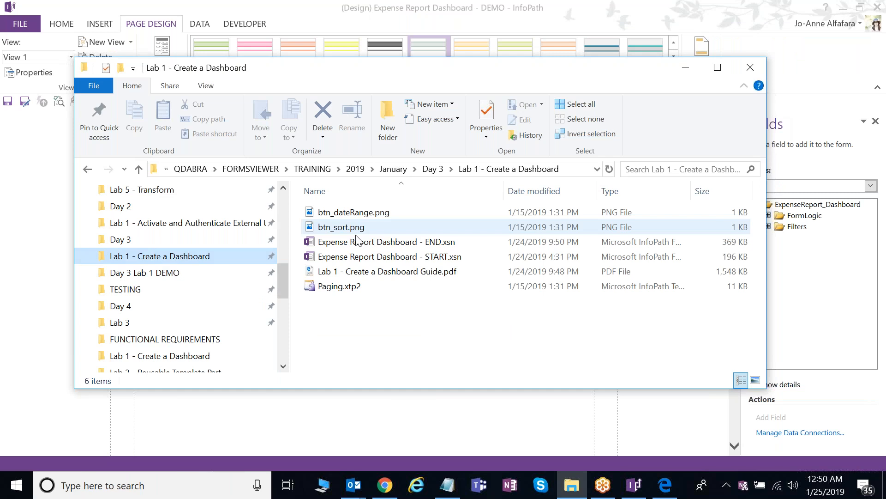
click(444, 257)
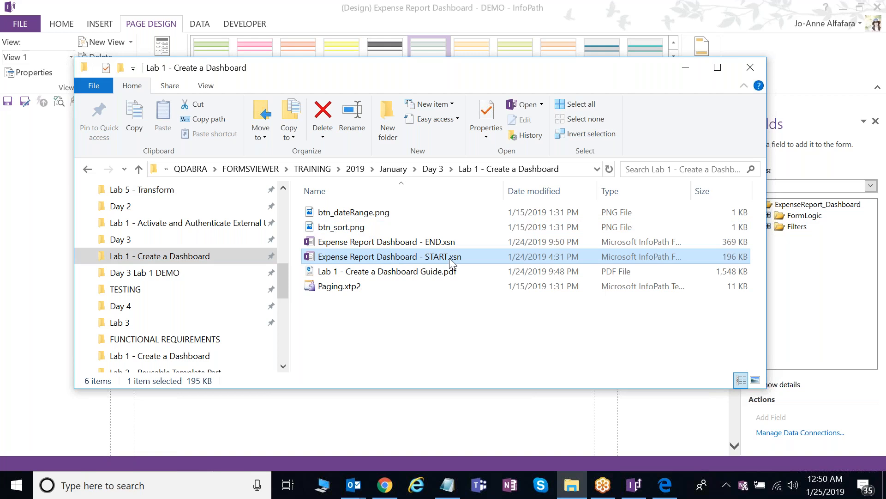
right_click(449, 257)
click(684, 70)
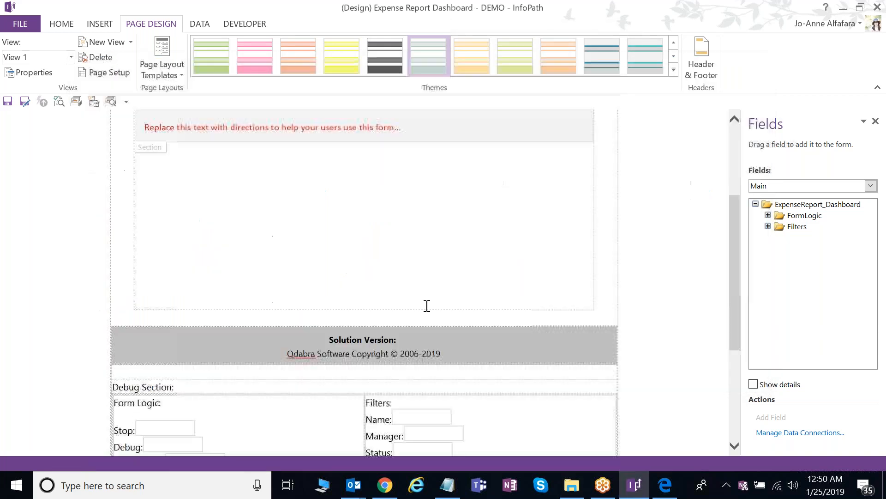
scroll(427, 305, up, 3)
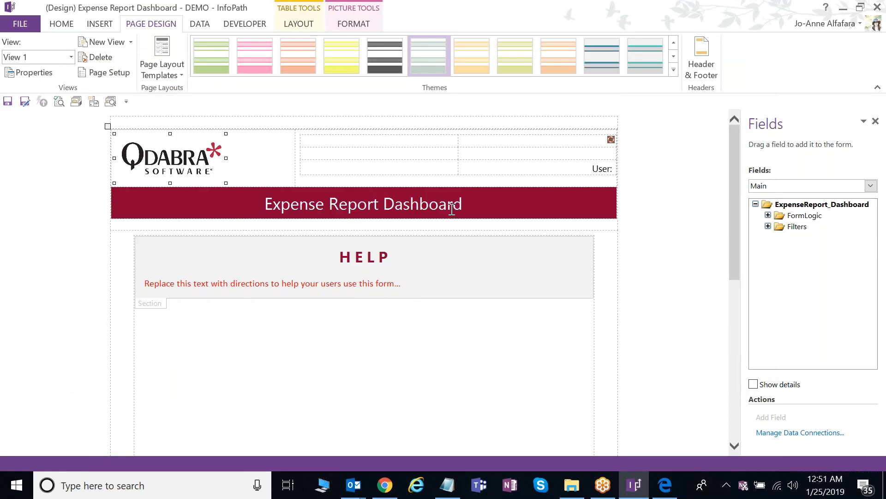
drag(478, 206, 264, 206)
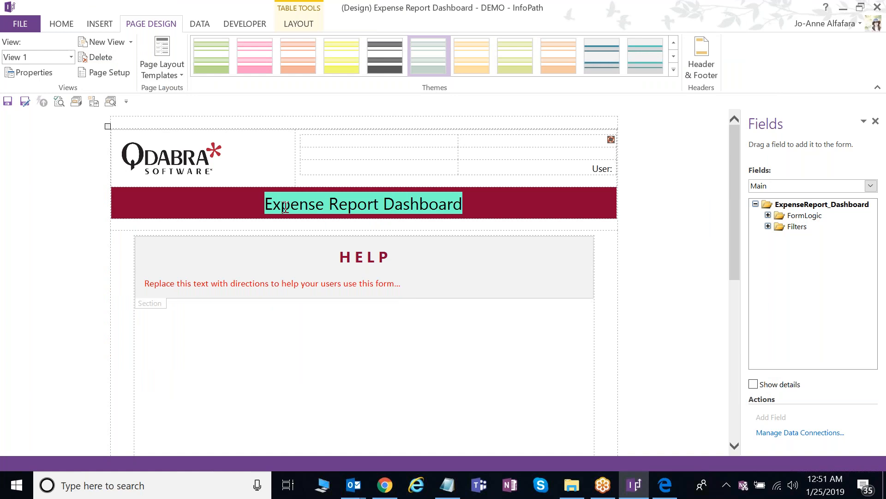
click(446, 203)
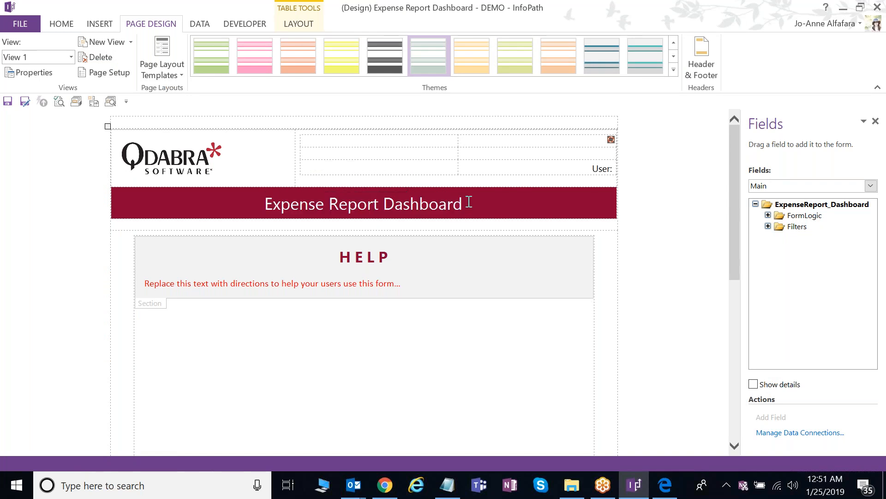
scroll(469, 201, down, 2)
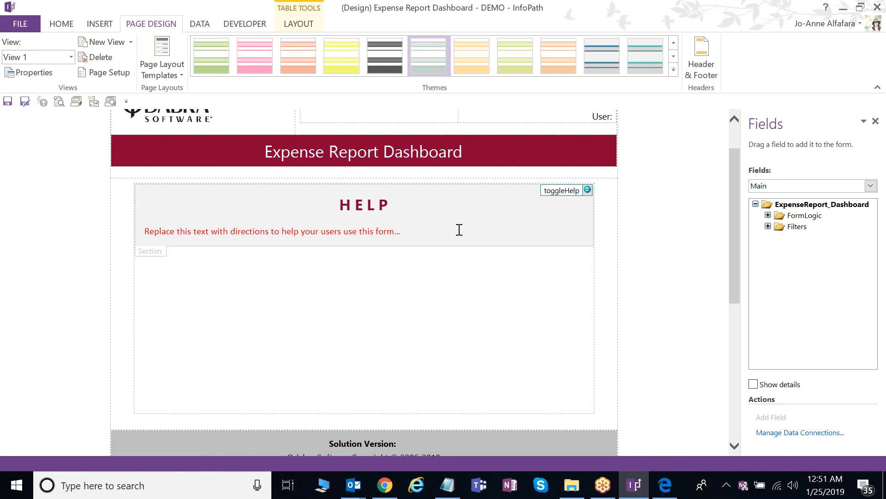
scroll(460, 230, down, 2)
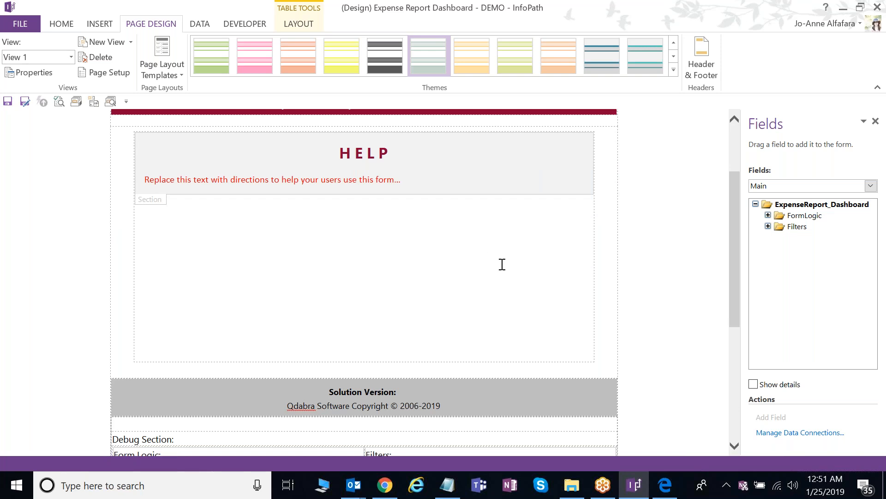
scroll(607, 279, up, 4)
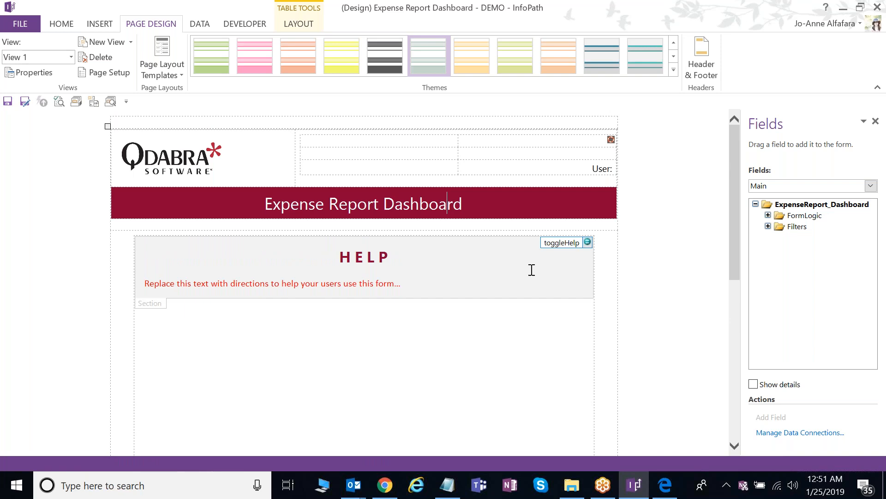
click(204, 24)
- Review the data connections, then show the Expense Reports (Secondary) fields in a widened Fields pane
click(337, 69)
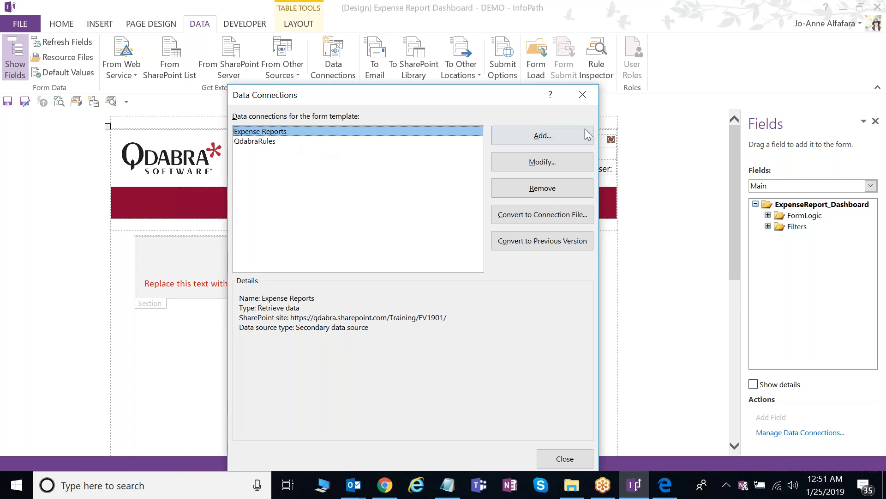
click(581, 95)
click(785, 186)
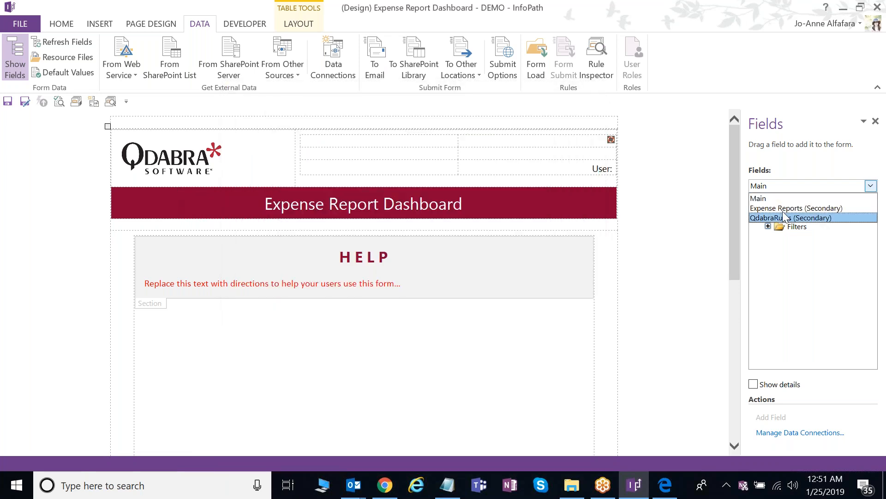
click(785, 208)
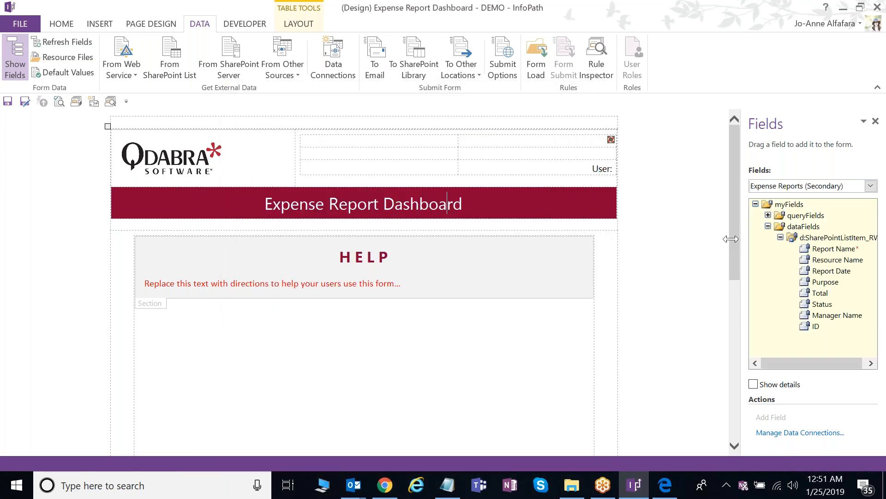
drag(731, 239, 691, 243)
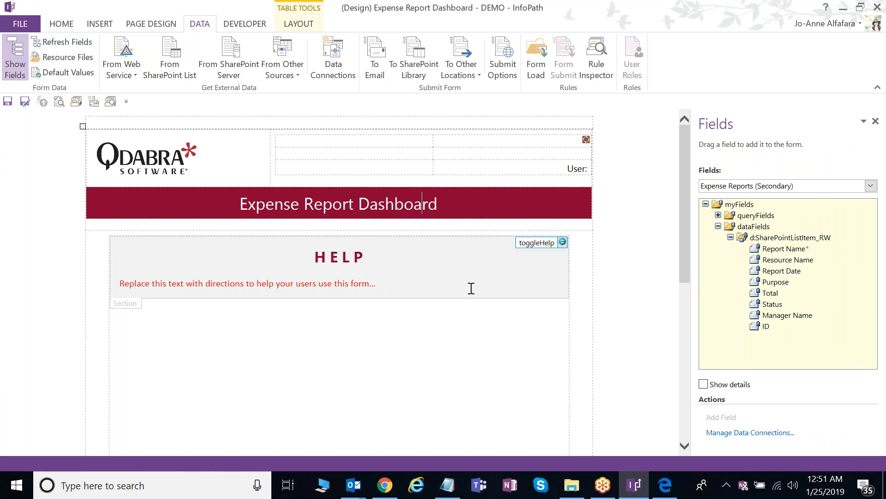
scroll(471, 289, down, 3)
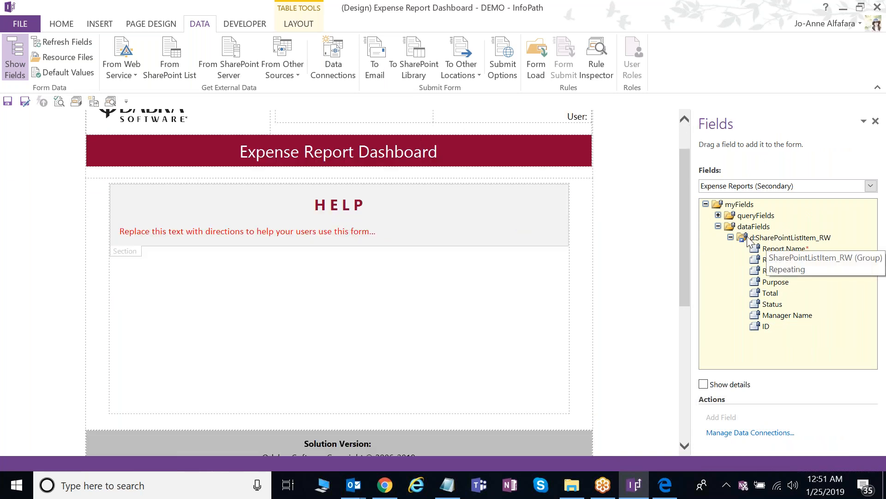
- Insert the d:SharePointListItem_RW group below HELP as a Repeating Table
click(775, 238)
drag(785, 237, 233, 316)
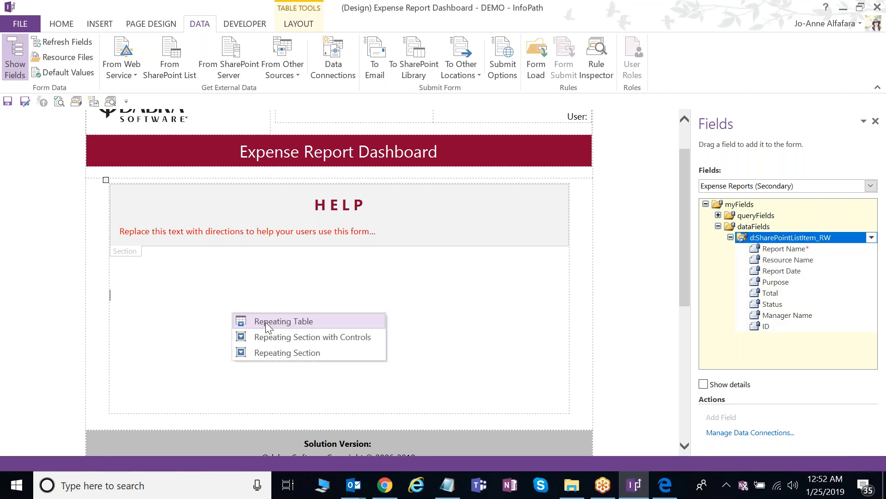
click(266, 321)
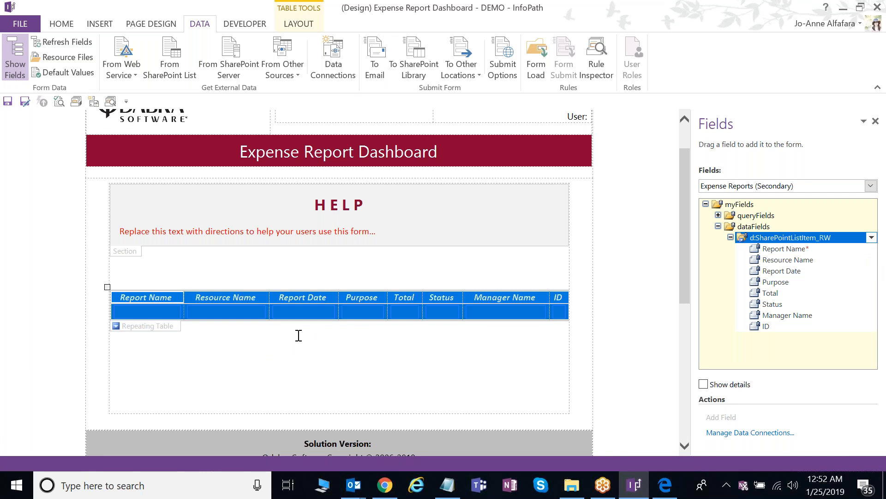
click(231, 341)
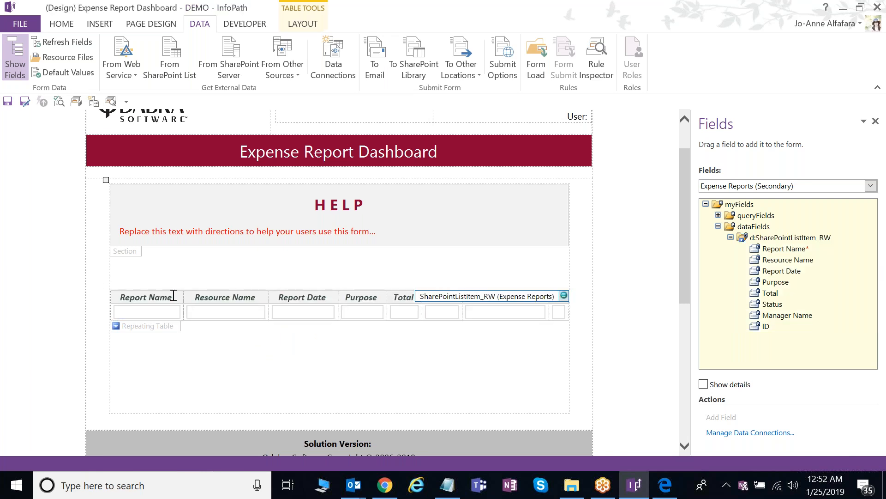
- Give the table's header row light-blue shading via Borders and Shading
drag(173, 296, 485, 284)
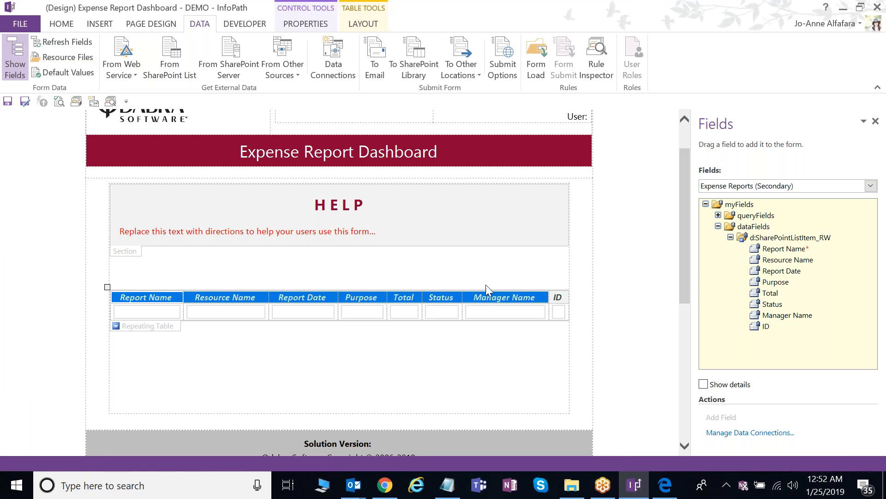
click(71, 26)
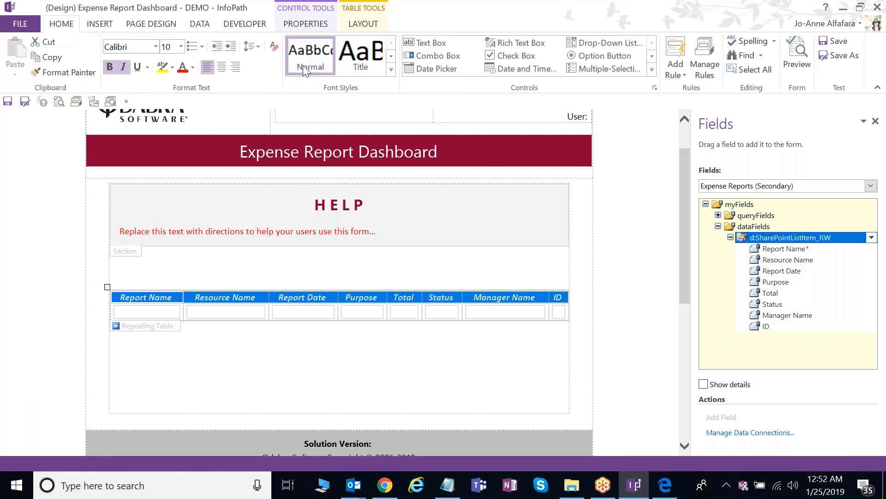
right_click(256, 296)
click(390, 253)
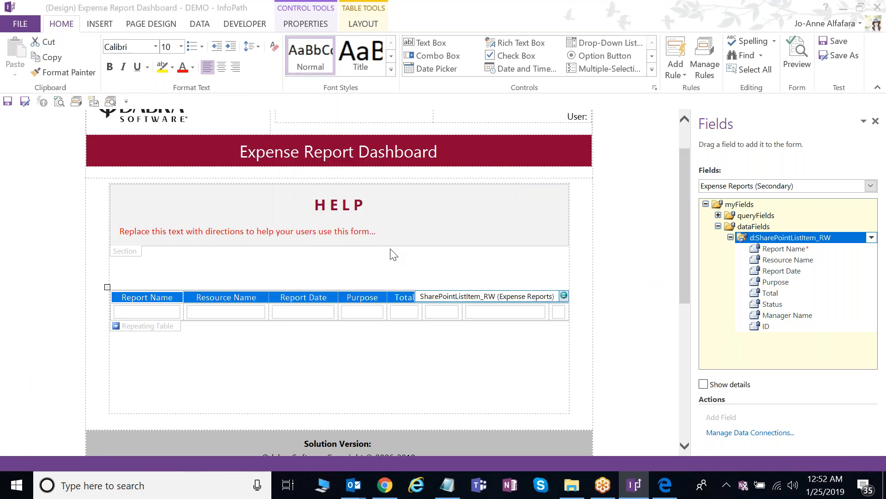
click(311, 168)
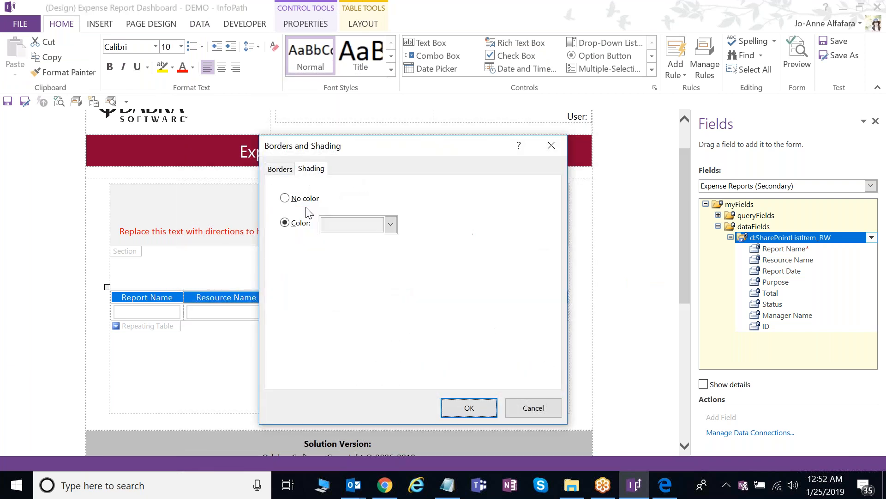
click(461, 414)
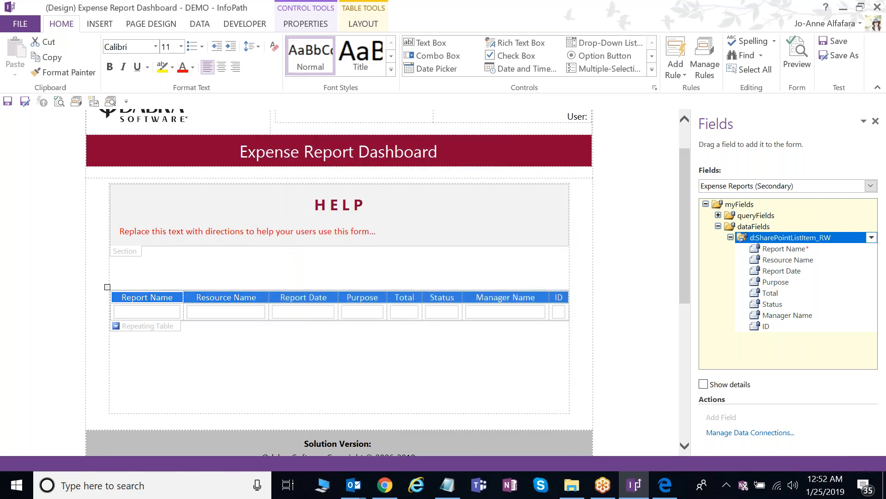
click(520, 336)
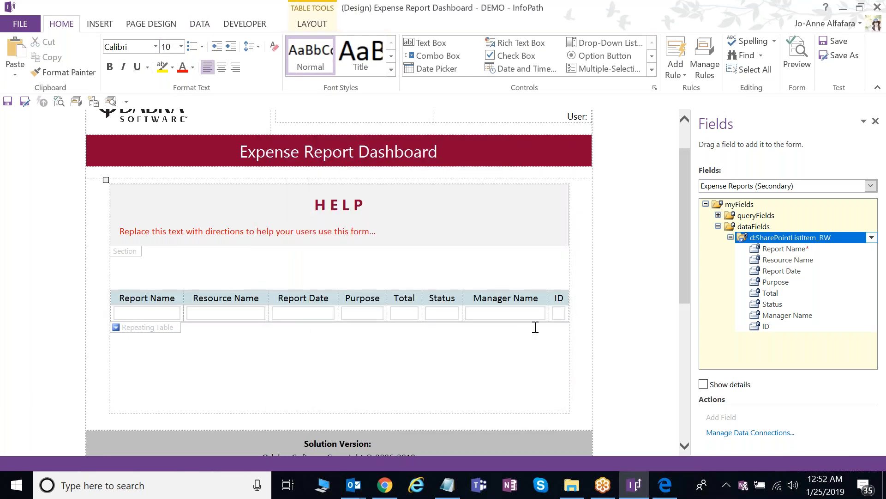
- Delete the ID column and turn the Report Name box into a calculated value
click(559, 313)
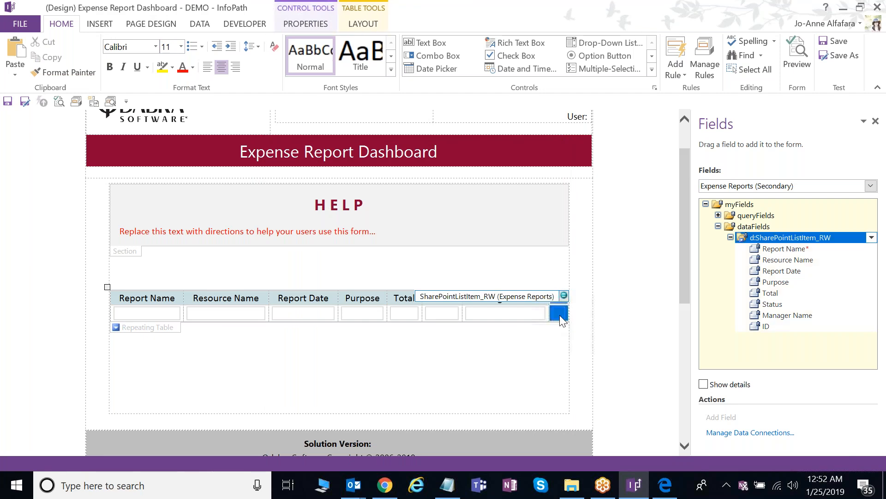
key(BackSpace)
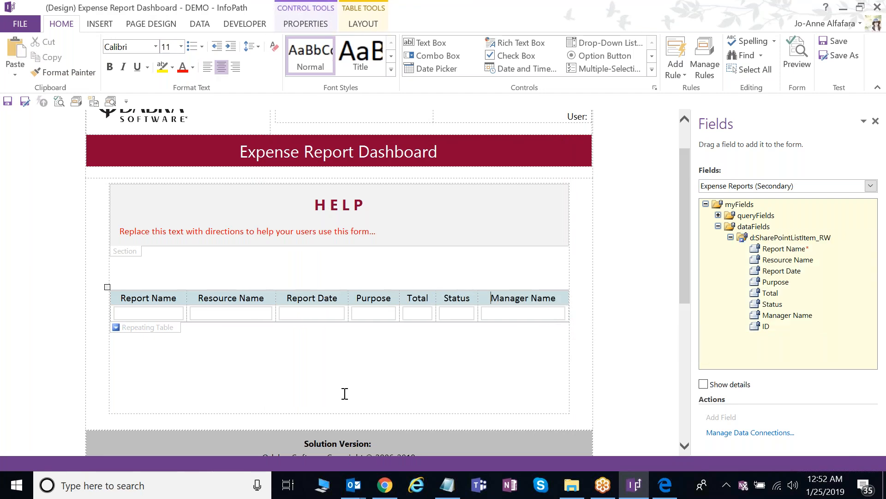
click(345, 392)
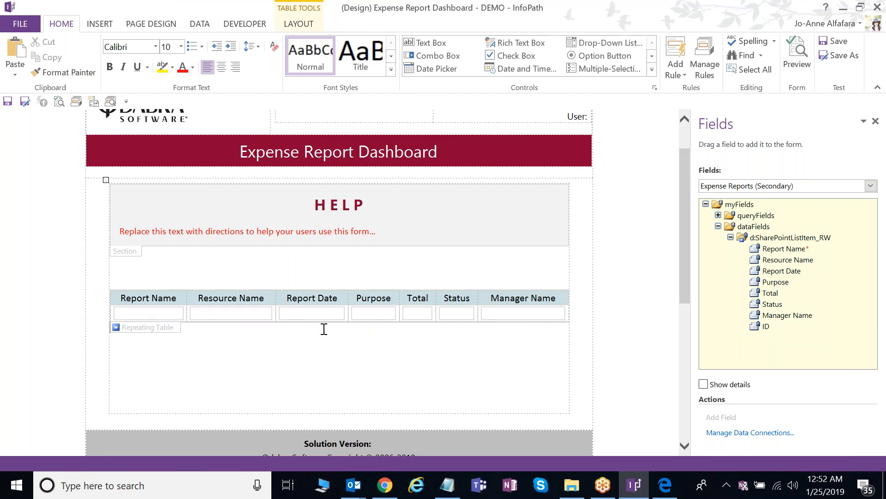
click(172, 318)
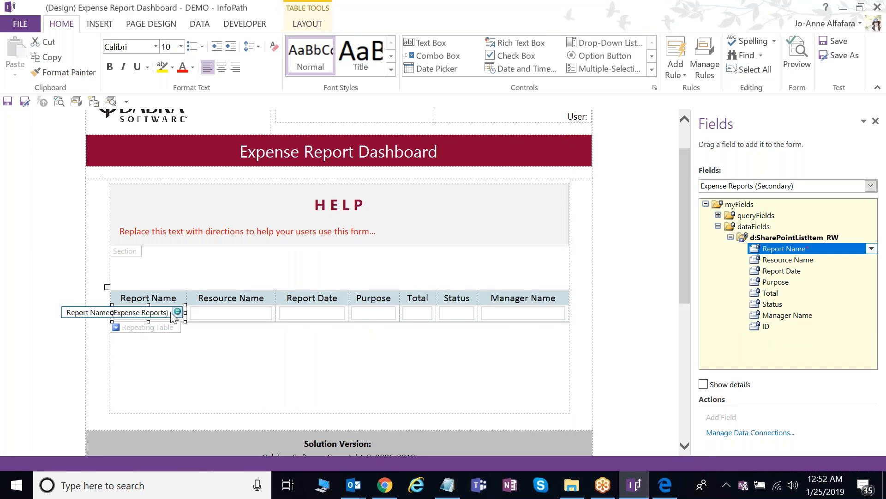
right_click(172, 317)
mouse_move(217, 284)
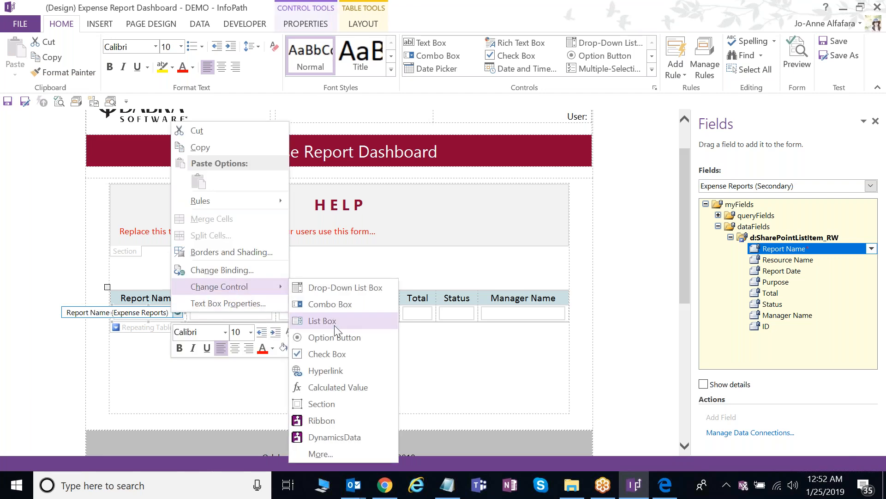
click(323, 386)
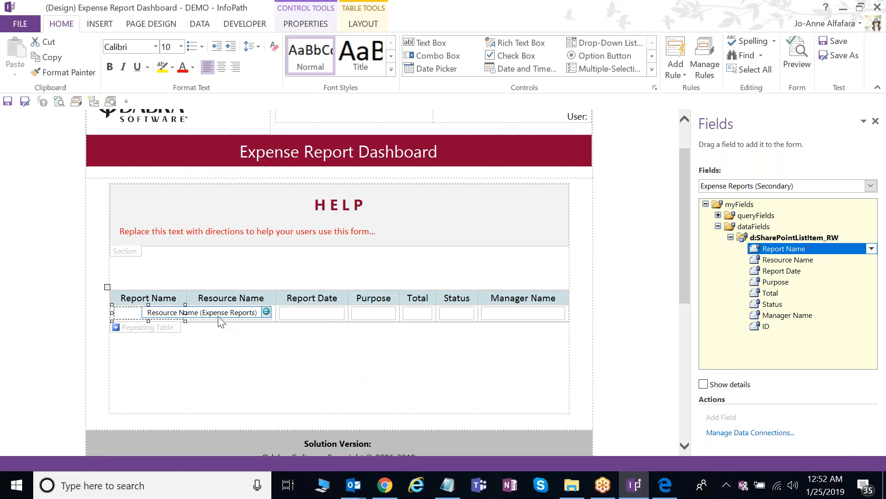
- Change the Resource Name box into a calculated value
click(225, 319)
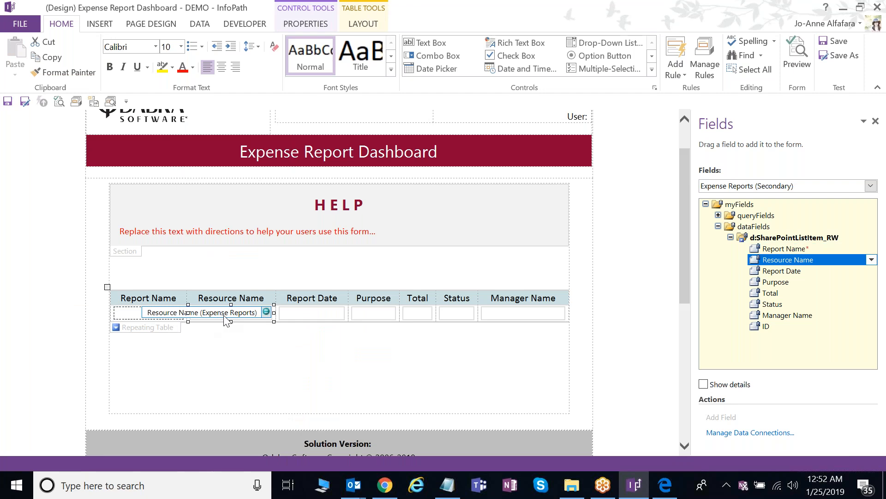
click(163, 317)
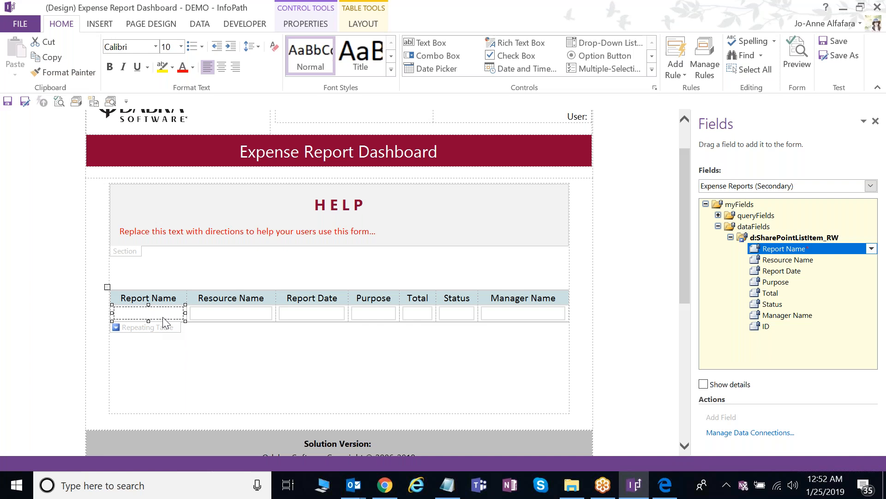
click(210, 319)
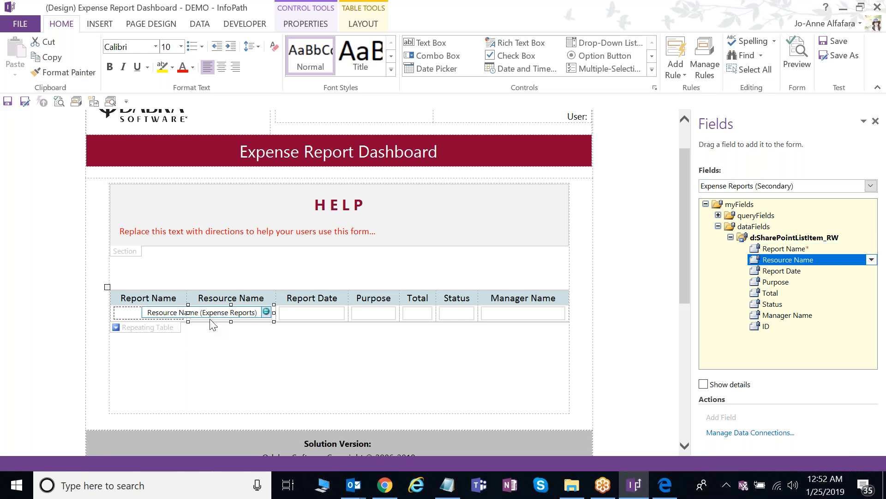
click(166, 317)
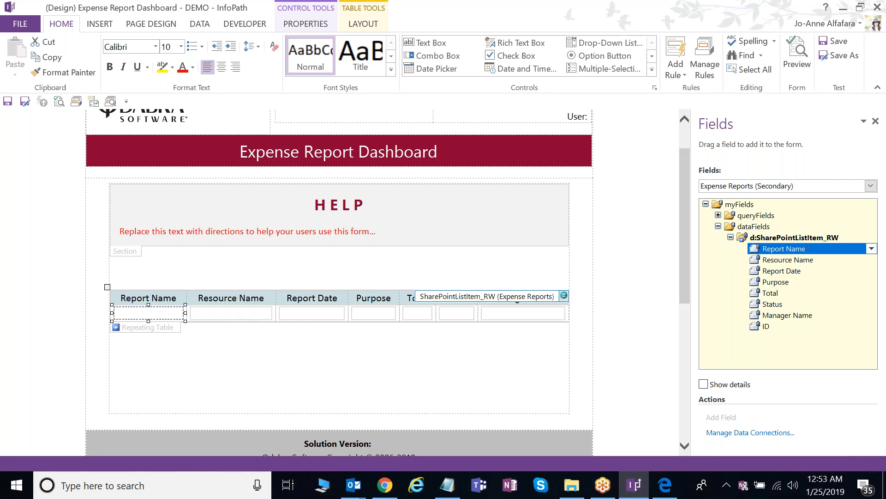
click(237, 315)
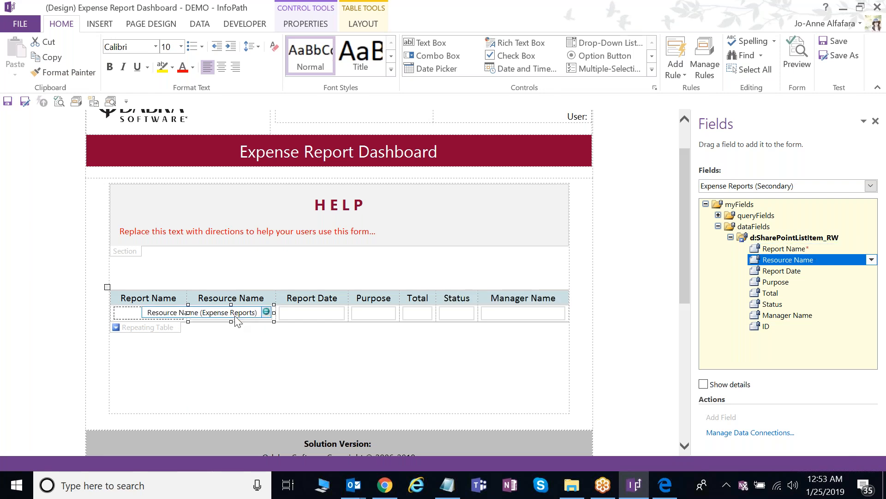
click(174, 319)
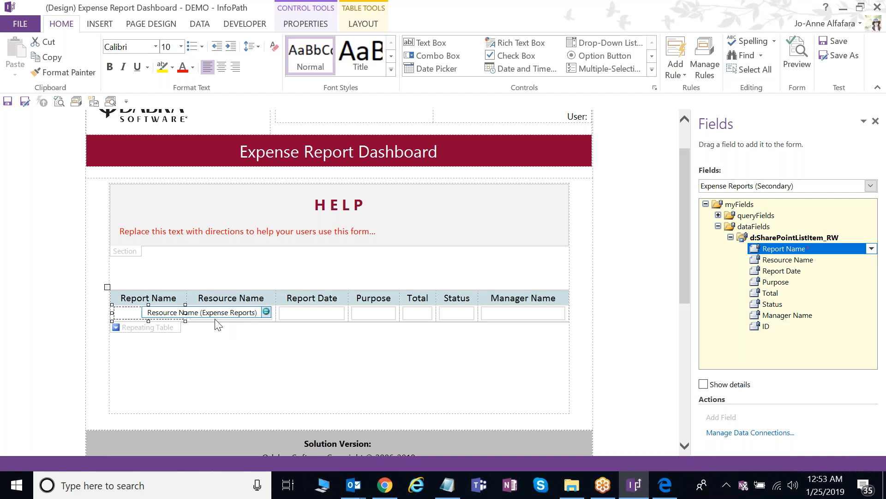
click(218, 319)
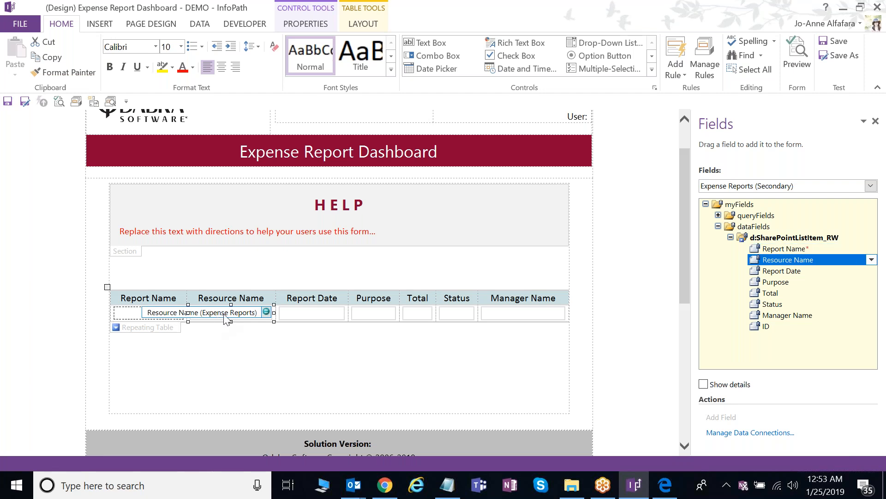
right_click(225, 318)
mouse_move(296, 288)
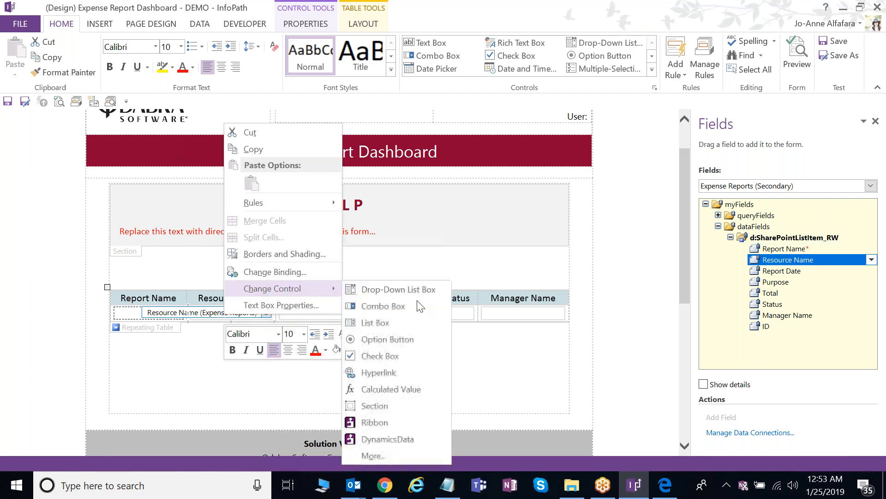
click(415, 390)
- Change the Report Date and Purpose boxes into calculated values
click(303, 318)
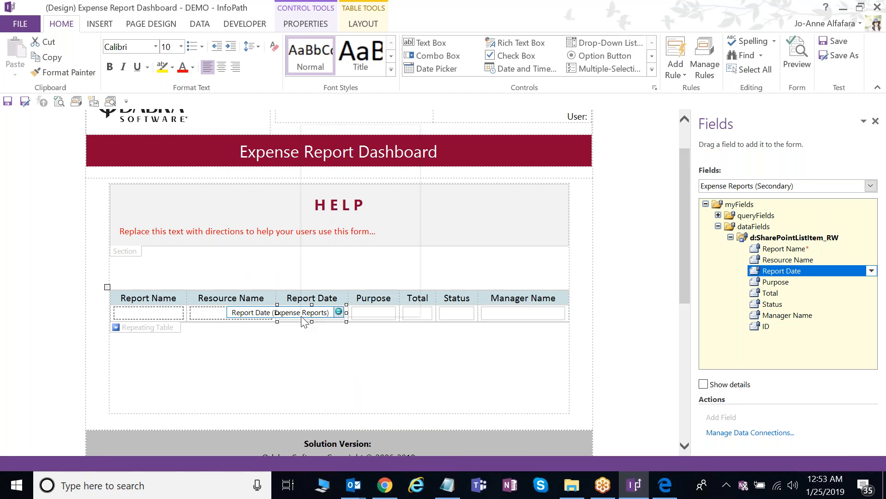
right_click(303, 318)
mouse_move(351, 290)
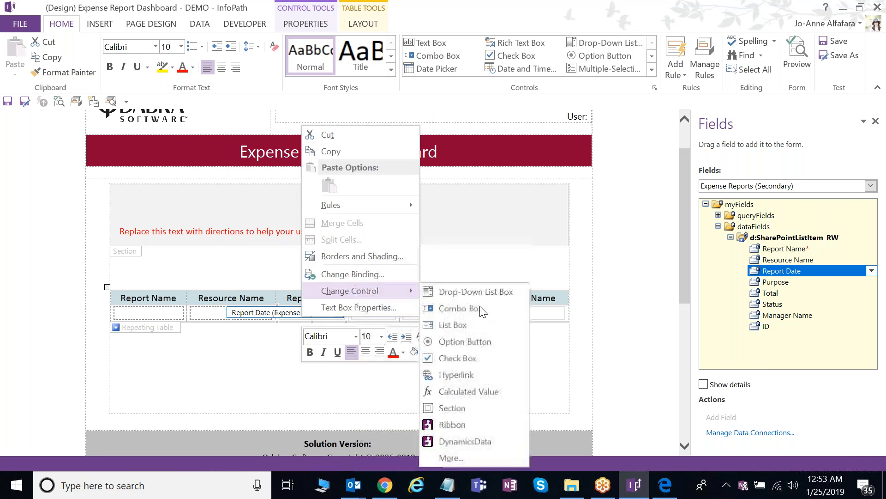
click(475, 396)
click(379, 315)
right_click(379, 315)
mouse_move(398, 290)
click(549, 387)
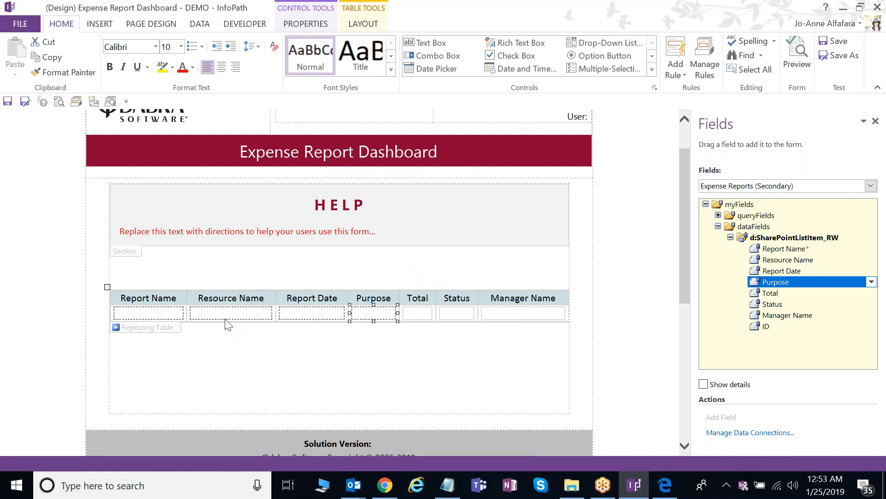
- Switch the form to the 1 Dashboard Display view from the Page Design View list
click(153, 24)
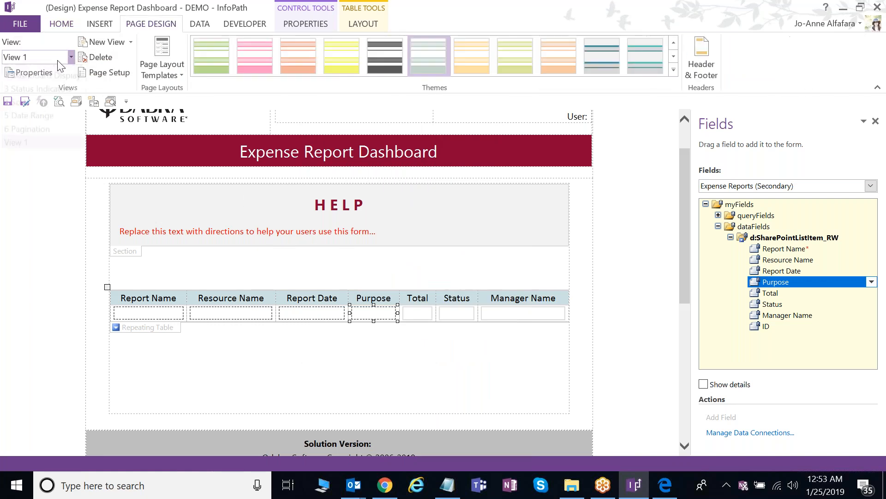
click(57, 58)
click(54, 85)
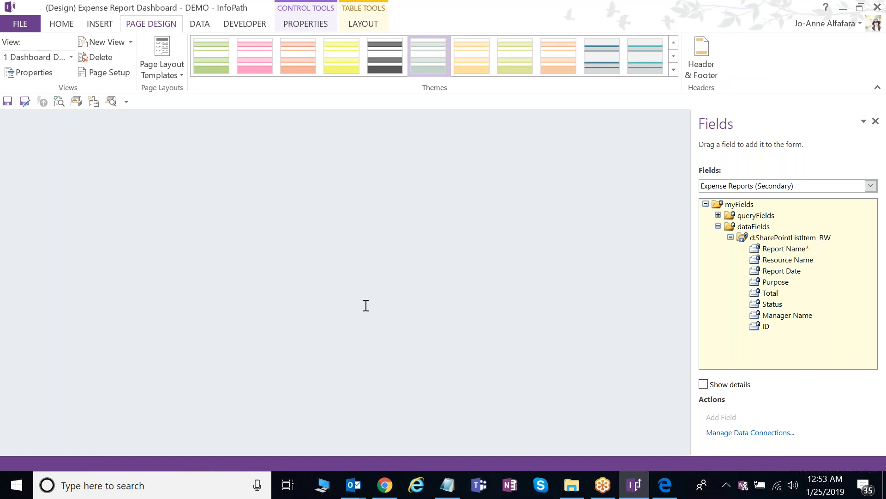
scroll(367, 306, down, 1)
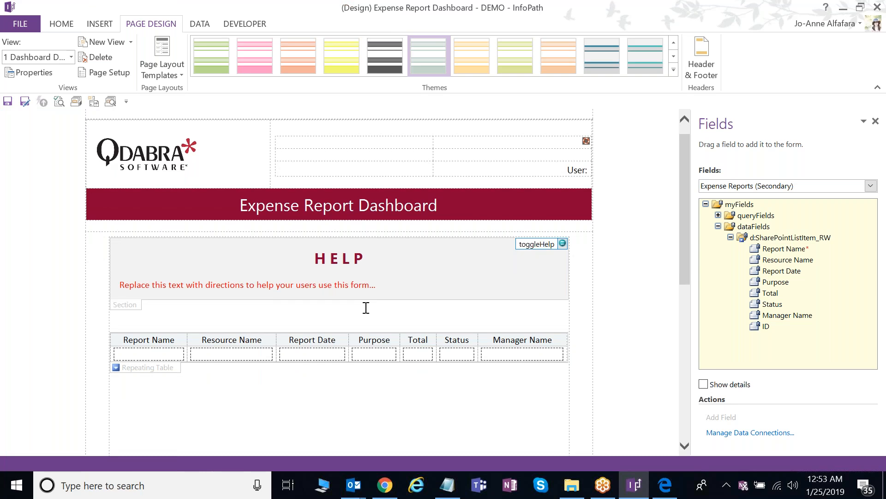
scroll(366, 307, down, 1)
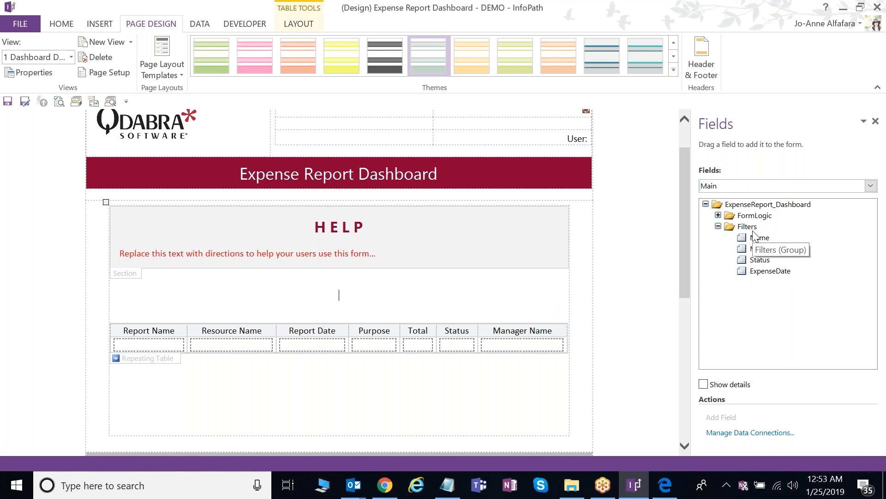
- Place the Filters group as a section and insert a 6 by 5 layout table into it
click(751, 228)
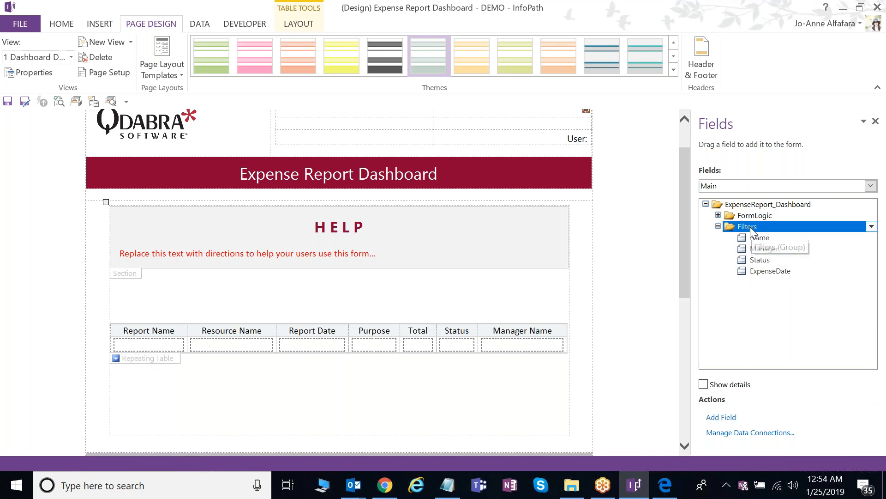
click(751, 227)
drag(751, 228, 338, 329)
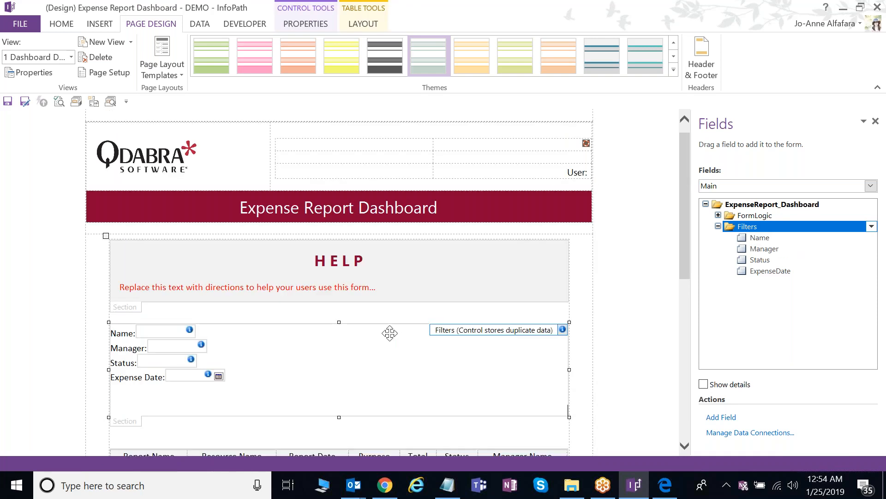
scroll(390, 333, down, 3)
click(198, 350)
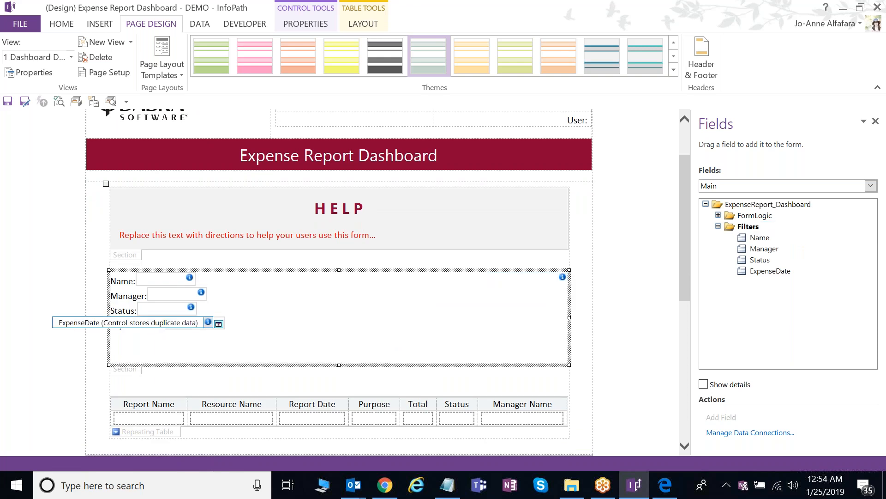
click(98, 24)
click(447, 74)
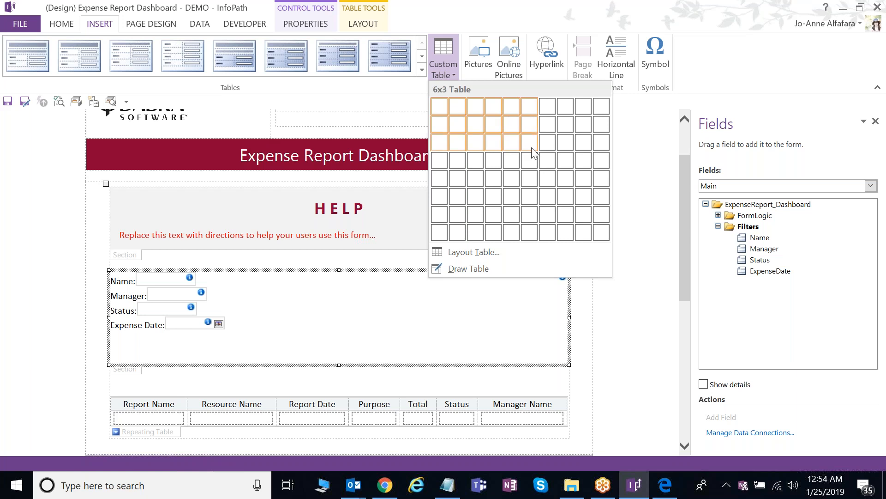
click(533, 185)
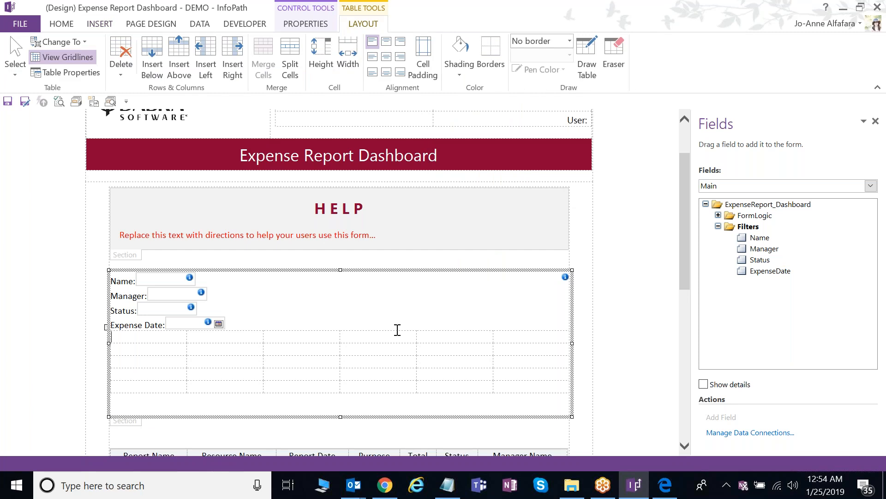
- Move the Name, Manager, Status and ExpenseDate controls into the table's second through fifth columns
click(175, 277)
key(ctrl+x)
click(245, 358)
key(ctrl+v)
click(185, 291)
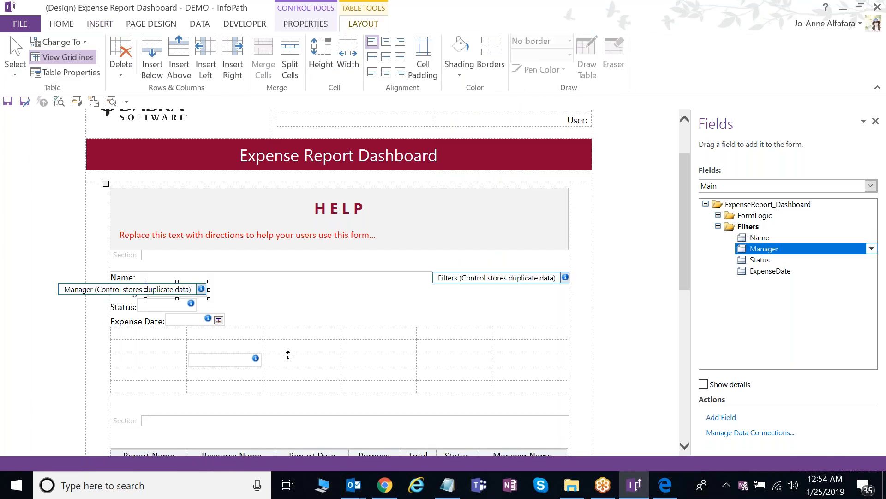
key(ctrl+x)
click(299, 359)
key(ctrl+v)
click(197, 302)
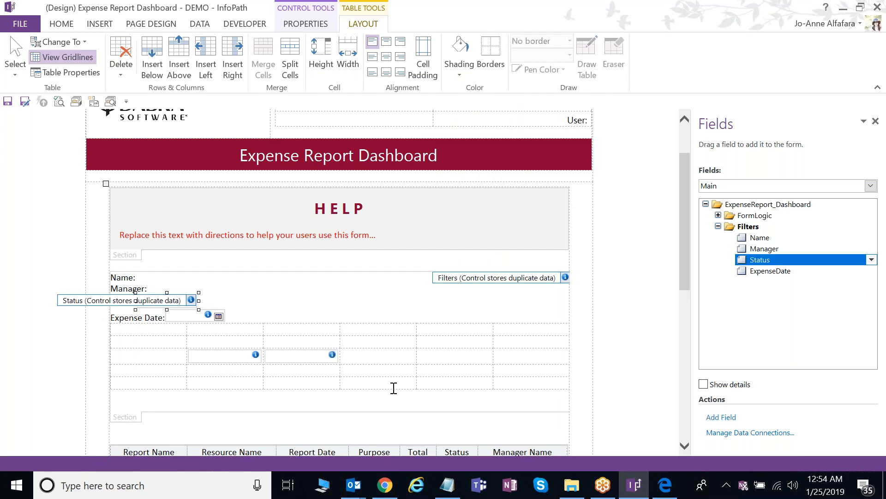
key(ctrl+x)
click(385, 358)
key(ctrl+v)
click(226, 315)
key(ctrl+x)
click(457, 358)
key(ctrl+v)
- Delete the leftover field labels and blank line, and widen the Name column
click(167, 299)
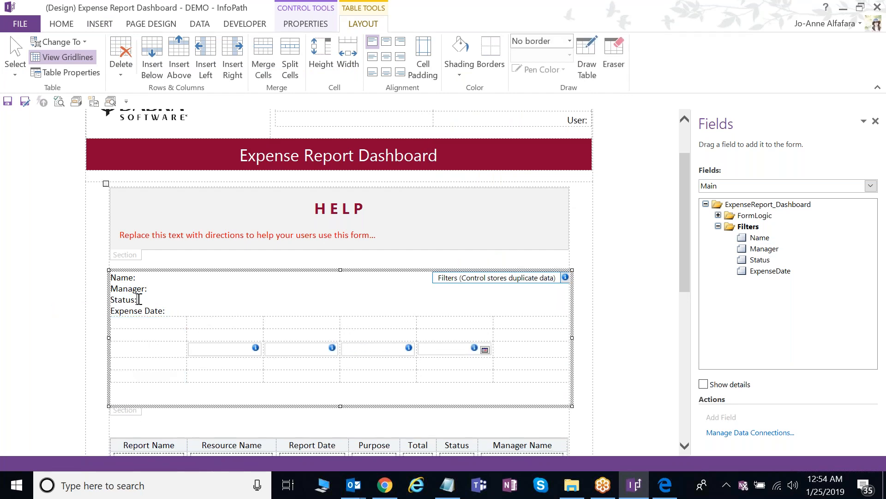
drag(170, 309, 122, 282)
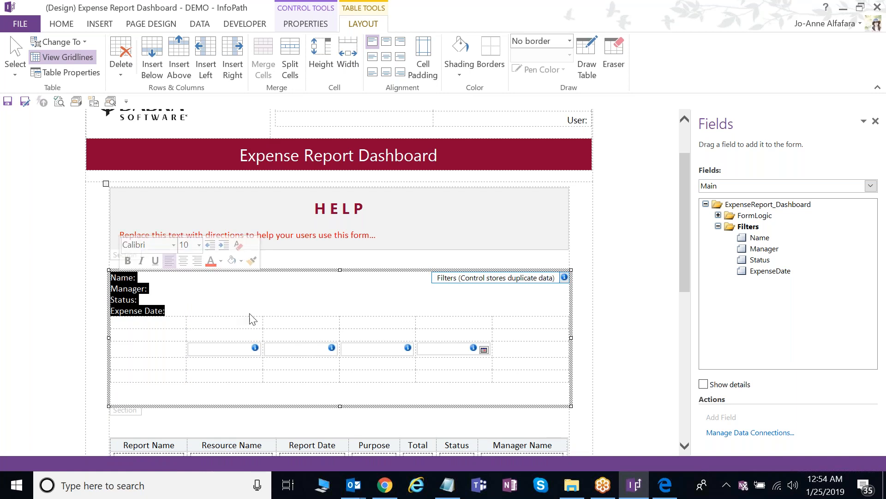
key(Delete)
key(Delete)
click(260, 292)
drag(263, 289, 274, 291)
- Center the header cells and type the headers Employee Name, Manager and Status
shift+click(425, 294)
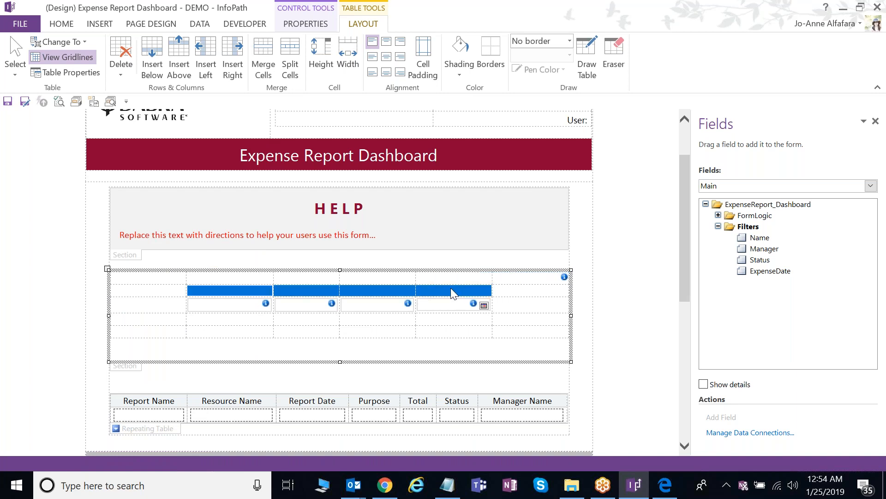
click(62, 24)
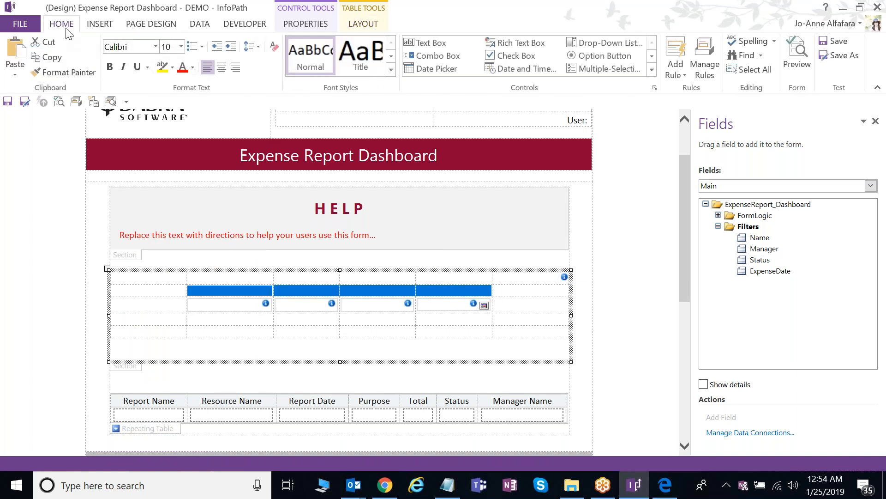
click(231, 291)
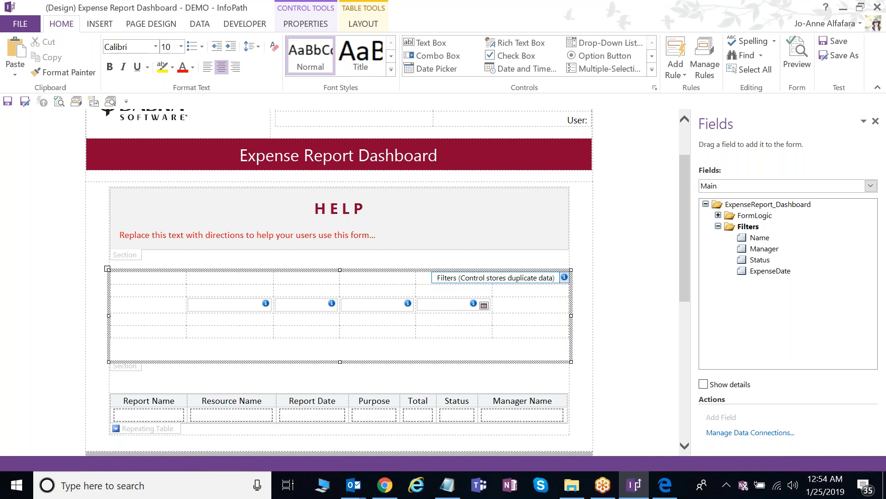
text(Employee Name)
click(328, 284)
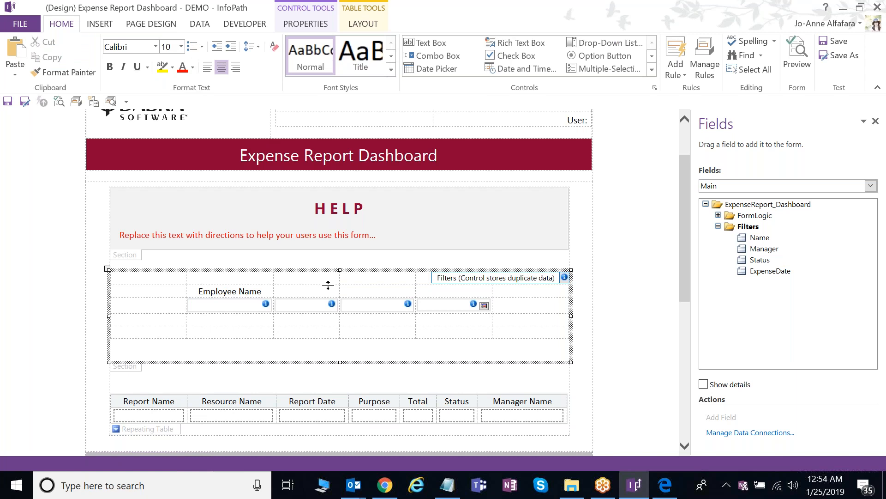
text(Manager)
click(383, 305)
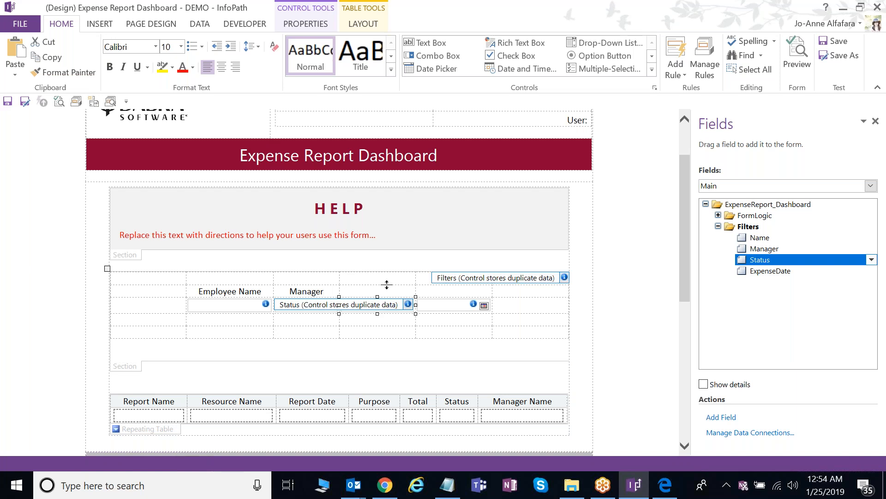
drag(387, 284, 387, 286)
click(399, 294)
text(Status)
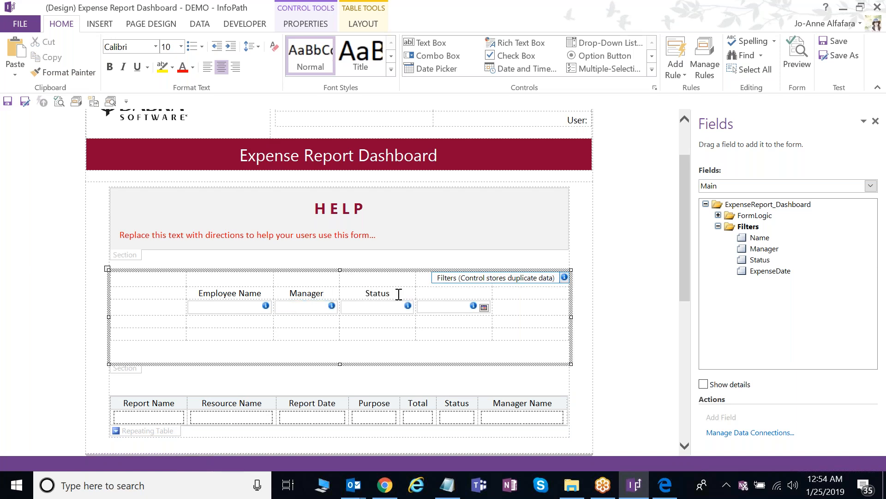
click(448, 308)
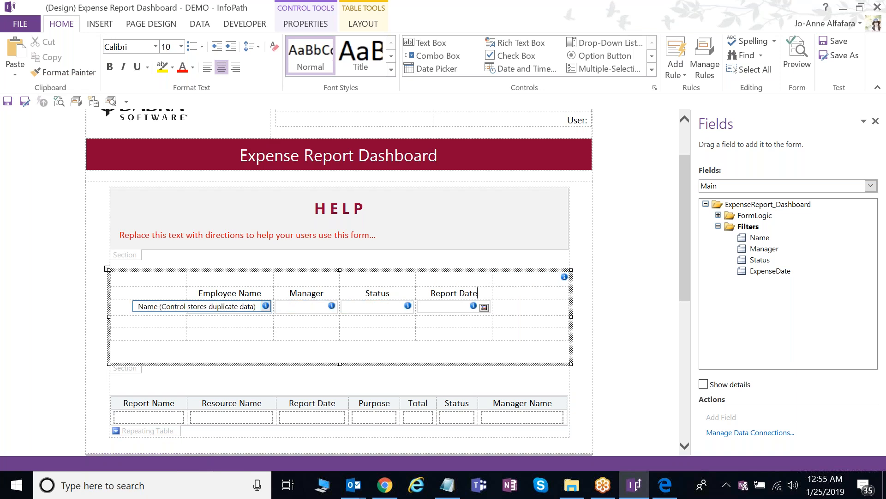
click(259, 308)
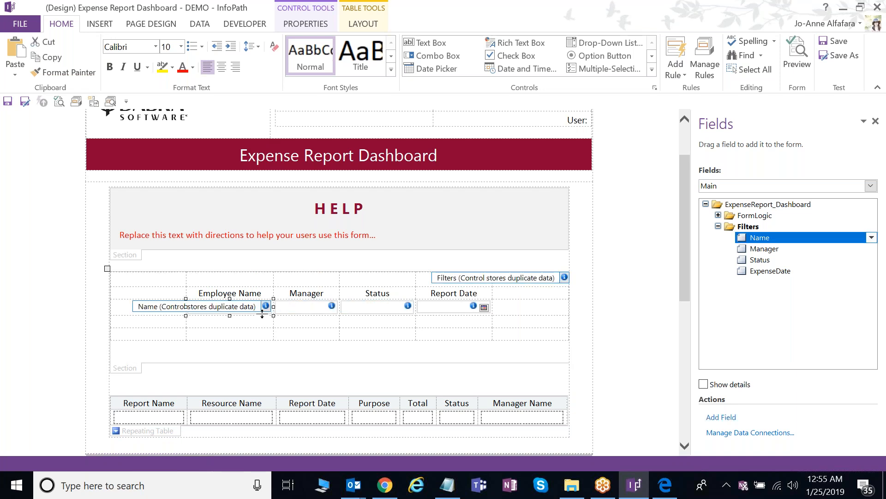
- Convert the Name filter box into a drop-down list with two employee name choices
right_click(259, 312)
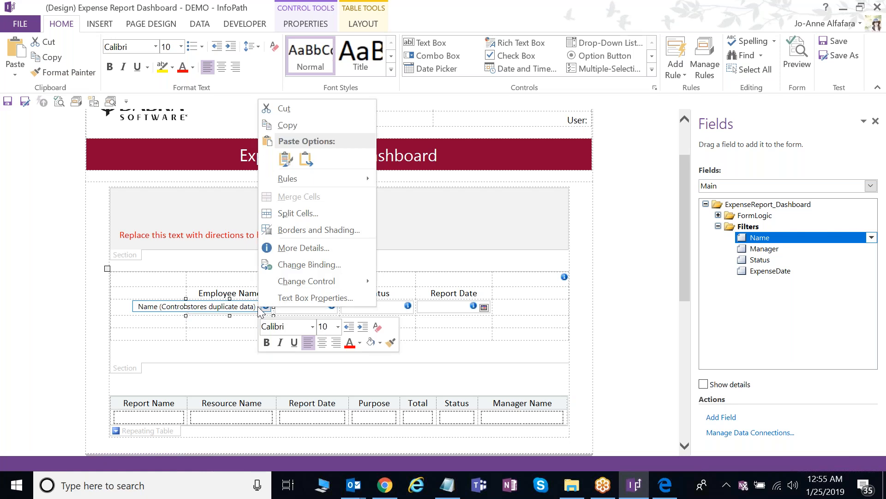
mouse_move(286, 287)
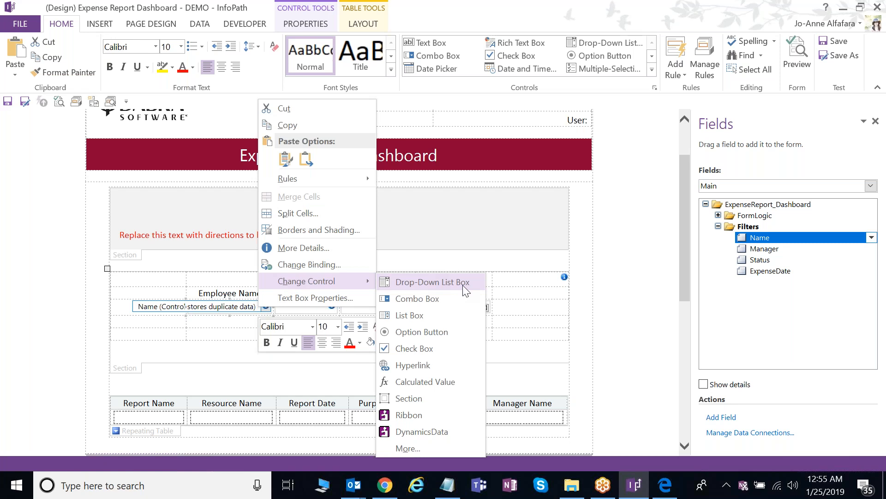
click(463, 286)
right_click(259, 308)
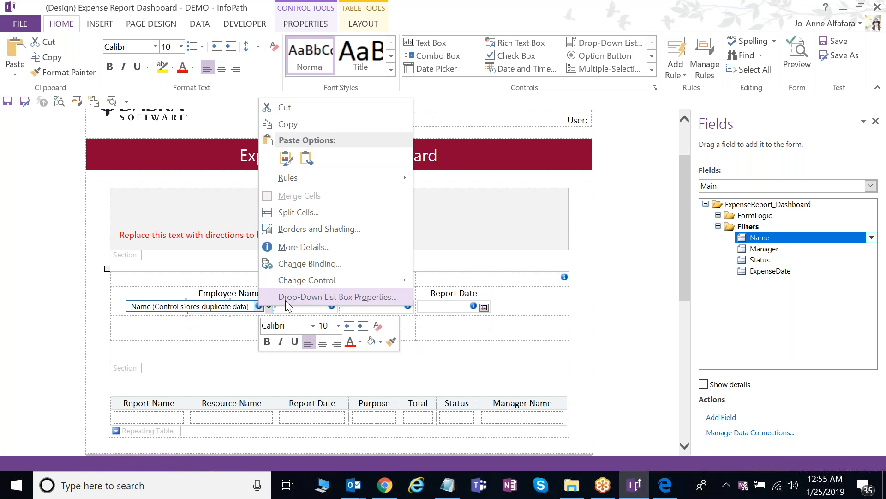
click(285, 297)
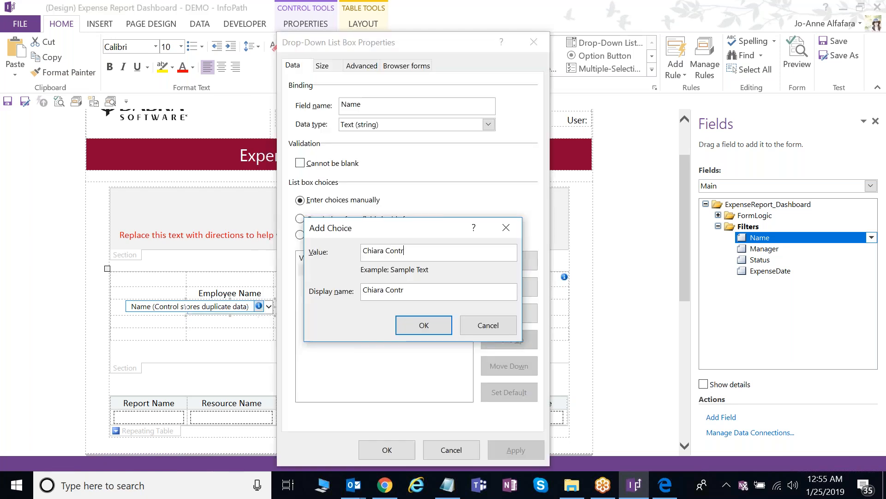
key(Return)
key(alt+a)
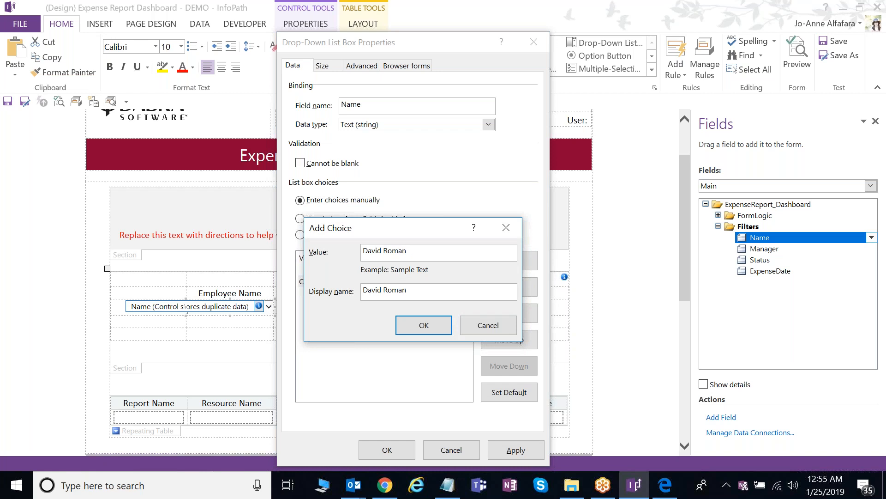
key(Return)
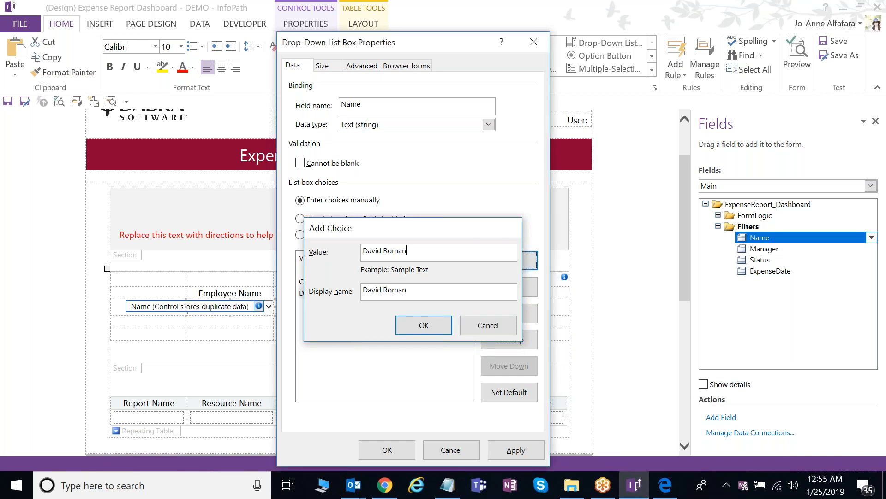
click(402, 453)
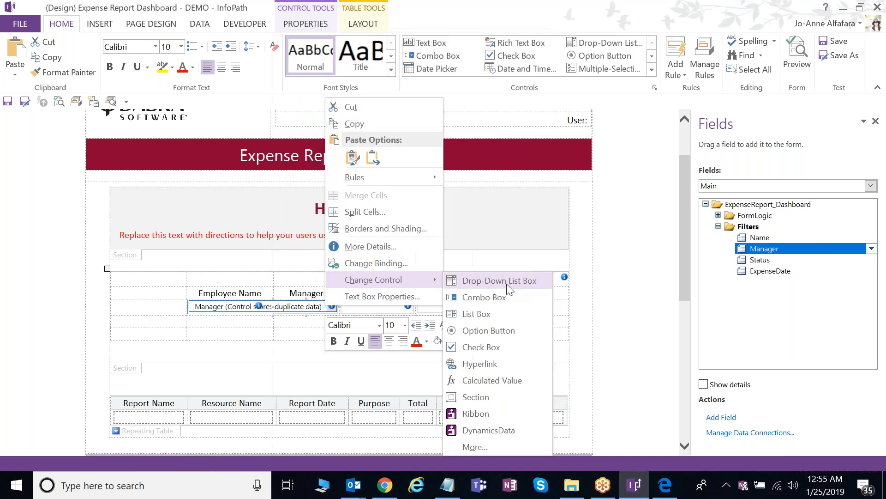
click(503, 338)
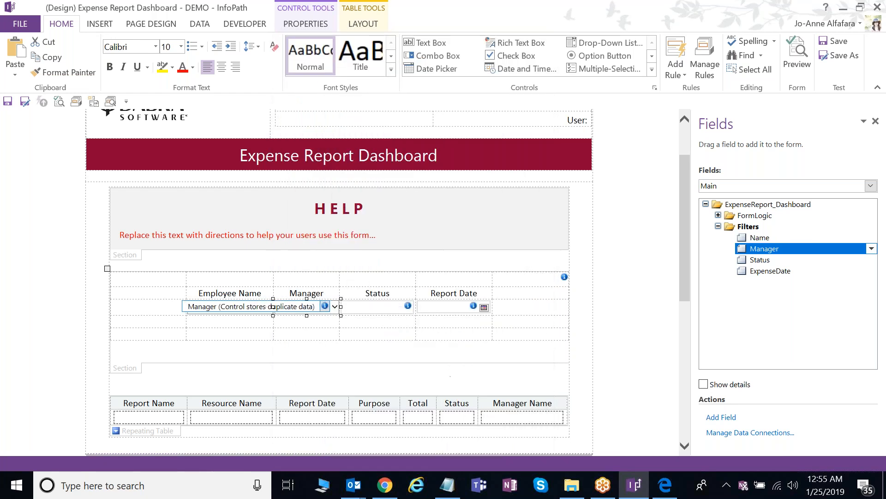
- Convert the Status filter box into a drop-down list with choices Submitted and Approved
click(401, 306)
right_click(414, 307)
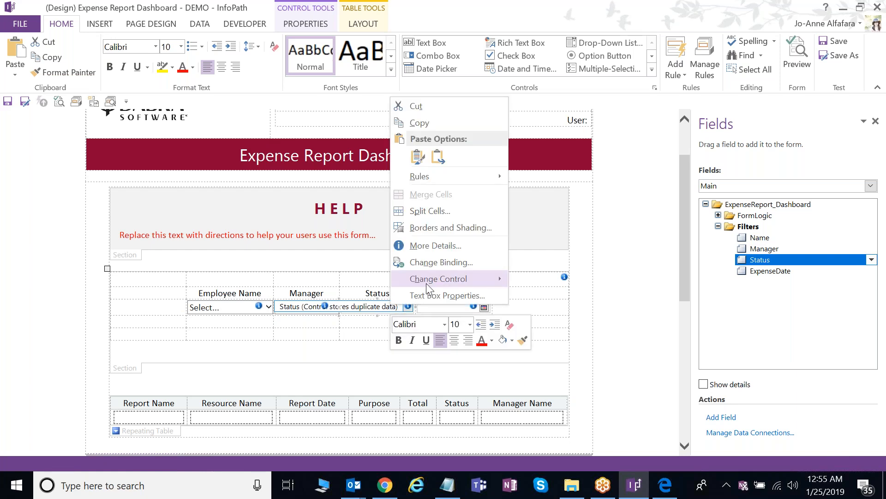
mouse_move(426, 287)
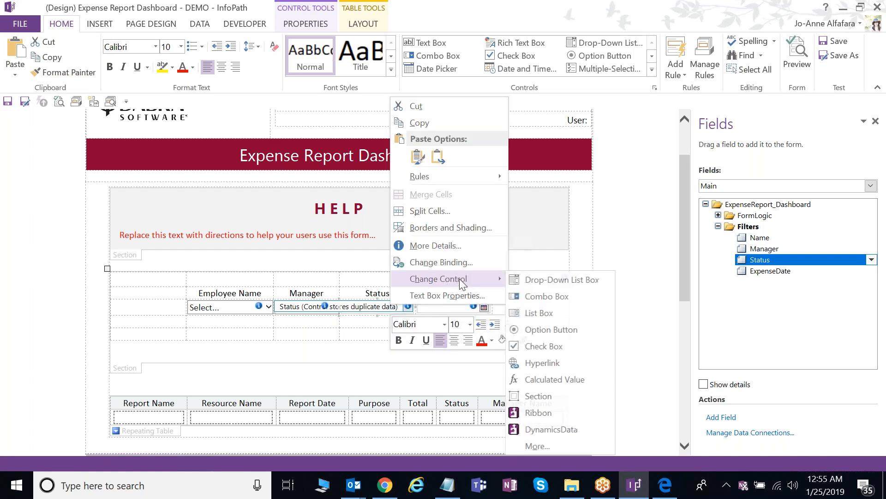
click(618, 334)
click(489, 296)
click(486, 268)
text(Submitted)
key(Return)
click(526, 261)
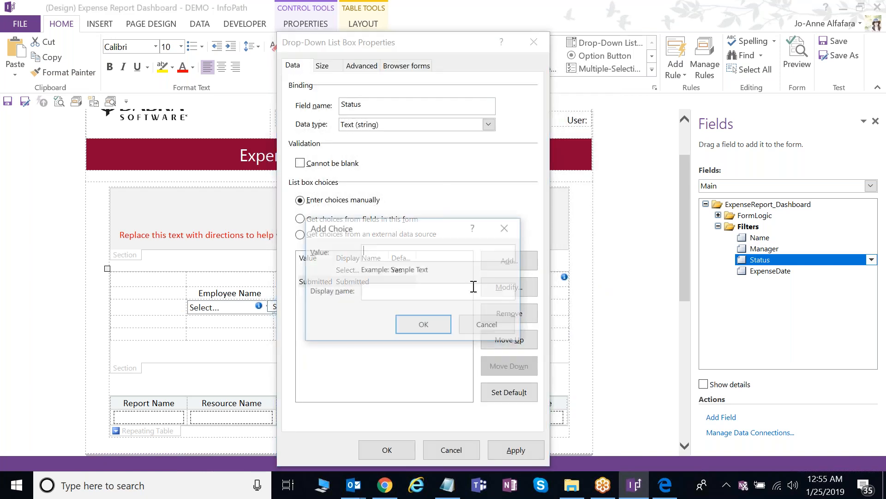
text(Approved)
key(Return)
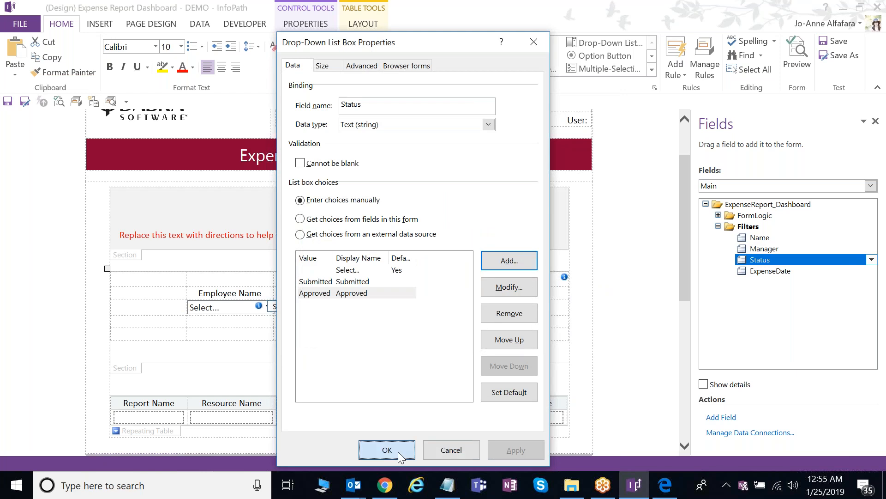
click(414, 451)
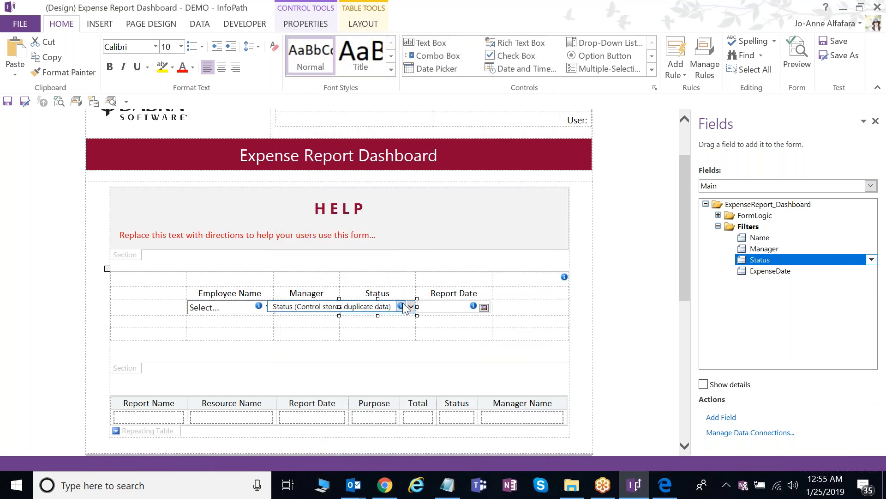
click(147, 26)
- Switch the form to the Add Filters view and select its Search button
click(43, 60)
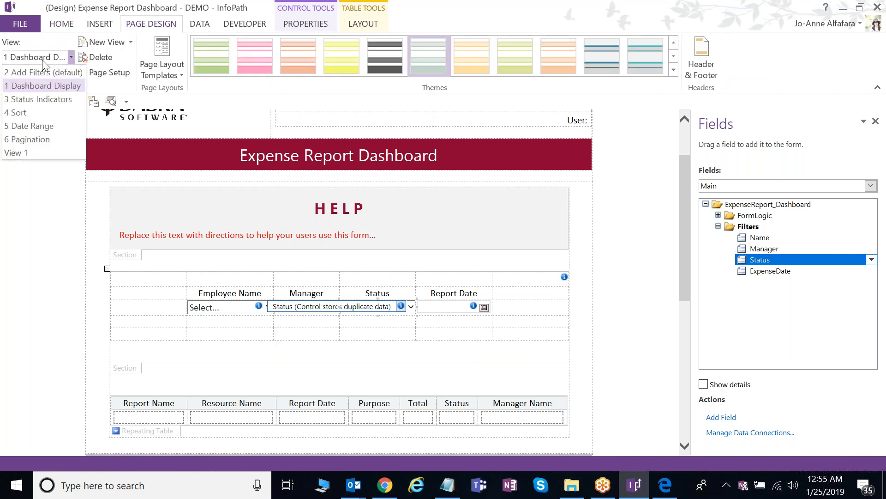
click(28, 84)
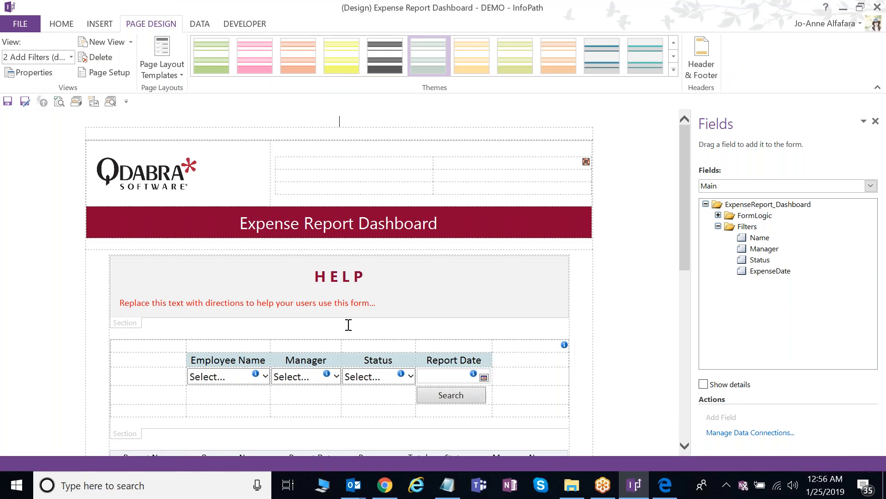
scroll(349, 325, down, 2)
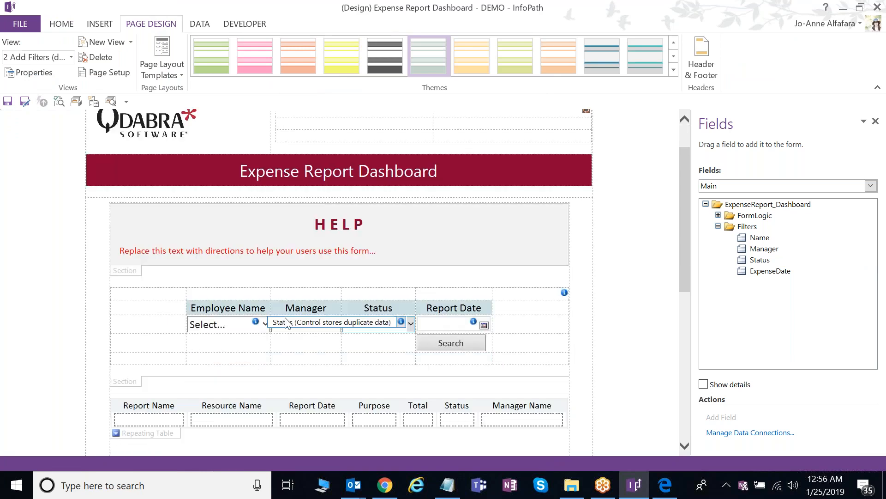
click(466, 345)
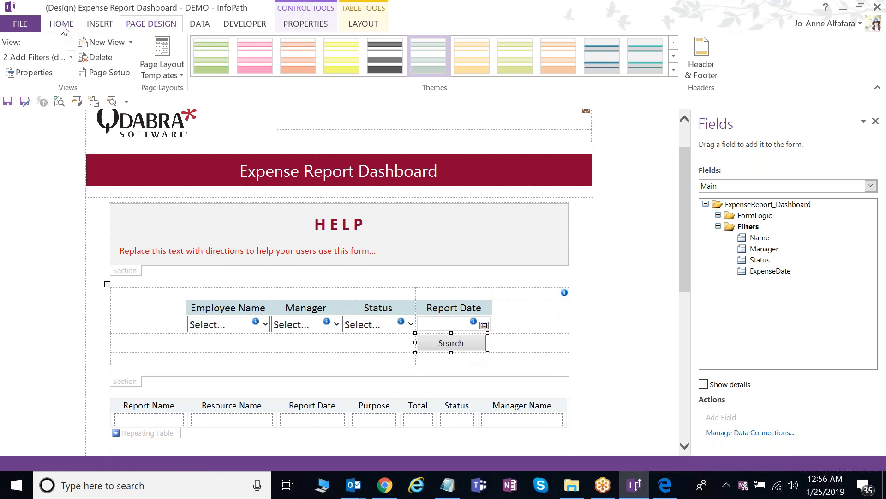
click(72, 28)
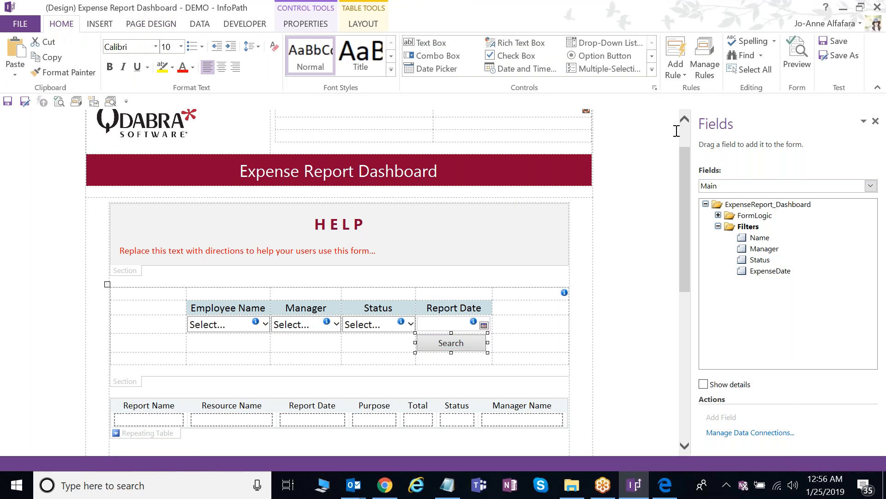
- Open the Search button's first Set Filters action, targeting the Resource Name query field
click(705, 60)
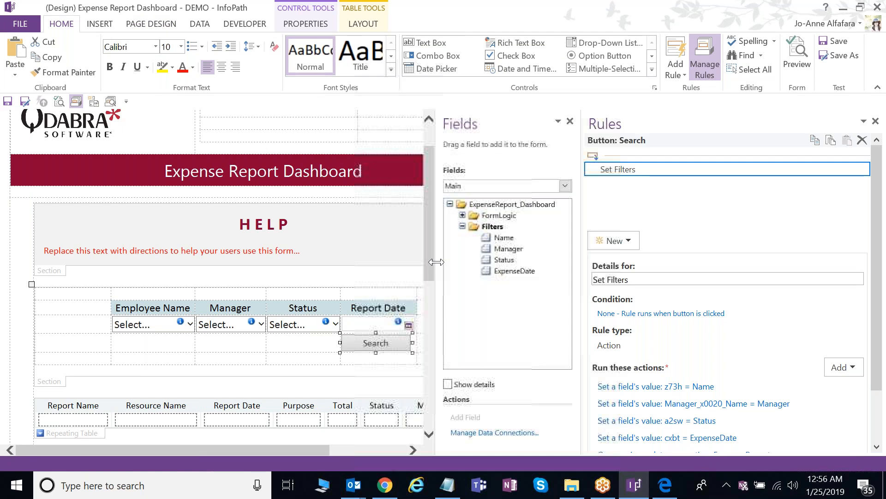
scroll(719, 287, down, 3)
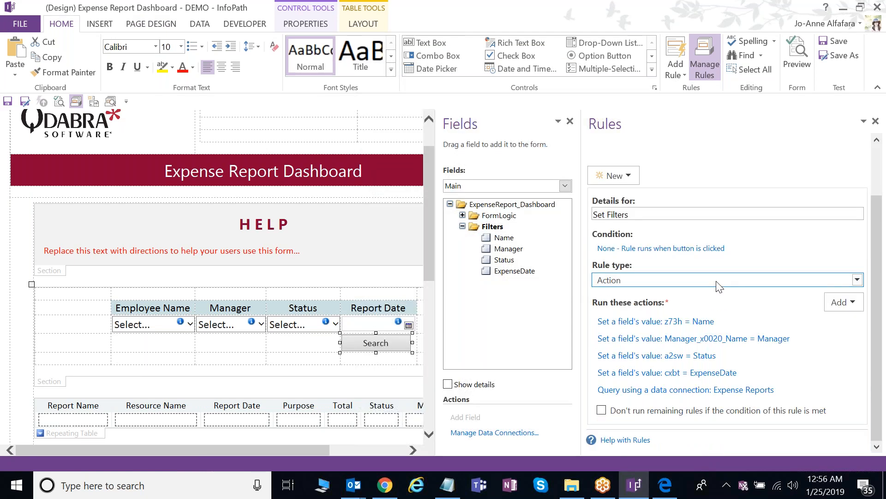
click(657, 321)
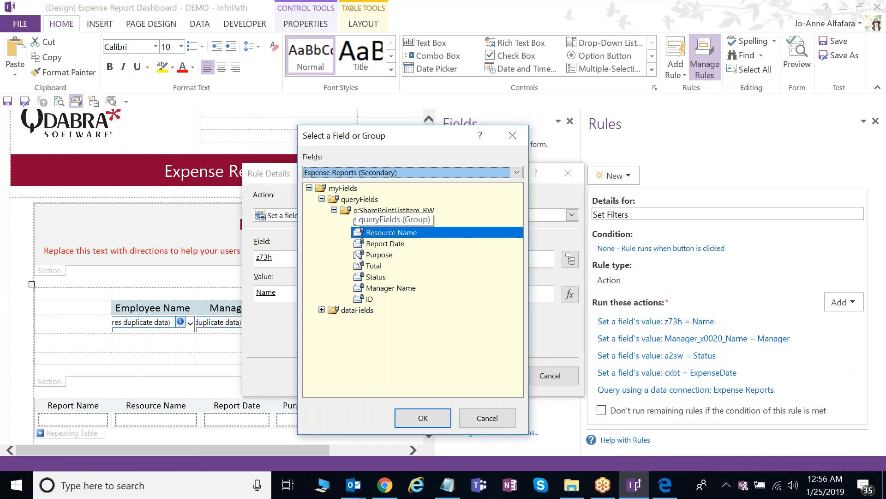
click(322, 309)
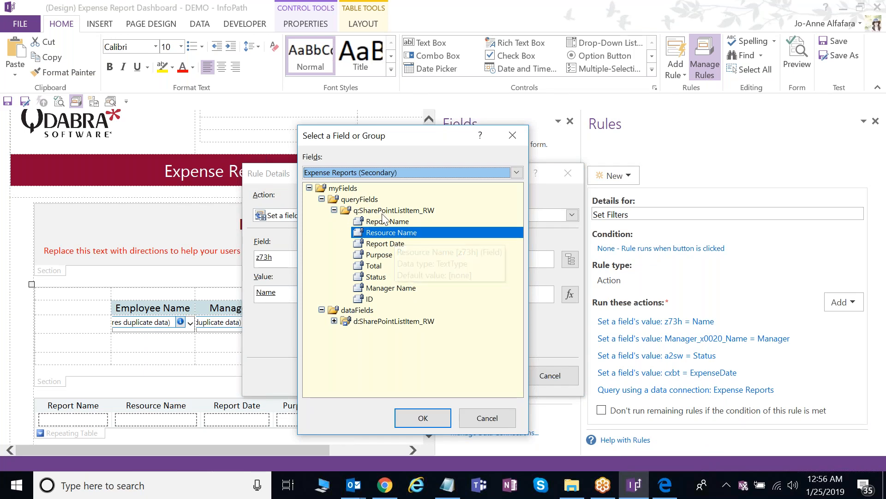
click(399, 235)
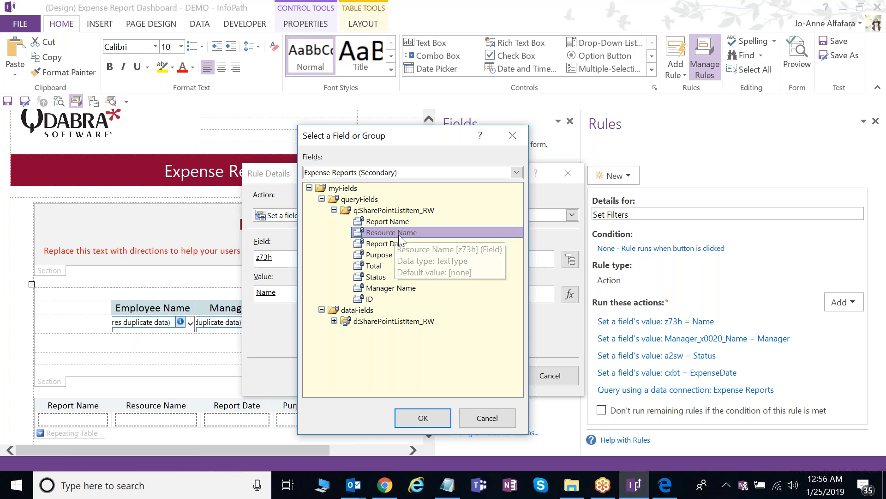
double_click(398, 235)
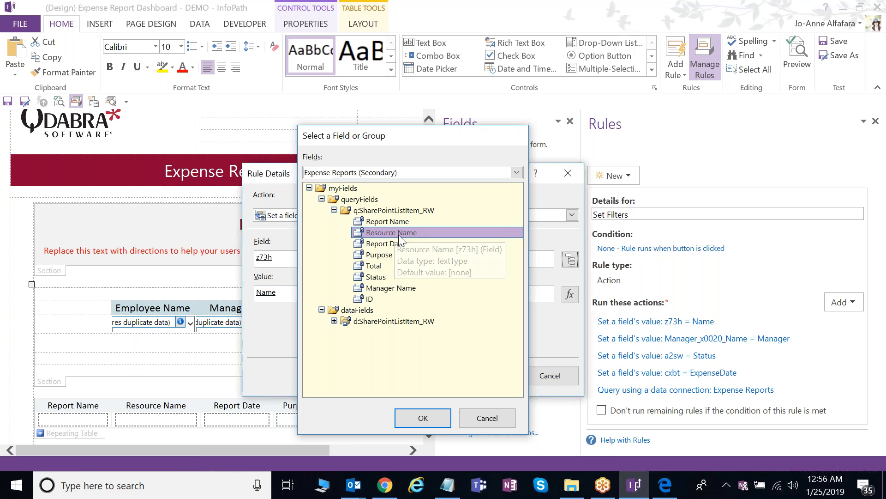
- Keep the Name filter field as the value and Resource Name as target, then confirm
click(546, 296)
double_click(221, 226)
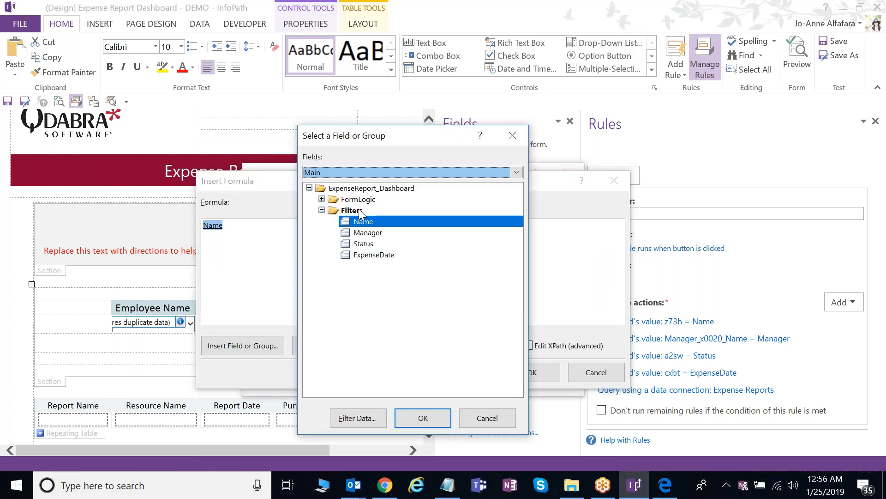
double_click(364, 222)
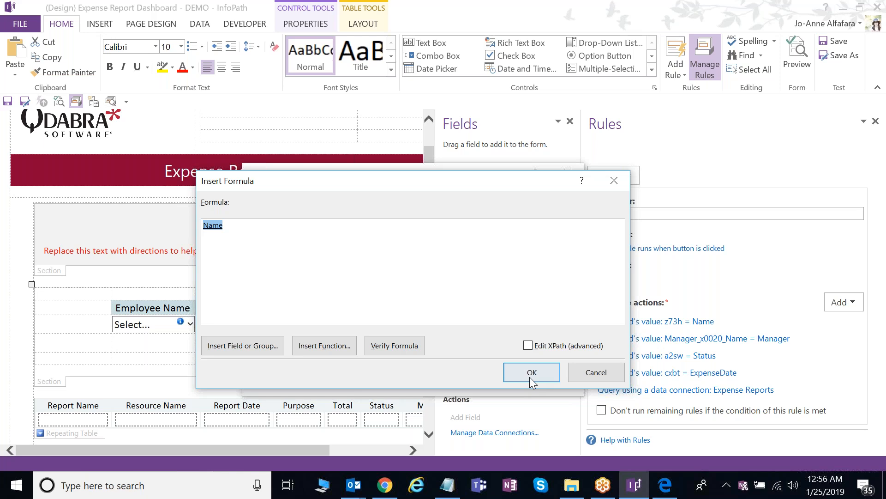
click(532, 372)
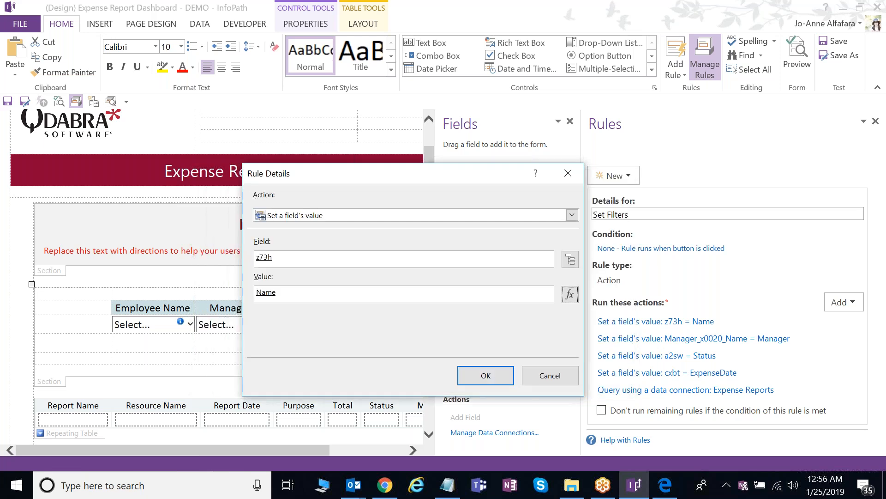
click(570, 260)
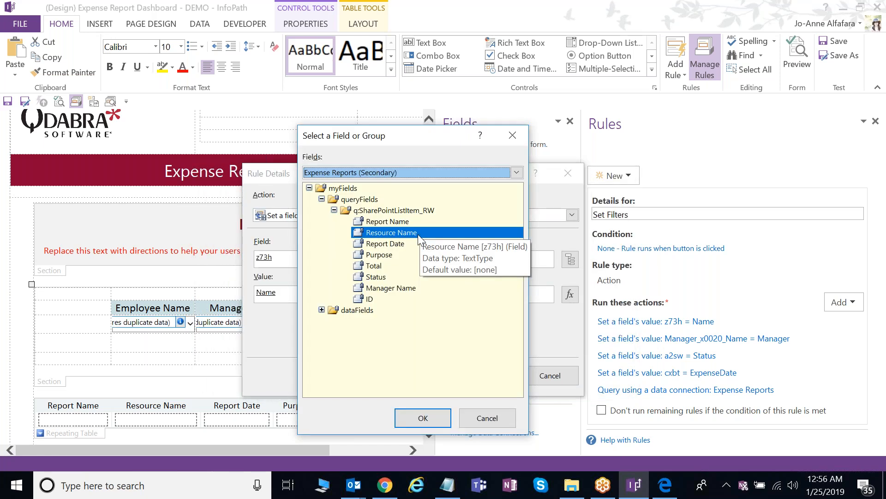
double_click(417, 234)
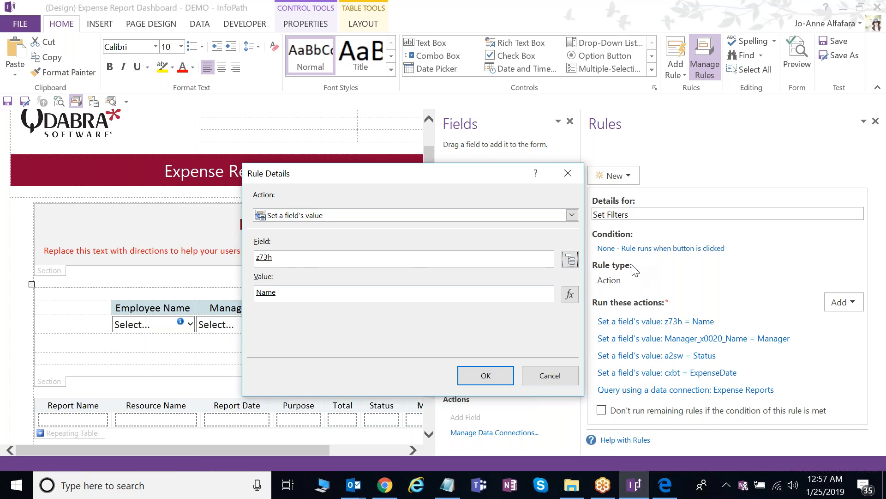
click(570, 260)
click(486, 374)
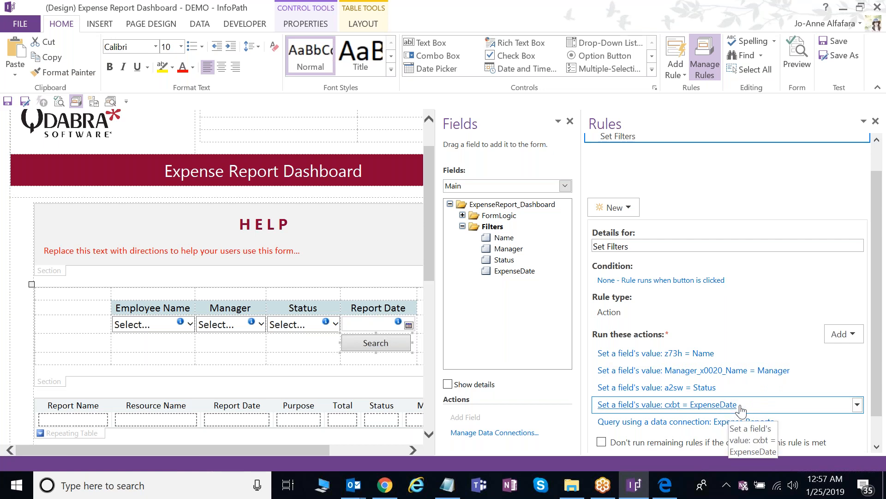
drag(880, 389, 880, 413)
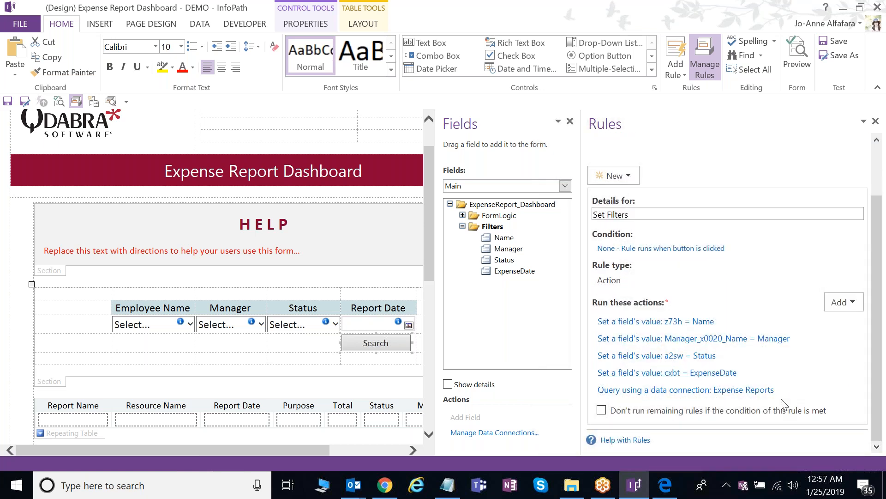
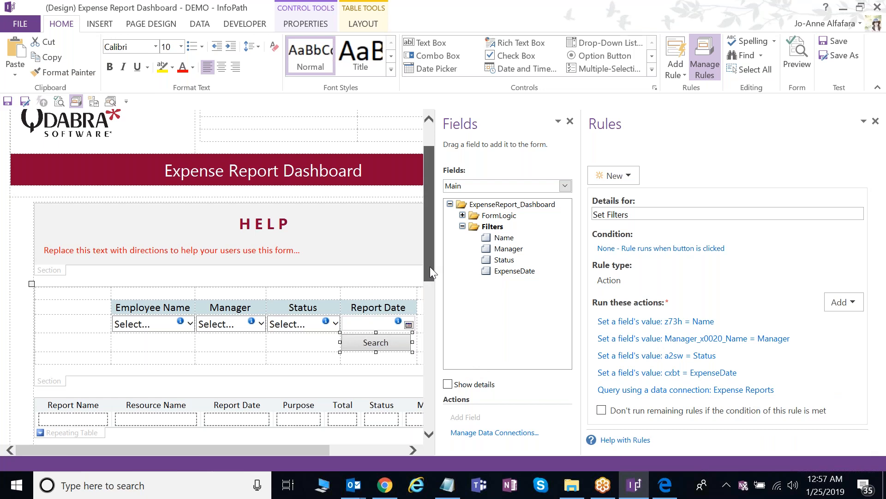
- Scroll the form and switch to the browser showing the published Expense Report Dashboard (2/1/2018–12/31/2018)
drag(431, 267, 430, 294)
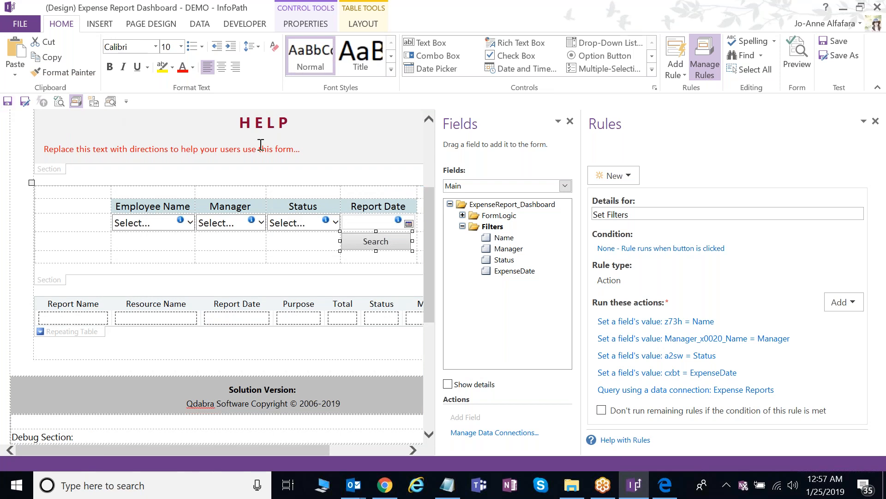
click(384, 485)
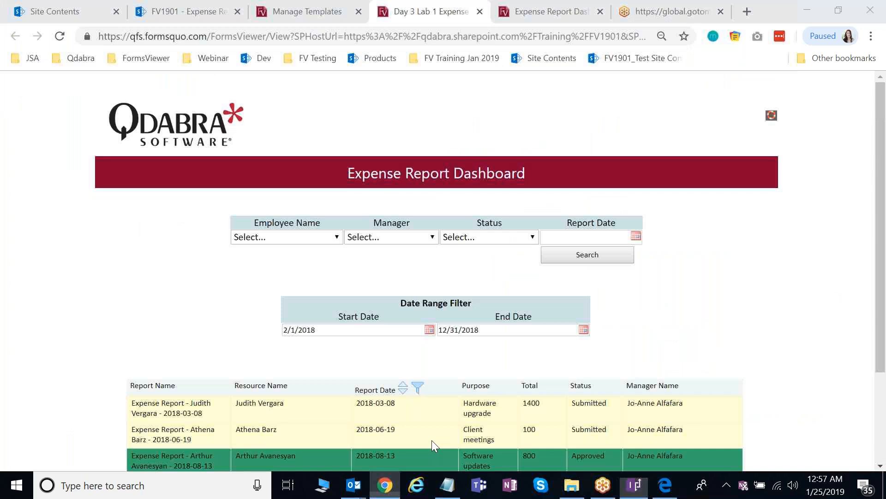
- Search the dashboard by one employee's name, leaving a single Marketing fees report, then return to InfoPath
click(559, 10)
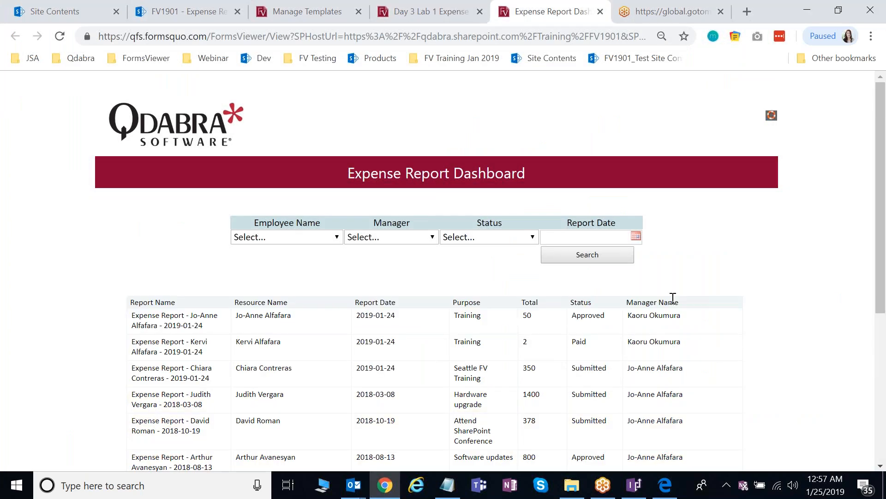
click(286, 237)
click(265, 315)
click(583, 254)
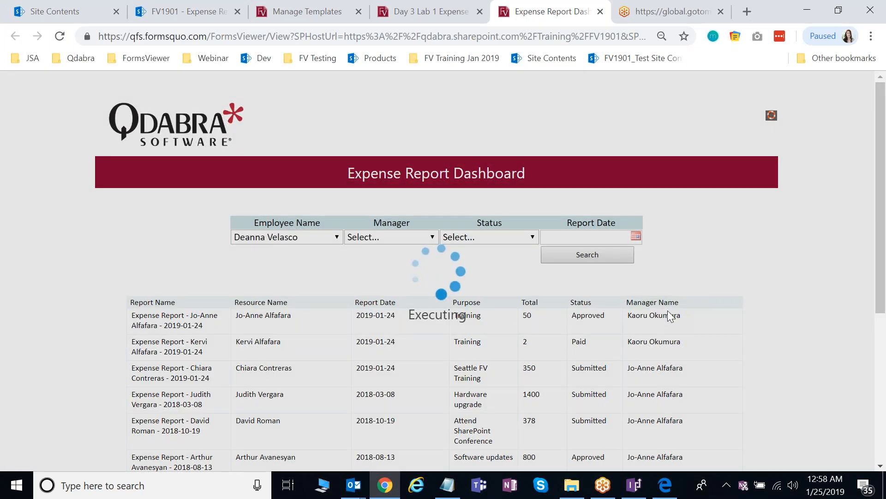
scroll(670, 316, down, 1)
scroll(660, 315, down, 3)
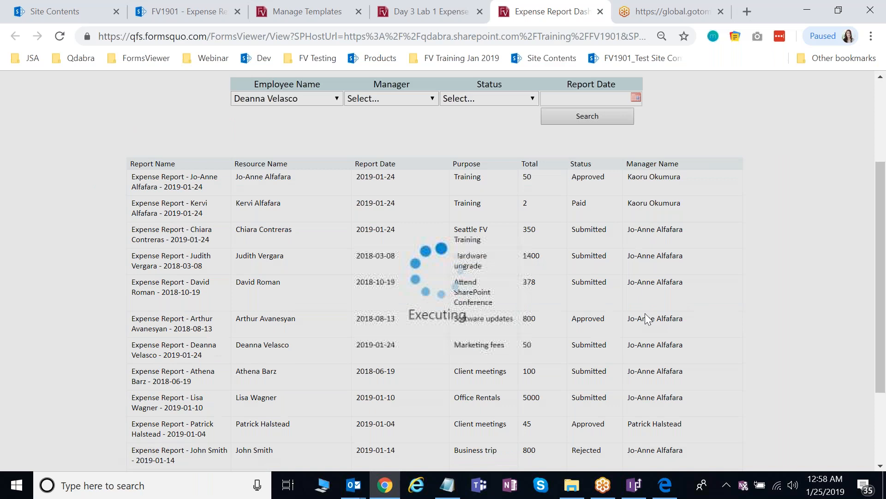
scroll(646, 319, up, 3)
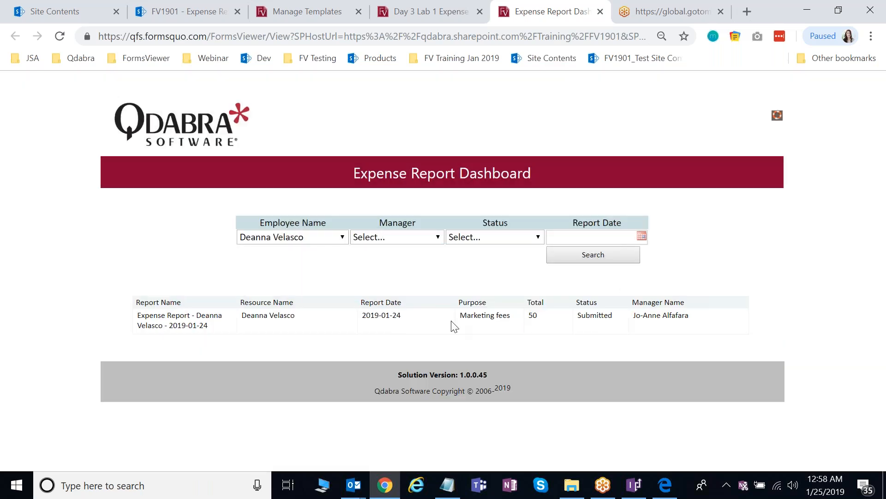
click(641, 483)
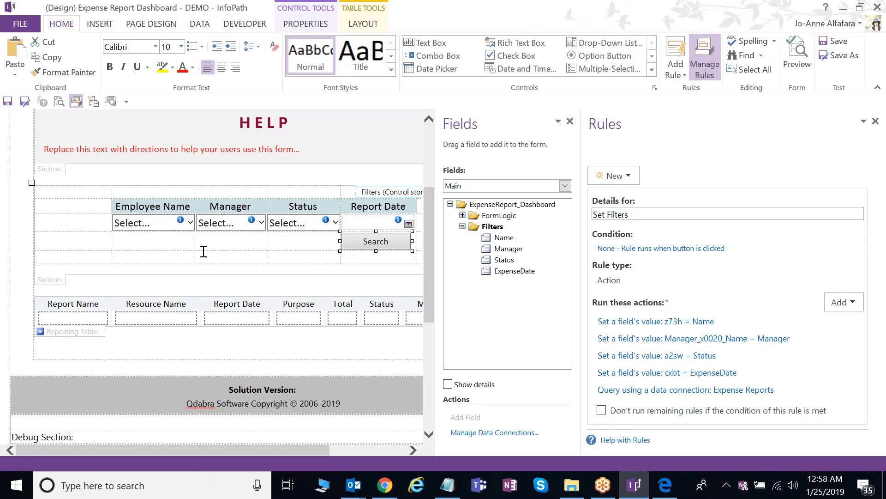
- Add a formatting rule named 'Shade Submitted' to the expense reports repeating table
click(92, 331)
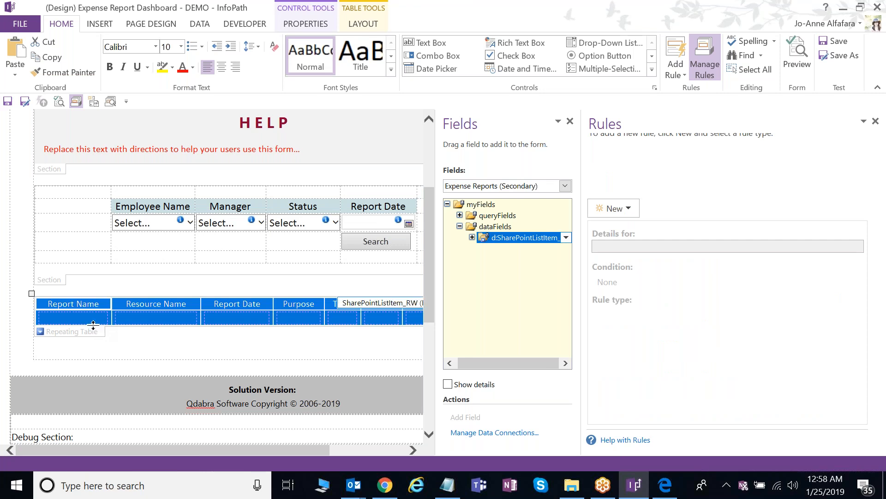
click(84, 332)
click(623, 212)
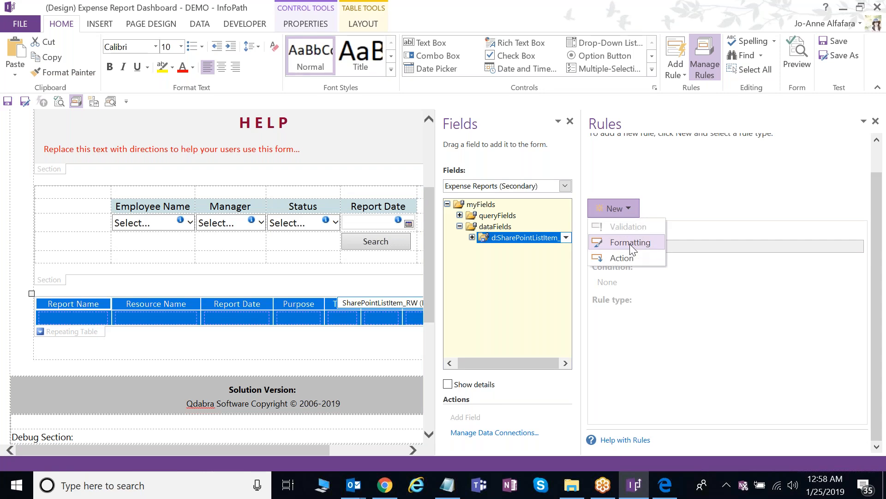
click(630, 244)
click(644, 245)
double_click(644, 245)
text(Shade)
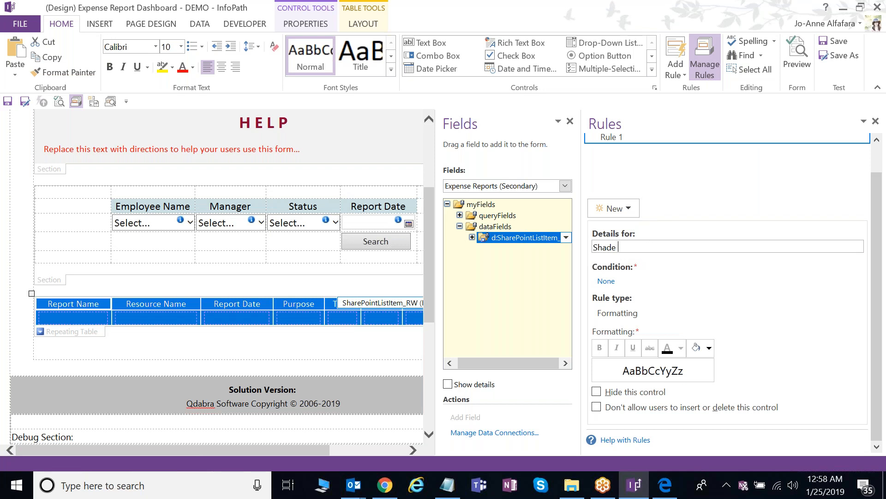
text( Submitted)
key(Tab)
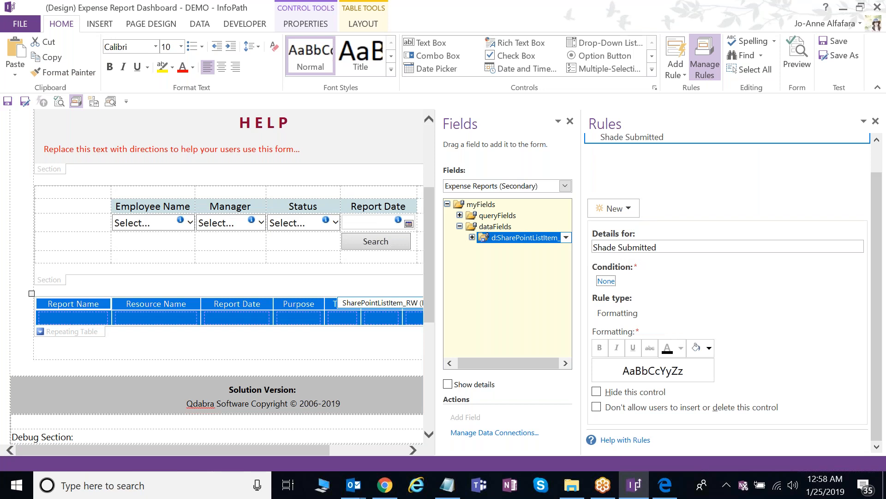
- Give the rule the condition Status = Submitted and a custom light yellow shading
click(605, 281)
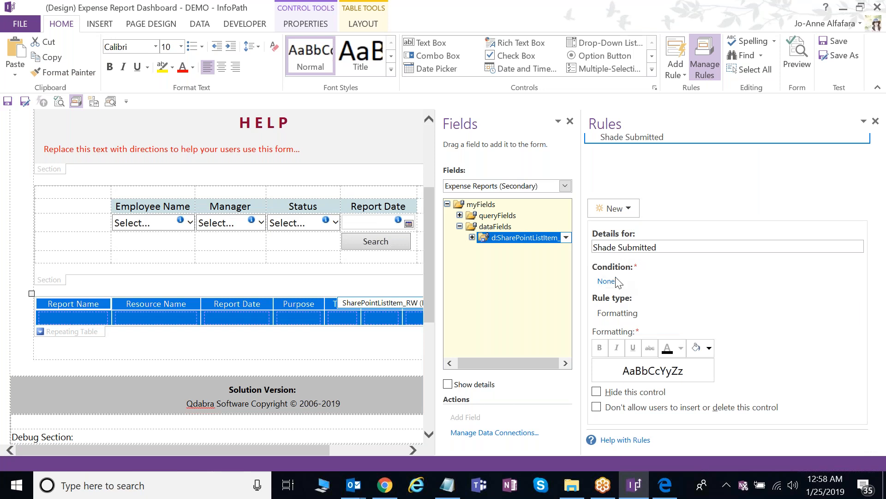
click(617, 281)
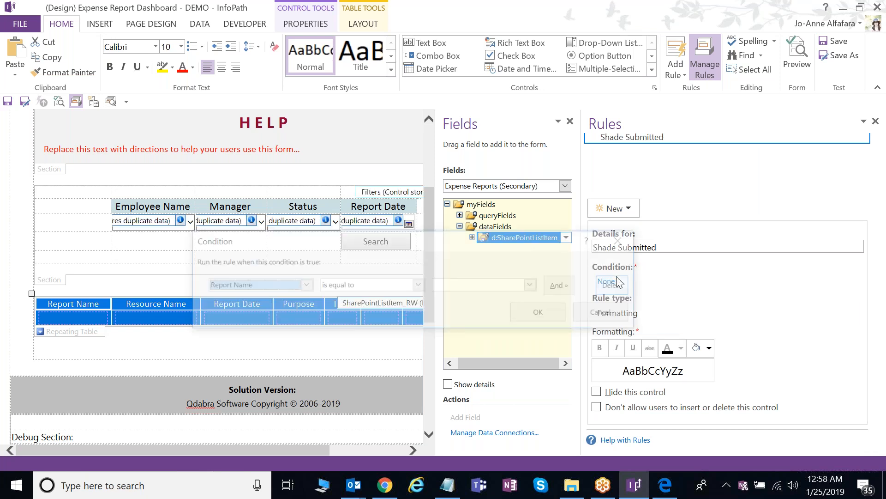
text(Submitted)
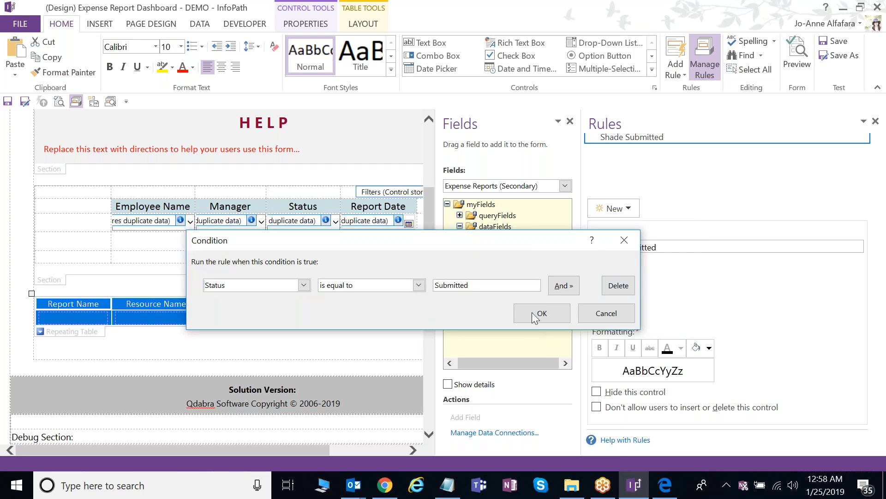
click(532, 312)
click(711, 349)
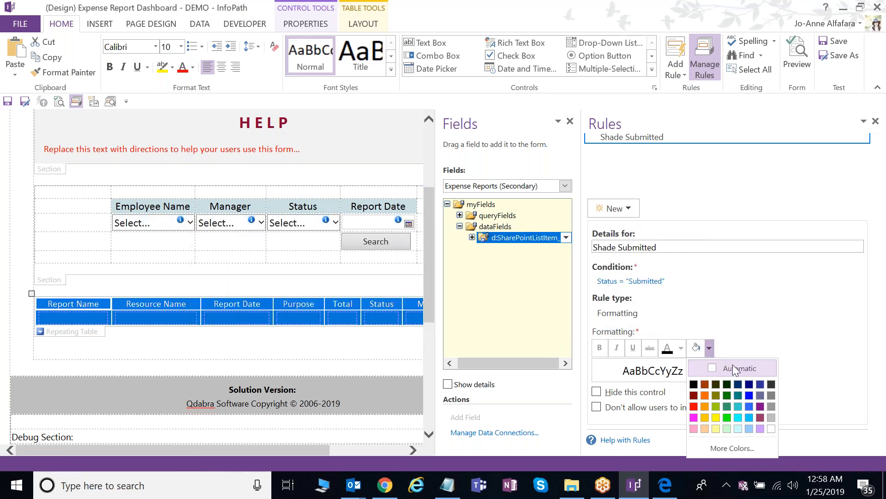
click(717, 427)
click(710, 349)
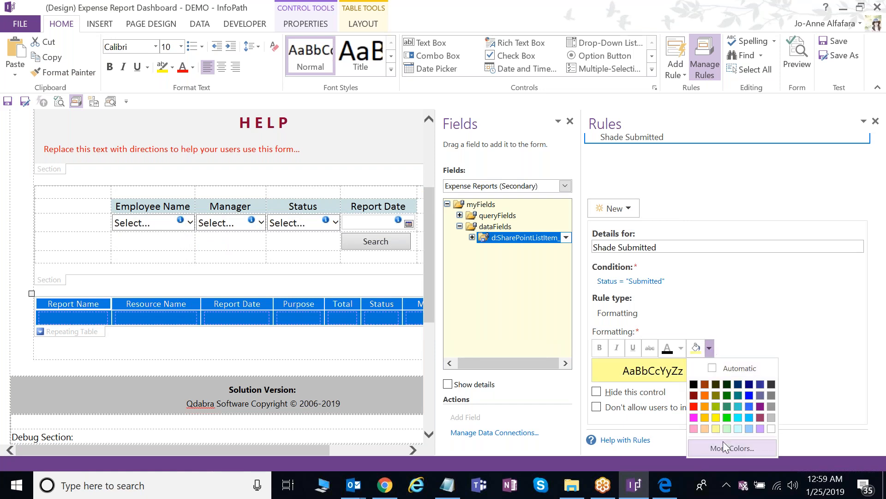
click(723, 442)
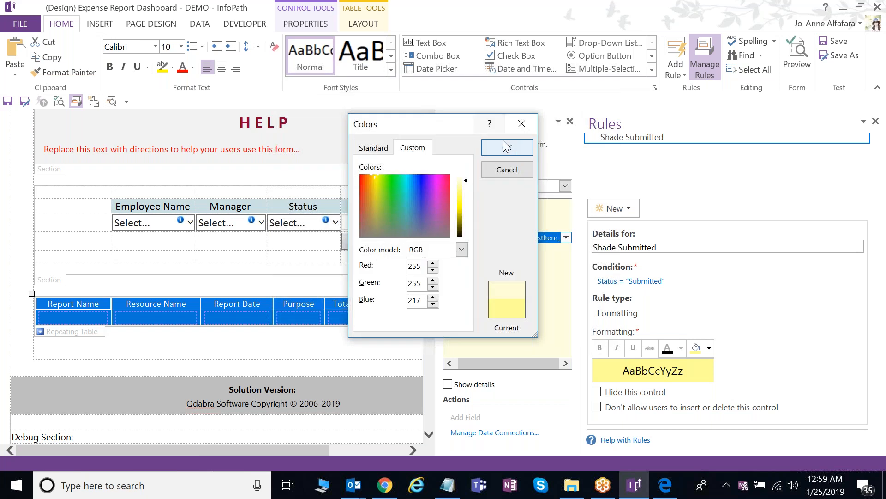
click(507, 147)
- Add a second formatting rule named 'Shade Approved'
click(632, 241)
click(629, 275)
text(Shade Approved)
key(Tab)
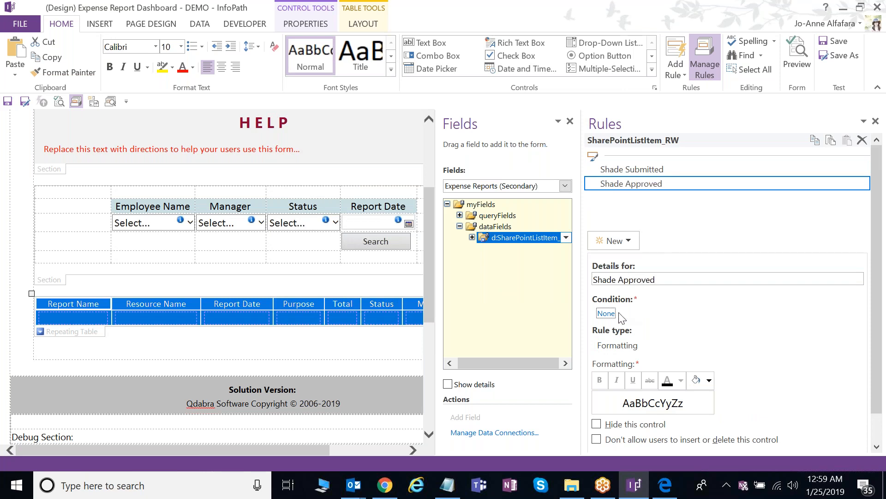
- Review the Shade Submitted and Shade Approved rules on the expense reports table
click(640, 170)
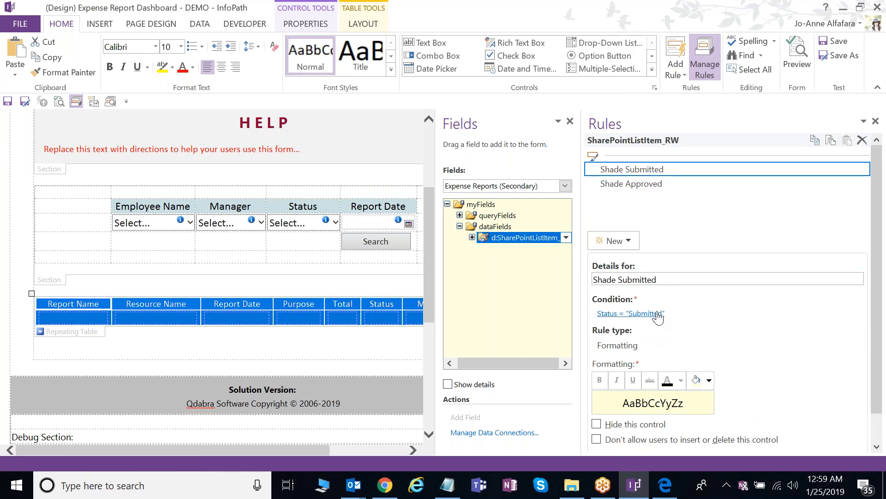
click(658, 184)
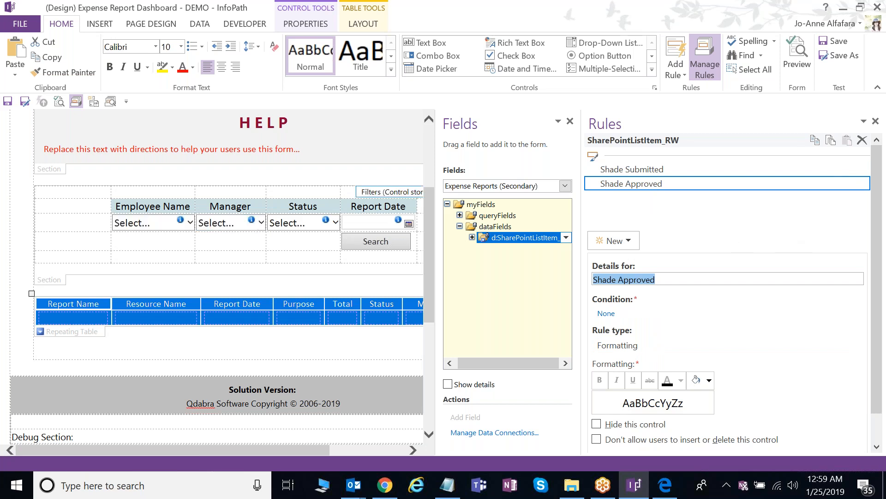
click(89, 332)
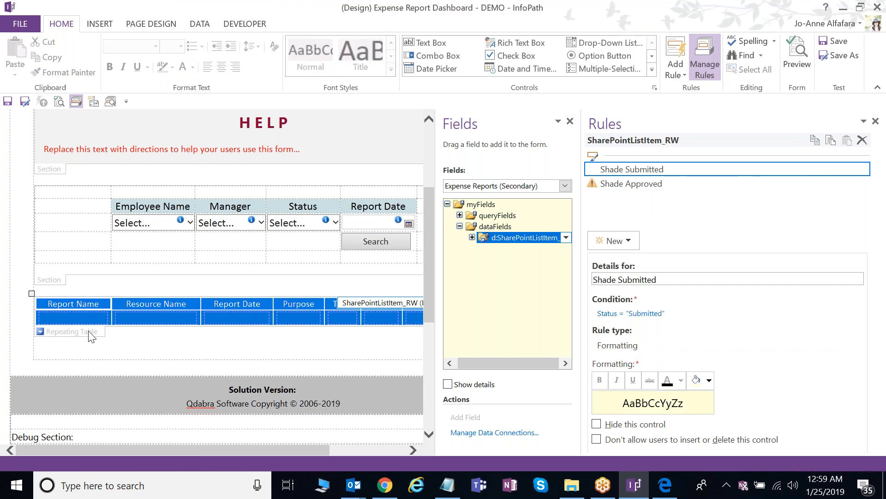
- Switch to the 3 Status Indicators view, select its table, then return to the browser
click(152, 25)
click(37, 57)
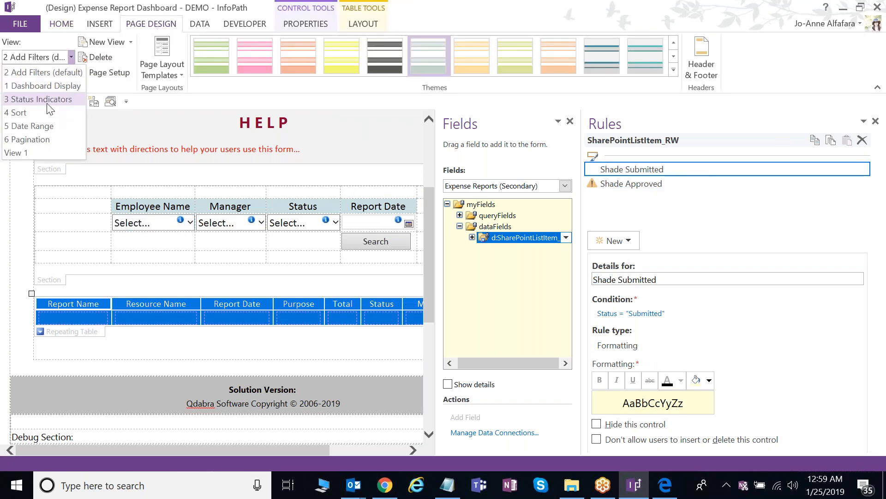
click(42, 100)
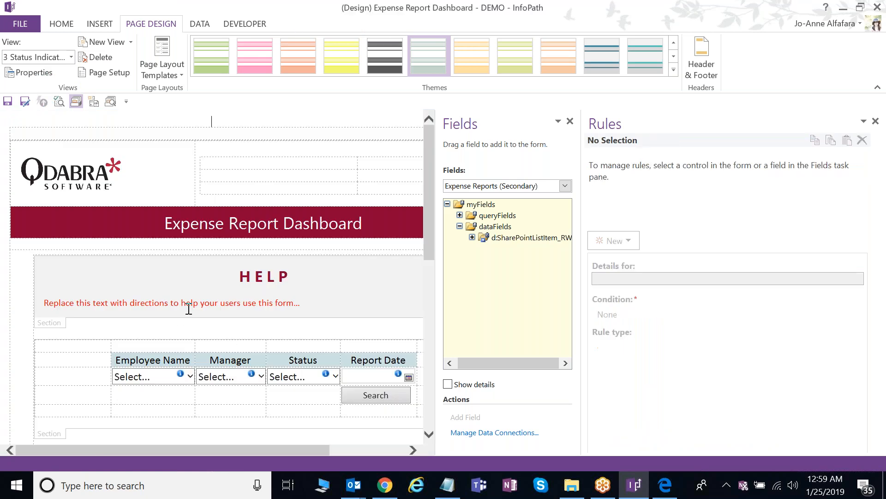
scroll(188, 309, down, 1)
scroll(189, 310, down, 4)
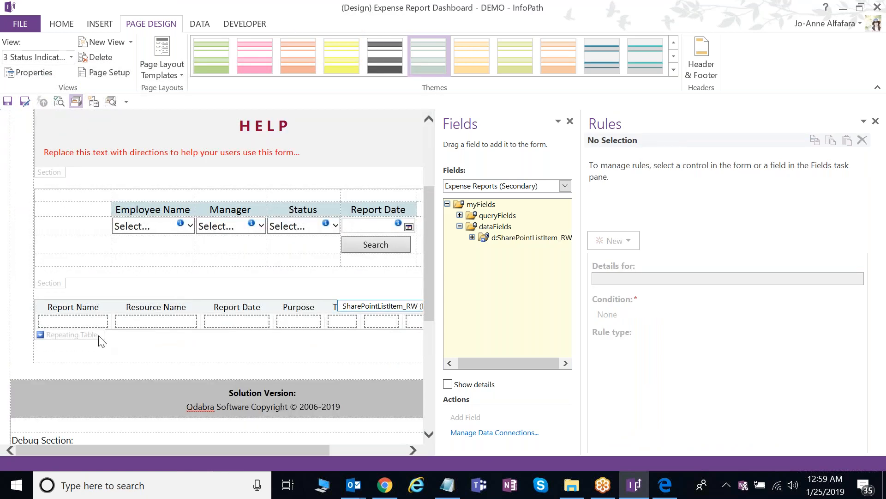
click(100, 337)
click(386, 493)
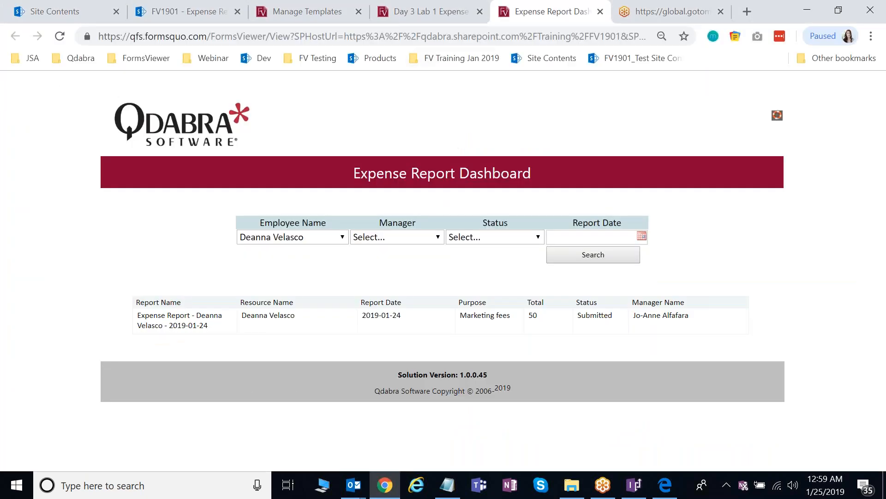
- On the Day 3 Lab 1 dashboard, clear Start Date and End Date, search, and review the shaded results
click(429, 11)
scroll(425, 342, down, 3)
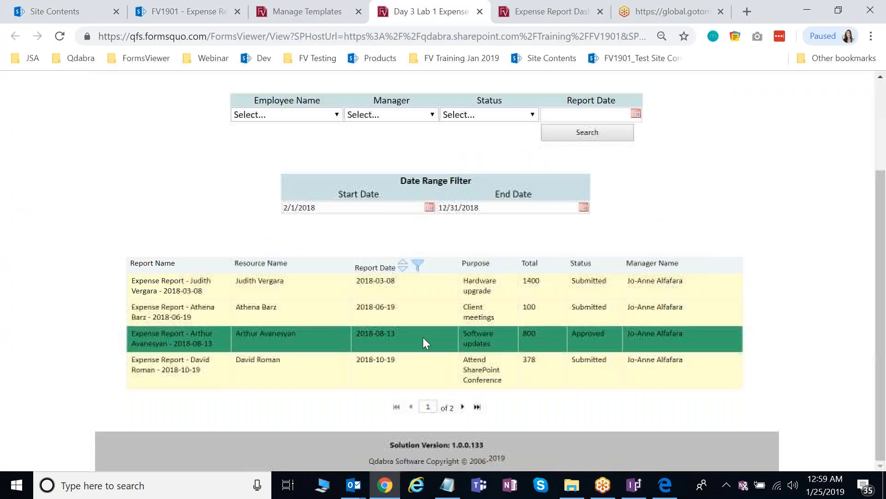
drag(405, 209, 228, 198)
key(BackSpace)
drag(508, 209, 381, 205)
key(BackSpace)
click(595, 134)
scroll(705, 372, down, 3)
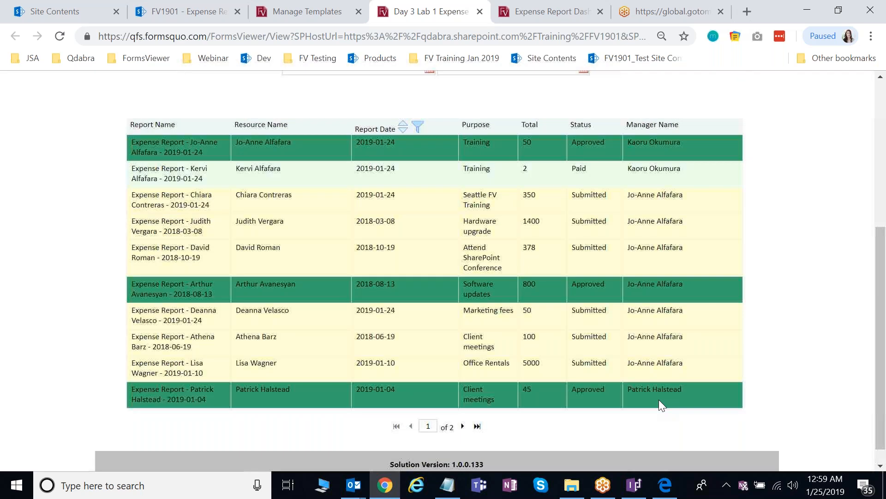
click(636, 486)
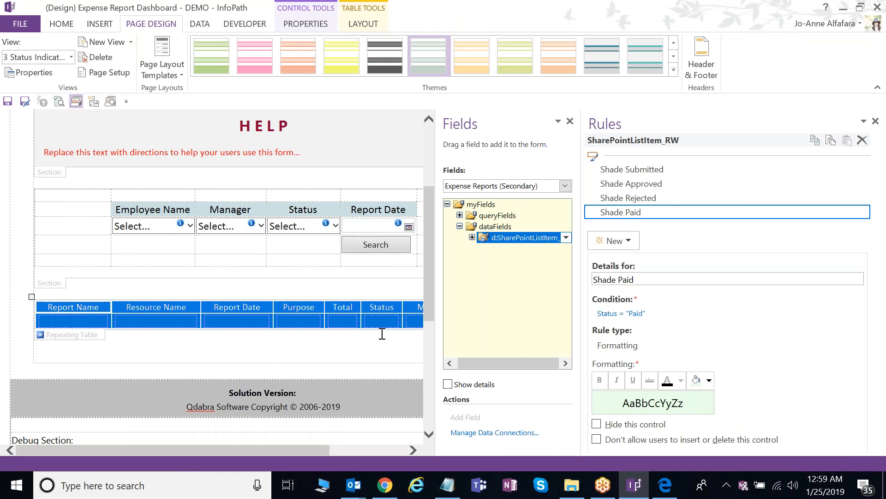
drag(442, 333, 488, 335)
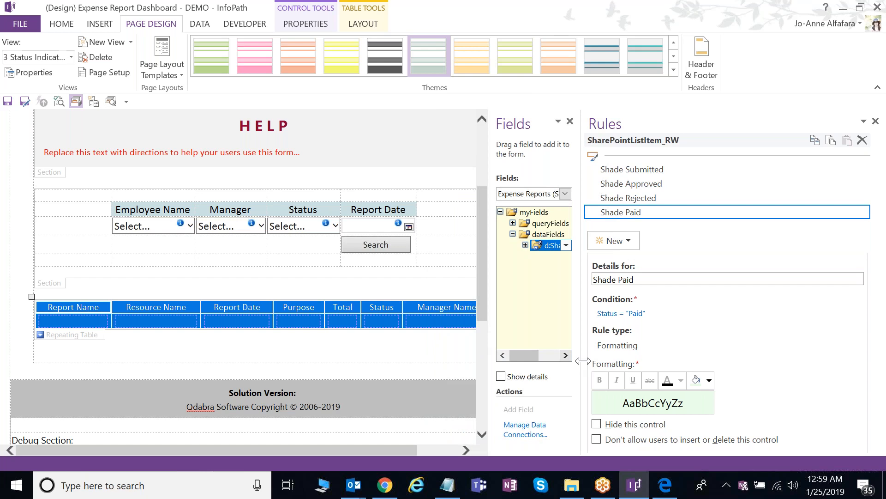
drag(583, 361, 608, 360)
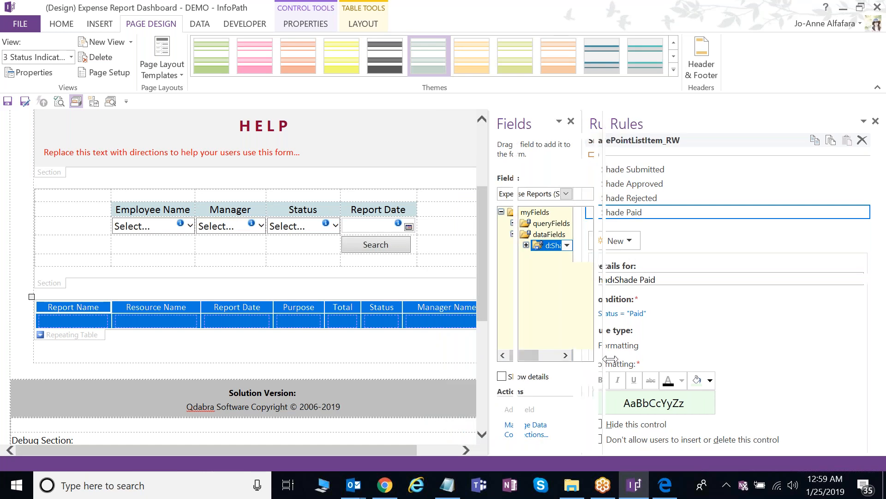
click(304, 331)
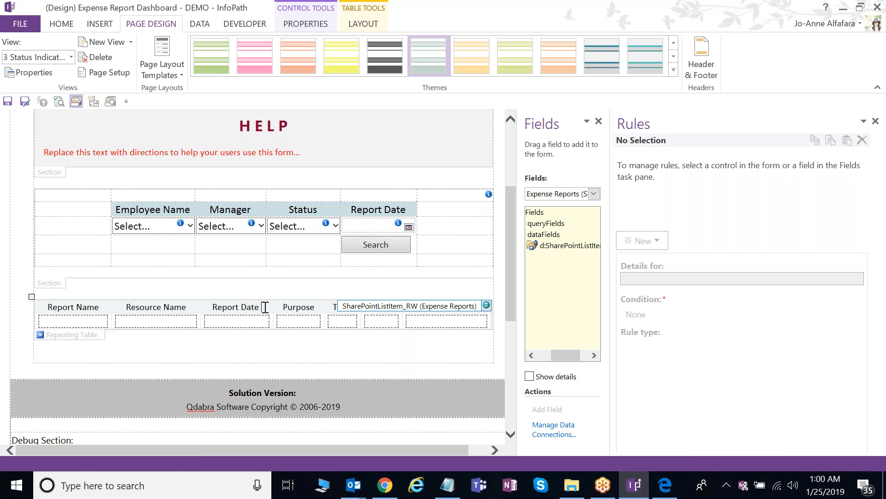
- Insert a picture button in the Report Date heading using the btn_sort.png image
click(74, 29)
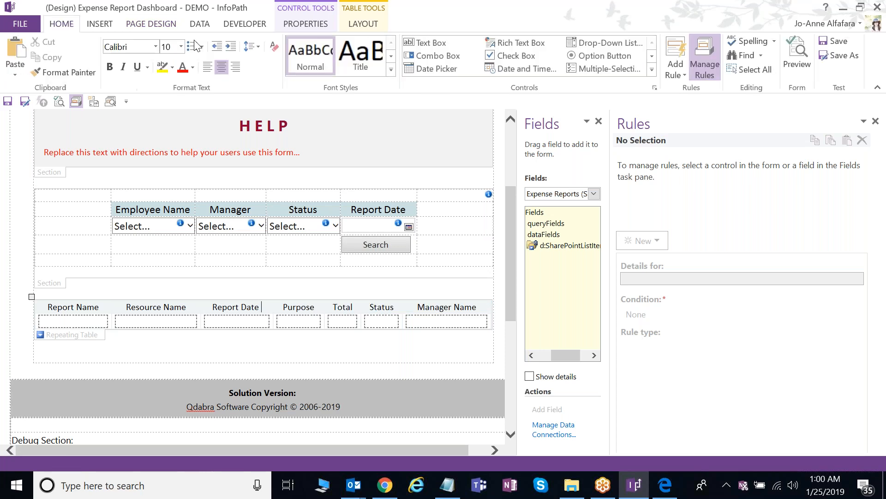
click(658, 76)
click(534, 145)
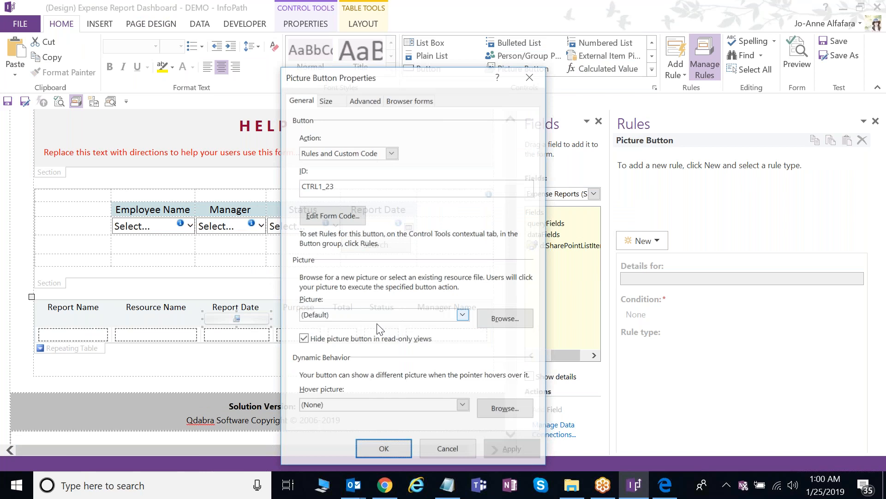
click(391, 314)
click(387, 346)
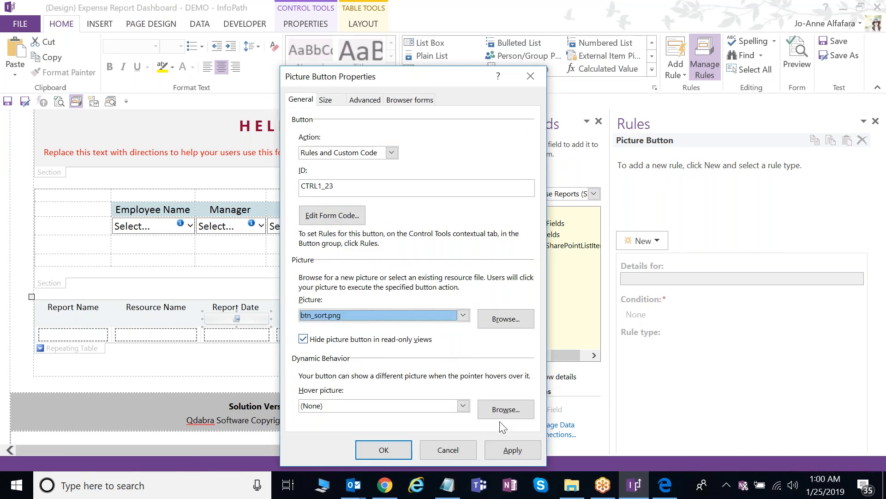
click(512, 450)
- Size the picture button to 21 × 21 px and confirm its properties
click(325, 100)
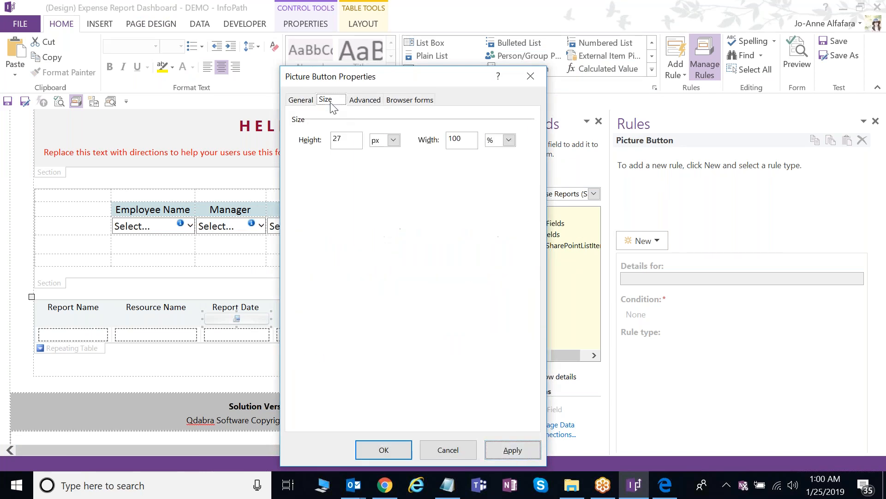
double_click(455, 141)
text(21)
click(508, 140)
click(505, 152)
click(511, 442)
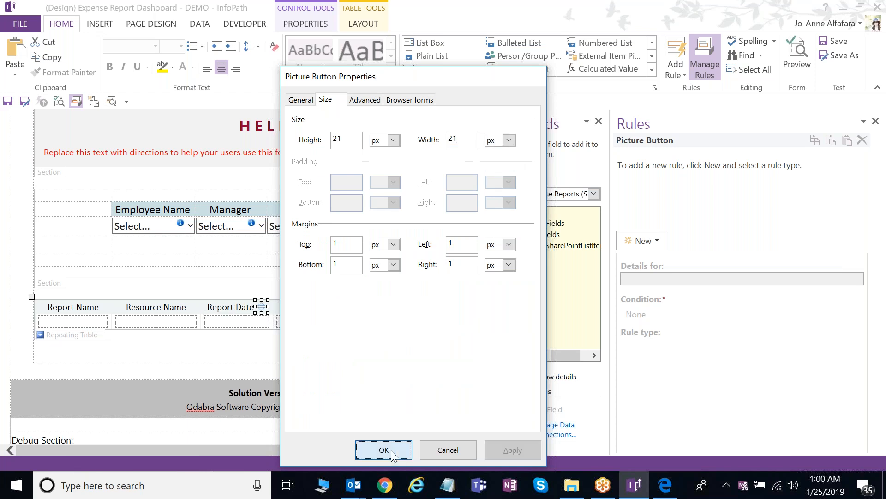
click(384, 450)
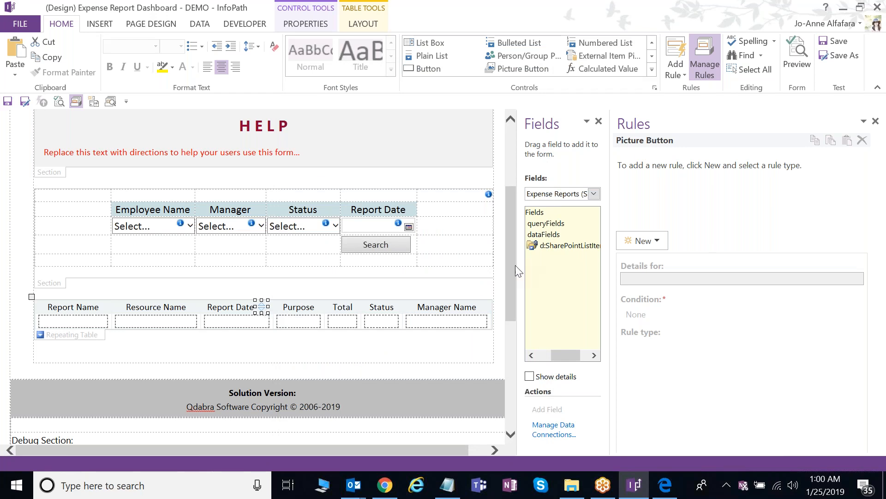
- Widen the panes, switch the field list to Main, and expand FormLogic > SortBy
drag(517, 267, 478, 271)
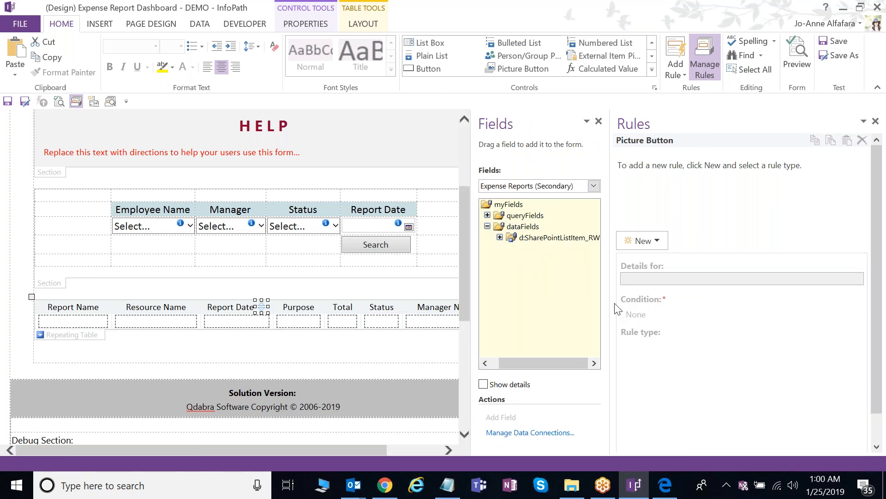
drag(611, 305, 689, 300)
drag(550, 282, 511, 280)
click(673, 186)
click(572, 197)
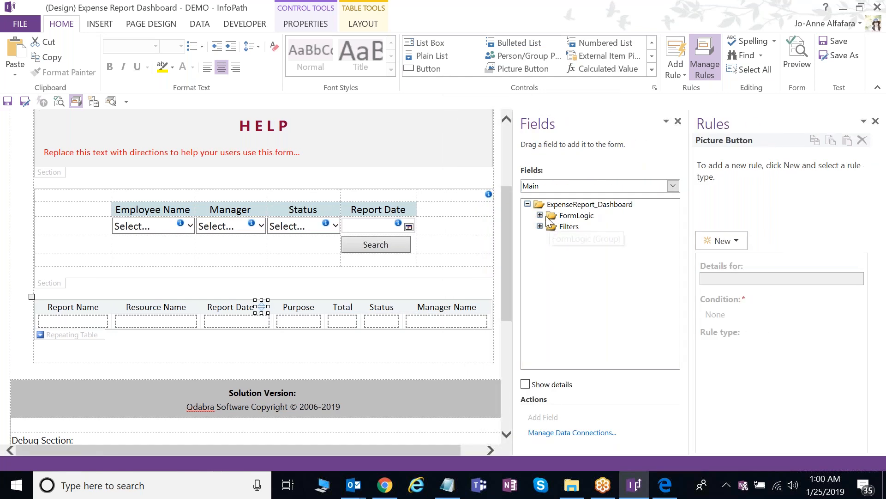
click(540, 215)
click(553, 271)
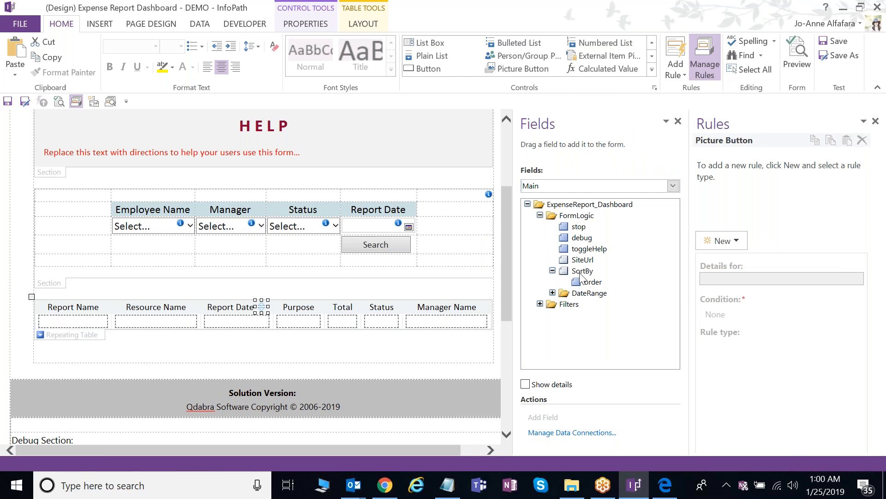
click(581, 271)
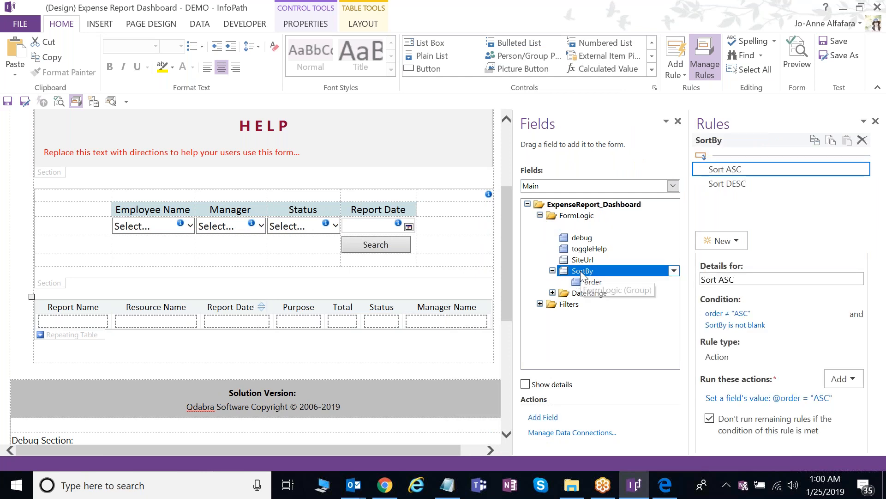
click(597, 282)
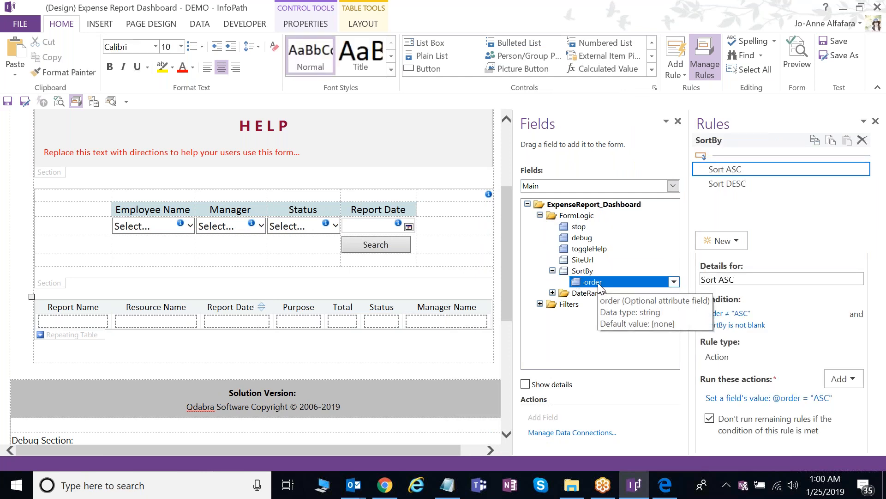
click(584, 272)
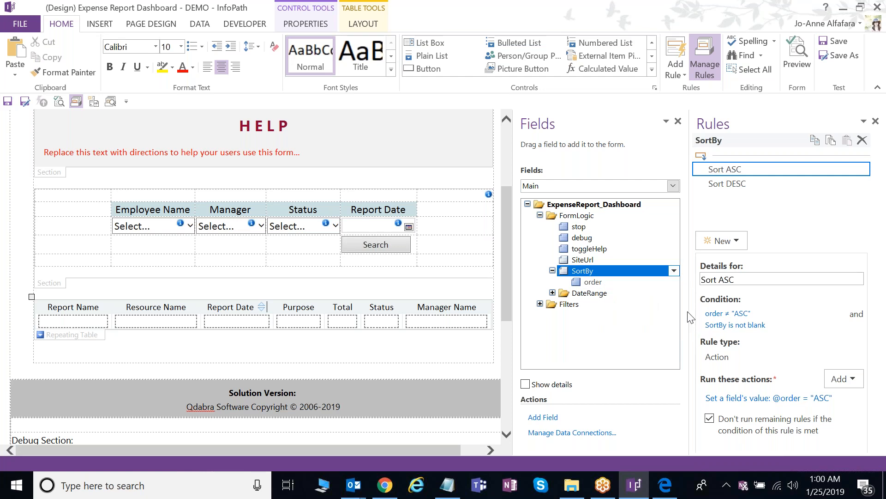
drag(688, 317, 643, 217)
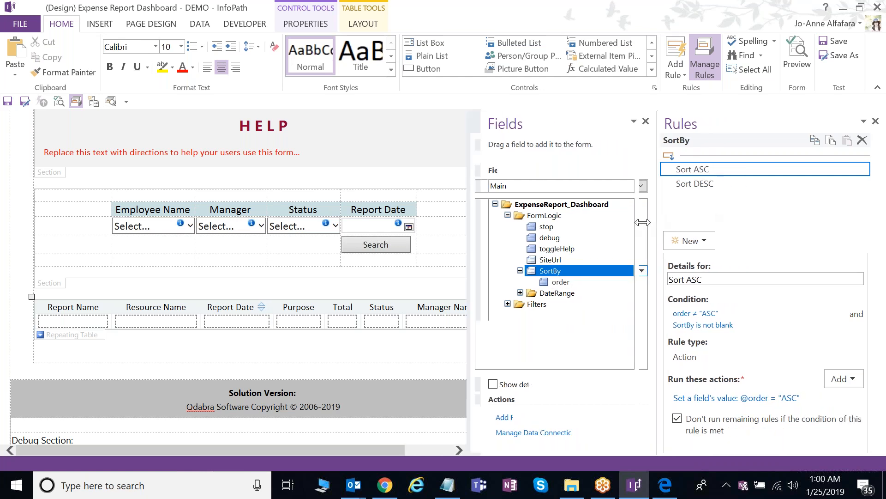
click(710, 185)
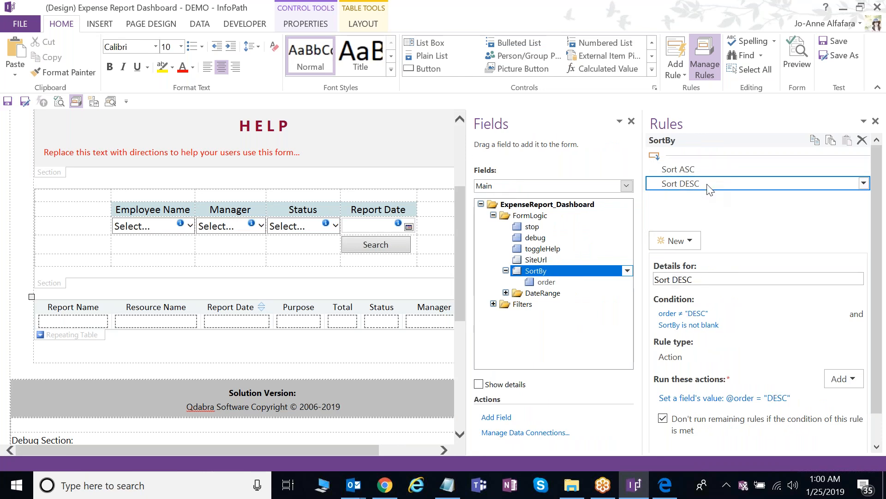
click(711, 170)
drag(643, 264, 603, 264)
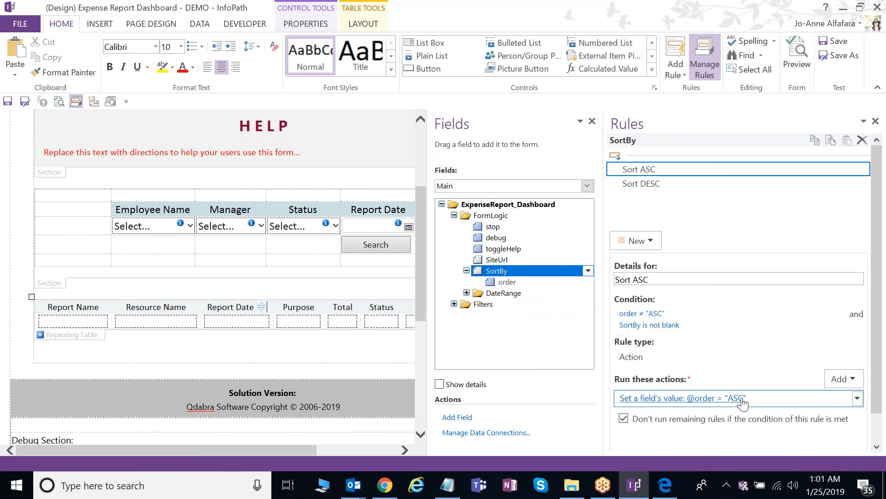
key(Down)
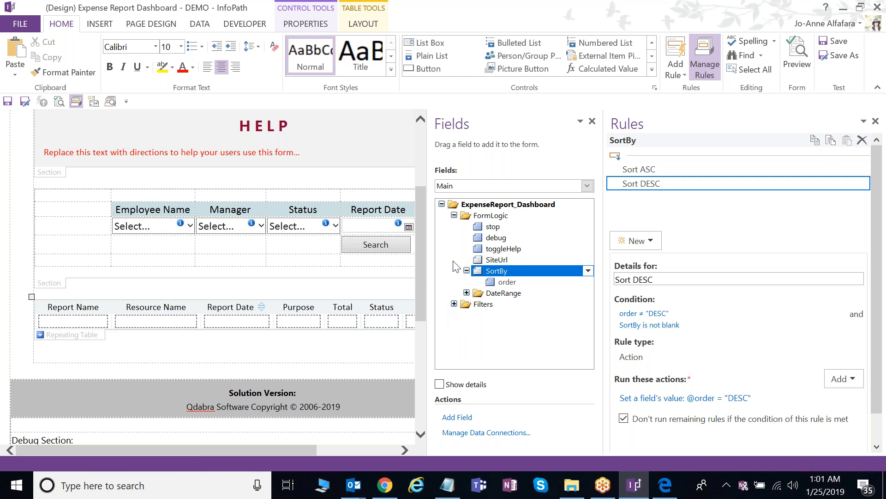
- Browse the SharePoint list item fields of the Expense Reports (Secondary) data source
click(487, 187)
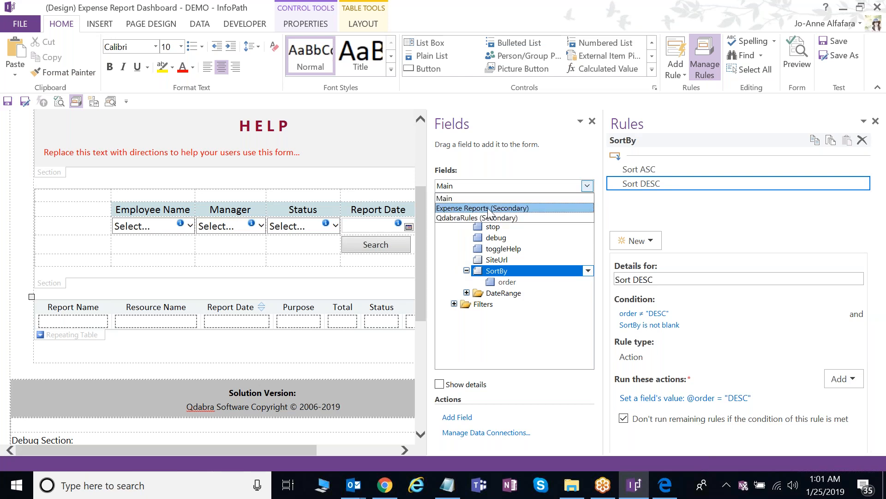
click(489, 208)
click(454, 226)
click(466, 237)
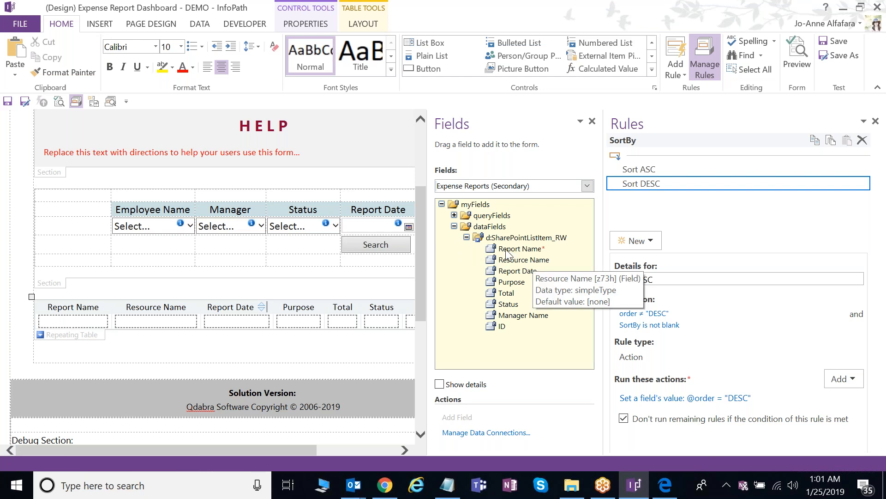
- Switch the form to the 4 Sort view
click(151, 23)
click(71, 57)
click(37, 116)
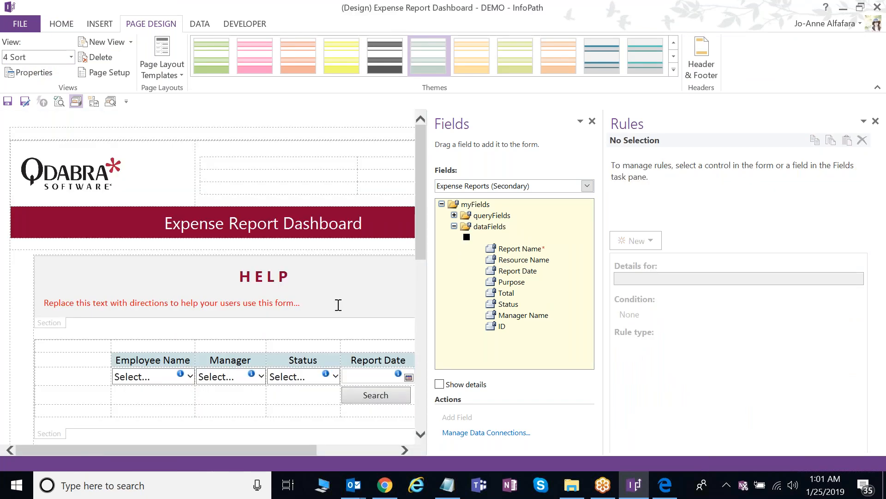
scroll(338, 305, down, 2)
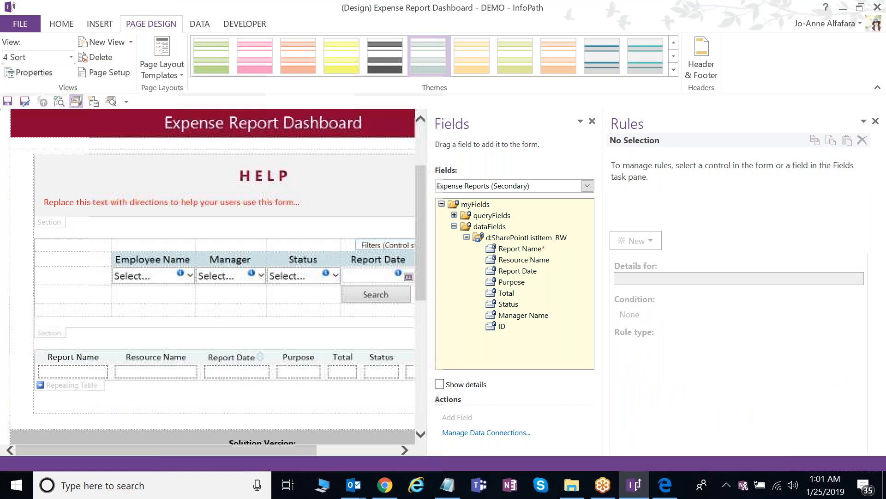
- Show the Main data source, expand FormLogic > SortBy, and bring up the order field's rules
click(489, 189)
click(488, 198)
click(454, 227)
click(454, 215)
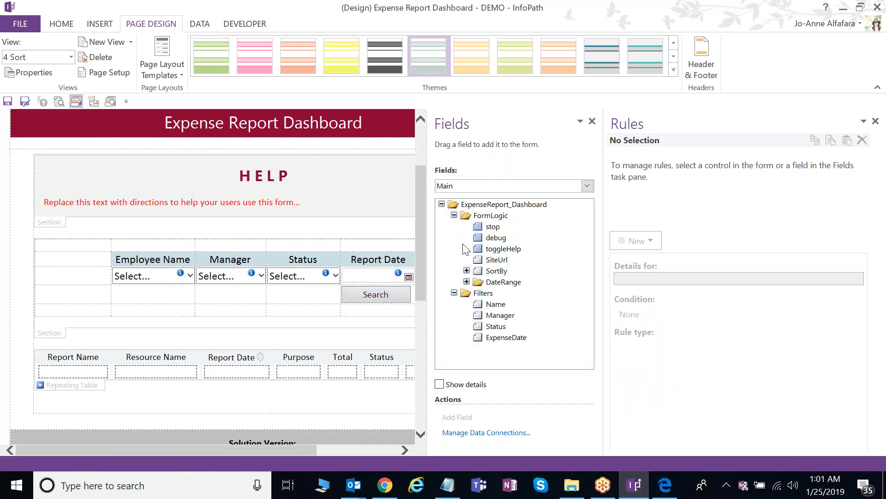
click(467, 270)
click(508, 281)
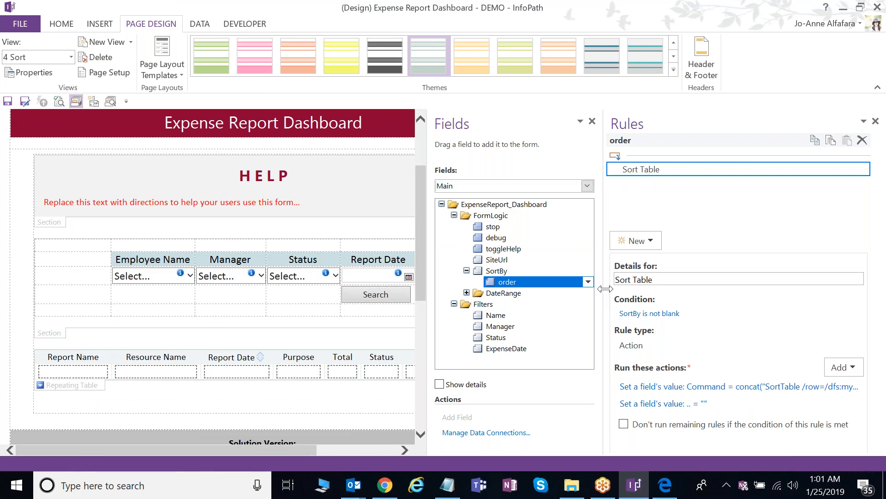
- Open the Sort Table Command action's formula and inspect its SortTable command and row path
drag(606, 288, 504, 282)
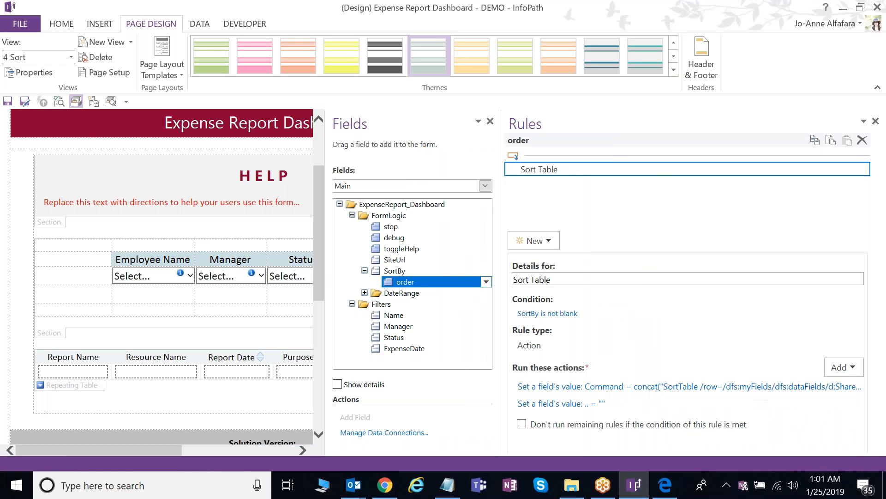
drag(501, 310, 425, 312)
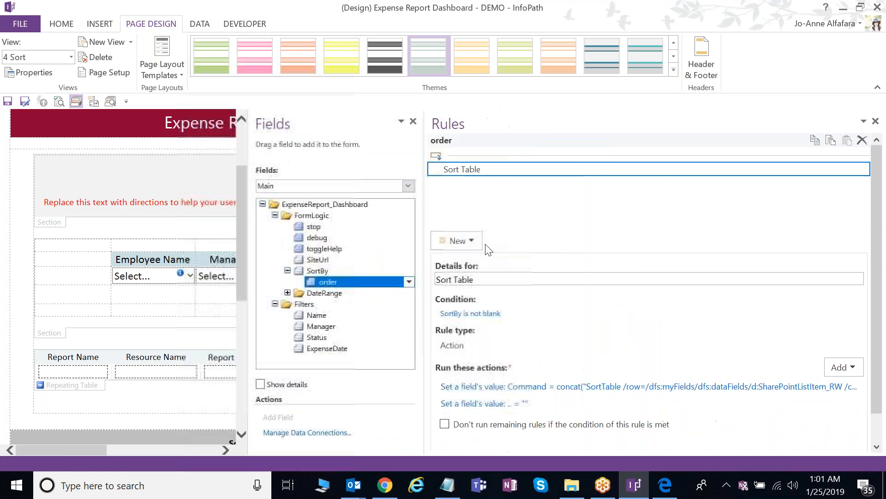
click(639, 387)
click(569, 294)
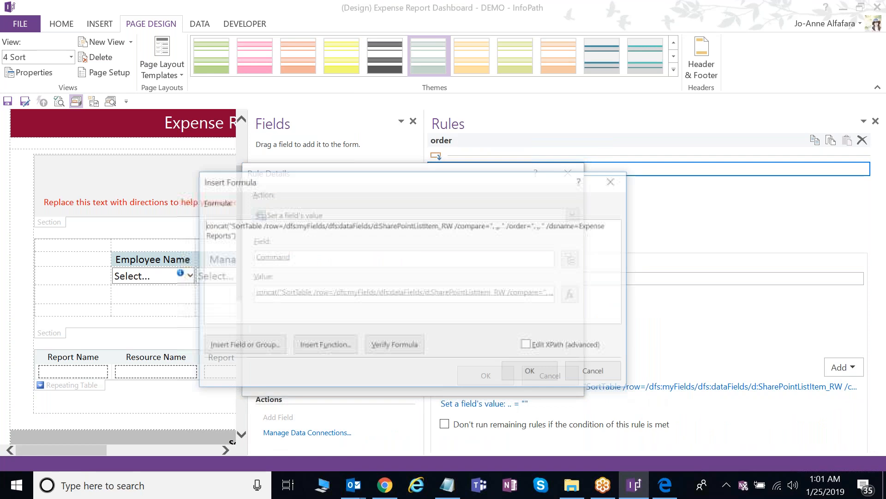
double_click(239, 226)
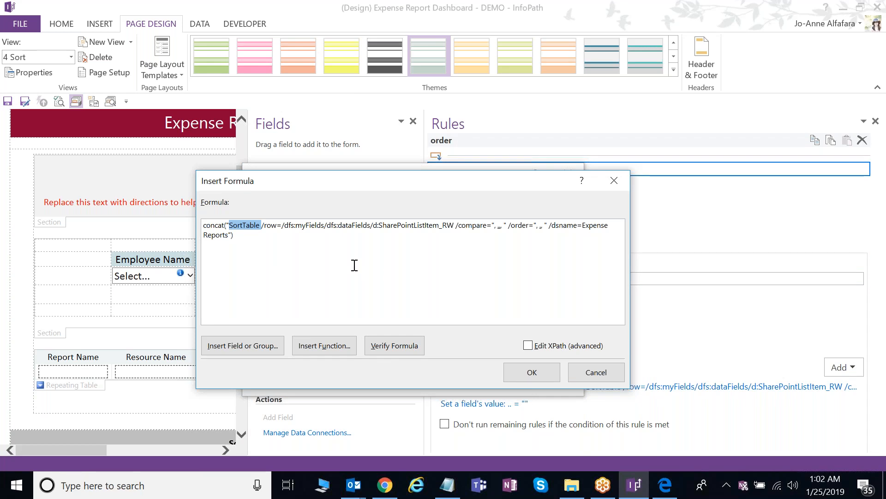
click(294, 250)
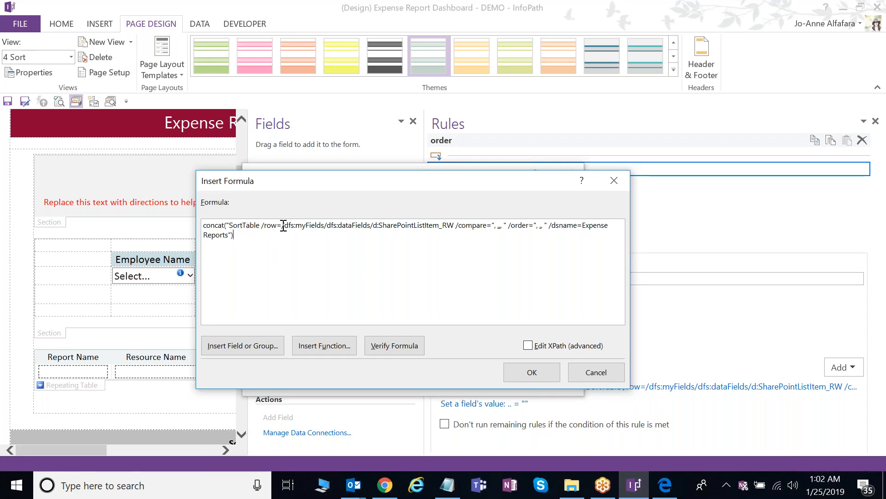
drag(282, 226, 373, 221)
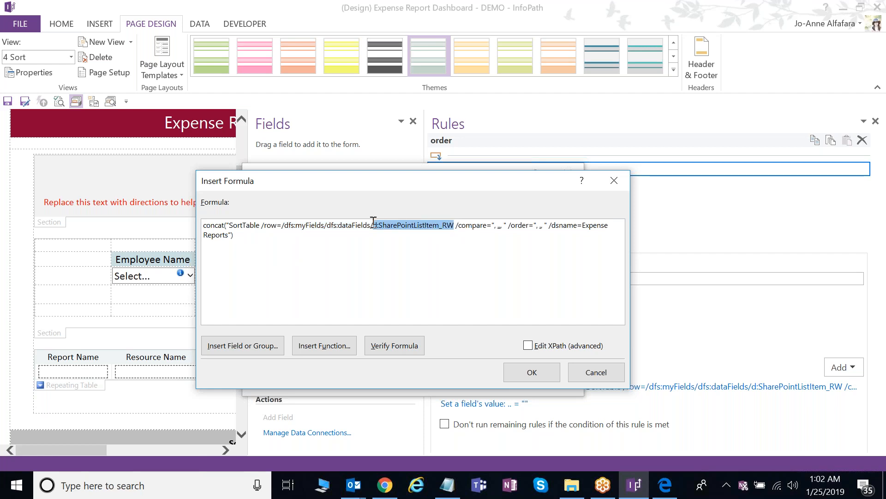
click(482, 250)
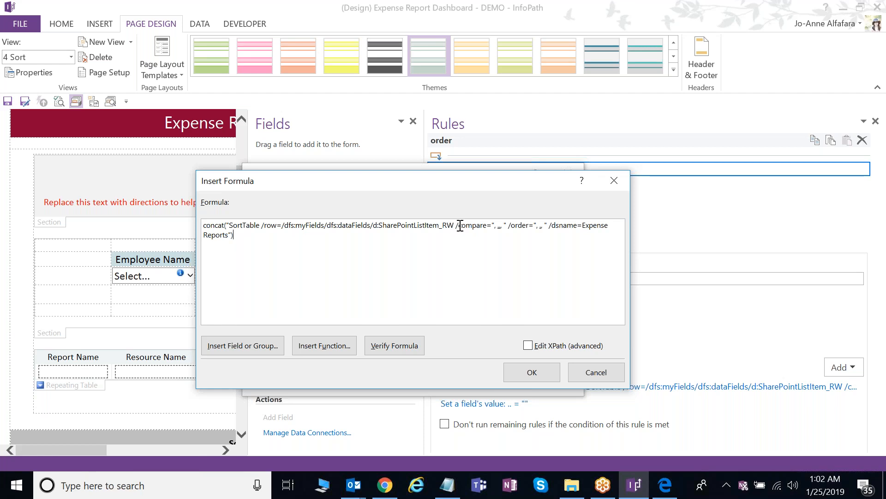
- Insert the SortBy field after compare= and the order field after /order= in the formula
drag(488, 226, 460, 226)
double_click(499, 226)
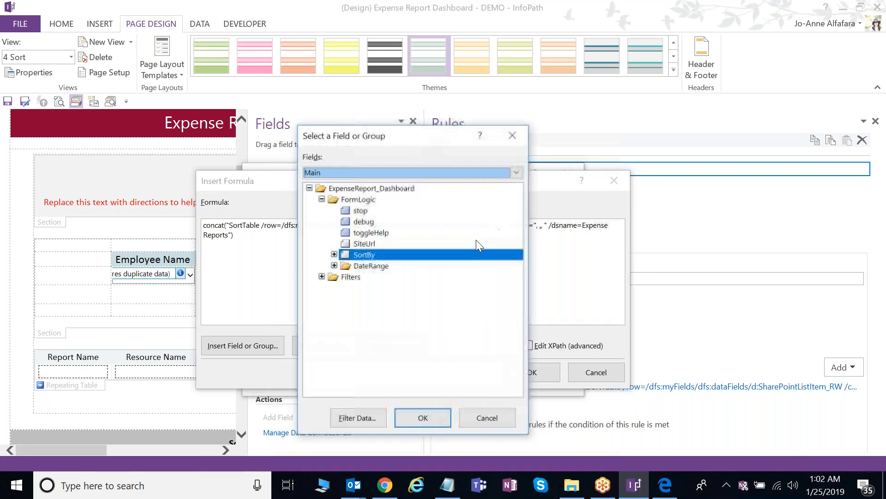
double_click(362, 255)
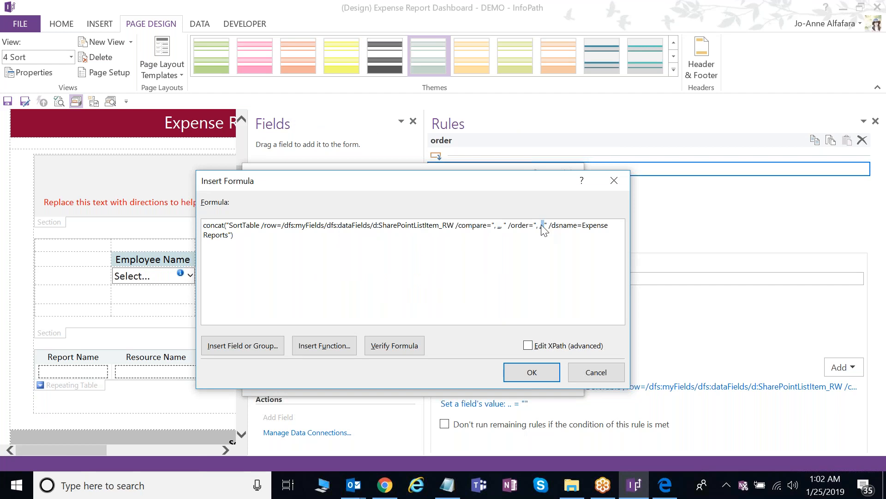
double_click(542, 225)
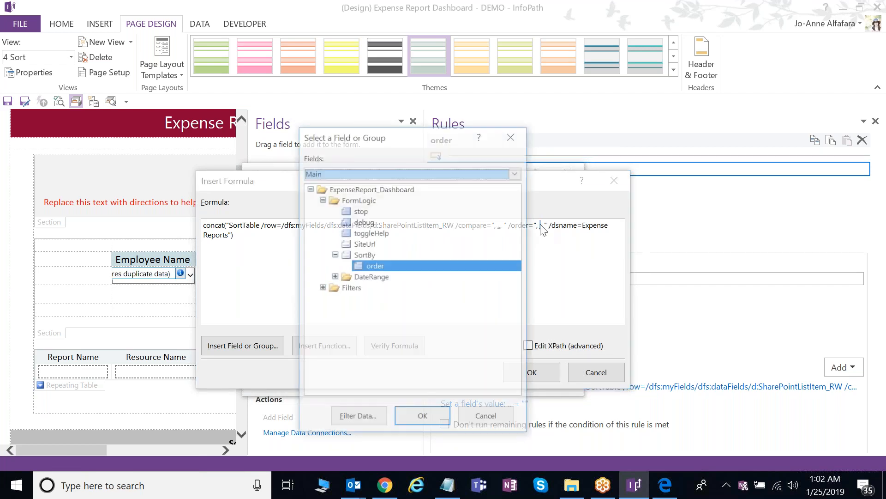
double_click(374, 266)
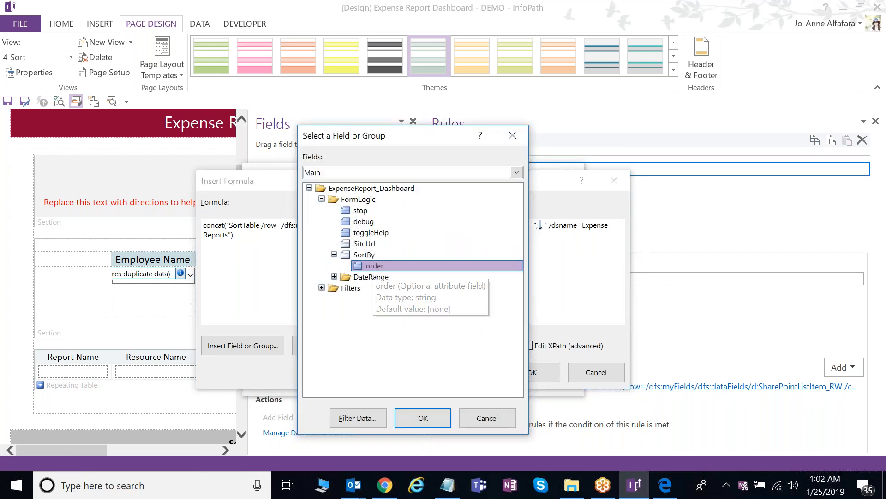
drag(584, 225, 228, 243)
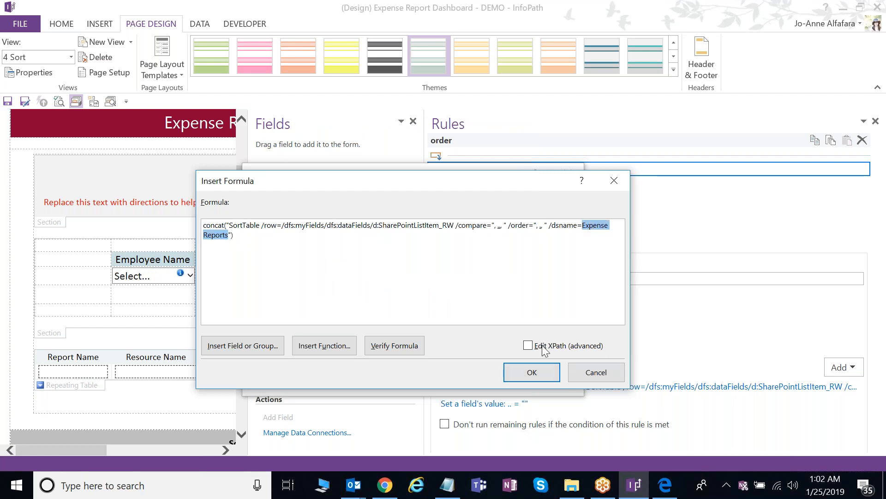
click(544, 322)
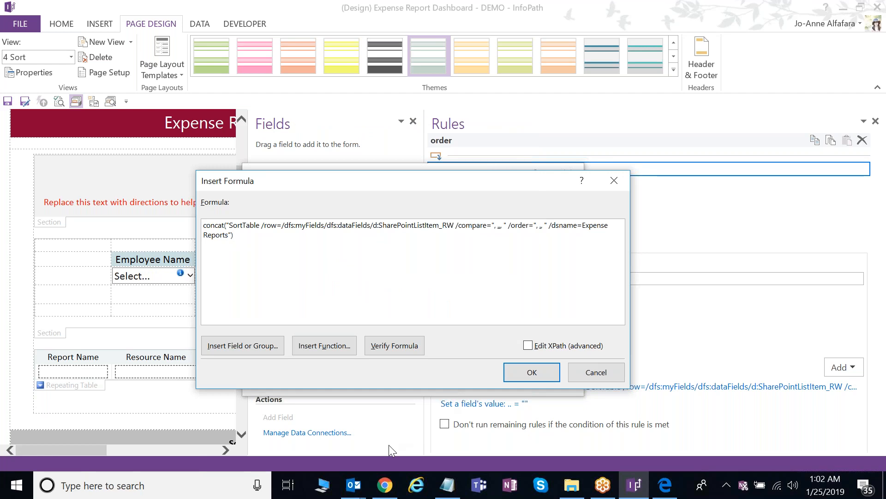
- Bring up the browser's Manage Templates tab listing the FV Training Day 3 templates
click(387, 486)
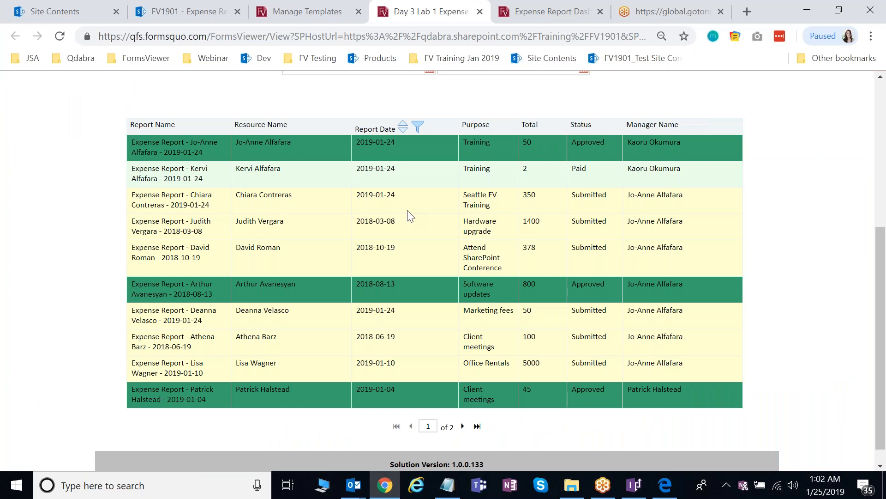
key(ctrl+shift+Tab)
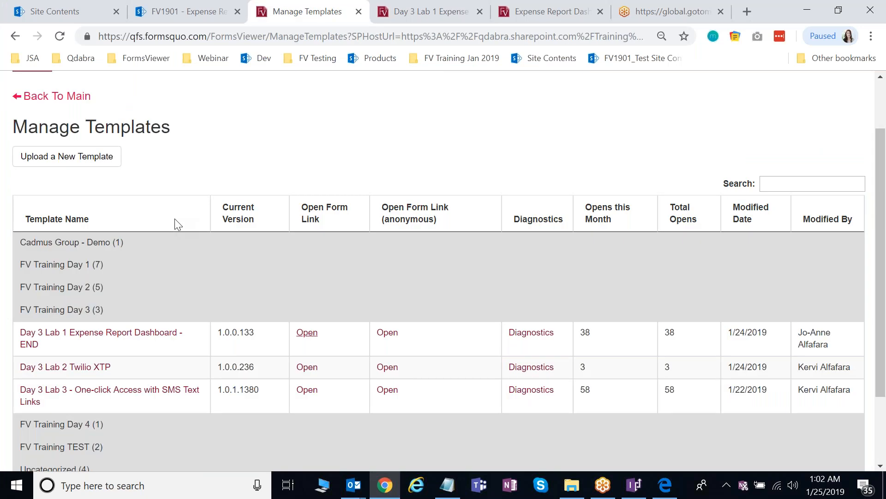
scroll(174, 218, down, 2)
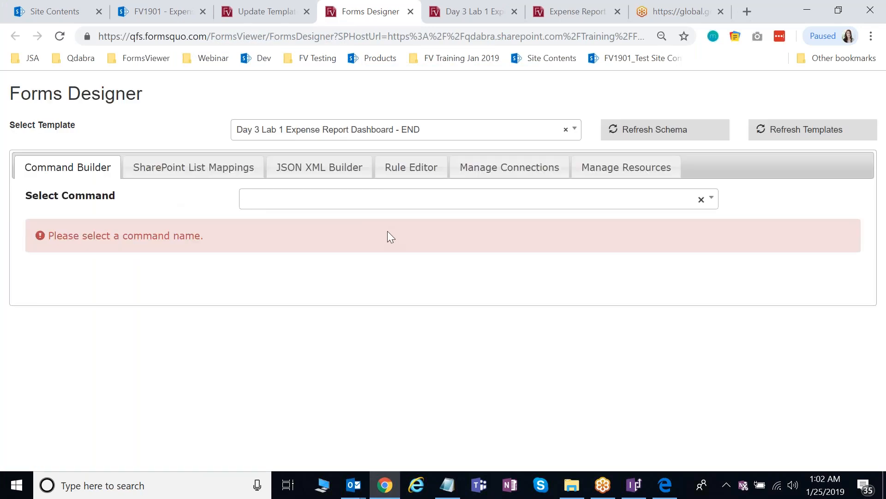
- Choose the SortTable command from FormsViewer's command list
click(395, 205)
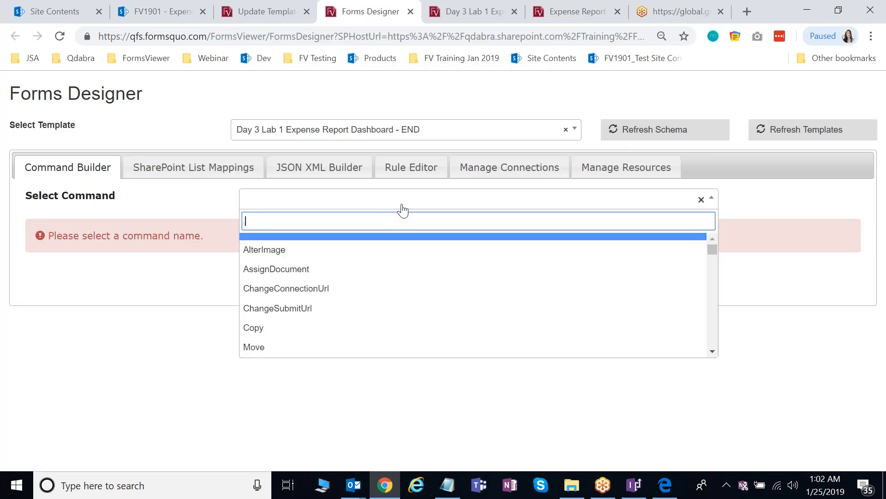
text(Sort)
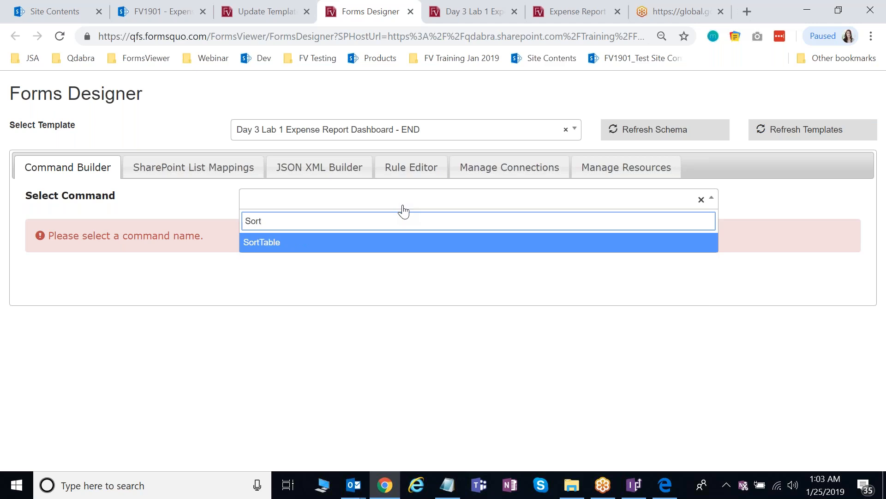
click(327, 247)
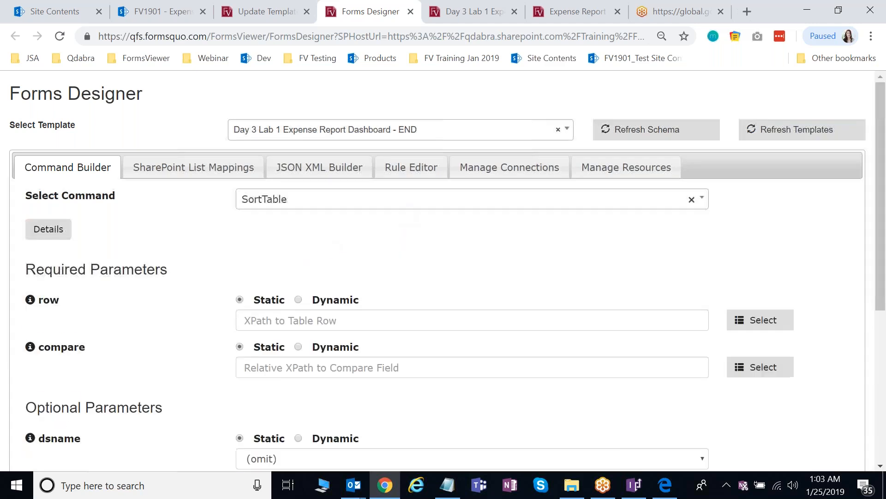
scroll(393, 259, down, 1)
scroll(394, 258, down, 1)
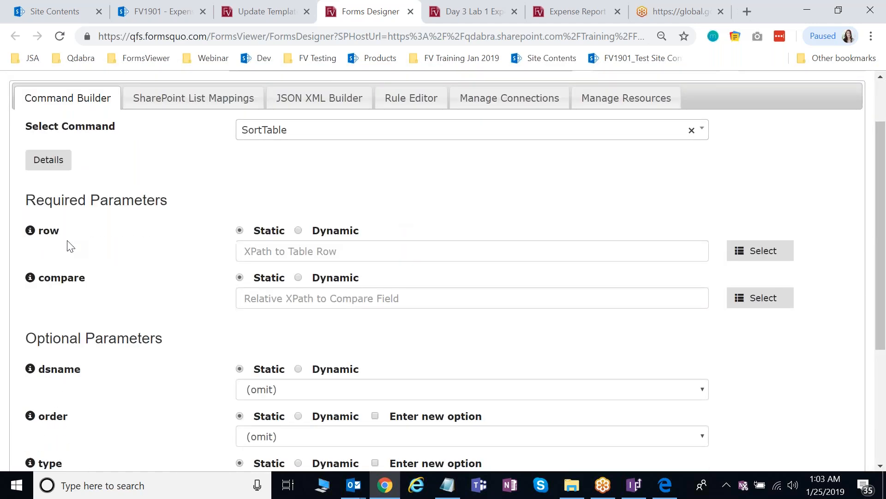
- Make the row parameter dynamic, pointing to dataFields' SharePointListItem_RW
click(299, 231)
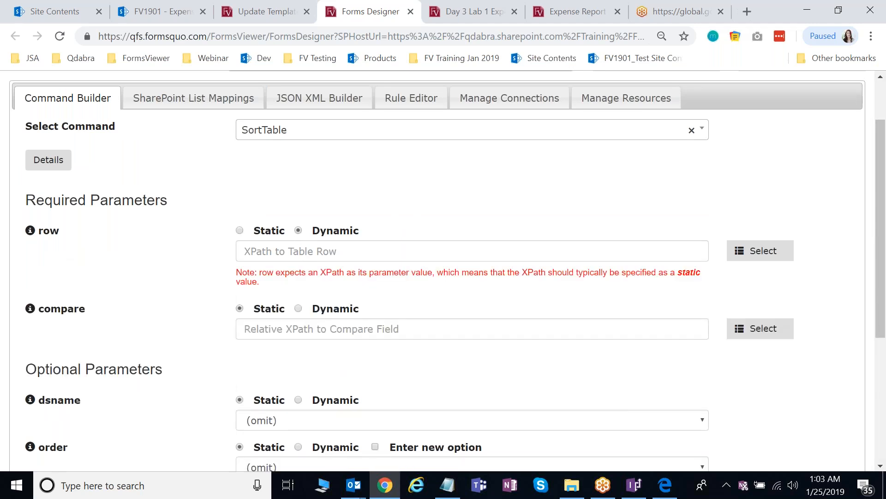
click(754, 257)
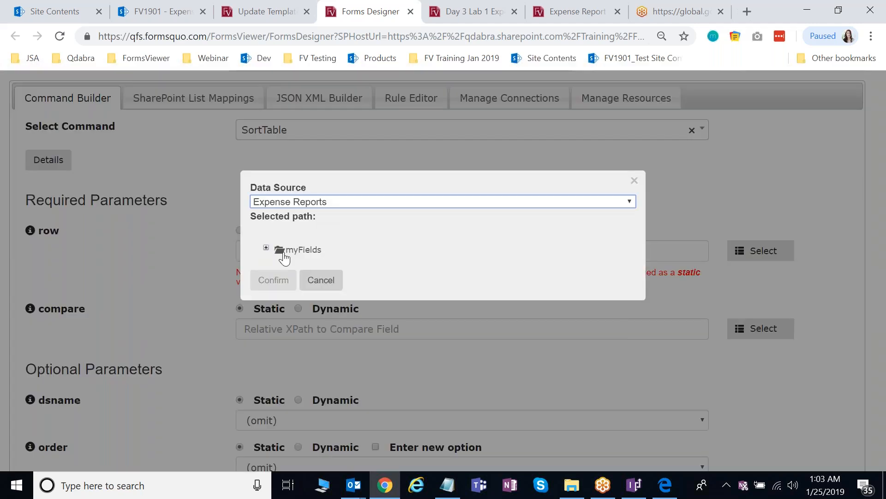
click(279, 272)
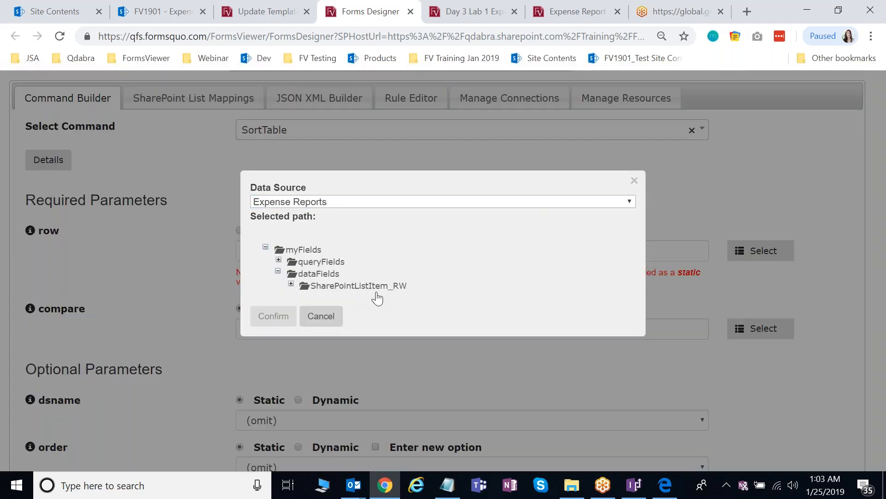
click(365, 286)
click(281, 321)
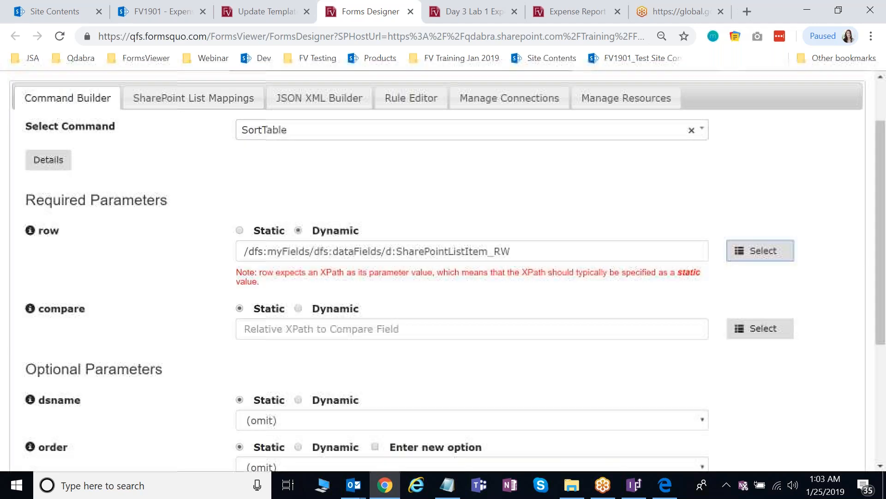
- Make the compare parameter dynamic, pointing to the FormLogic SortBy field
scroll(508, 281, down, 2)
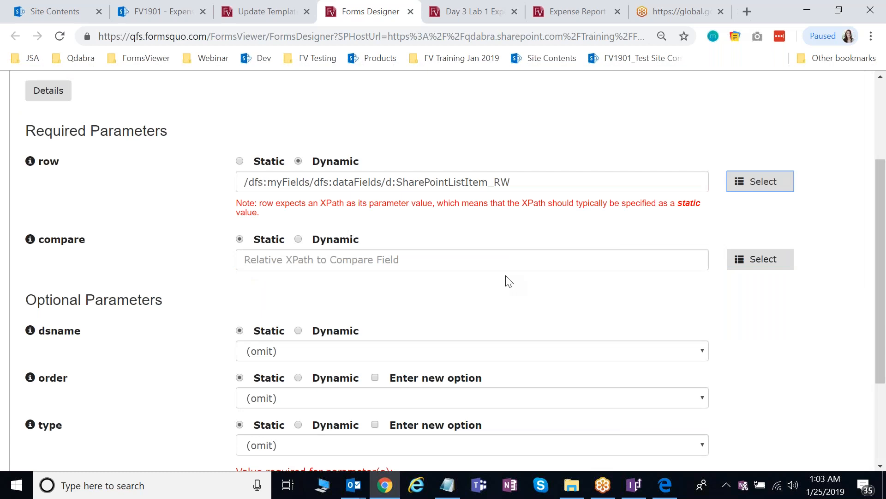
scroll(508, 281, down, 2)
click(298, 169)
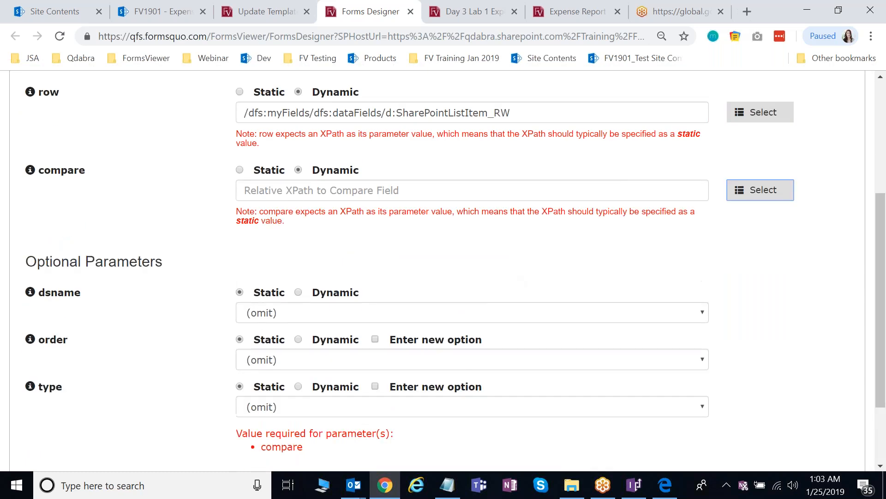
click(761, 190)
click(265, 247)
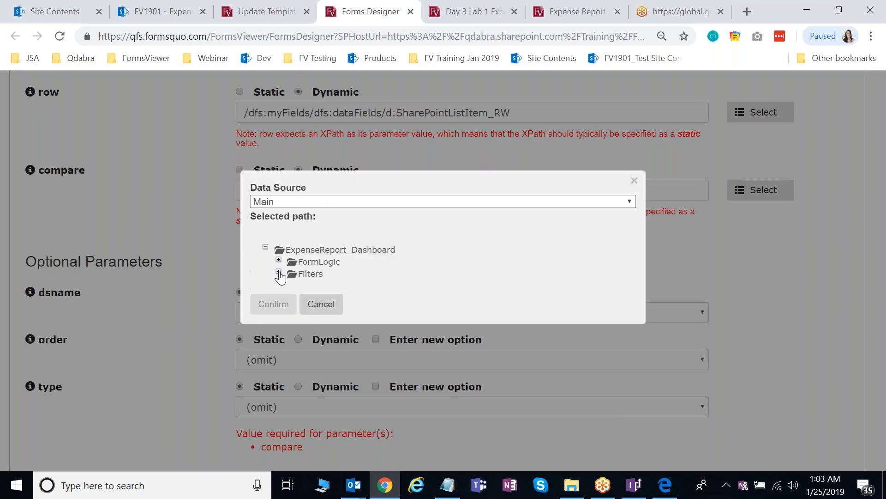
click(279, 273)
click(278, 260)
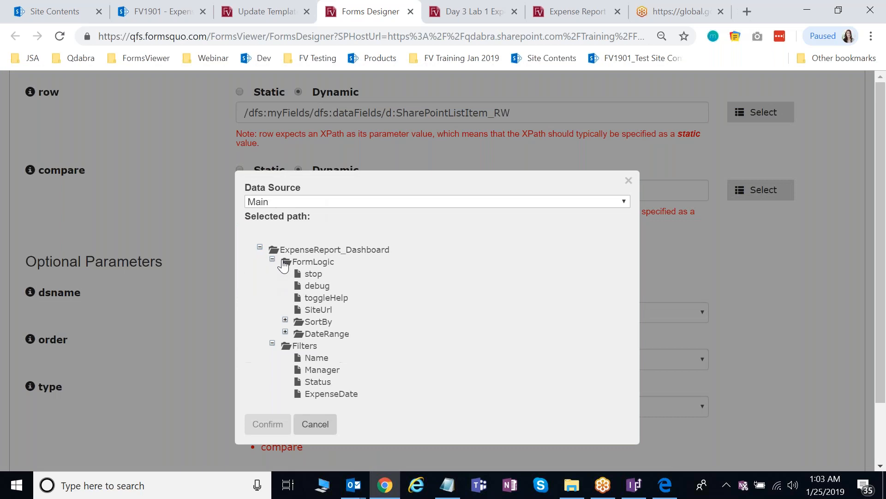
click(313, 323)
click(271, 423)
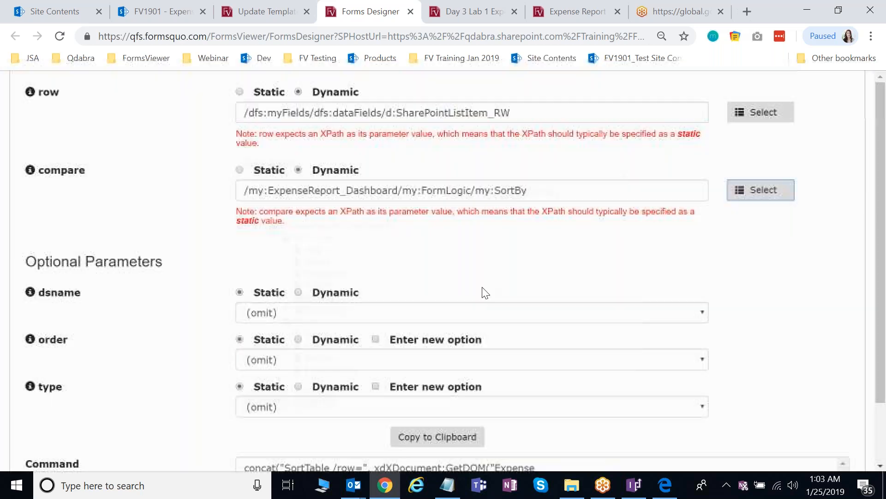
- Set dsname to Expense Reports and leave the sort order at (omit)
scroll(483, 292, down, 2)
click(330, 249)
click(540, 269)
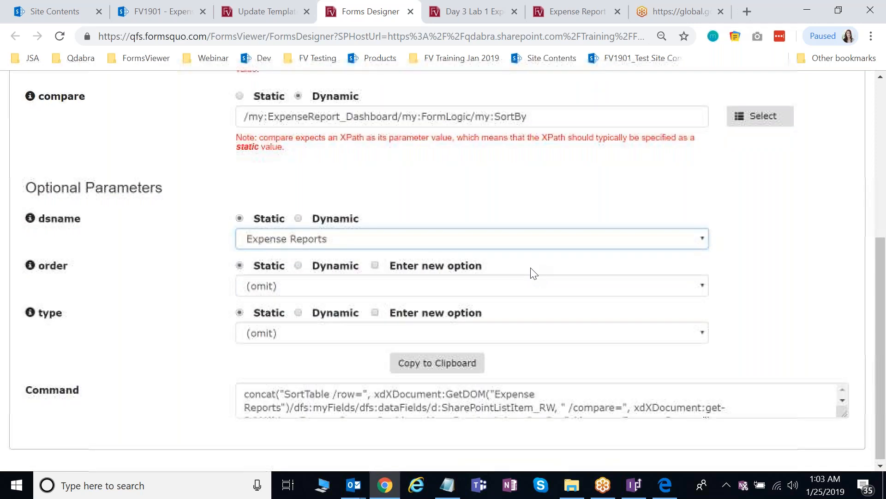
click(321, 288)
click(321, 287)
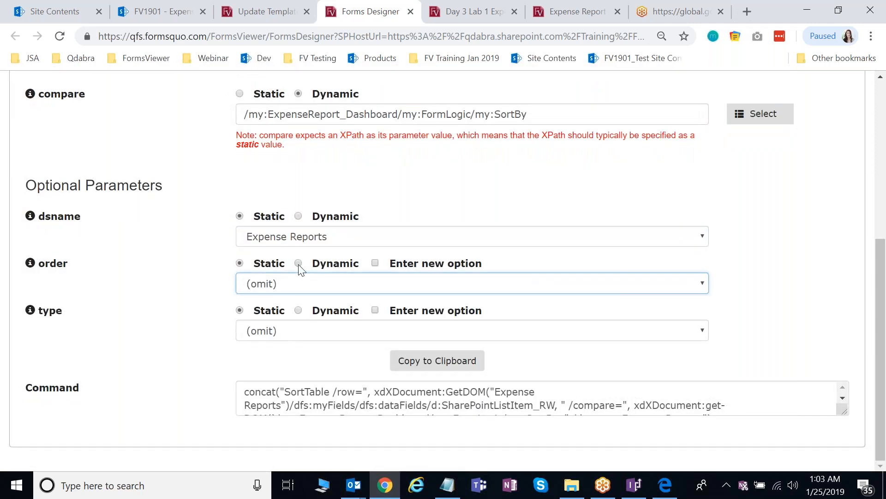
click(299, 263)
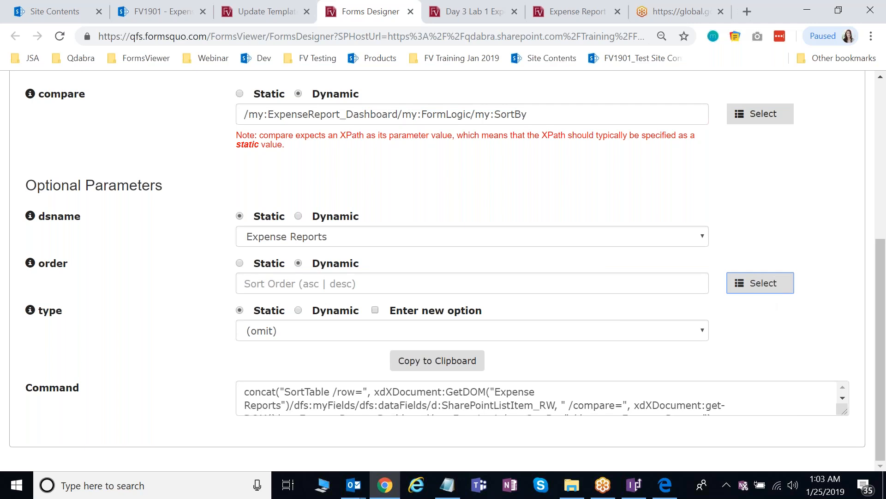
click(760, 283)
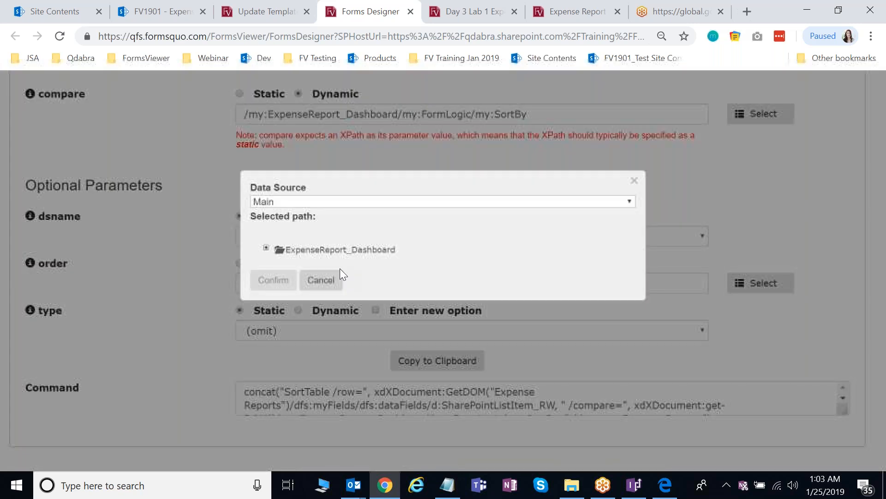
click(266, 247)
click(285, 319)
click(328, 334)
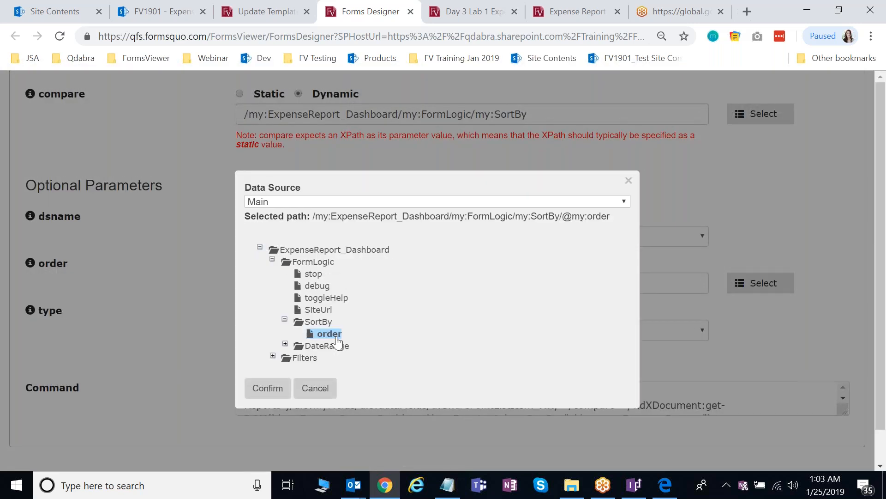
click(268, 389)
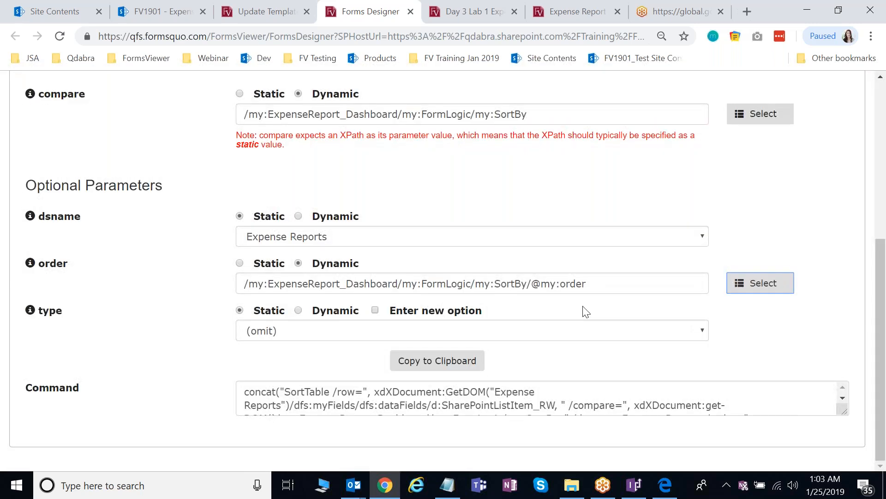
click(469, 362)
click(637, 485)
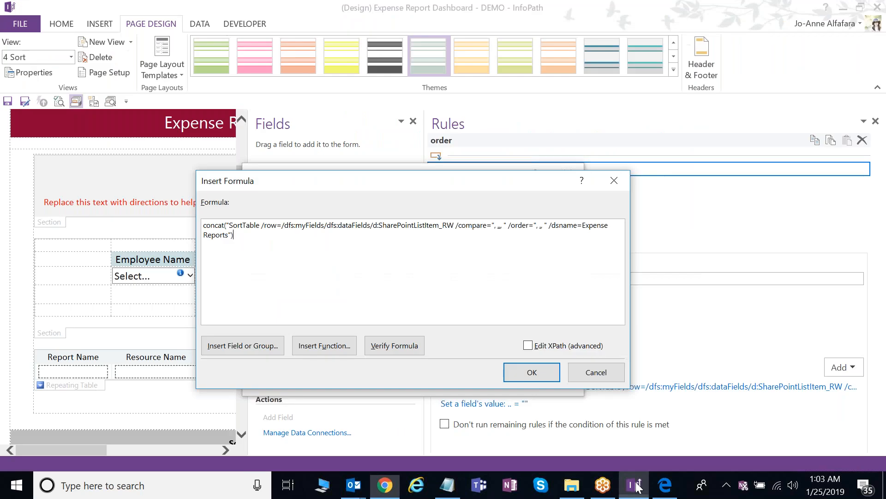
- Paste the SortTable command into Insert Formula and verify it has no errors
key(ctrl+a)
key(ctrl+v)
click(395, 345)
click(403, 349)
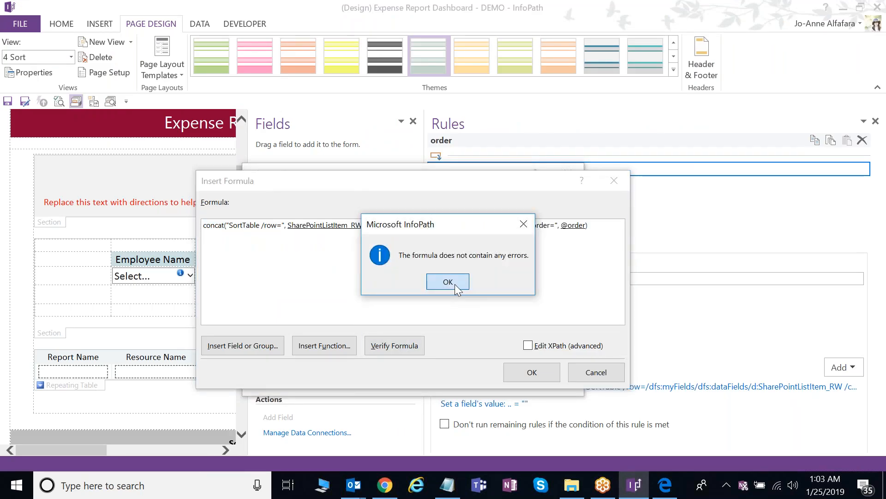
click(448, 281)
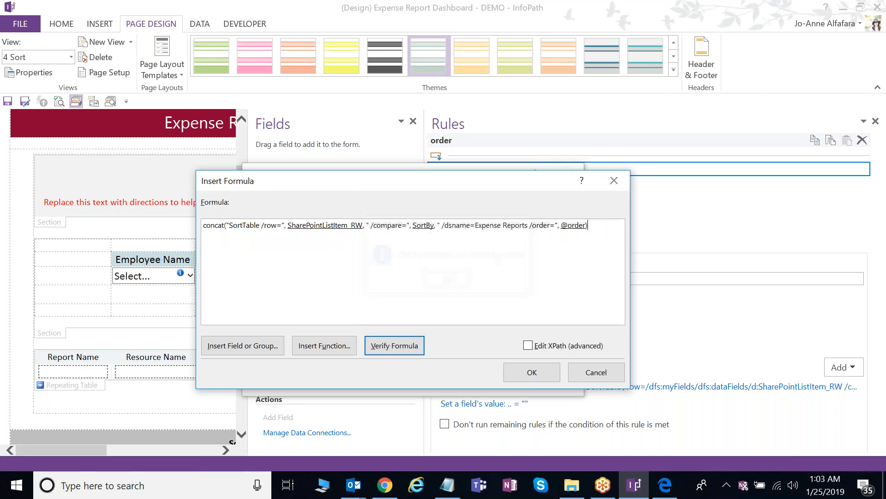
drag(498, 187, 478, 176)
double_click(407, 216)
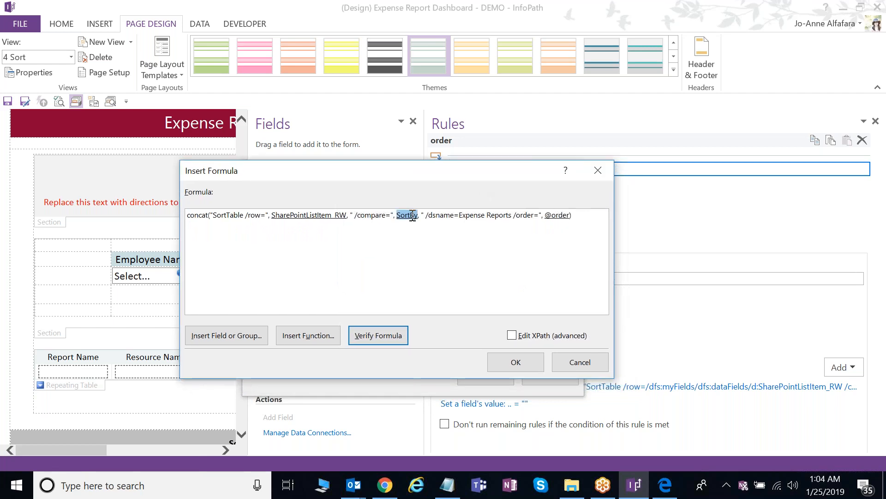
double_click(384, 245)
double_click(539, 216)
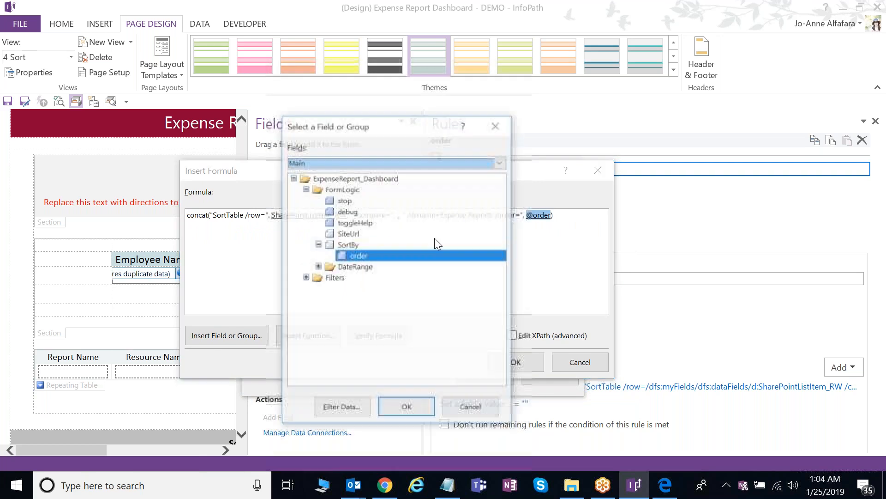
double_click(373, 253)
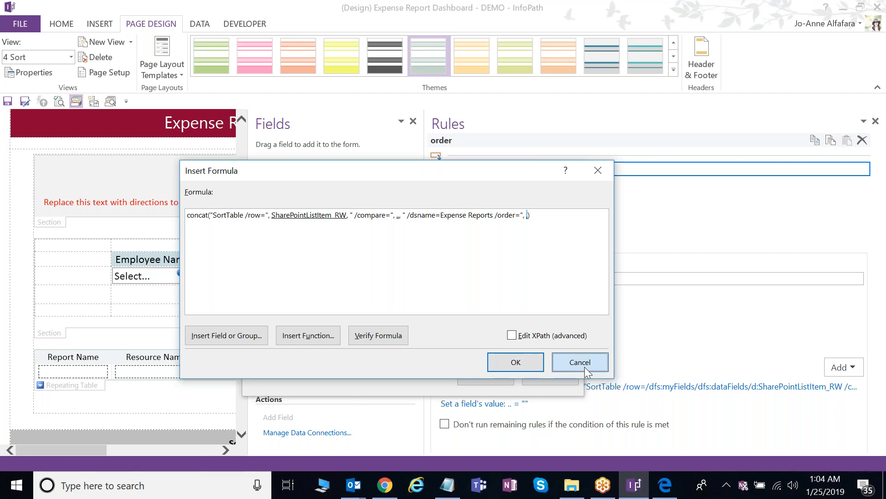
click(585, 370)
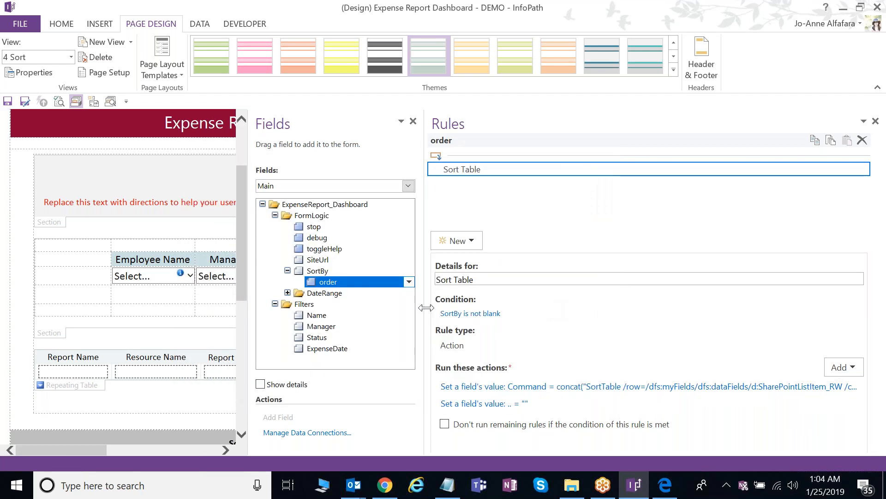
drag(425, 308, 658, 289)
click(260, 356)
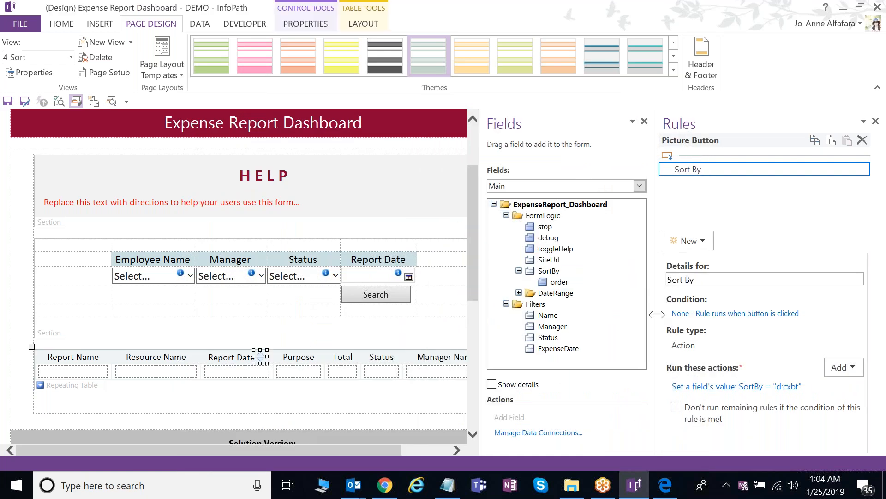
- Inspect the Report Date button's SortBy action and its d:cxbt value without changing it
drag(510, 324, 502, 323)
click(637, 389)
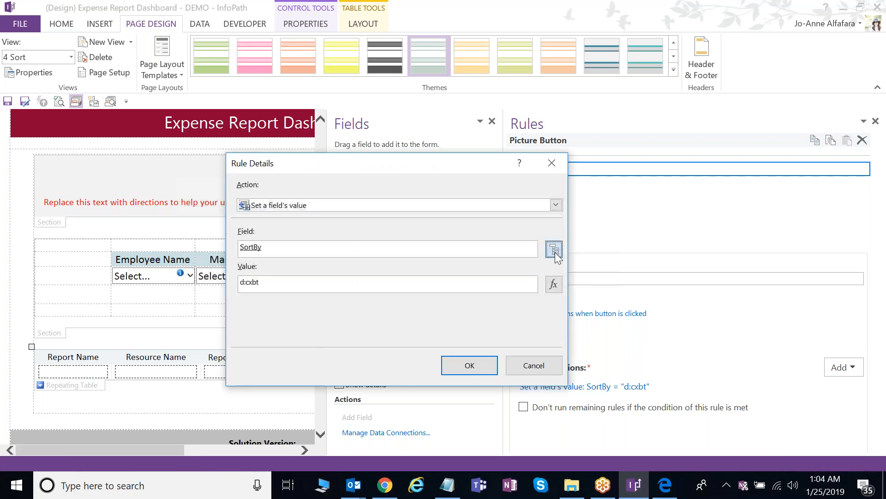
click(555, 252)
click(471, 408)
drag(386, 167, 525, 171)
drag(543, 289, 283, 291)
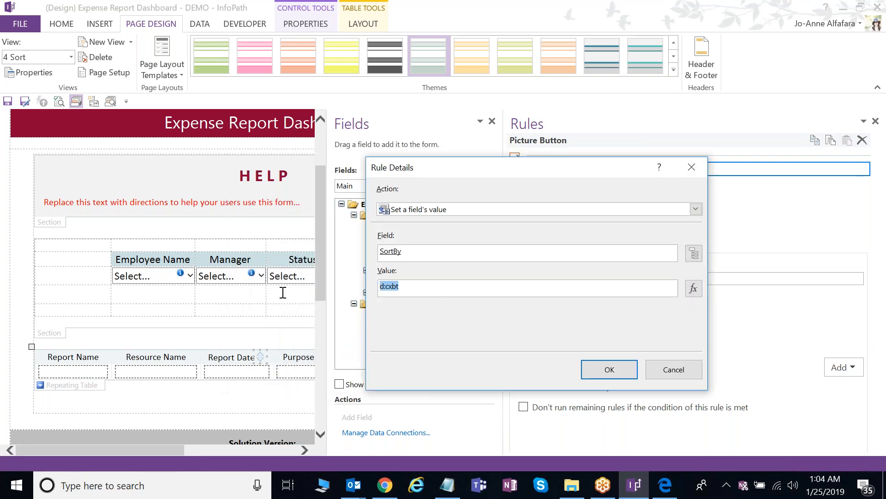
click(420, 289)
drag(428, 287, 370, 289)
click(686, 369)
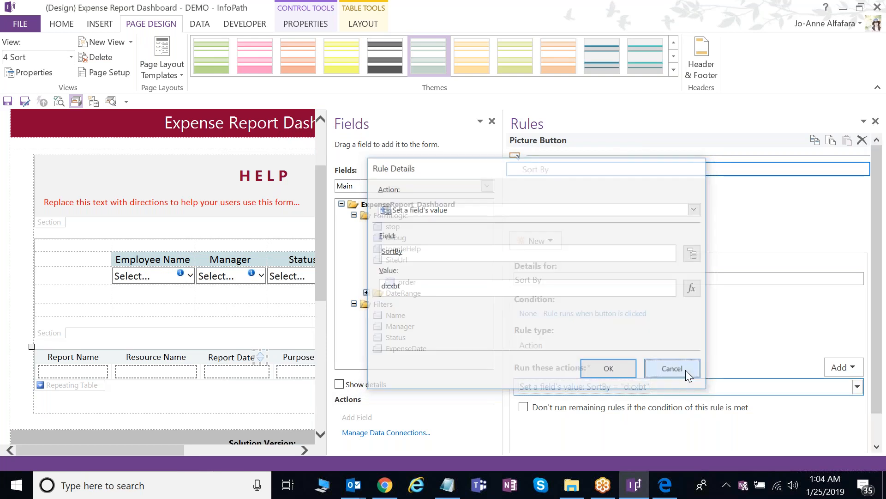
- Show the Expense Reports (Secondary) fields and check Report Date's internal name
click(372, 186)
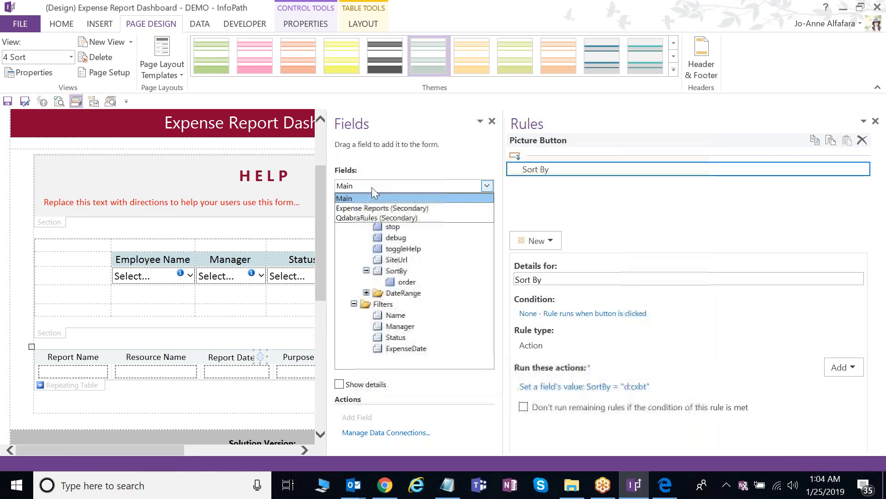
click(374, 208)
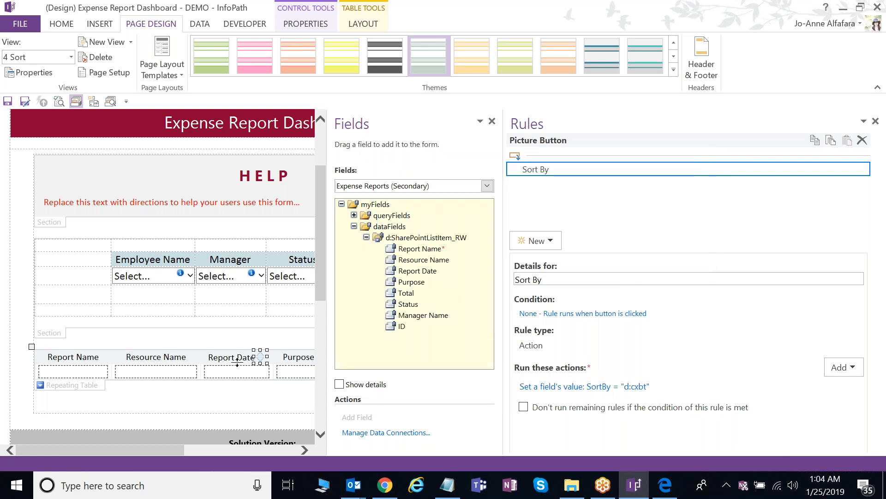
click(421, 273)
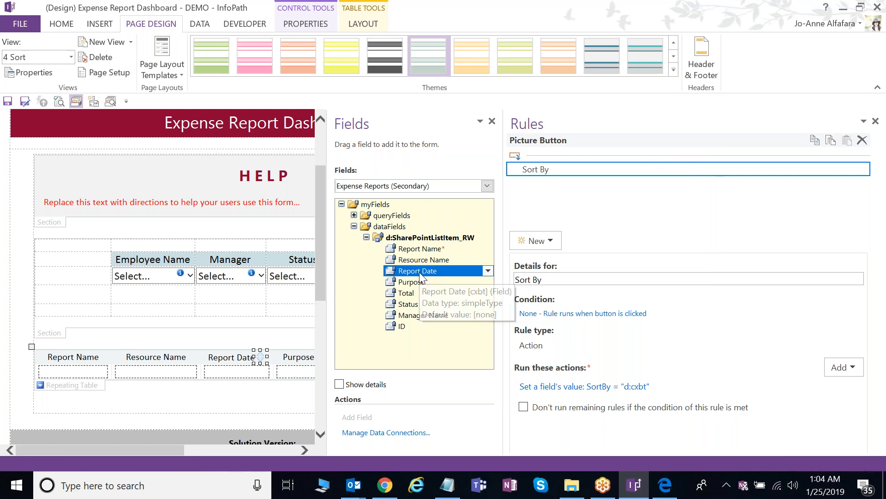
right_click(428, 273)
click(450, 487)
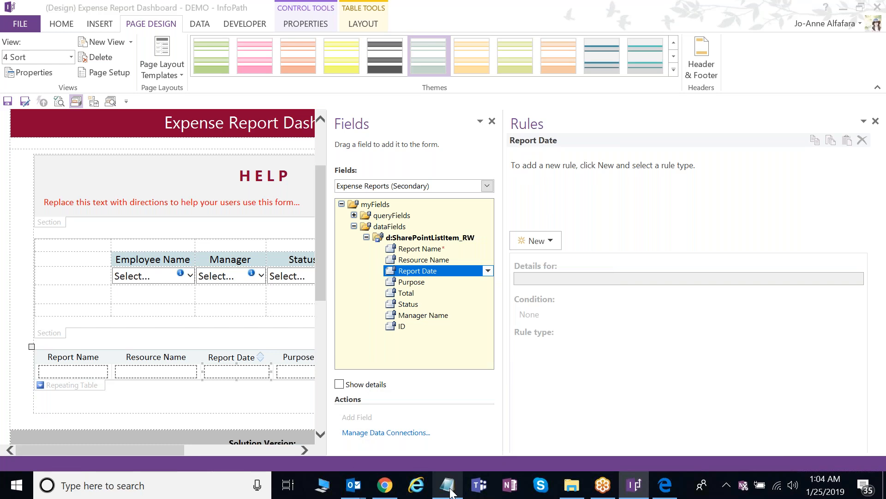
- Paste the copied XPath into the Notepad notes and strip the trailing d:cxbt
click(450, 489)
key(ctrl+v)
drag(554, 387, 505, 392)
key(BackSpace)
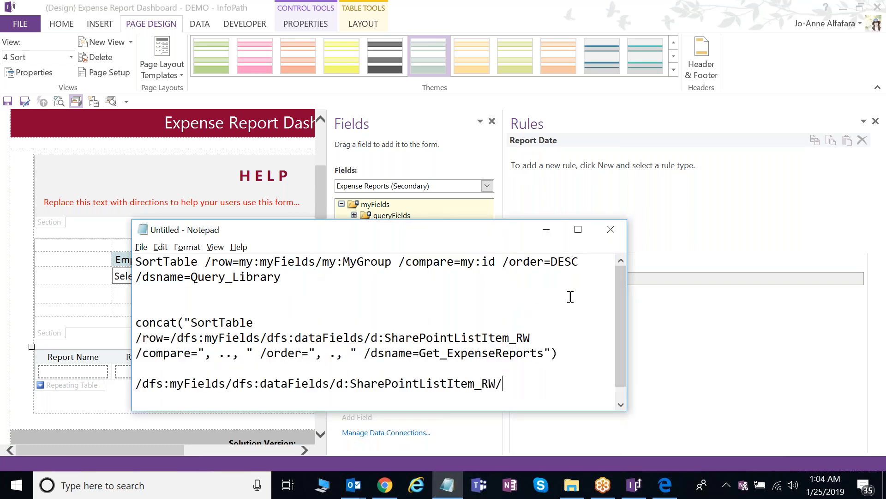
- Recheck the Report Date button's SortBy action and adjust the Fields pane width
click(546, 229)
click(260, 356)
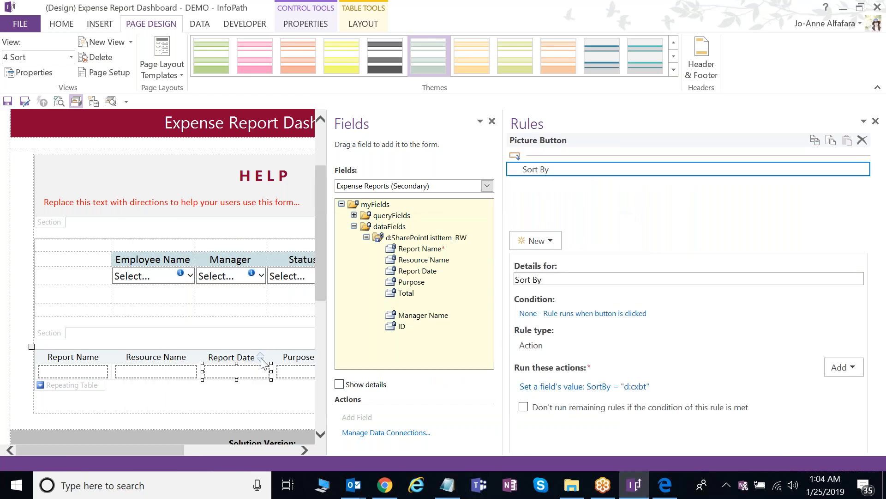
click(643, 387)
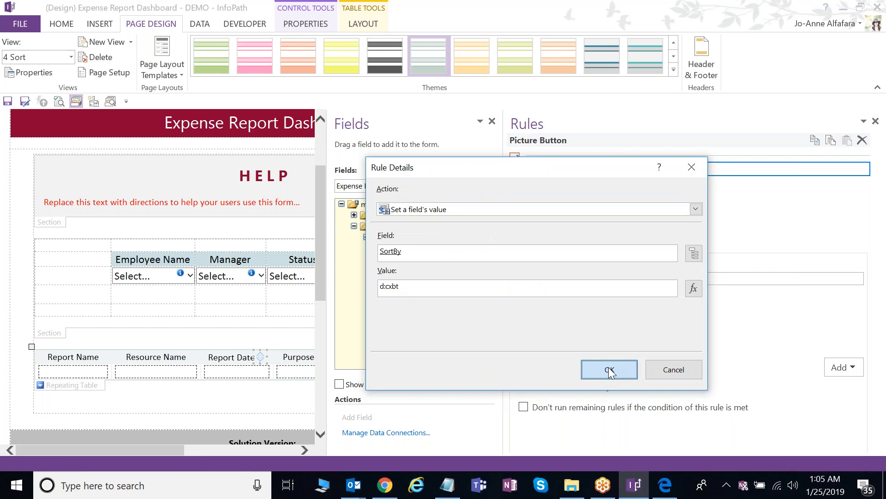
click(608, 367)
drag(508, 349, 615, 345)
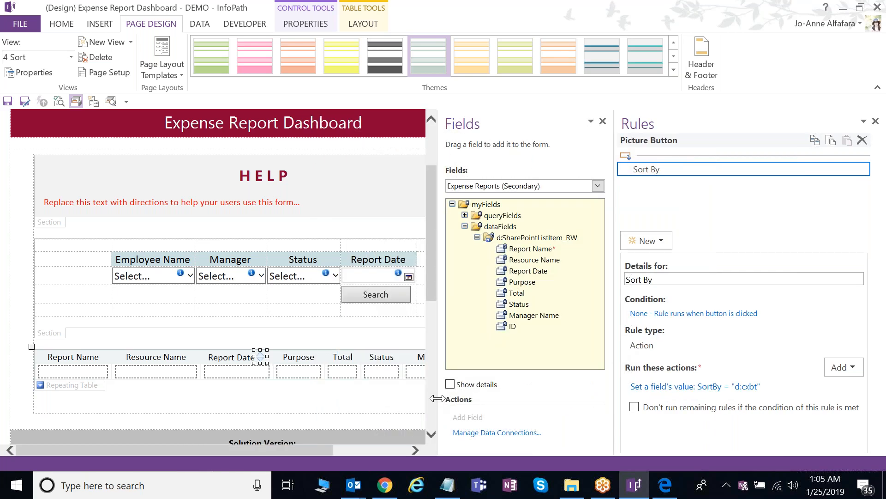
drag(439, 398, 505, 396)
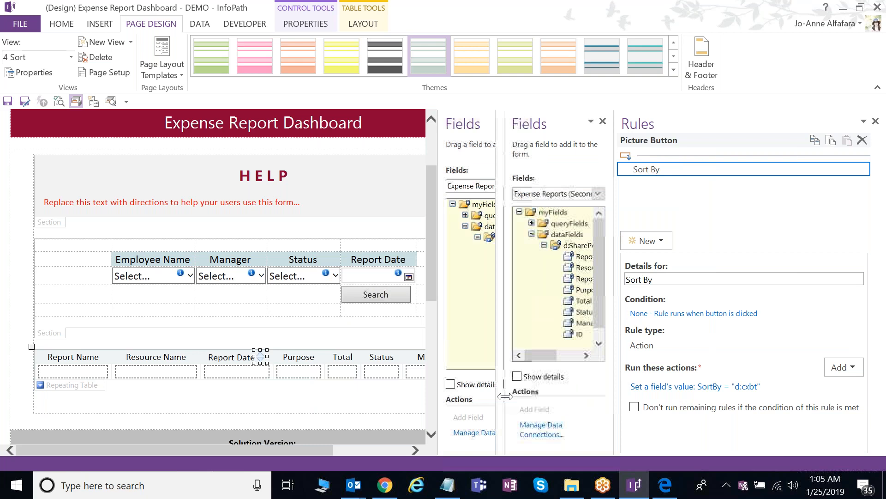
click(244, 358)
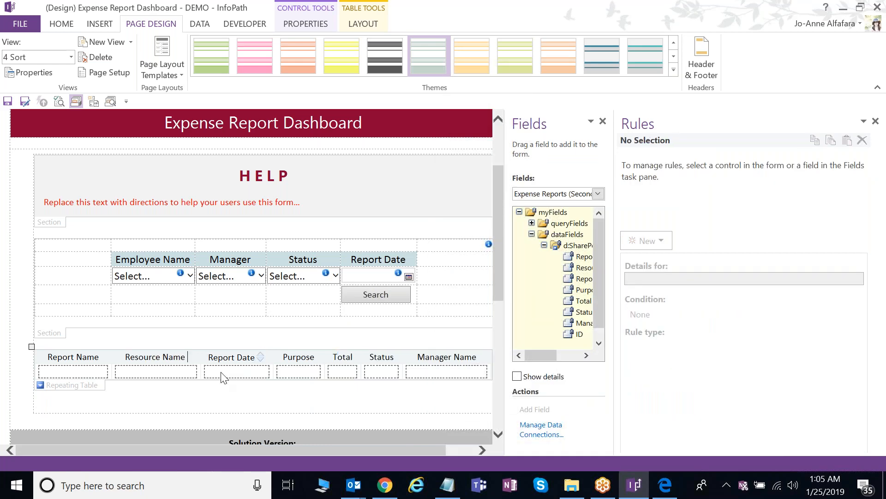
- Select the Resource Name sort button and review its SortBy value action
click(188, 356)
click(715, 387)
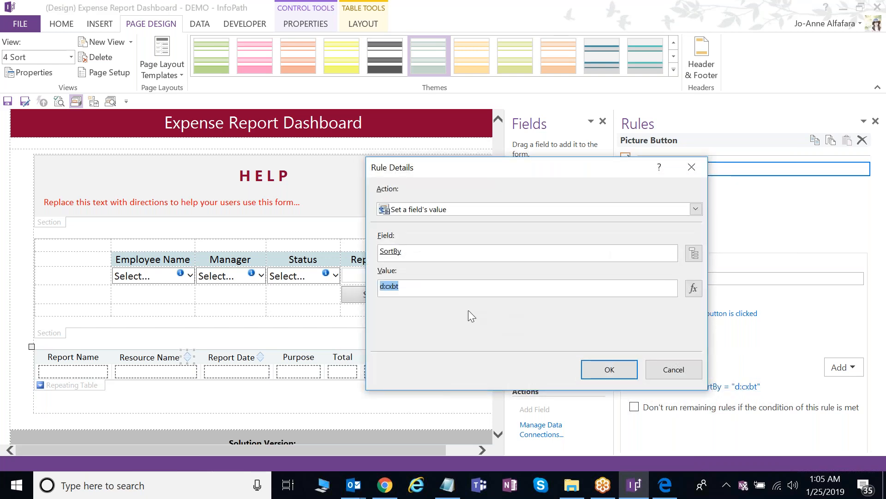
click(685, 372)
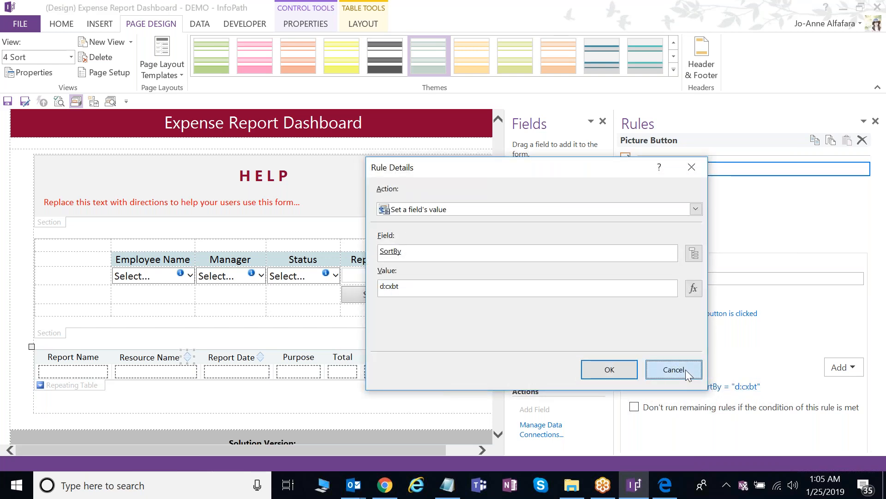
double_click(439, 291)
click(680, 373)
- In the 4 Sort view, insert blank lines above the expense reports repeating table
click(686, 373)
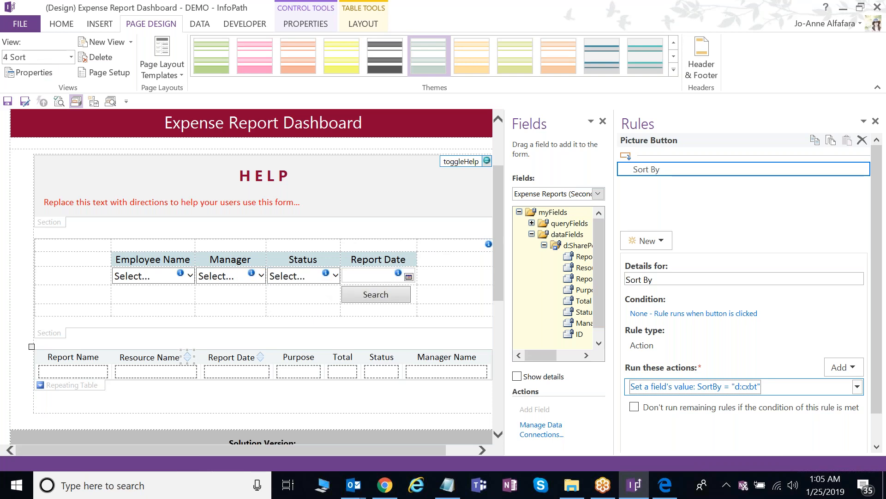
click(47, 61)
click(46, 61)
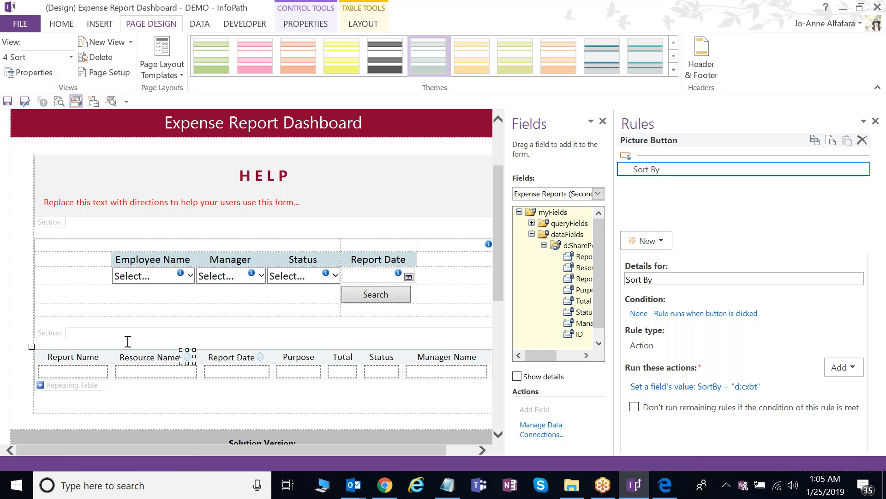
click(232, 344)
key(Return)
key(Return)
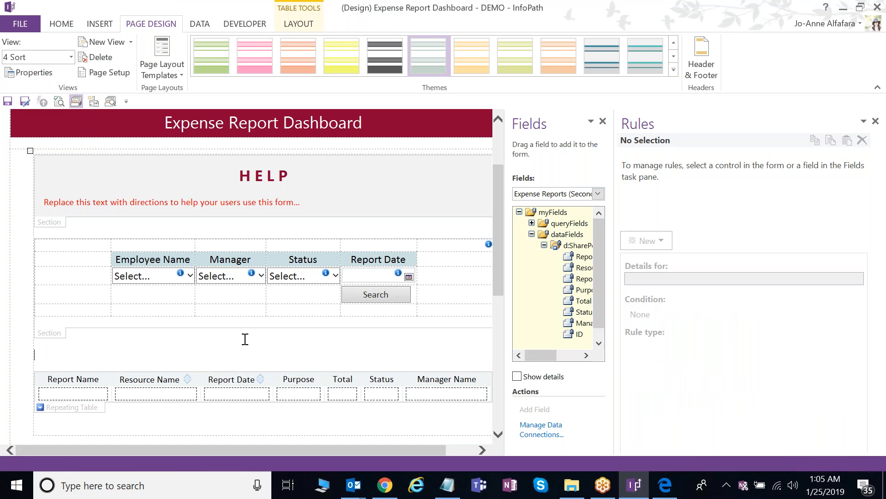
click(258, 381)
key(Right)
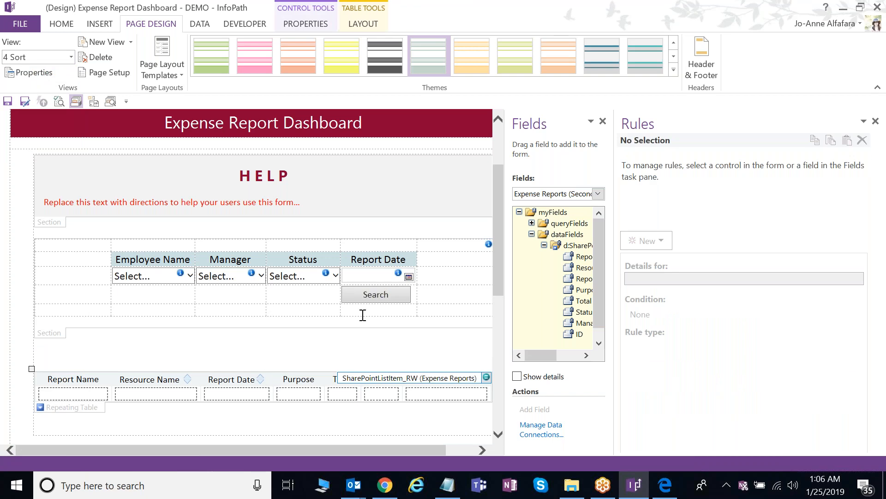
- Insert a Picture Button and set its height and width to 21 px
click(62, 24)
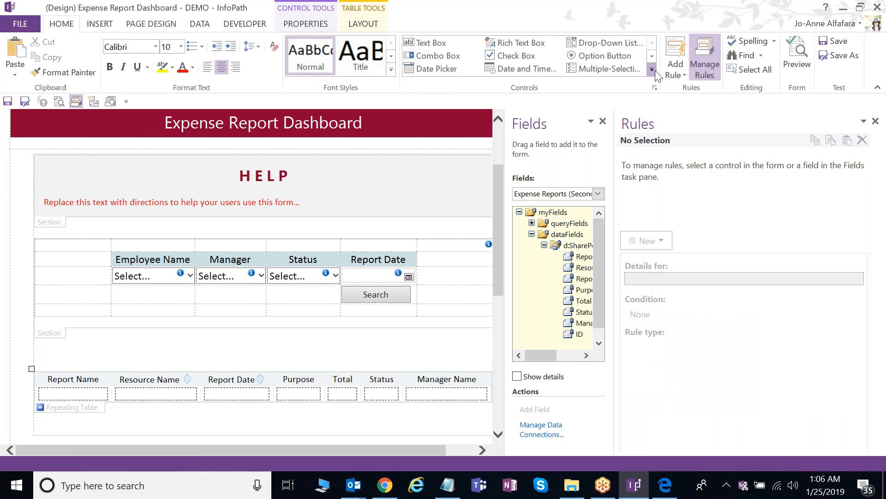
click(655, 70)
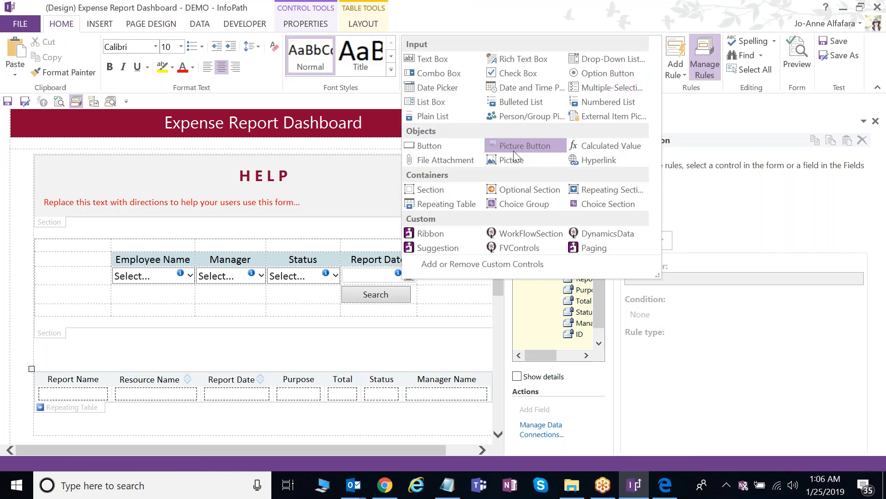
click(514, 148)
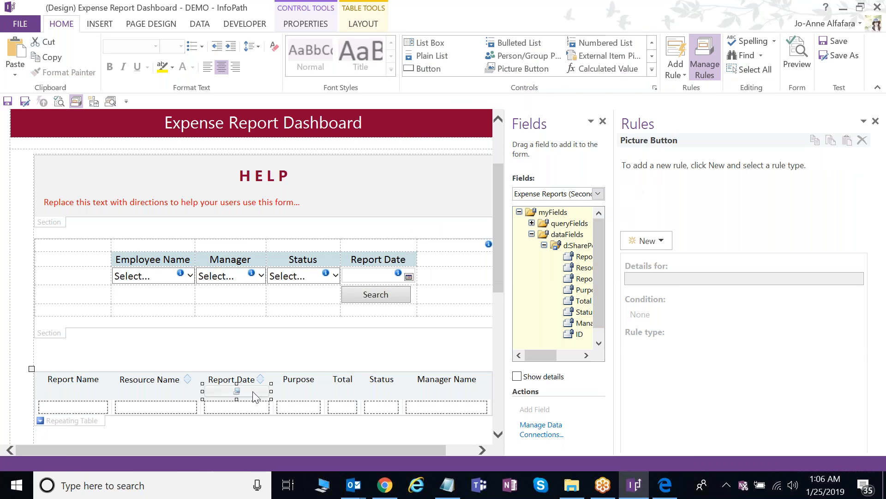
right_click(253, 394)
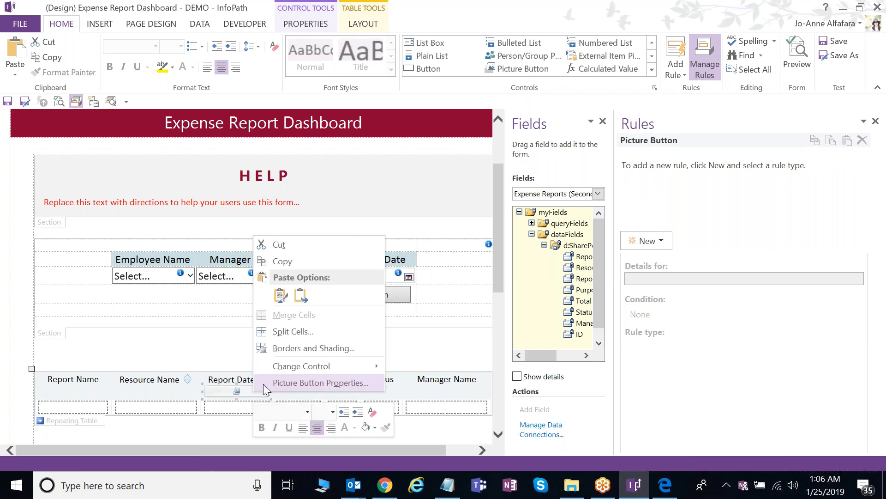
click(263, 384)
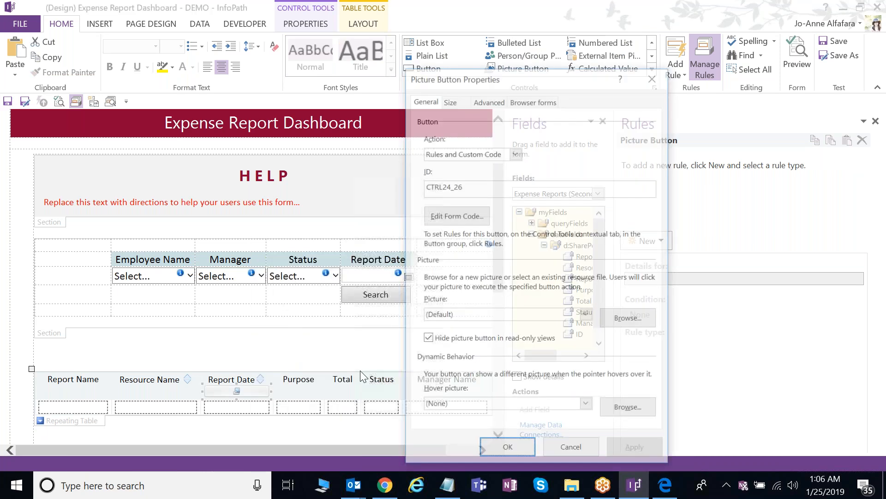
click(453, 103)
drag(473, 140, 433, 144)
text(21)
drag(589, 139, 565, 137)
text(21)
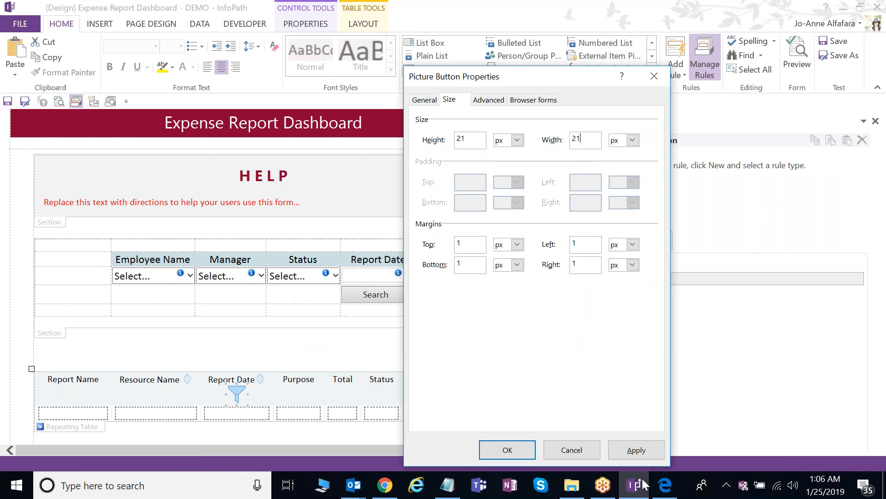
click(636, 450)
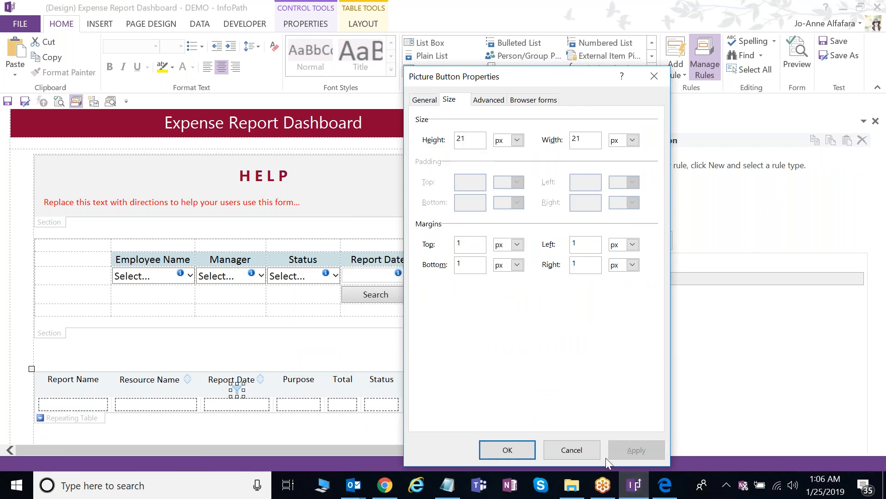
click(508, 452)
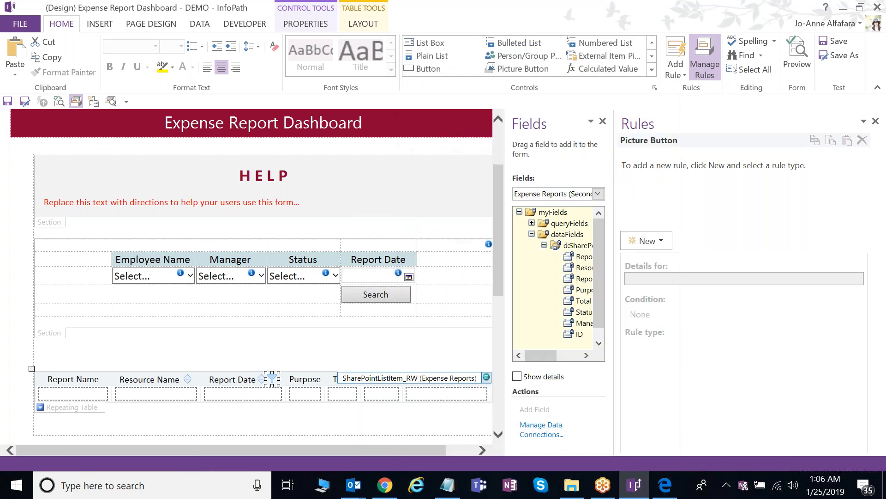
- Expand FormLogic > DateRange in the Main data source Fields pane
drag(652, 225, 719, 230)
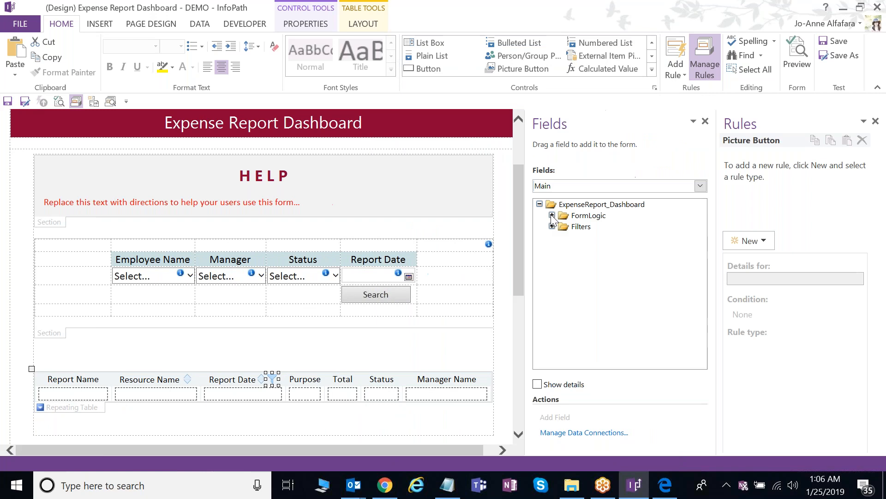
click(552, 215)
click(564, 282)
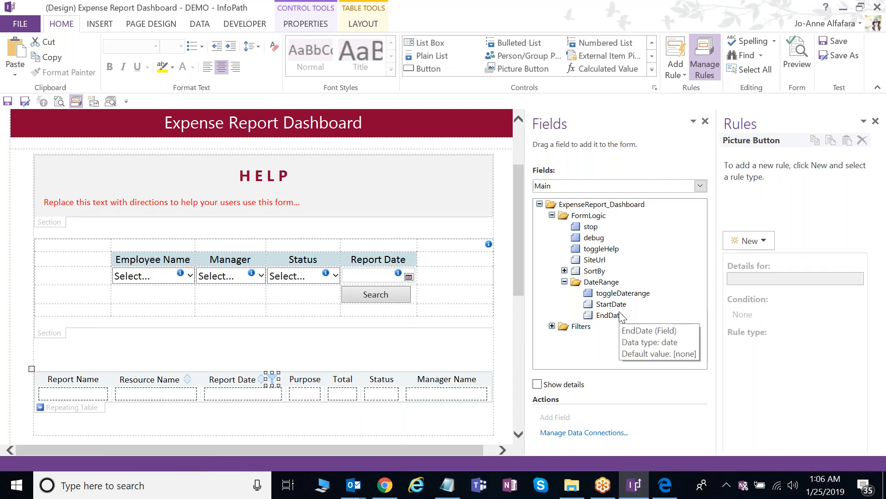
- Drop the DateRange group onto a new line in the empty section below the filters
click(334, 346)
key(Return)
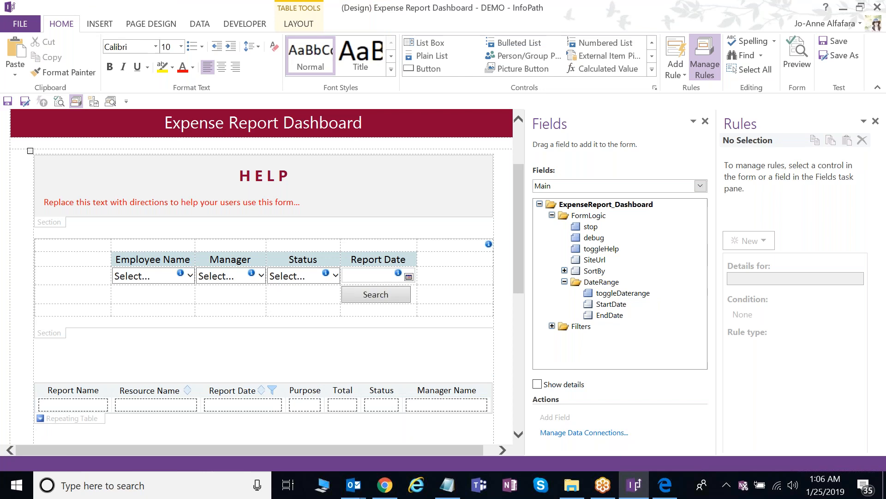
drag(609, 282, 191, 349)
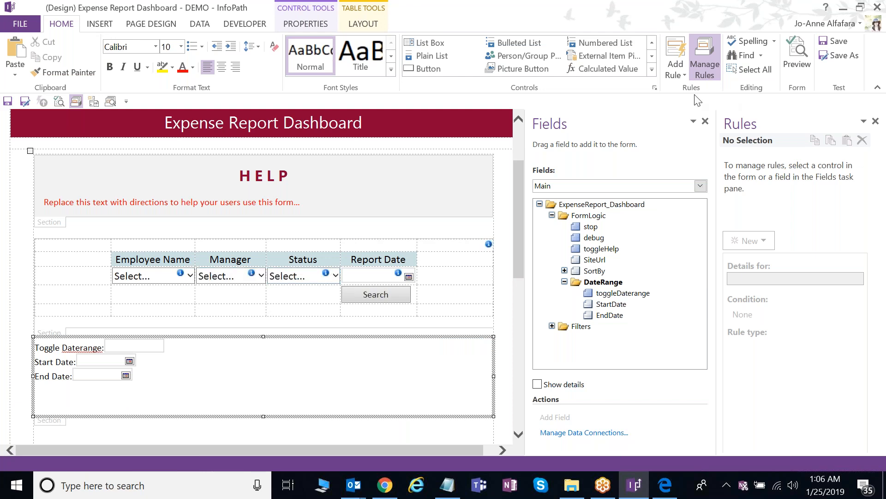
- Insert a 4-column by 5-row custom table into the DateRange section
click(106, 28)
click(441, 78)
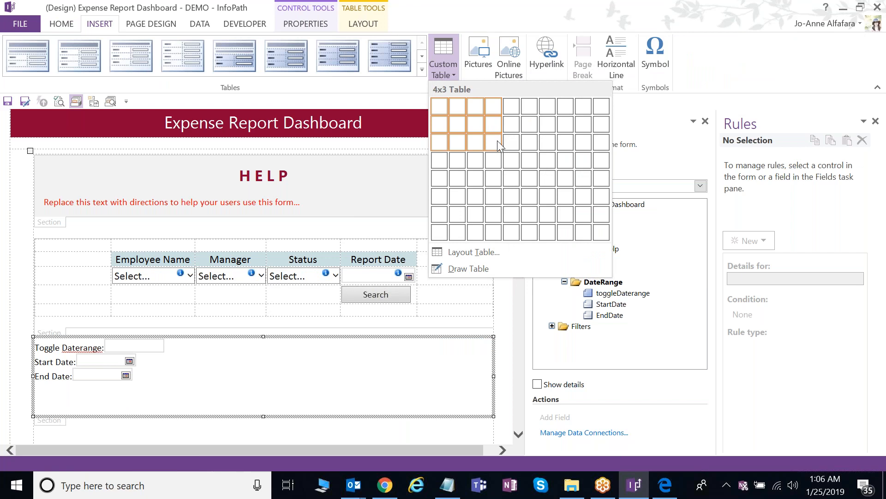
click(494, 179)
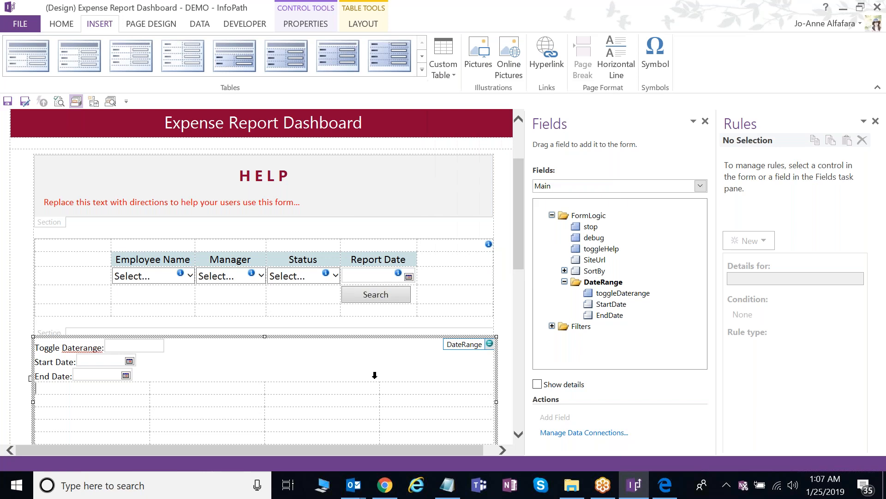
scroll(374, 375, down, 1)
- Move the Start Date and End Date pickers into row 3, columns 2 and 3
click(129, 312)
key(ctrl+x)
click(208, 362)
key(ctrl+v)
click(129, 326)
key(ctrl+x)
click(287, 359)
key(ctrl+v)
- Move the date labels into row 2, delete the Toggle Daterange line, and select the labels
drag(87, 319, 43, 320)
key(ctrl+x)
click(276, 342)
key(ctrl+v)
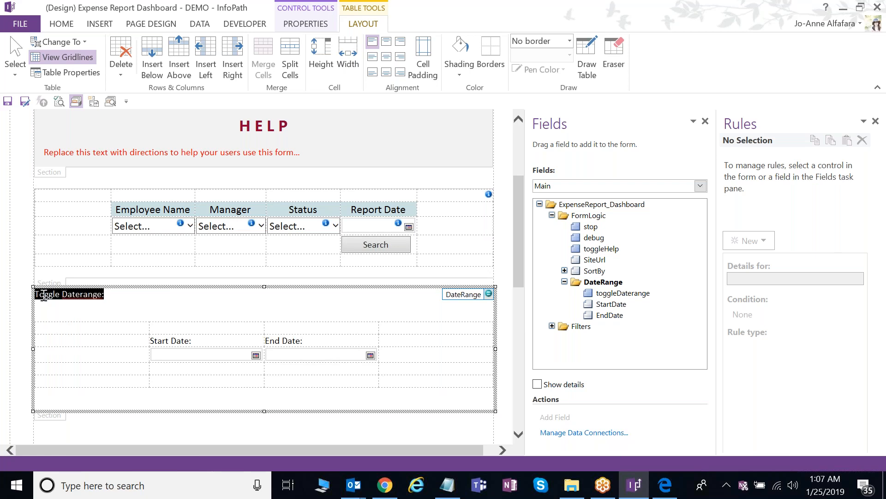
key(Delete)
key(Delete)
key(Delete)
drag(212, 313, 304, 305)
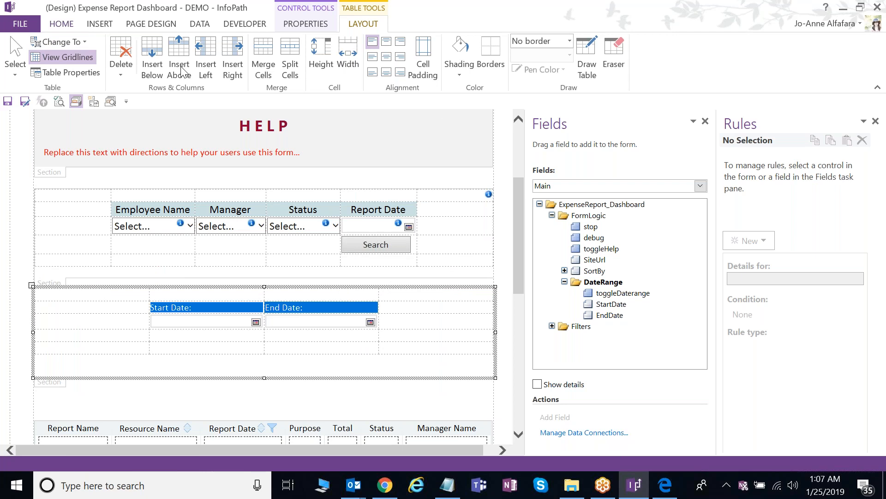
click(61, 24)
- Centre the Start Date and End Date labels at 12 point
click(222, 68)
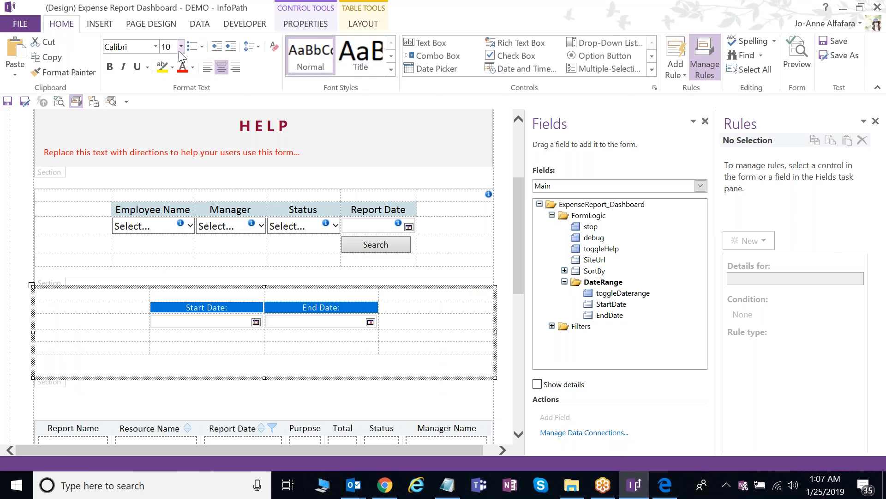
click(181, 46)
click(171, 102)
- Merge the table's top row and add a centred 12-point 'Date Range' heading
drag(222, 294, 298, 293)
right_click(297, 294)
click(356, 195)
click(344, 296)
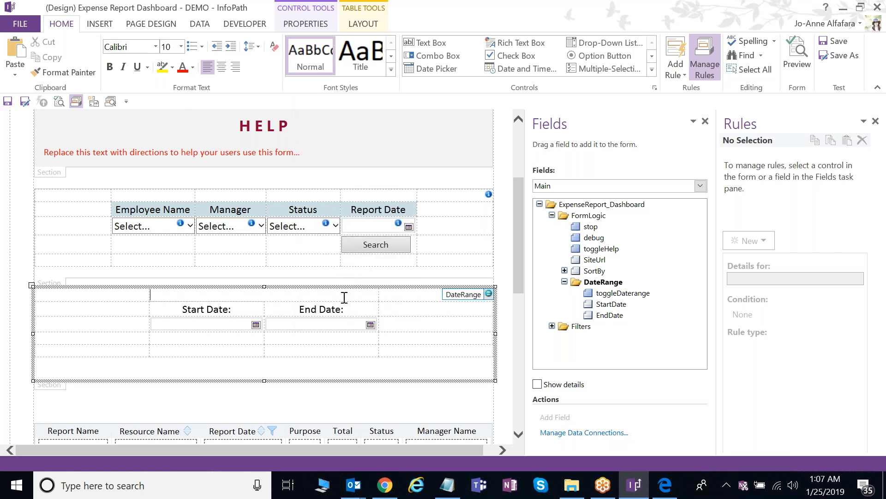
click(221, 67)
text(Date Range)
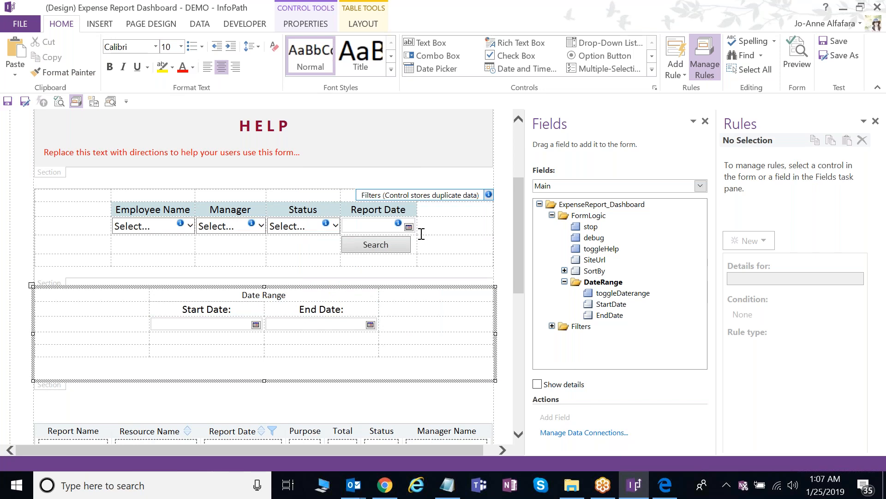
triple_click(277, 294)
click(183, 48)
click(172, 118)
- Apply shading to the Date Range heading and switch to the 5 Date Range view
click(296, 297)
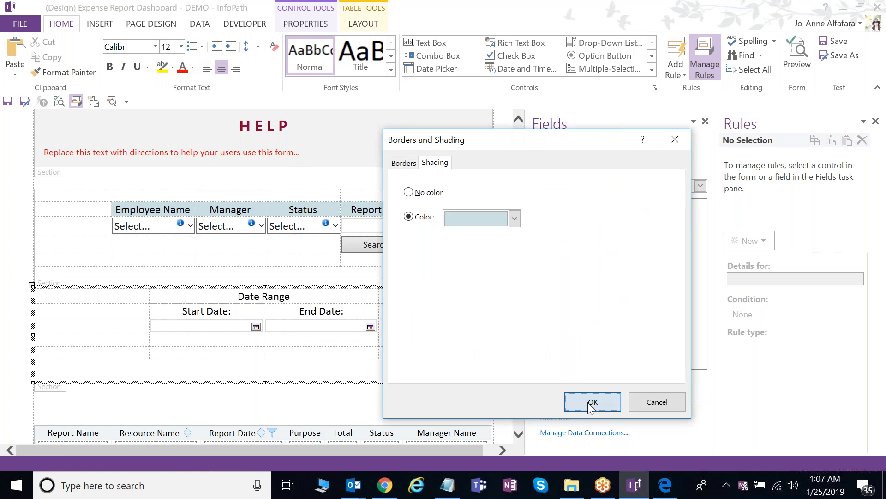
click(592, 403)
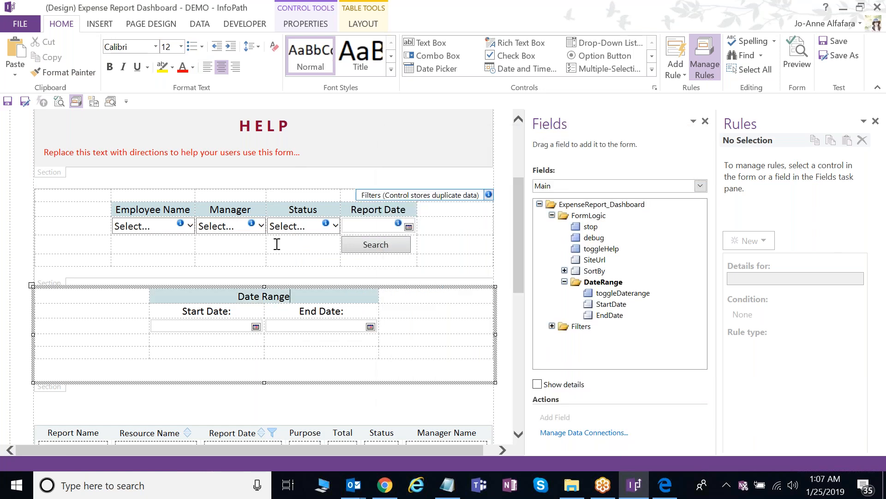
click(151, 23)
click(42, 60)
click(37, 125)
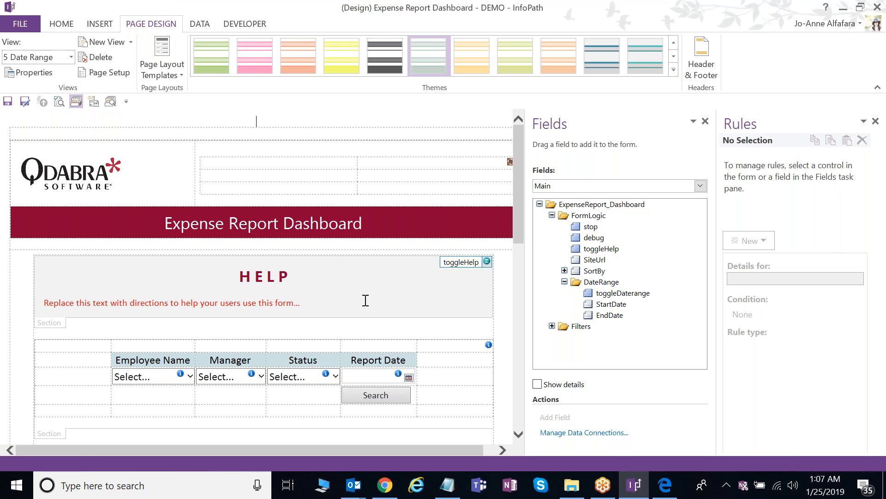
- Review the rules on the results repeating table and the filter picture button
scroll(365, 301, down, 2)
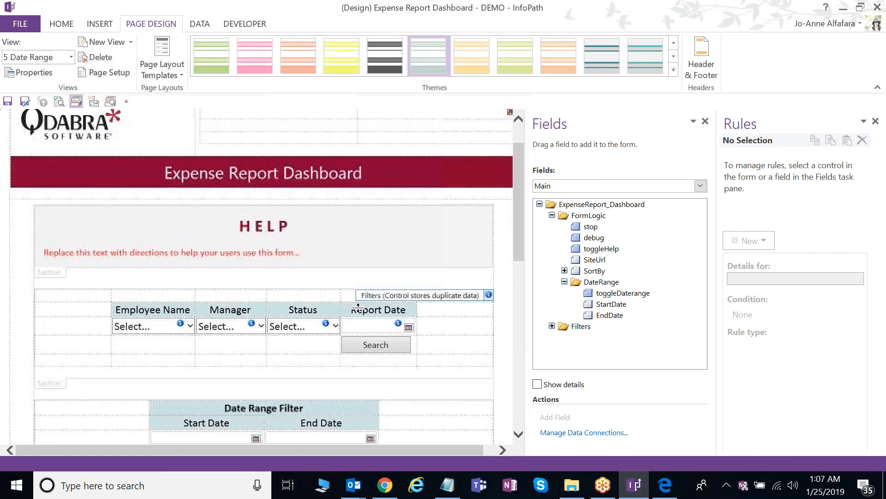
scroll(358, 307, down, 6)
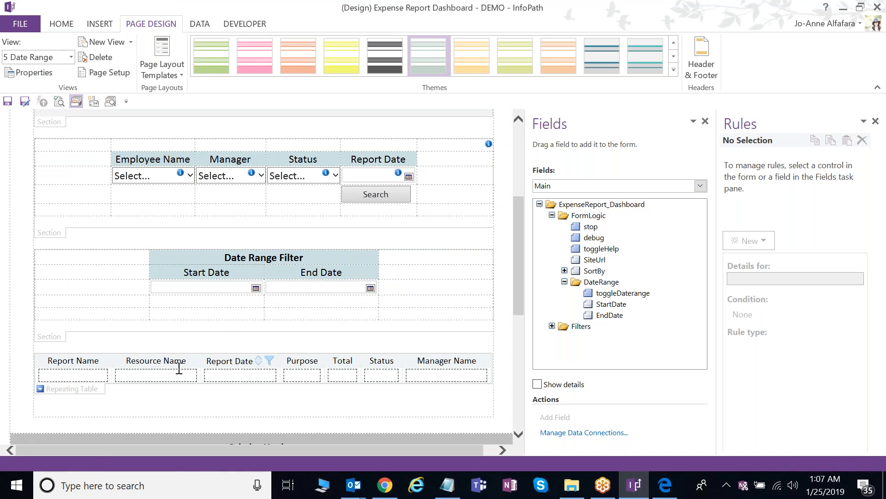
click(92, 392)
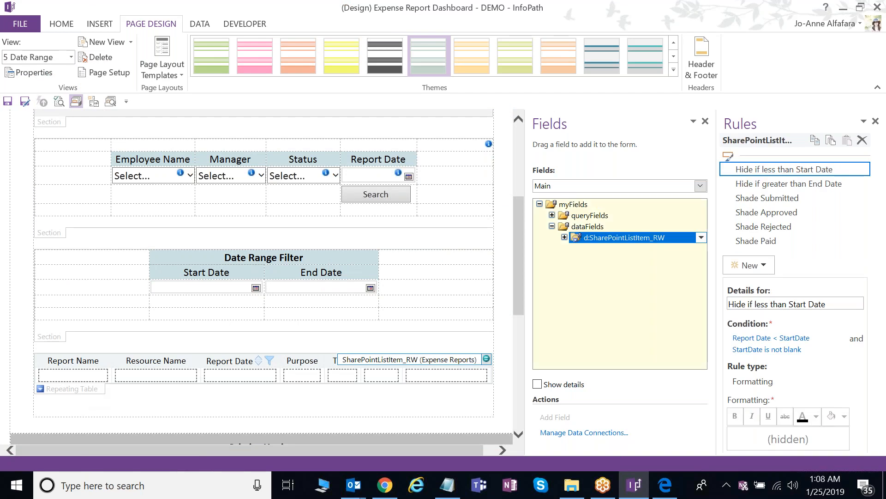
click(270, 360)
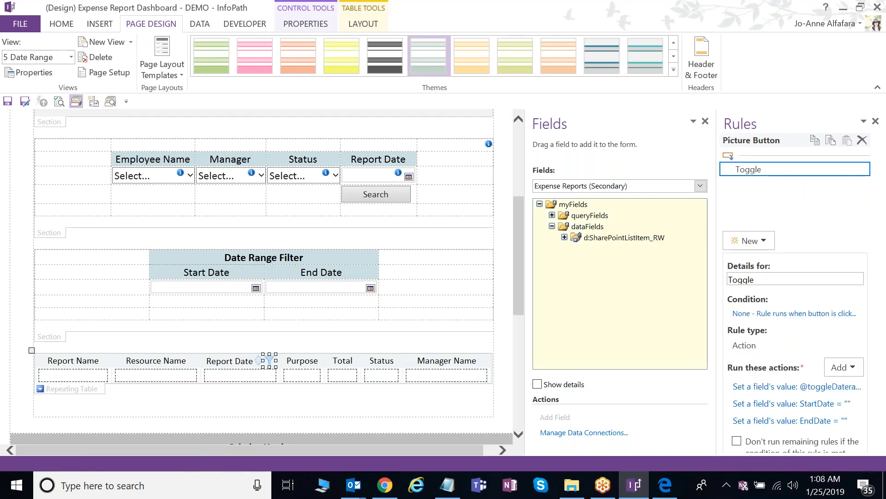
- Widen the Rules pane and show the Date Range section's Hide rule
drag(717, 299, 596, 307)
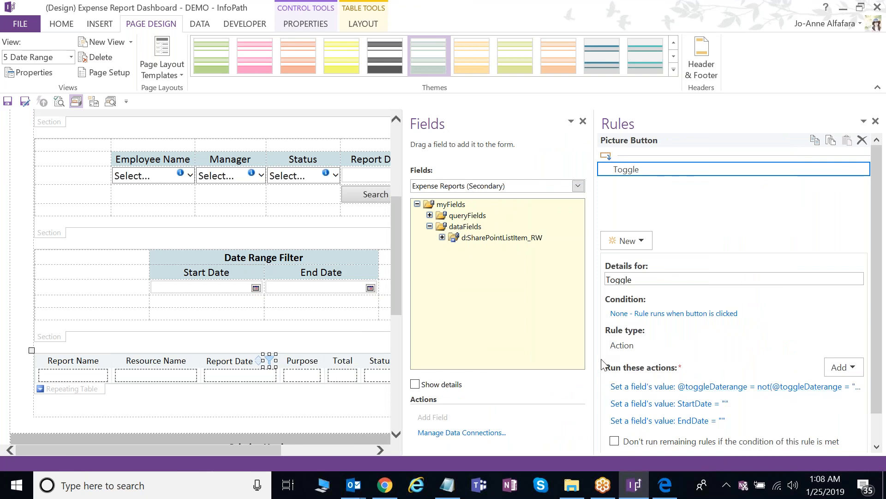
drag(593, 360, 625, 389)
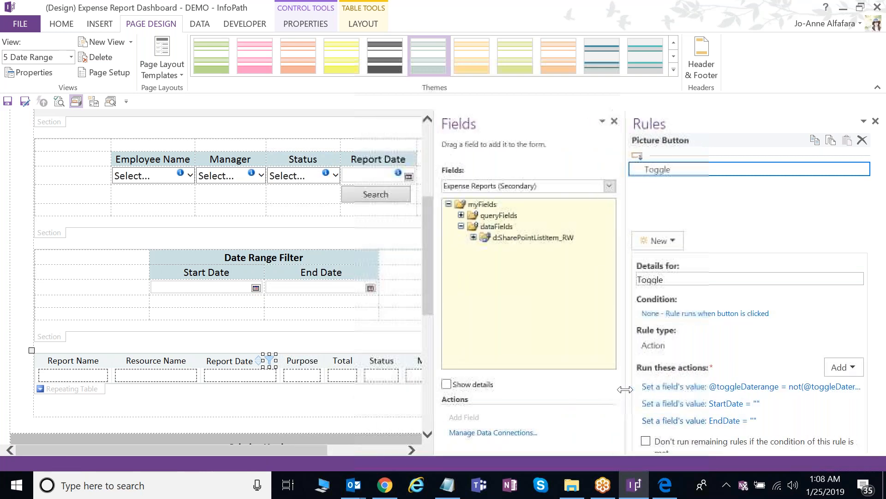
click(56, 339)
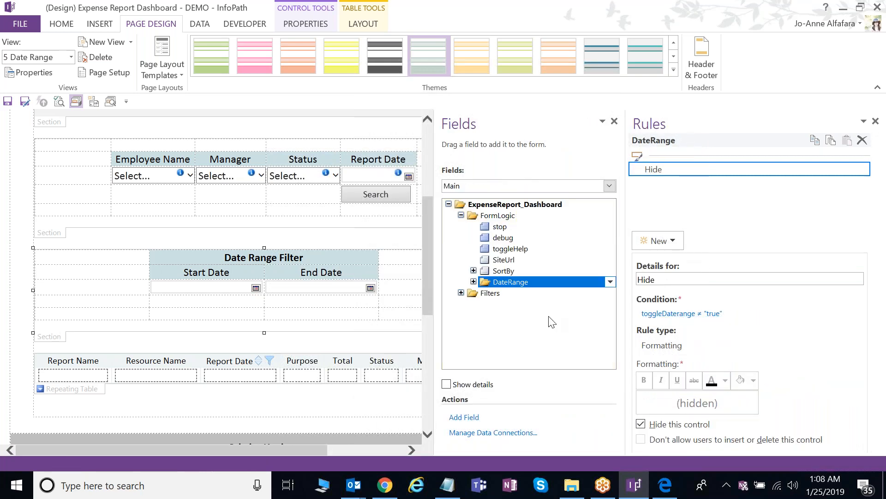
- Show the results table's 'Hide if greater than End Date' rule
click(97, 390)
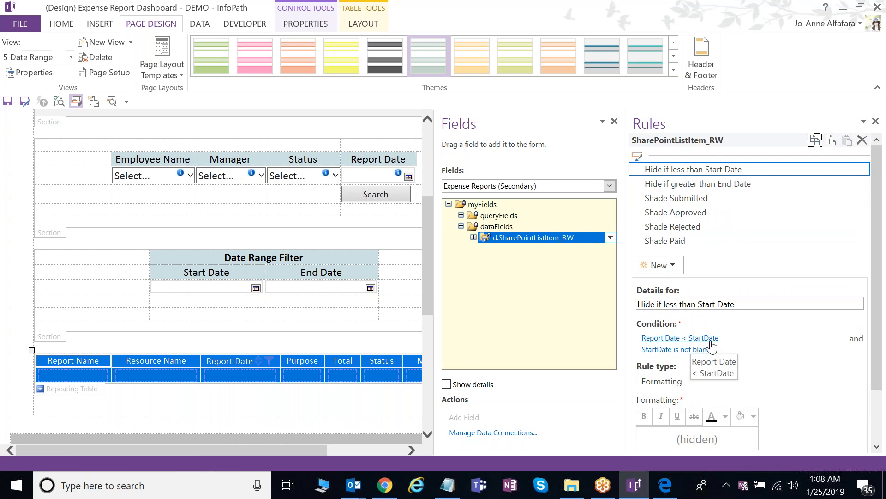
drag(879, 354, 880, 365)
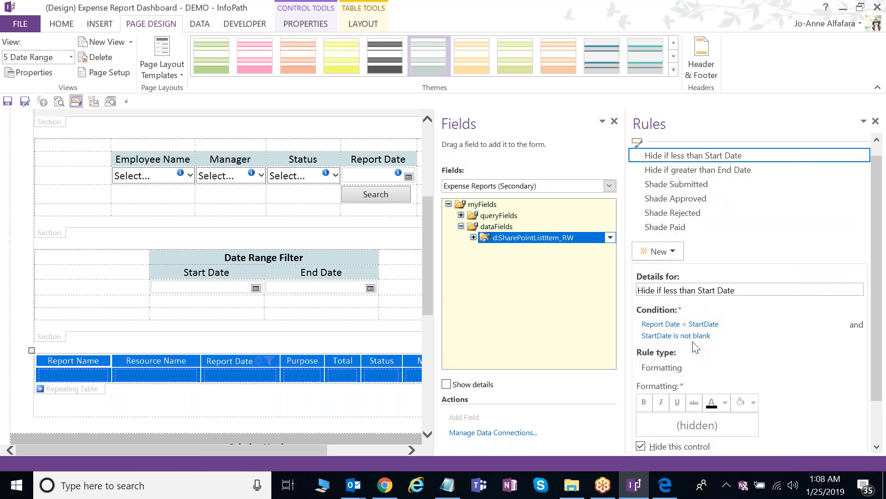
scroll(879, 351, up, 2)
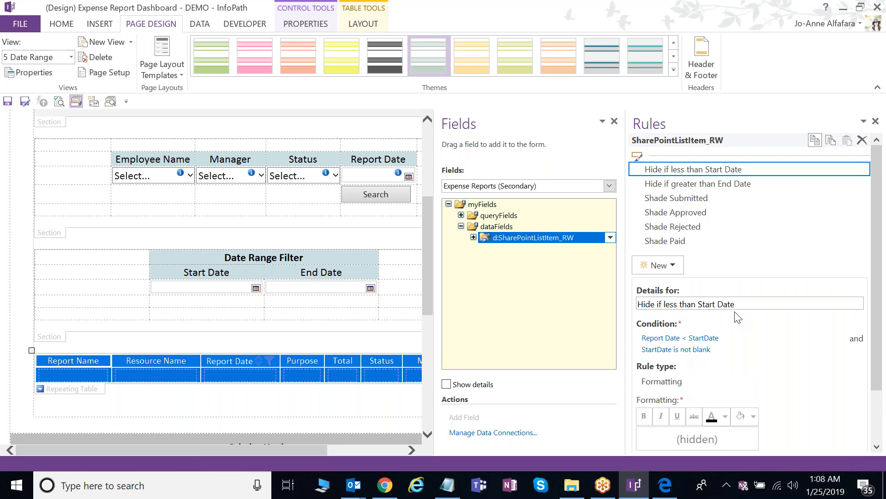
click(740, 188)
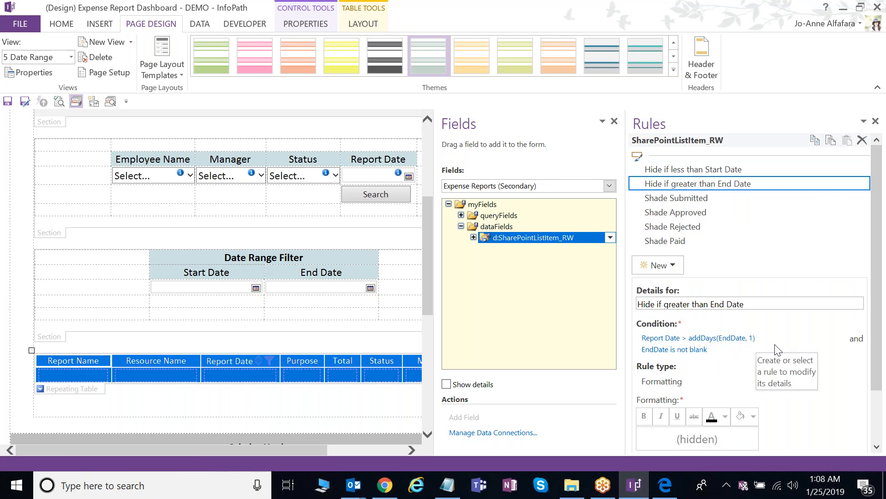
- Show the Report Date filter button's Toggle rule, then switch to the lab guide in Edge
scroll(674, 344, down, 1)
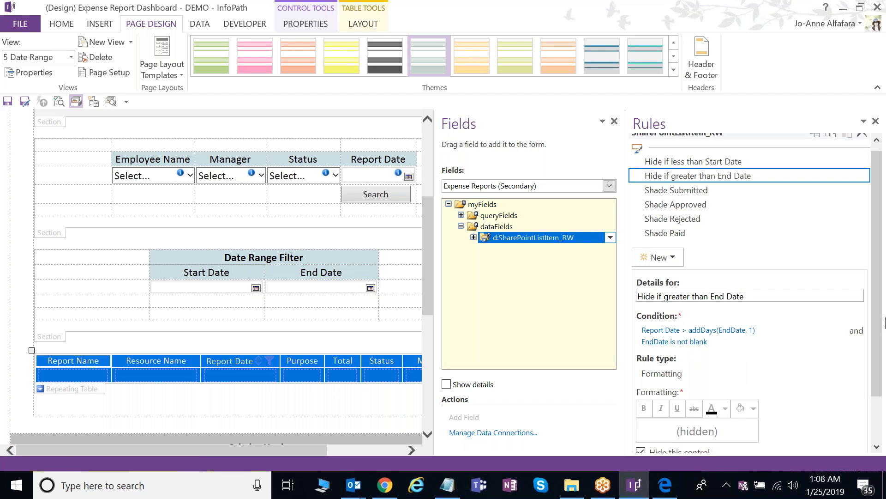
mouse_move(882, 326)
mouse_down()
mouse_move(884, 350)
mouse_move(883, 341)
mouse_up()
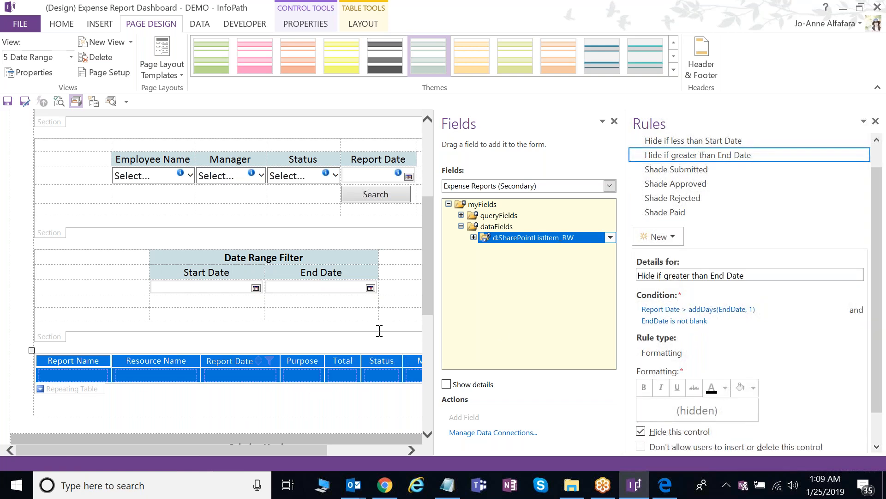
scroll(380, 330, up, 2)
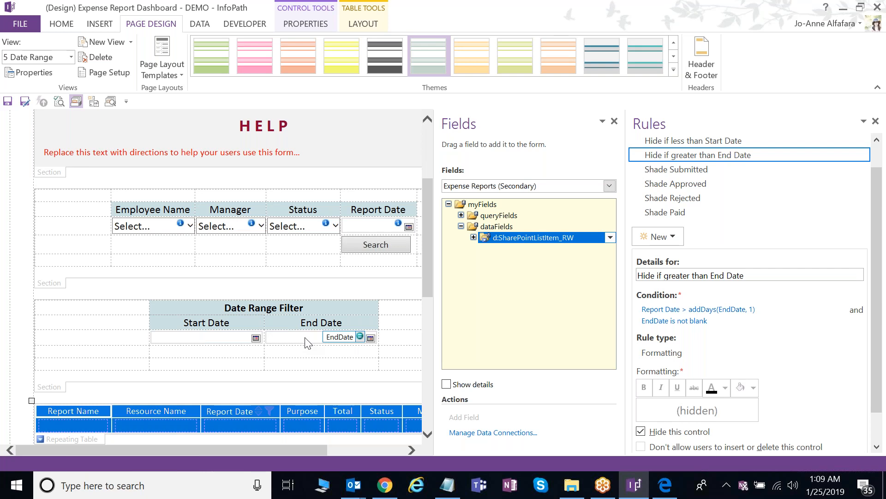
scroll(308, 343, down, 2)
click(270, 361)
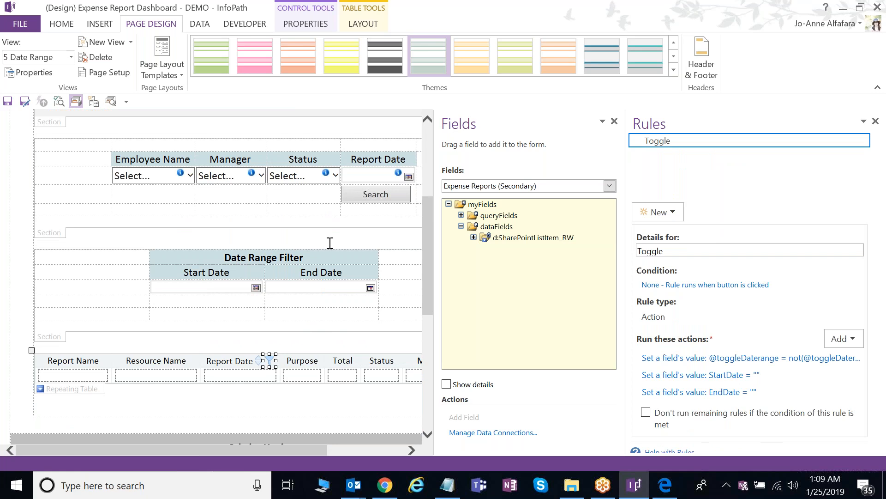
click(673, 492)
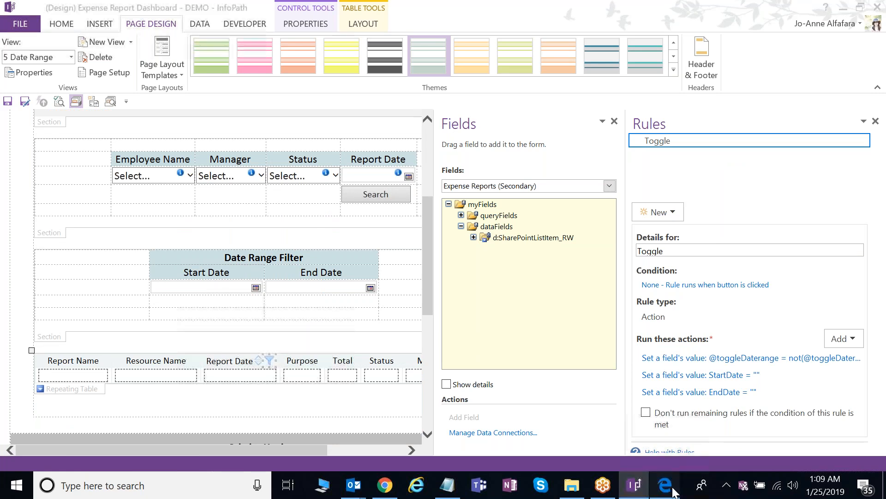
- Scroll the Lab 1 PDF to the Pagination section on page 15, then return to InfoPath
click(665, 485)
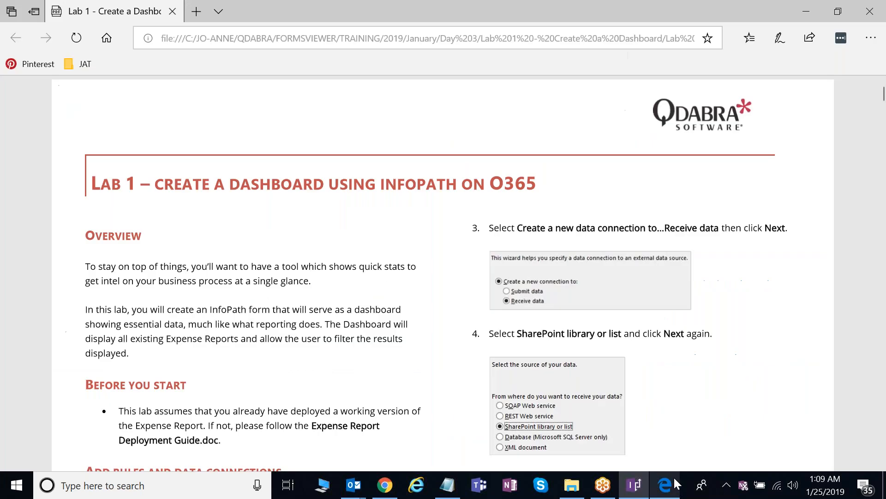
drag(883, 94, 880, 329)
scroll(564, 307, down, 4)
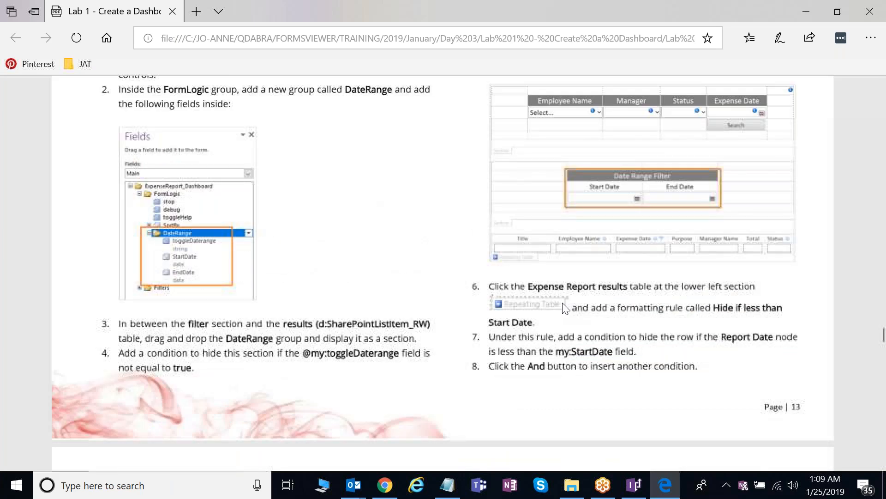
scroll(564, 307, down, 8)
scroll(565, 301, down, 8)
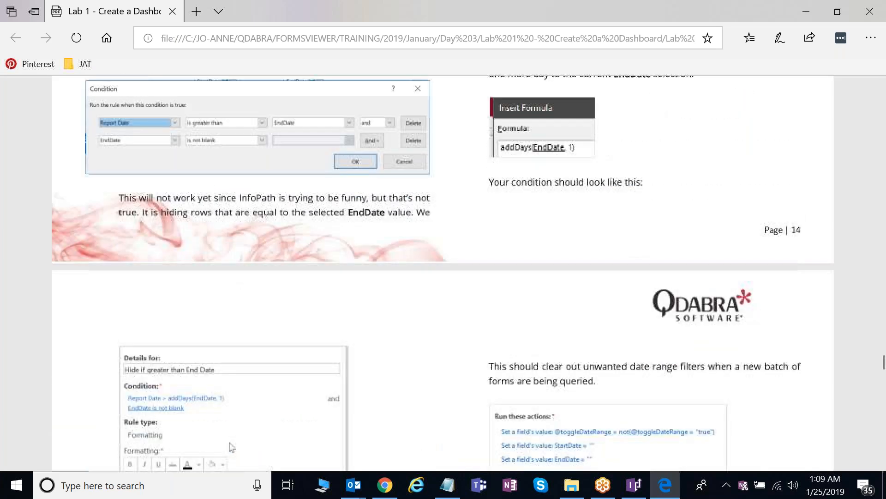
scroll(443, 272, down, 8)
scroll(559, 224, down, 1)
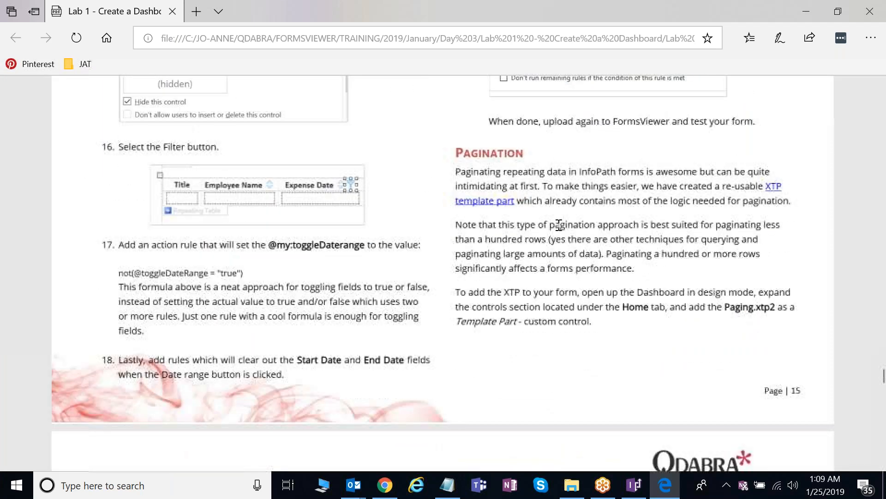
scroll(559, 225, down, 1)
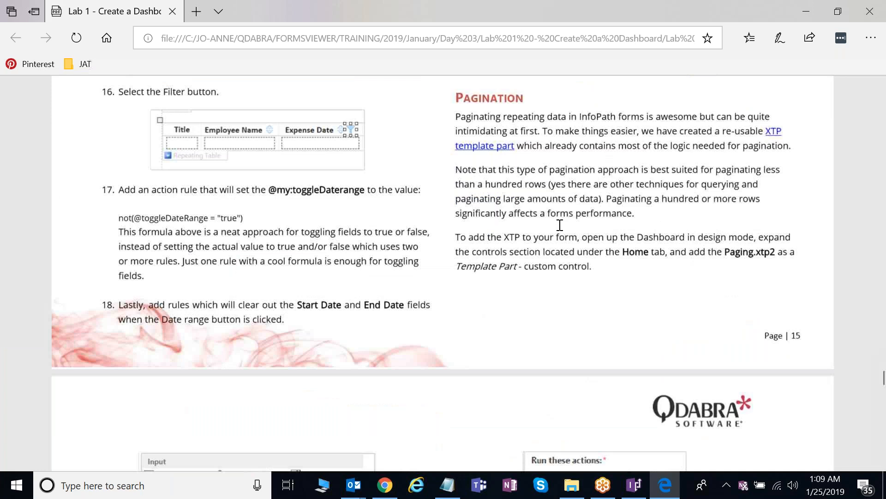
click(634, 485)
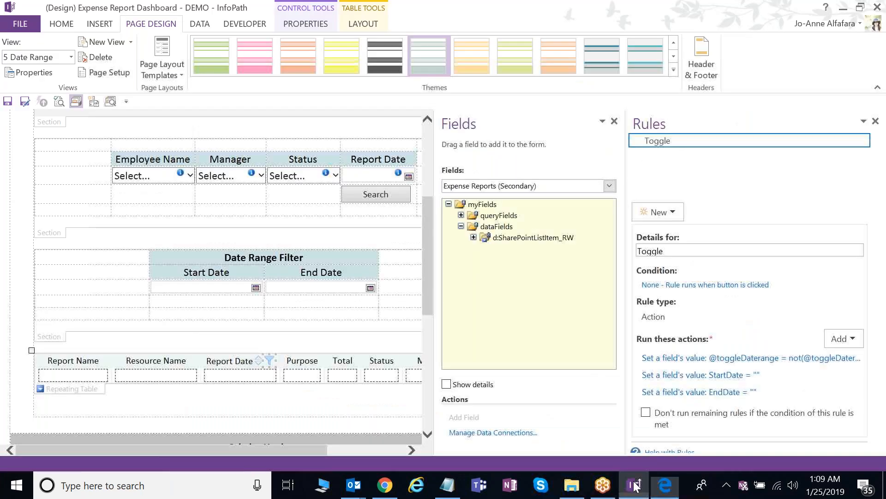
- Look over the 'Lab 1 - Create a Dashboard' folder containing Paging.xtp2, then minimize File Explorer
click(60, 26)
click(573, 490)
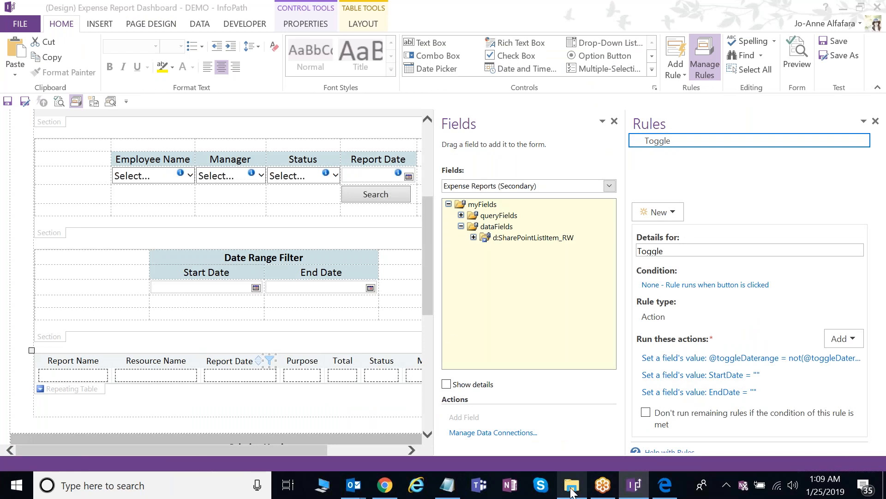
click(571, 490)
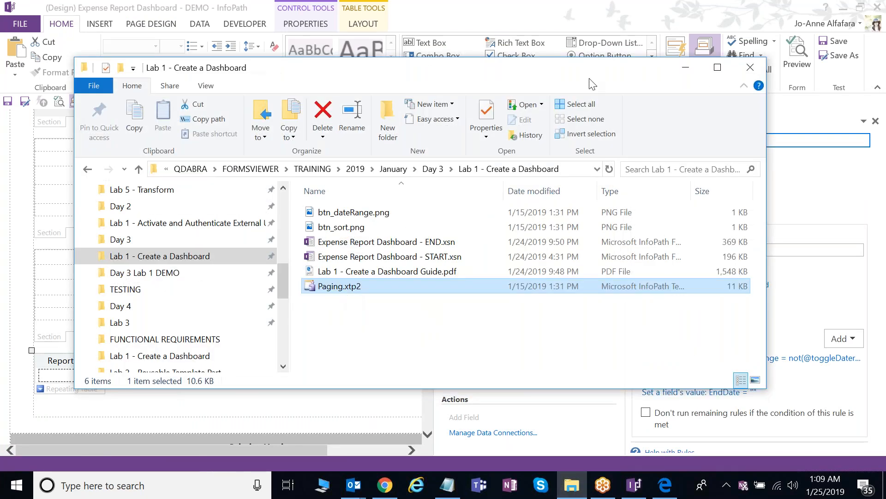
drag(593, 84, 572, 86)
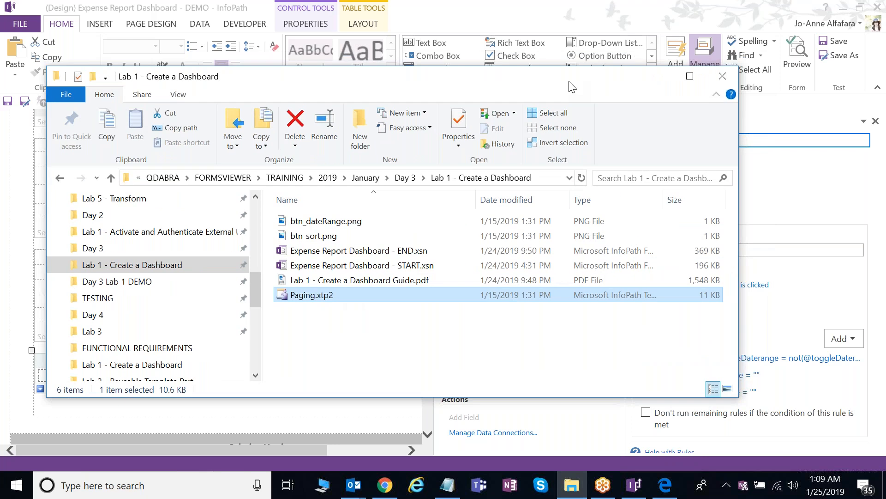
click(657, 78)
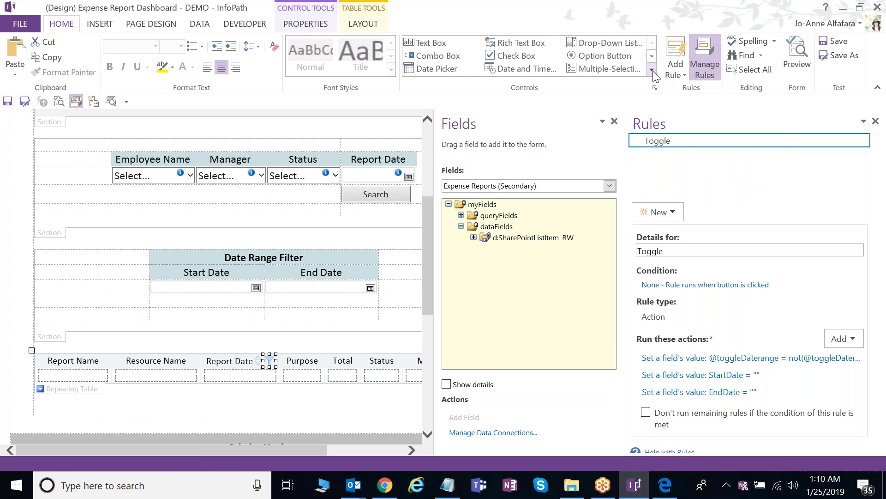
- Add a blank line below the results table and insert the Paging template part from Custom controls
click(652, 71)
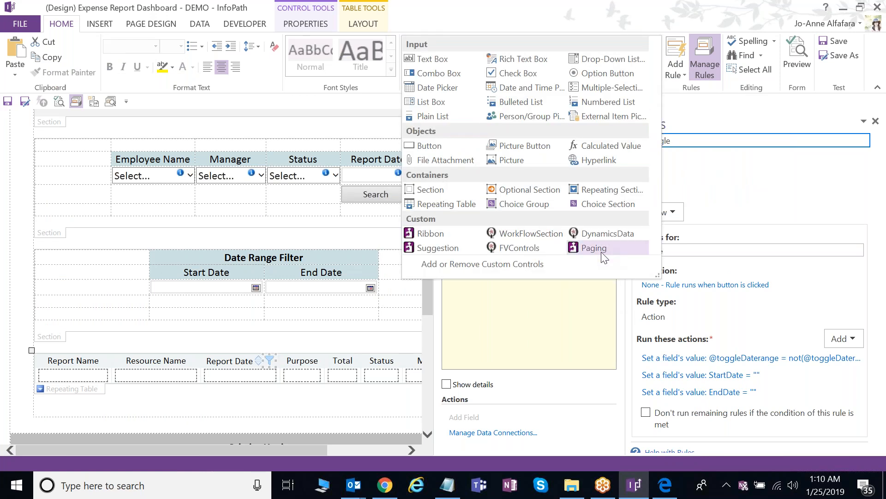
click(306, 400)
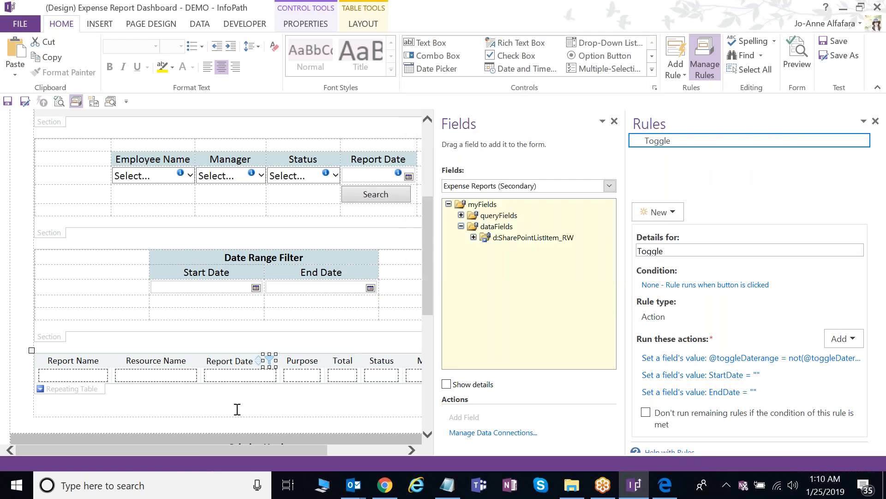
click(84, 405)
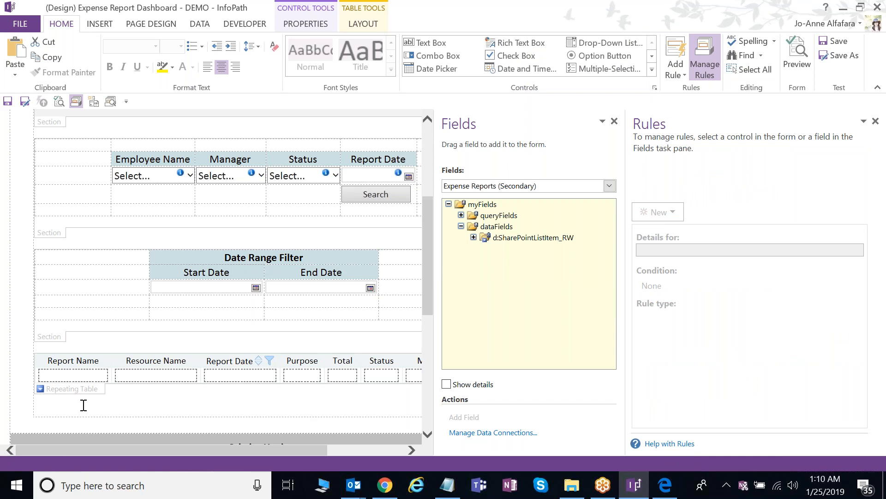
key(Return)
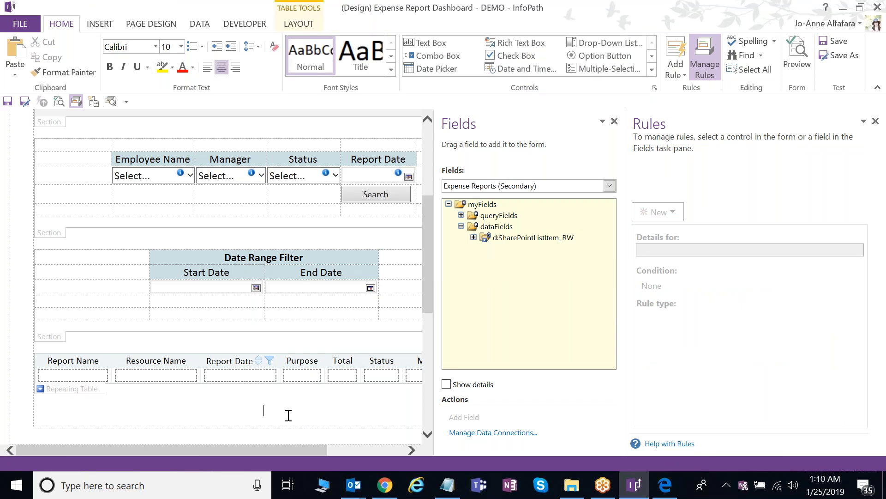
click(652, 70)
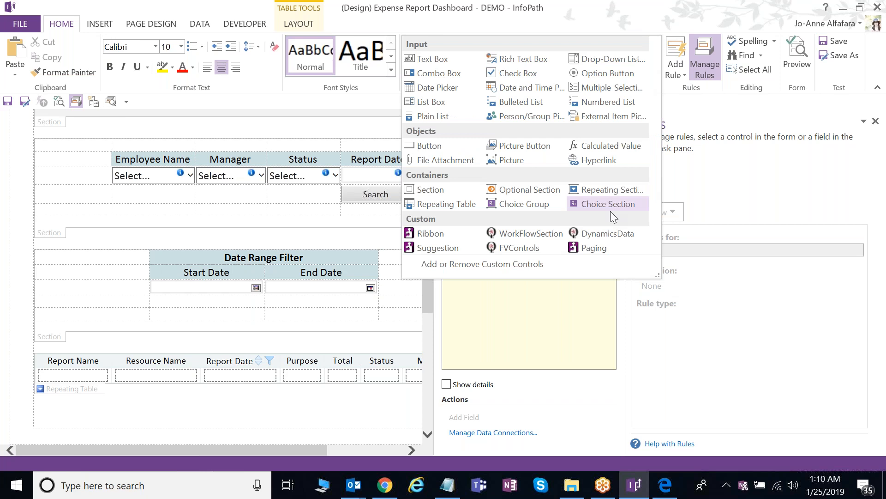
click(600, 247)
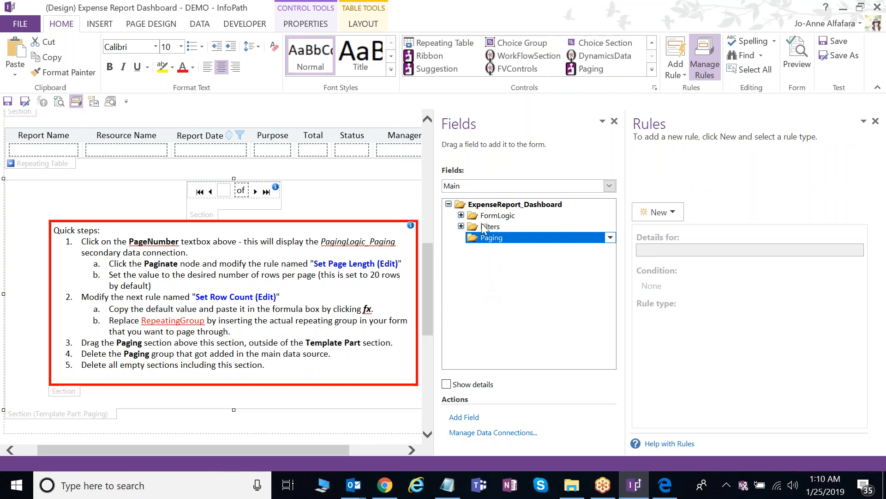
- Switch the Fields pane to the PagingLogic_Paging data source and inspect the Paging group
click(491, 188)
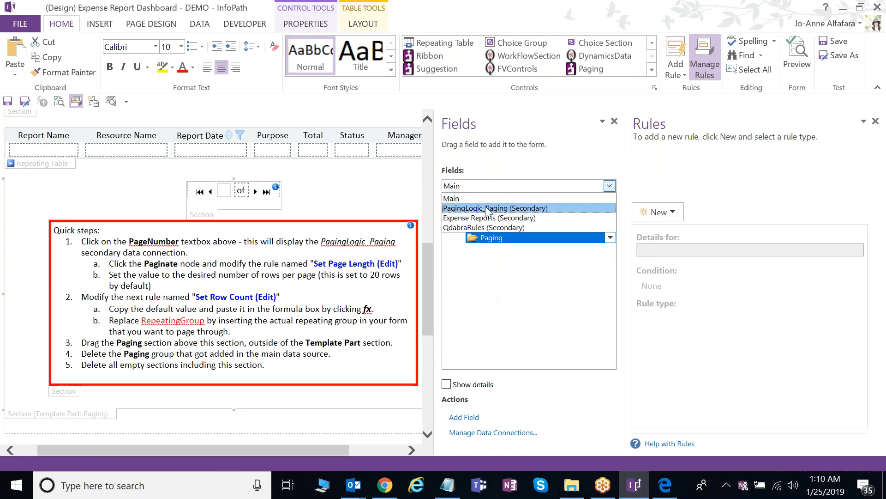
click(487, 208)
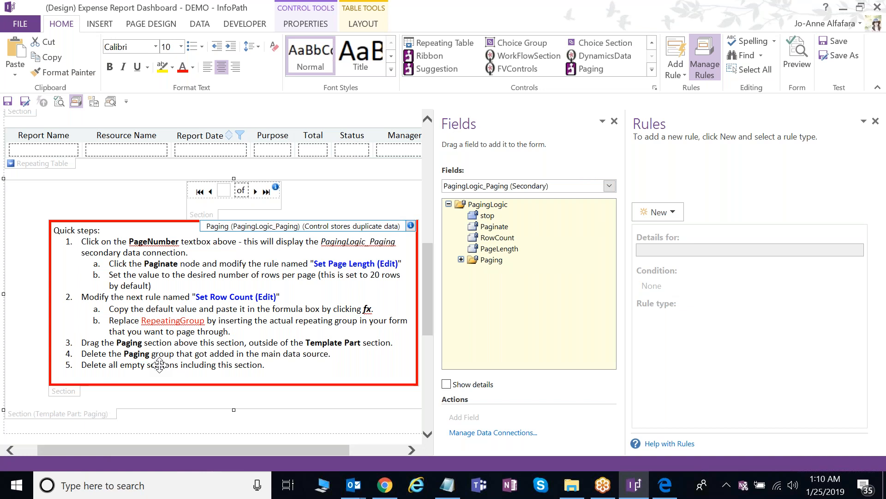
click(137, 365)
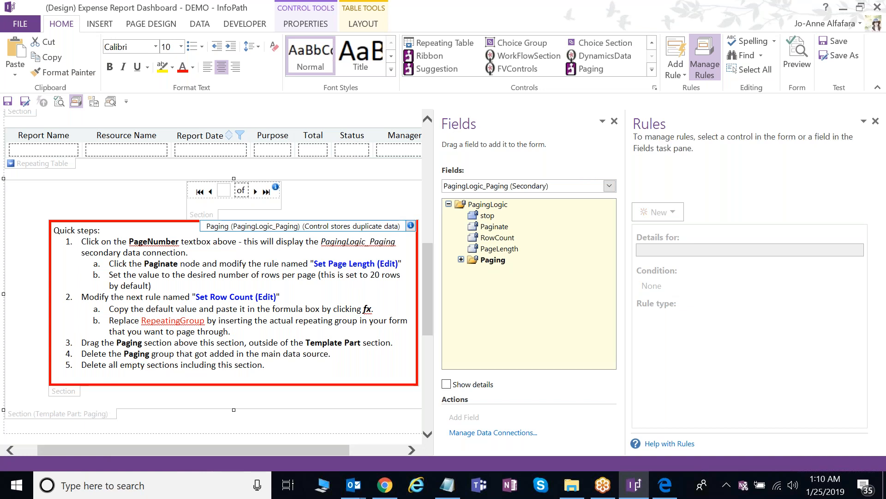
drag(267, 364, 54, 229)
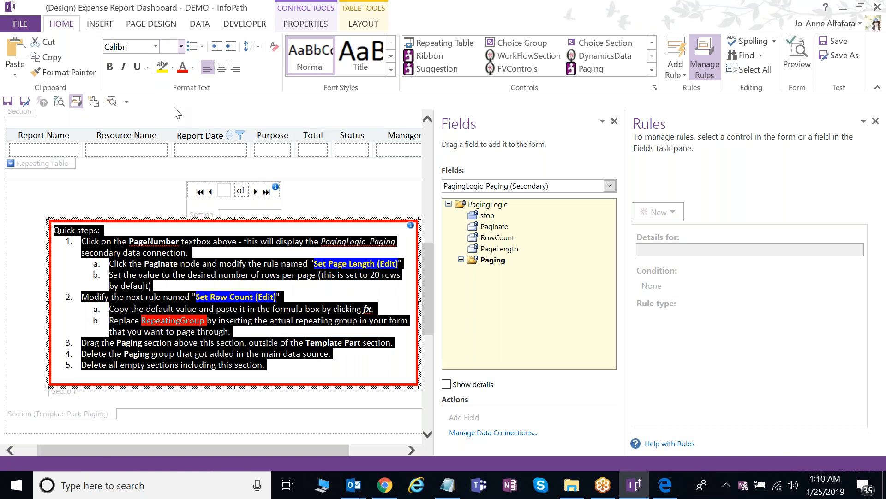
click(309, 378)
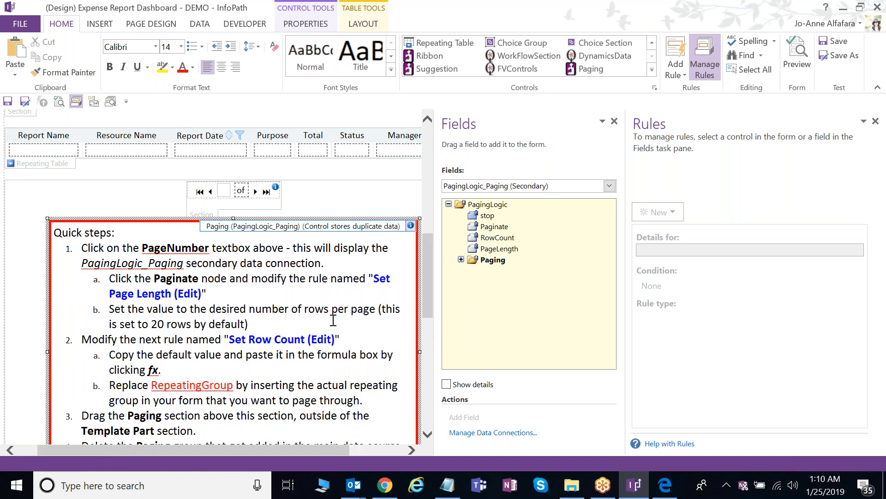
- Show the Paginate field's Set Page Length (Edit) rule, which sets PageLength to 20
scroll(334, 320, down, 1)
scroll(334, 320, up, 1)
click(228, 192)
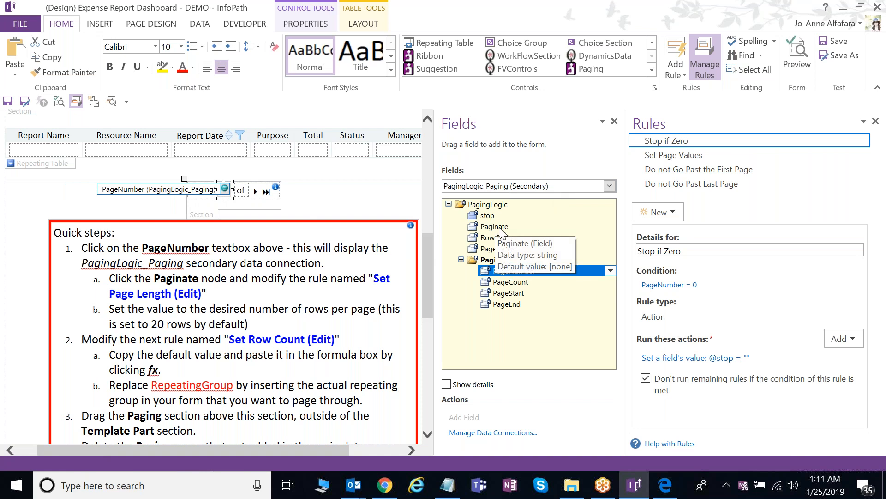
click(495, 226)
click(694, 170)
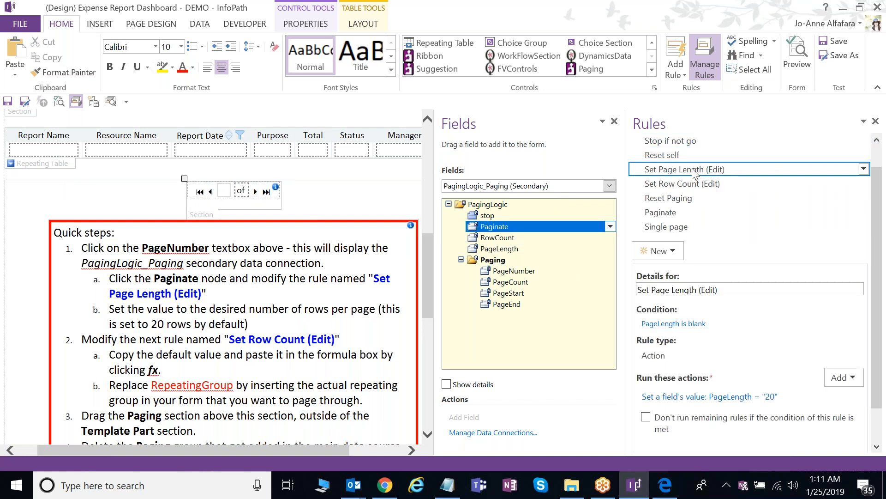
- Change the Set Page Length (Edit) action's PageLength value from 20 to 10
double_click(701, 288)
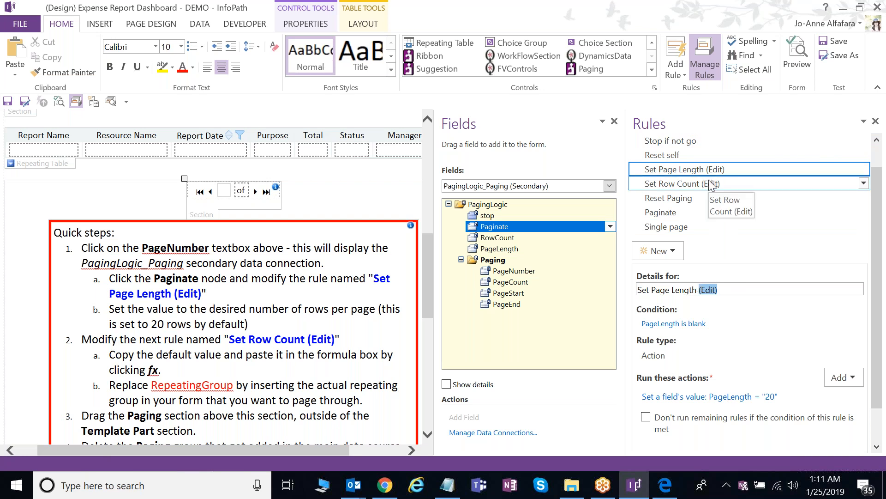
drag(627, 374, 606, 374)
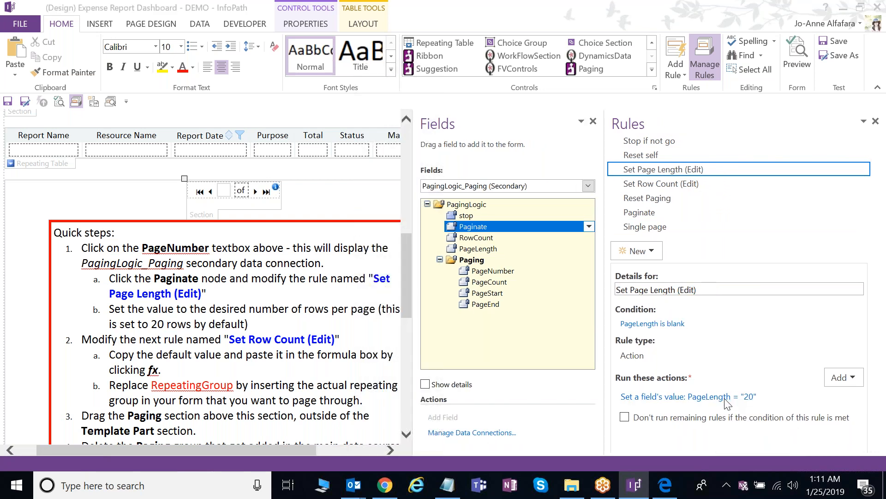
click(725, 398)
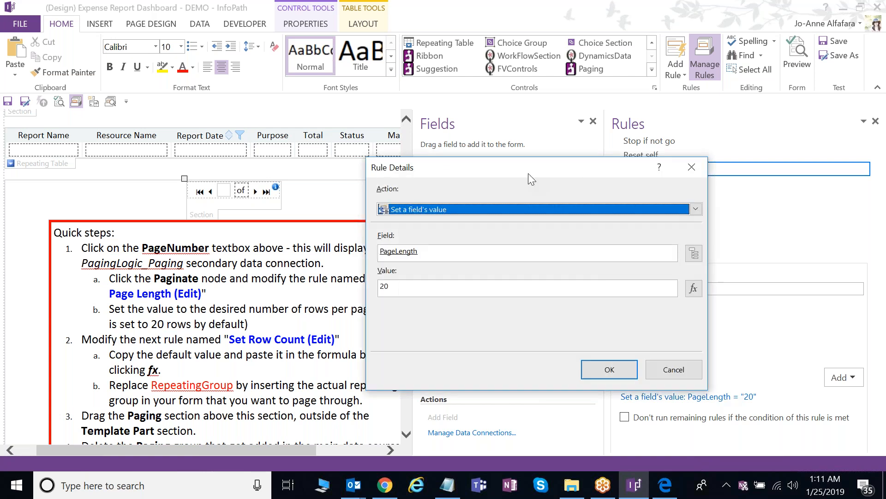
text(10)
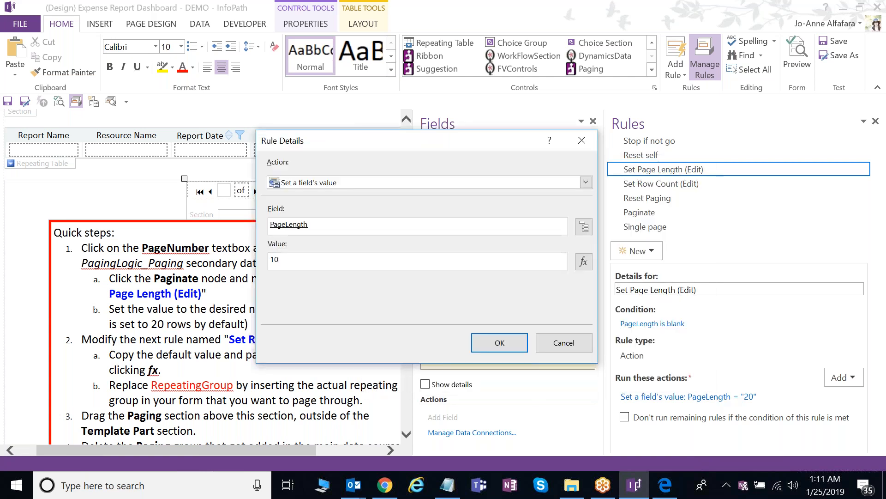
click(503, 345)
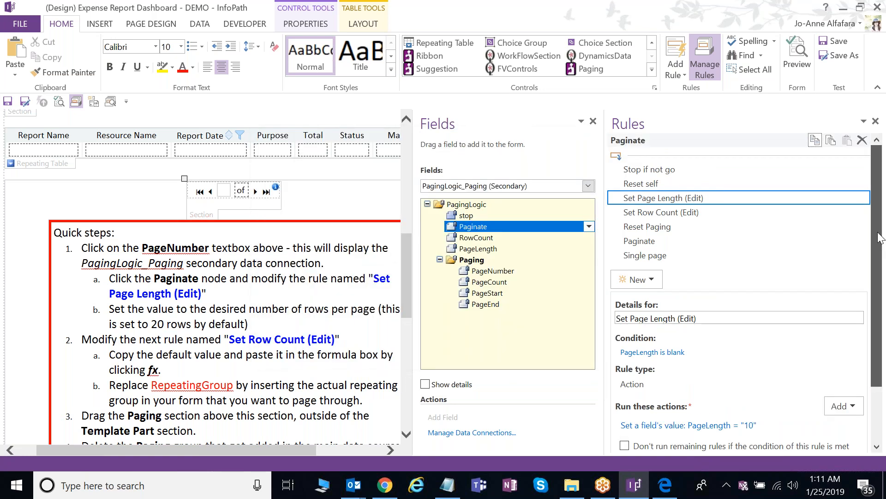
- Move the Set Row Count (Edit) value count(RepeatingGroup) into the formula editor
click(705, 203)
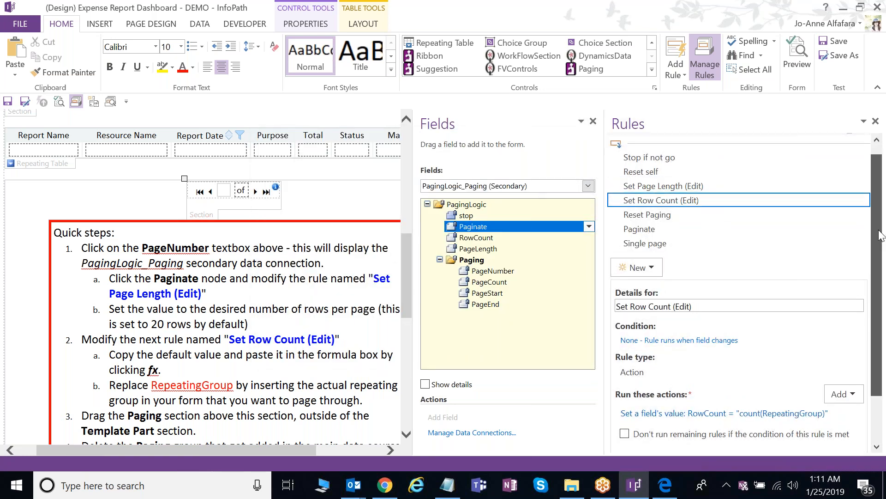
drag(879, 233, 878, 240)
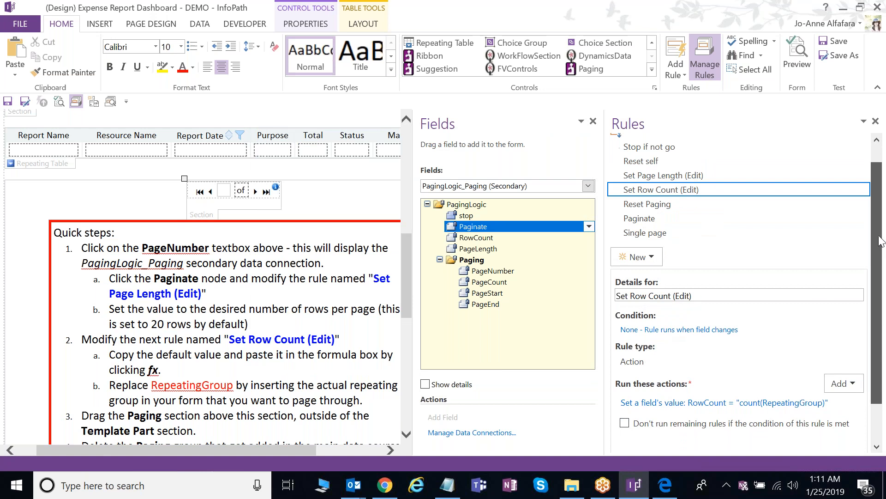
click(744, 409)
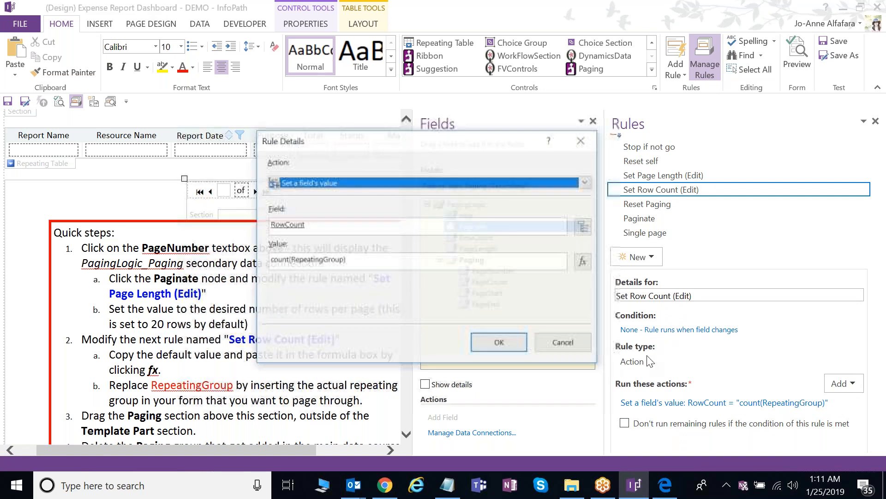
drag(349, 260, 269, 261)
key(ctrl+x)
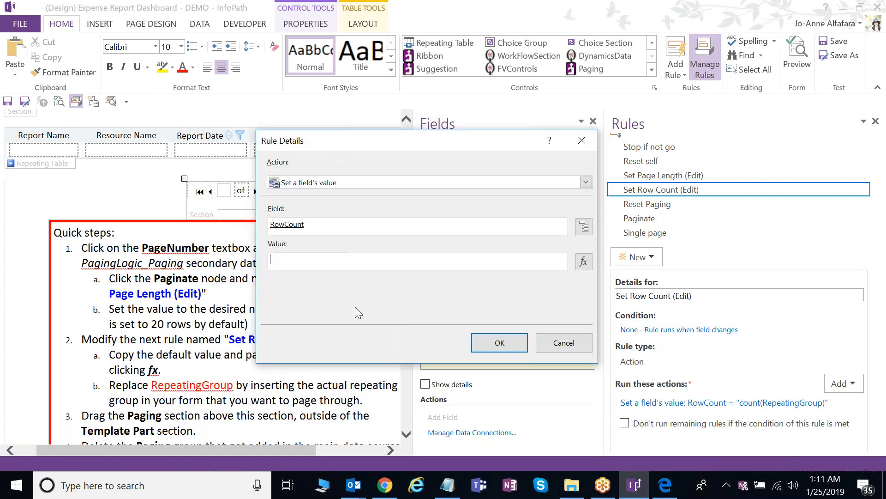
click(584, 262)
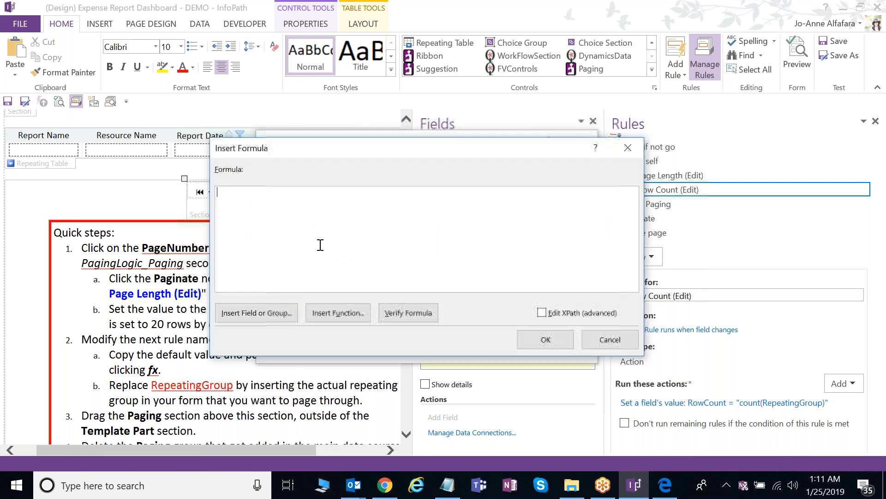
key(ctrl+v)
- Replace RepeatingGroup with Expense Reports' SharePointListItem_RW group and confirm the RowCount action
double_click(266, 193)
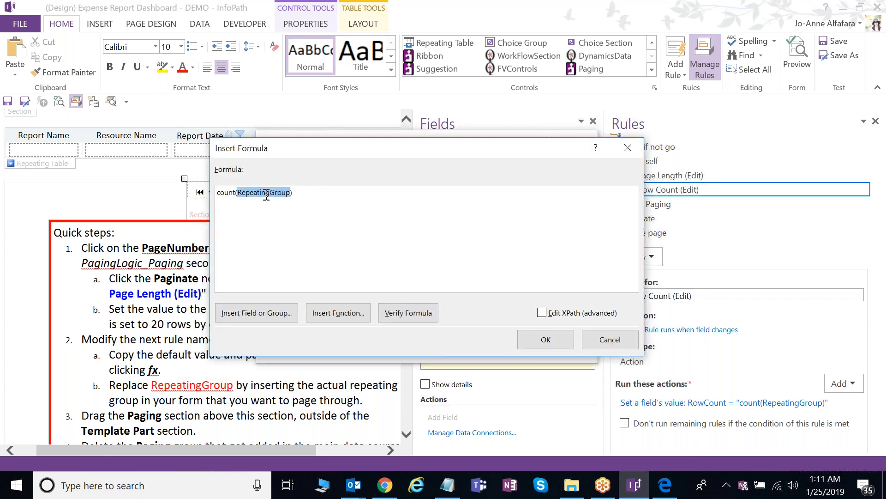
click(286, 316)
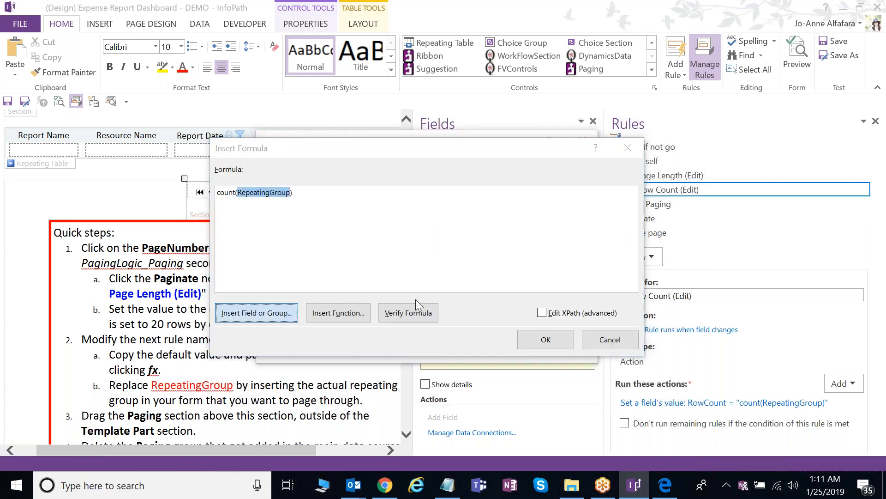
click(406, 141)
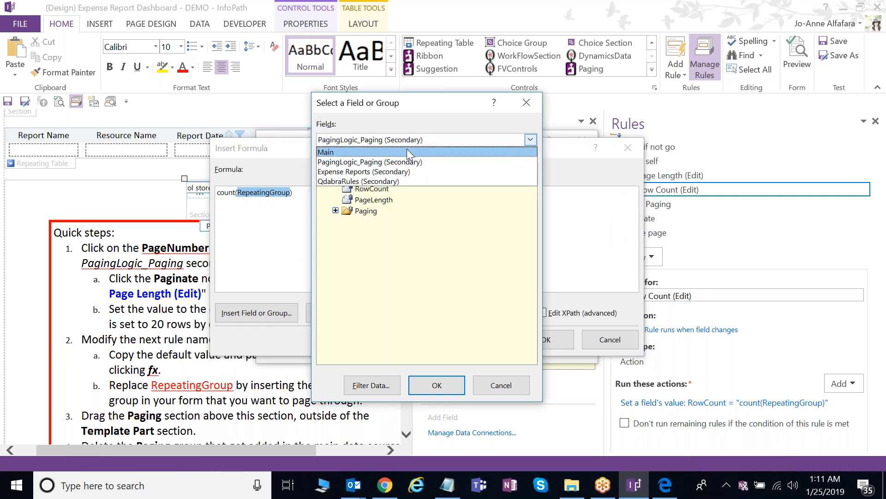
click(369, 172)
click(336, 177)
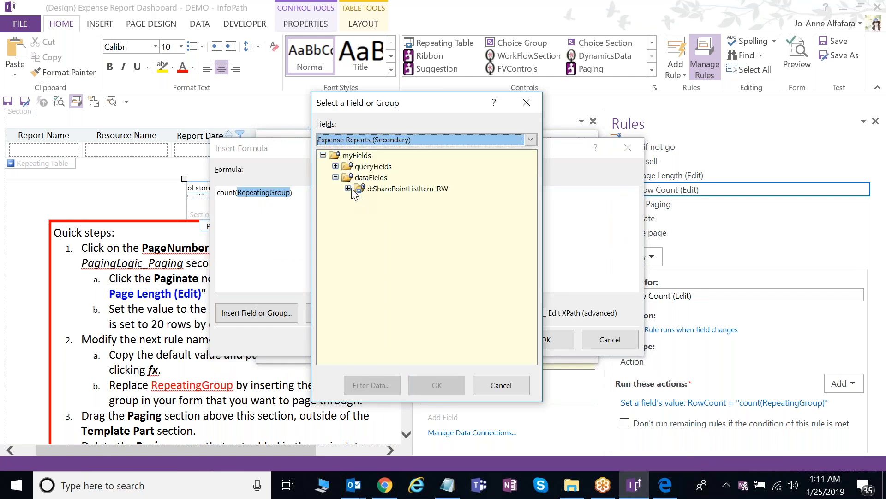
click(348, 189)
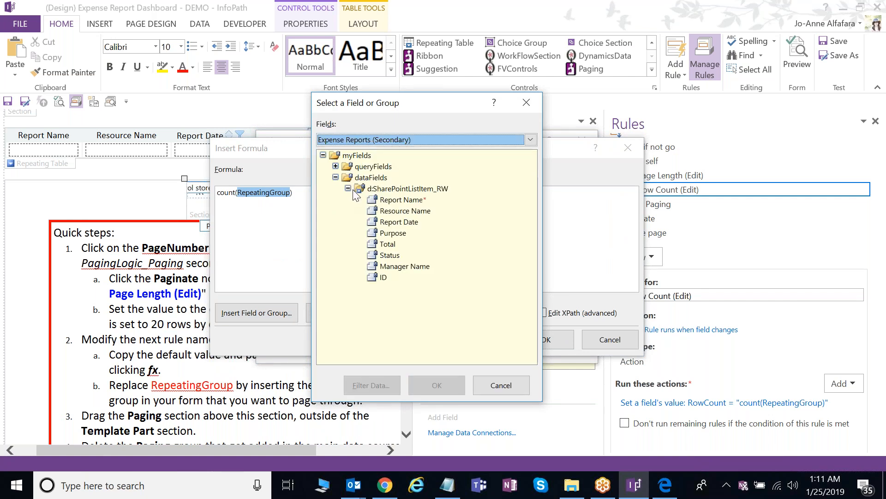
click(424, 190)
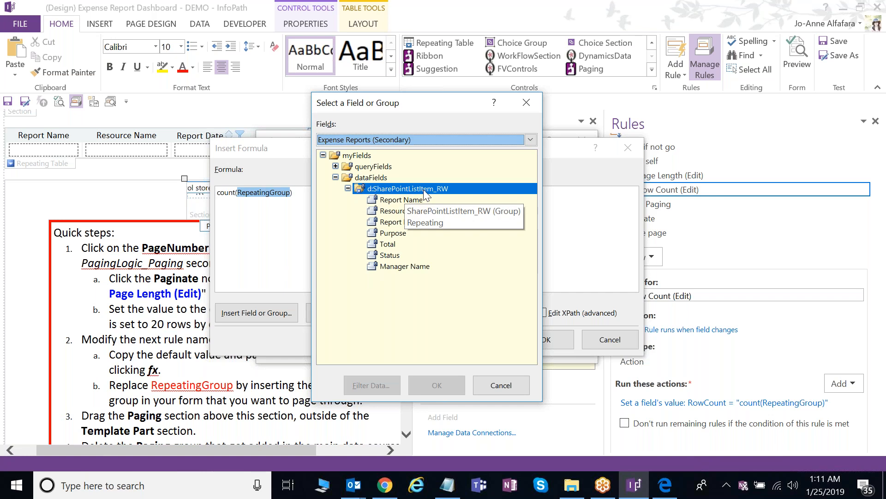
double_click(424, 189)
click(544, 342)
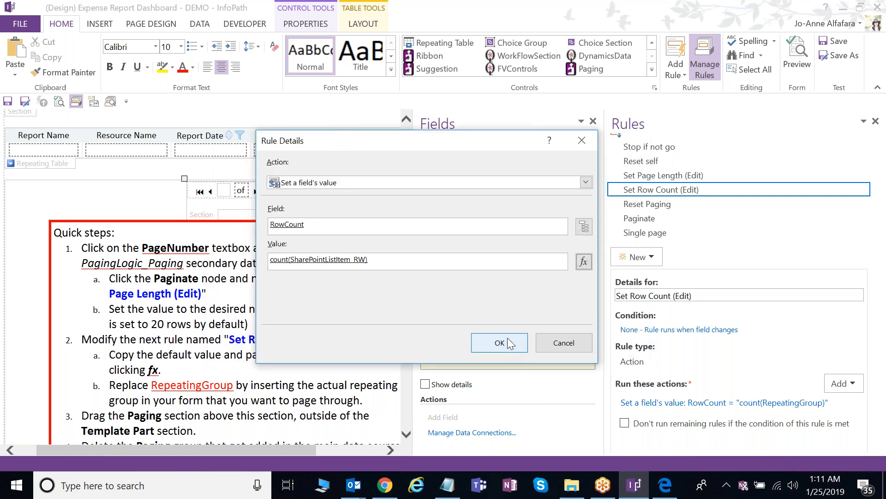
click(508, 341)
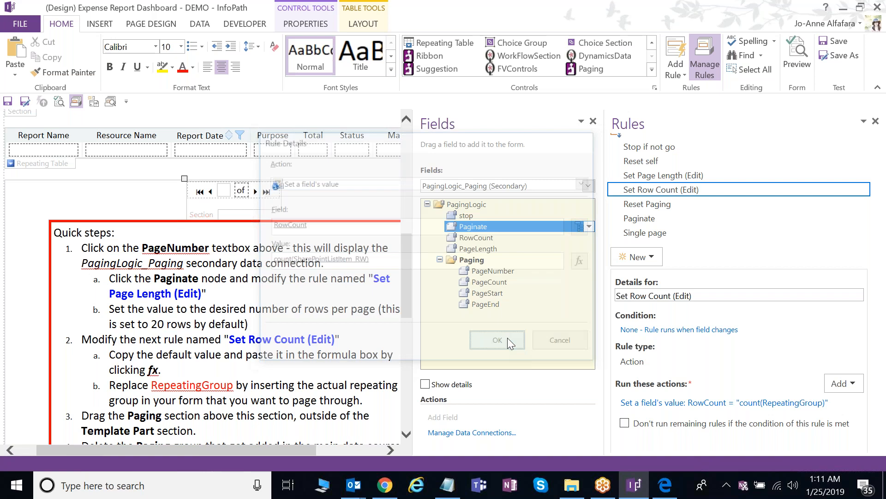
- Move the Paging section directly below the Repeating Table and center it
click(876, 121)
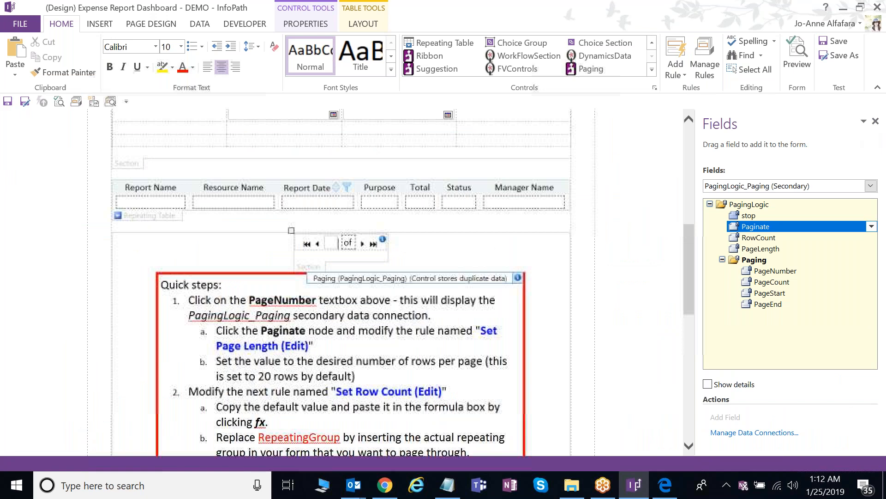
click(315, 267)
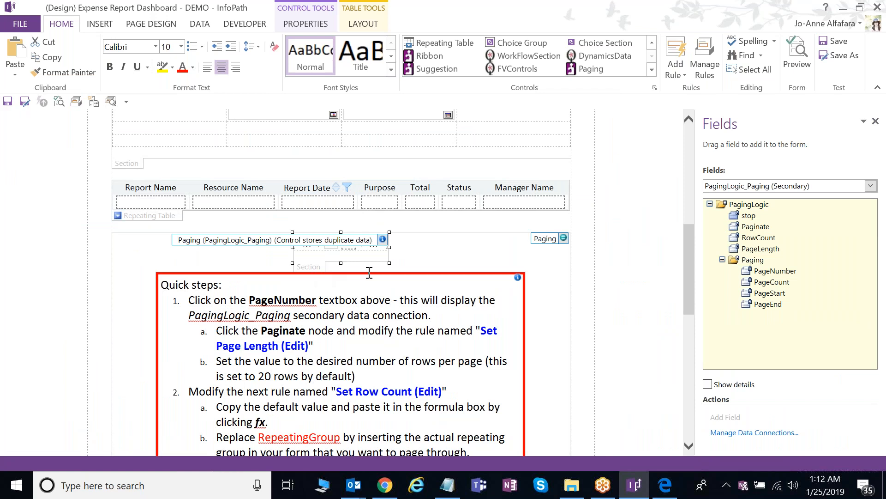
key(ctrl+x)
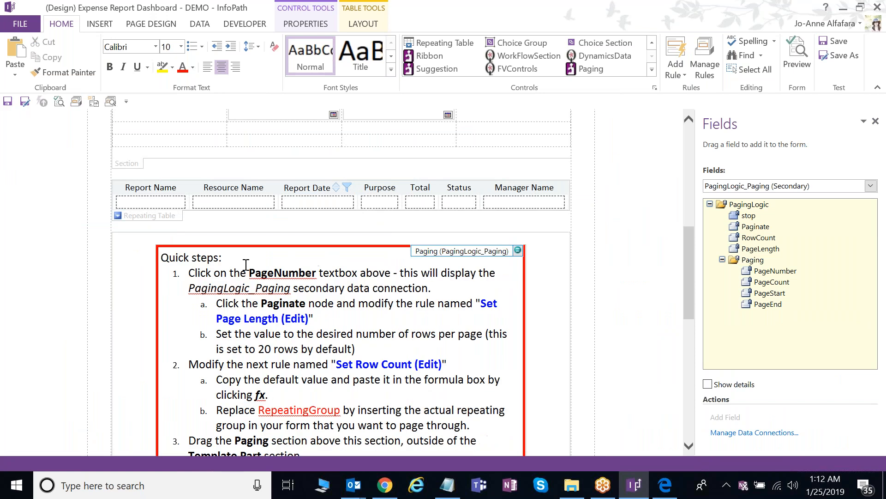
click(233, 223)
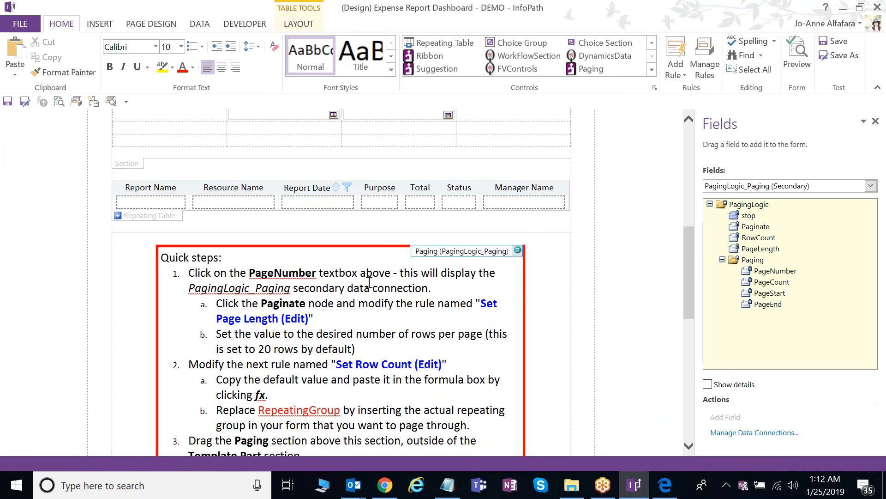
key(Return)
key(Return)
key(Return)
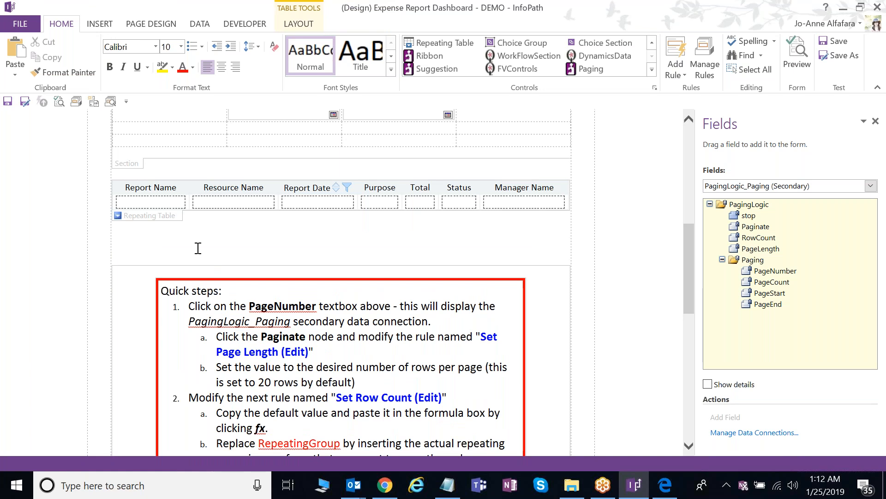
key(Return)
key(Return)
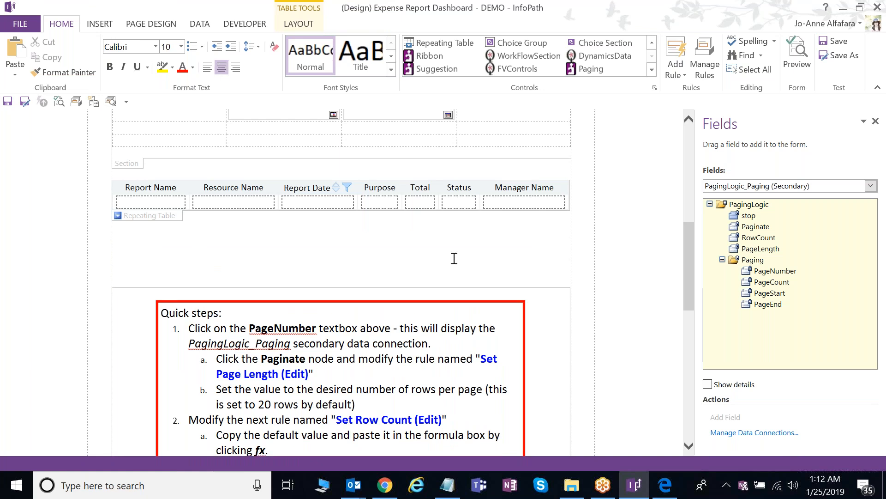
key(ctrl+v)
click(127, 265)
click(223, 70)
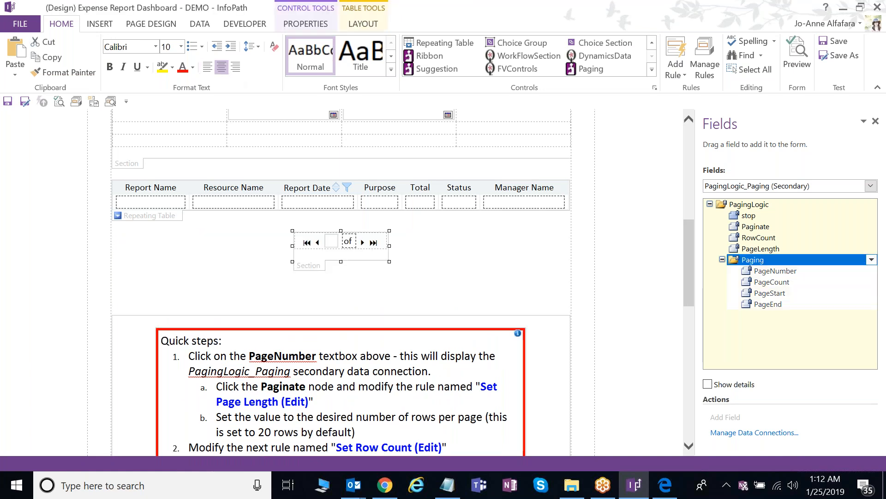
- Delete the Quick steps instructions section and the empty Paging template section
scroll(218, 378, down, 4)
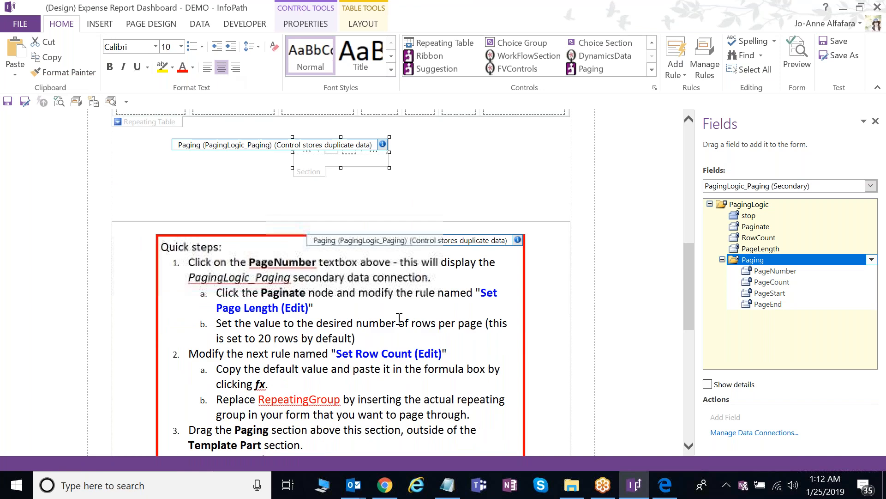
click(218, 377)
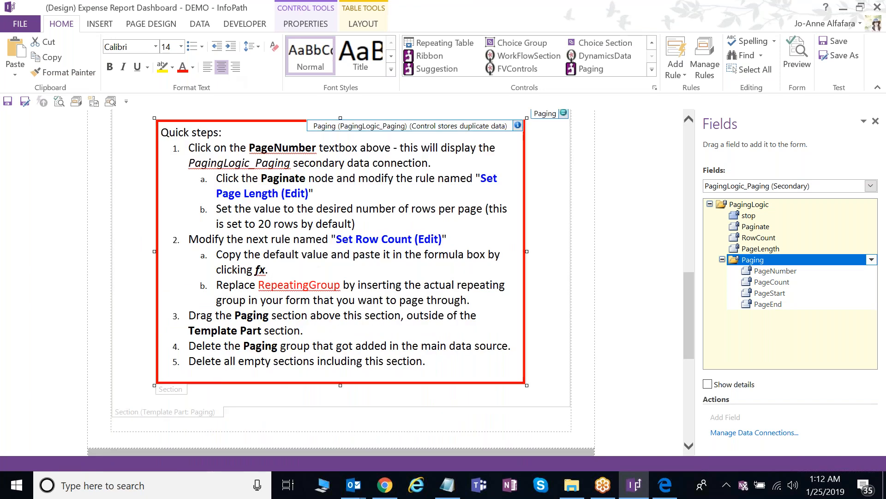
key(Delete)
scroll(210, 379, up, 2)
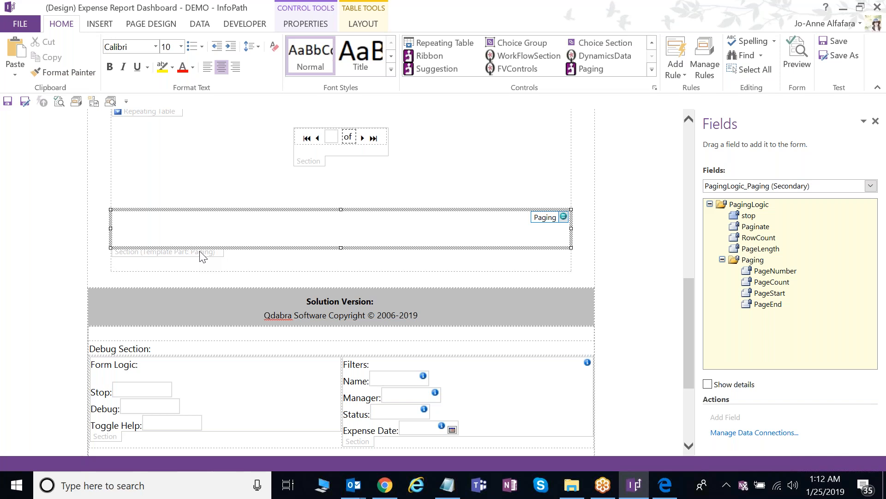
key(Delete)
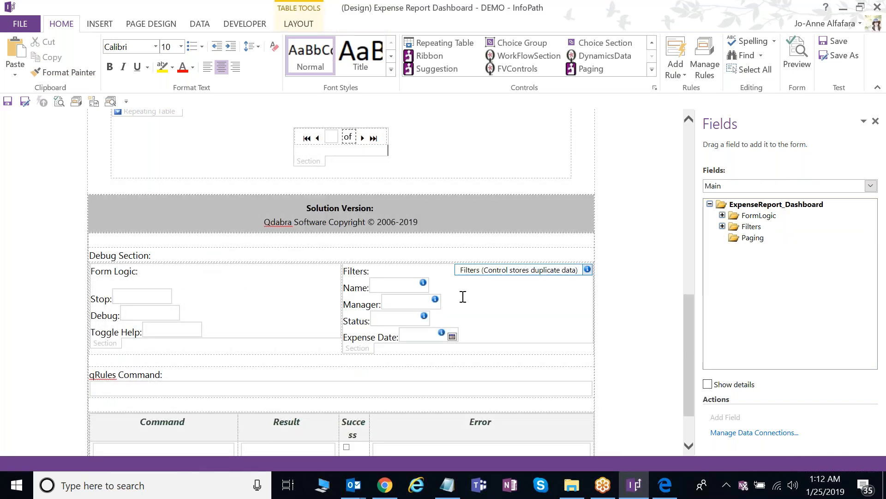
- Delete the Paging group from the Main data source in the Fields pane
scroll(463, 297, up, 1)
right_click(734, 237)
click(670, 347)
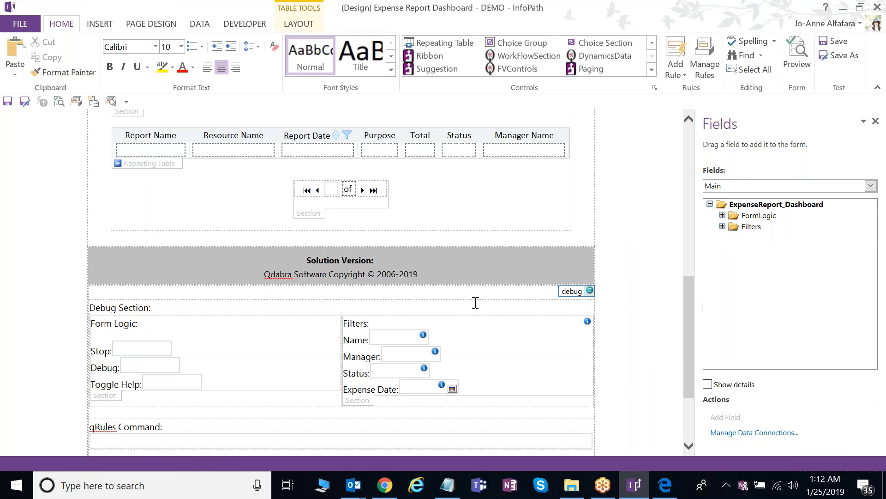
scroll(475, 302, up, 2)
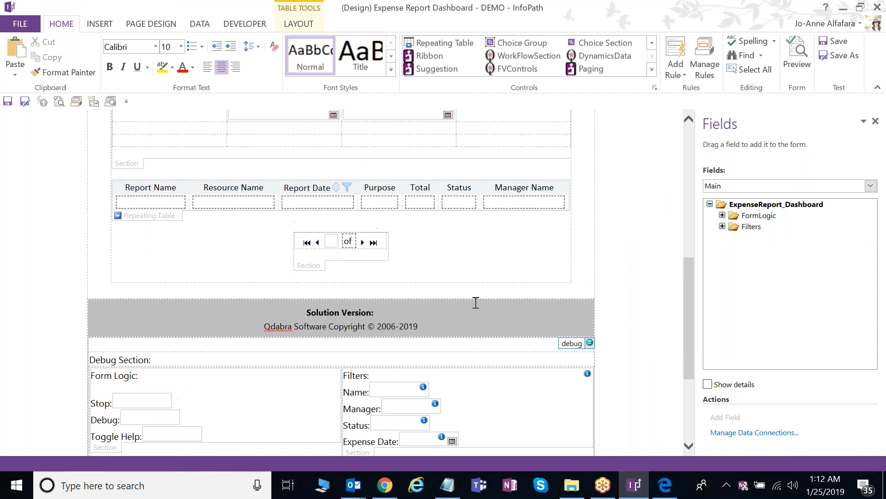
scroll(475, 302, up, 3)
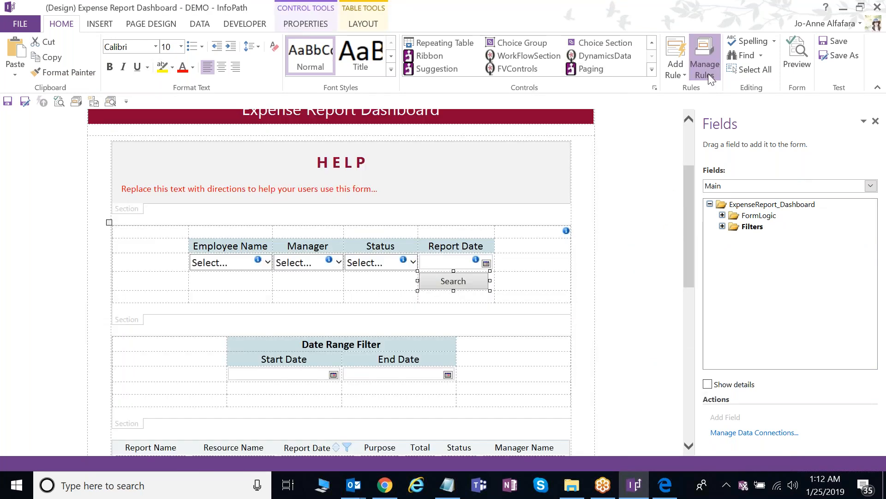
- Switch to the 6 Pagination view, then open DEMO_Paging.xsn from the lab folder for design
click(709, 73)
click(151, 23)
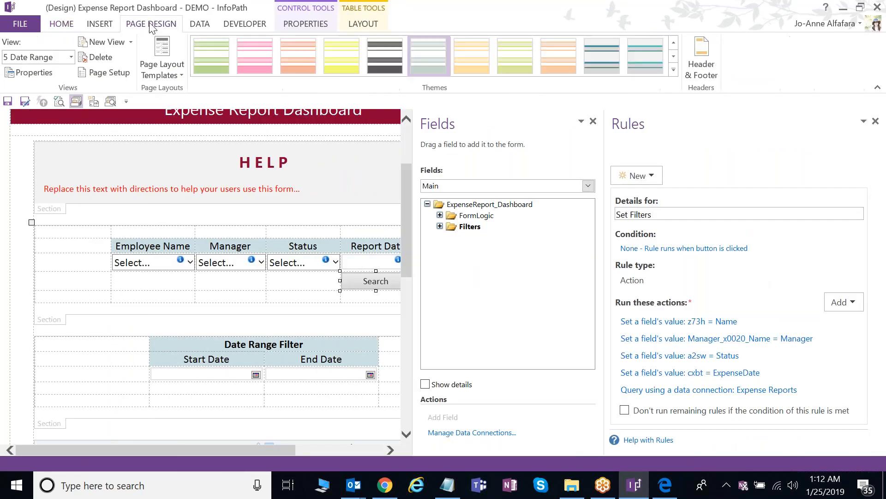
click(32, 61)
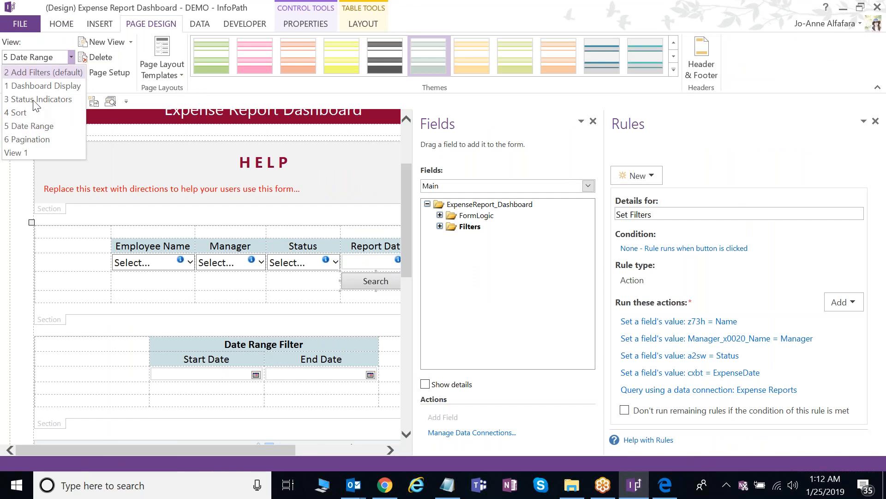
click(32, 138)
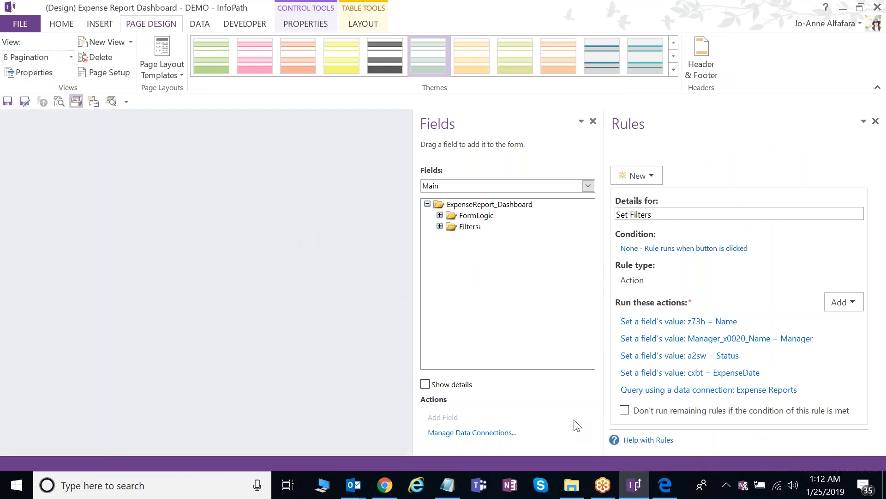
click(577, 492)
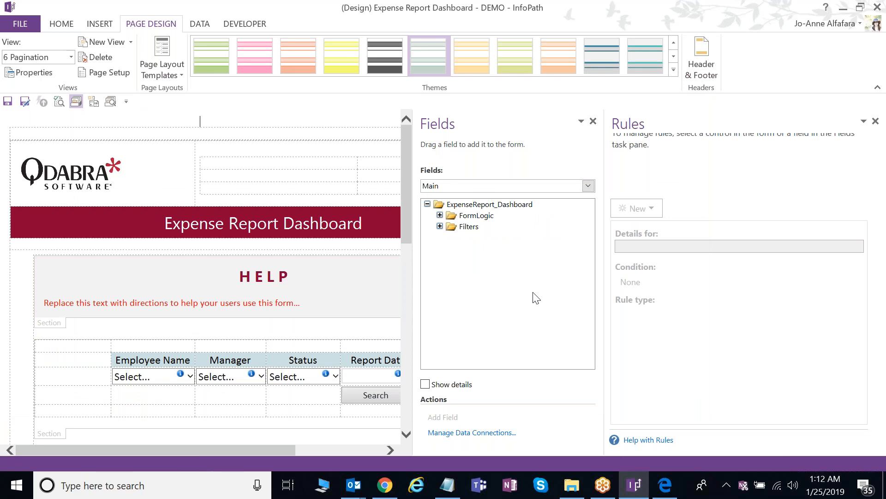
key(F5)
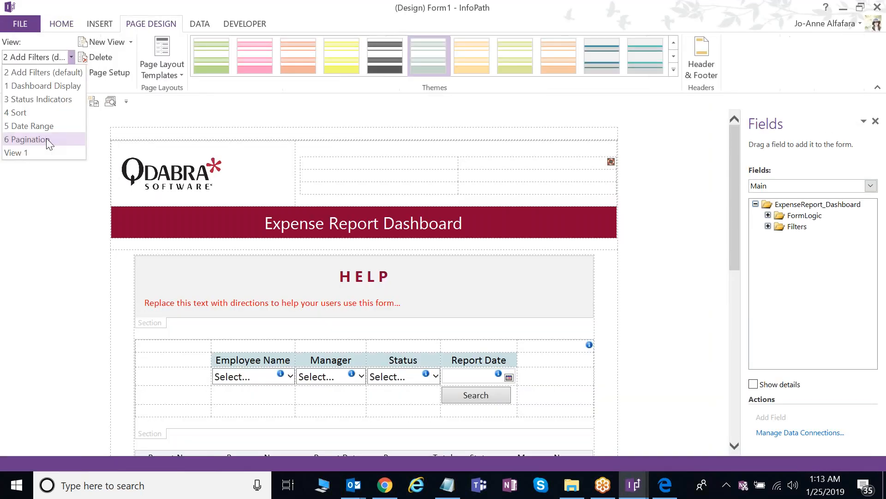
- Show the 6 Pagination view and display the Search button's rules
click(46, 139)
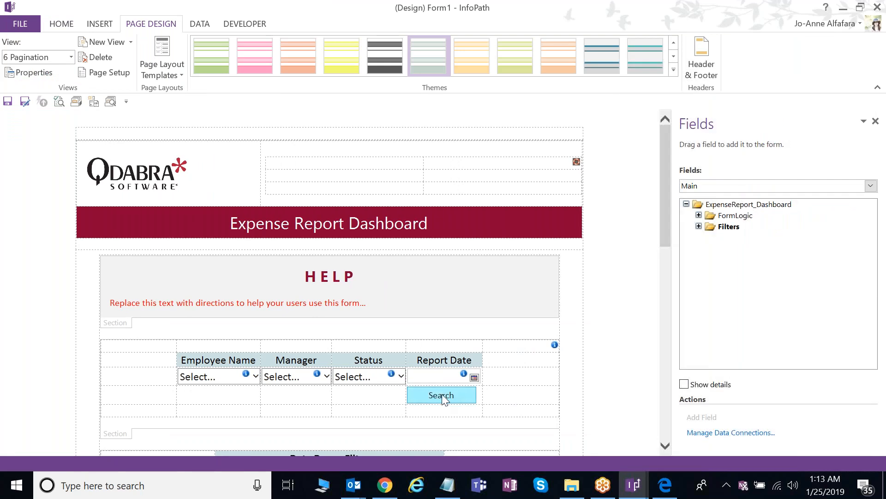
click(442, 394)
drag(673, 326, 638, 326)
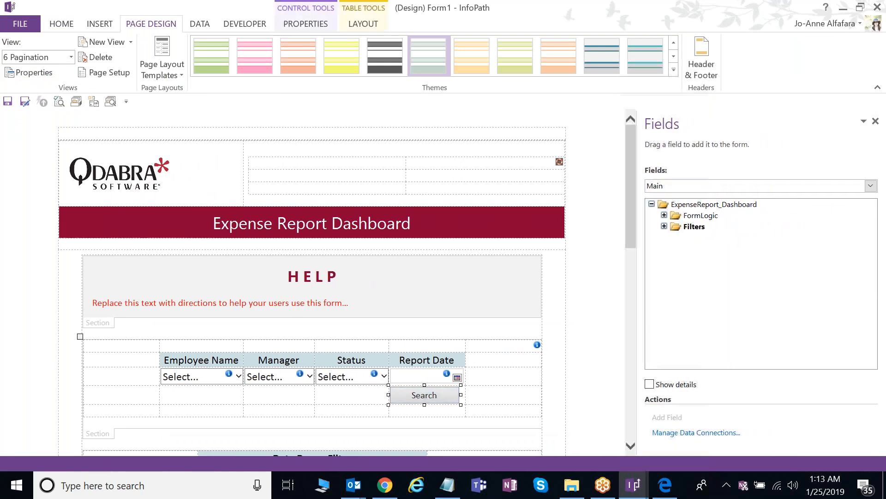
click(76, 101)
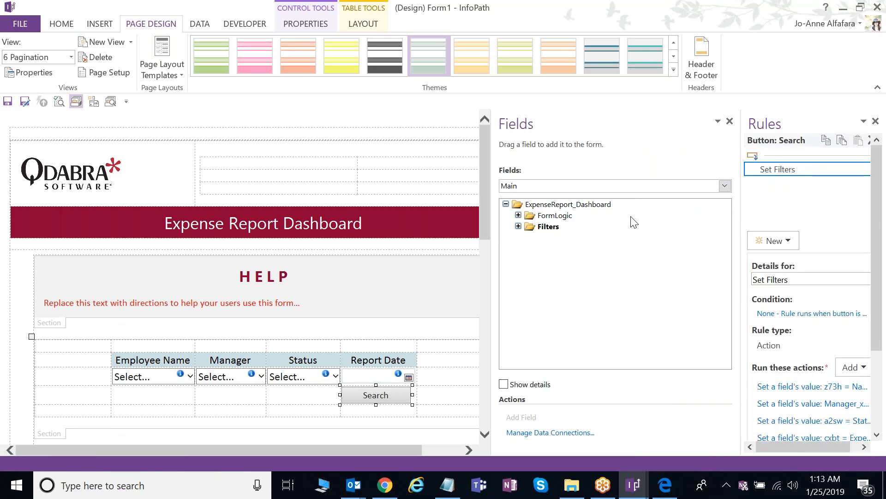
- Inspect the Set Paging rule on the QdabraRules finishedLoading field
click(462, 186)
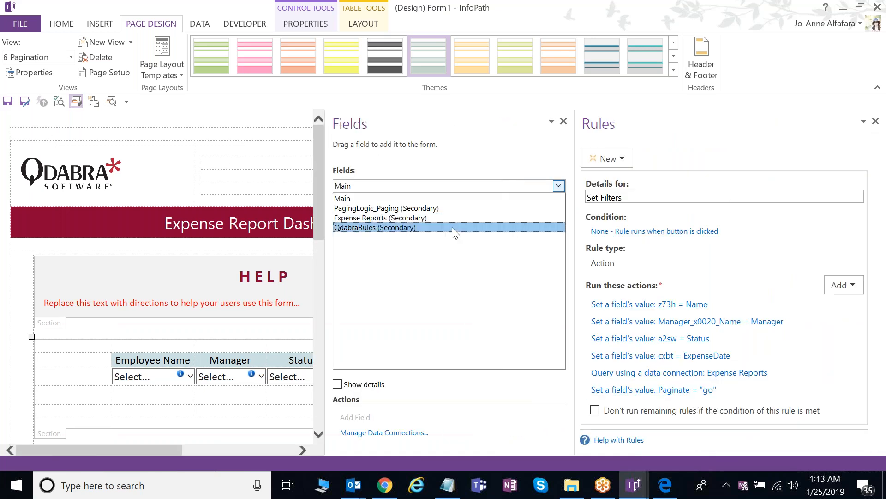
click(452, 229)
click(399, 226)
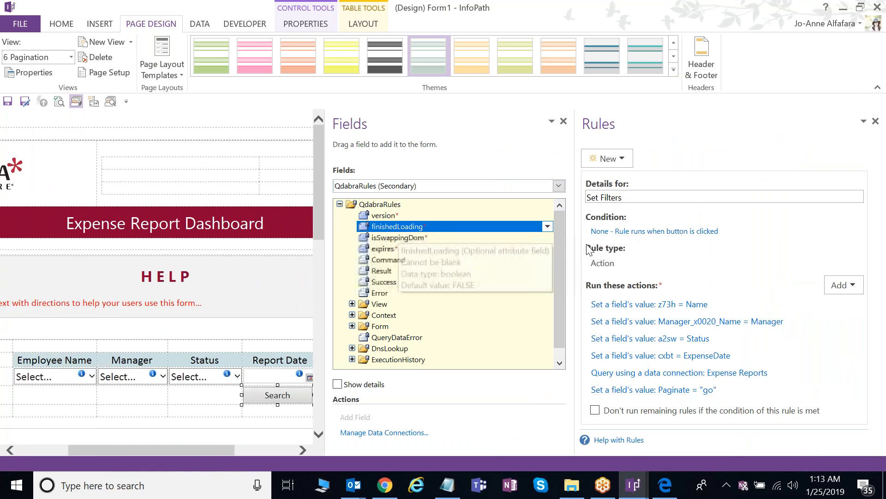
click(614, 198)
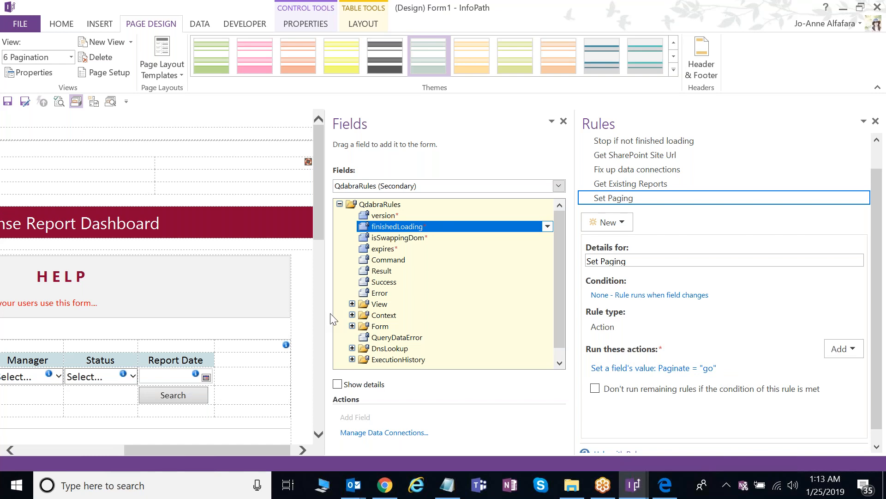
- Resize the side panels and view the expense repeating table's rules
drag(325, 318, 412, 317)
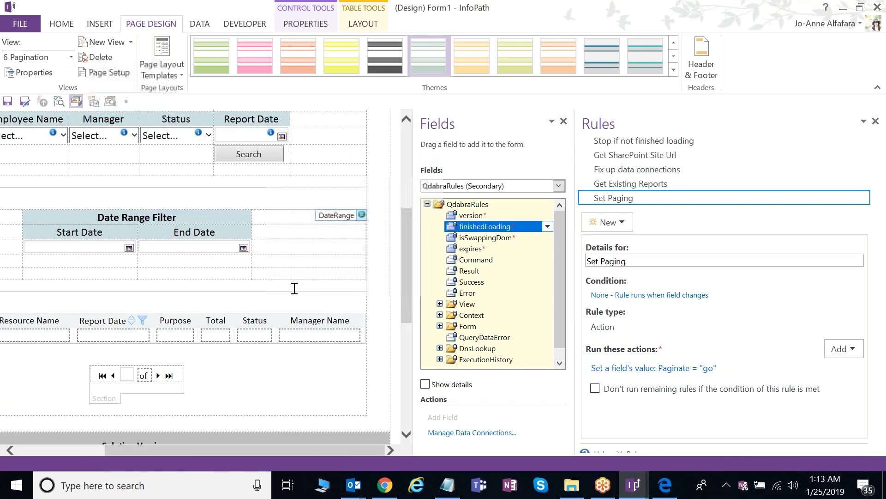
scroll(295, 288, down, 2)
drag(228, 450, 138, 449)
click(71, 238)
drag(560, 202, 518, 183)
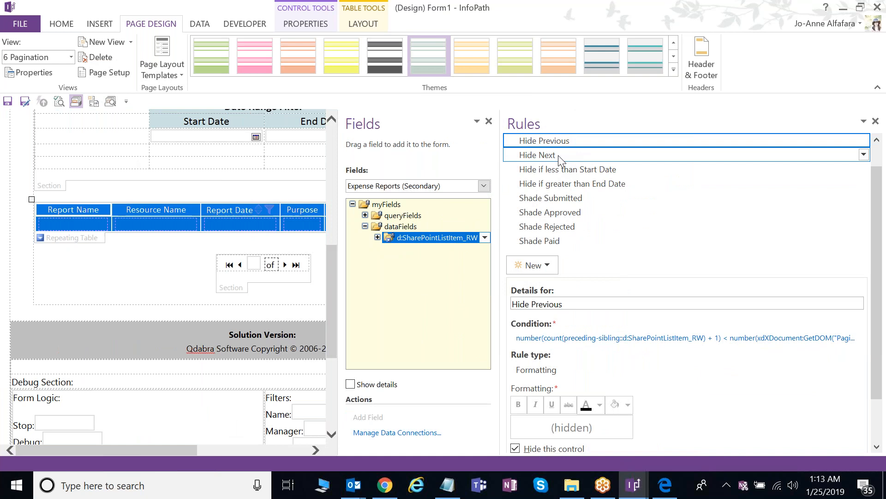
drag(876, 266, 877, 236)
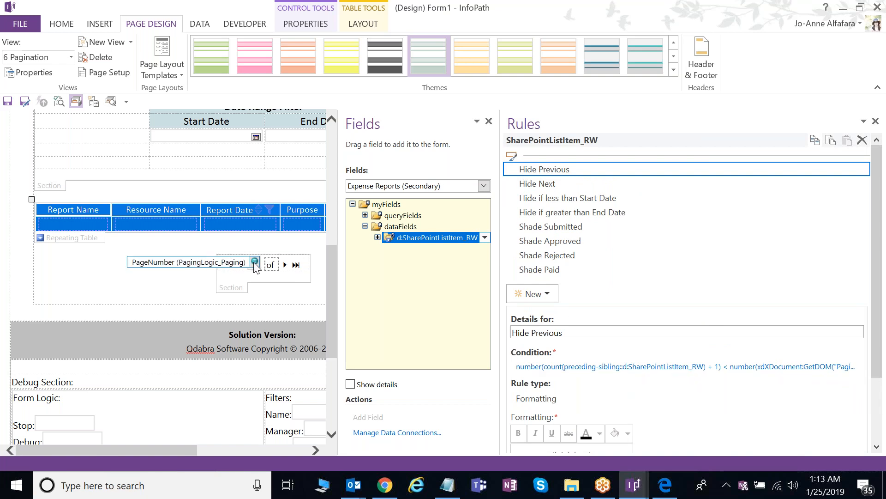
- Check the PageNumber box's rules, then return to the repeating table's Hide Previous rule
click(254, 265)
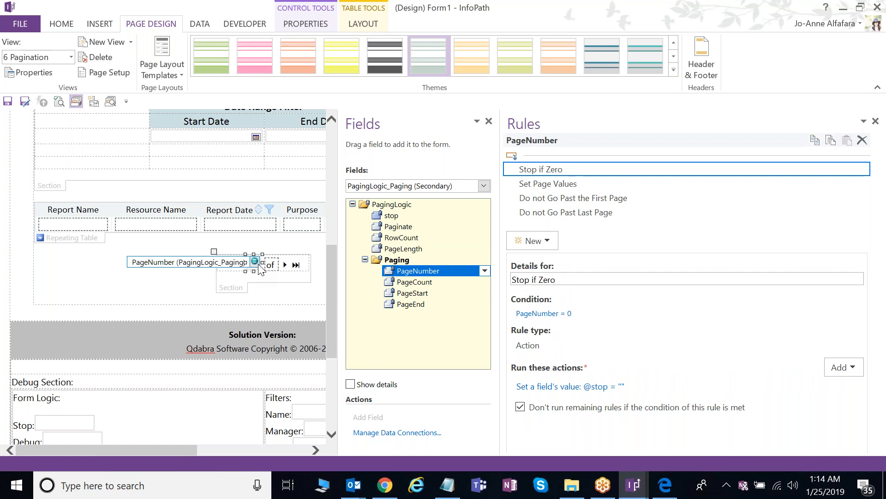
drag(260, 268, 261, 258)
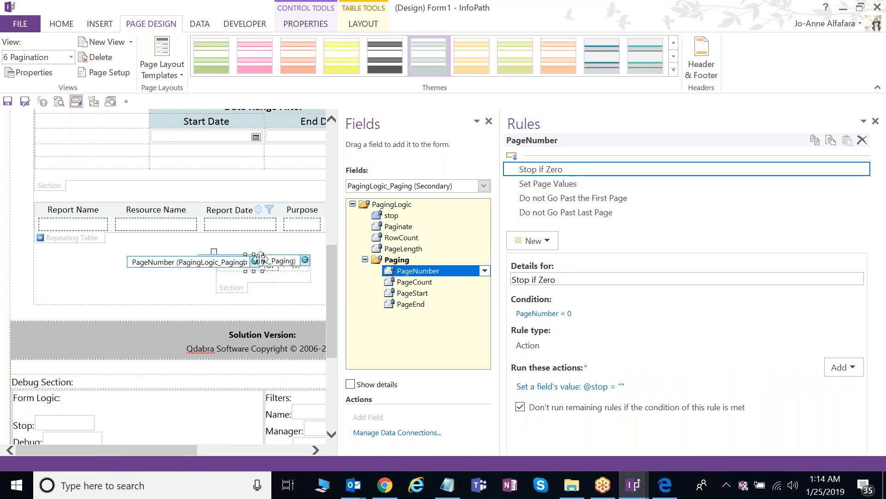
mouse_move(879, 245)
mouse_down()
mouse_move(880, 270)
mouse_move(879, 253)
mouse_up()
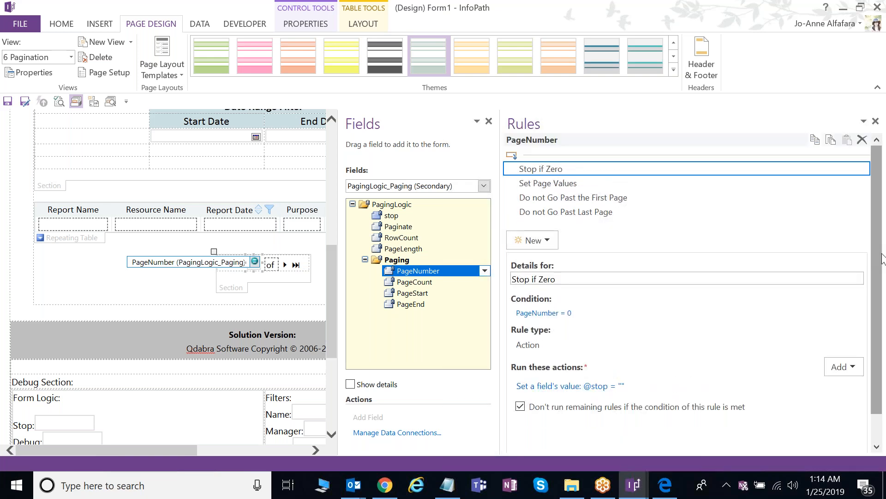
click(79, 234)
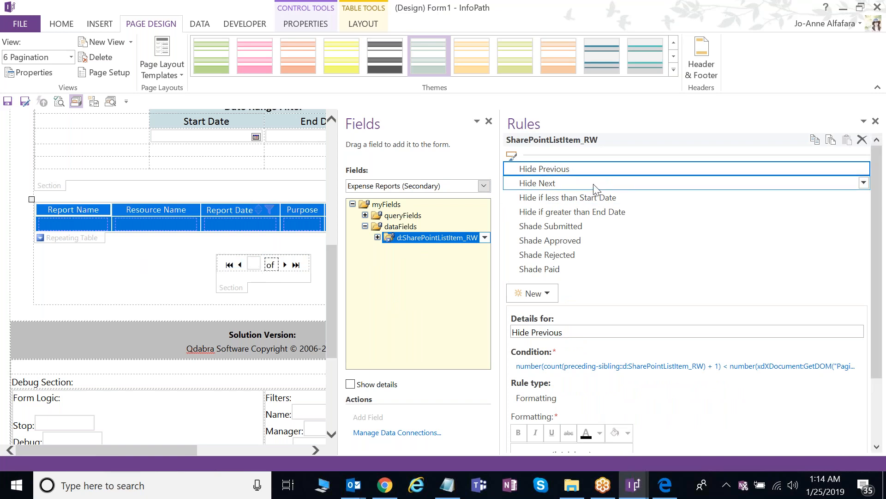
- Review the full Hide Previous condition expression without changing it
click(734, 370)
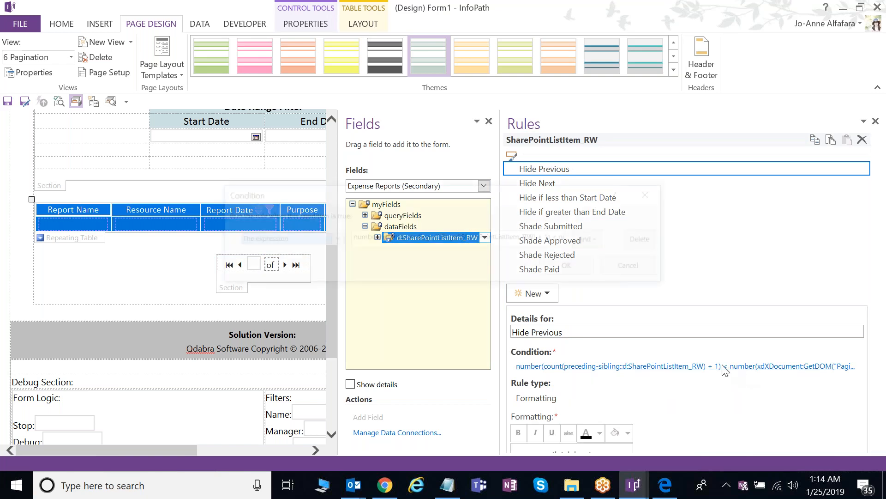
click(426, 240)
key(End)
click(619, 268)
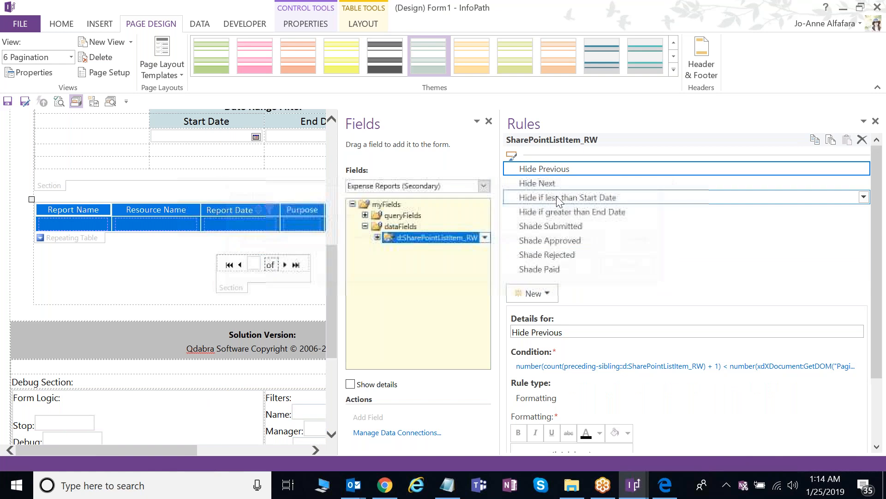
- Review the Hide Next rule's condition expression without changing it
click(544, 184)
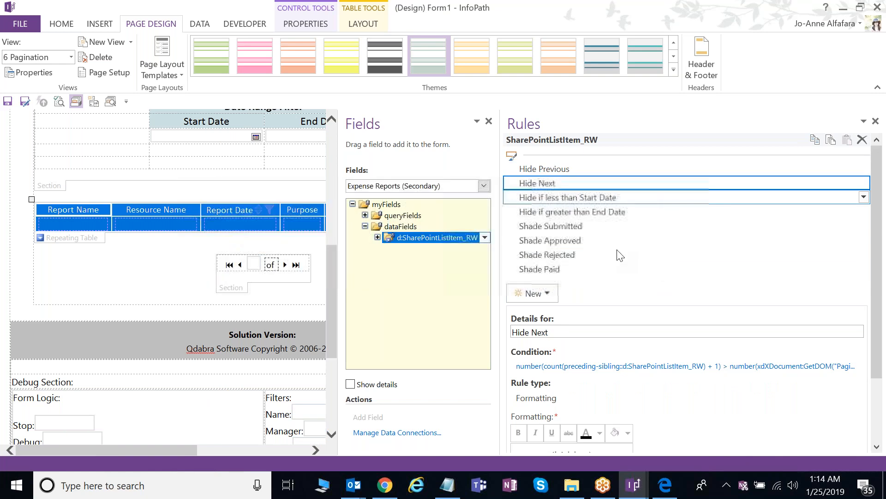
click(646, 367)
key(Tab)
click(639, 271)
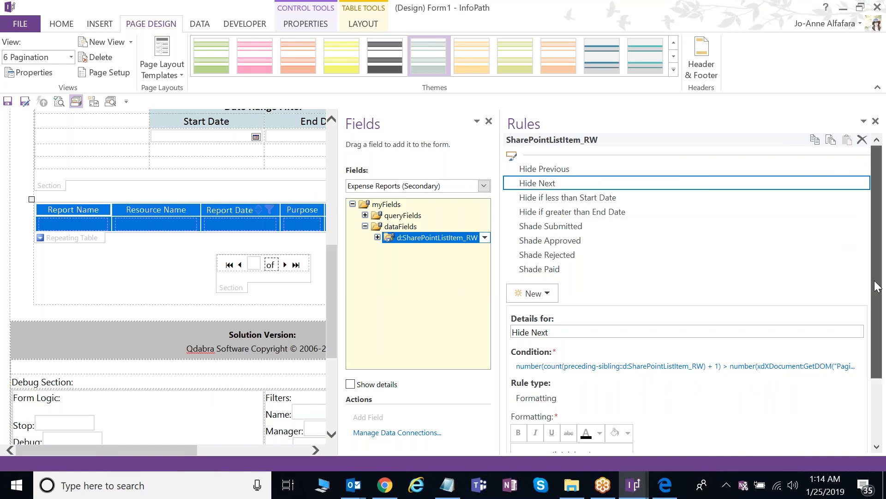
- Check the repeating table's hide rules and the next and previous page arrows' rules
scroll(851, 246, down, 3)
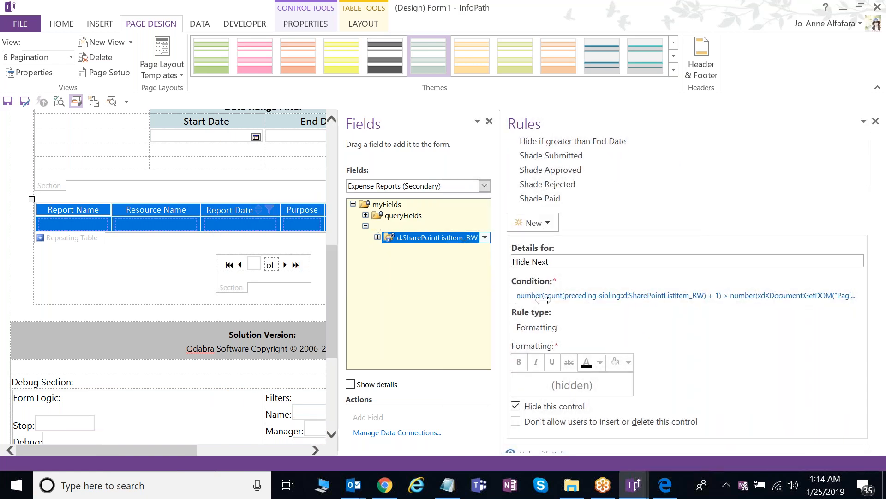
drag(512, 300, 648, 299)
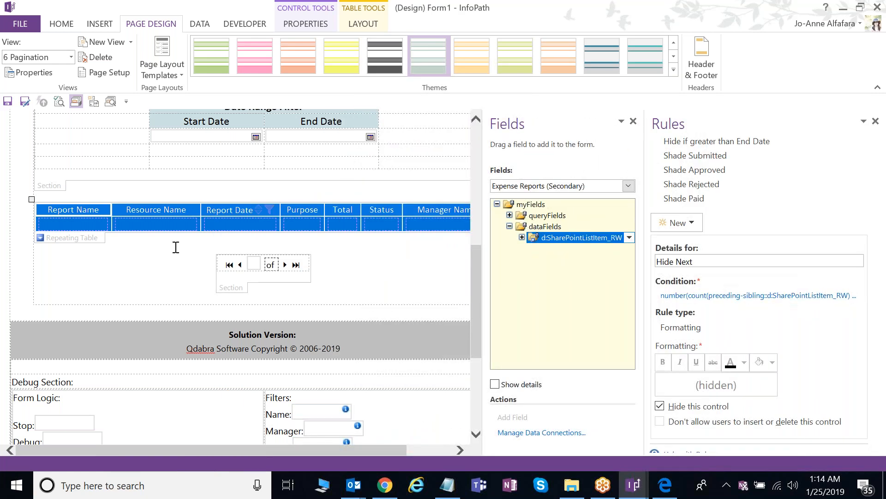
click(98, 240)
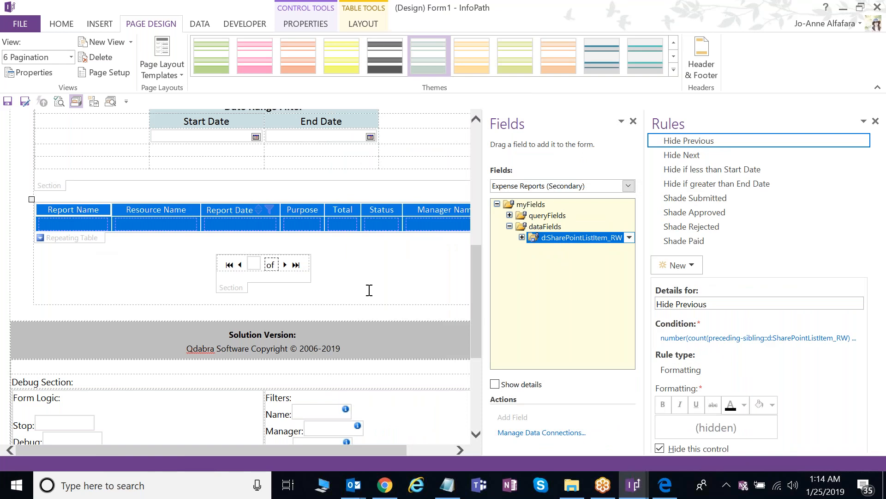
scroll(369, 290, up, 3)
click(285, 366)
click(240, 365)
scroll(390, 352, up, 1)
scroll(390, 352, up, 4)
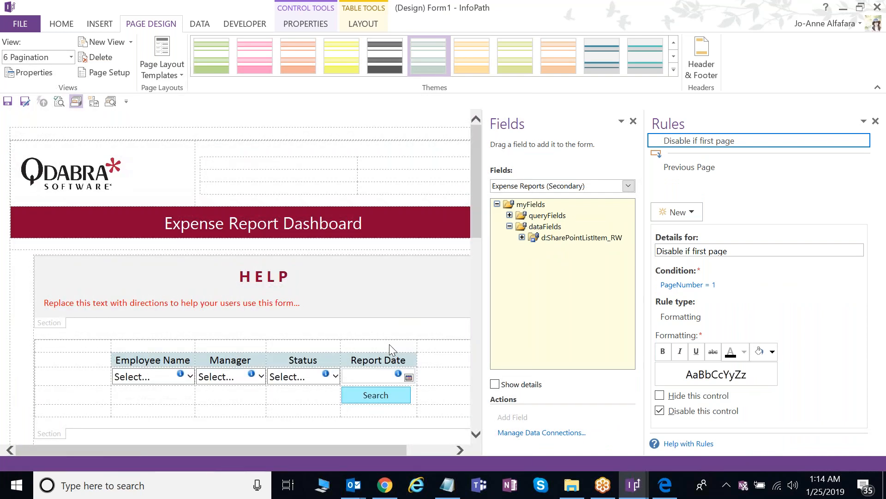
scroll(390, 344, down, 1)
scroll(392, 349, down, 5)
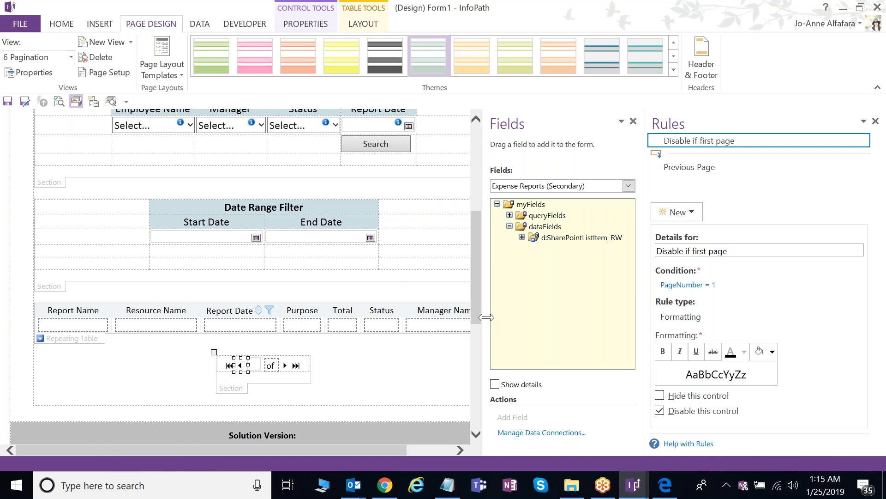
- Inspect the PageNumber box's four paging rules, including Stop if Zero
drag(486, 317, 507, 322)
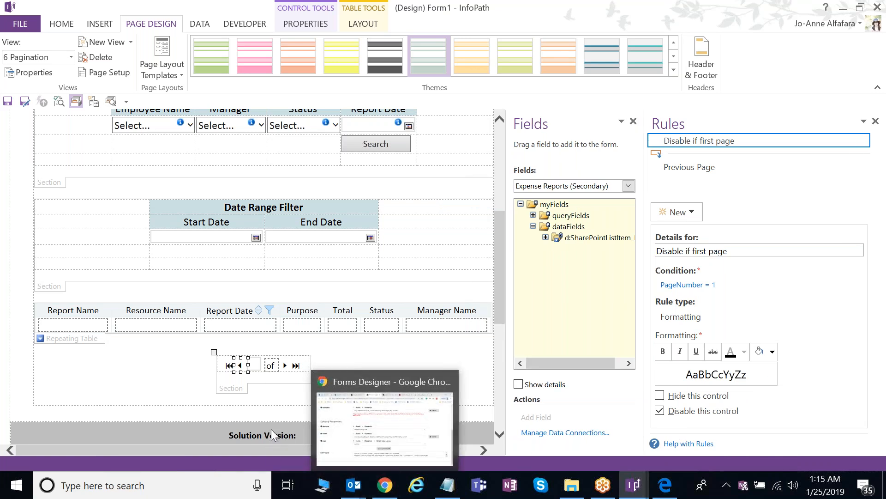
click(256, 368)
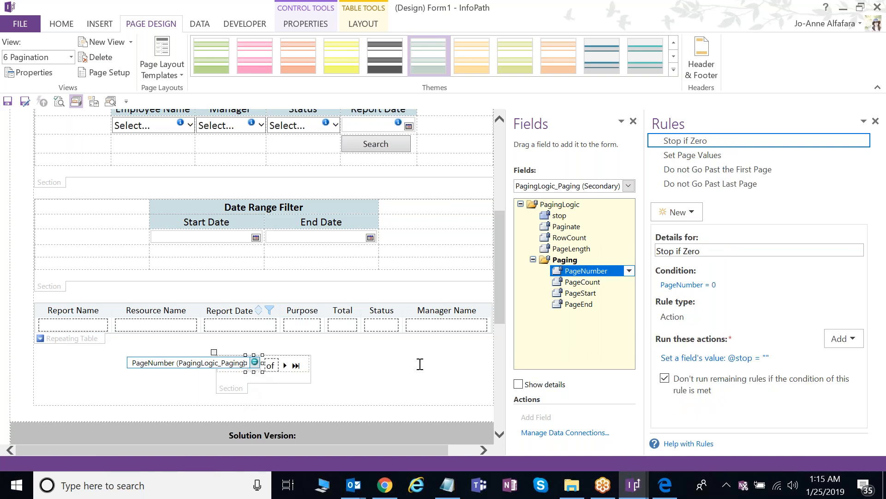
scroll(421, 360, down, 2)
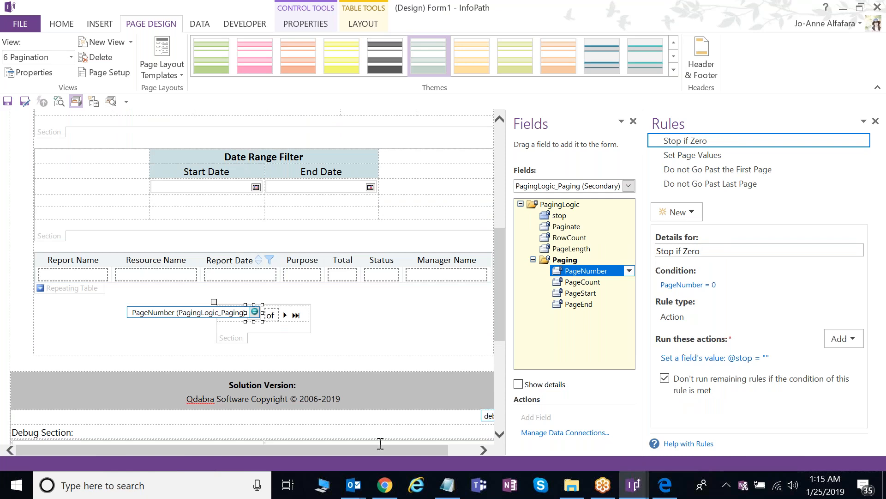
mouse_move(387, 489)
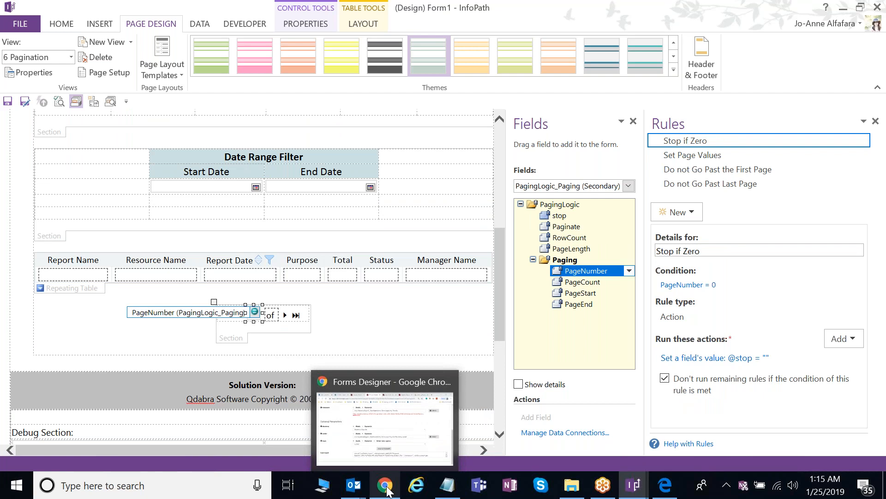
- Test the dashboard's paging by moving to page 2 and back to page 1
click(387, 487)
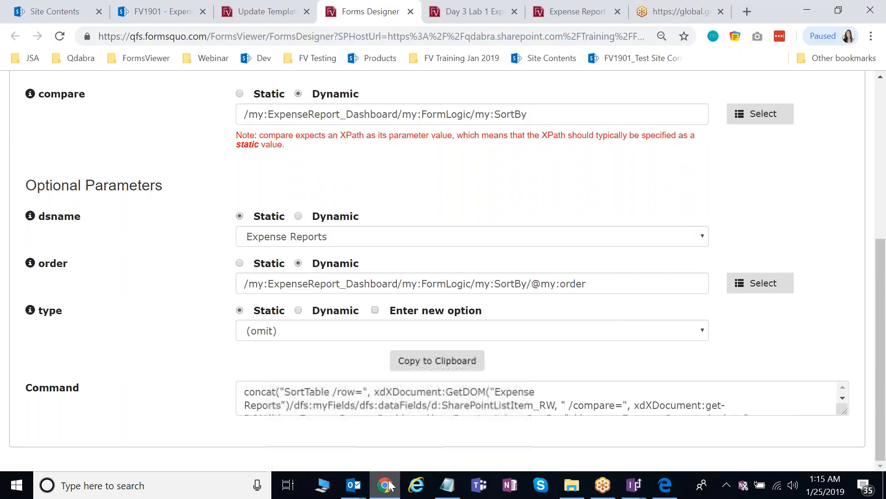
click(466, 8)
scroll(465, 298, up, 4)
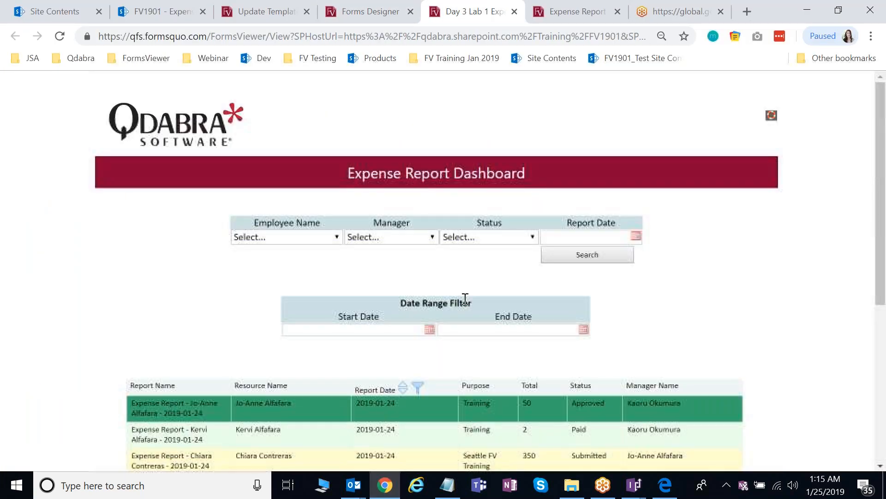
scroll(465, 298, down, 6)
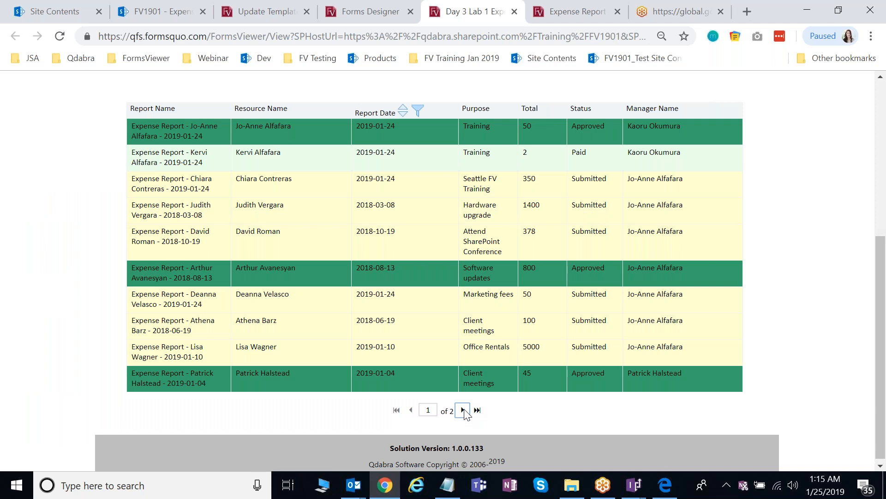
click(463, 410)
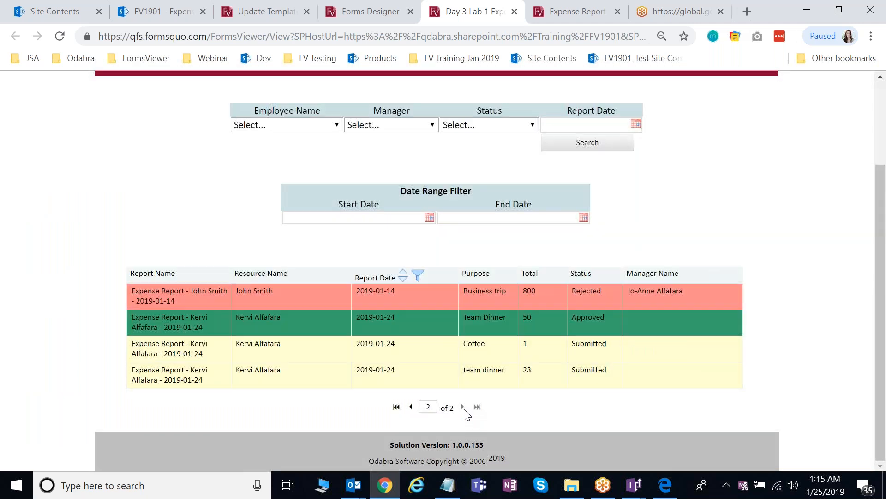
click(411, 407)
- Set the Start Date filter to October 1, 2018
scroll(500, 390, up, 5)
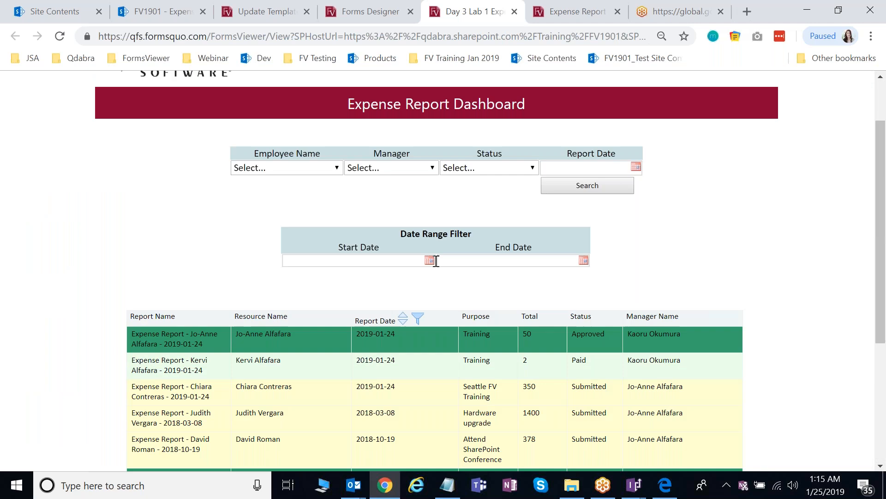
click(429, 260)
click(336, 280)
click(352, 396)
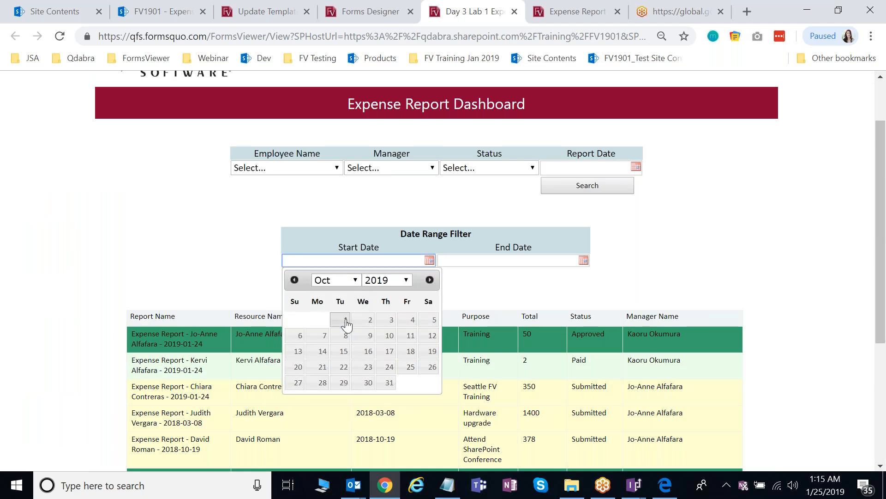
click(394, 282)
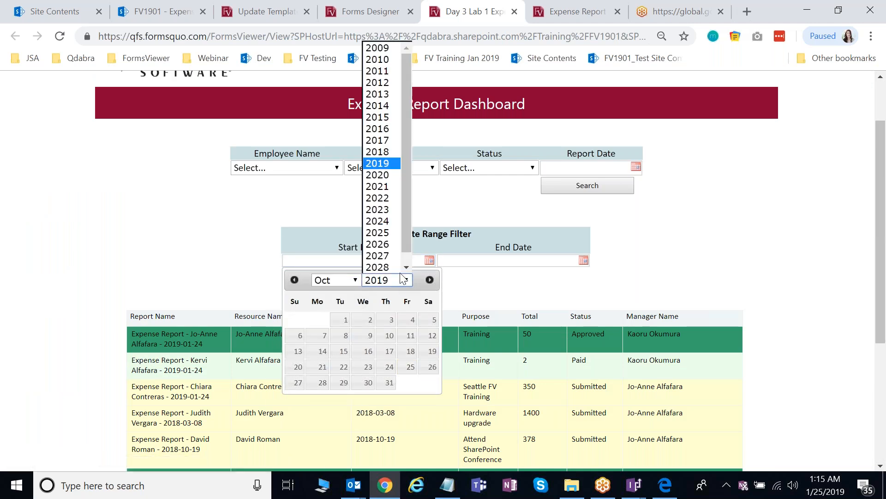
click(383, 155)
click(322, 319)
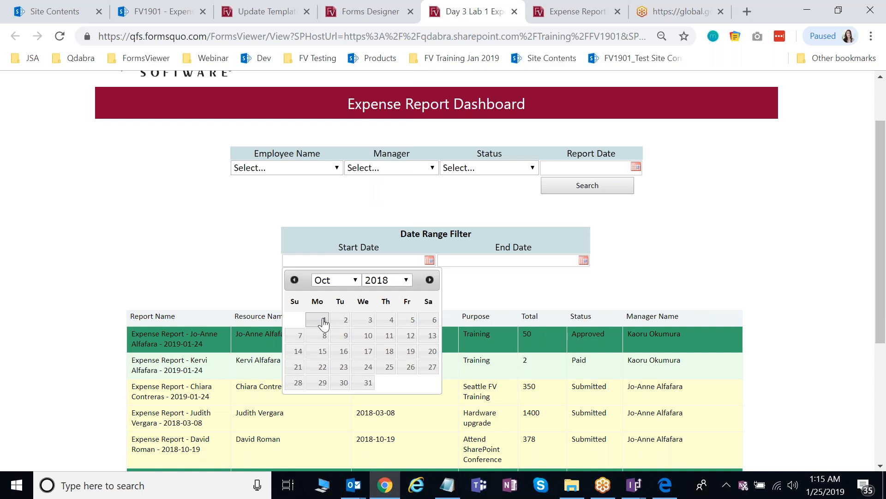
click(543, 262)
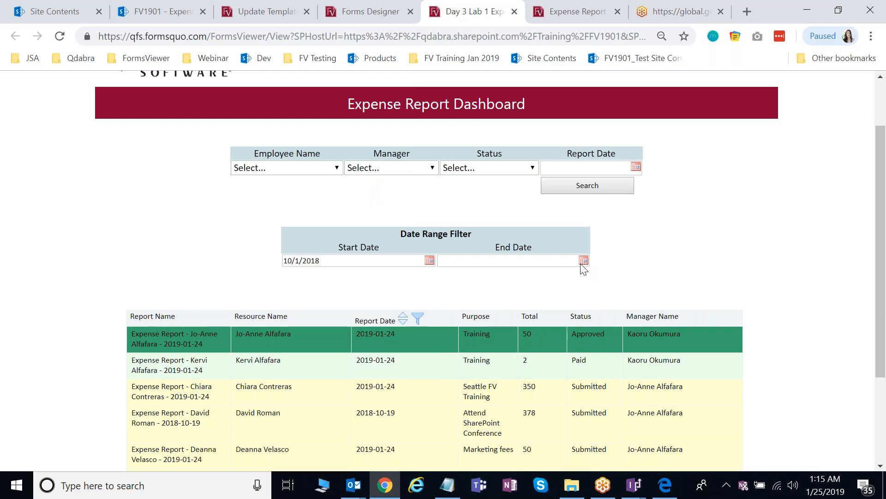
- Set the End Date filter to December 31, 2018
click(583, 260)
click(494, 278)
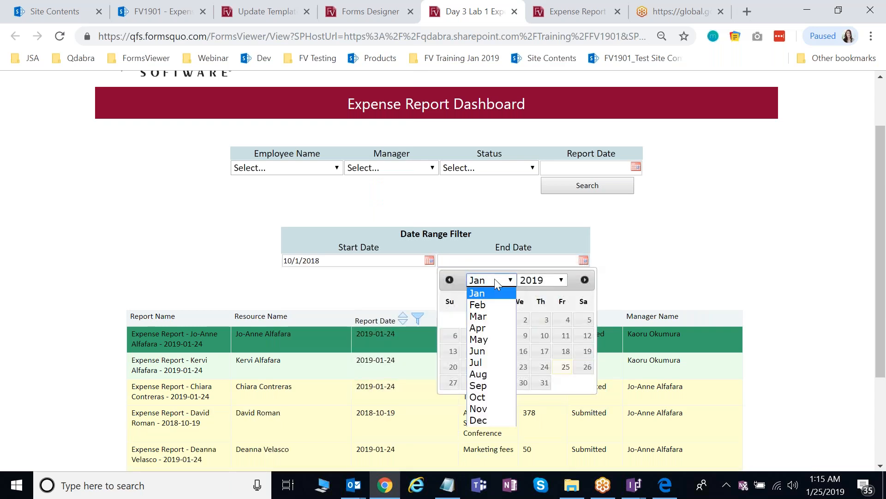
click(481, 422)
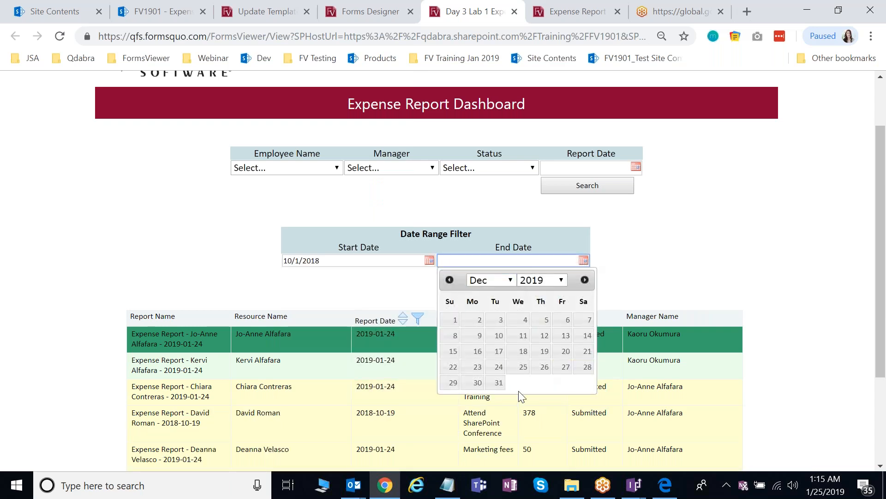
click(554, 285)
click(492, 397)
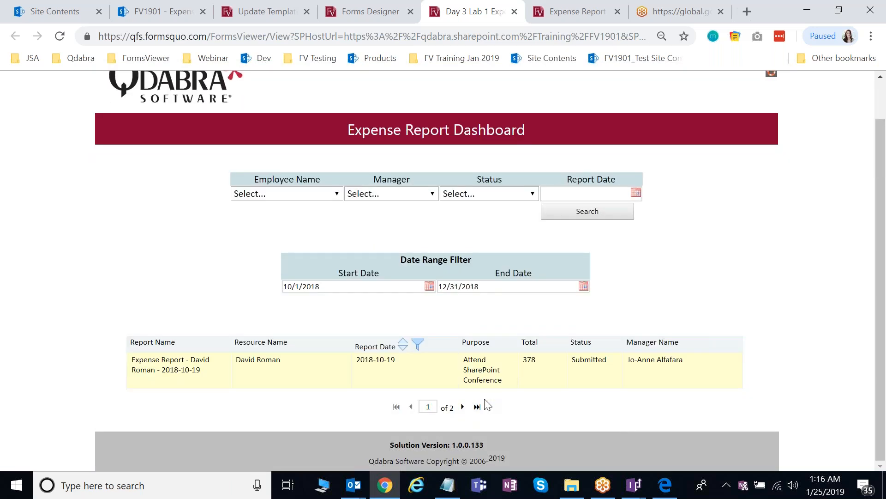
- Page through the two pages of filtered results, ending on page 1
click(463, 407)
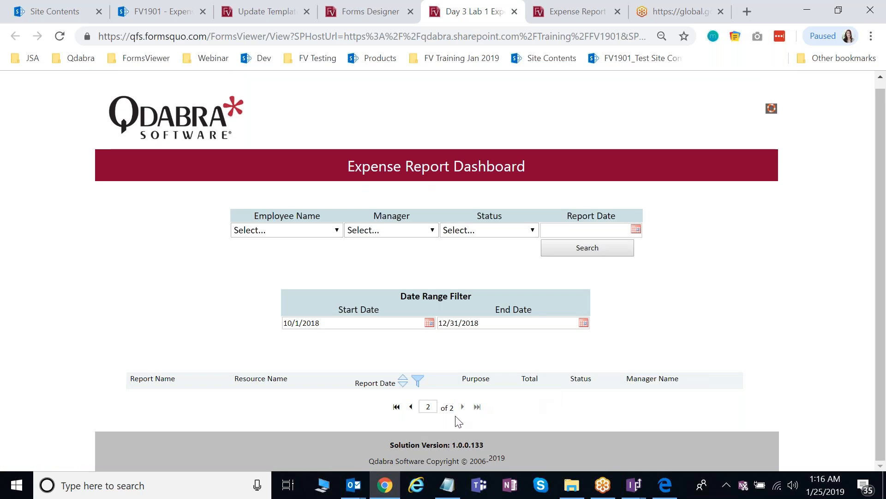
click(412, 407)
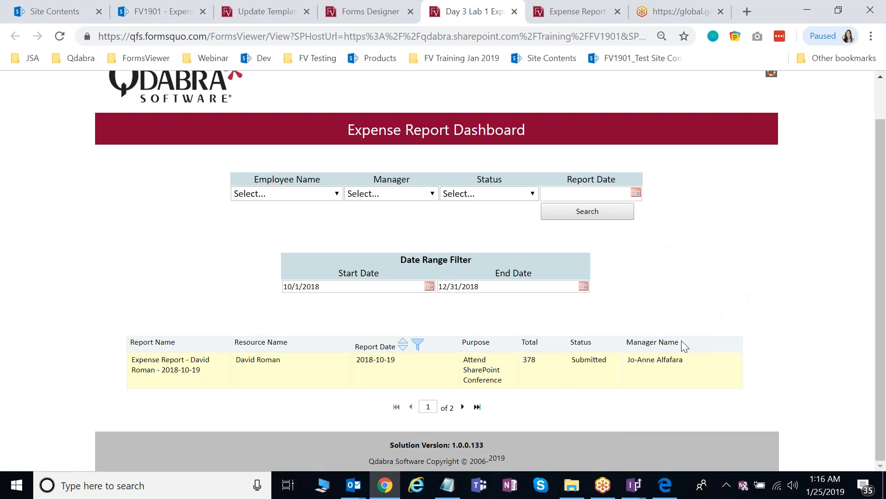
click(665, 484)
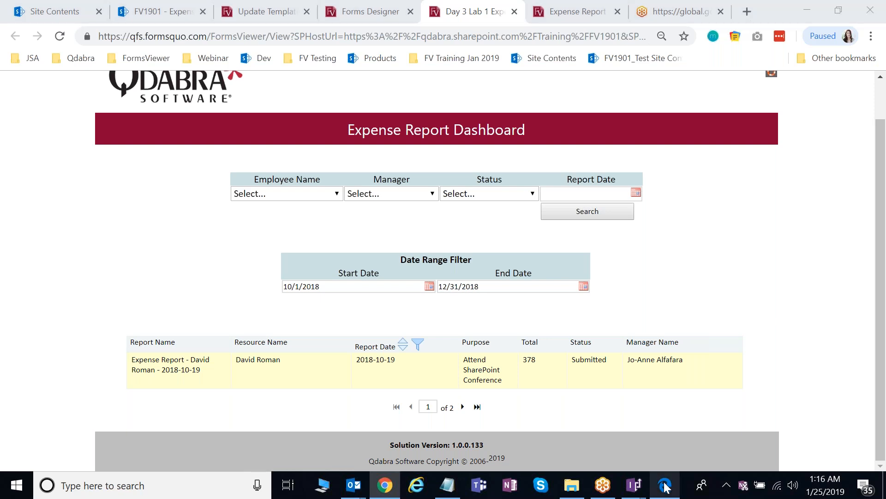
- Scroll the lab guide down to the Hide Previous and Hide Next formula steps
scroll(633, 311, down, 5)
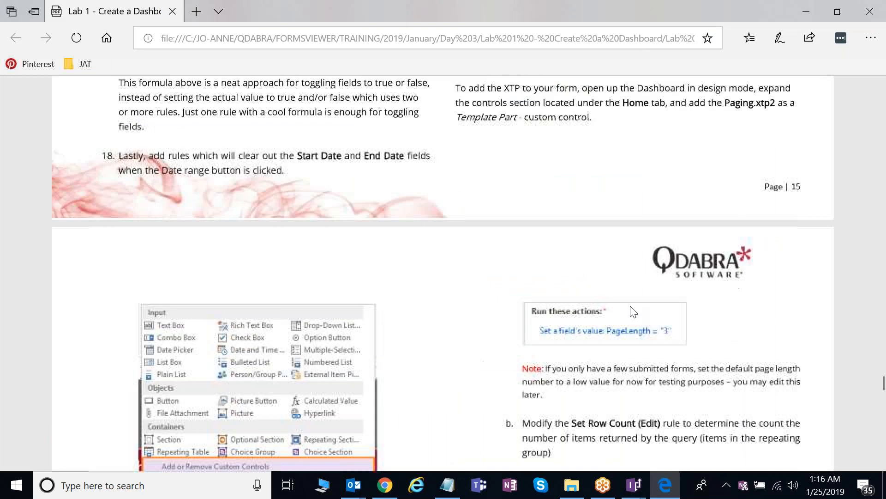
scroll(633, 312, down, 20)
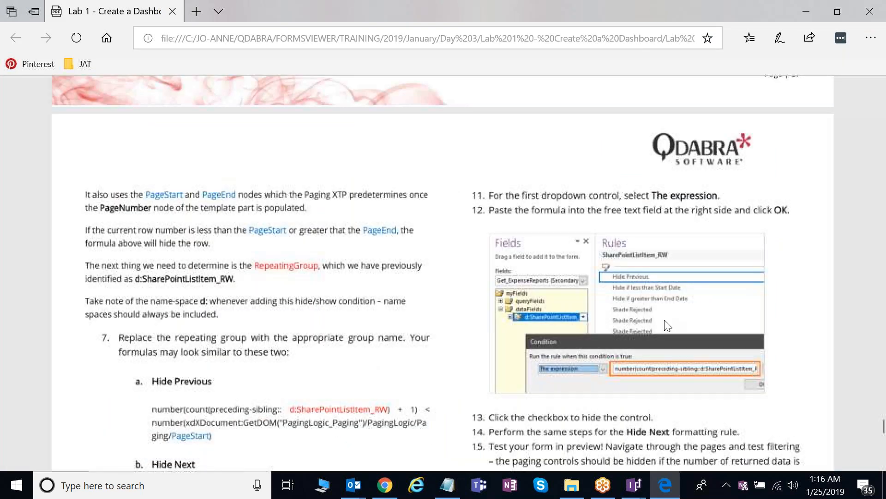
scroll(668, 326, down, 1)
click(386, 485)
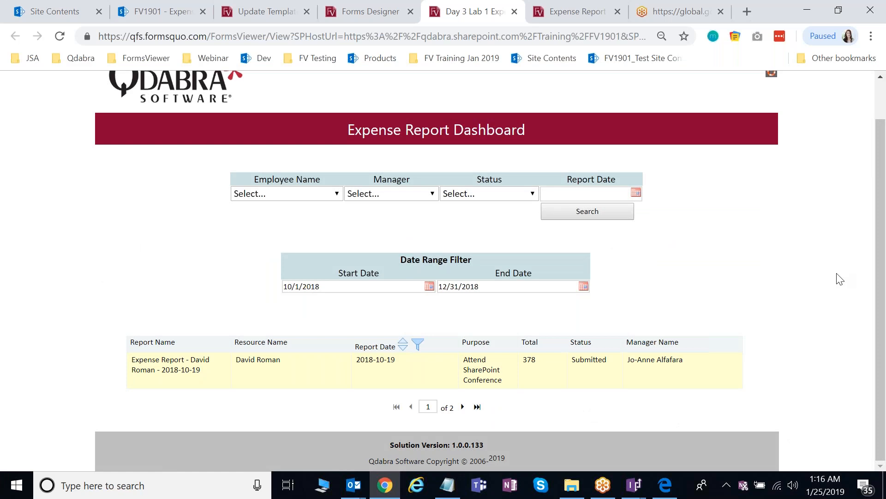
- Delete the End Date and Start Date values from the Date Range Filter
drag(497, 289, 425, 285)
key(BackSpace)
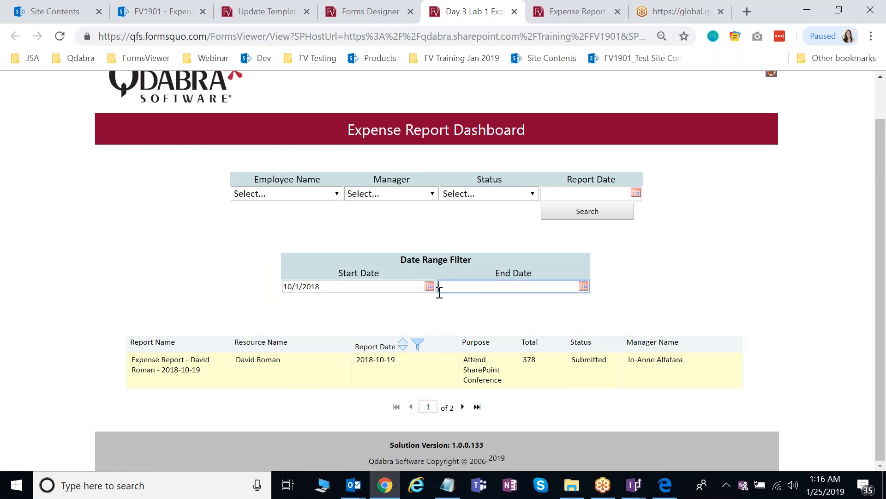
click(396, 287)
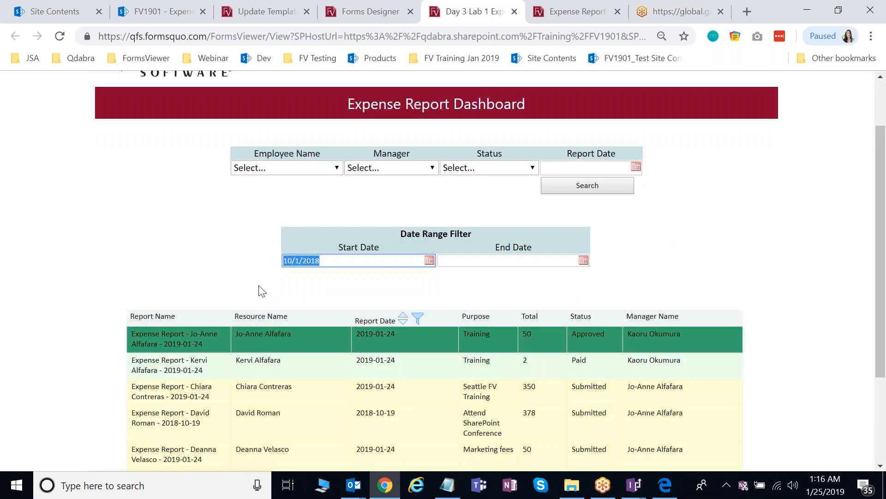
key(BackSpace)
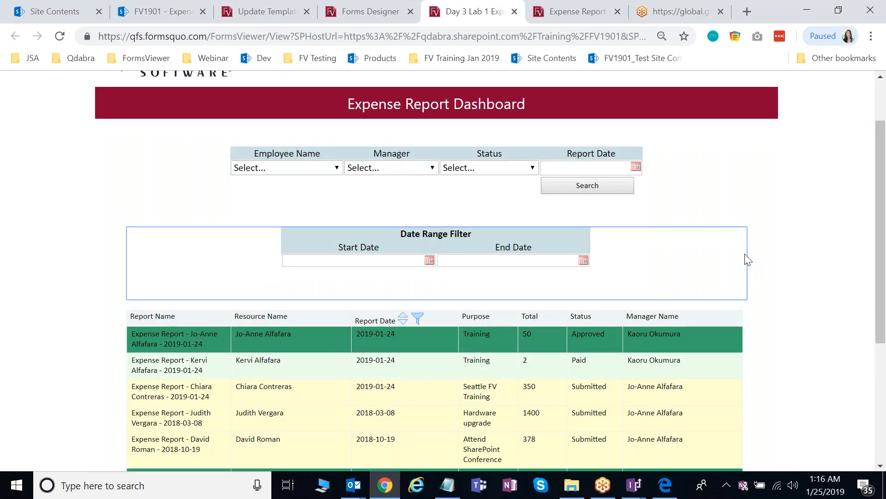